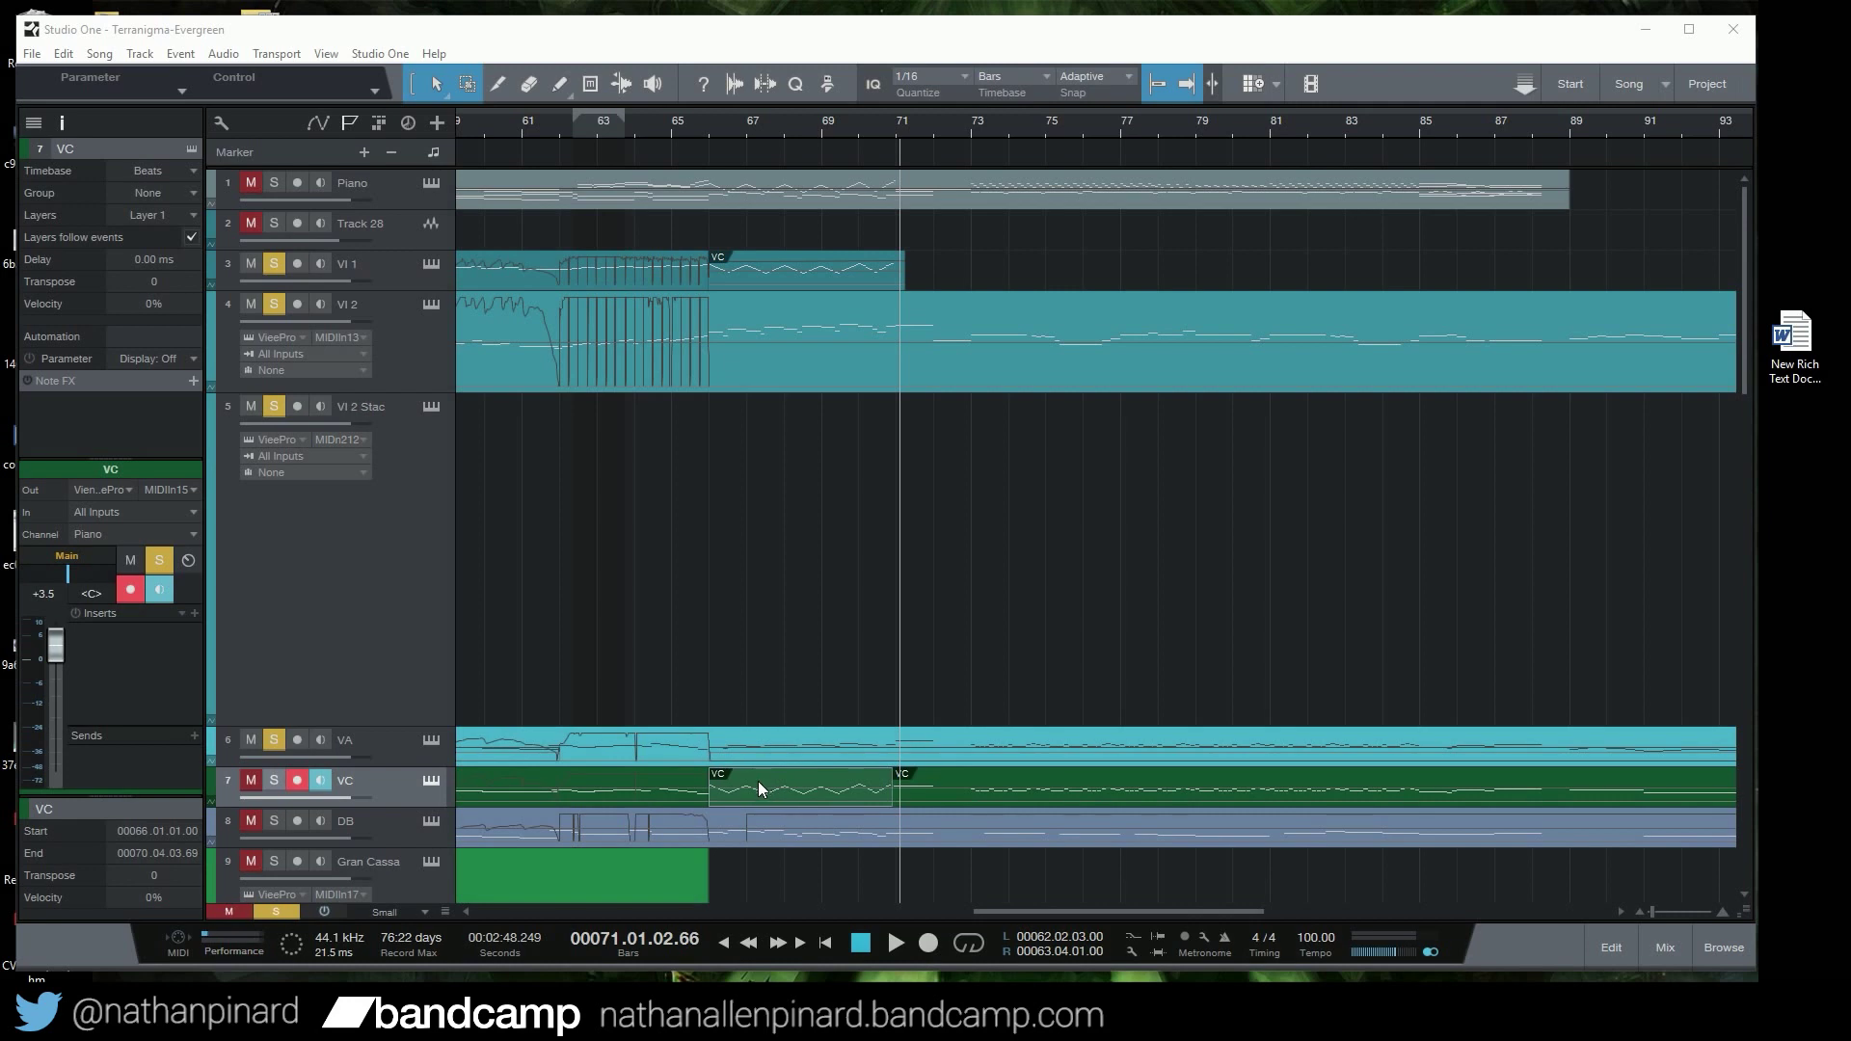
Solo the VC track and open its event starting at bar 66 for note editing
scroll(754, 540, down, 3)
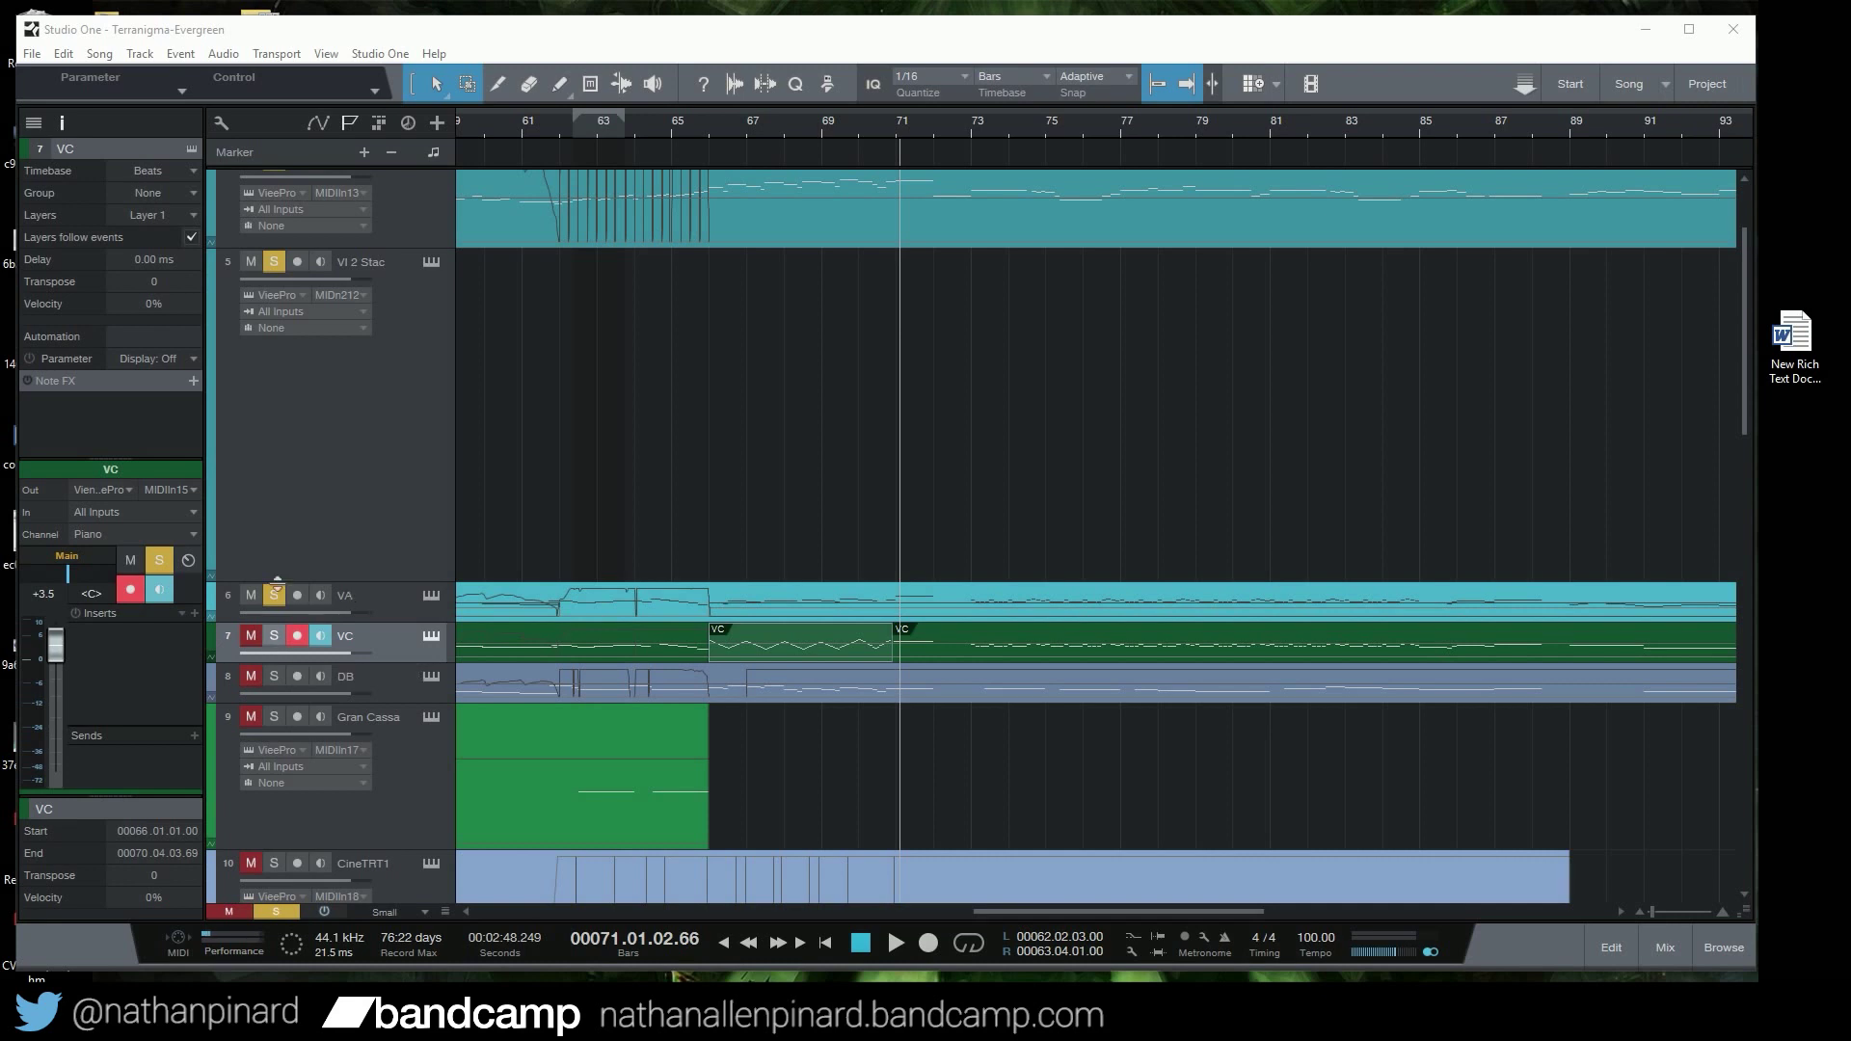
scroll(399, 526, up, 2)
click(274, 707)
double_click(777, 718)
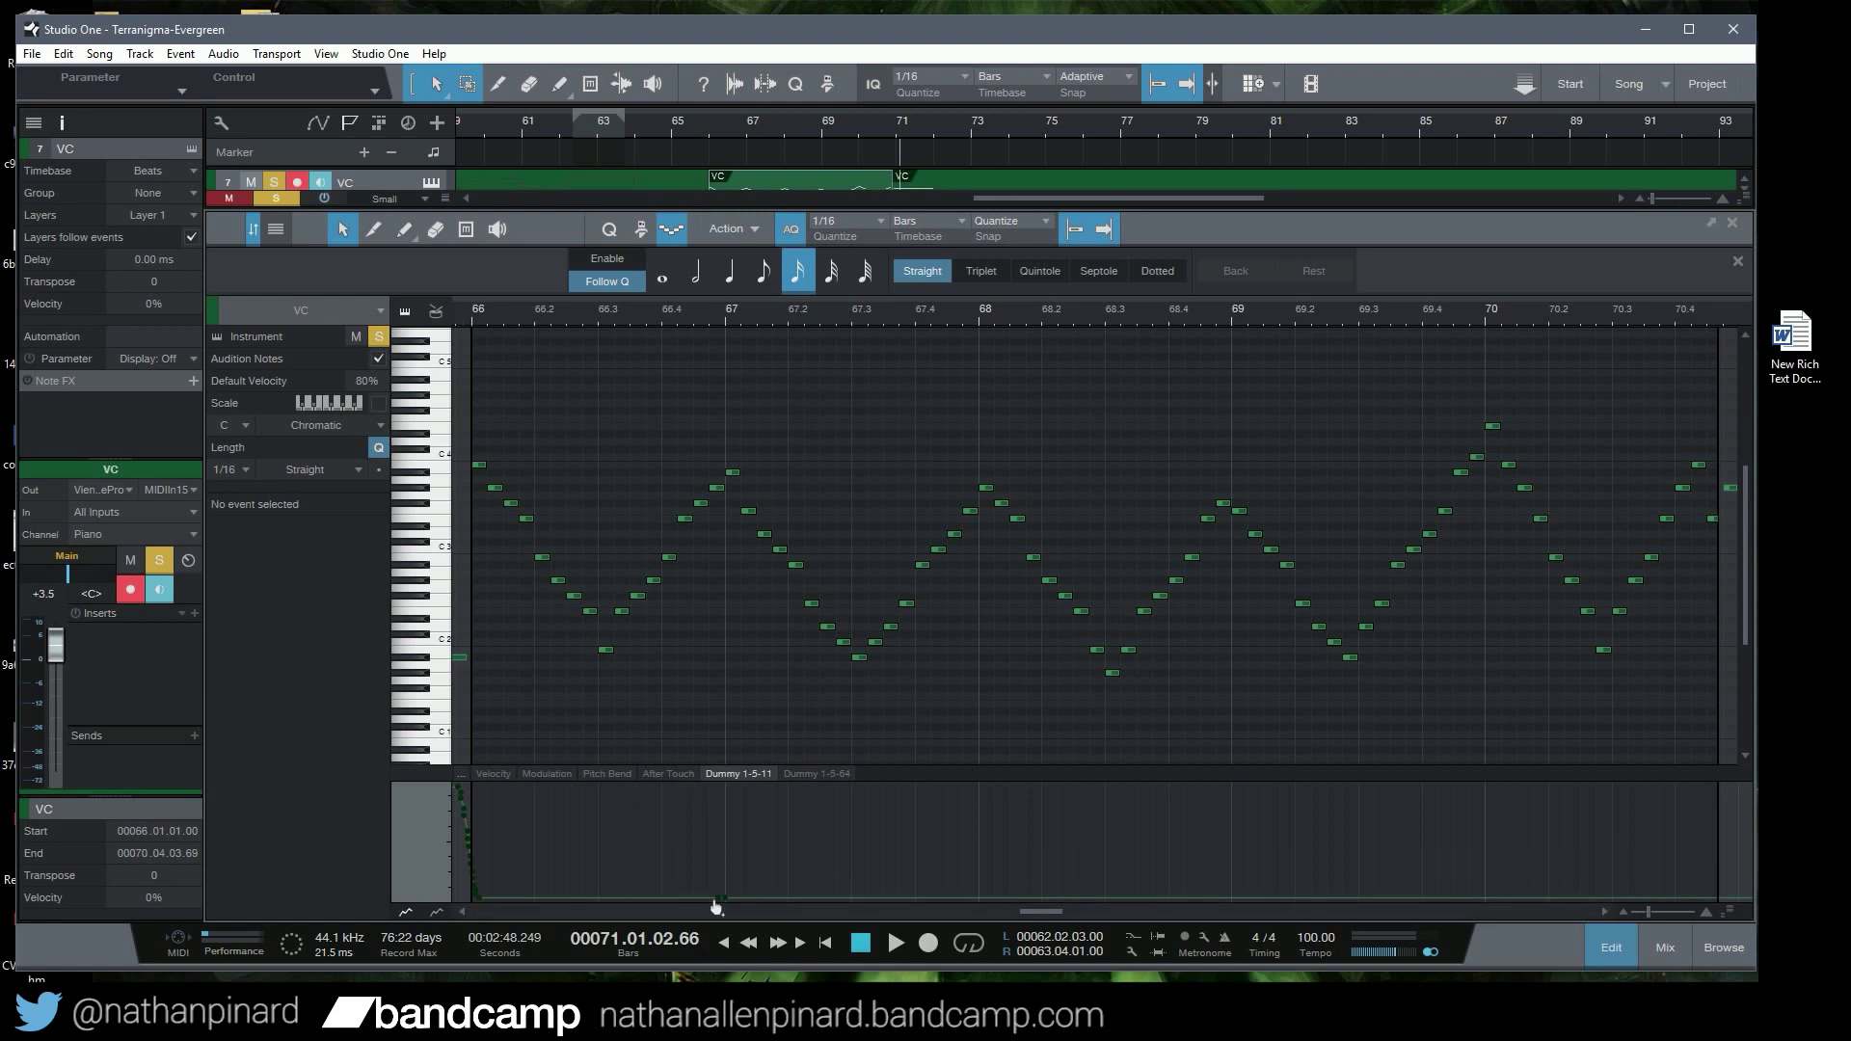
Raise the Dummy 1-5-11 controller points between bars 66 and 67 of the VC event and play back the passage
drag(721, 897, 446, 816)
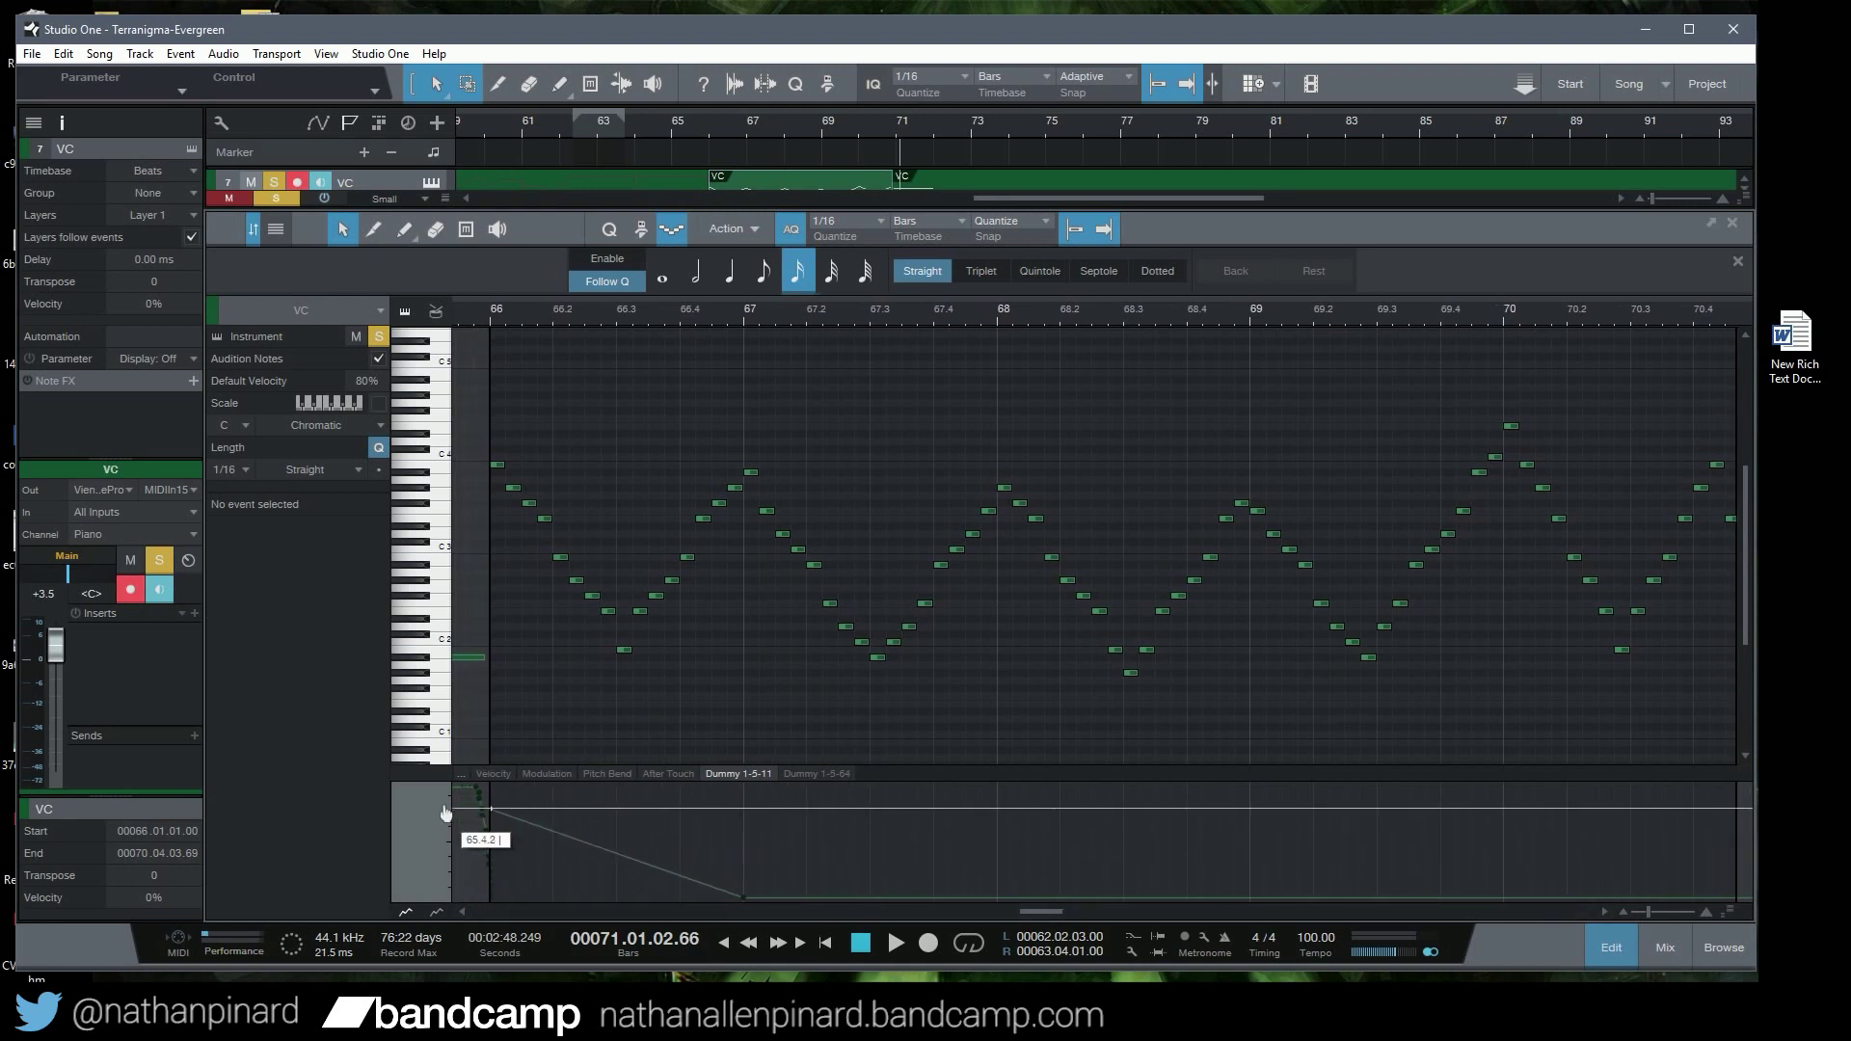
drag(746, 902, 762, 808)
click(461, 315)
key(space)
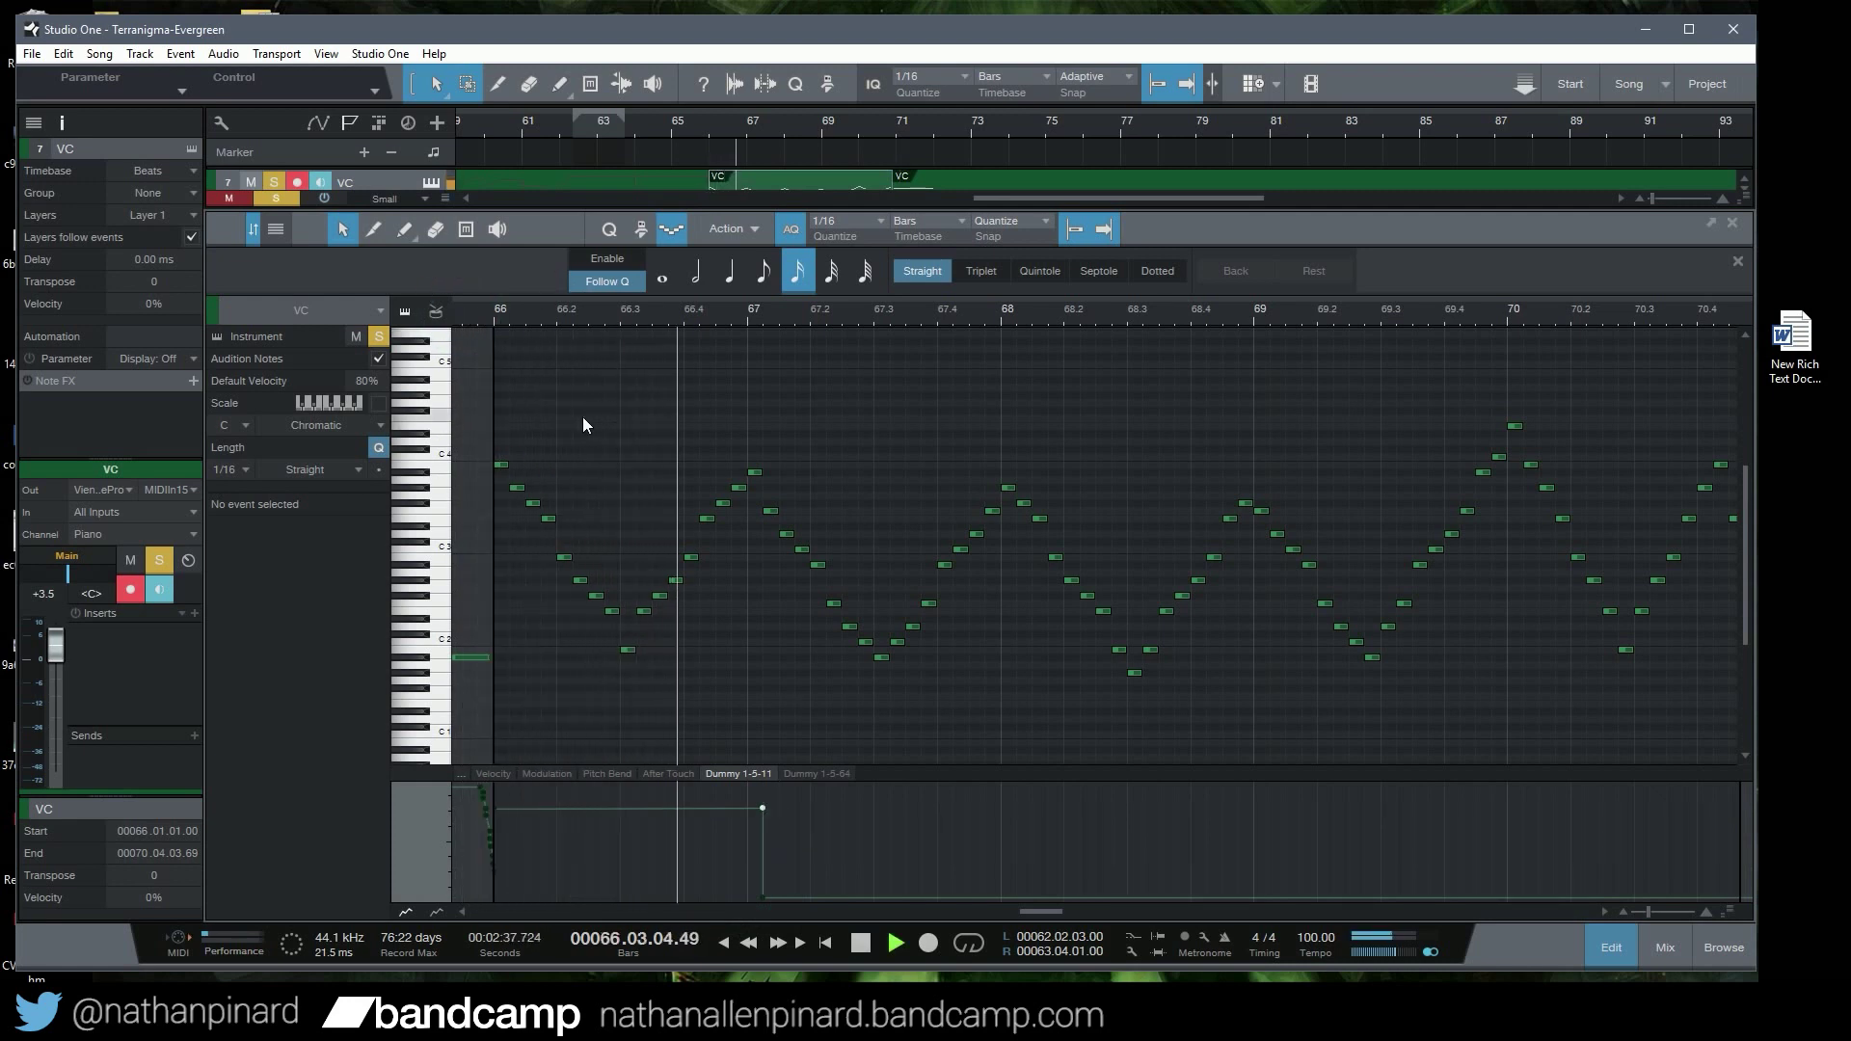
key(space)
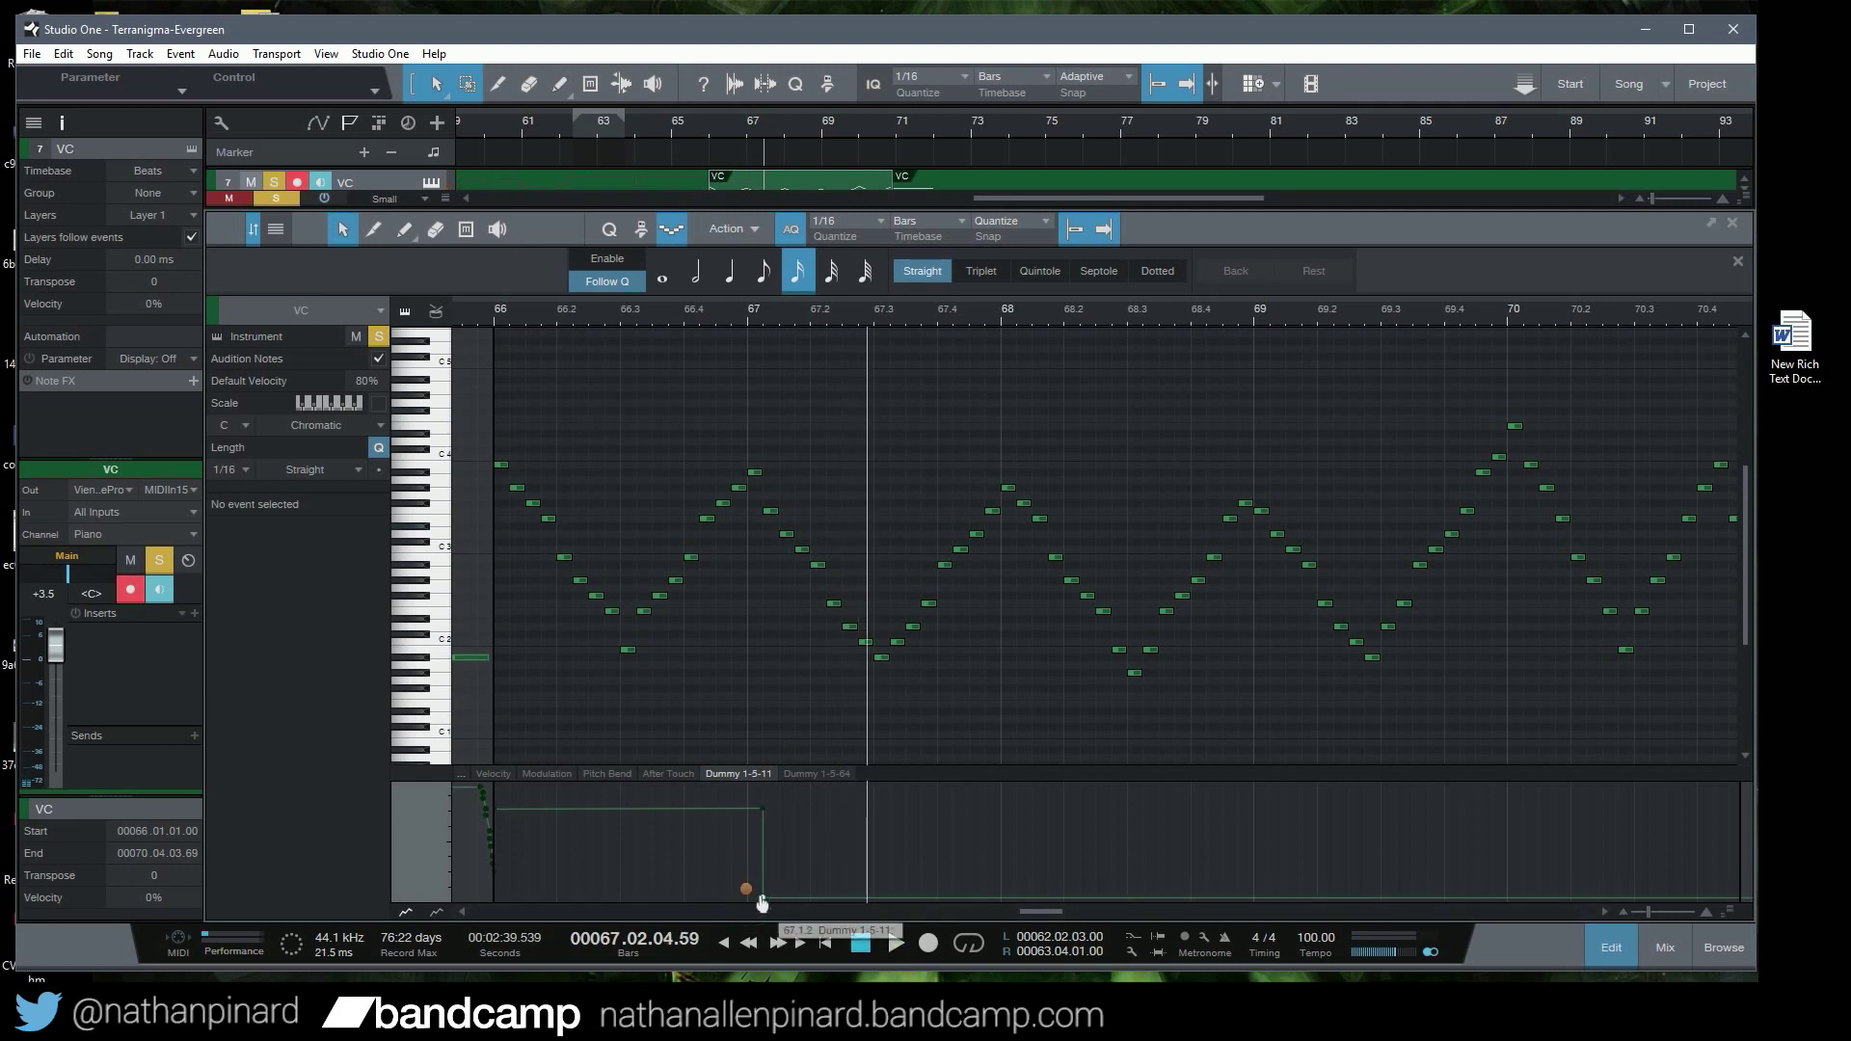
Remove the low controller point just after bar 67 and play the VC passage from before bar 66 into bar 71
right_click(762, 898)
click(816, 859)
click(466, 313)
key(space)
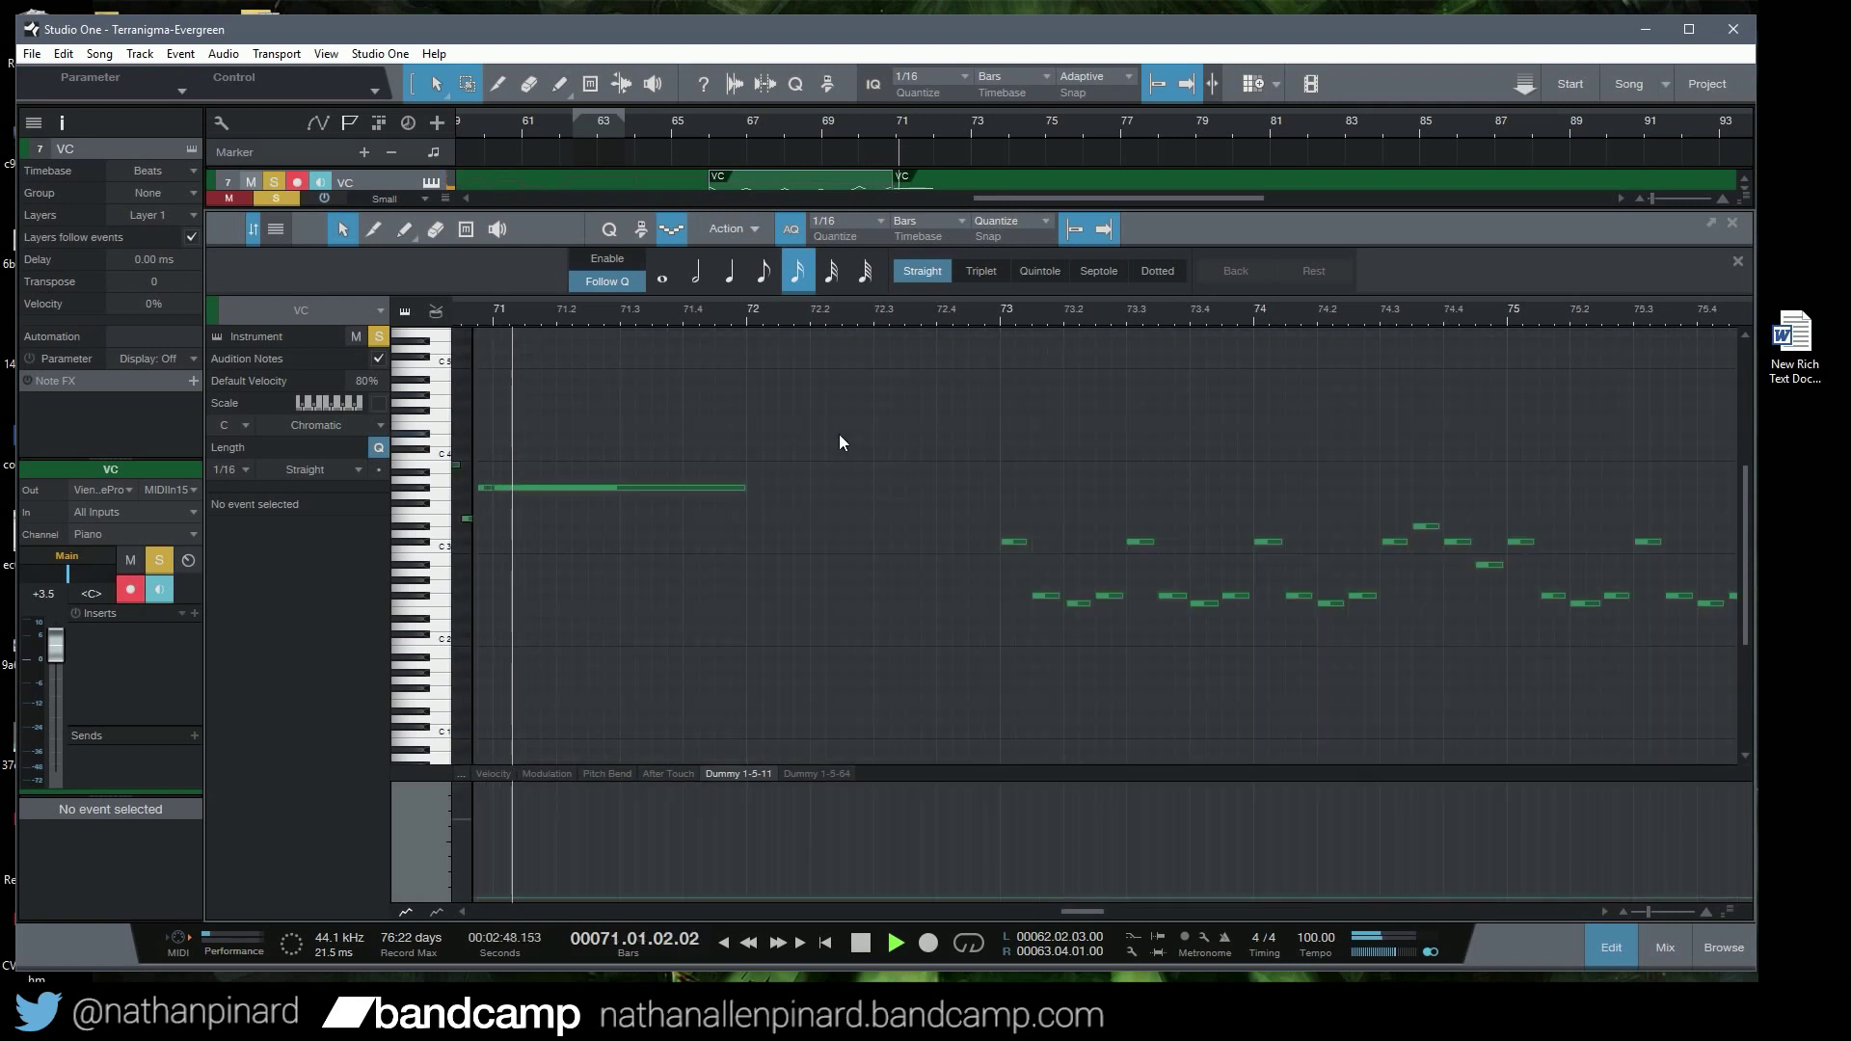
key(space)
Raise the Dummy 1-5-11 controller curve at bar 71 in both adjoining VC events and add a raised point near bar 72.4
drag(1055, 910, 1046, 911)
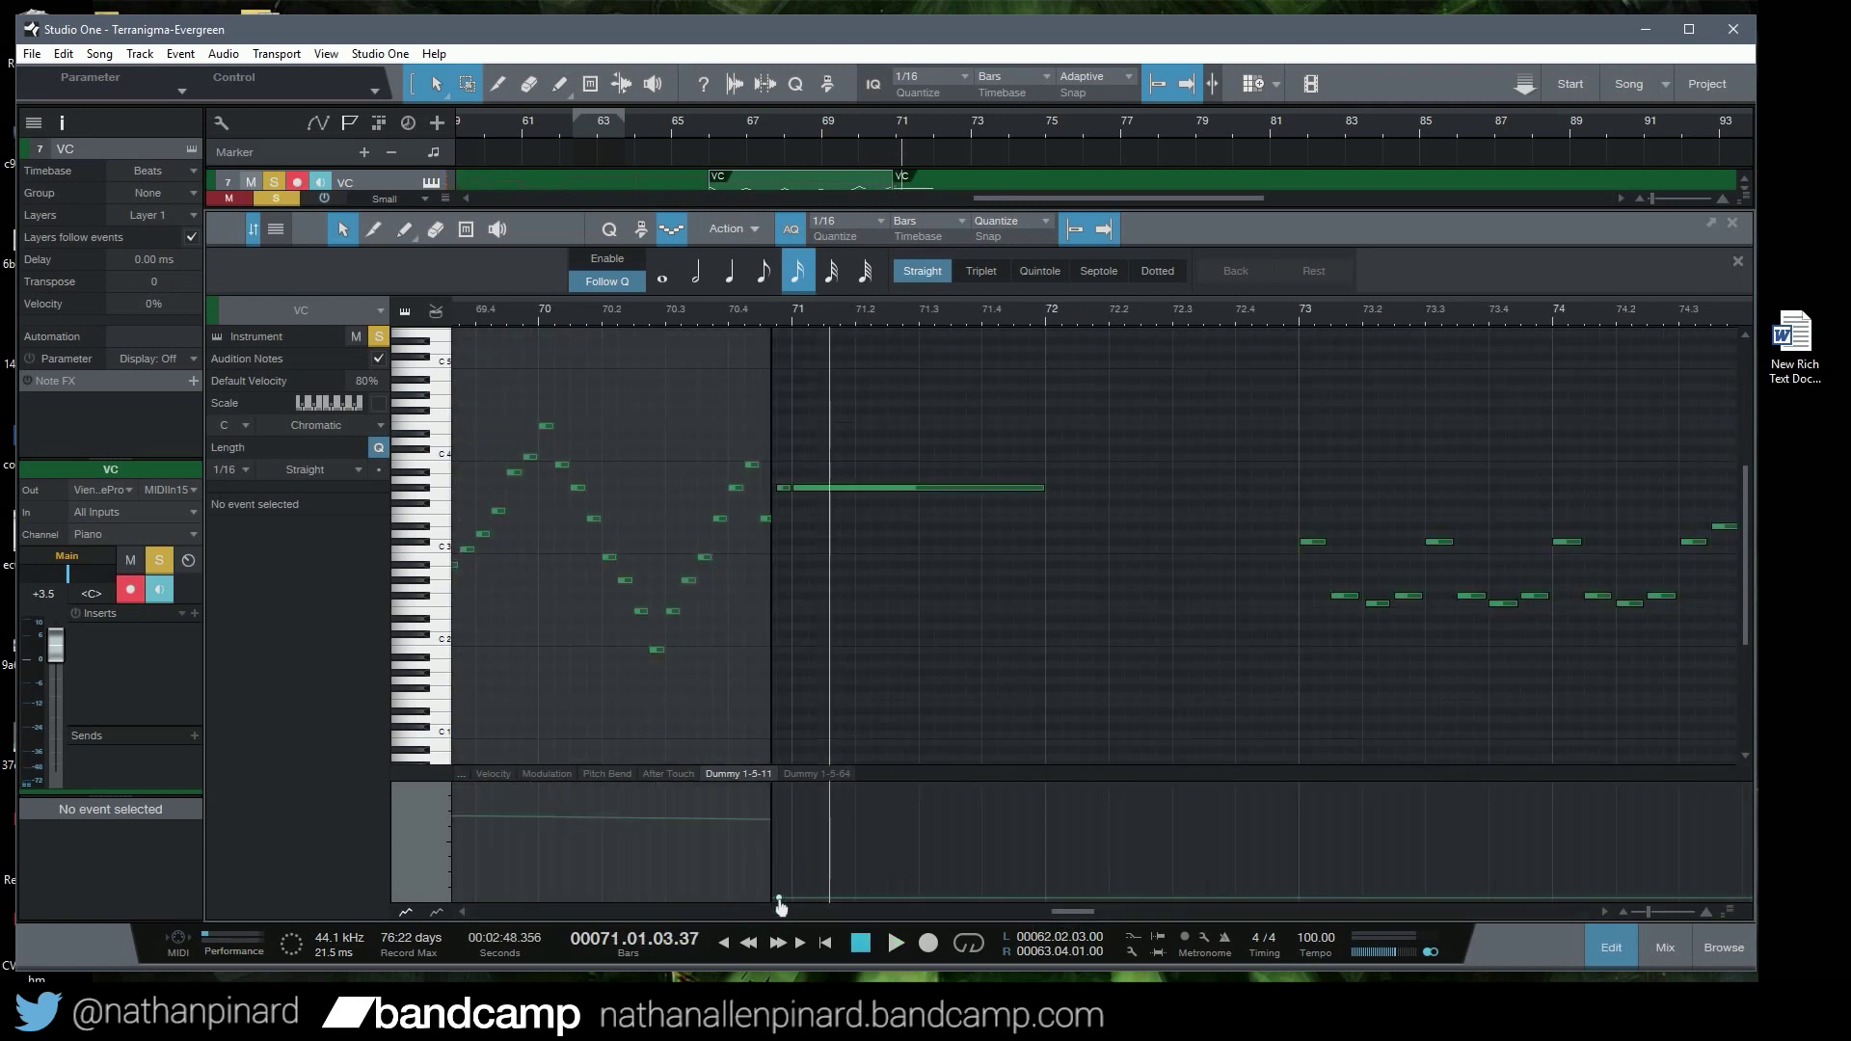
drag(778, 893, 767, 819)
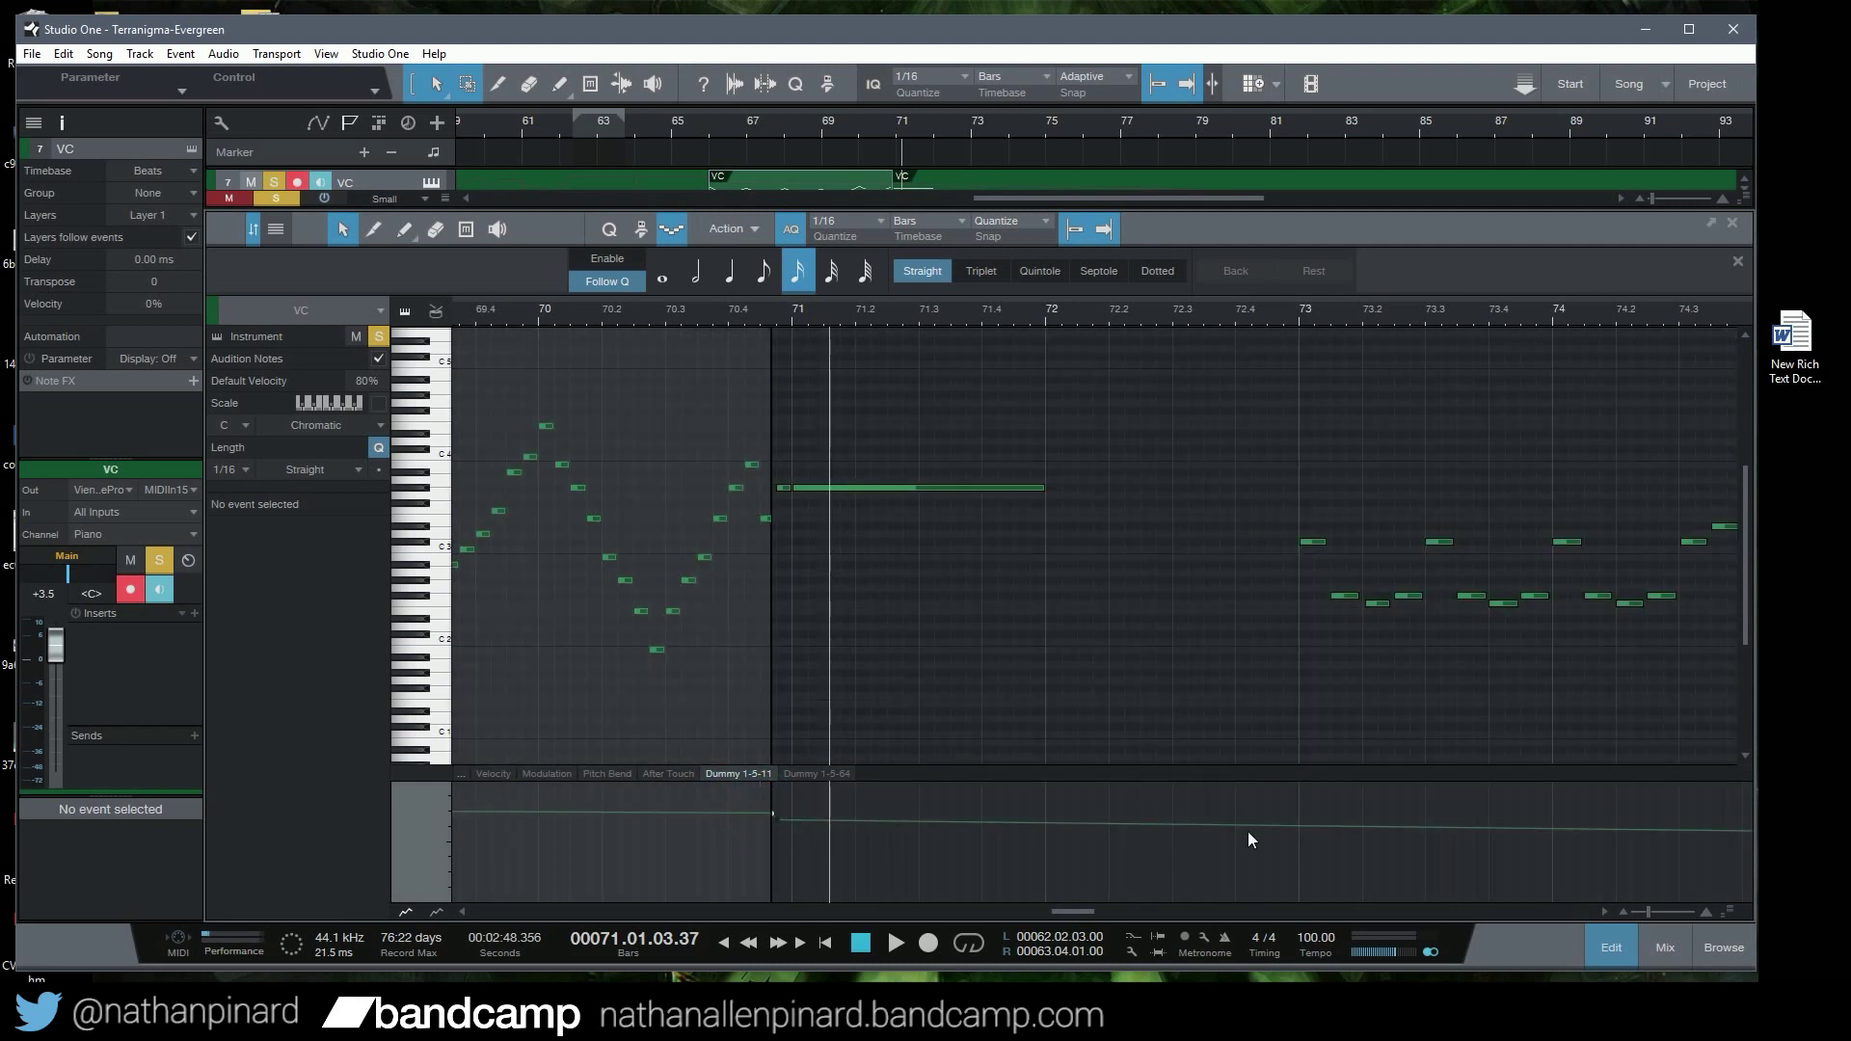
drag(1240, 819, 1251, 816)
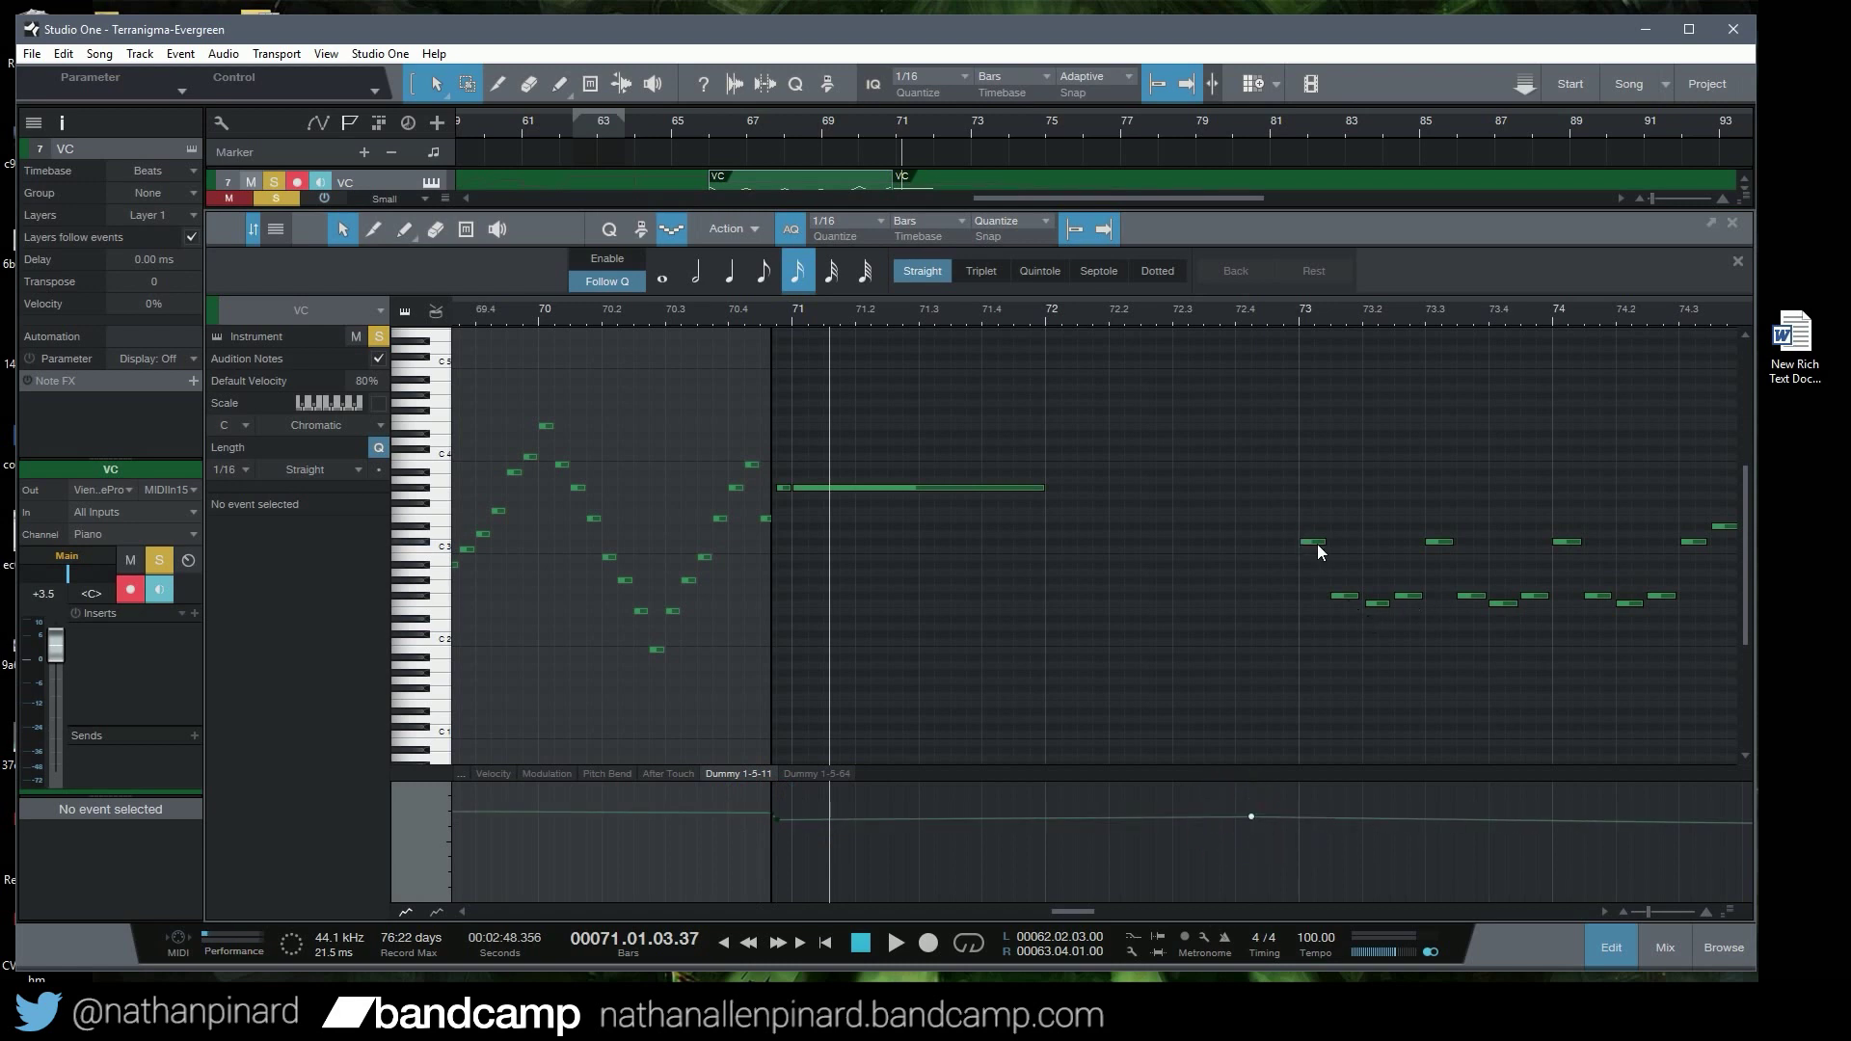
Play back the VC notes starting at bar 73, followed by the transition from before bar 70 into bar 71
click(1275, 315)
key(space)
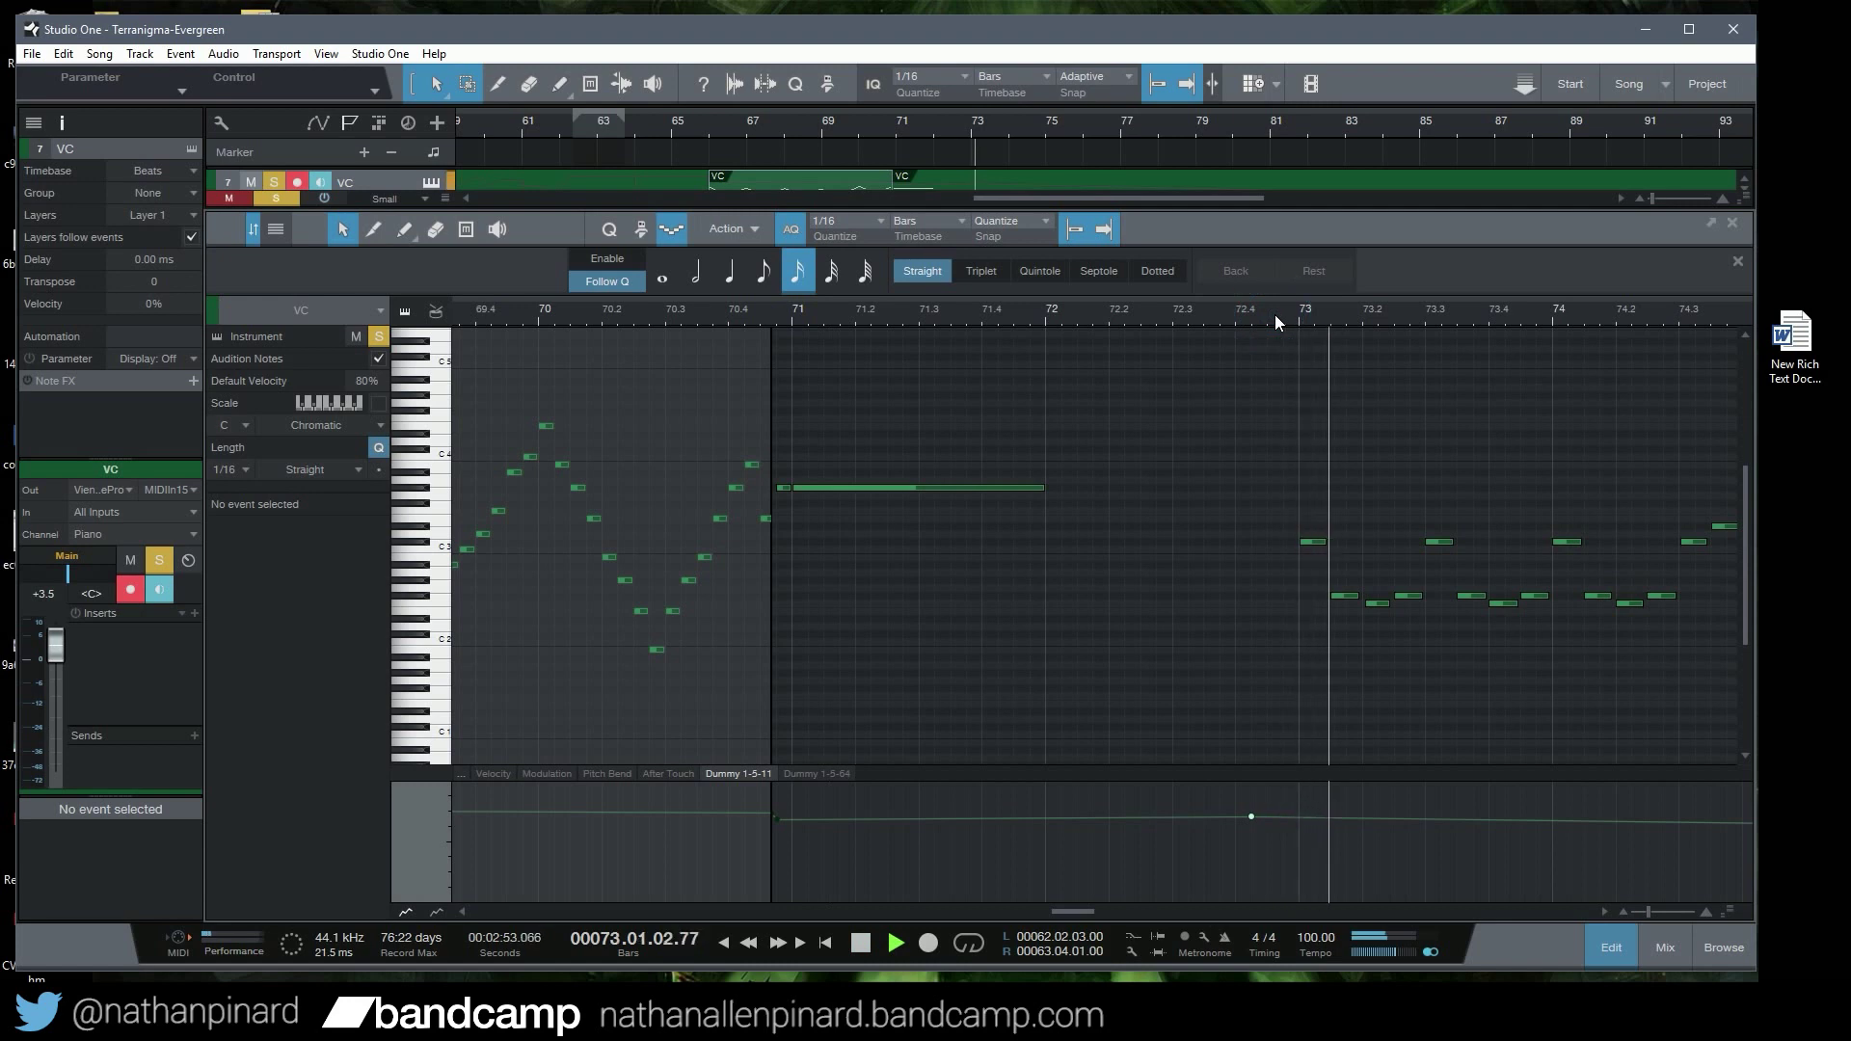
key(space)
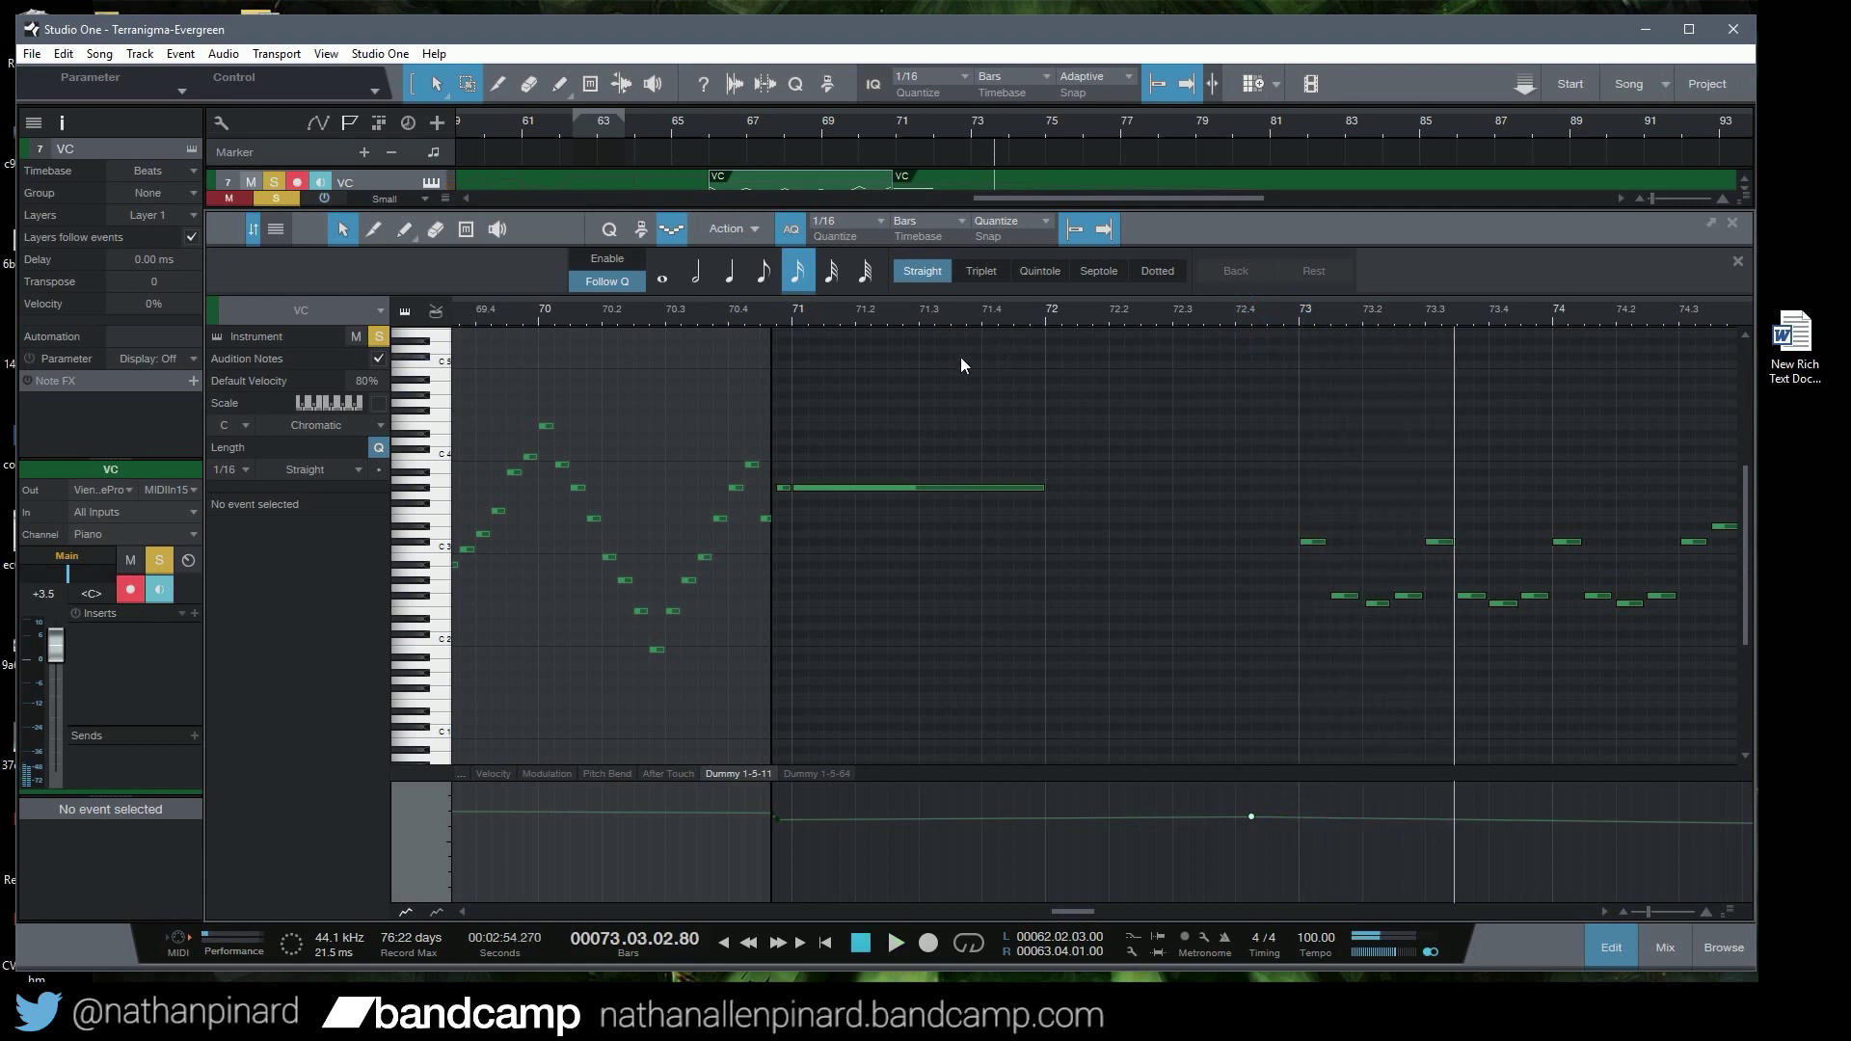
click(460, 312)
key(space)
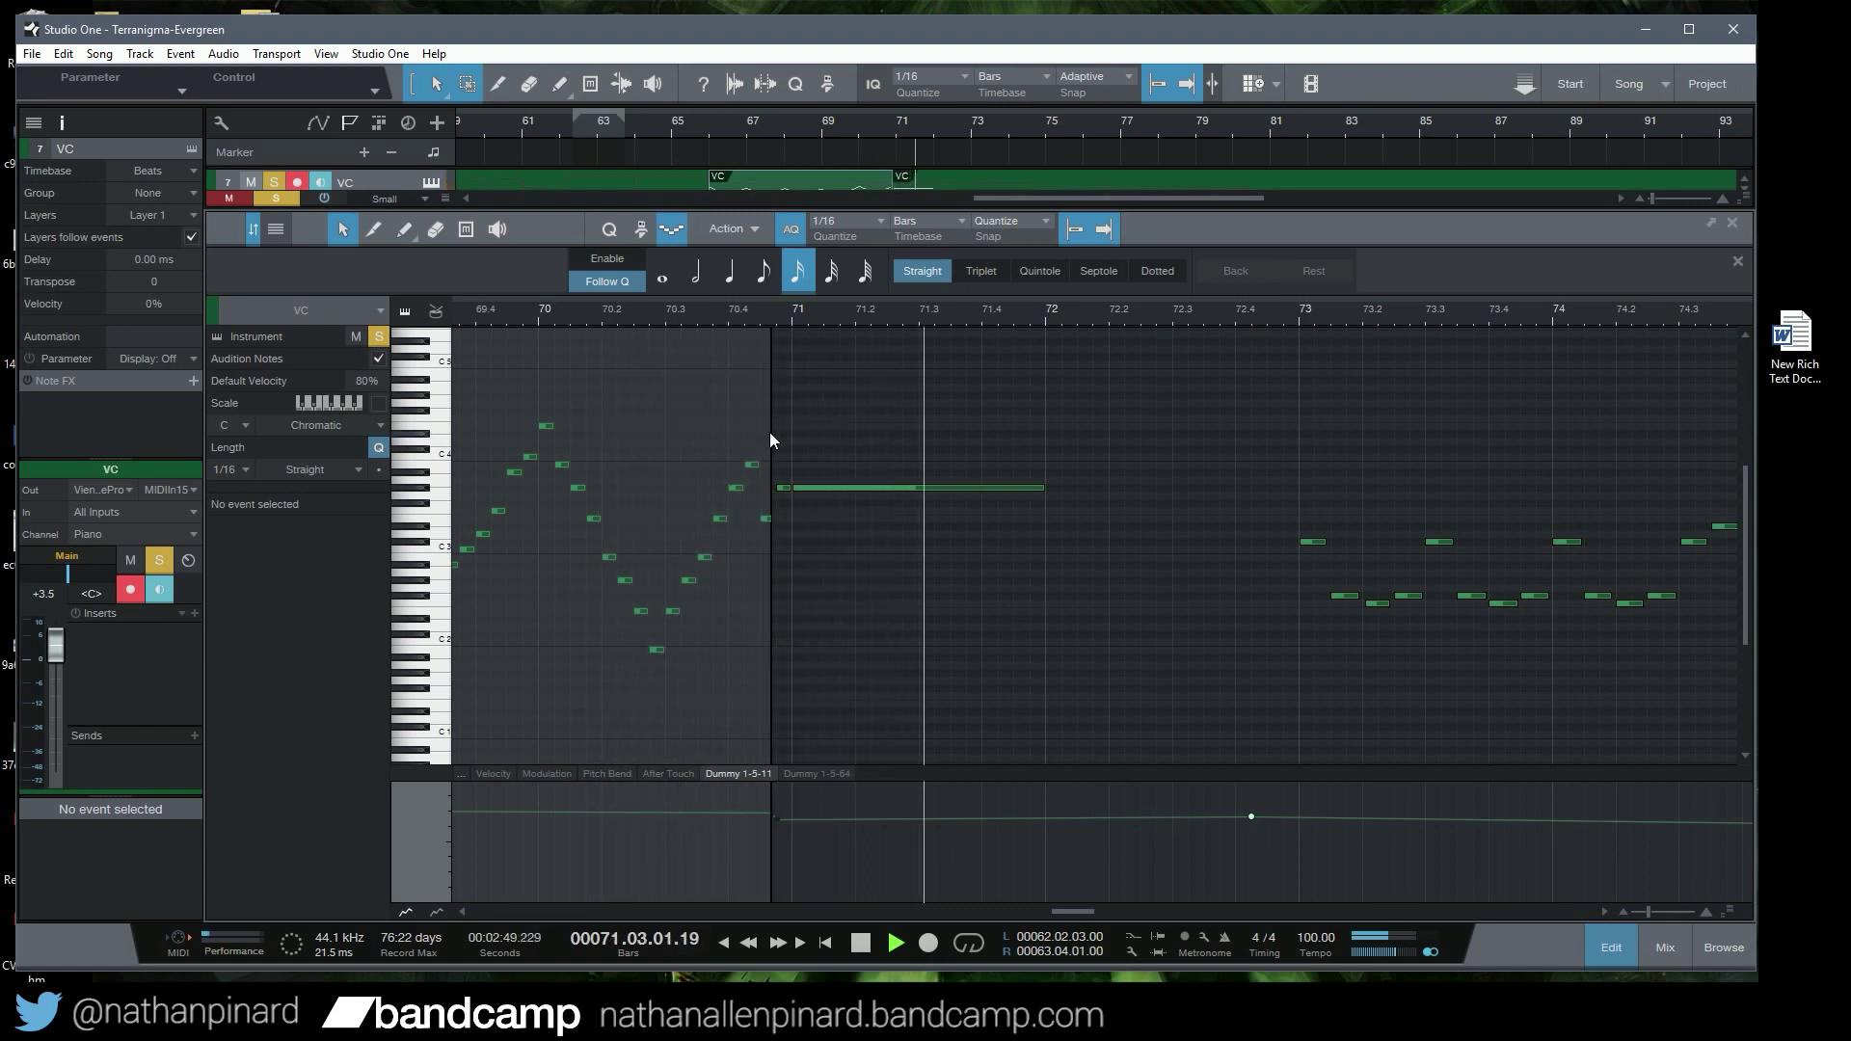
key(space)
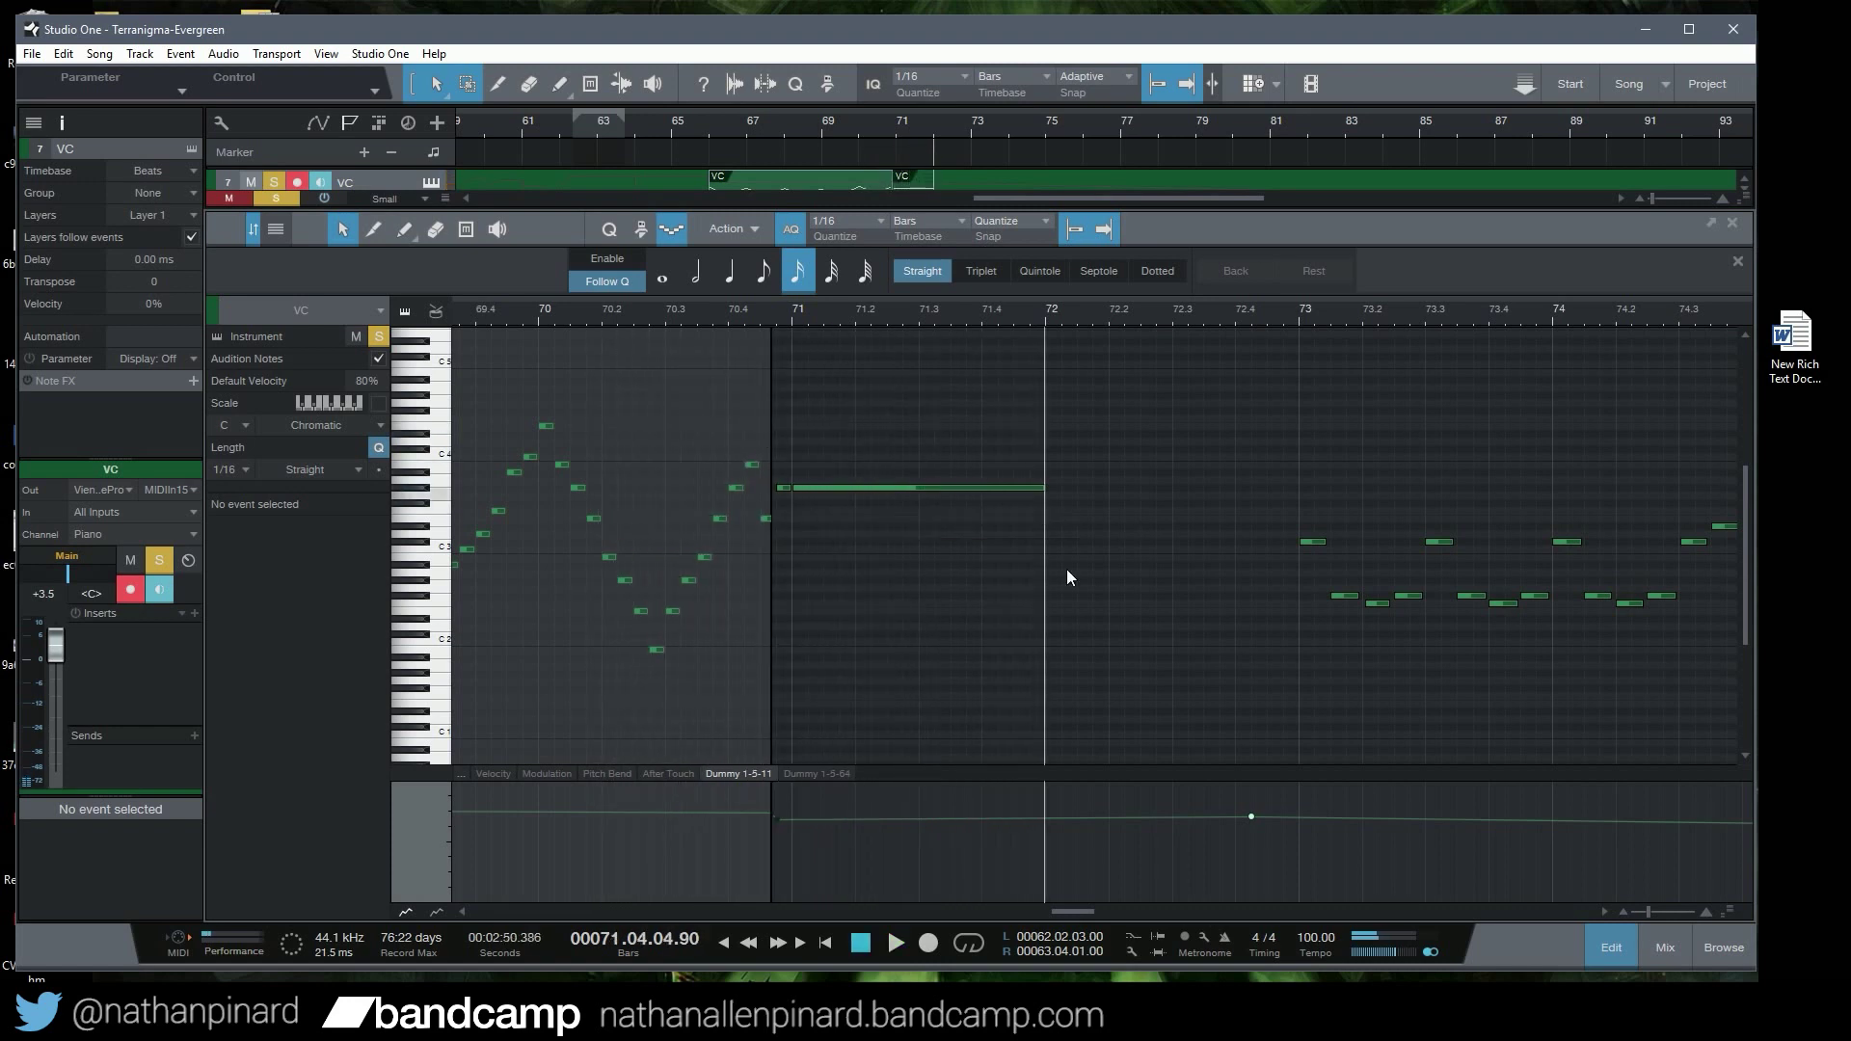
Solo the VI 1 track and open its event starting at bar 66 for note editing
click(1605, 949)
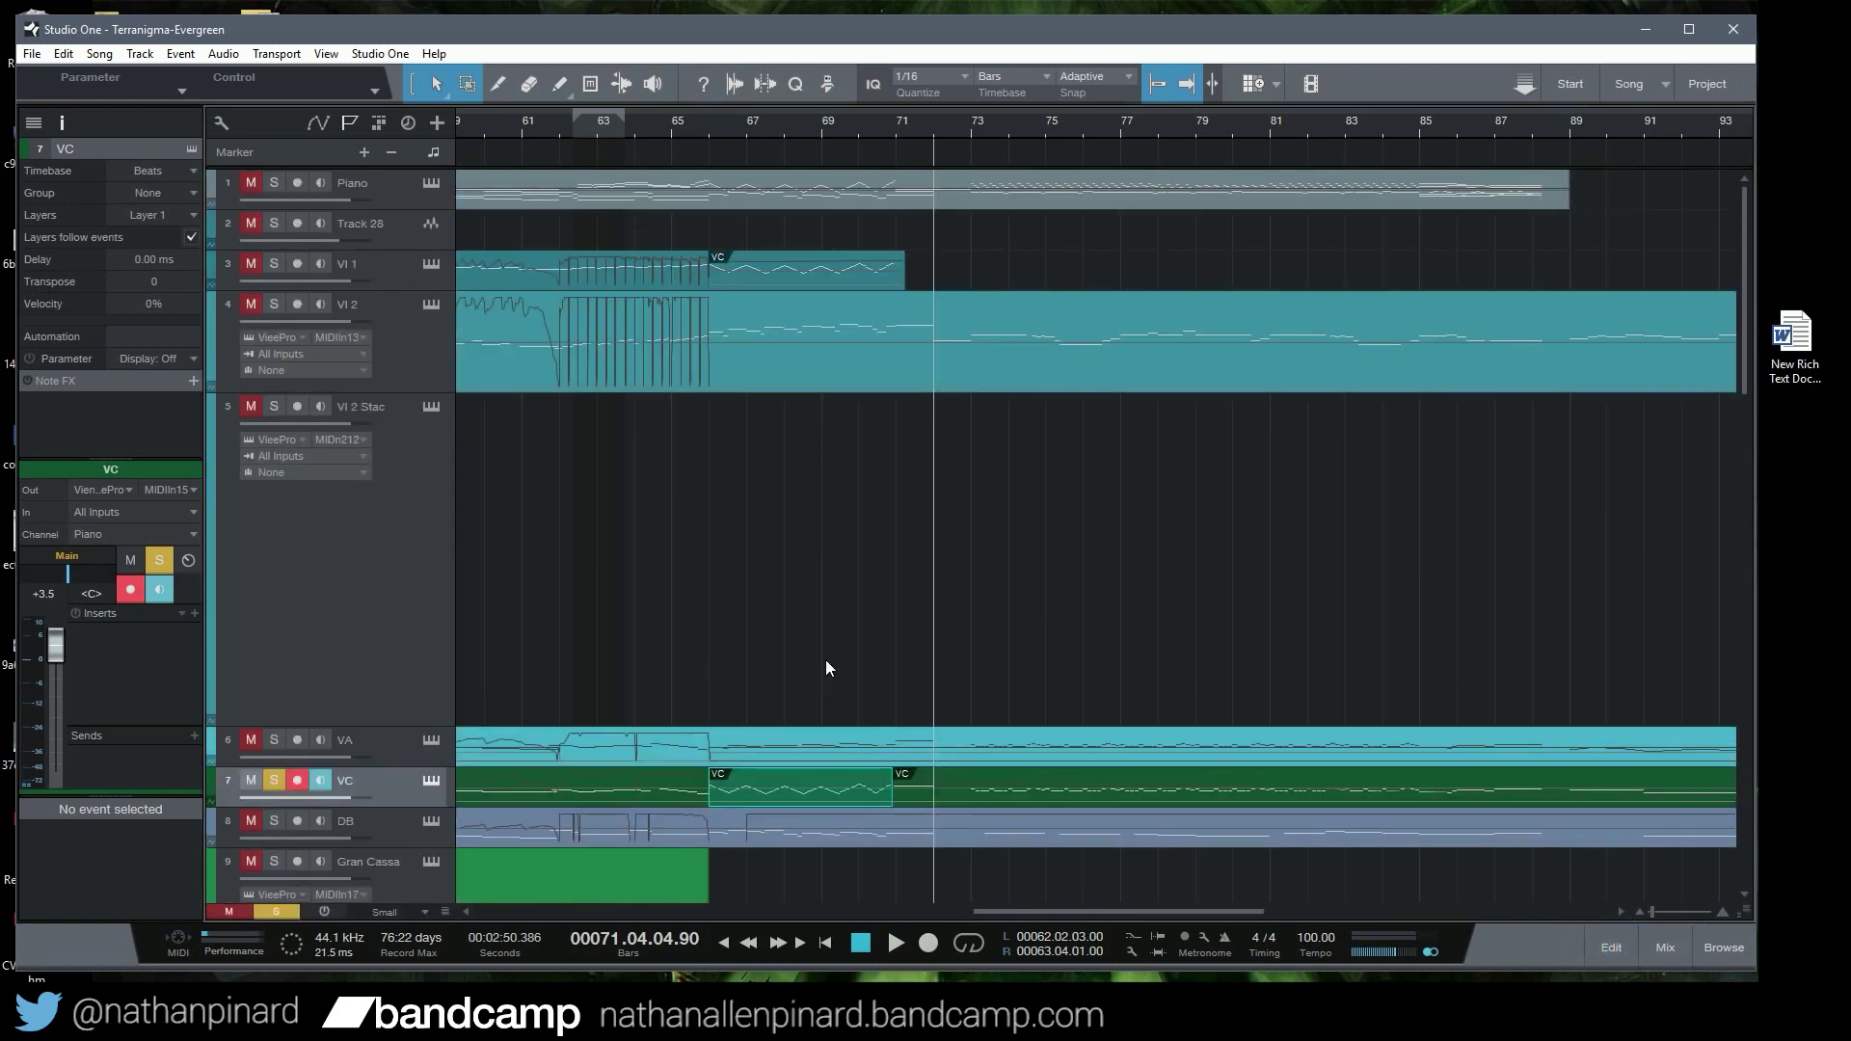
click(251, 263)
click(274, 264)
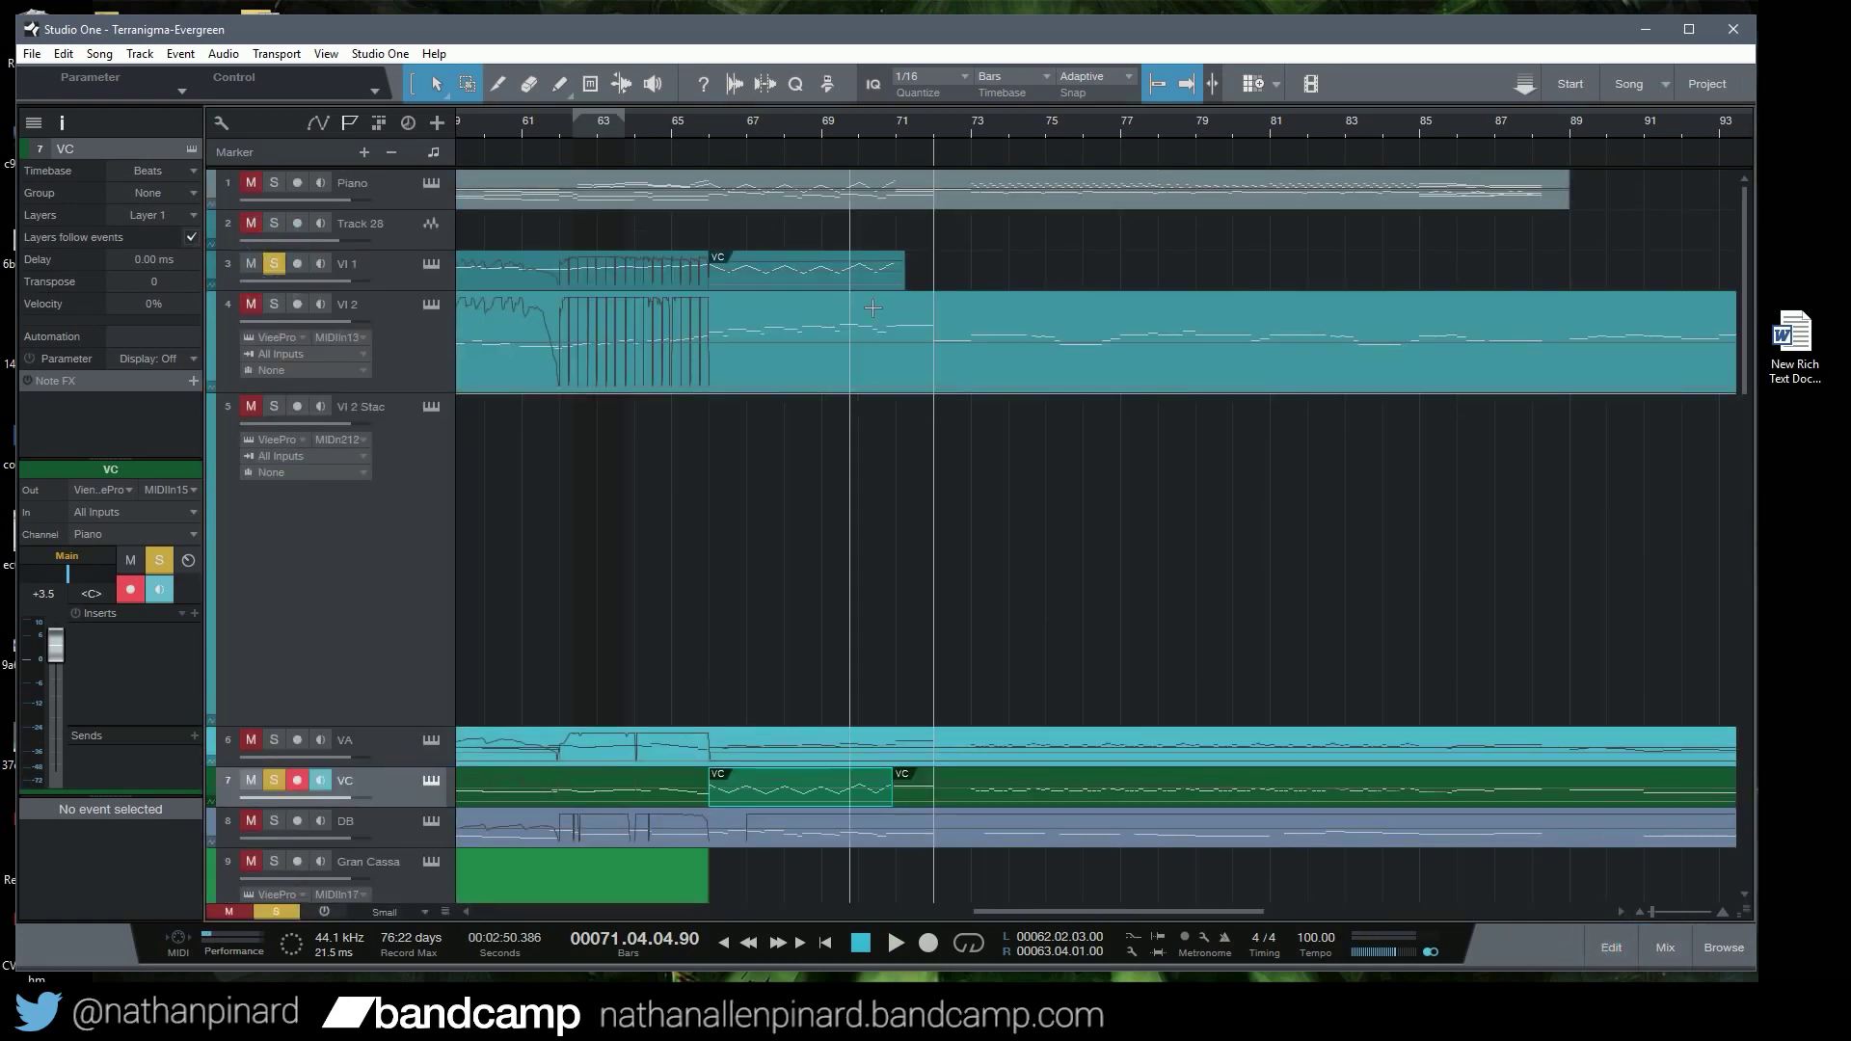
double_click(880, 273)
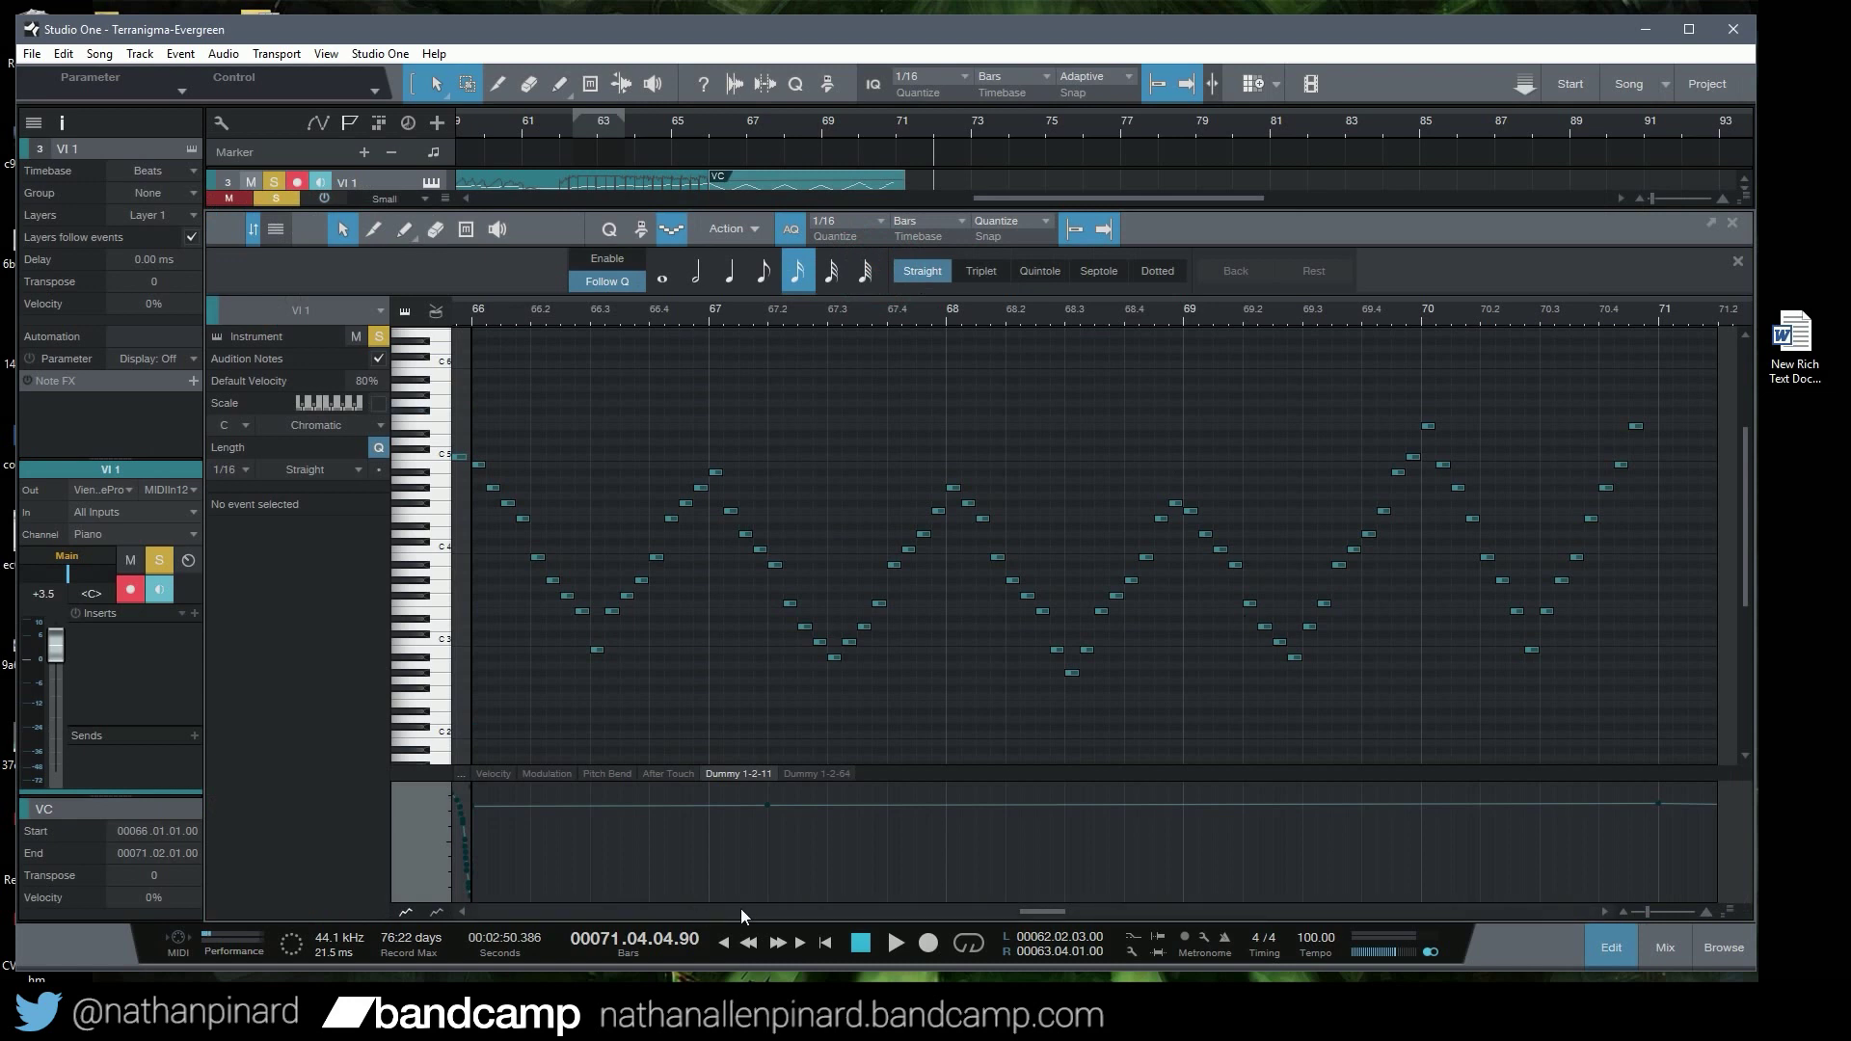
Play back the end of the VI 1 phrase from bar 70 into bar 71
drag(1061, 911, 1080, 914)
click(701, 317)
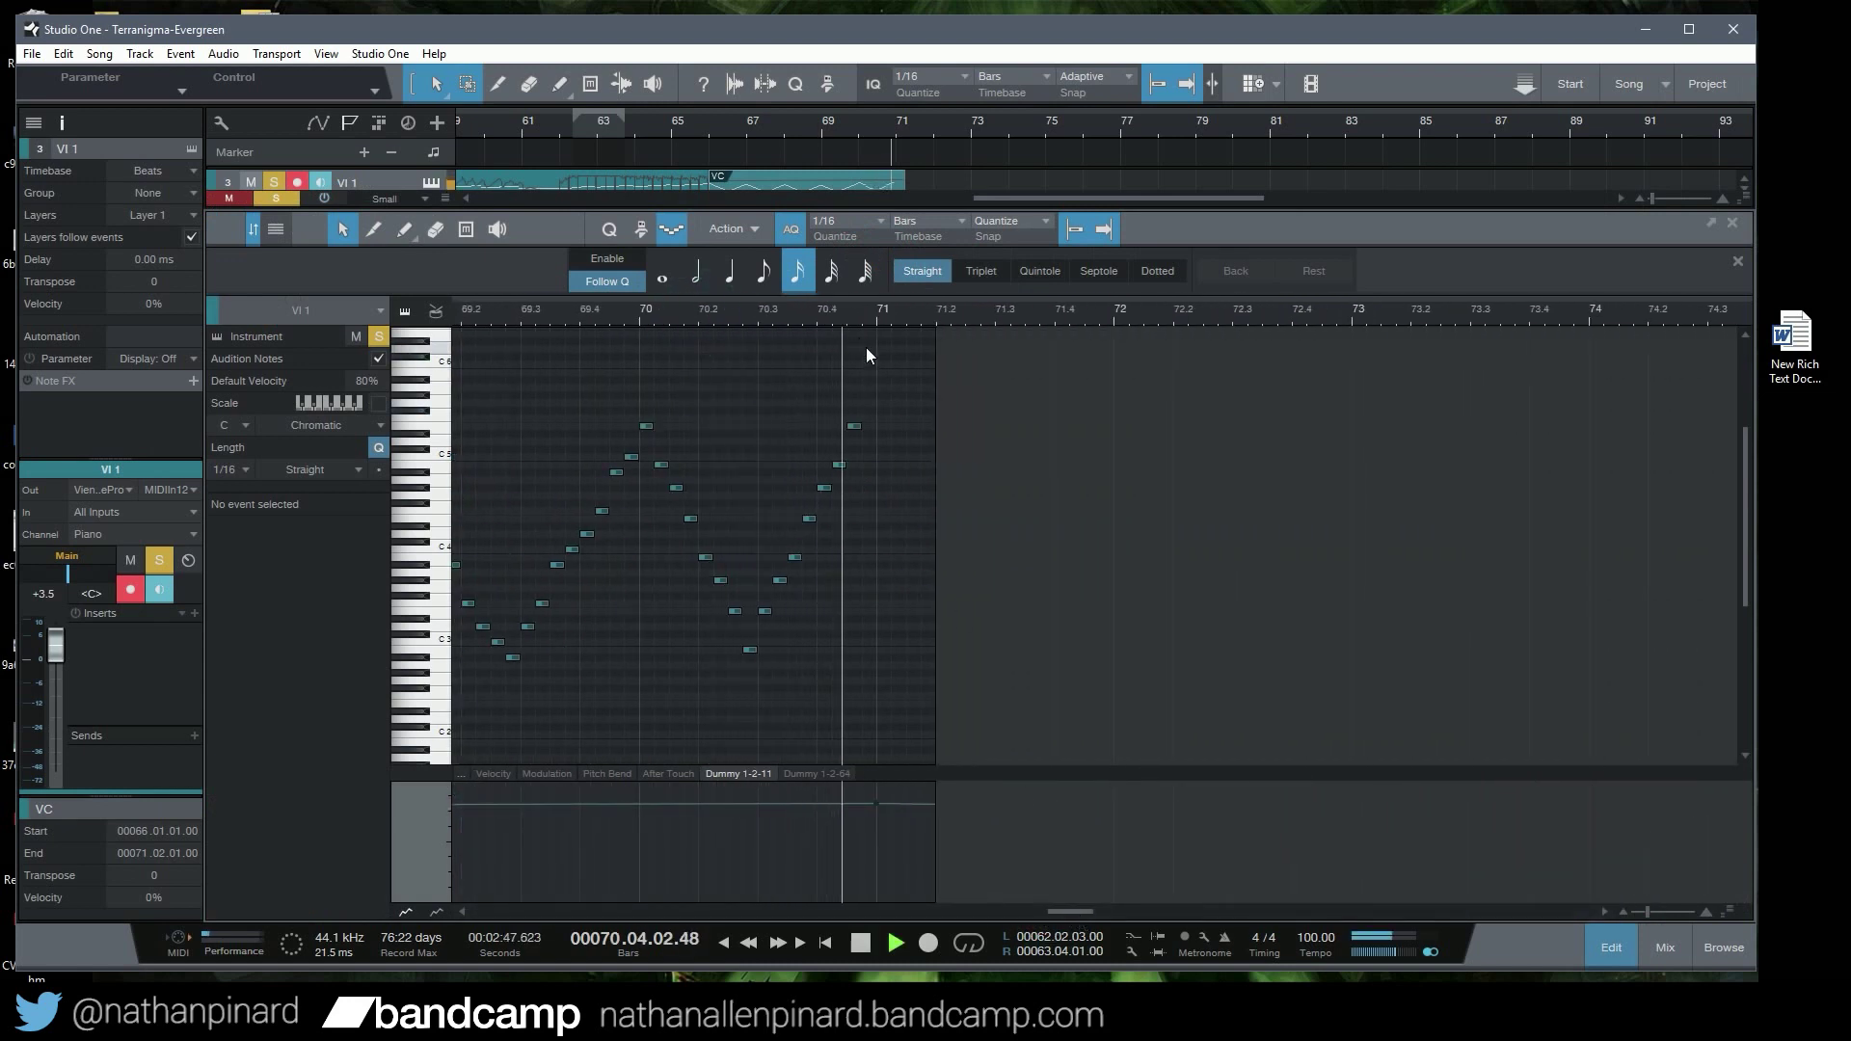
key(space)
Add a one-beat G#5 note at the start of bar 71 and extend the VI 1 event to 71.03.01
mouse_move(856, 422)
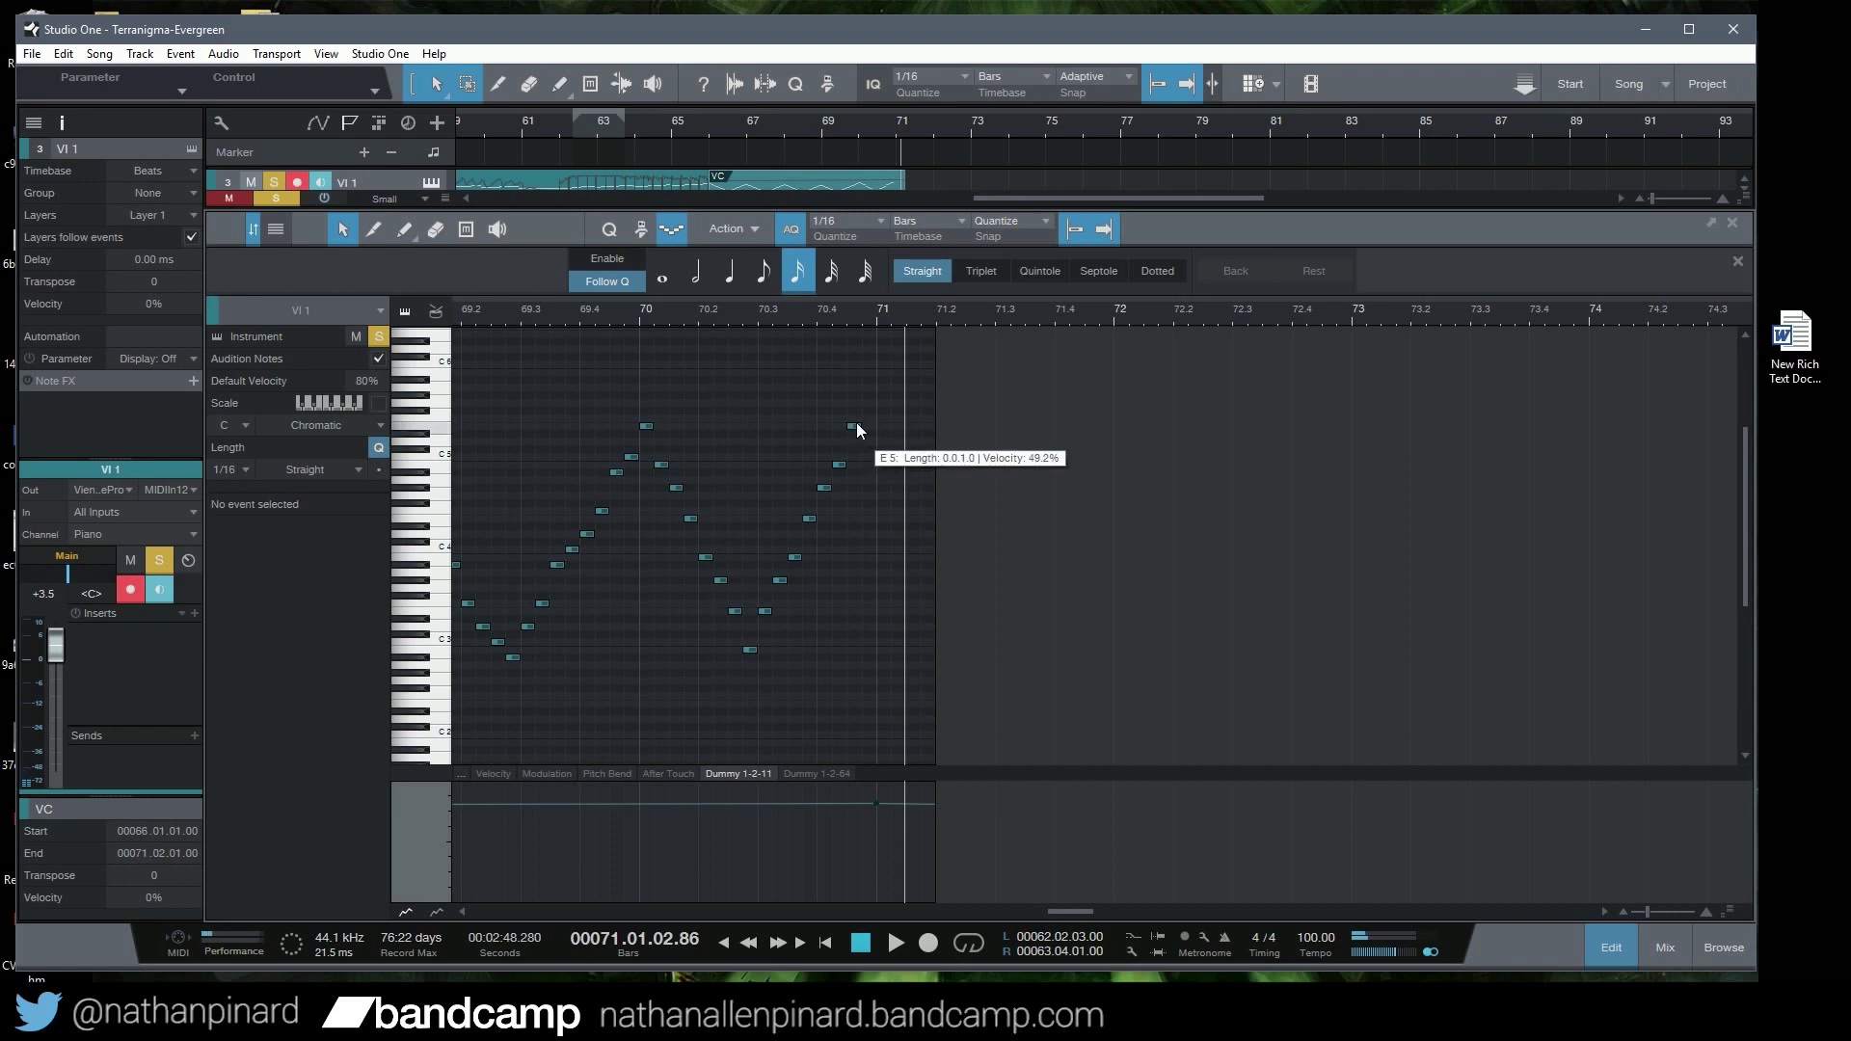
drag(853, 422, 940, 398)
drag(903, 176, 919, 181)
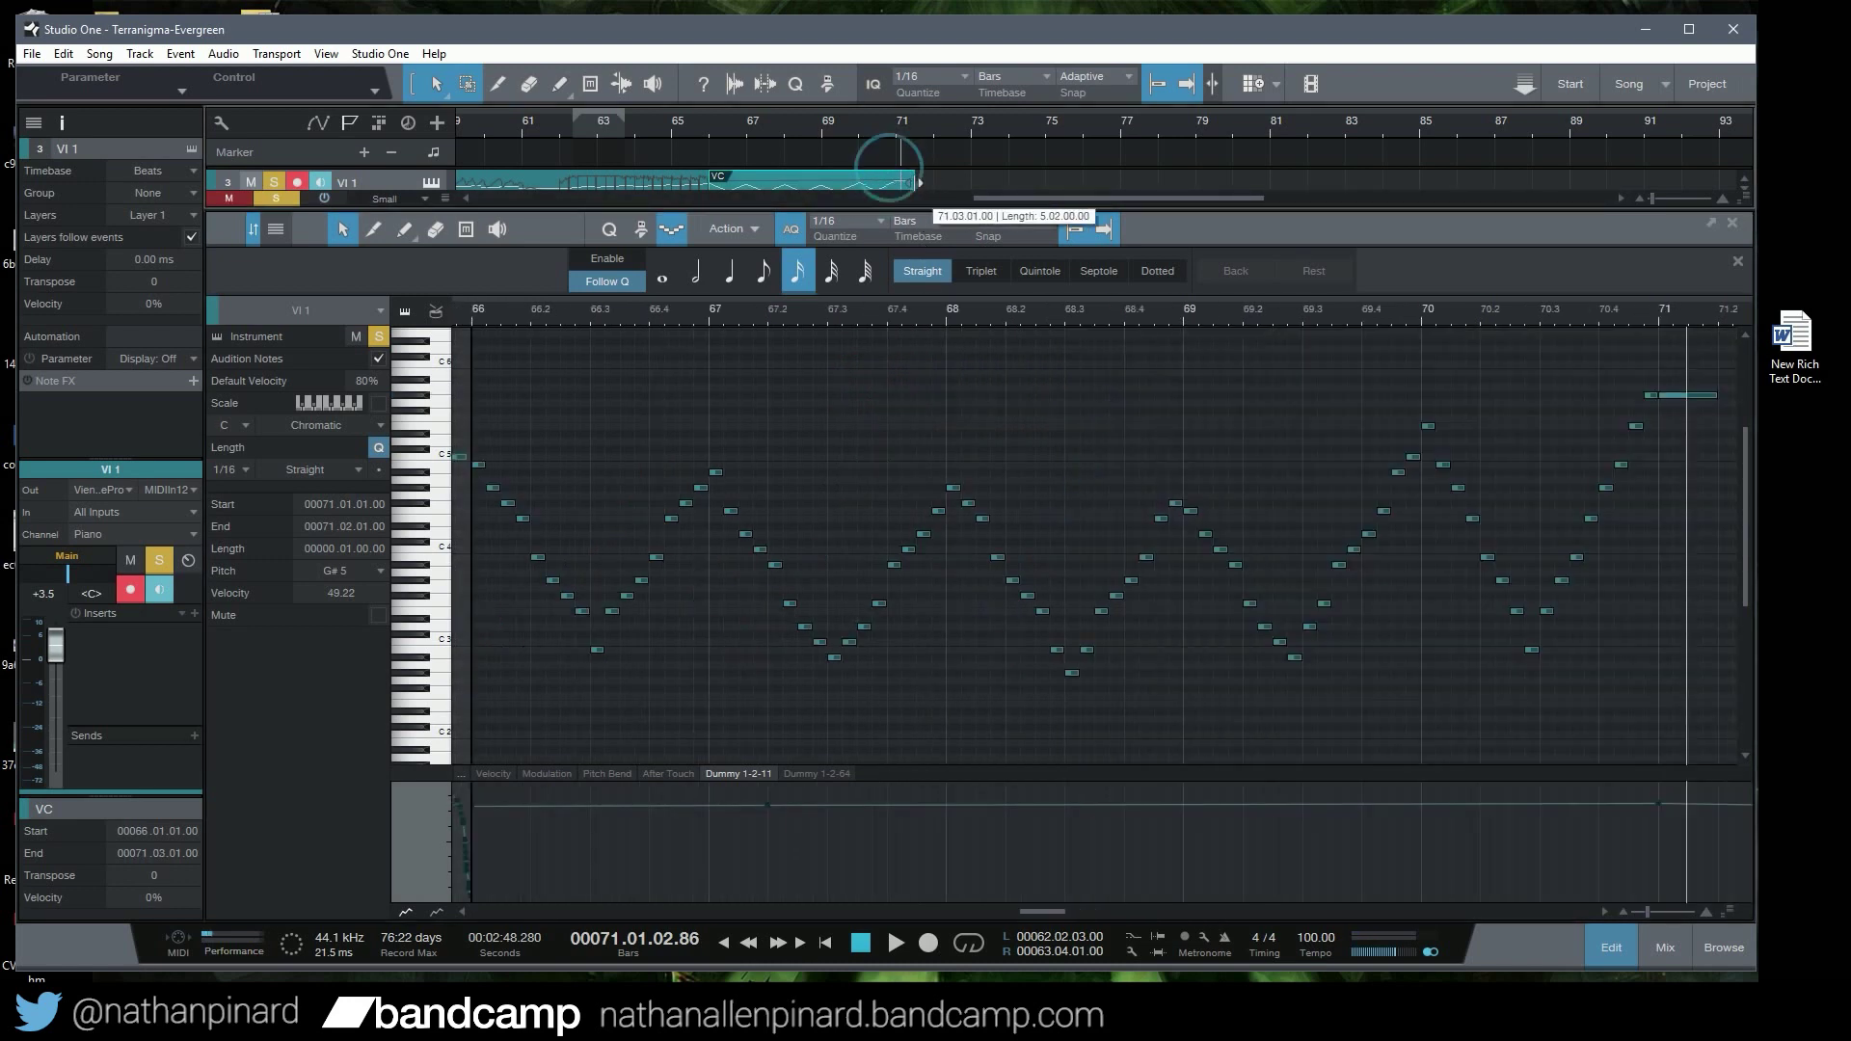
Play back the VI 1 phrase through its ending at bar 71
click(808, 119)
click(1045, 912)
drag(1047, 914, 1070, 914)
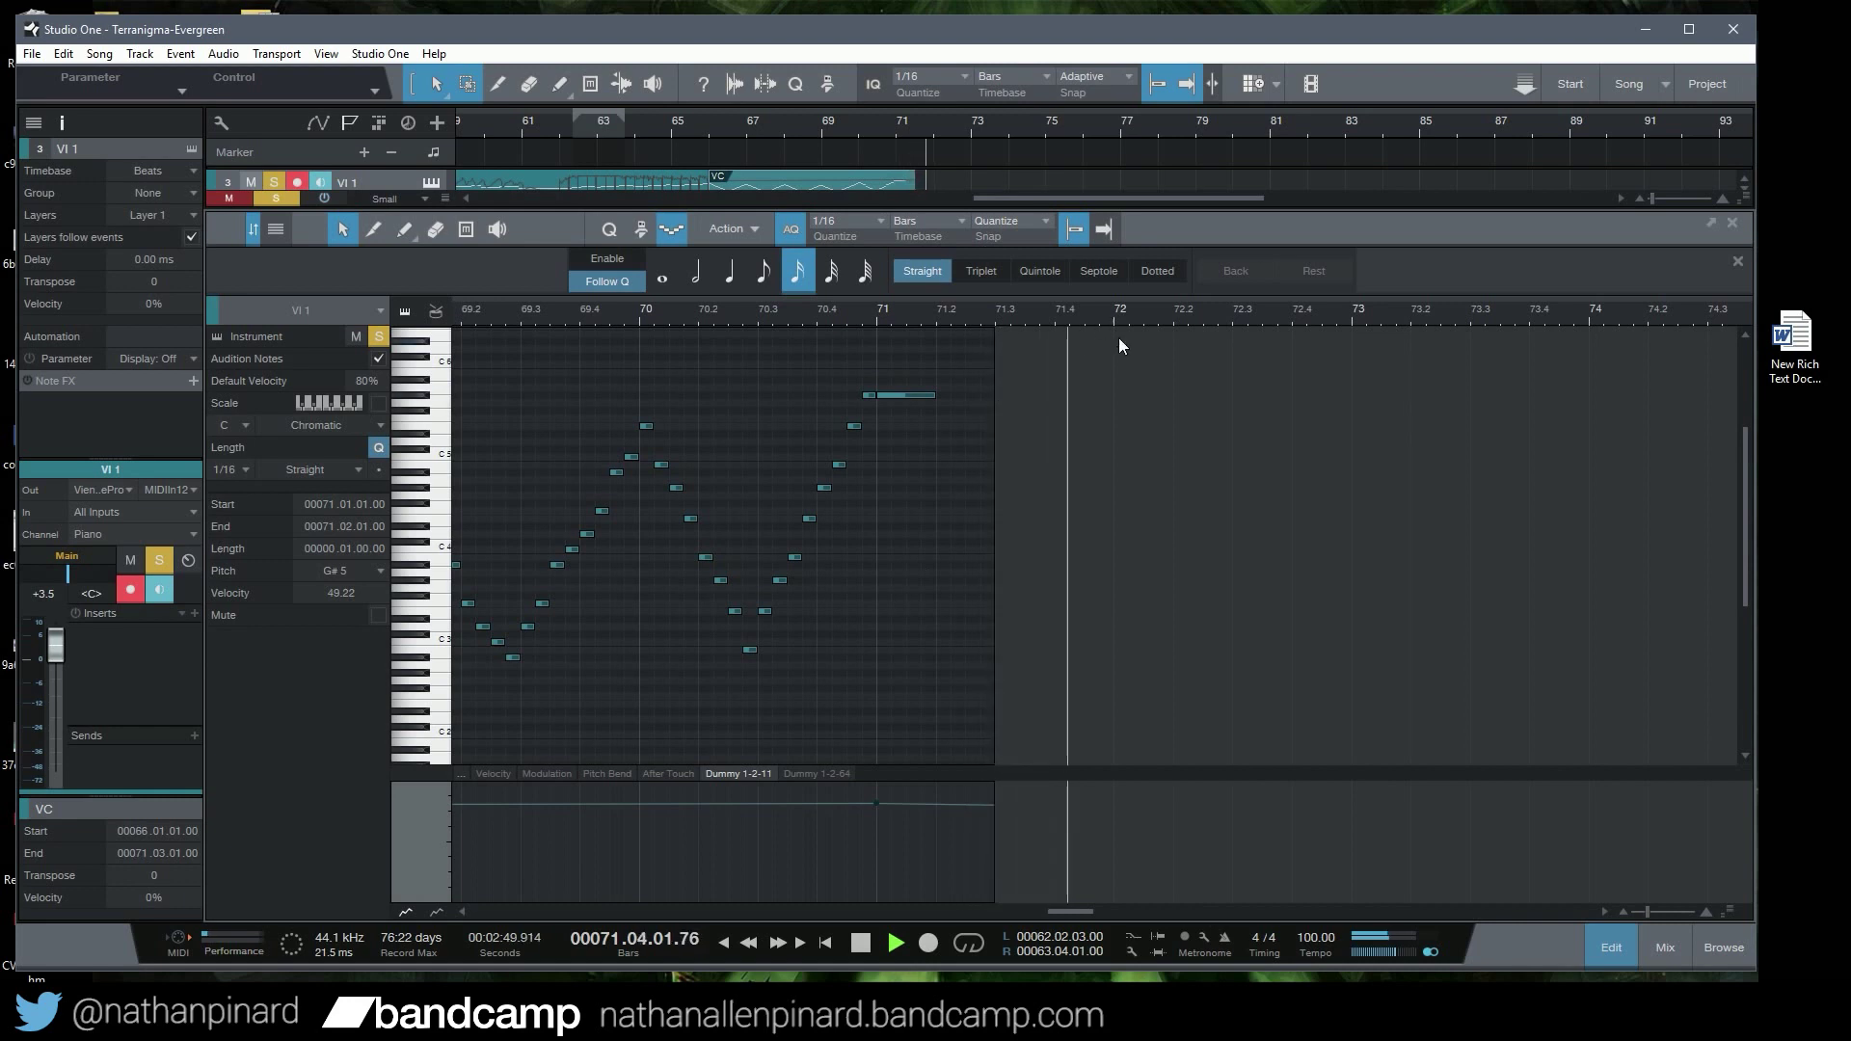
key(space)
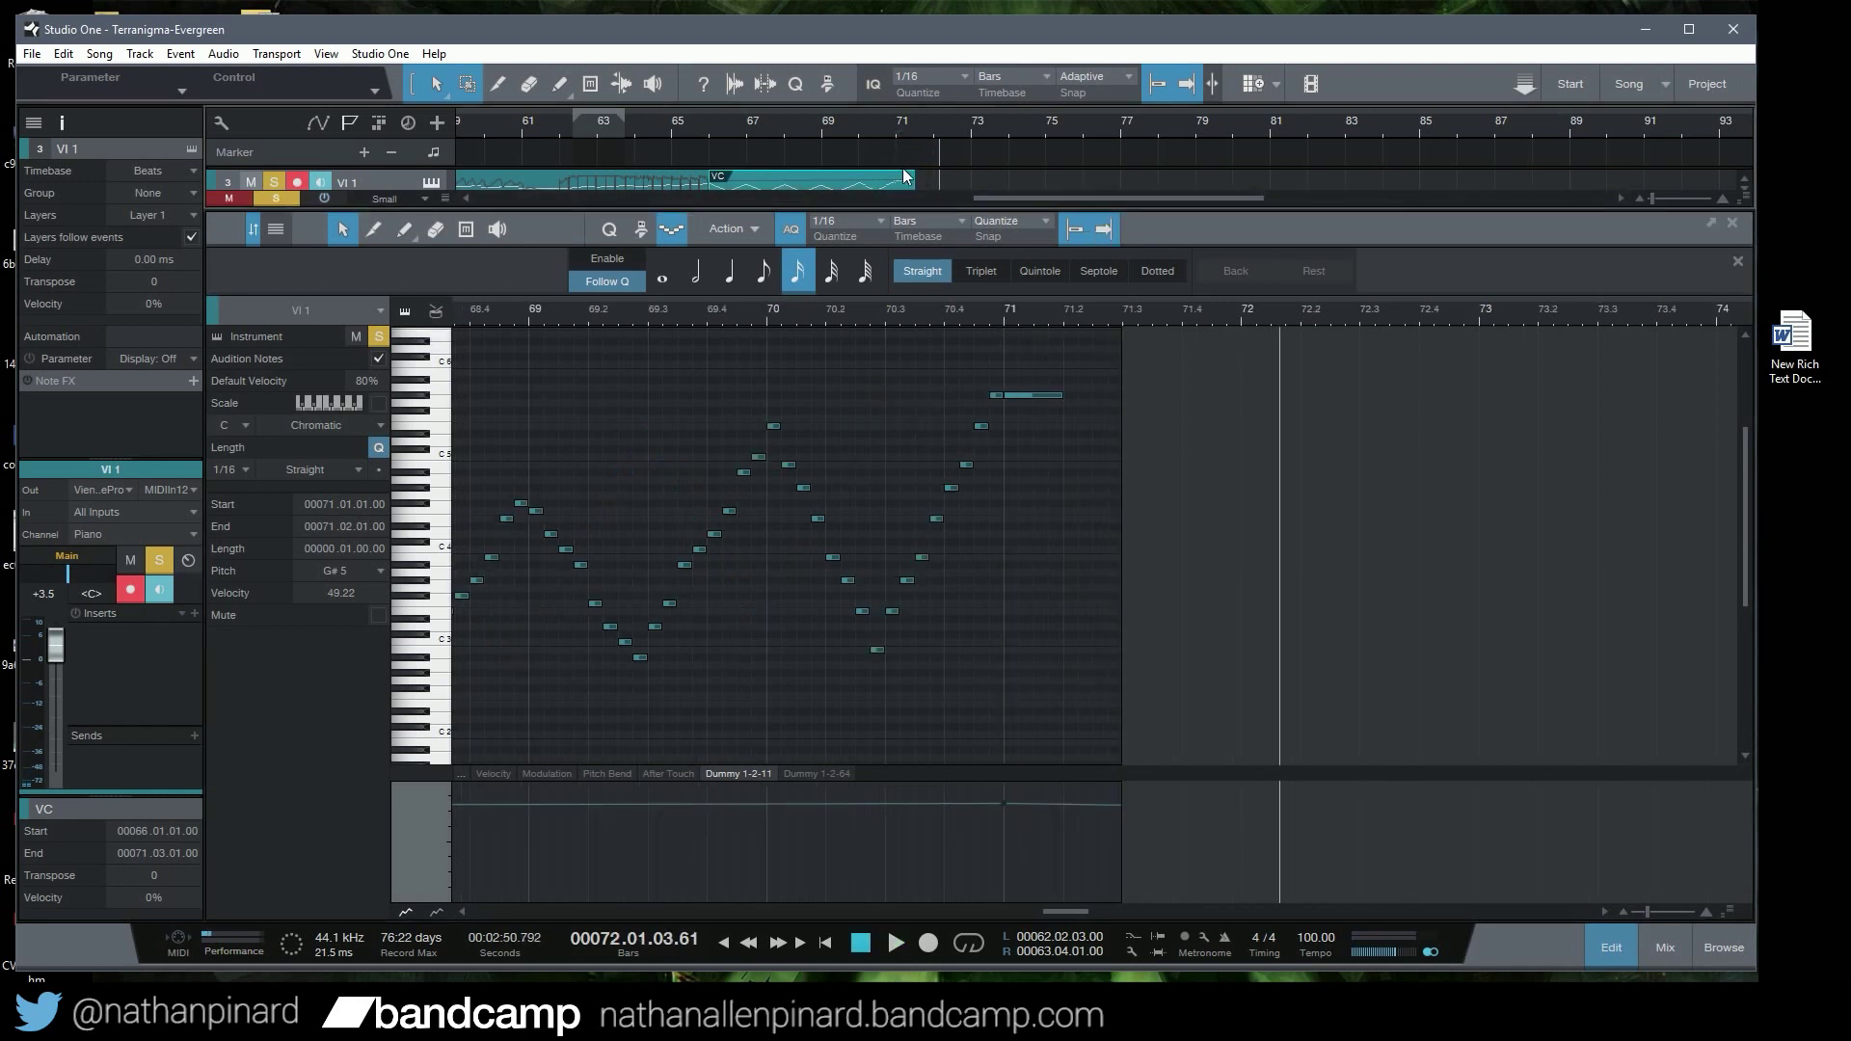
Extend the VI 1 event to the start of bar 72 and lengthen its final G#5 note to one full bar
drag(945, 210, 946, 295)
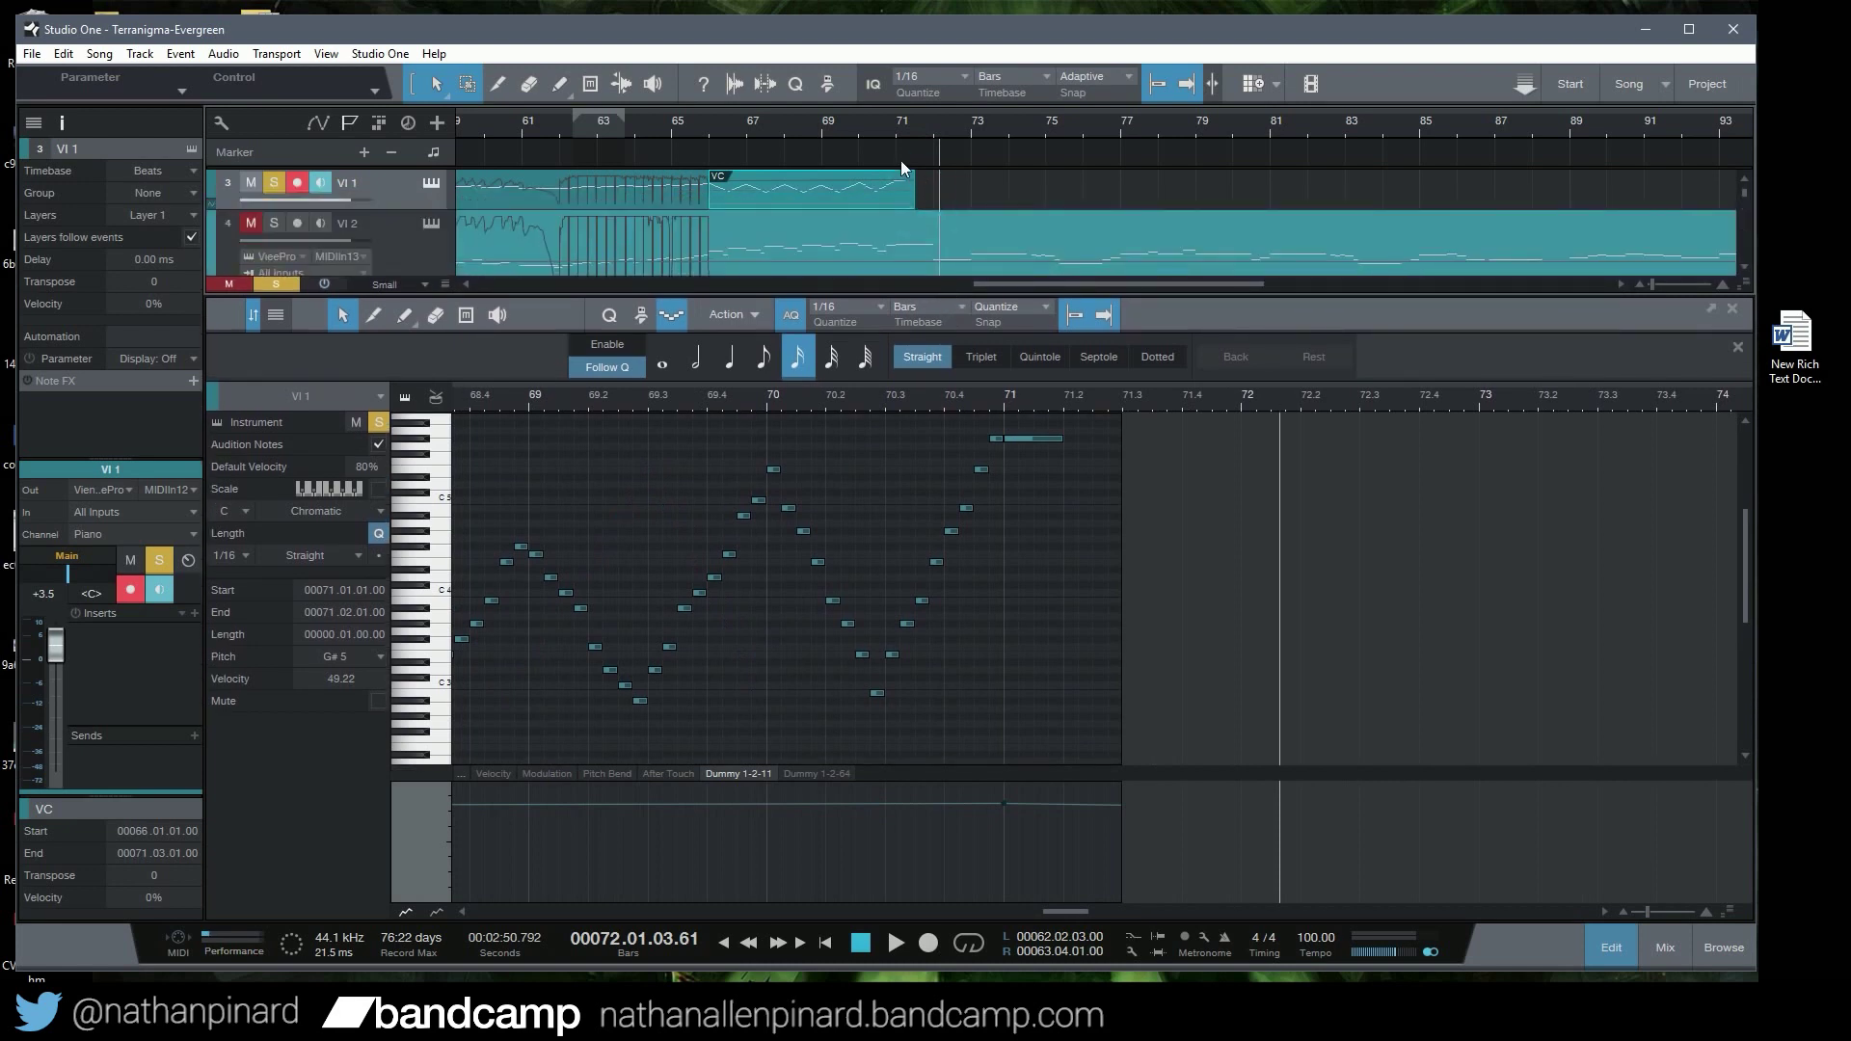
drag(922, 192, 942, 192)
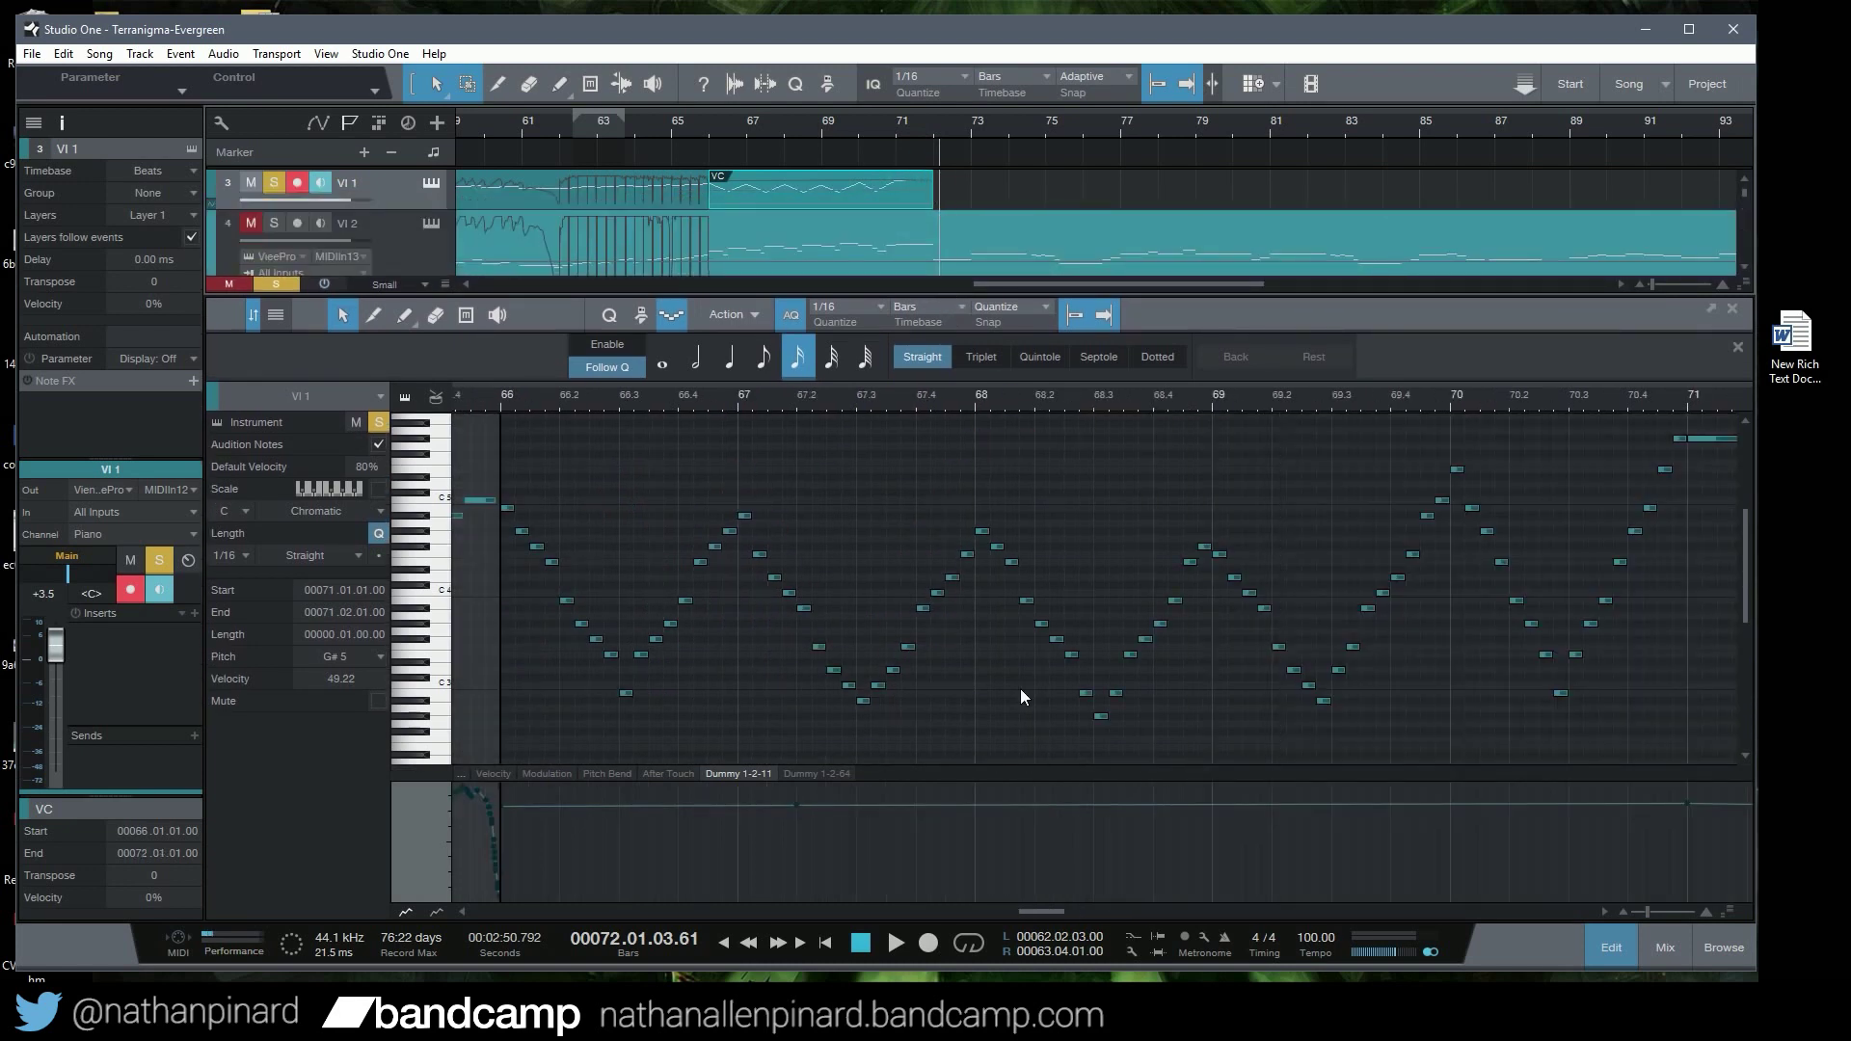
mouse_move(1065, 912)
mouse_down()
mouse_move(1046, 908)
mouse_move(1063, 909)
mouse_up()
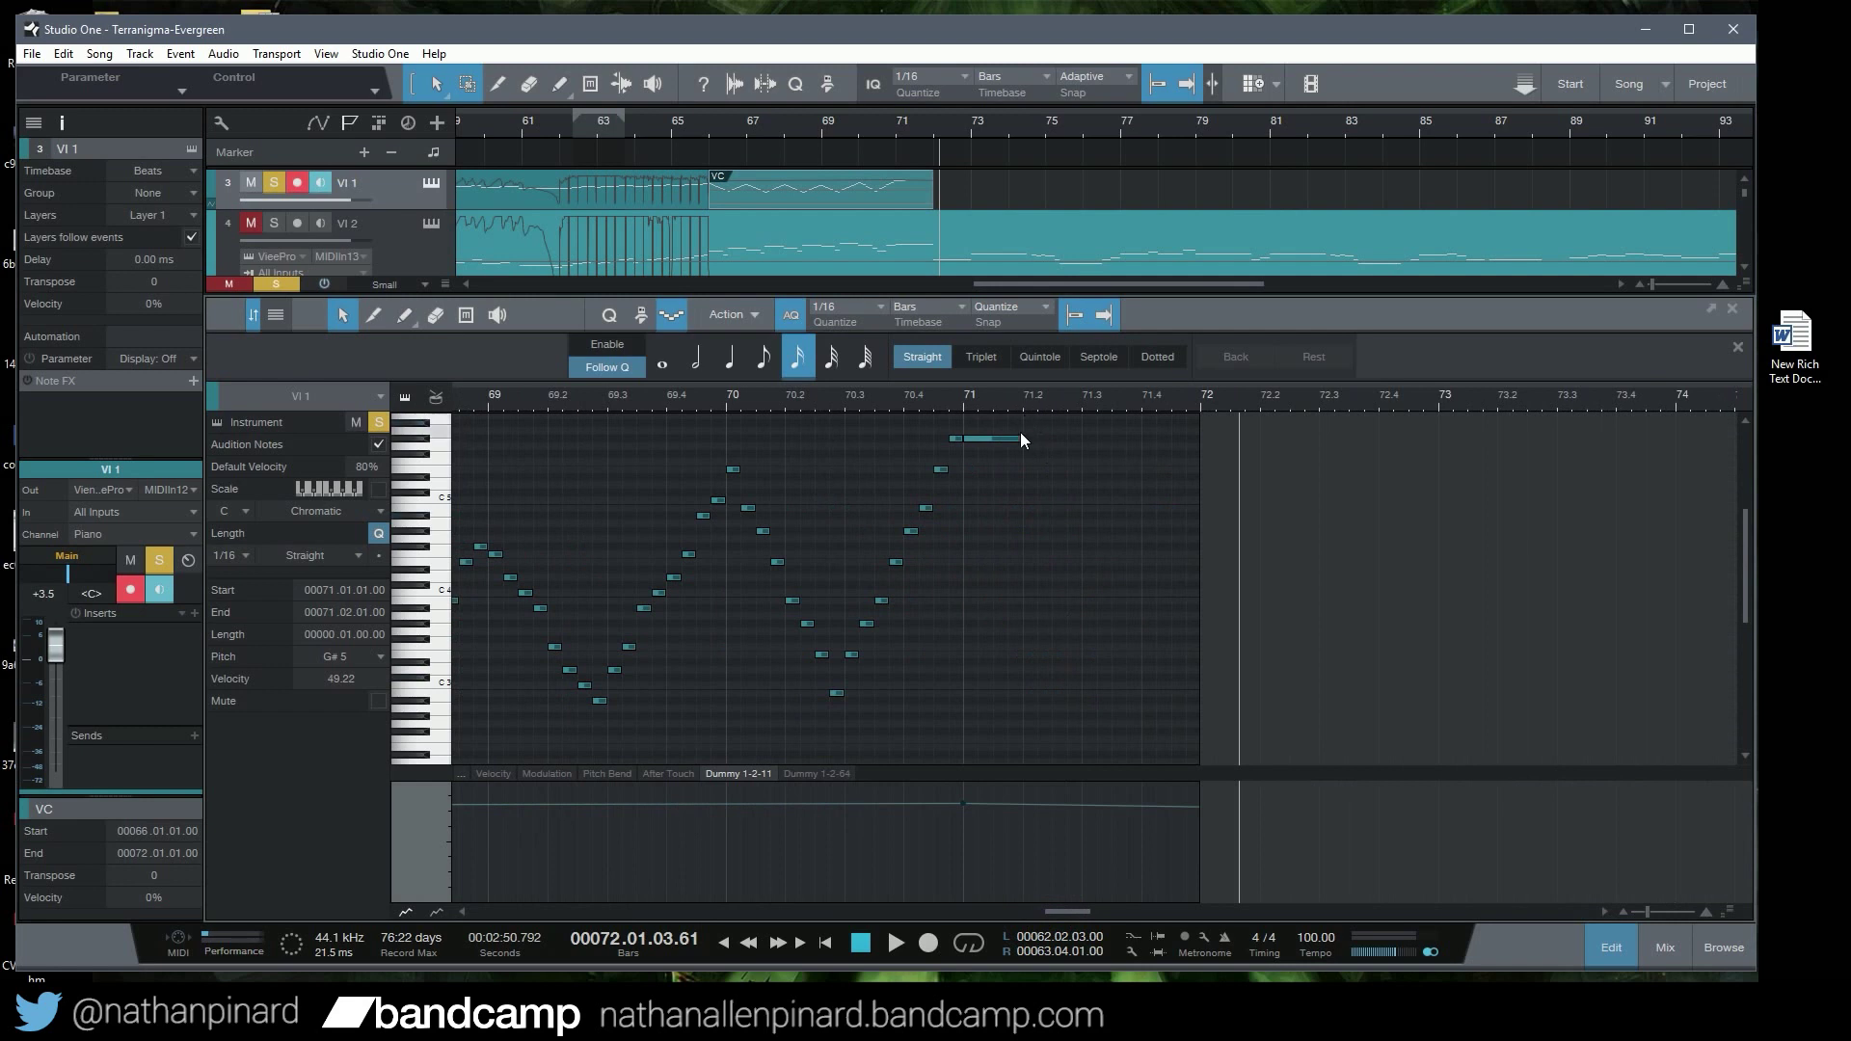
drag(1020, 439, 1196, 445)
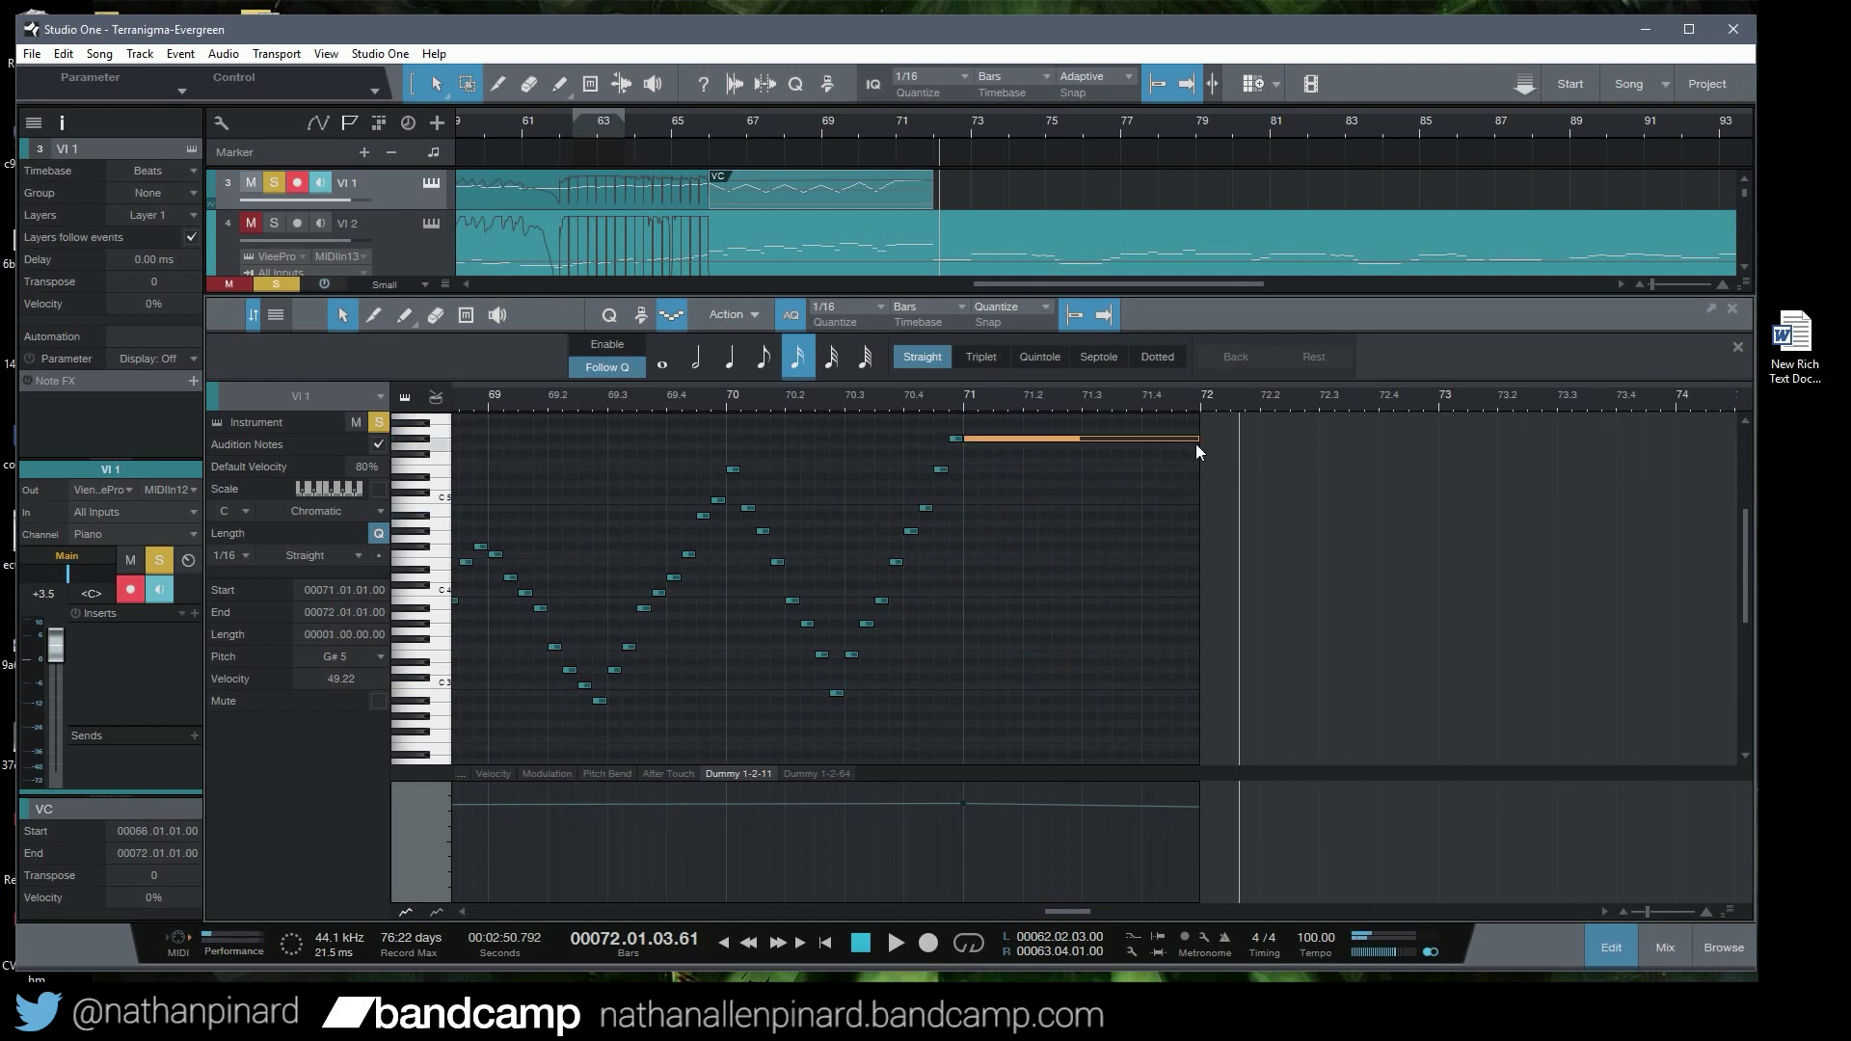
Play back the whole VI 1 phrase from before bar 66 to bar 72
click(690, 125)
key(space)
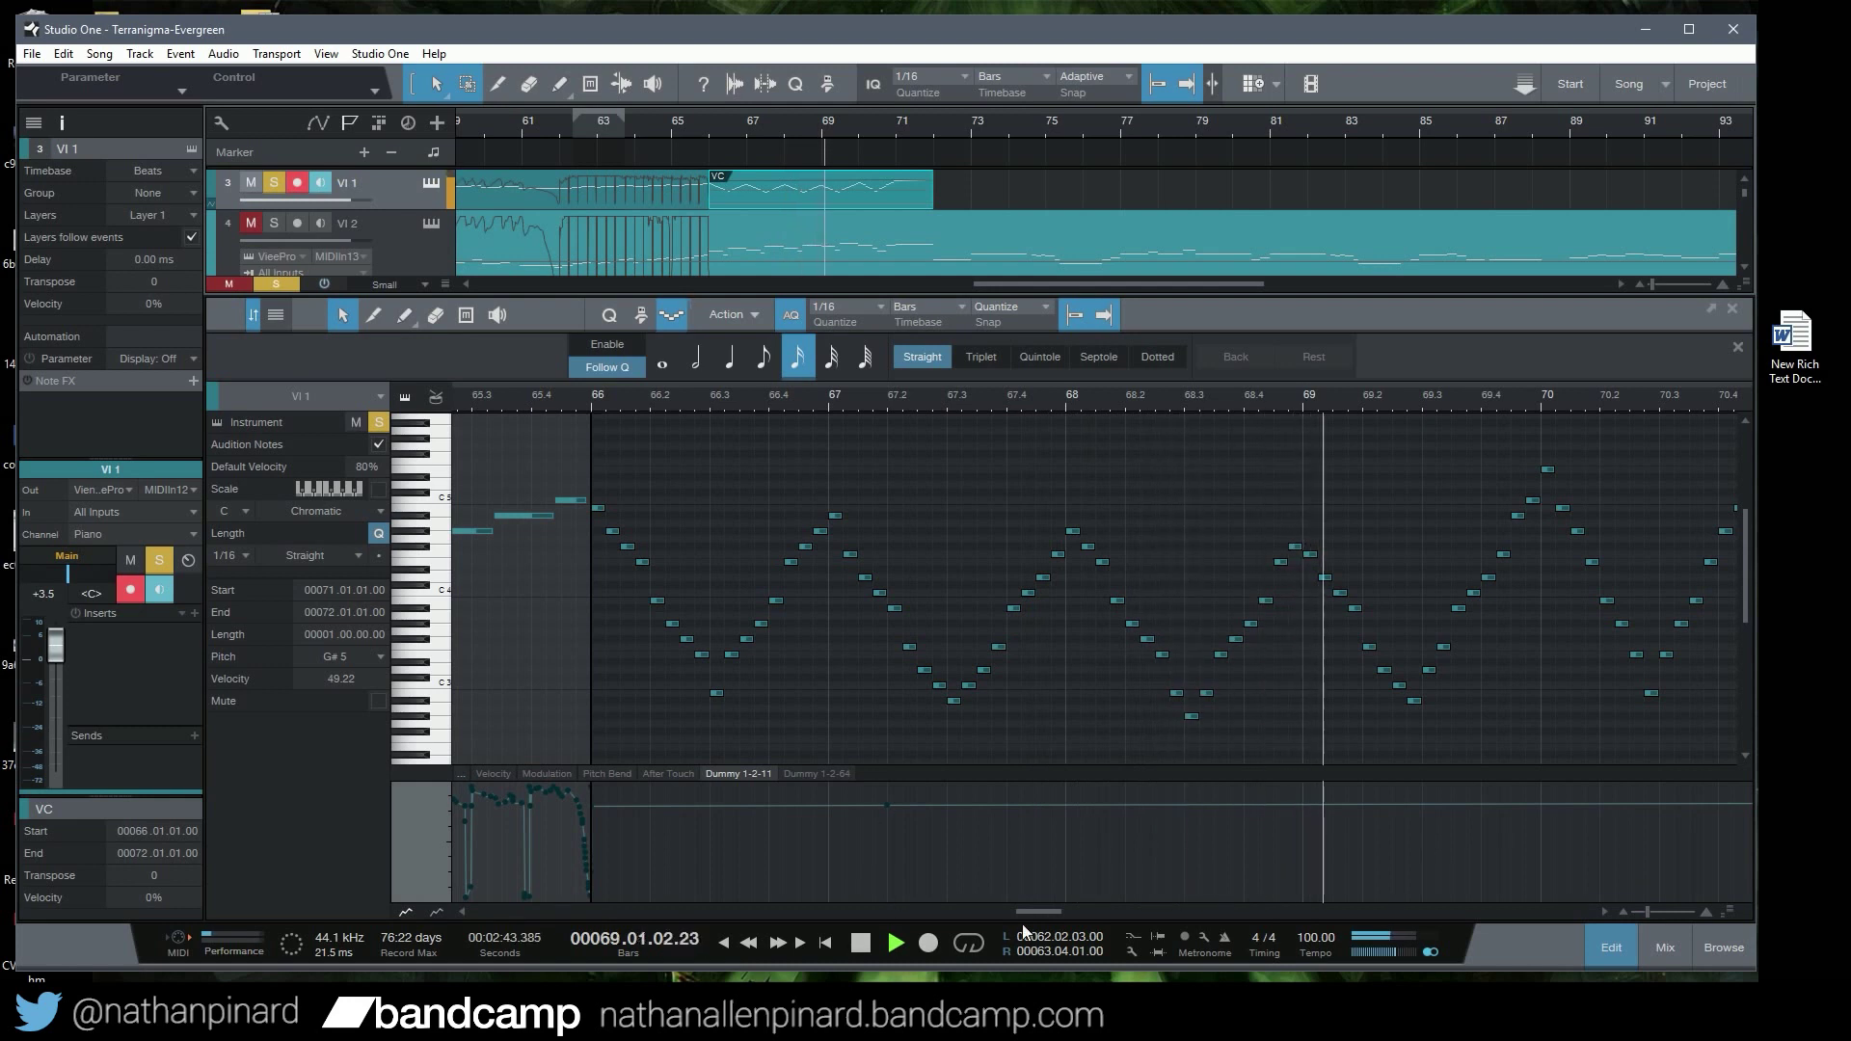
drag(1038, 913, 1065, 912)
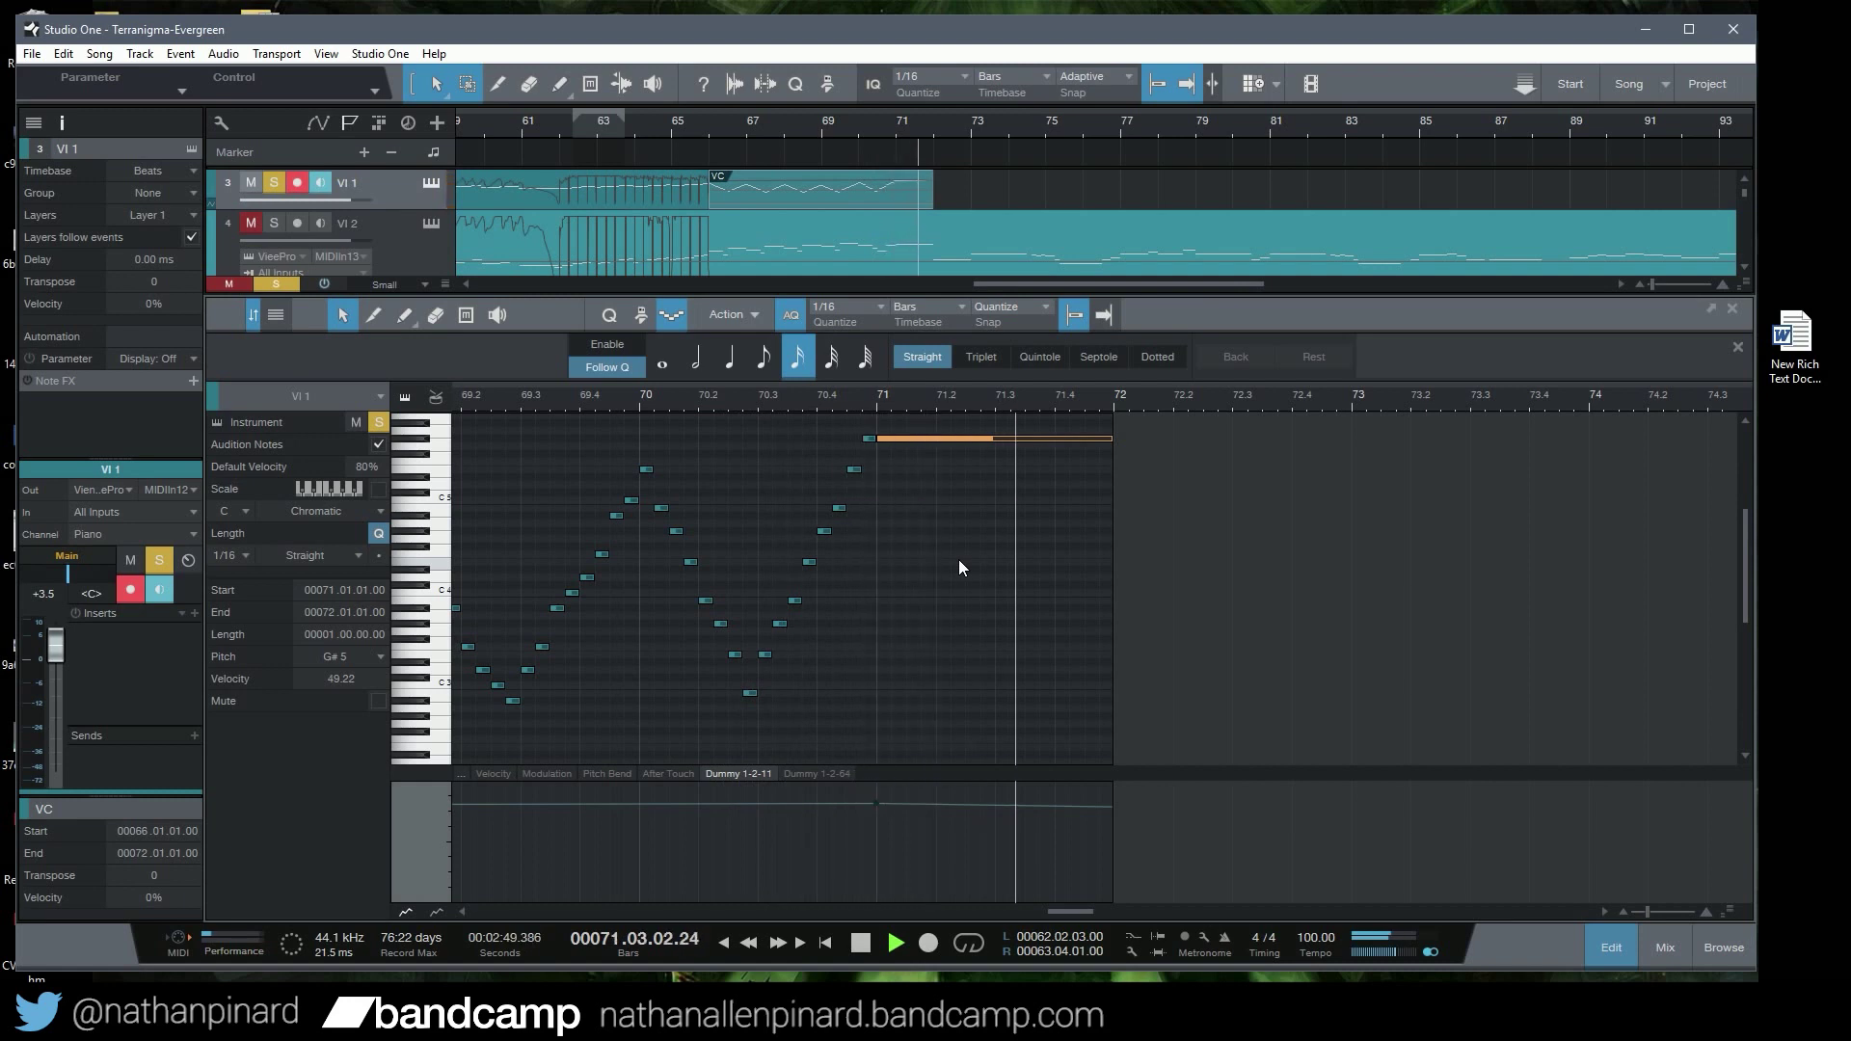
key(space)
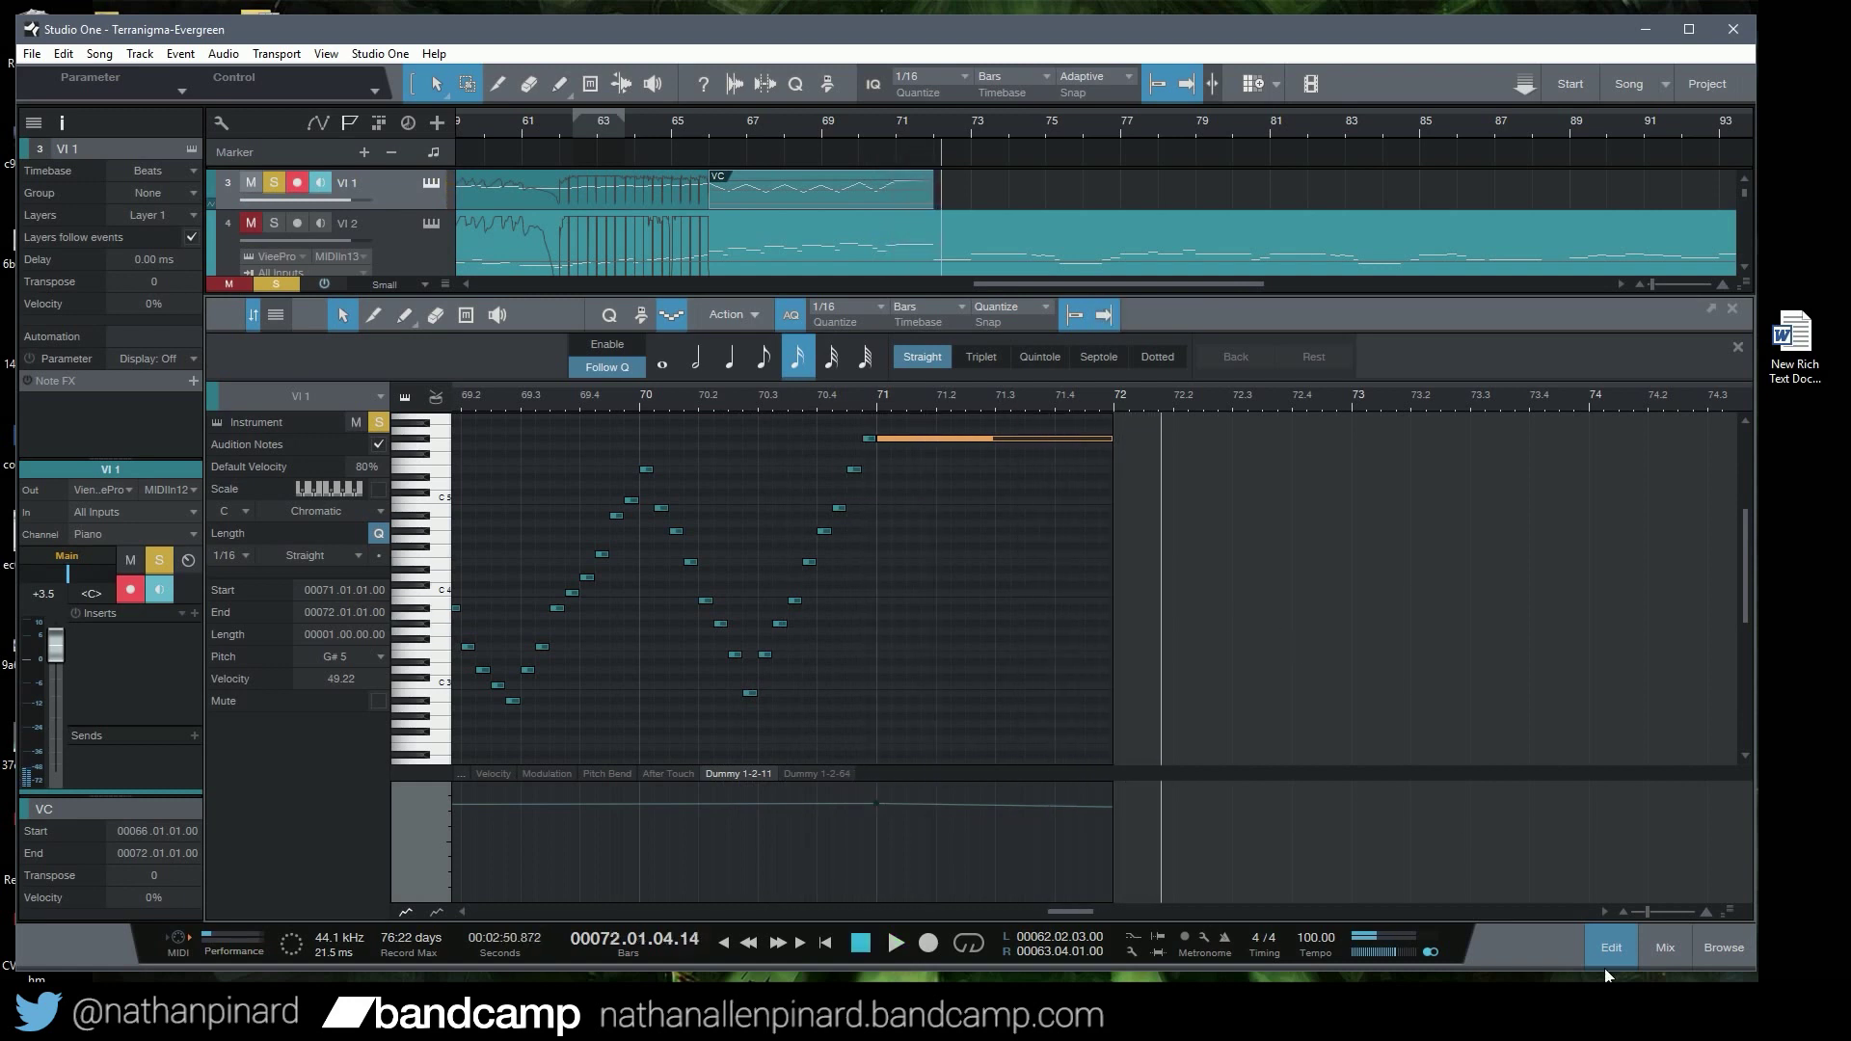
Close the note editor, duplicate the VI 1 track without its events and name the copy VI 1 Fast
key(F2)
scroll(690, 717, up, 2)
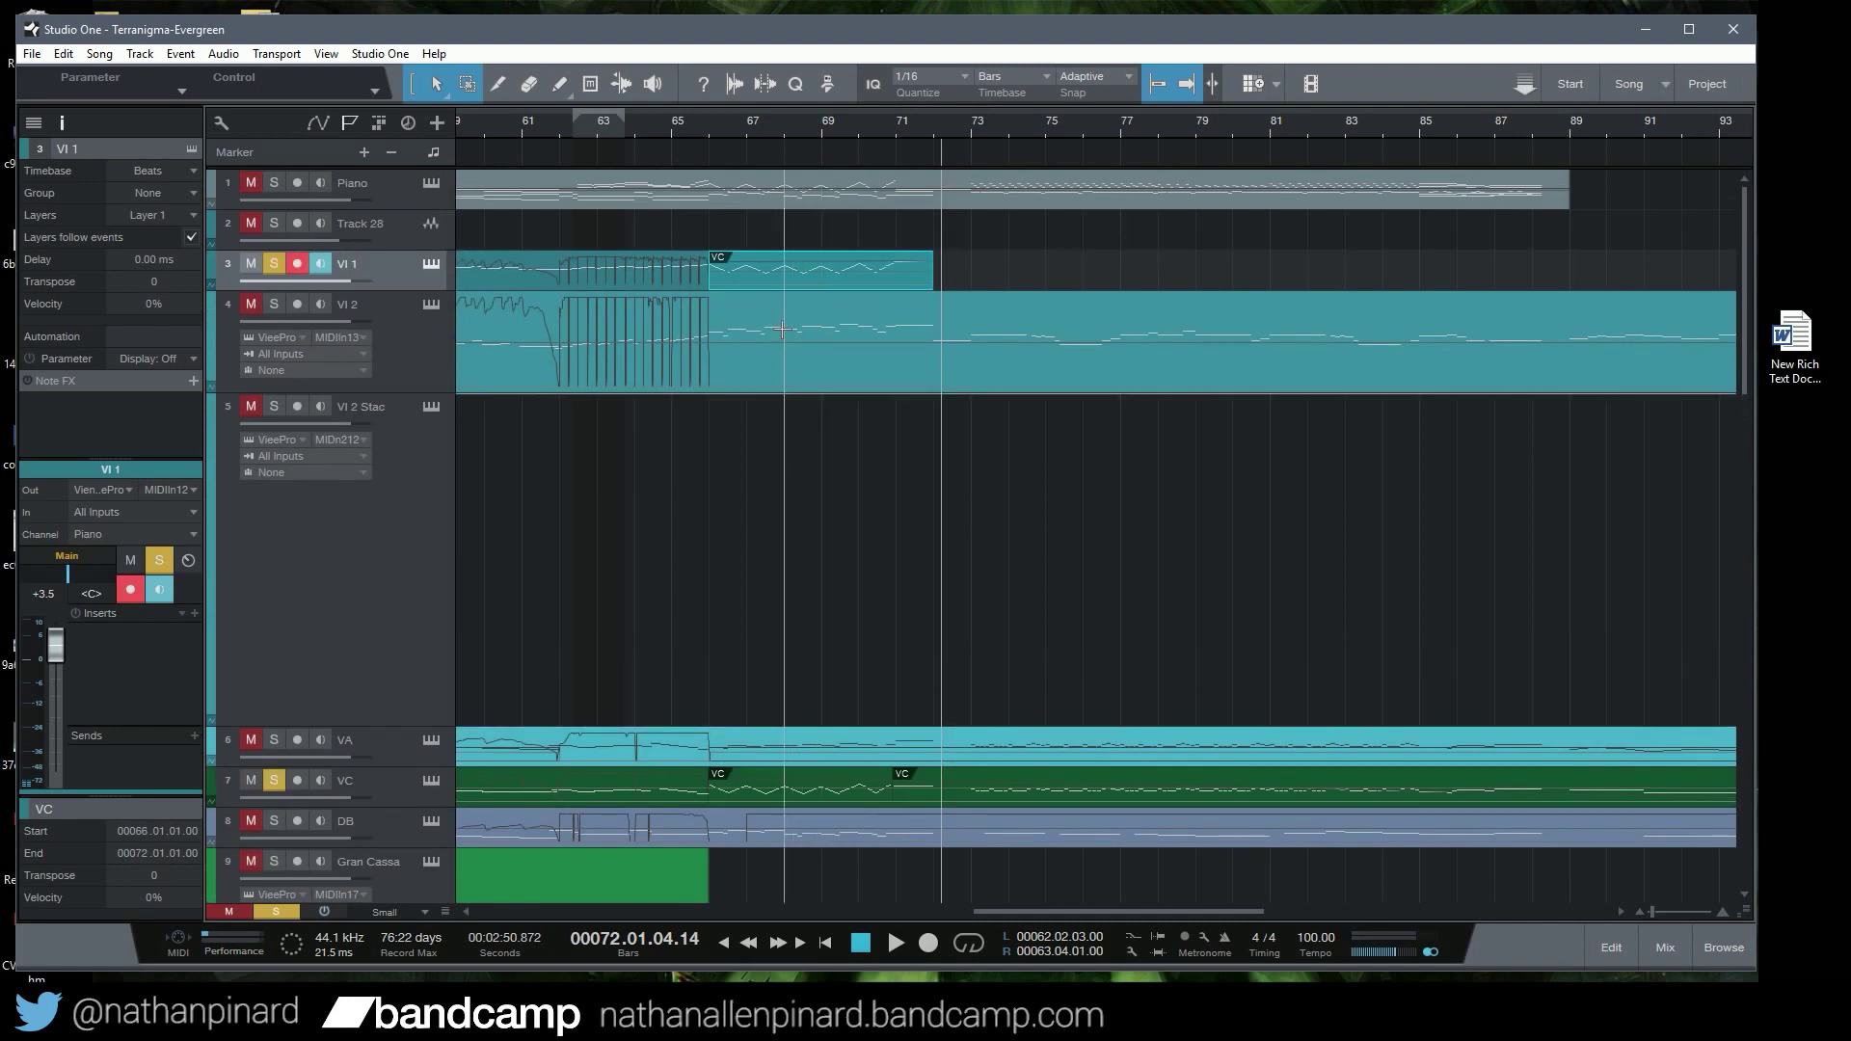
right_click(355, 262)
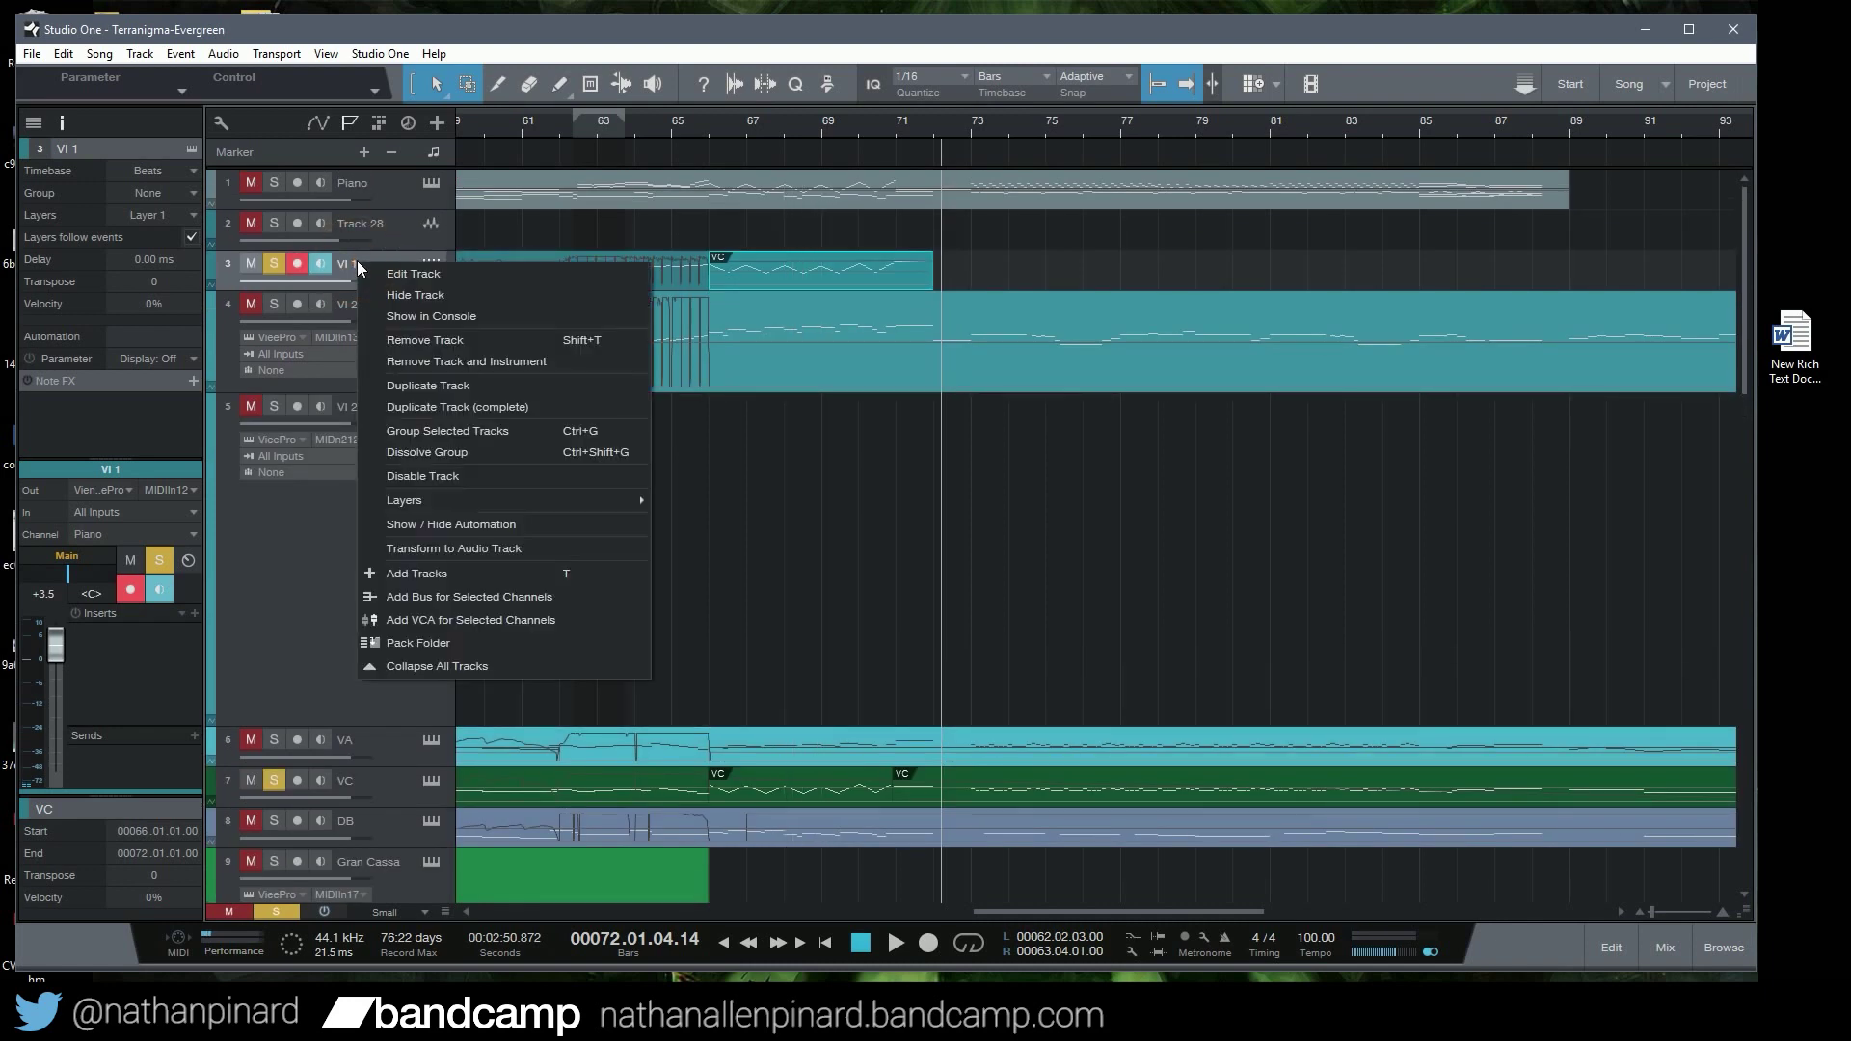
click(467, 384)
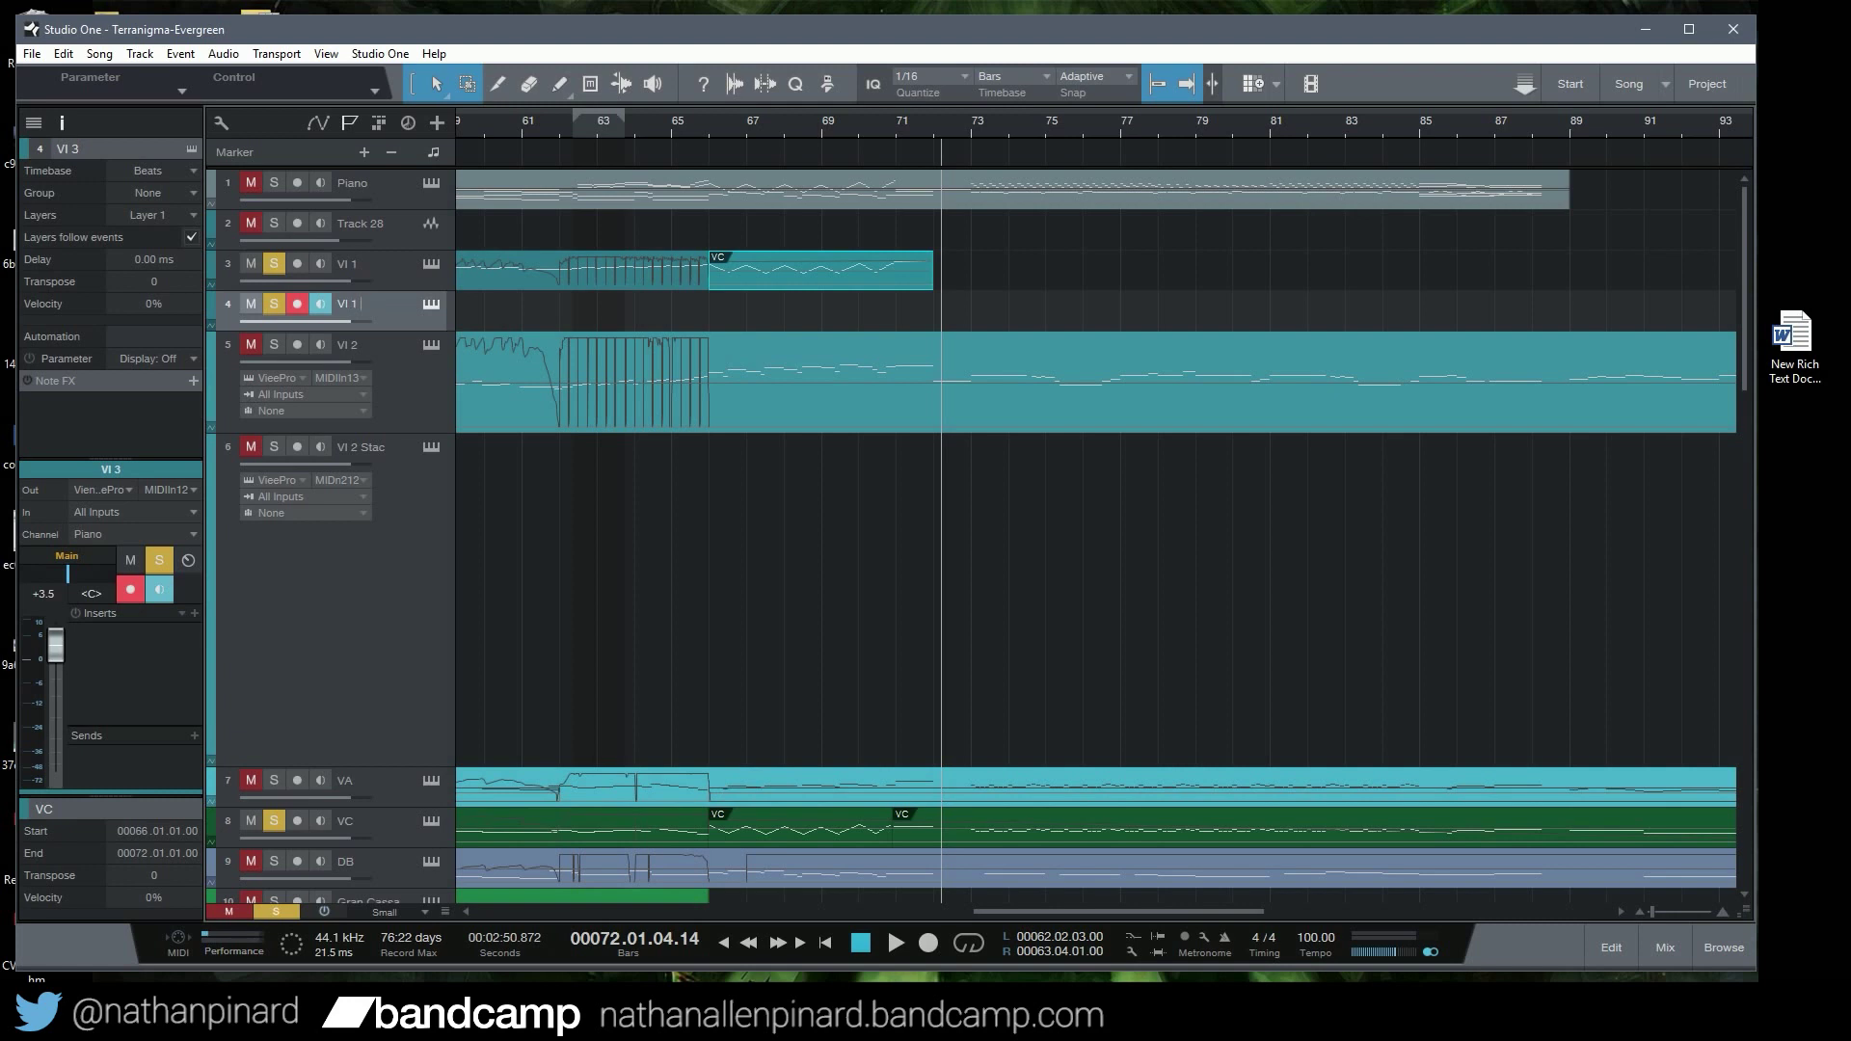
text(t)
key(Return)
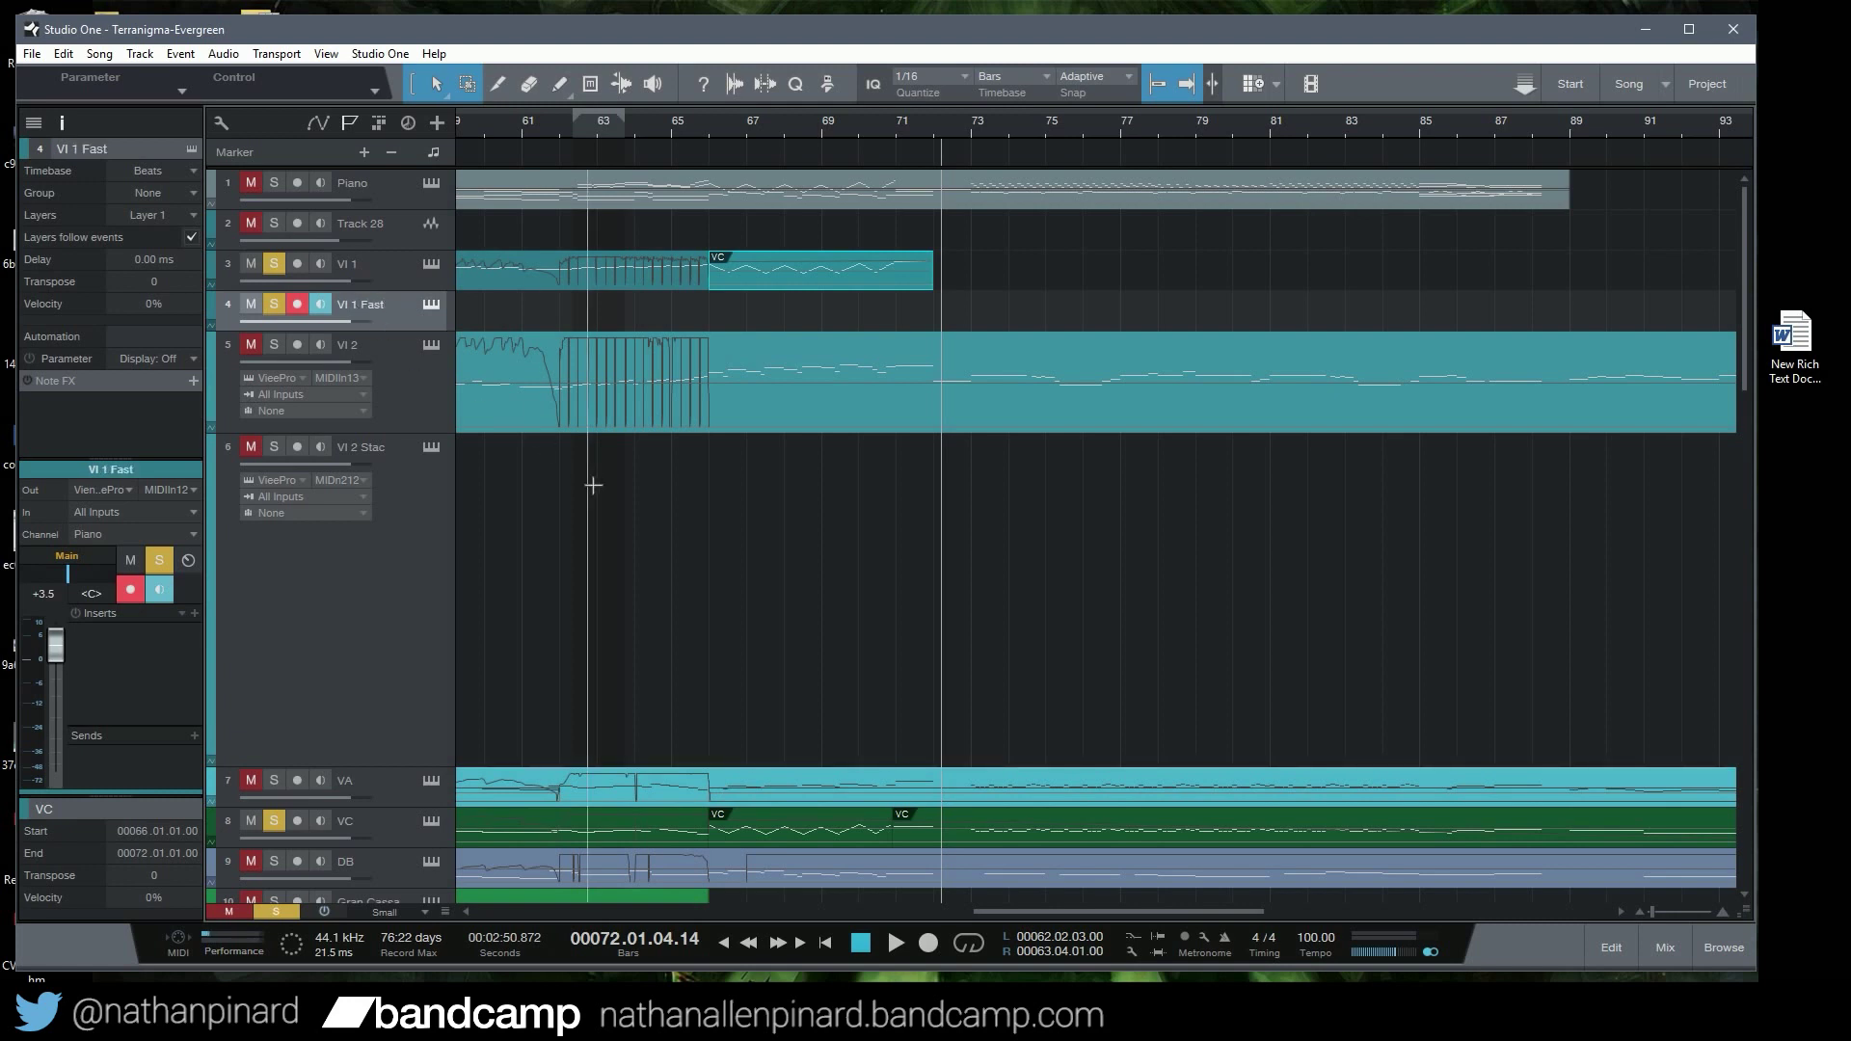
Duplicate the VC track without its events and name the copy VC Fast
scroll(534, 574, down, 4)
right_click(345, 540)
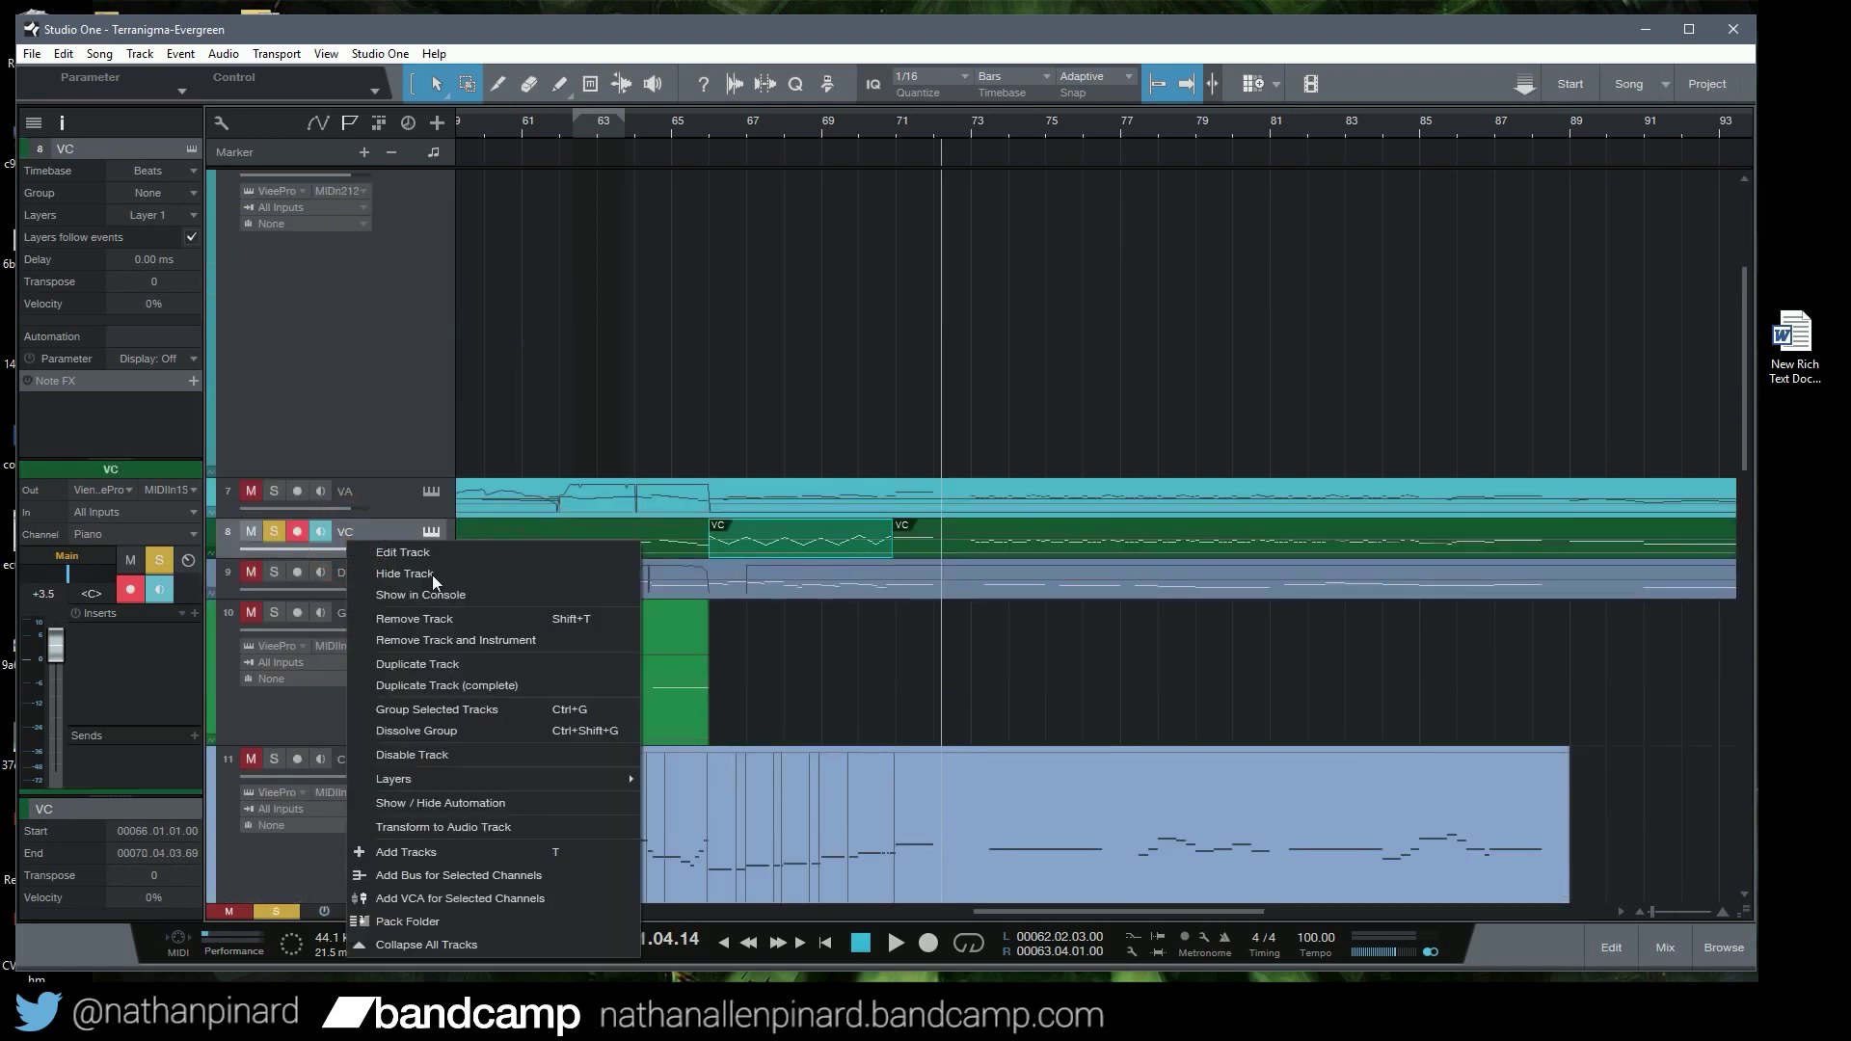
click(471, 666)
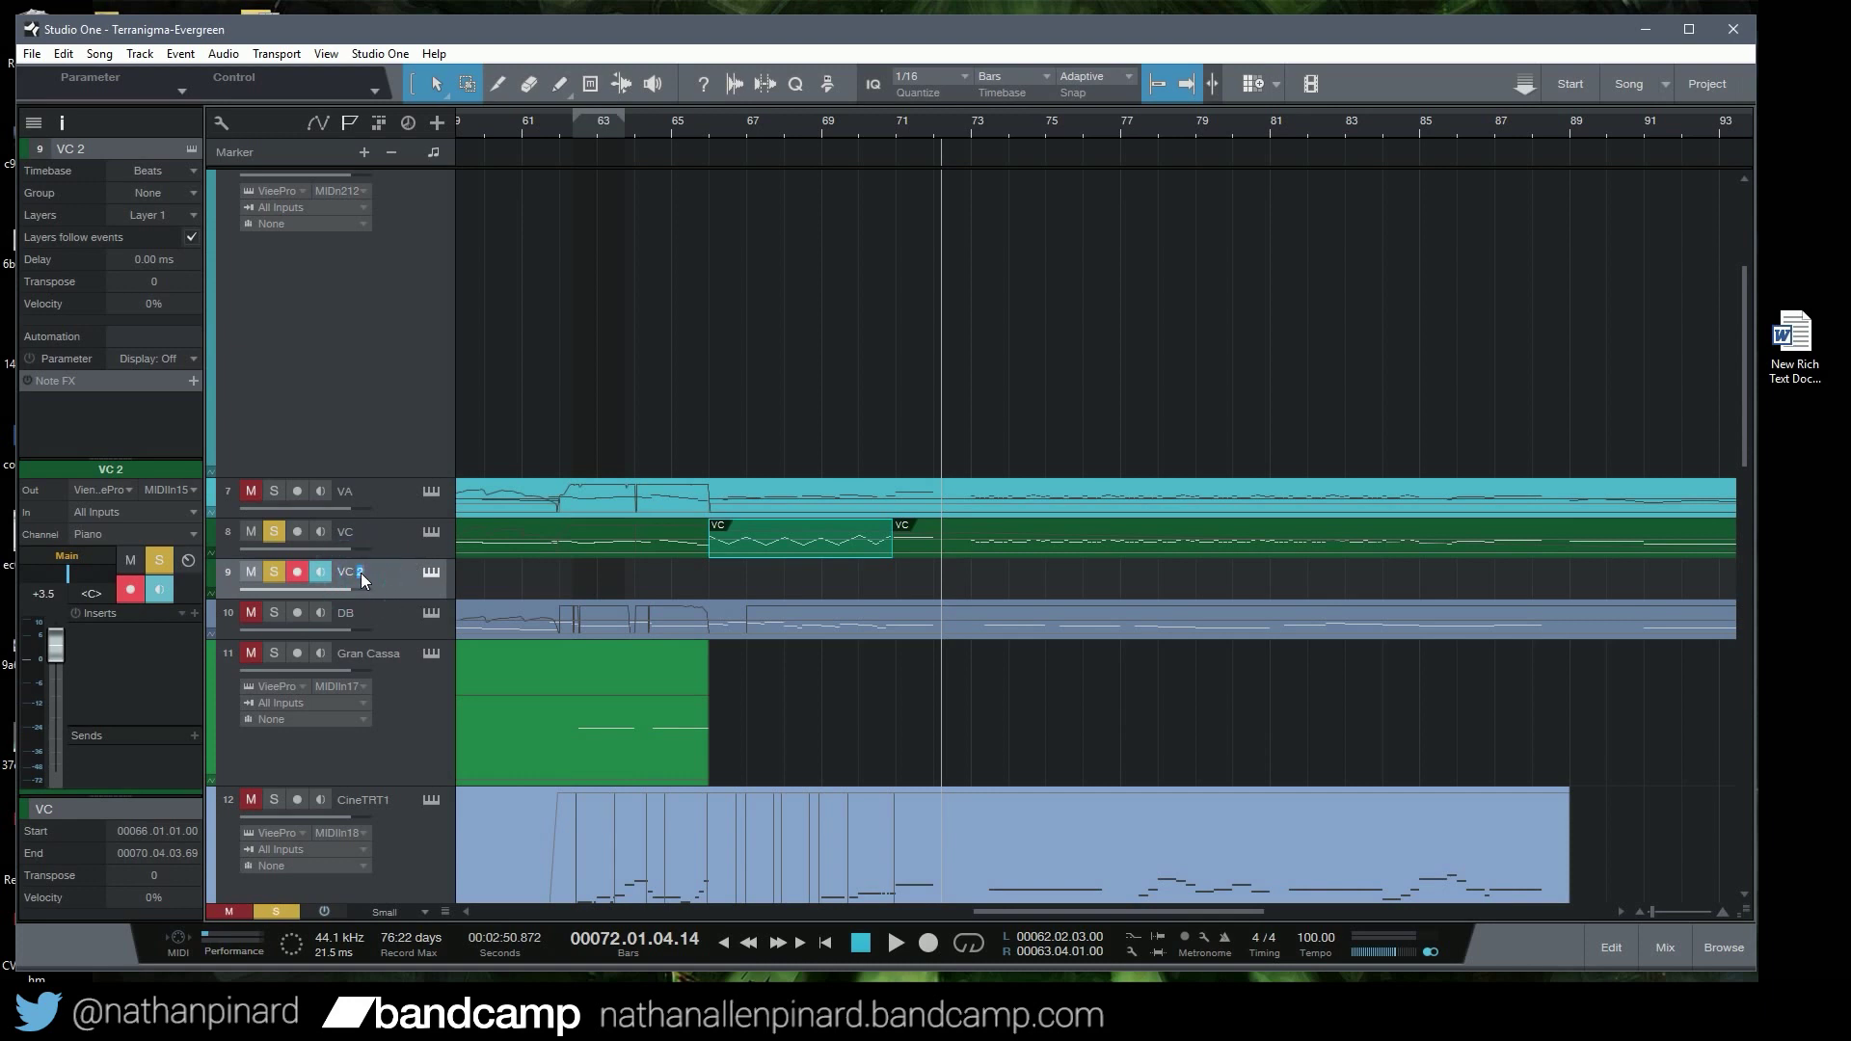
text(Fast)
key(Return)
Clear the solo state on all tracks
scroll(484, 544, up, 5)
ctrl+click(274, 847)
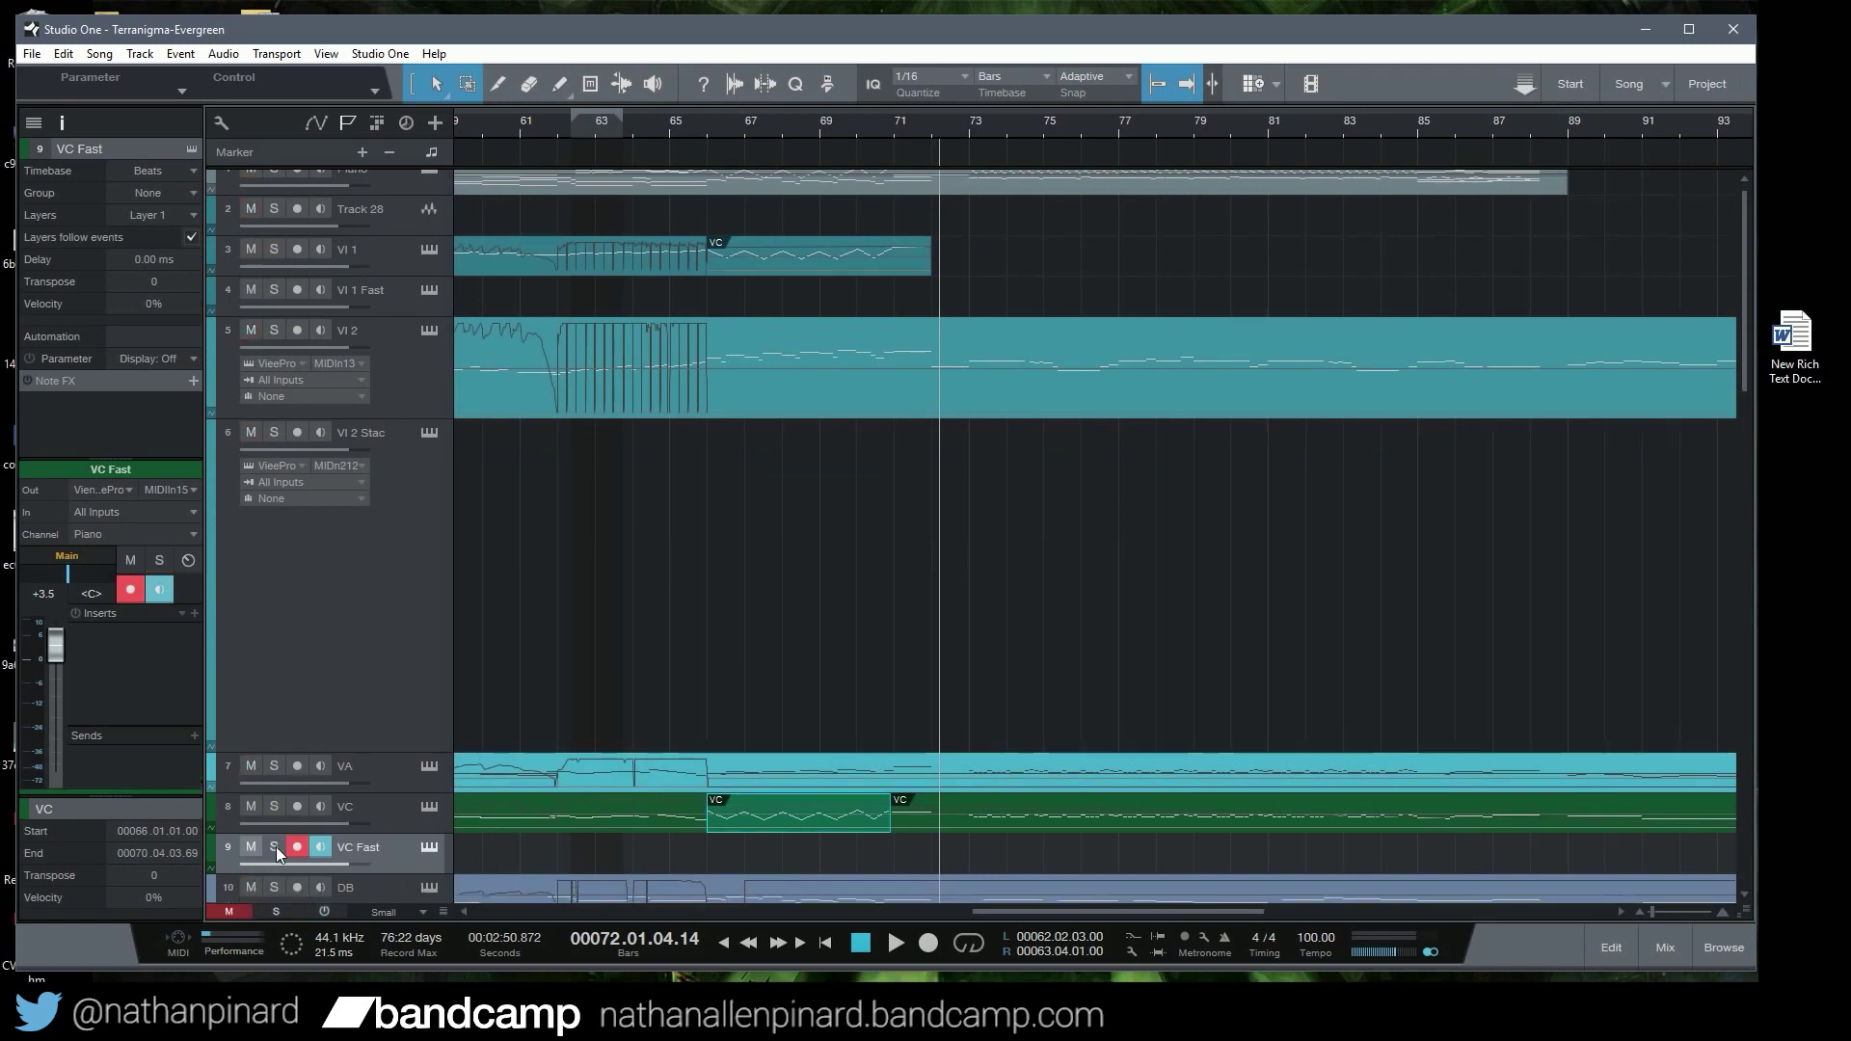
Solo the VC Fast track and check the MIDI output assigned to the Clarinet track
click(274, 847)
scroll(495, 540, down, 10)
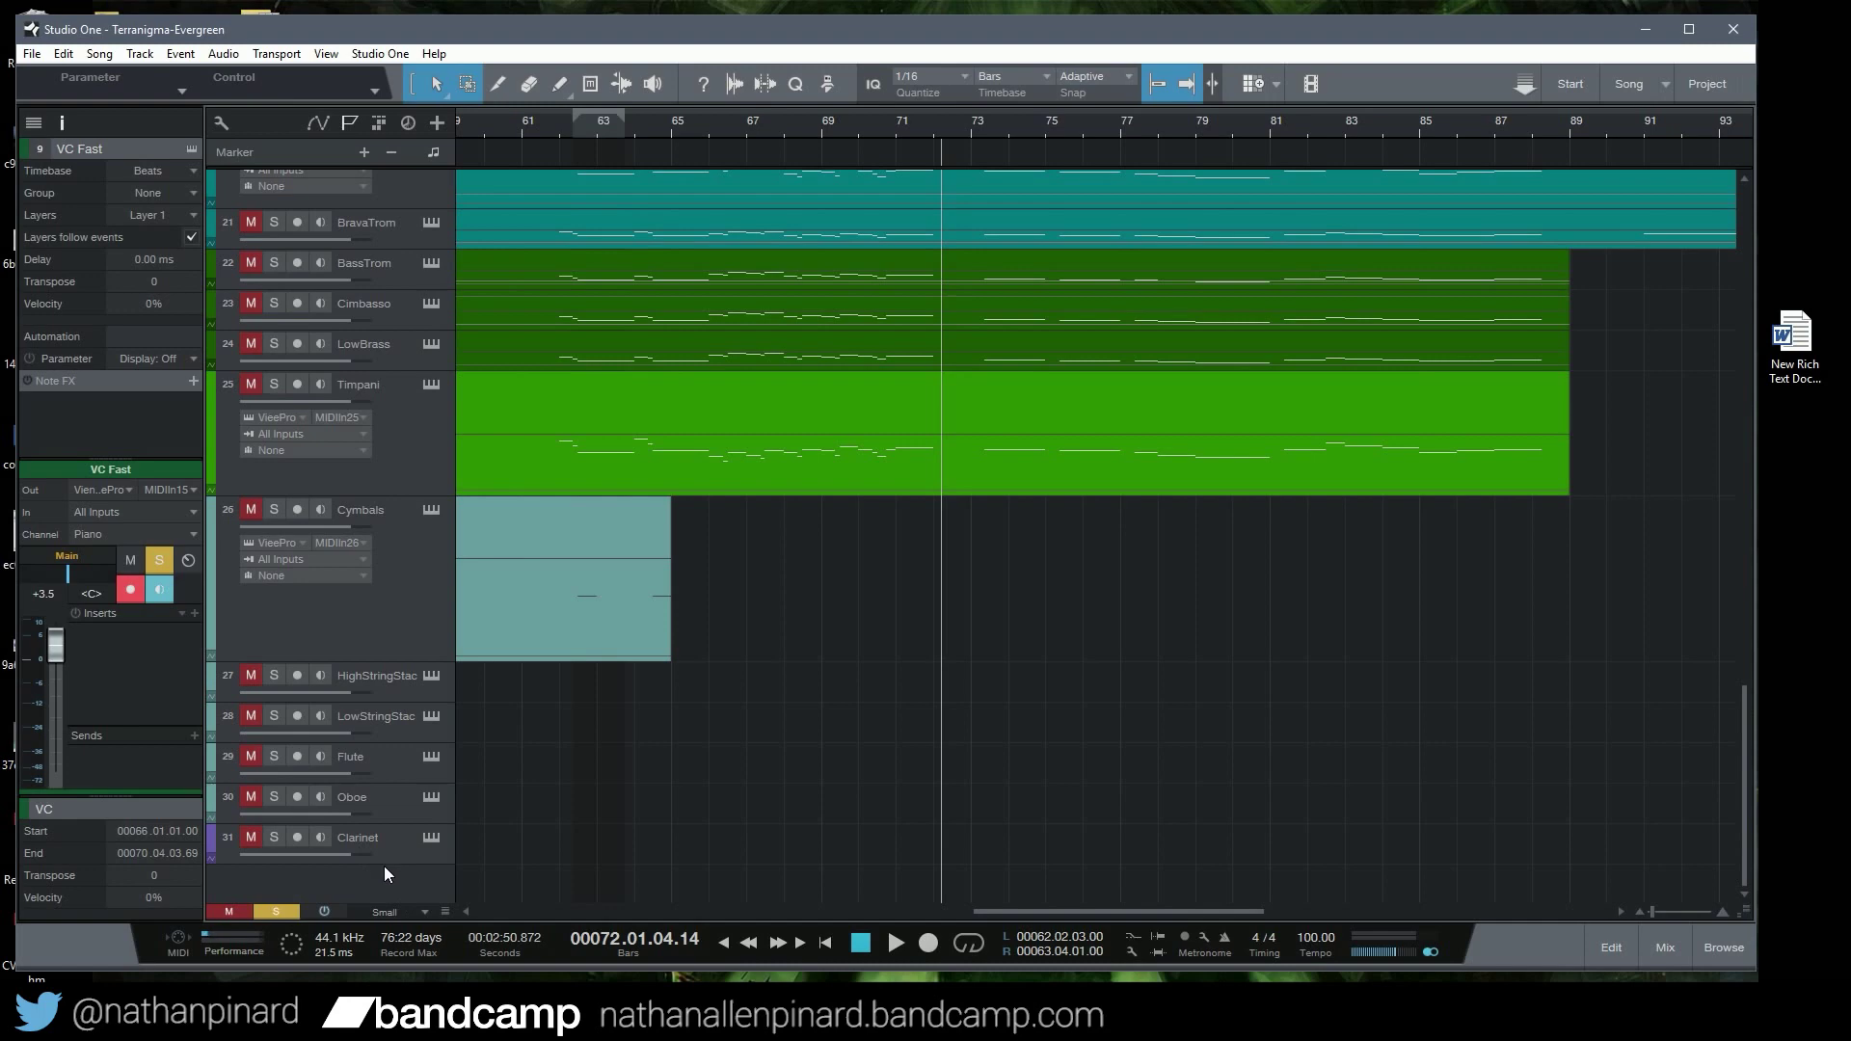
click(411, 842)
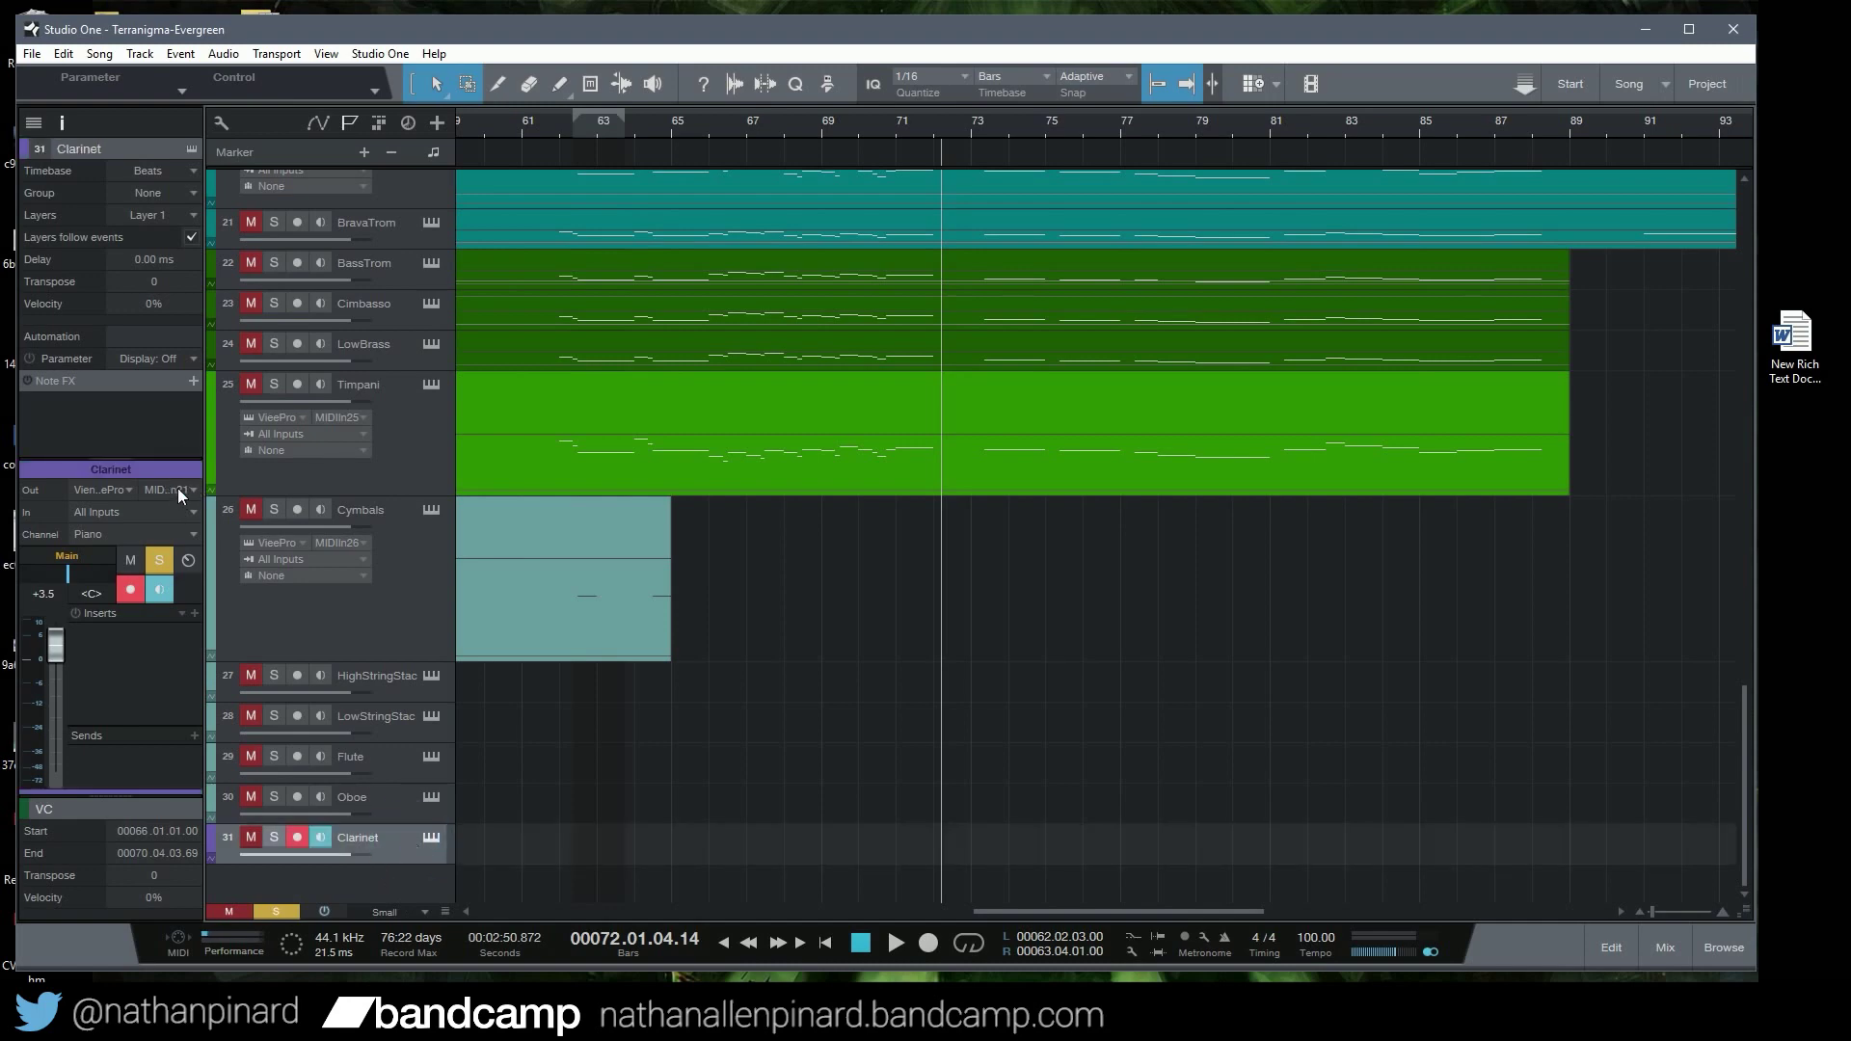
scroll(491, 479, up, 10)
scroll(479, 481, down, 4)
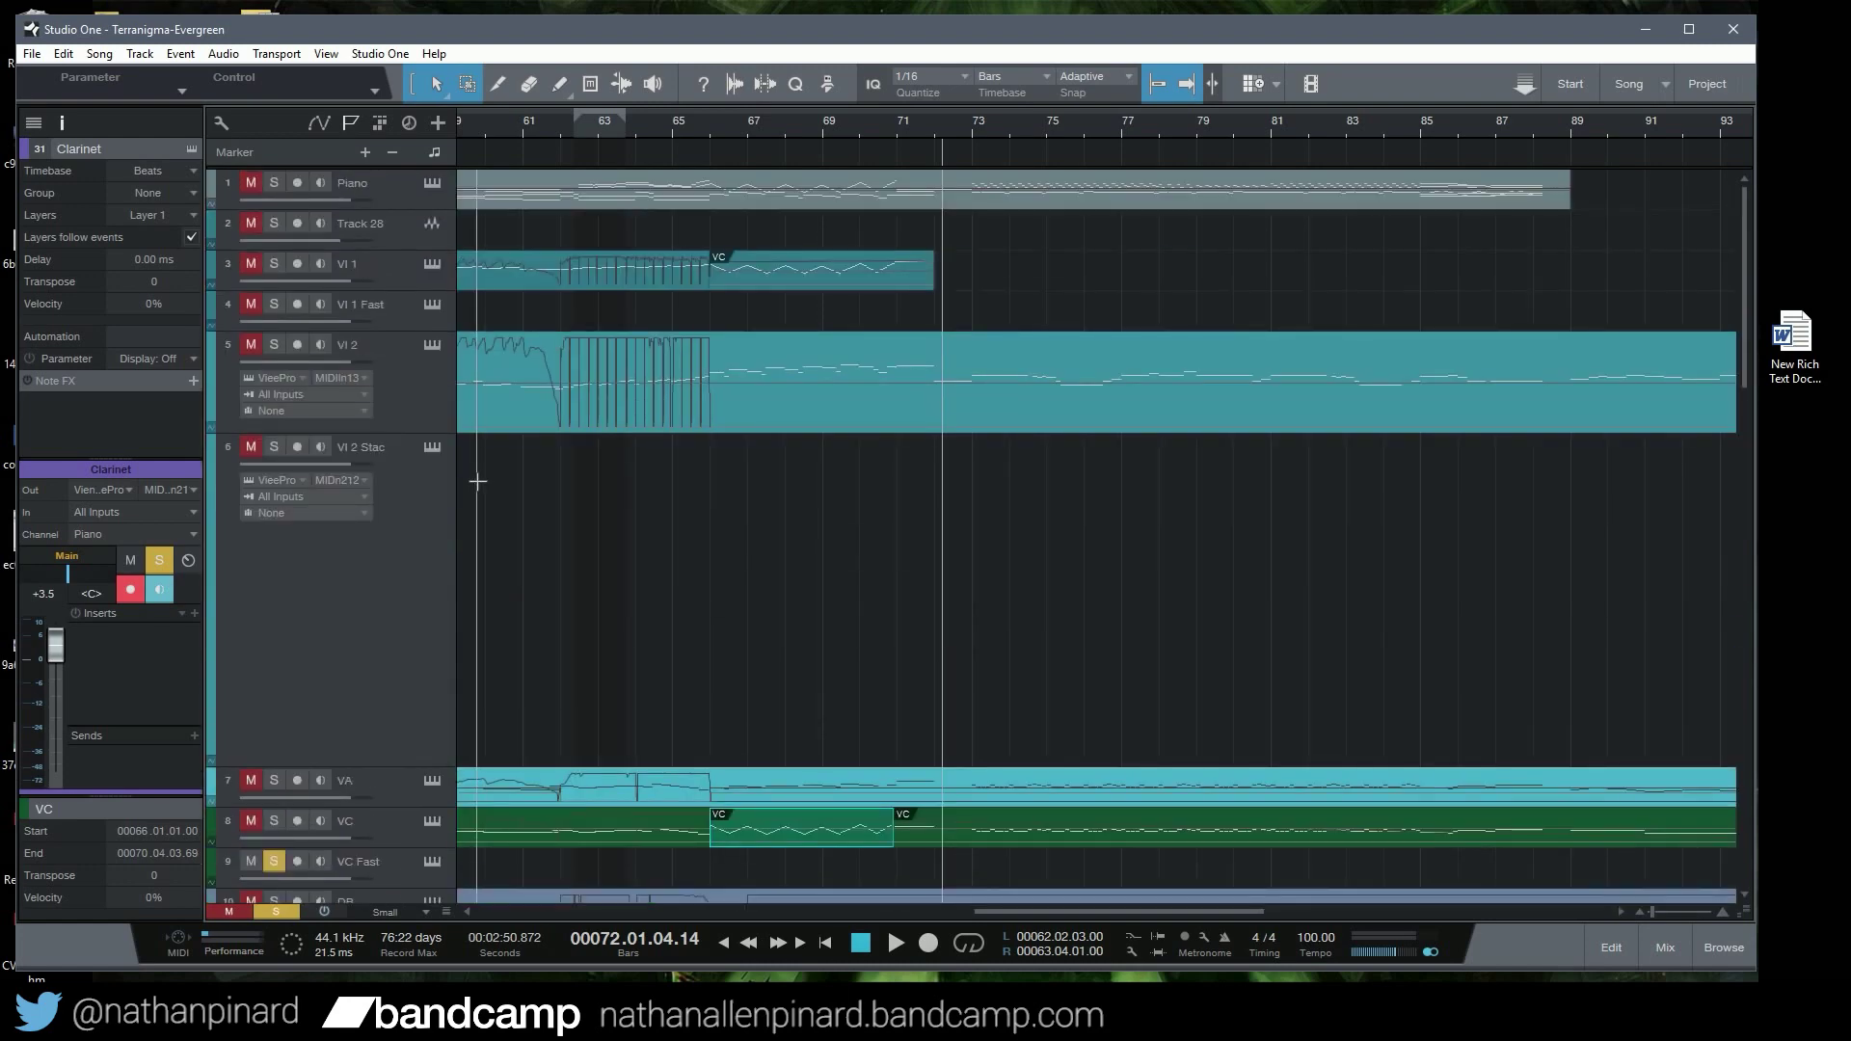
Set the VC Fast track's output to MIDI In 4 1
click(401, 451)
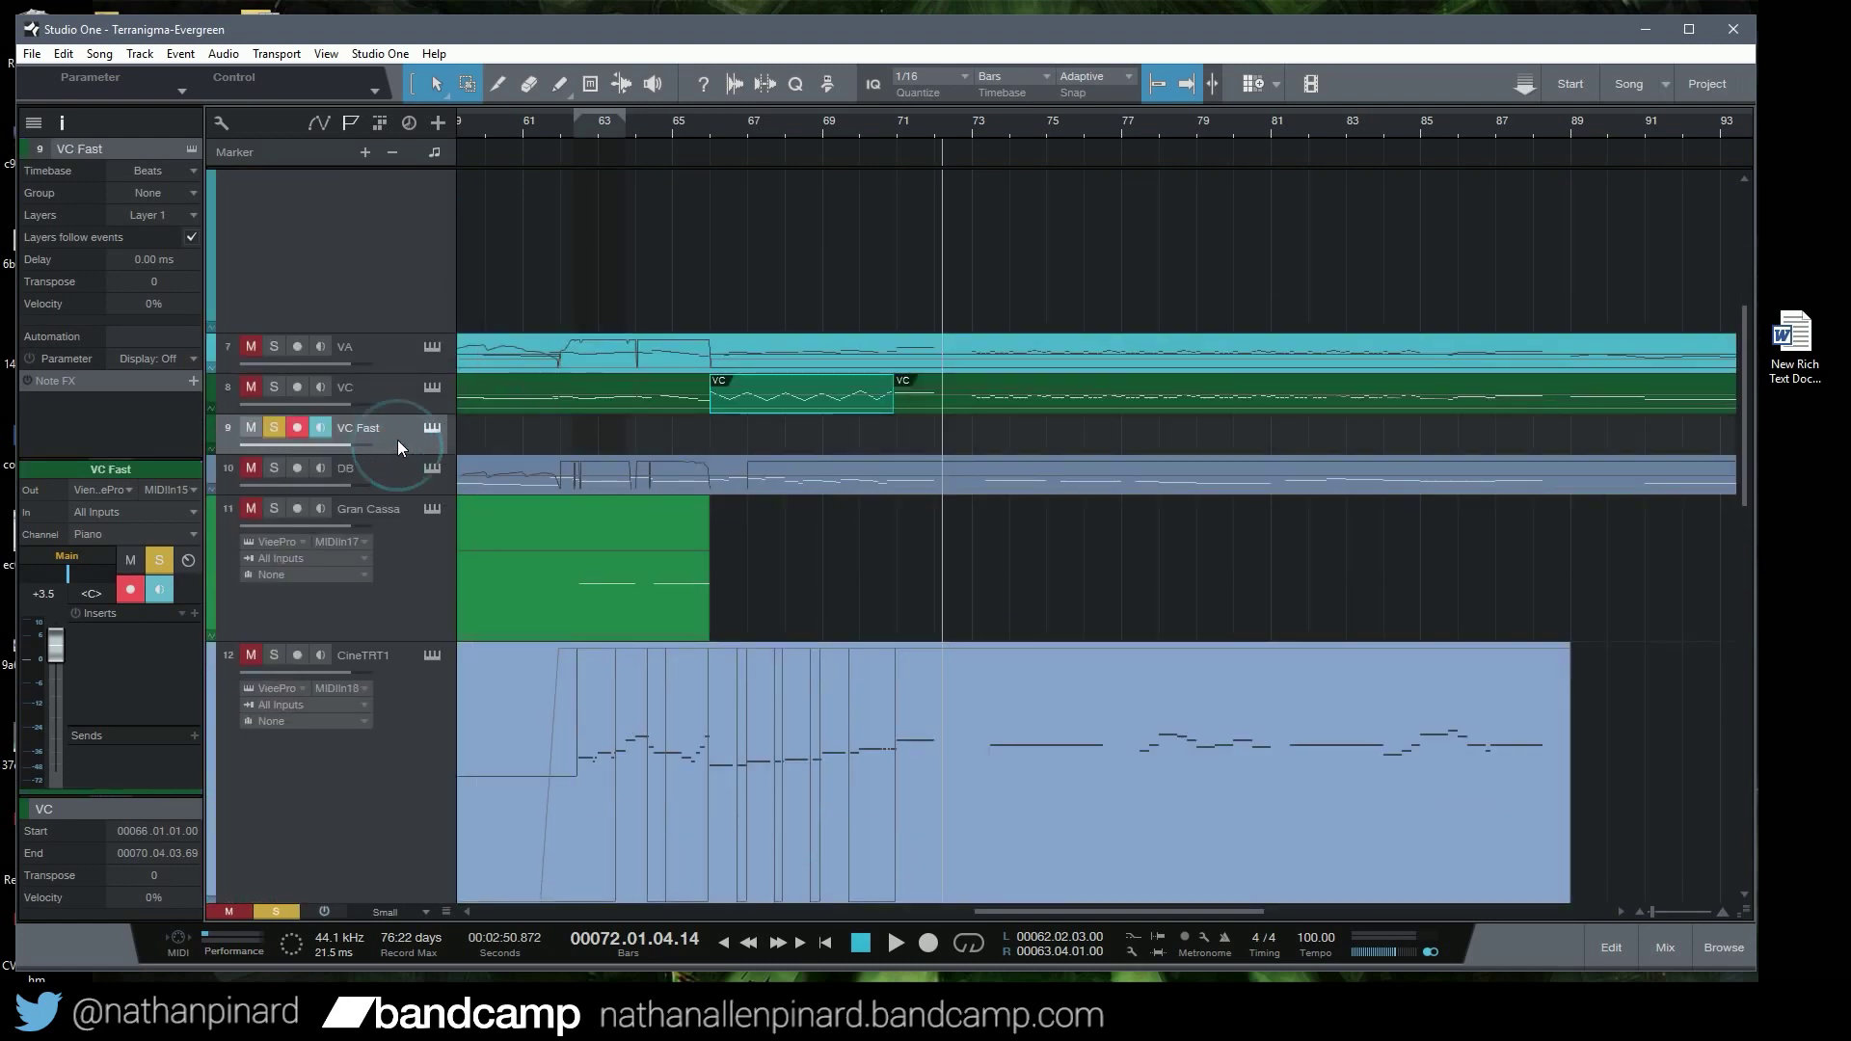
click(189, 490)
scroll(182, 776, down, 6)
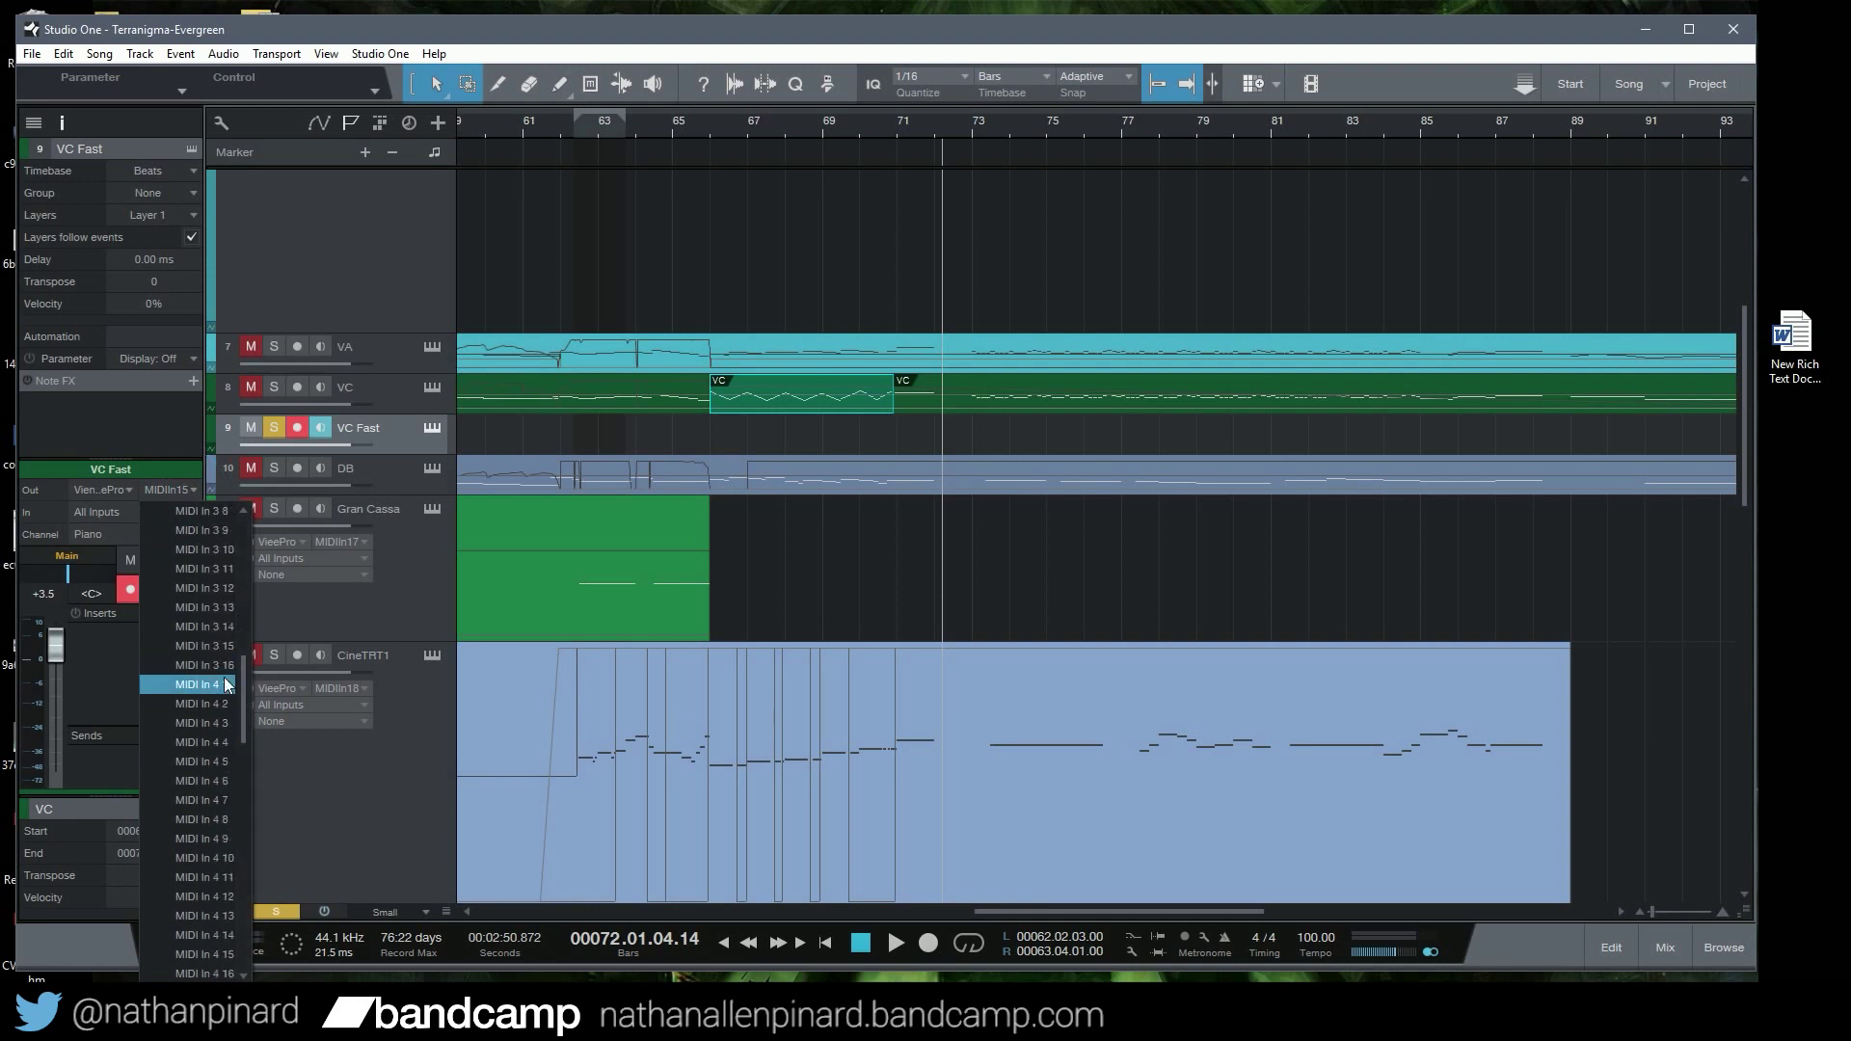
click(220, 685)
Set the VC Fast track's output to MIDI In 4 2
scroll(516, 508, down, 1)
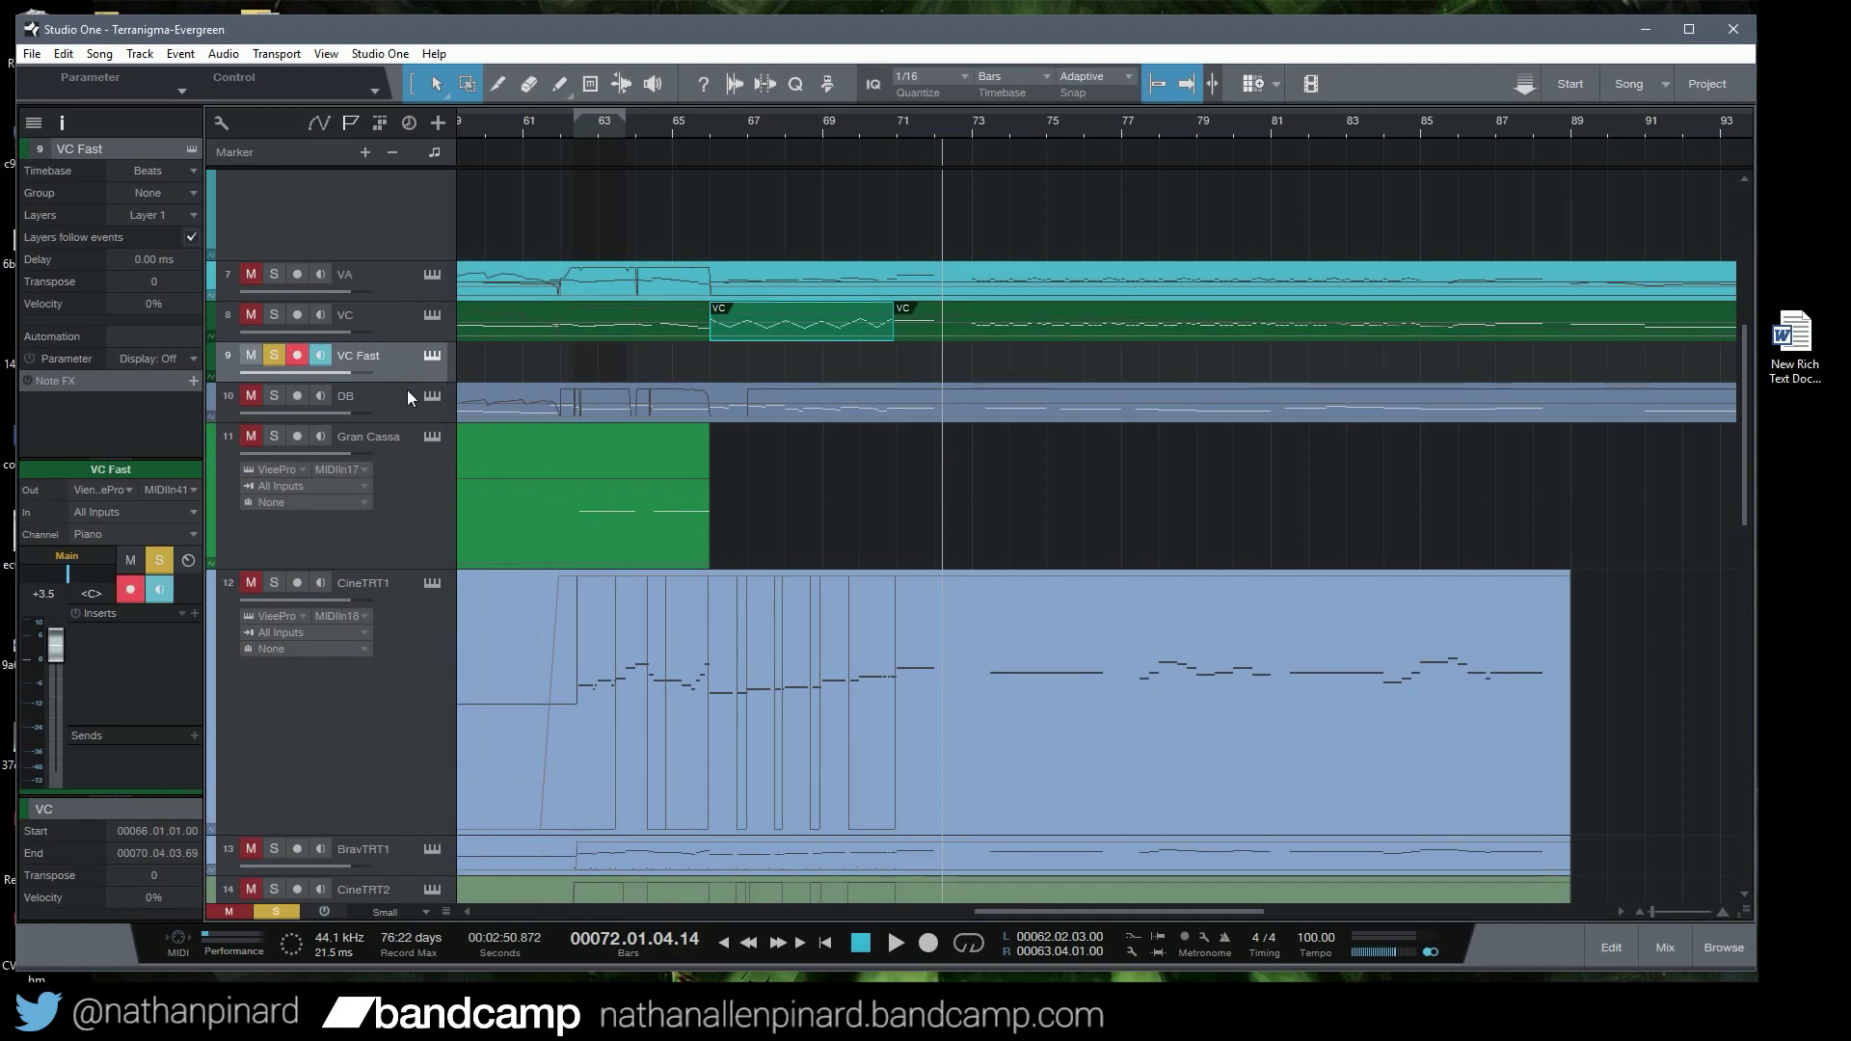
scroll(476, 600, down, 10)
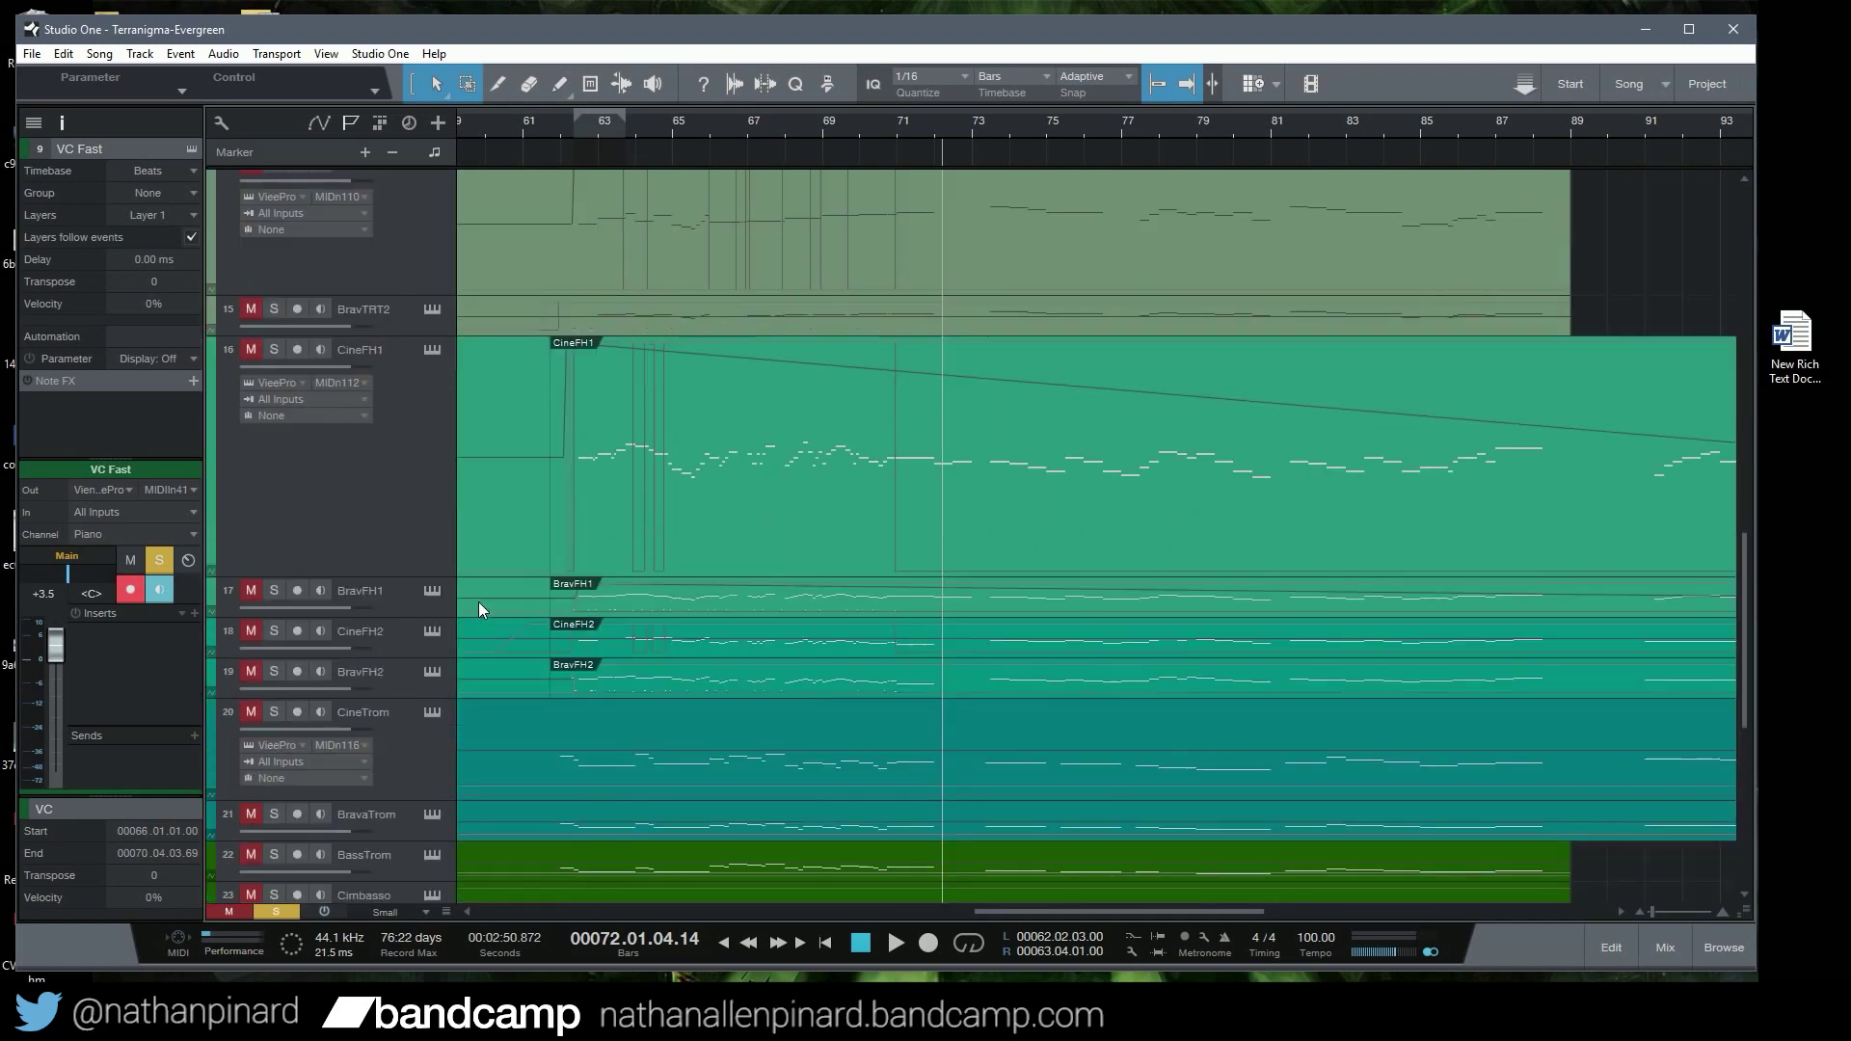
scroll(477, 599, up, 9)
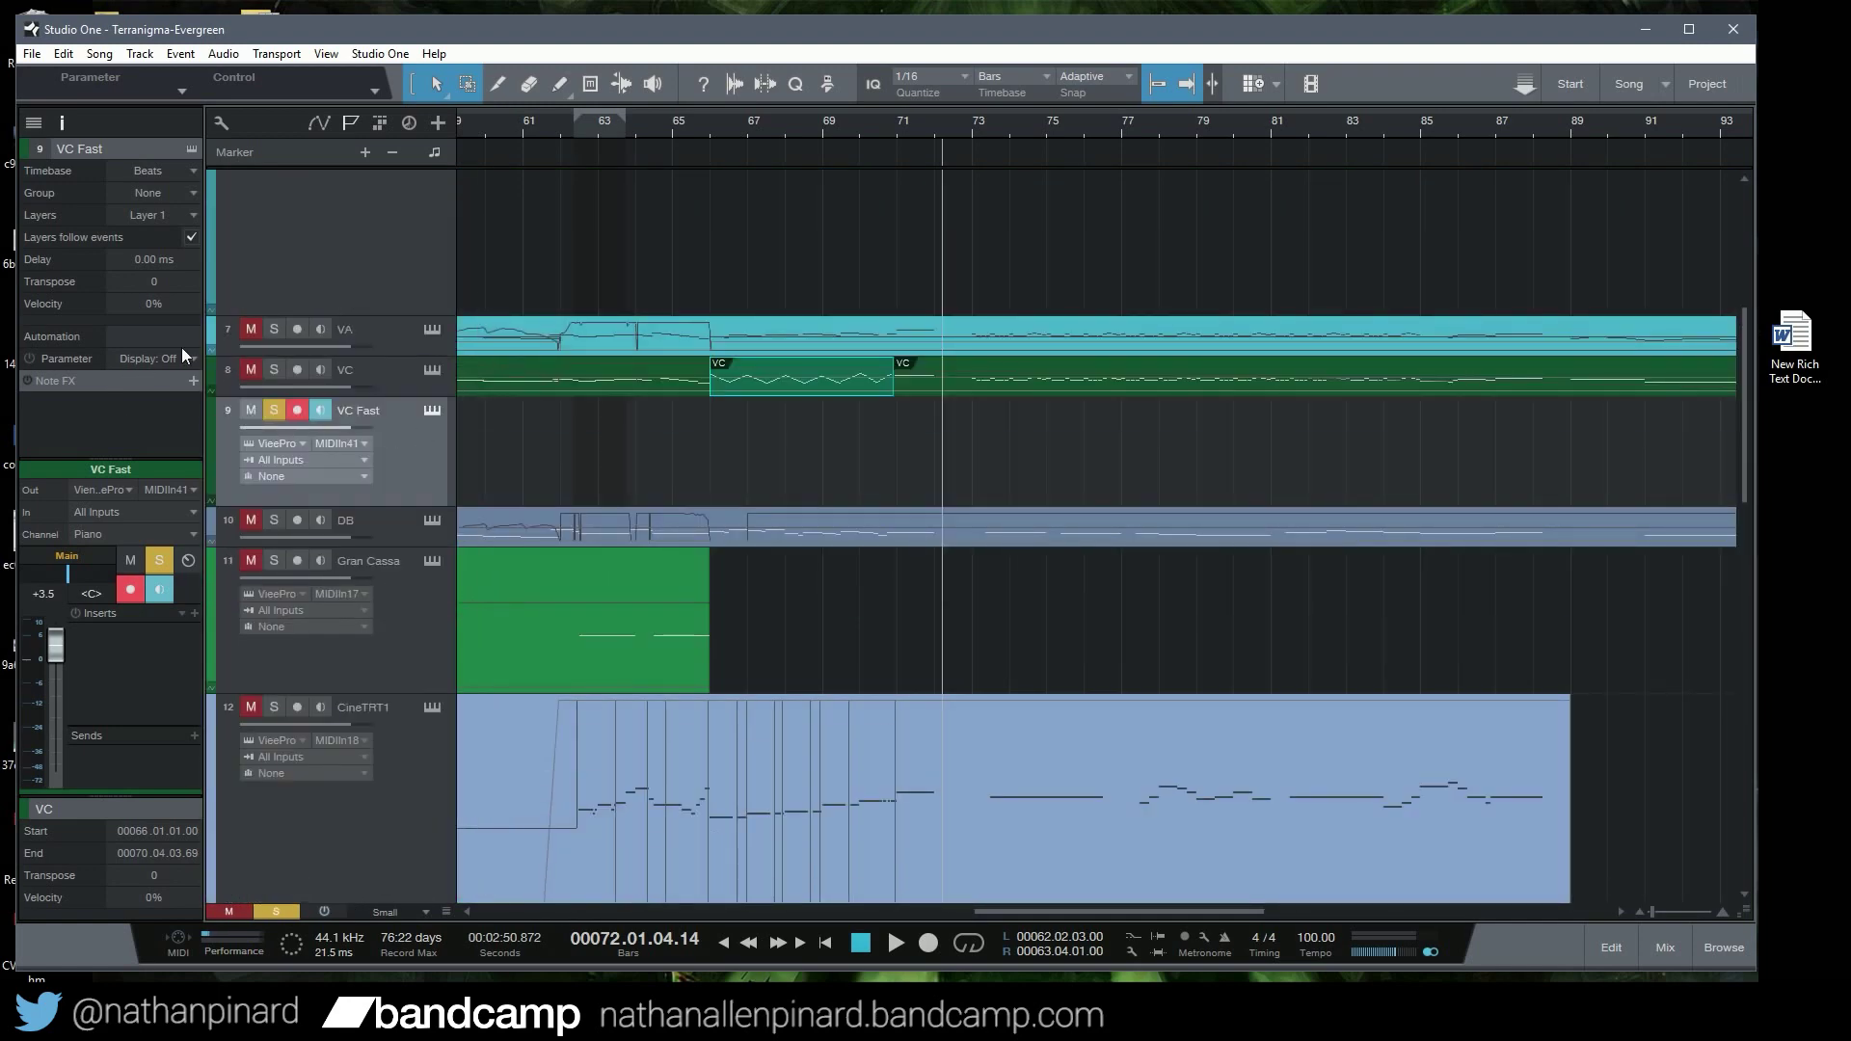
click(189, 492)
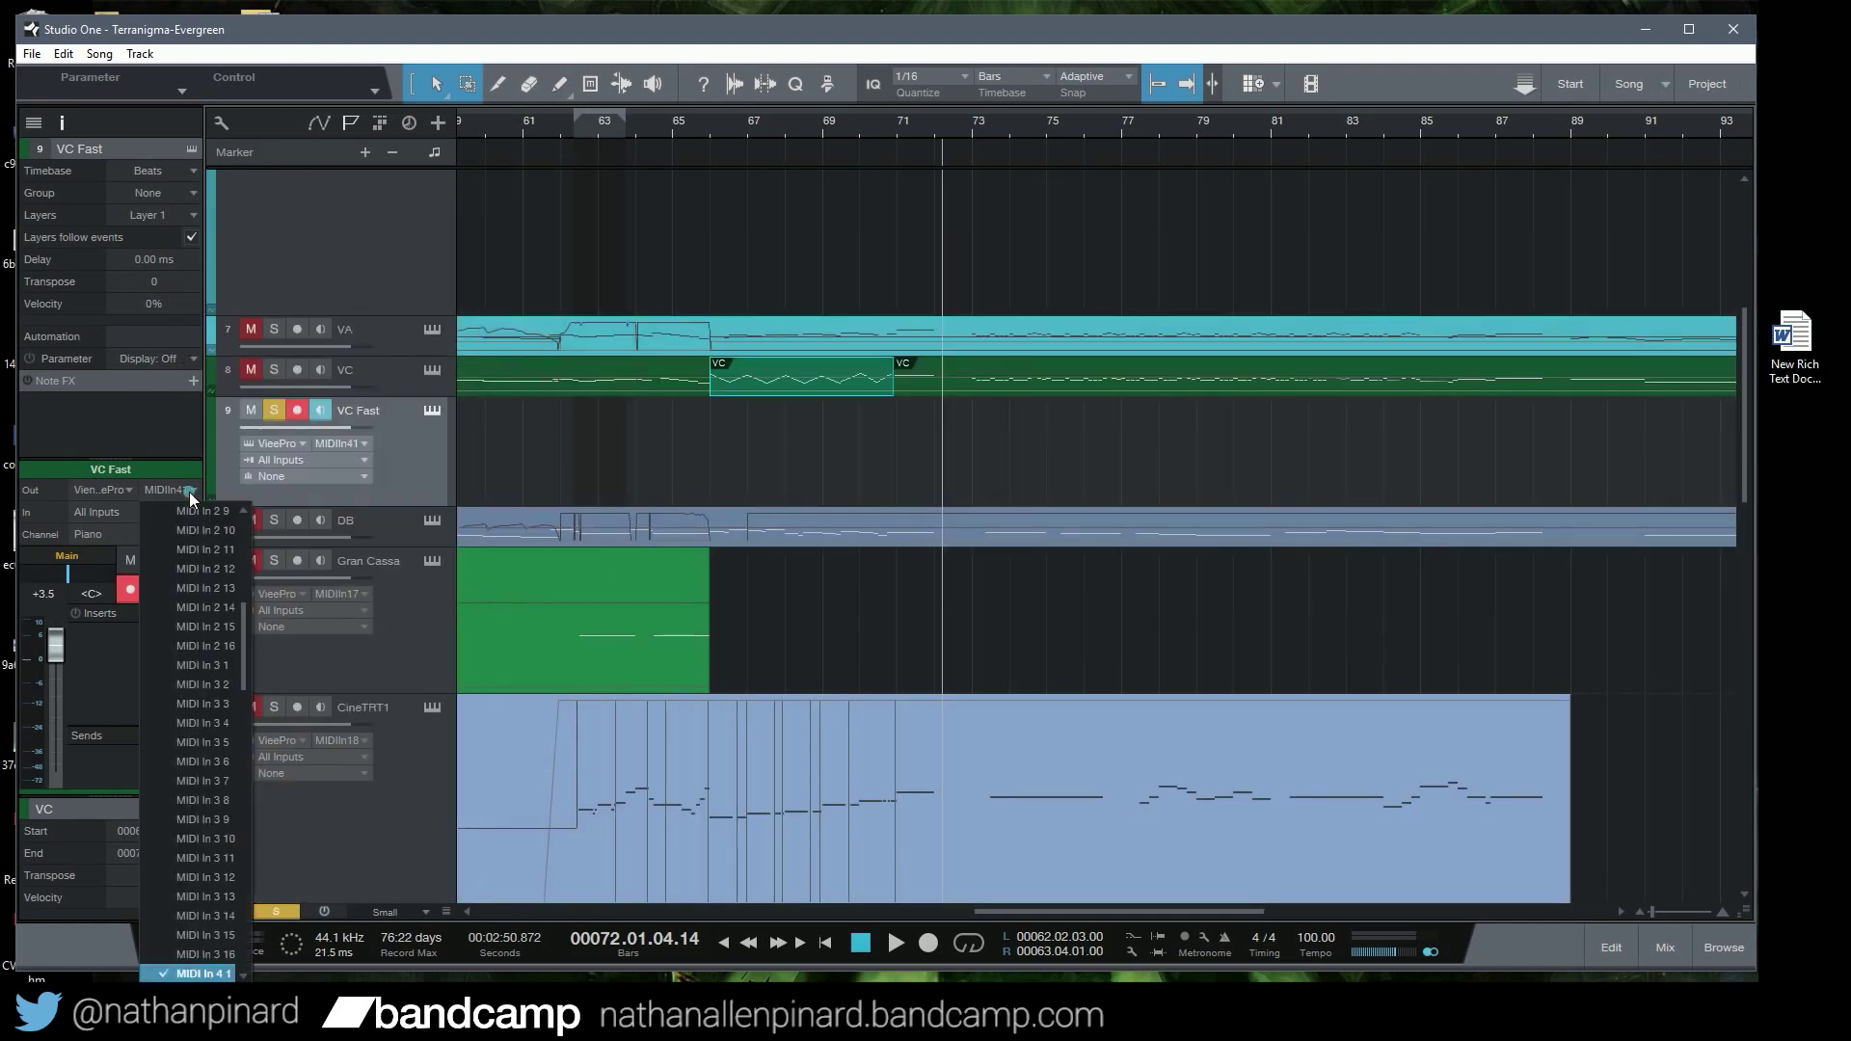
click(215, 935)
Set the VI 1 Fast track's output to MIDI In 4 1
scroll(479, 459, up, 6)
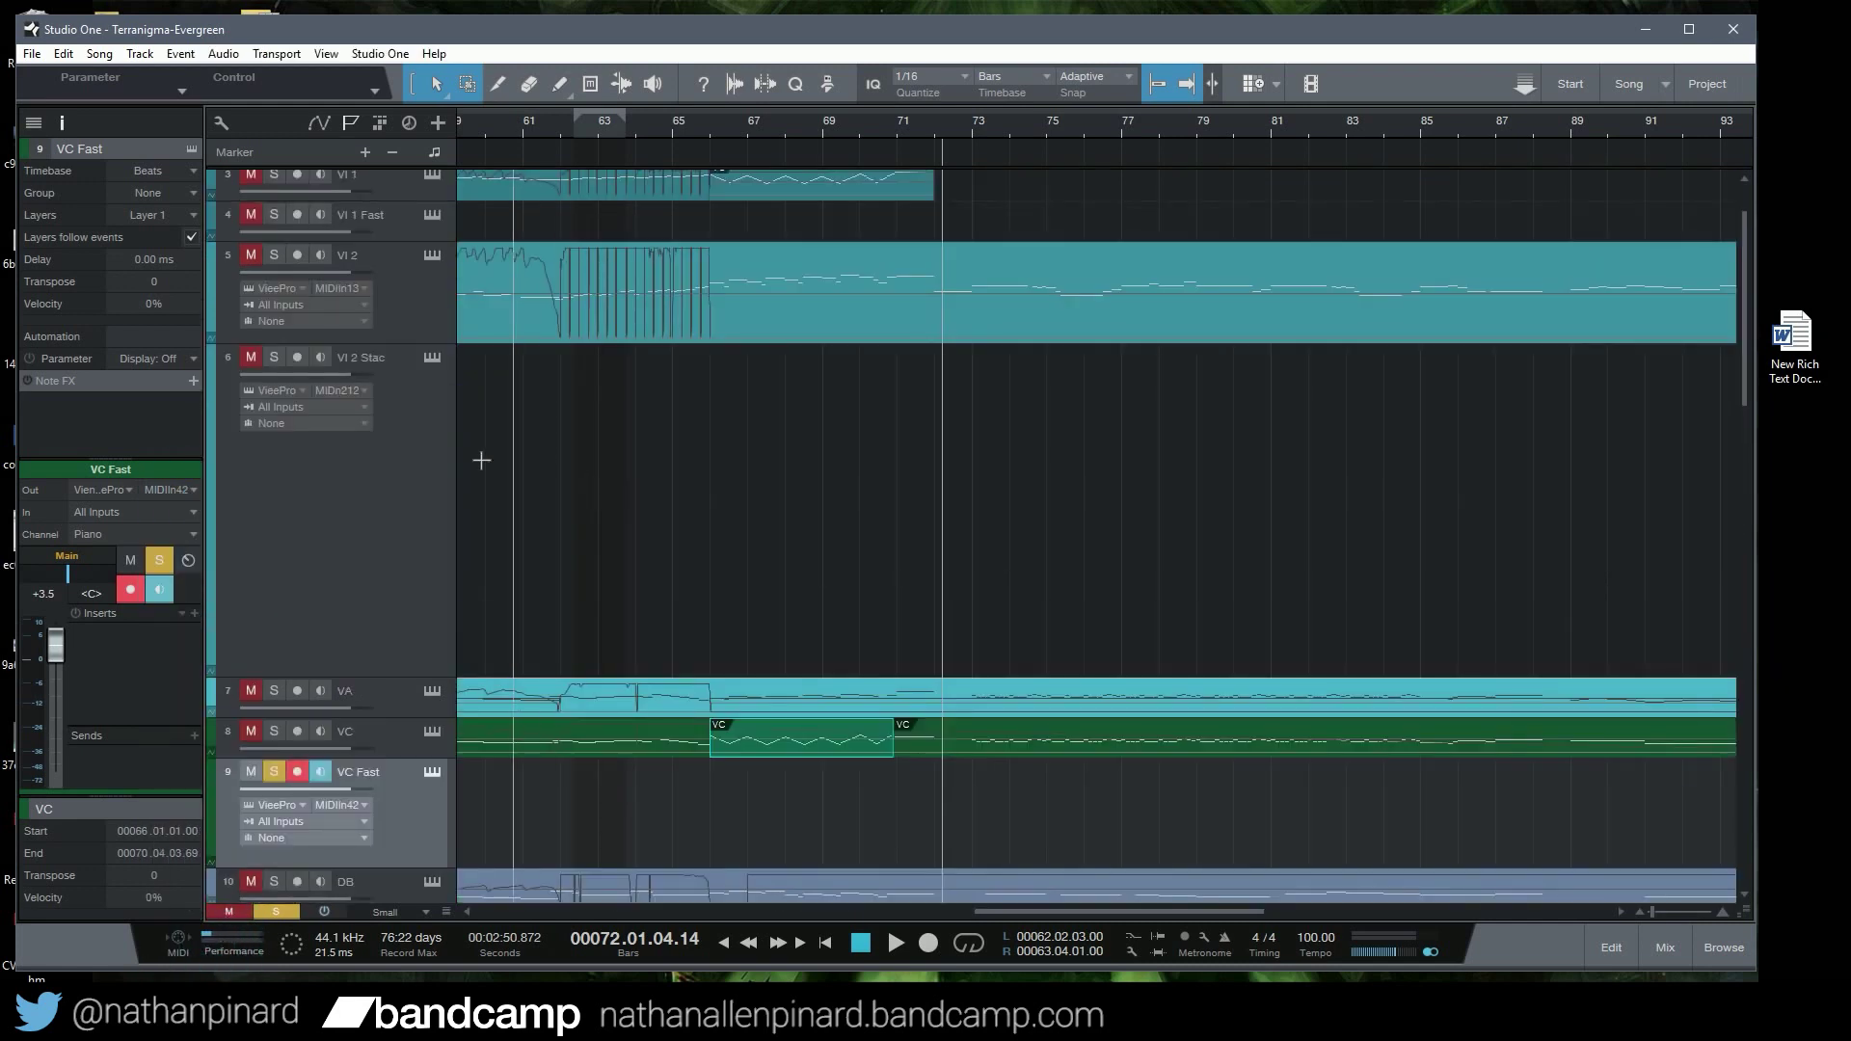
click(381, 303)
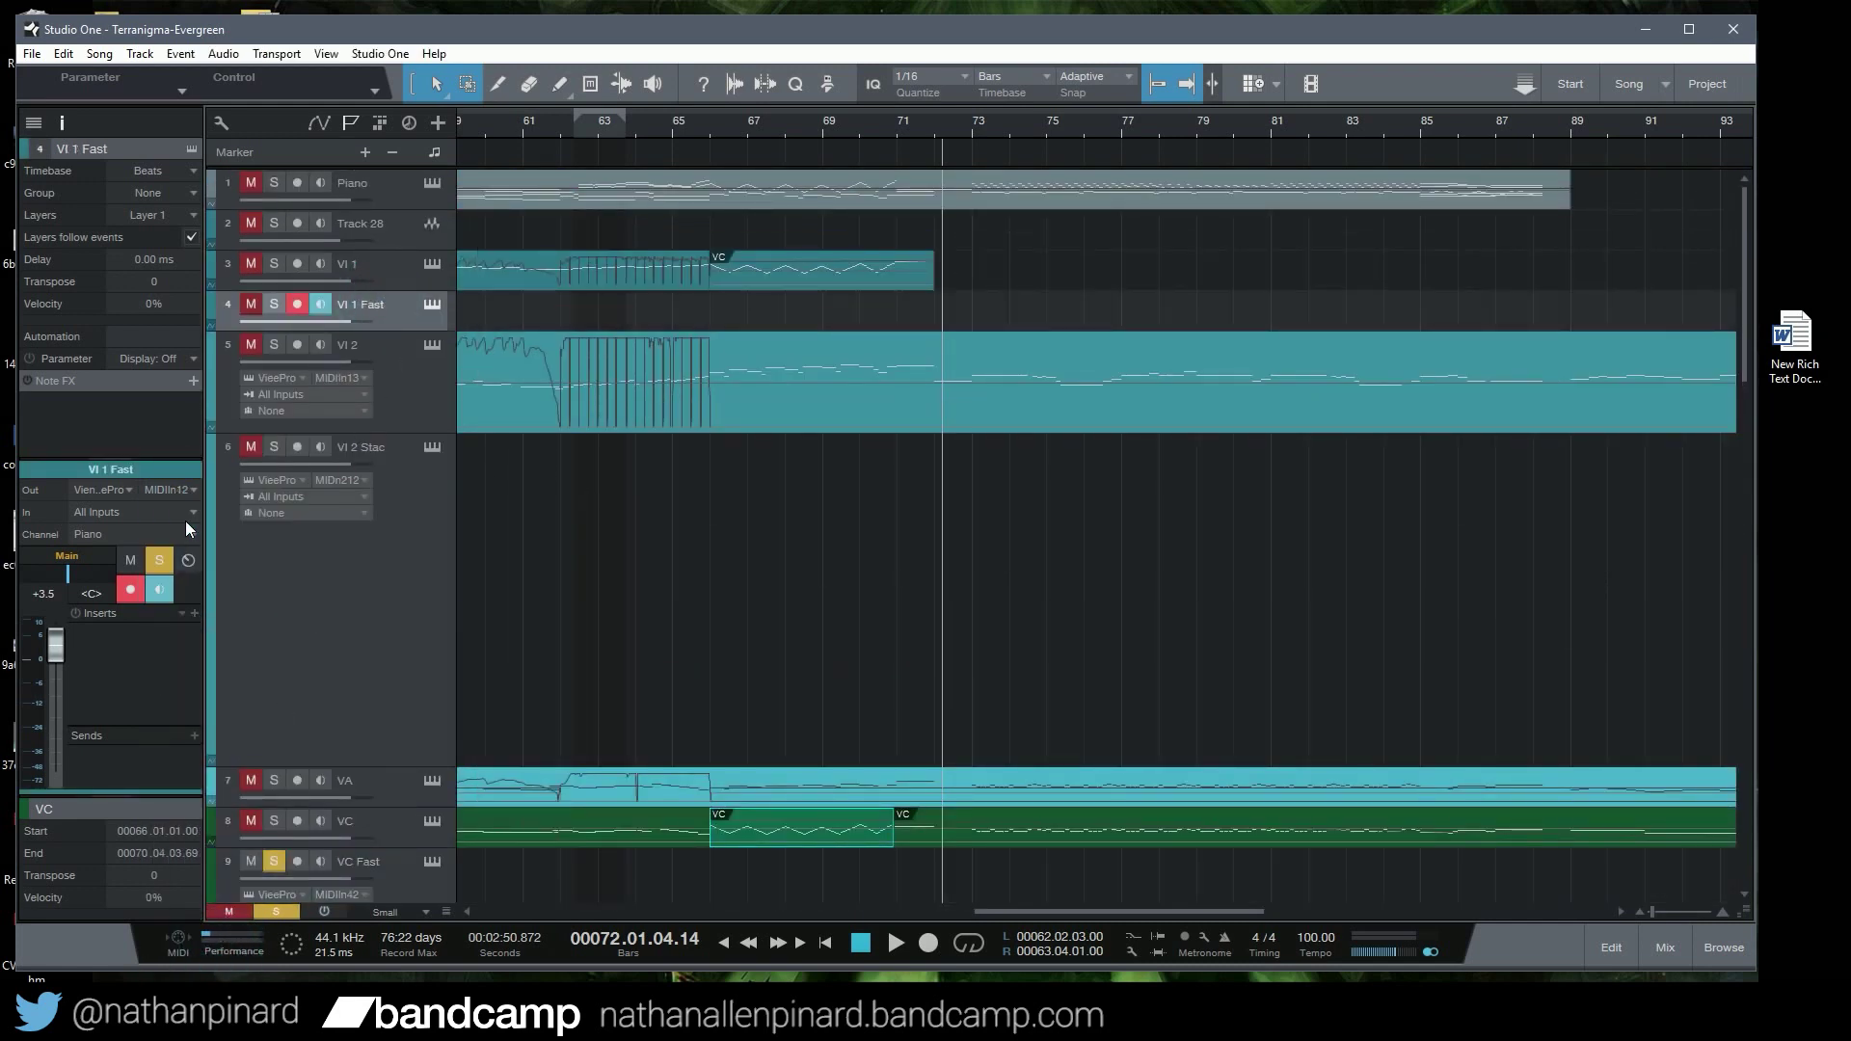
click(191, 490)
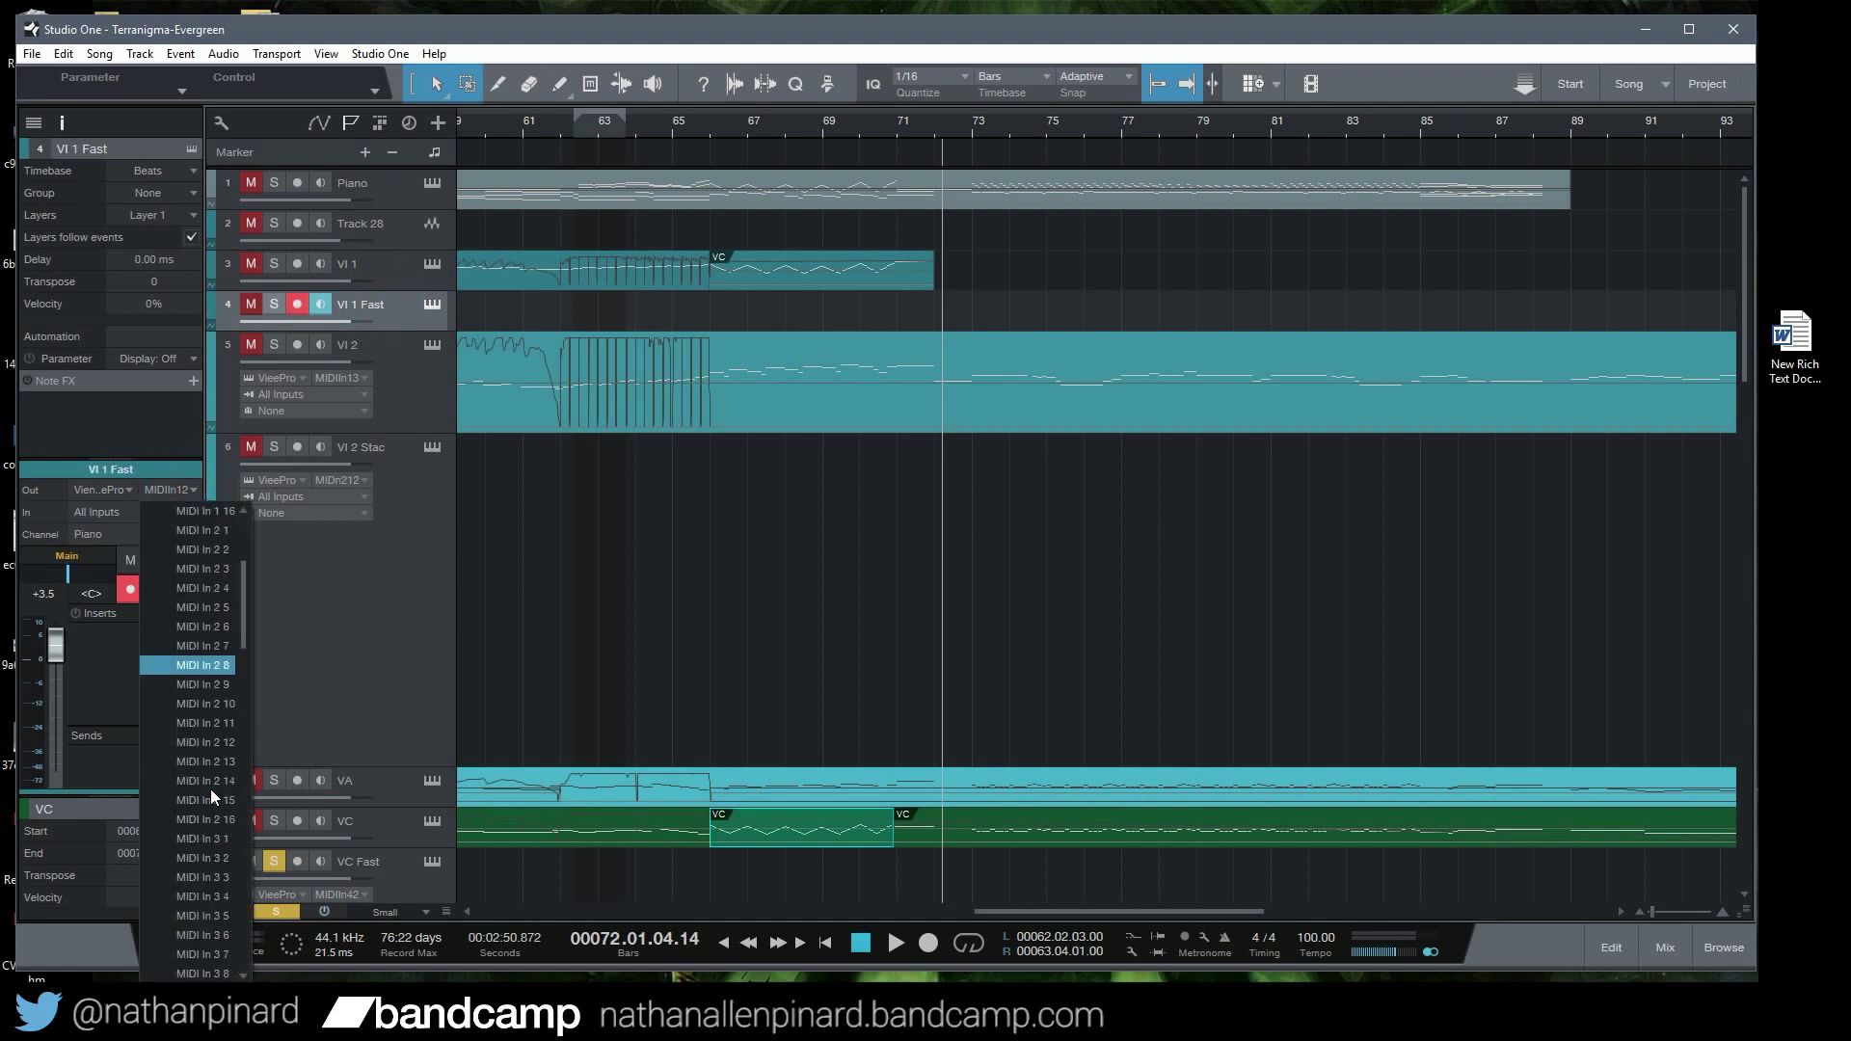
scroll(226, 623, down, 9)
click(226, 623)
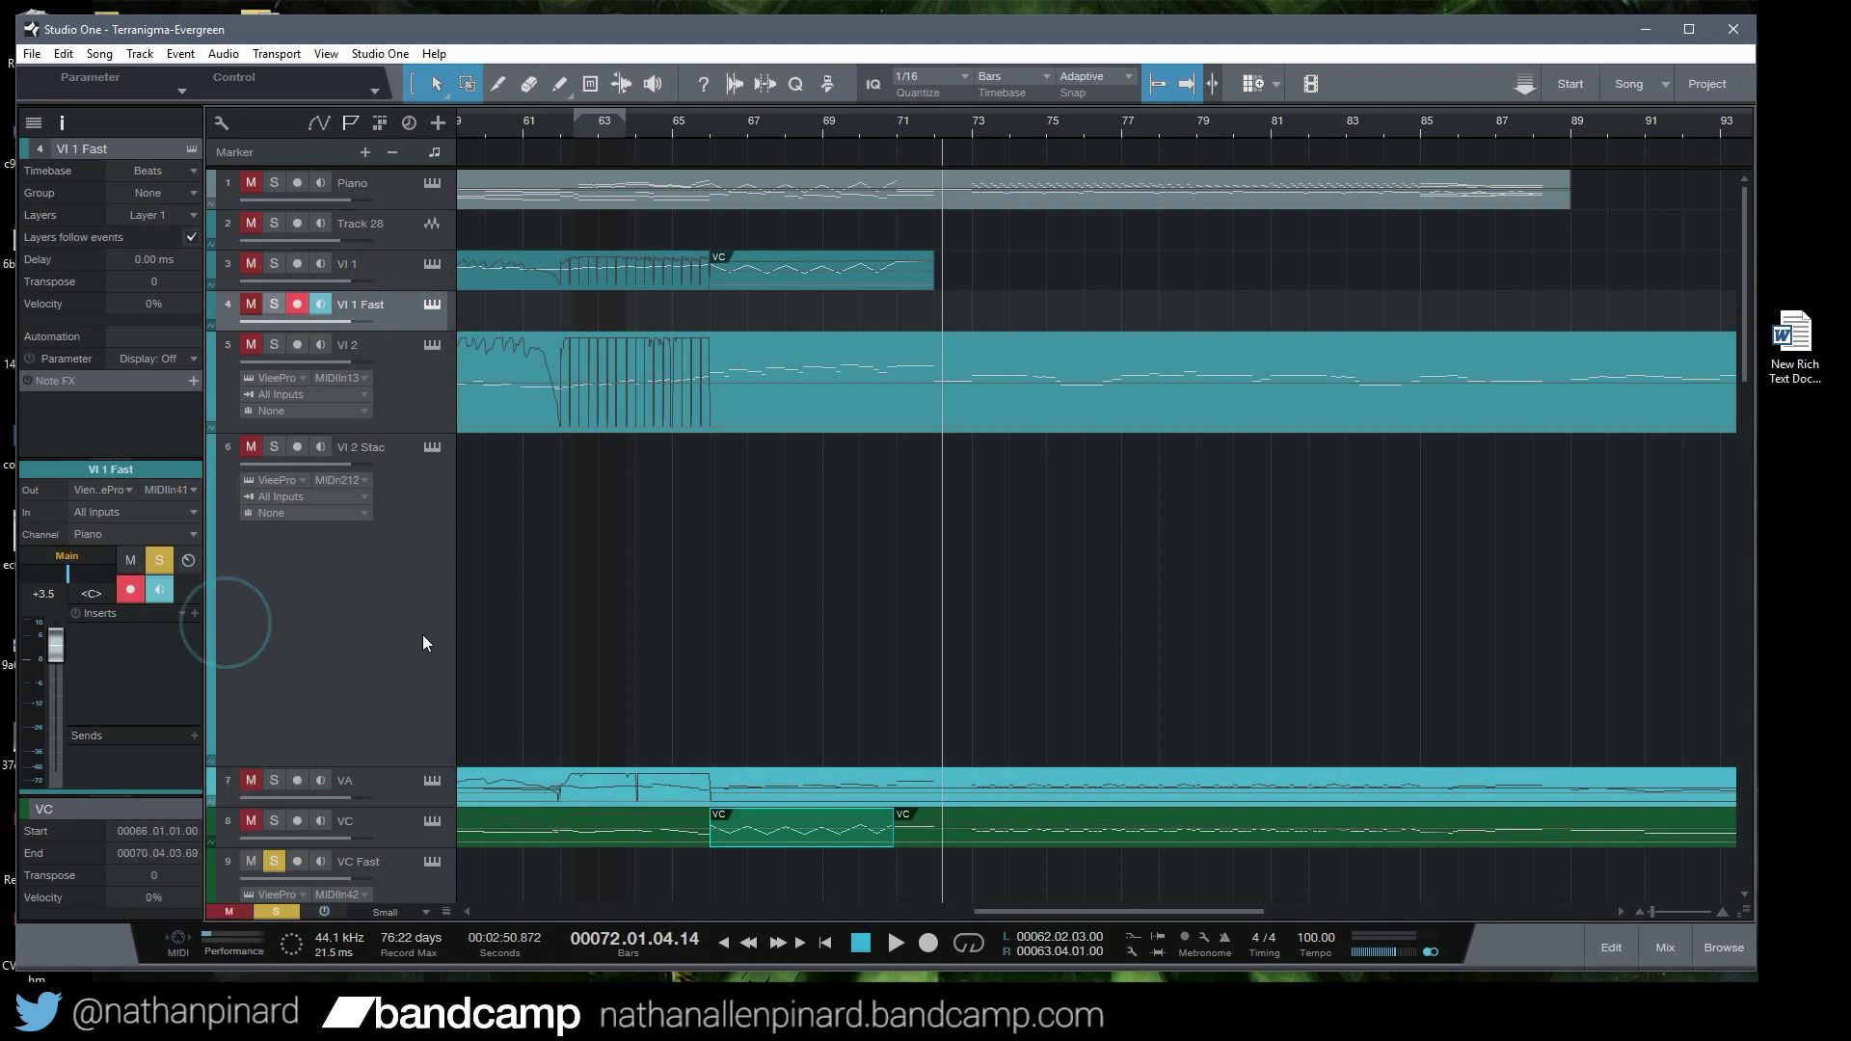
Move the run events starting at bar 66 from VI 1 to VI 1 Fast and from VC to VC Fast
click(406, 335)
click(391, 310)
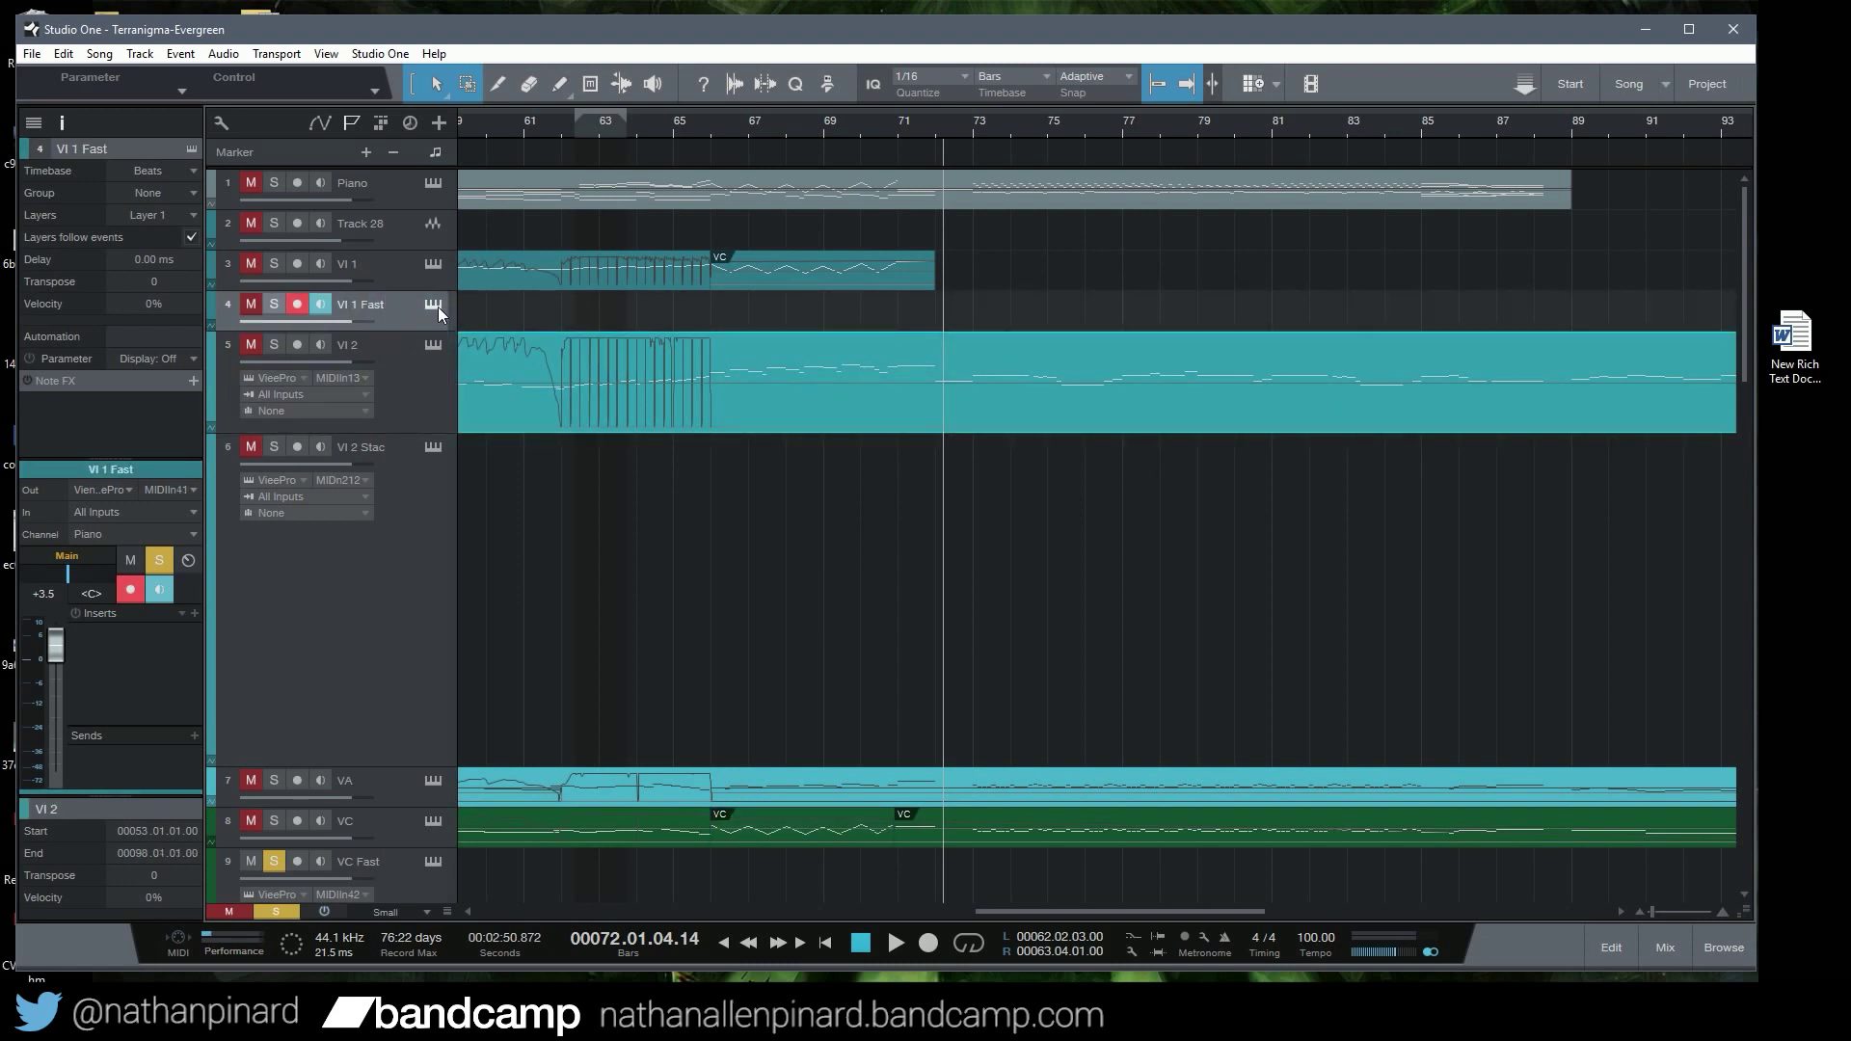
drag(781, 278, 781, 303)
scroll(747, 579, down, 5)
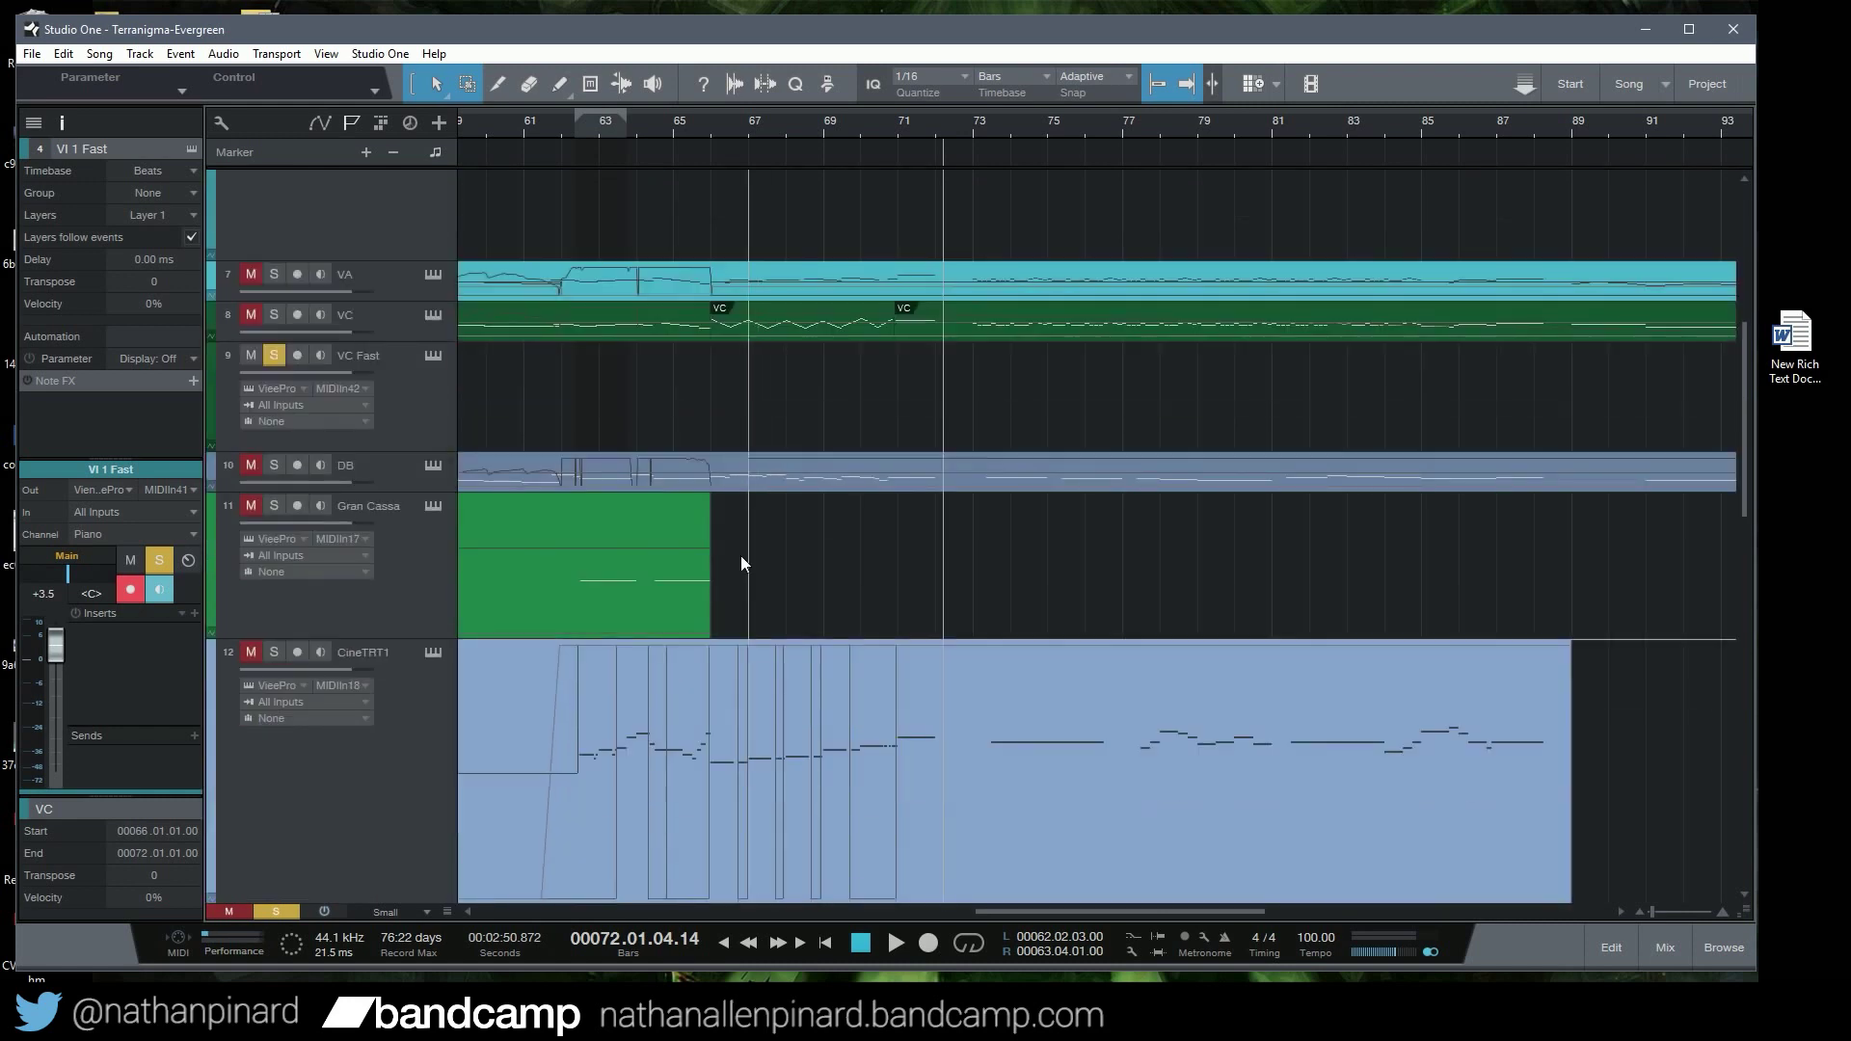
click(748, 337)
drag(748, 357, 749, 359)
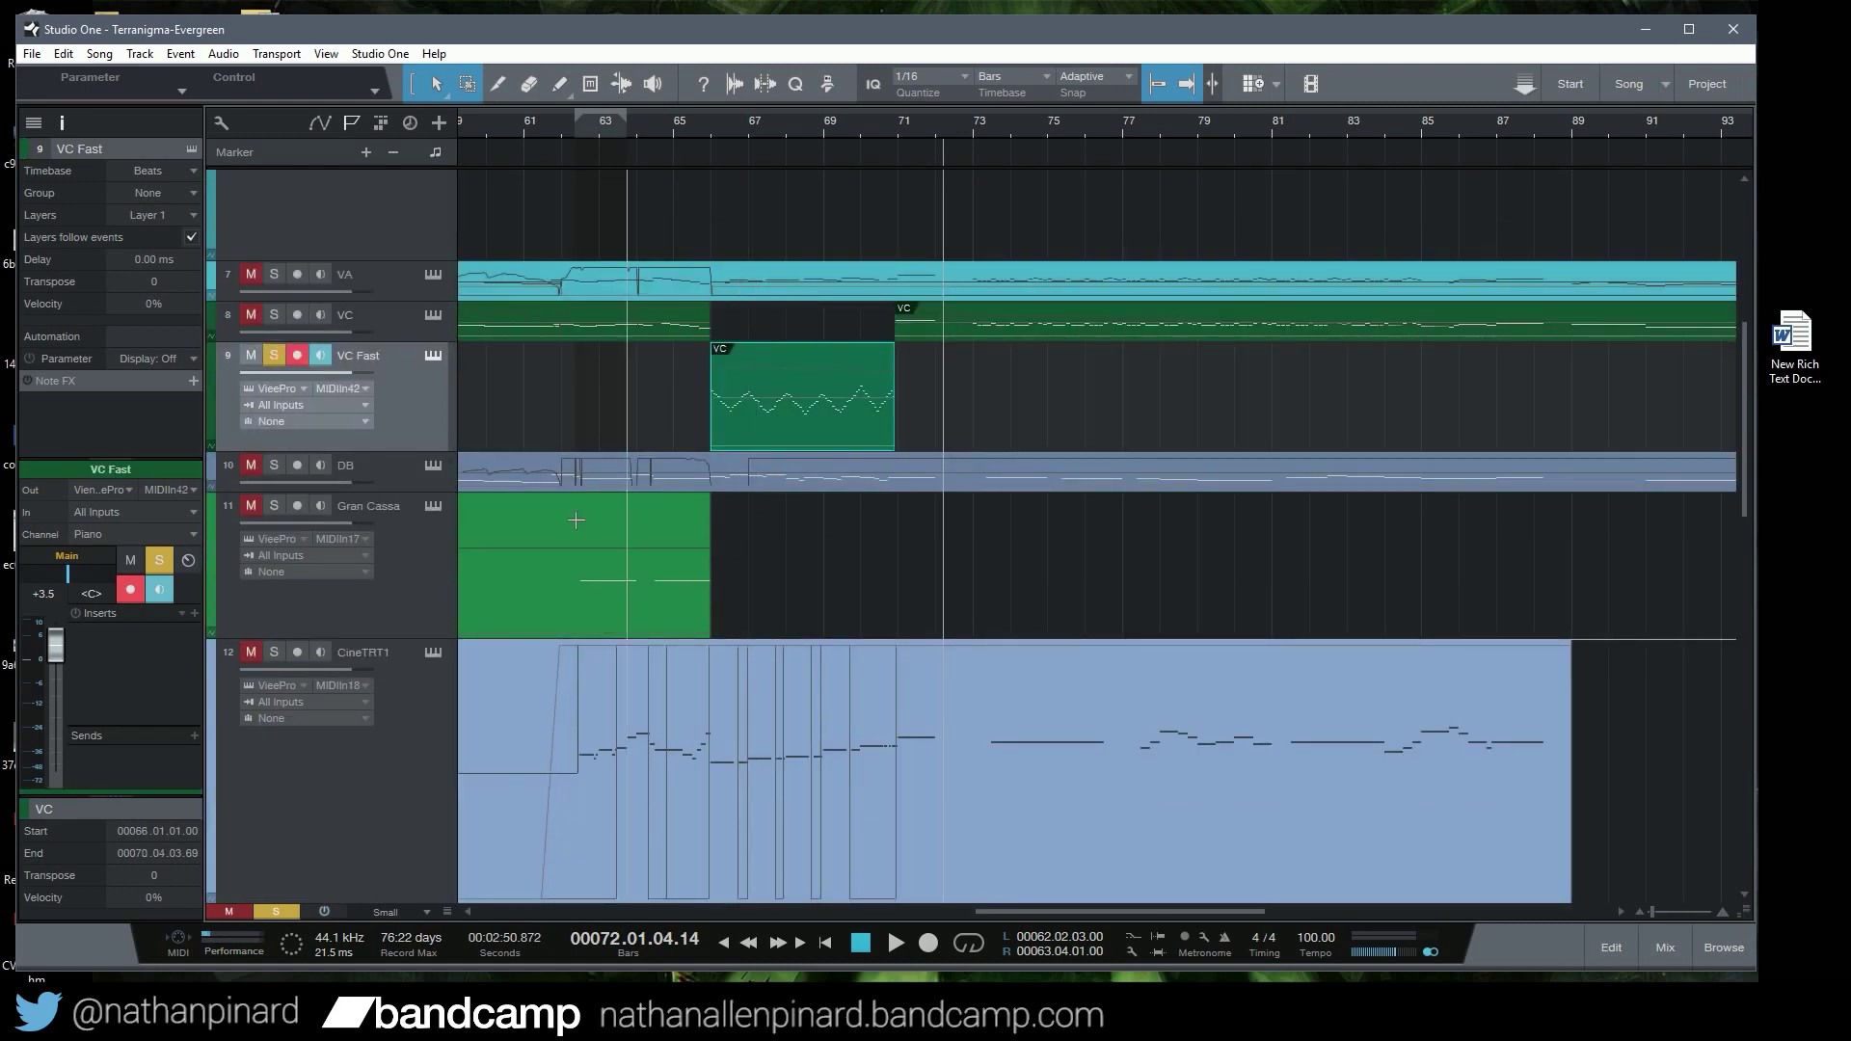
scroll(617, 579, up, 2)
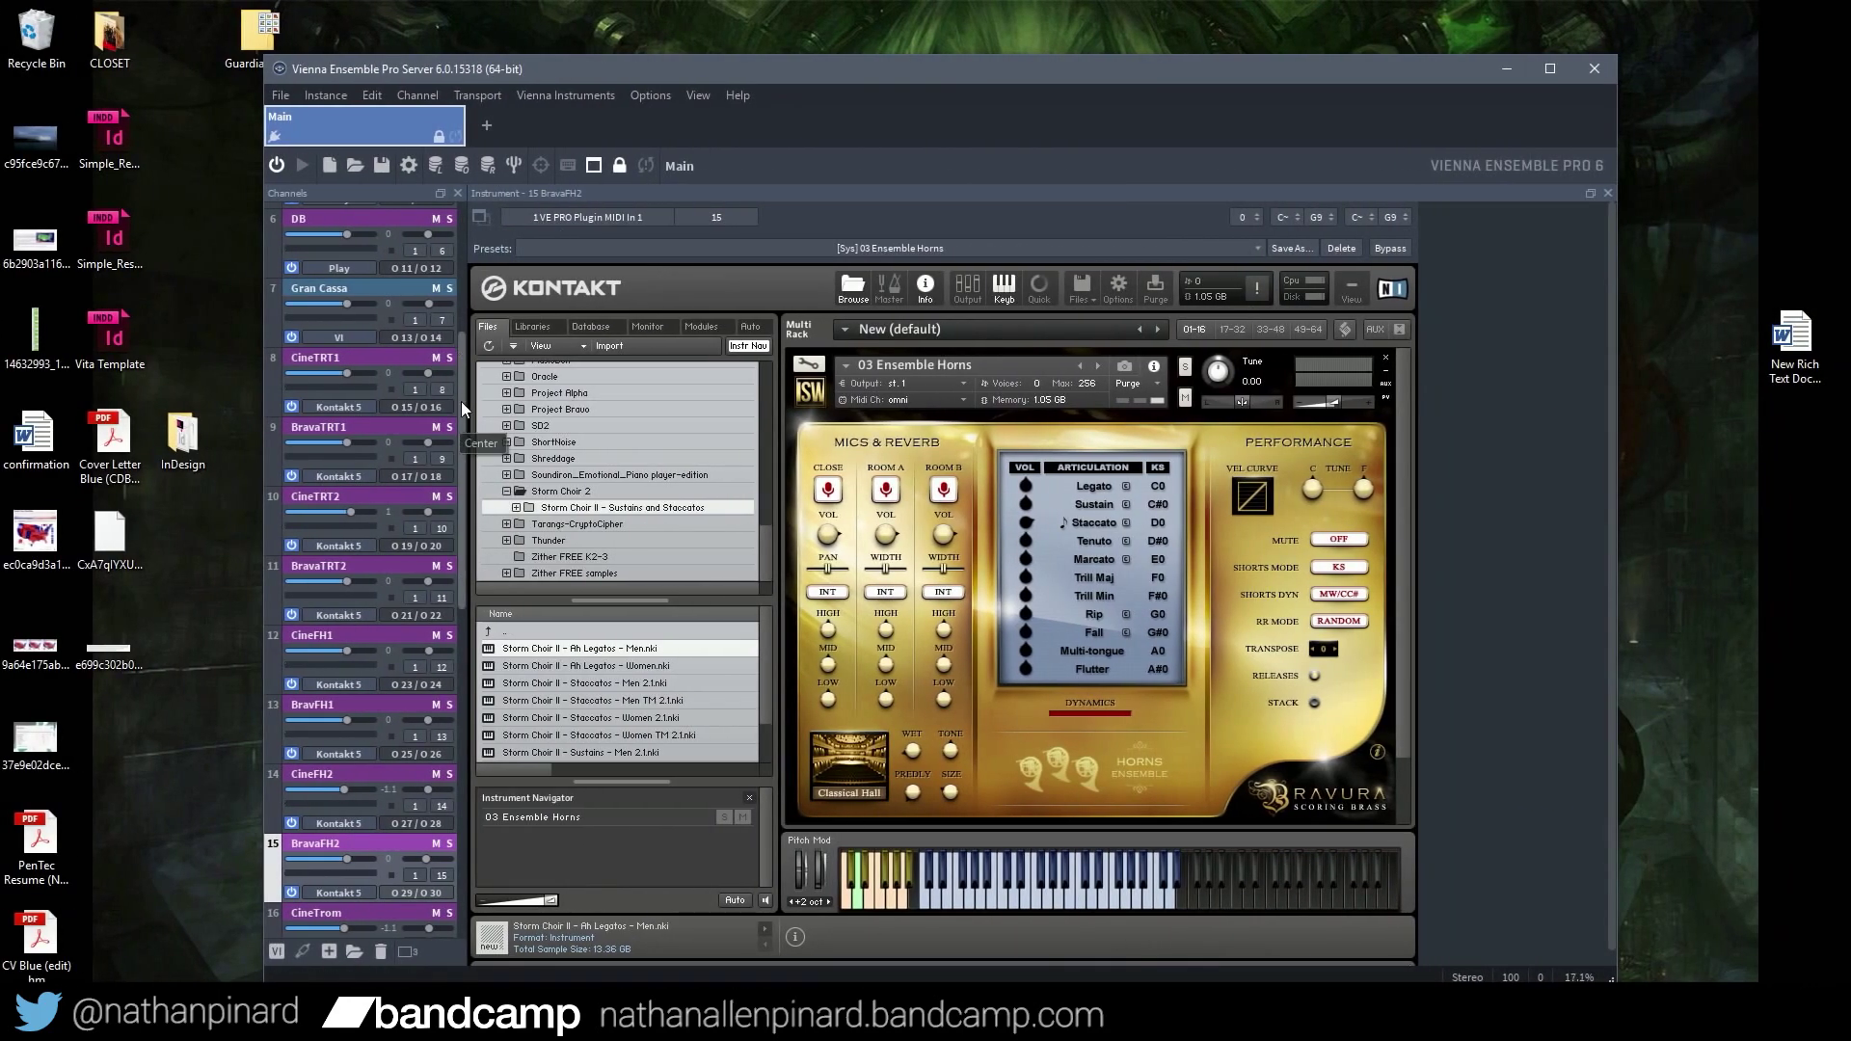
Switch to Vienna Ensemble Pro, add a stereo East West Play channel after VI 2 Staccatto and name it VI 1 Fast
scroll(461, 402, down, 5)
click(361, 885)
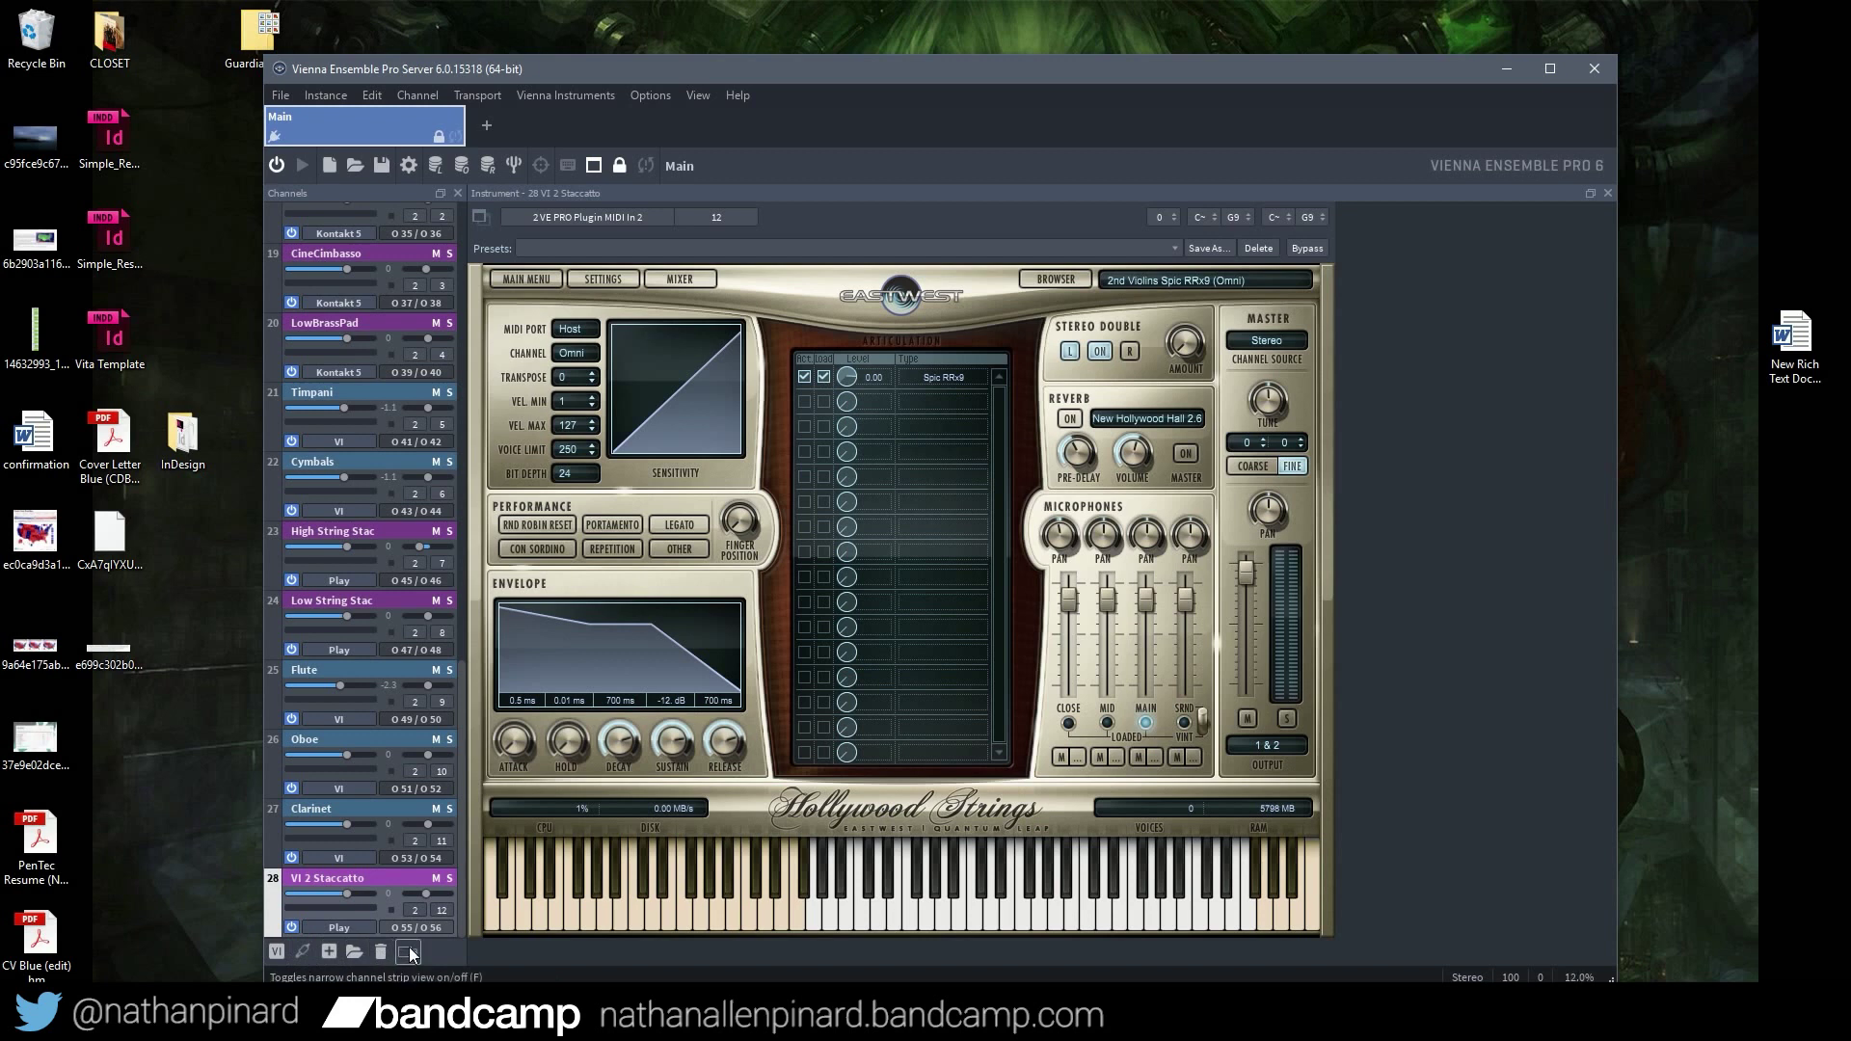
click(302, 951)
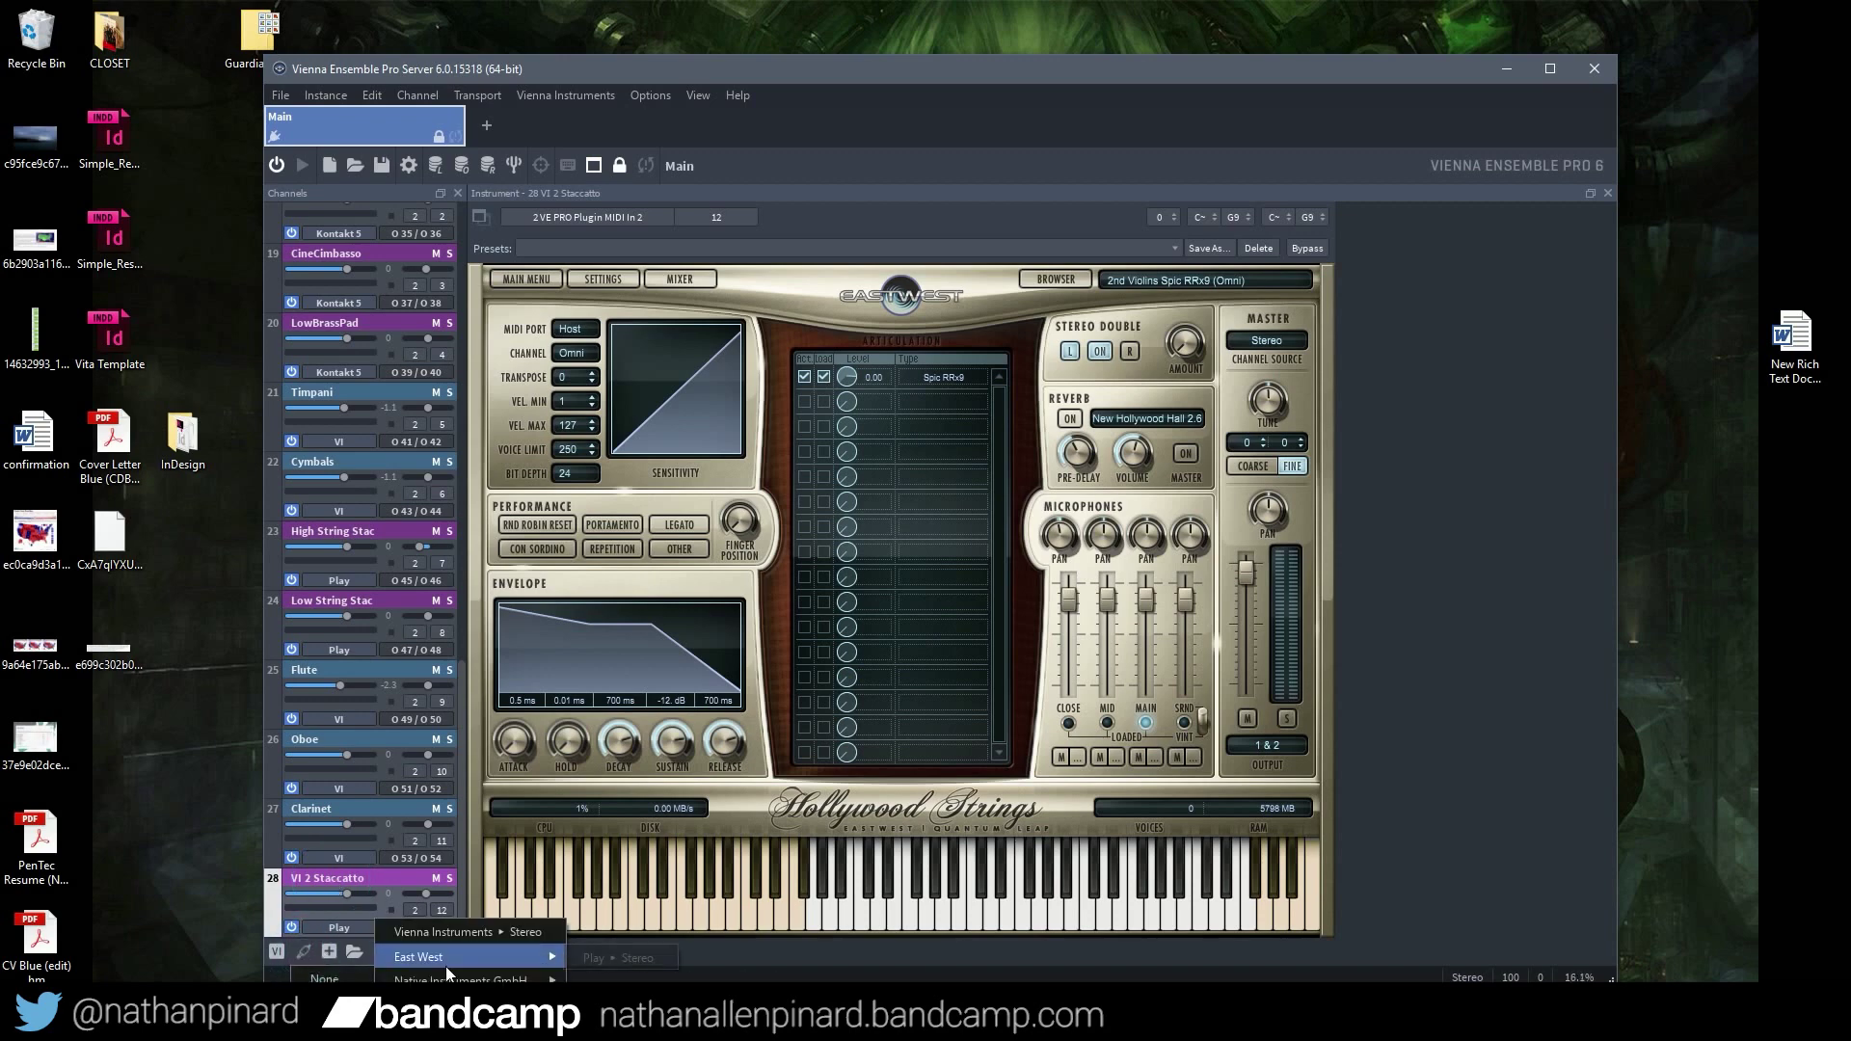
click(584, 958)
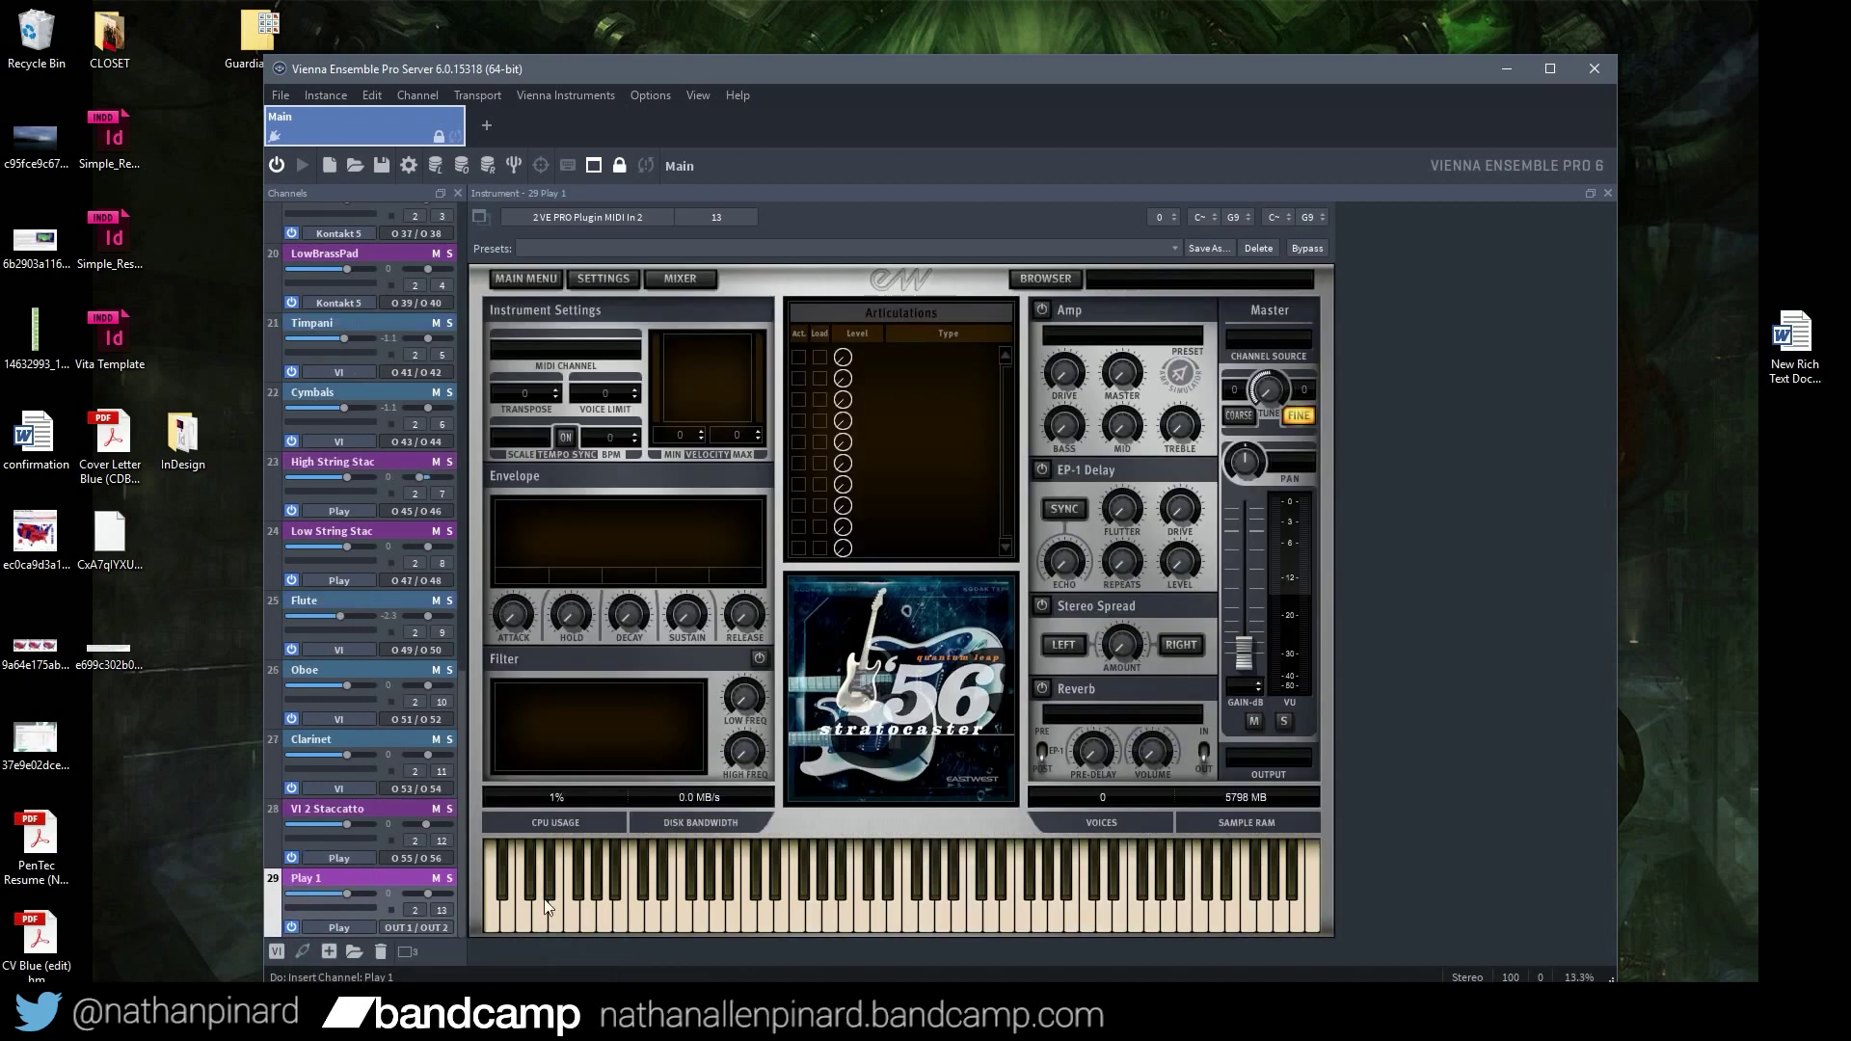
double_click(326, 878)
text(2)
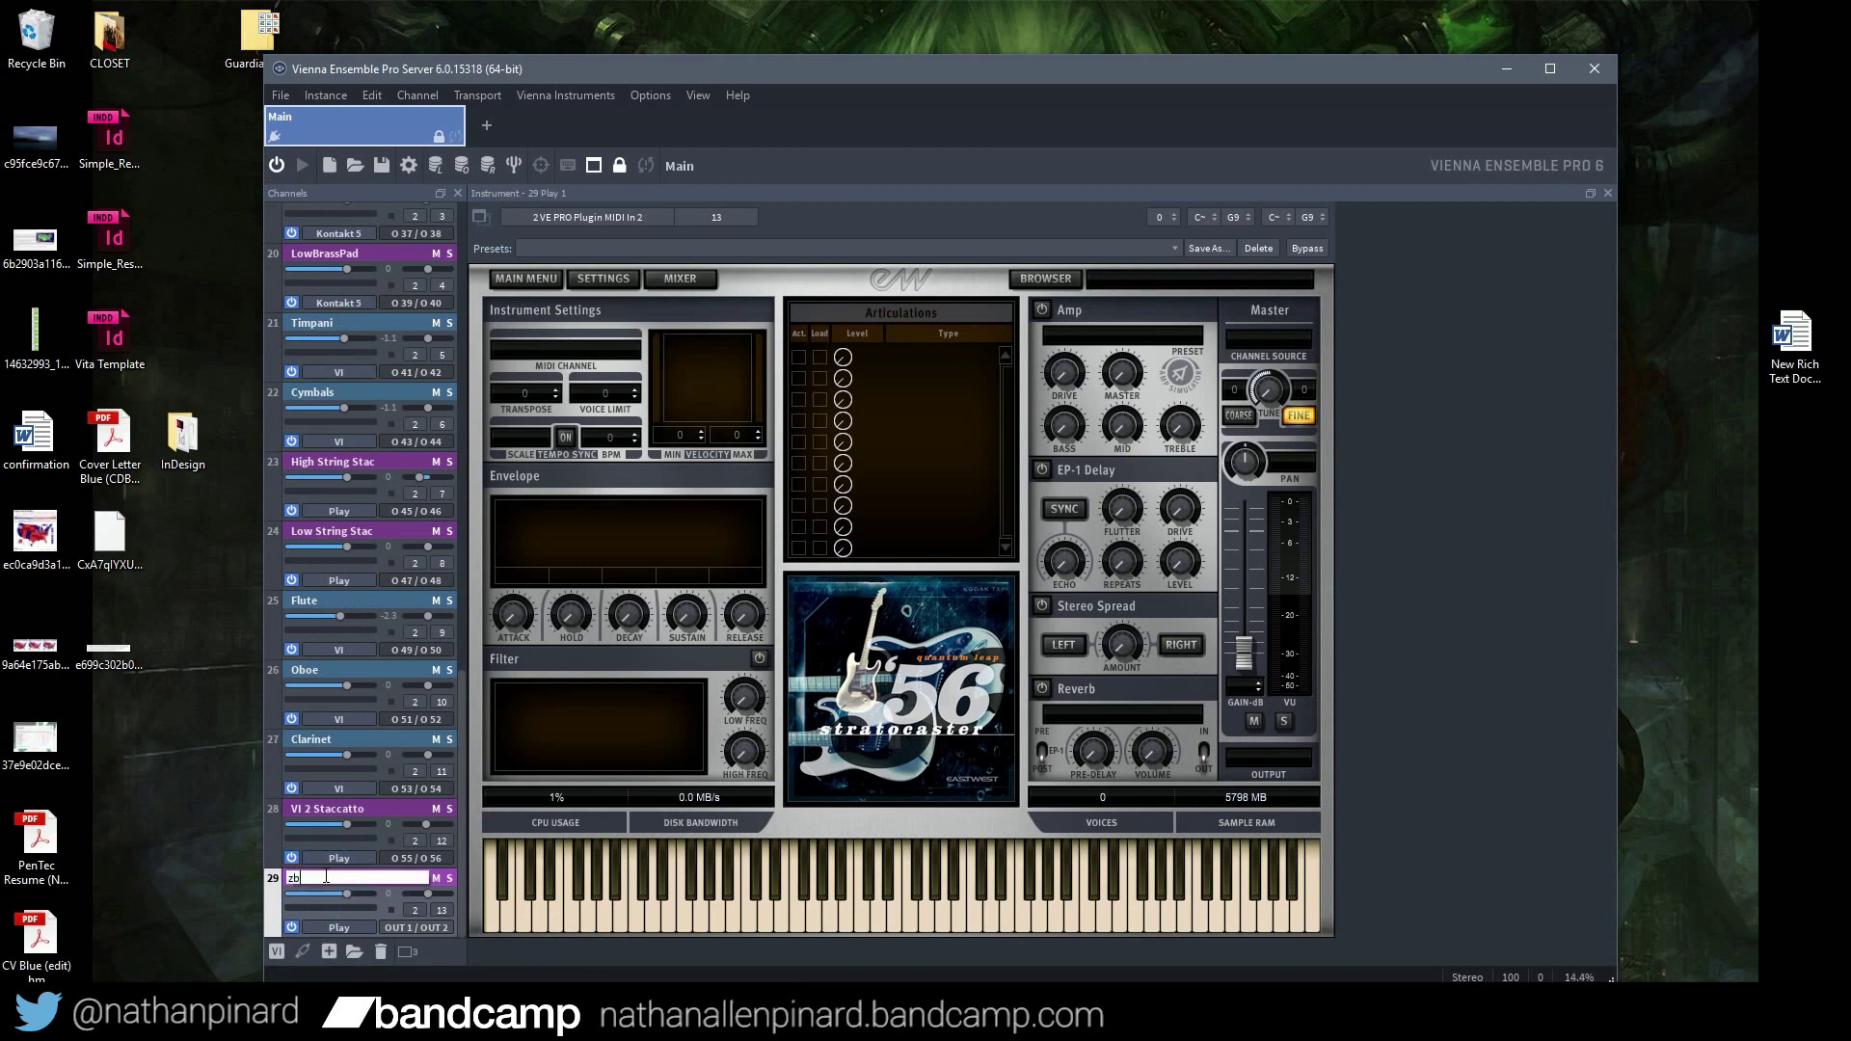
key(Return)
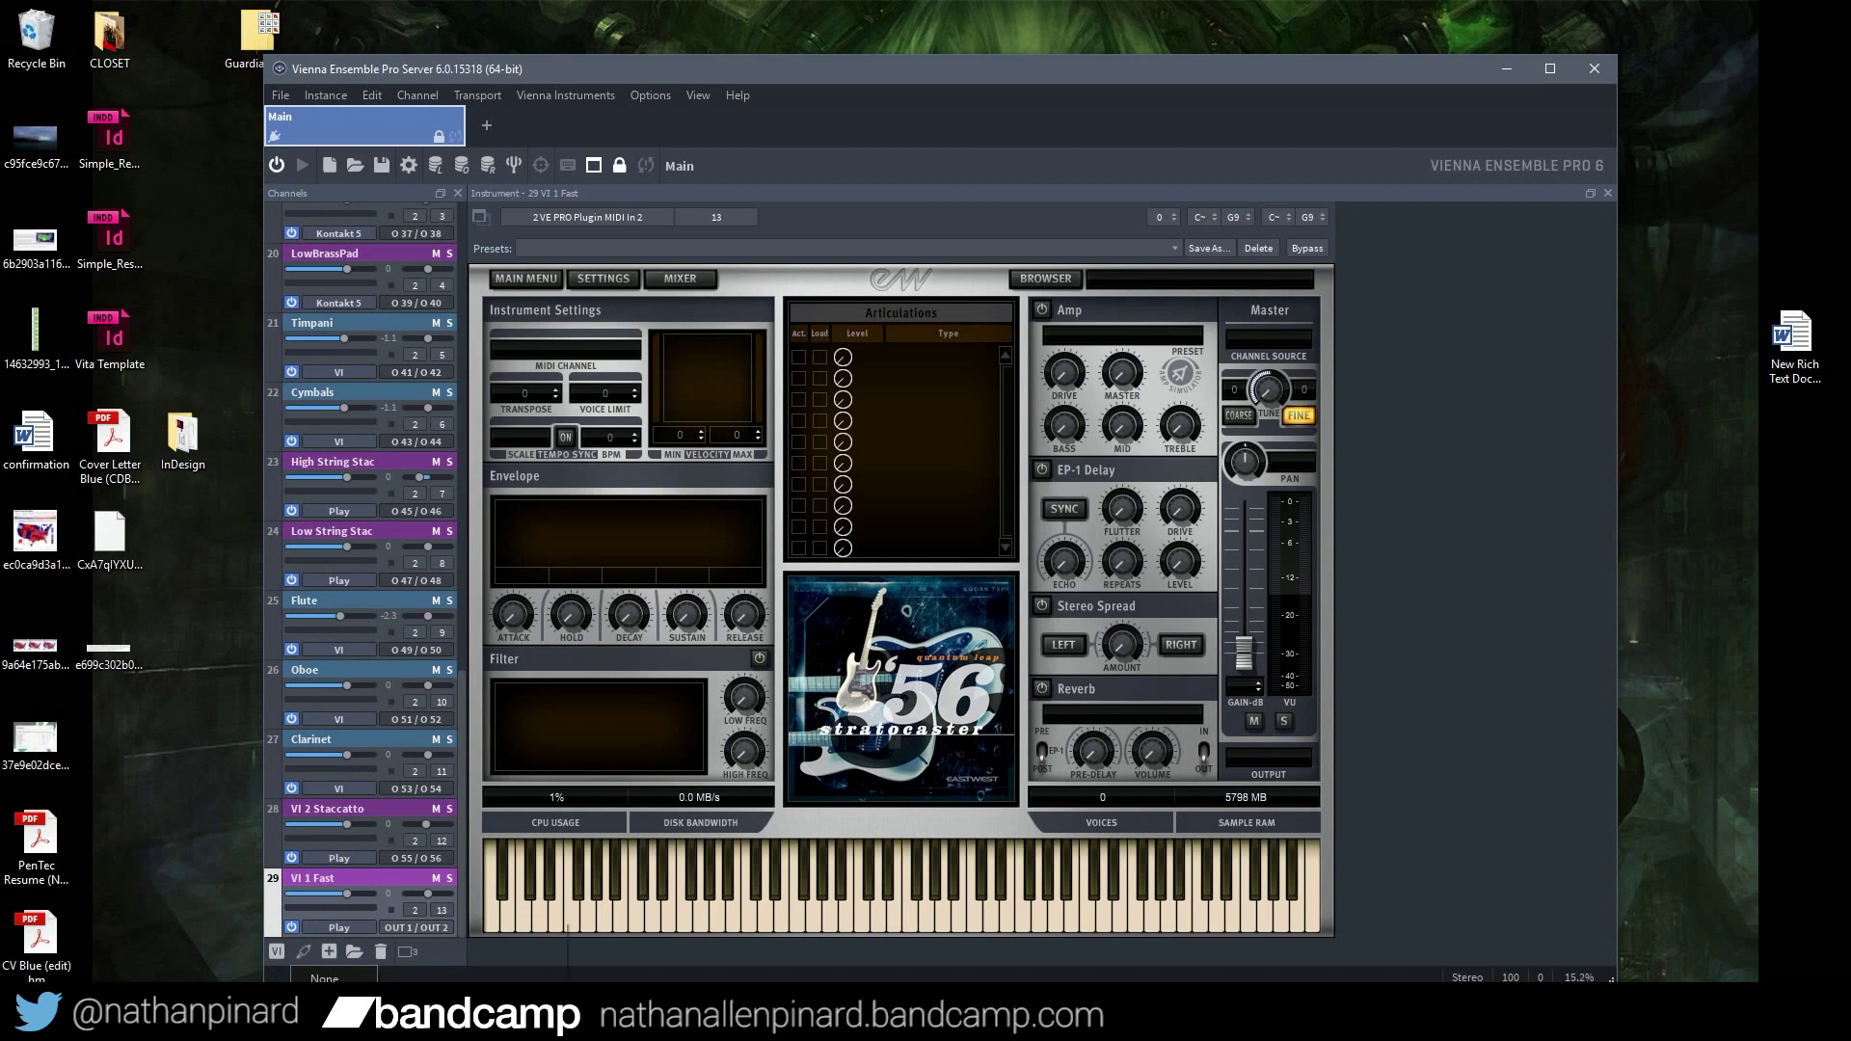
Add another stereo East West Play channel after VI 1 Fast and name it VC Fast
click(328, 952)
mouse_move(495, 953)
click(604, 953)
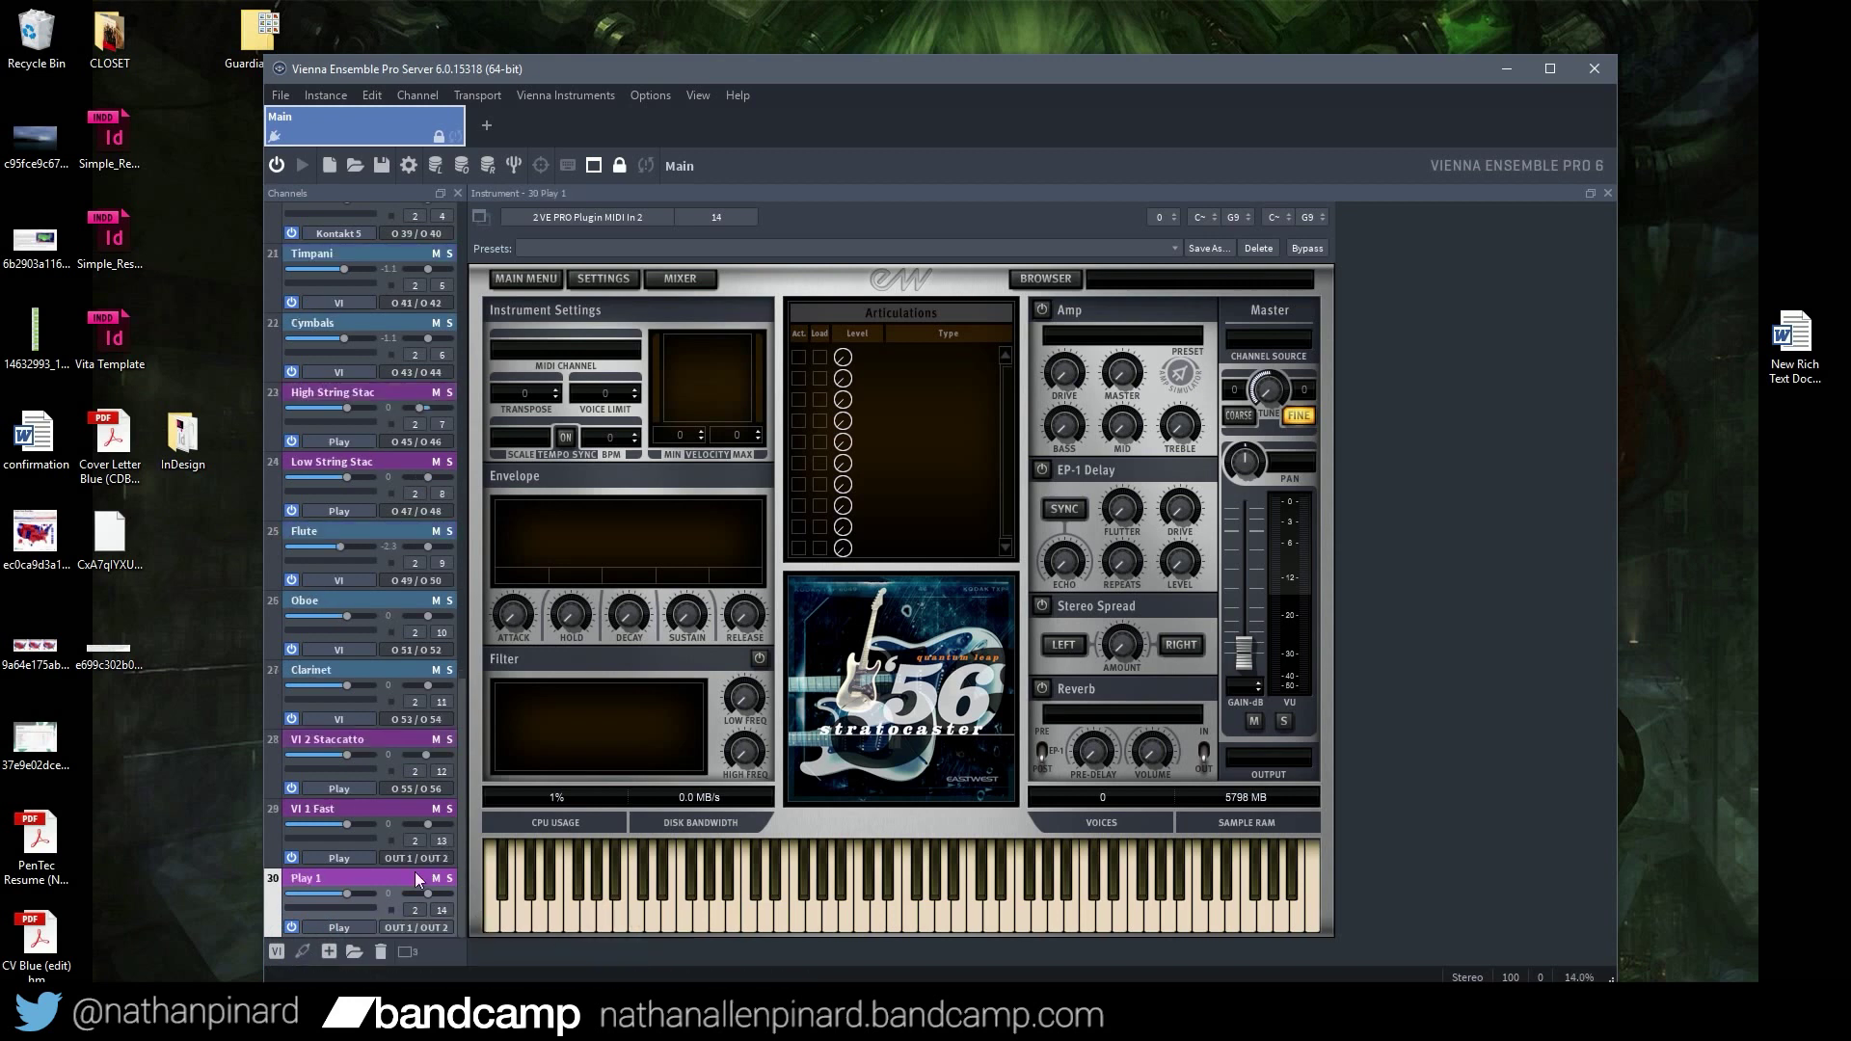
double_click(304, 877)
text(VC Fast)
key(Return)
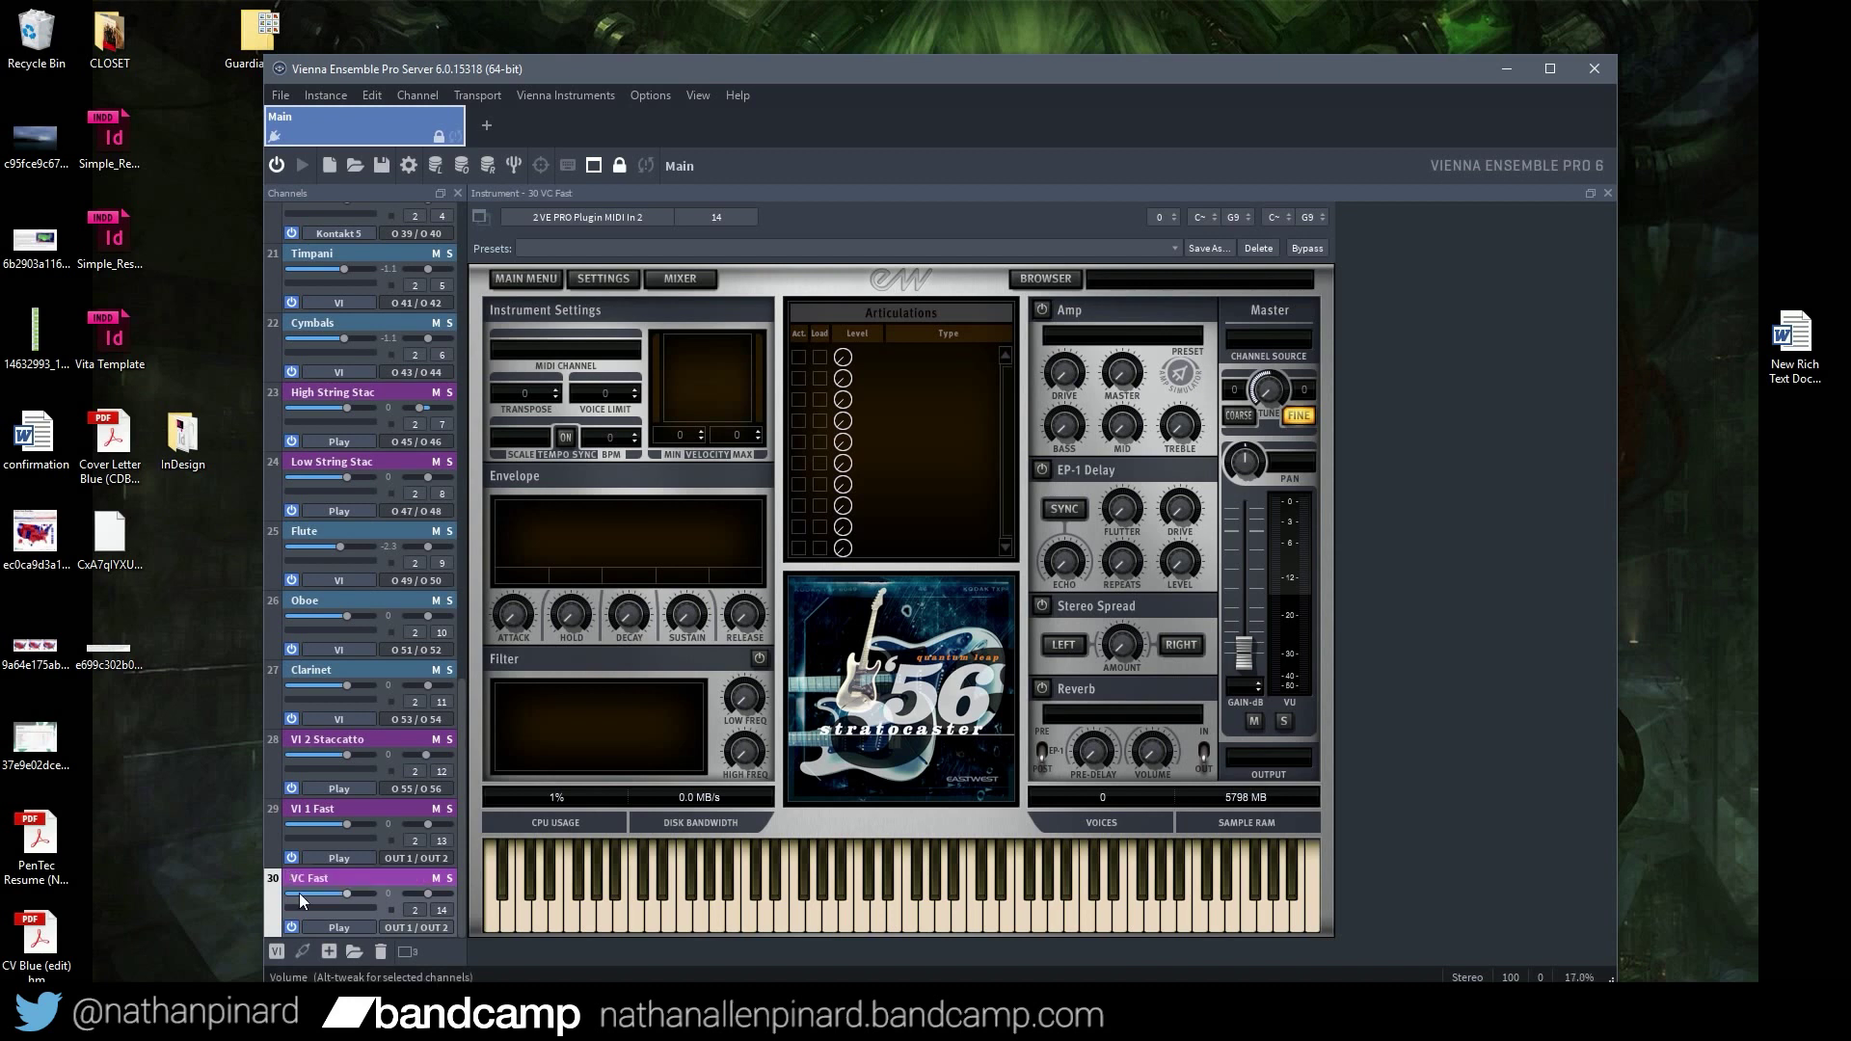
Set the VI 1 Fast channel to MIDI port 4, channel 1, and the VC Fast channel to port 4, channel 2
click(413, 838)
click(431, 927)
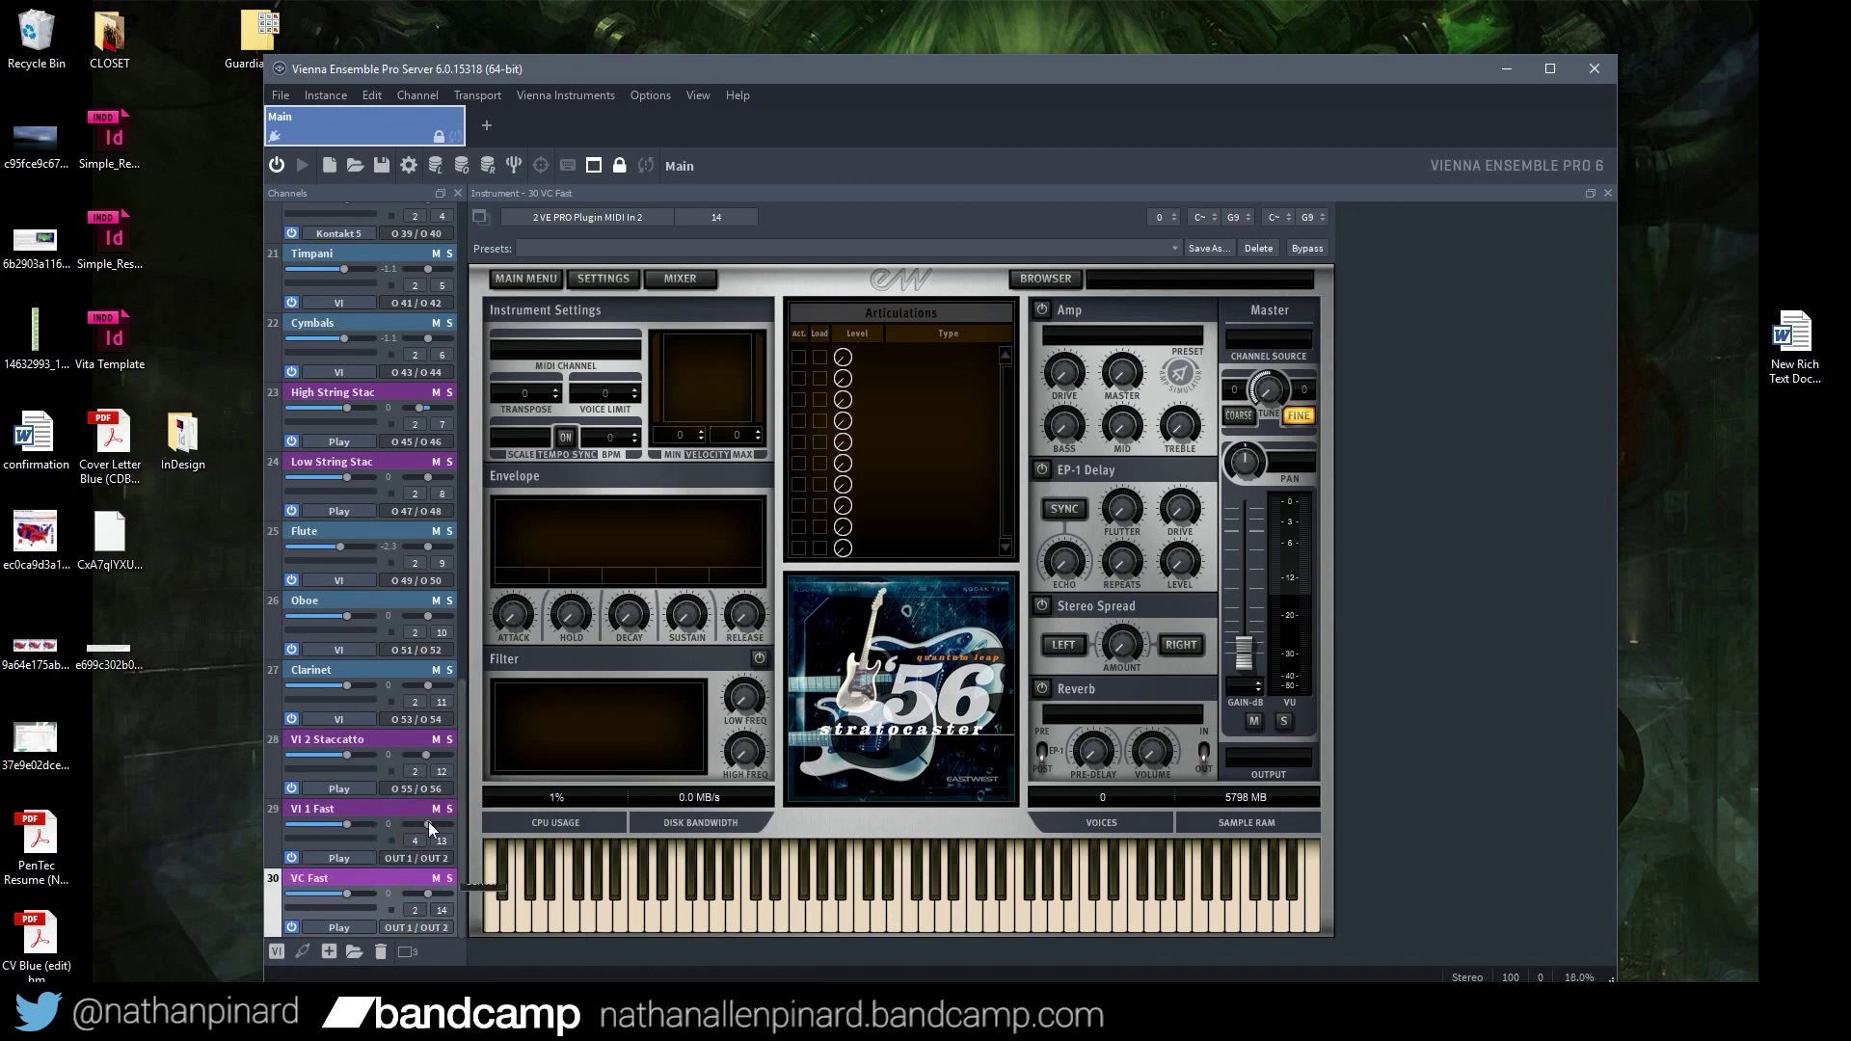
click(442, 840)
click(451, 673)
click(416, 910)
click(446, 914)
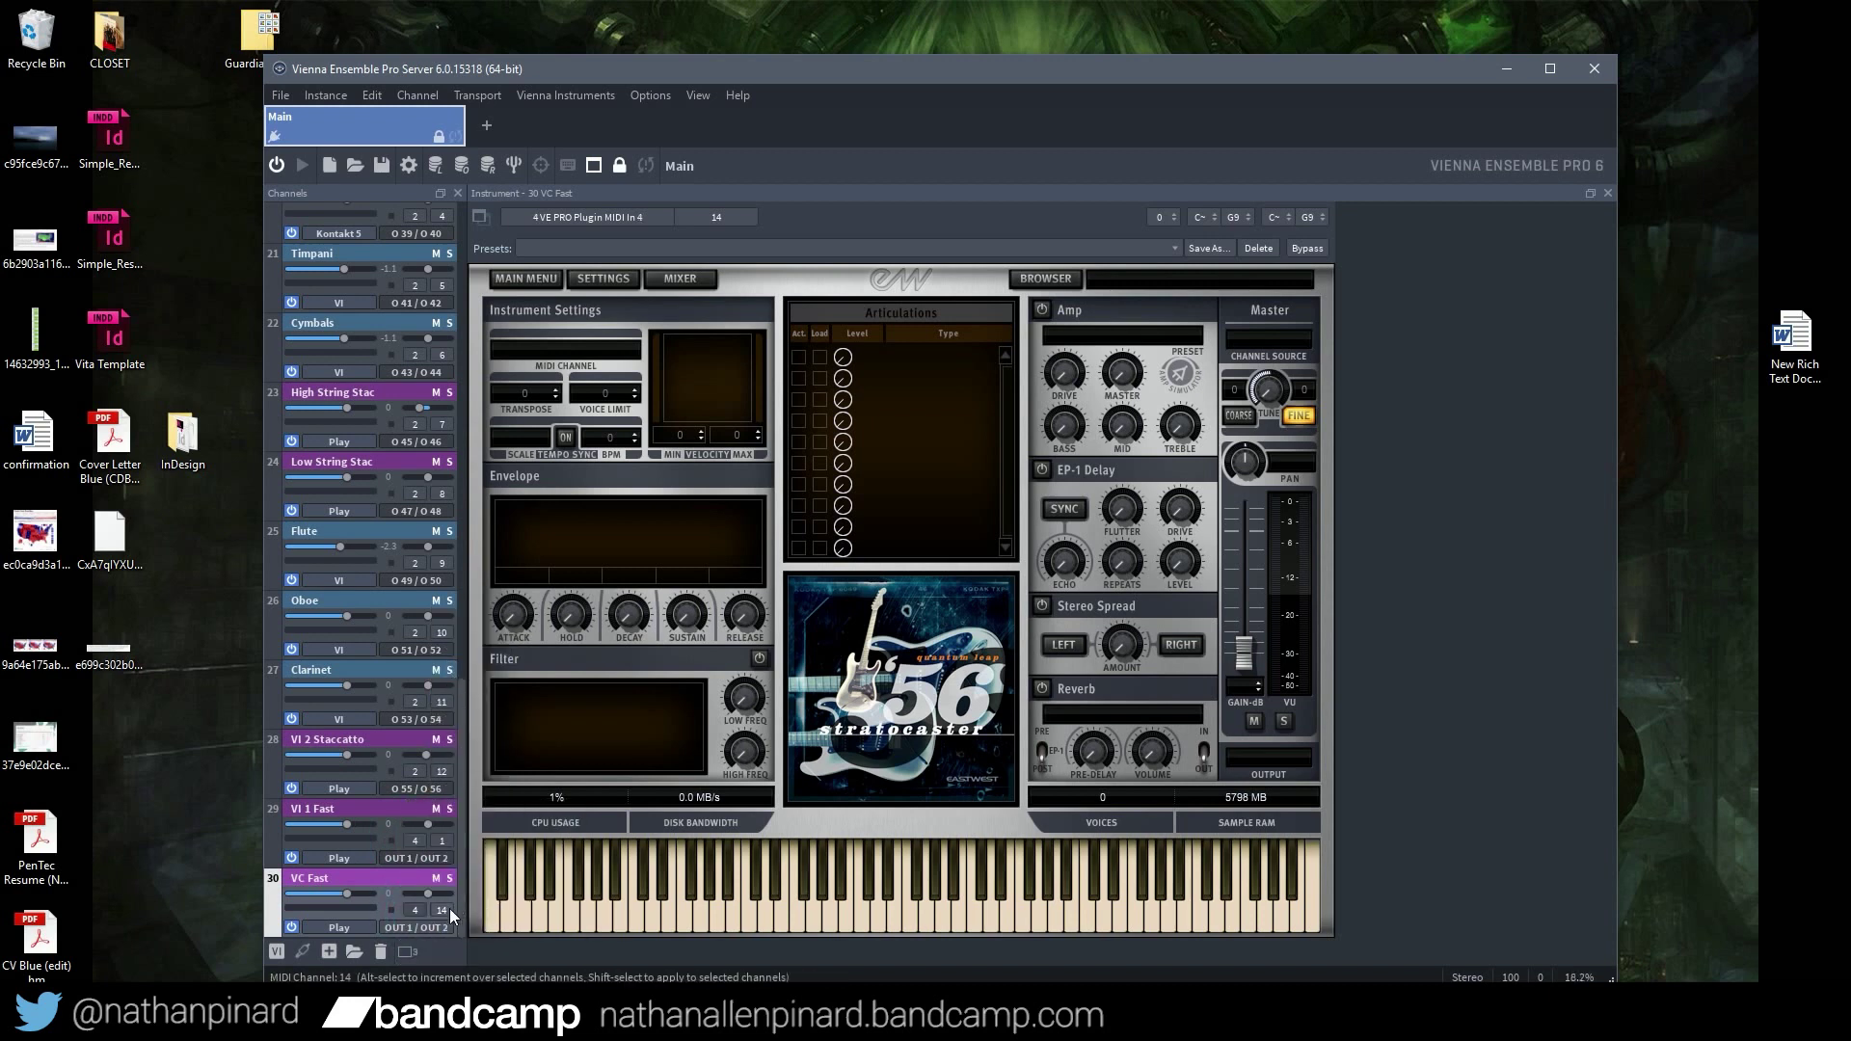
click(450, 908)
click(465, 697)
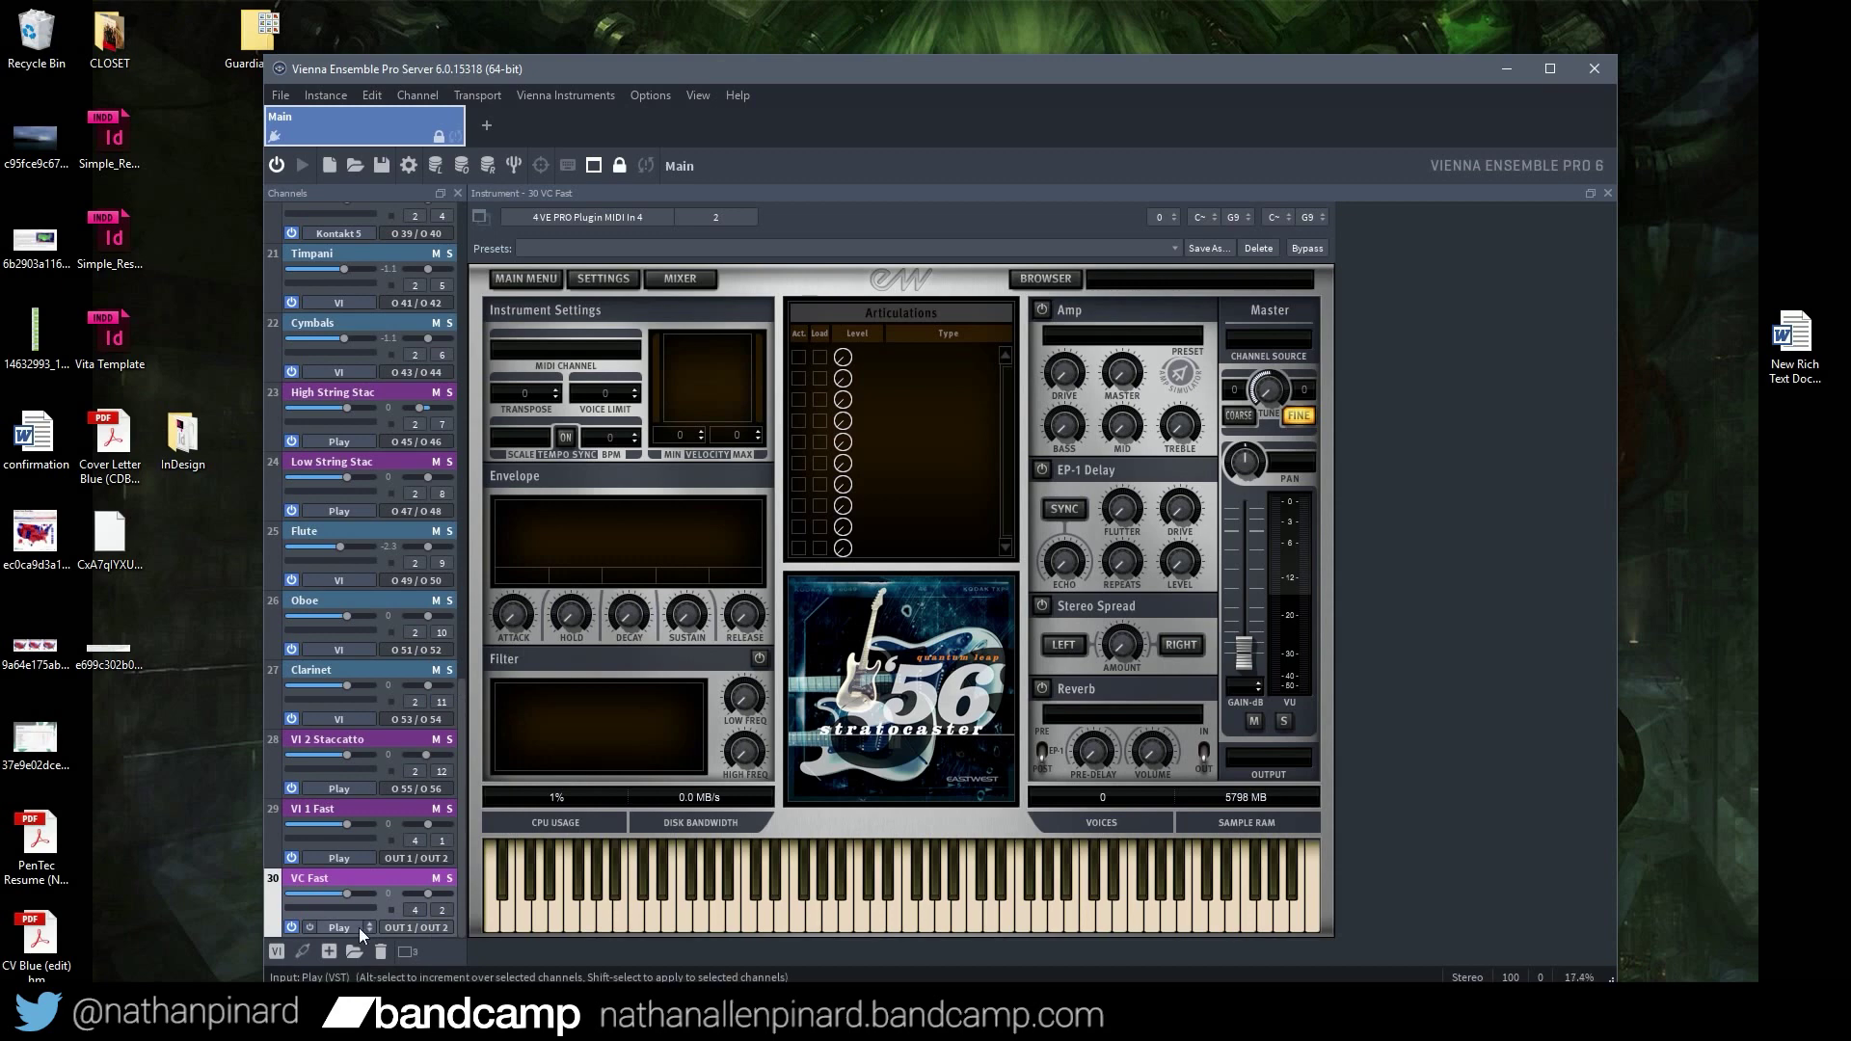
Route the VI 1 Fast channel to OUT 57 / OUT 58 and the VC Fast channel to OUT 59 / OUT 60
click(416, 841)
click(445, 845)
click(415, 858)
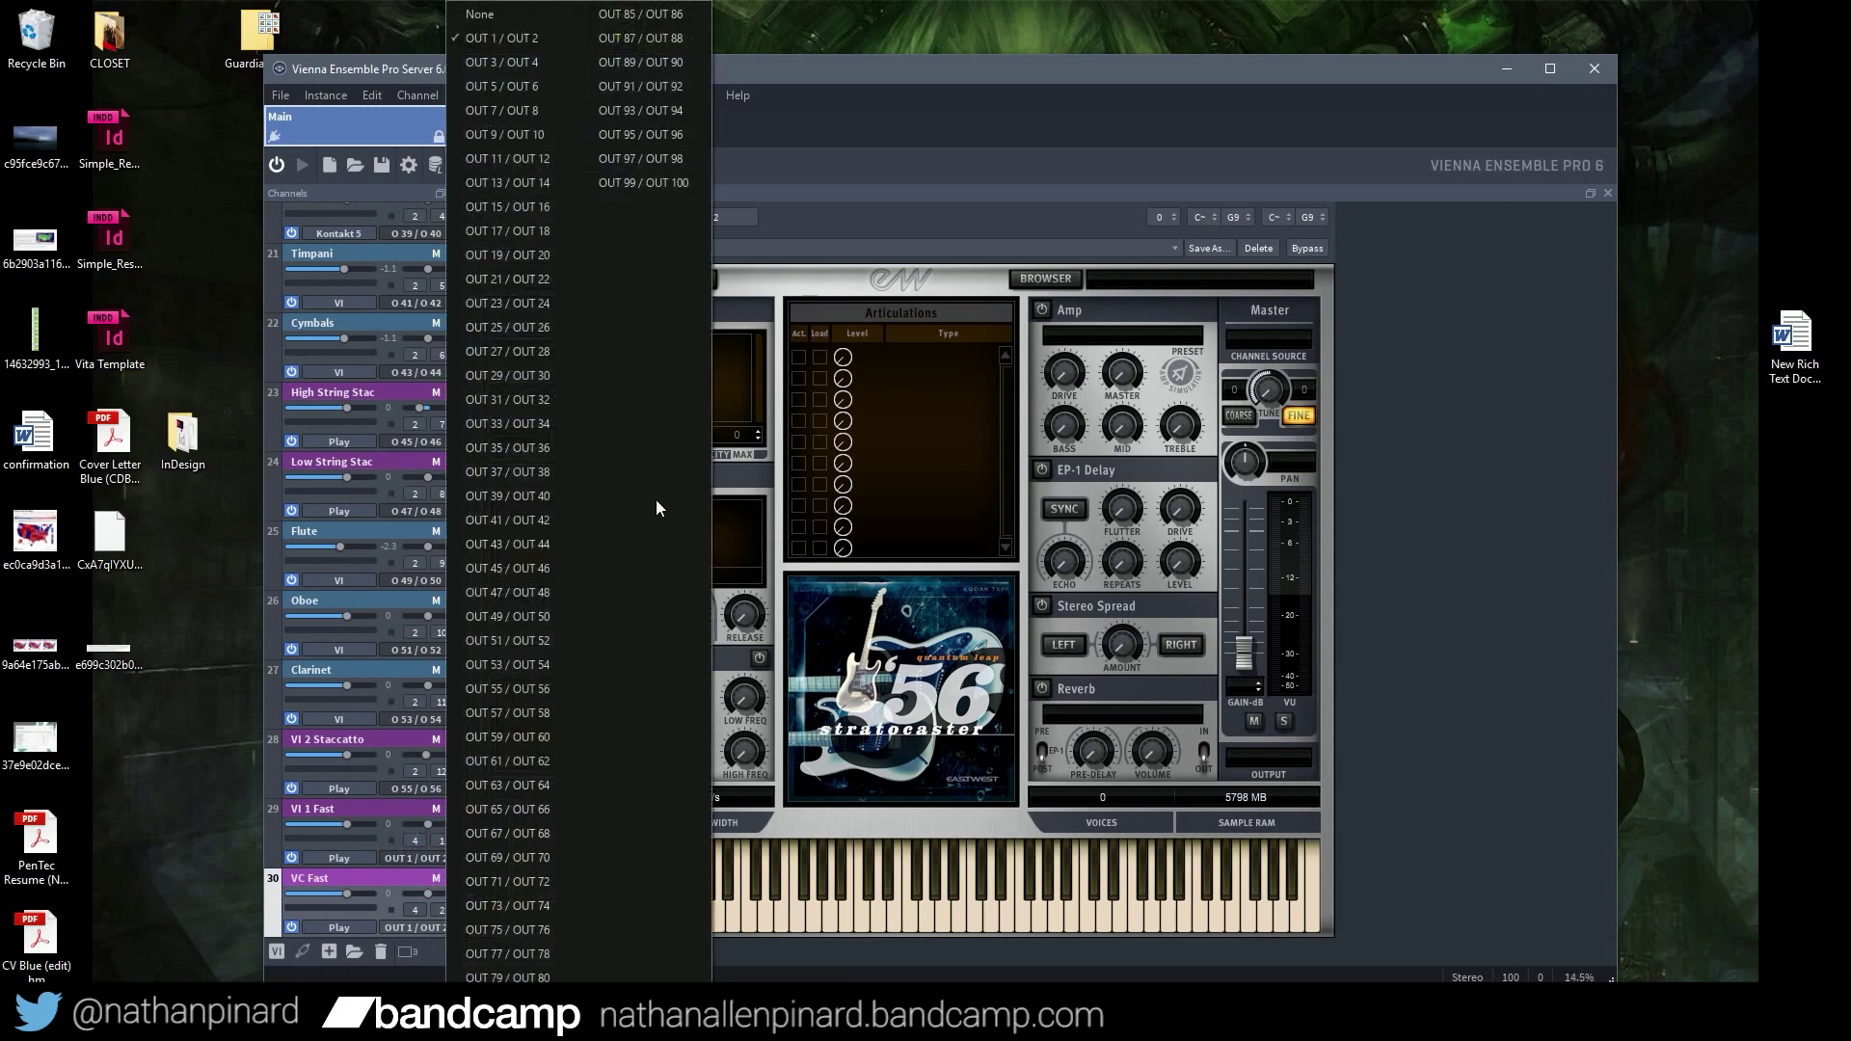
click(513, 712)
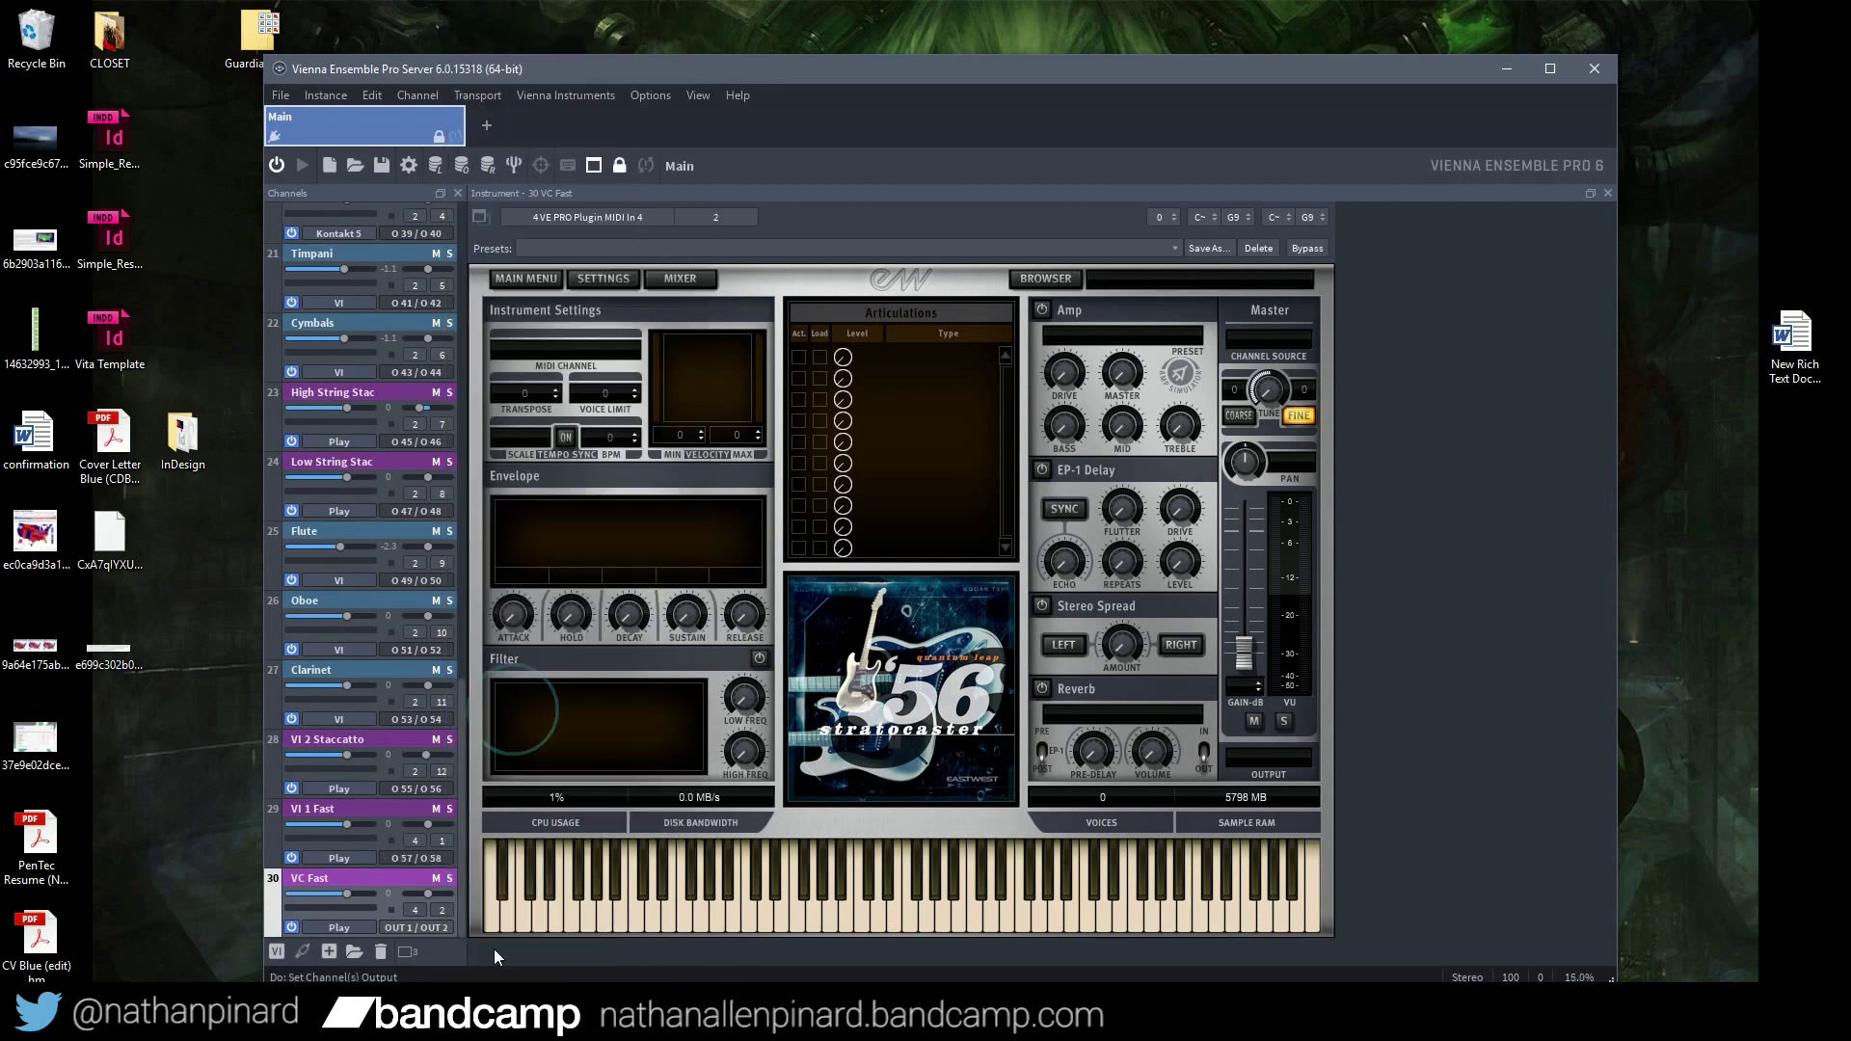
click(447, 930)
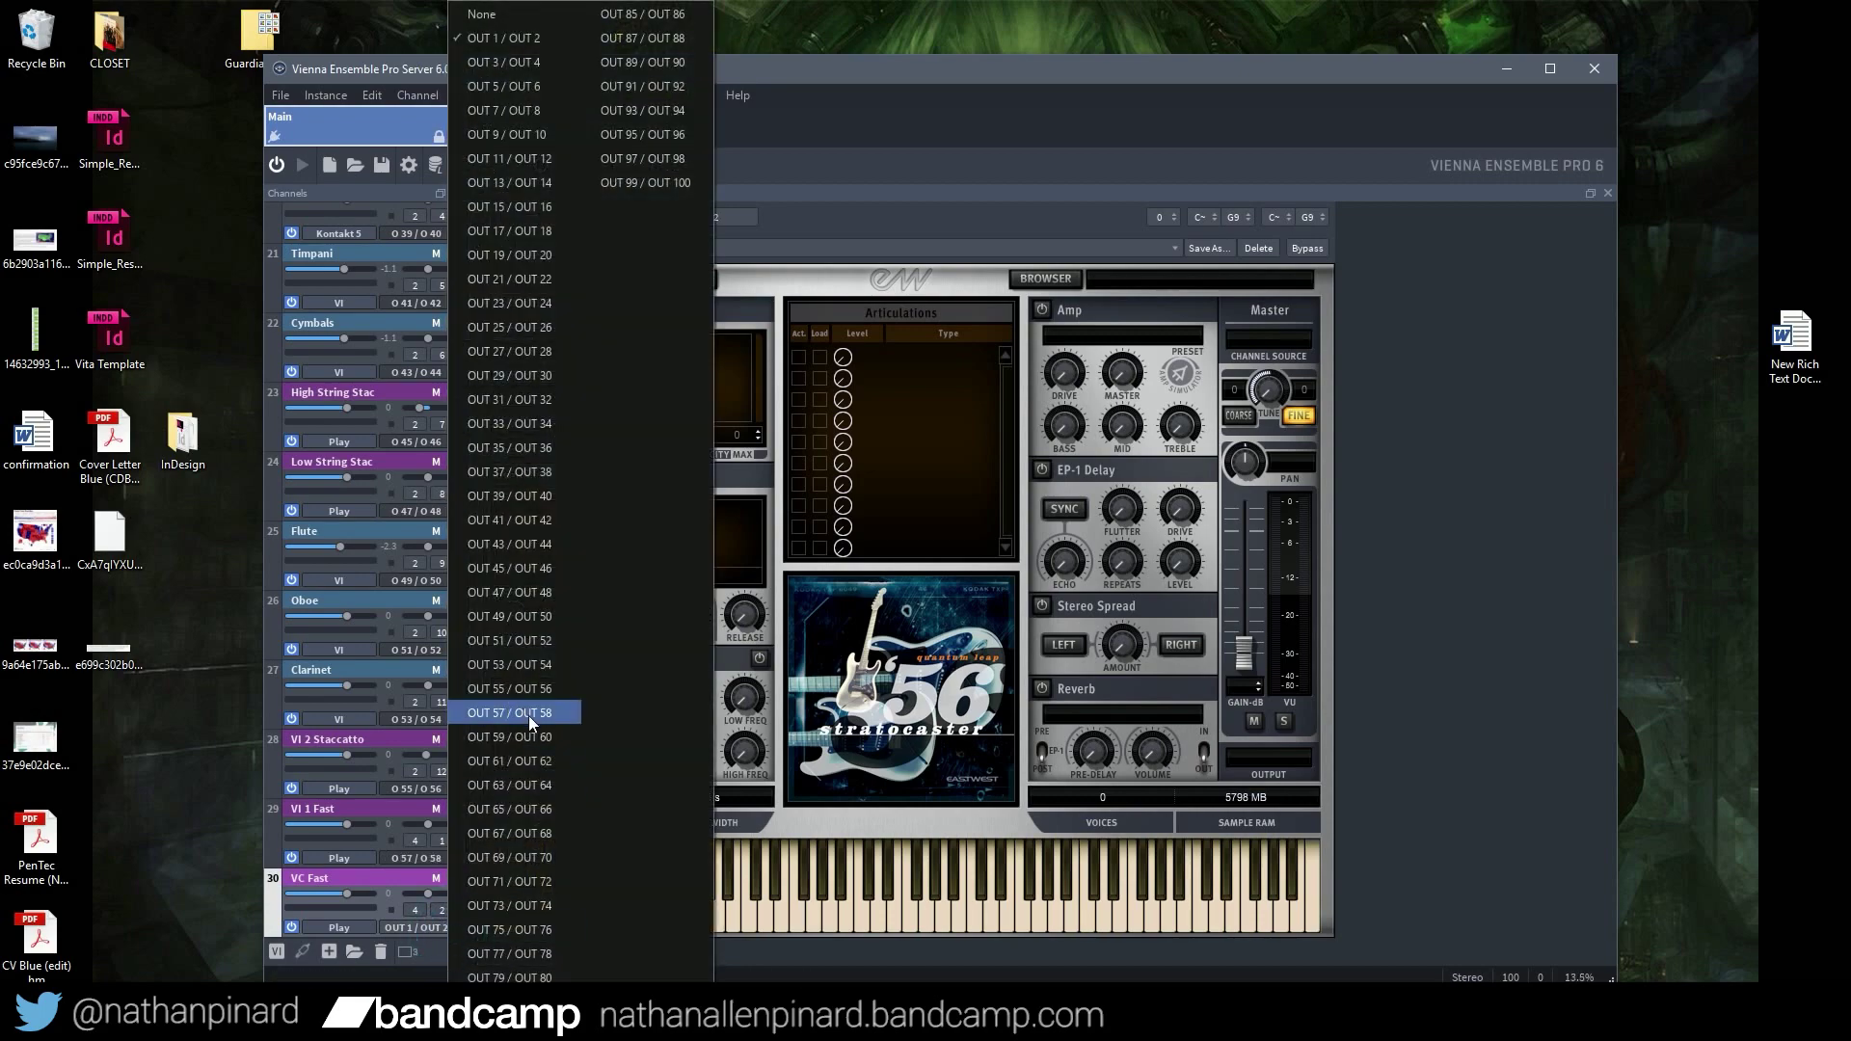
click(528, 737)
Switch to Studio One and enable outputs 57/58 and 59/60 of the Vienna Ensemble Pro instrument
key(alt+Tab)
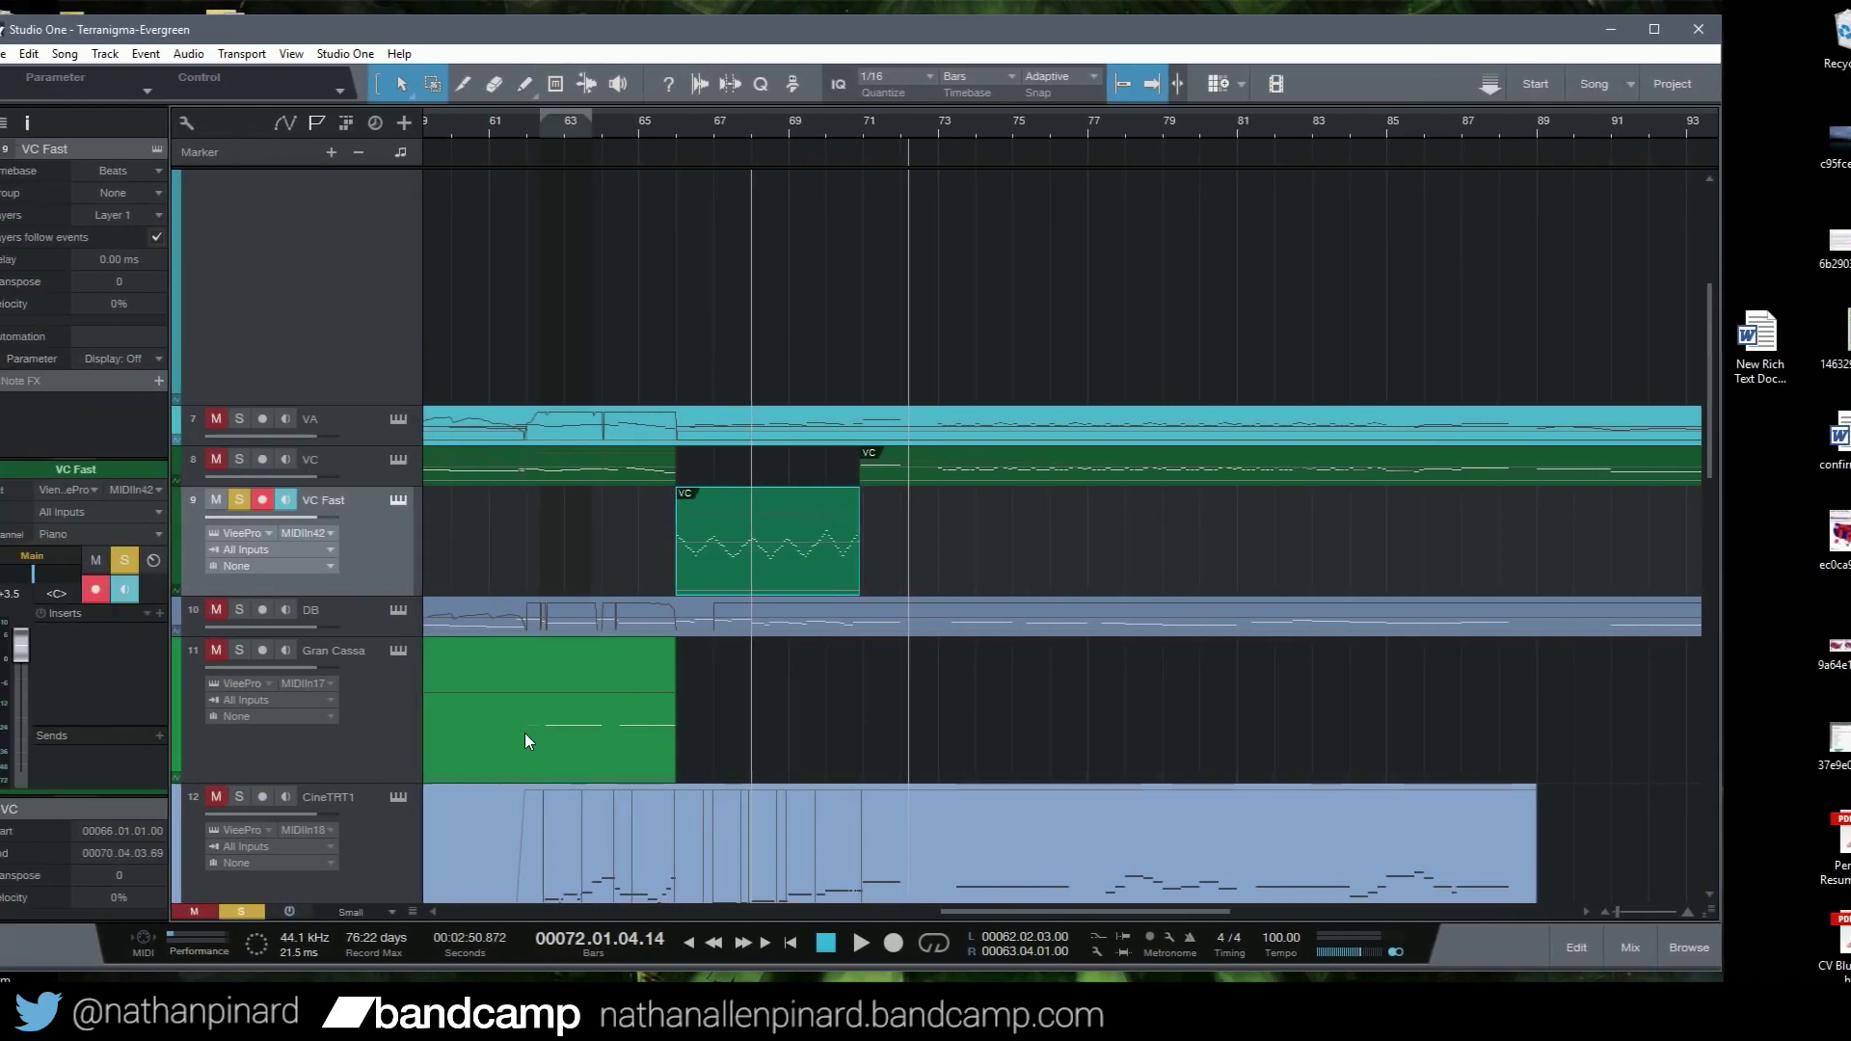
scroll(380, 349, up, 1)
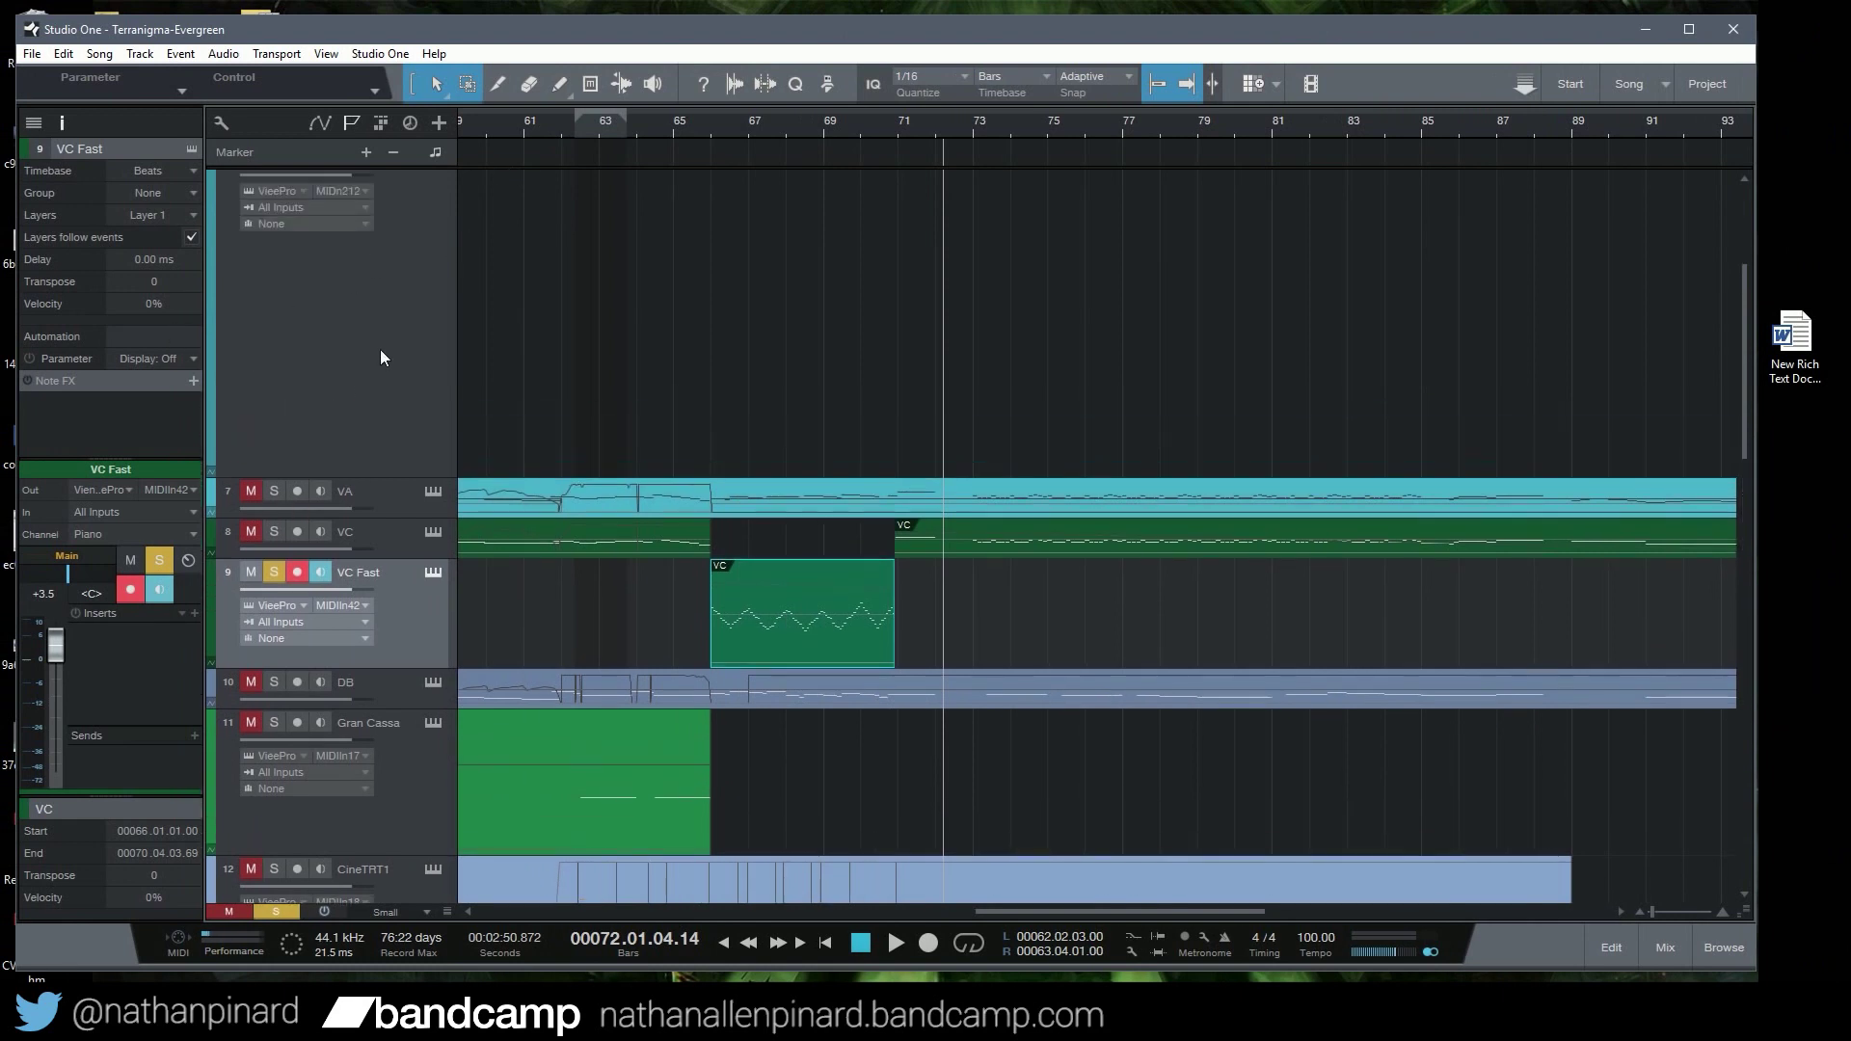
click(433, 572)
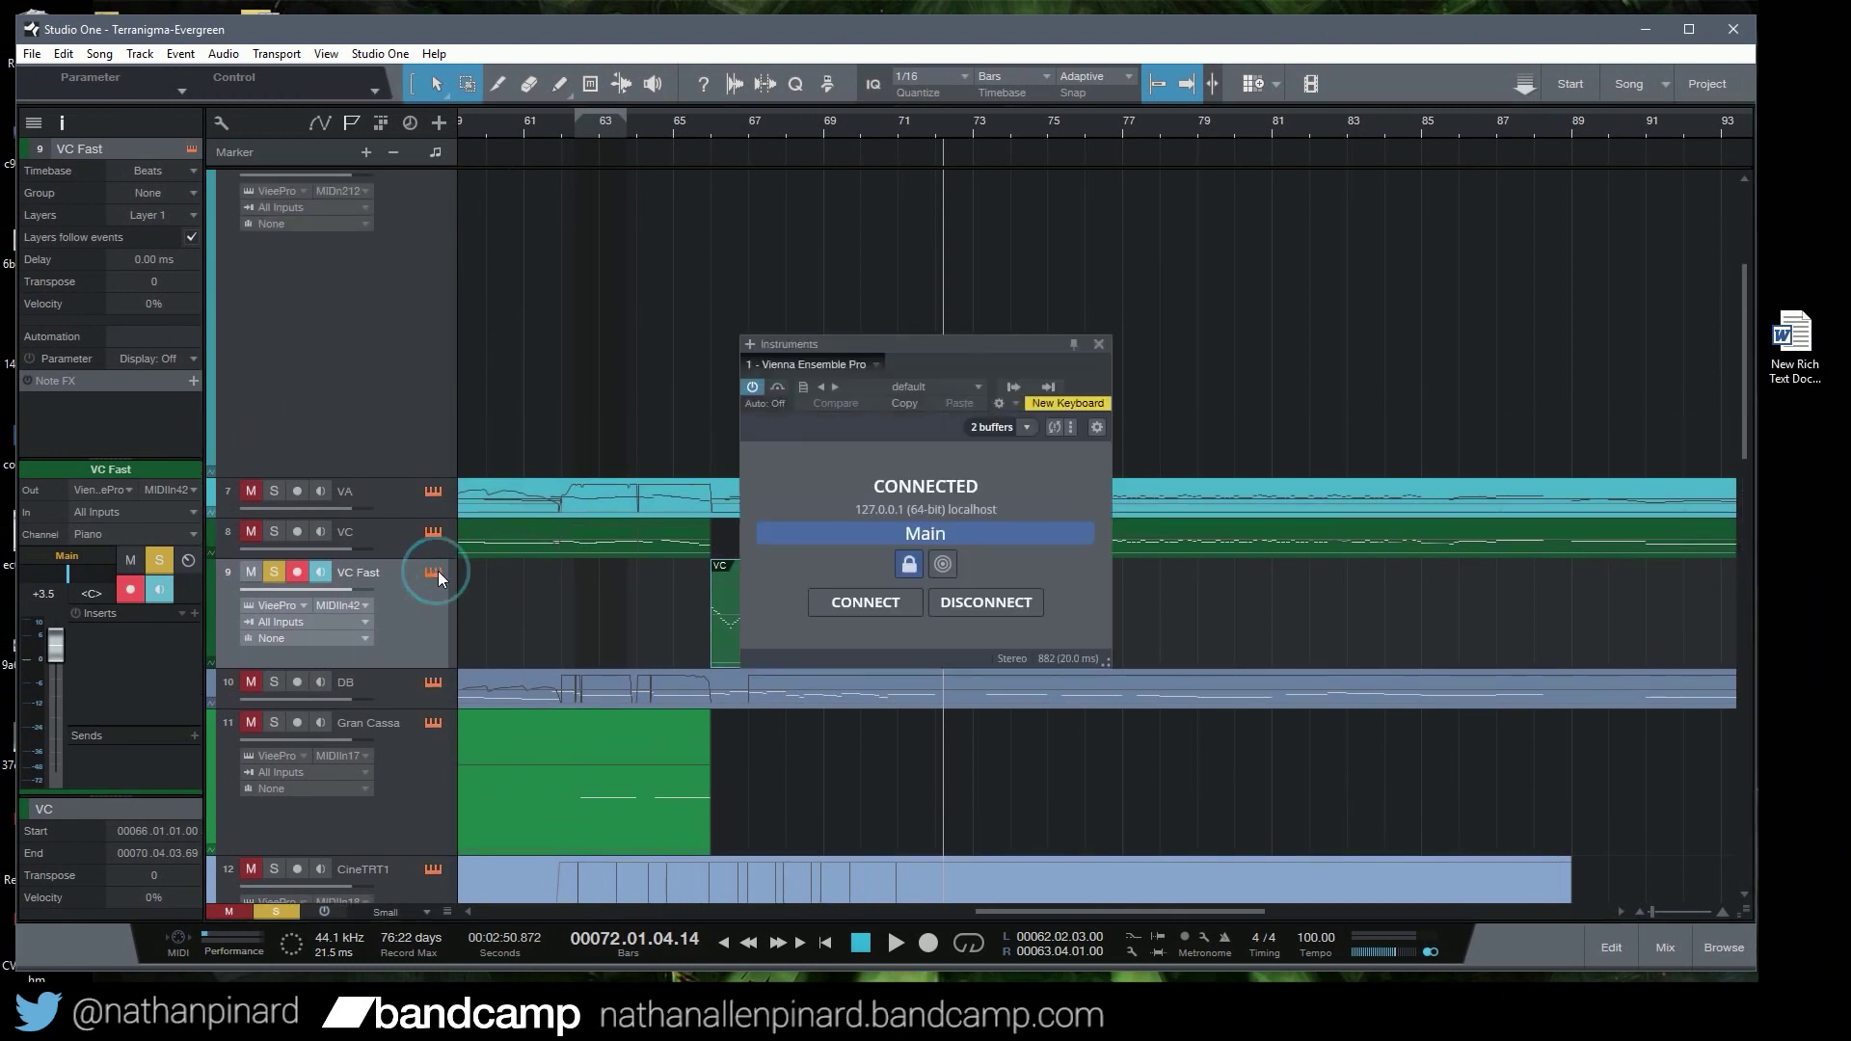
click(1014, 384)
scroll(1090, 749, down, 6)
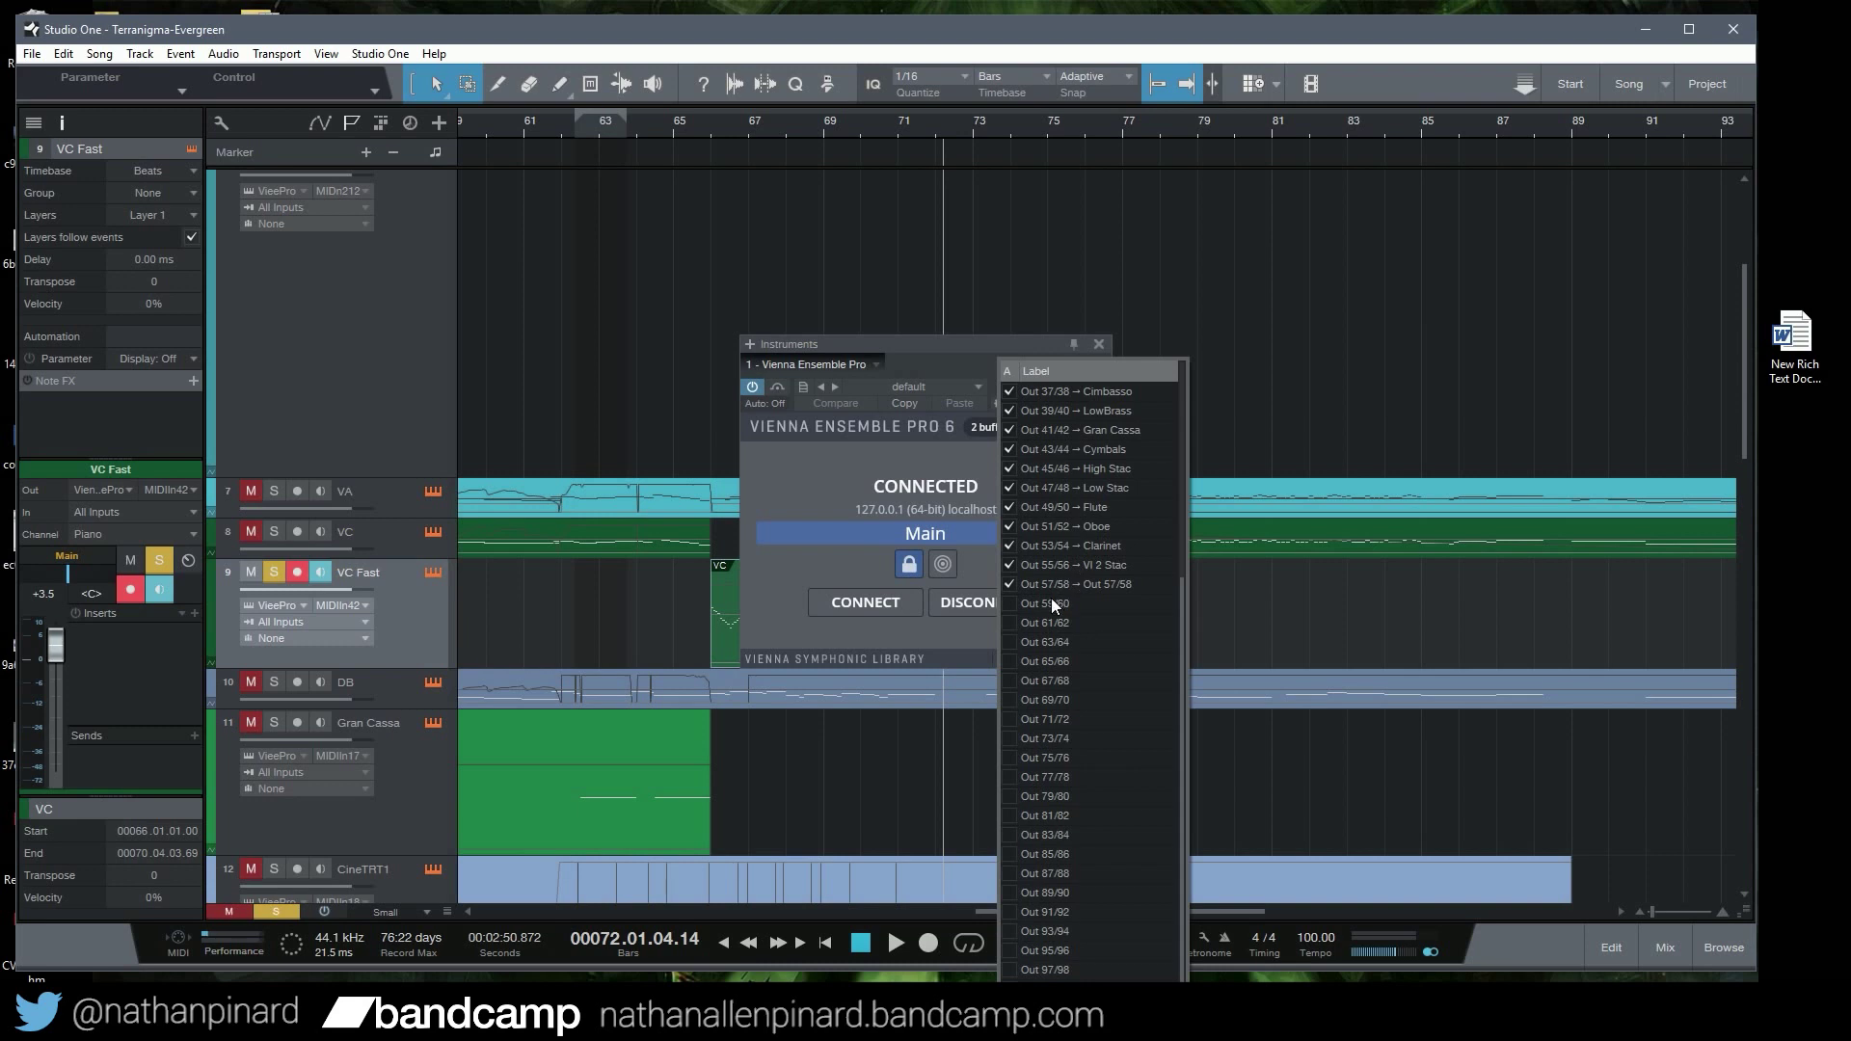
click(1012, 603)
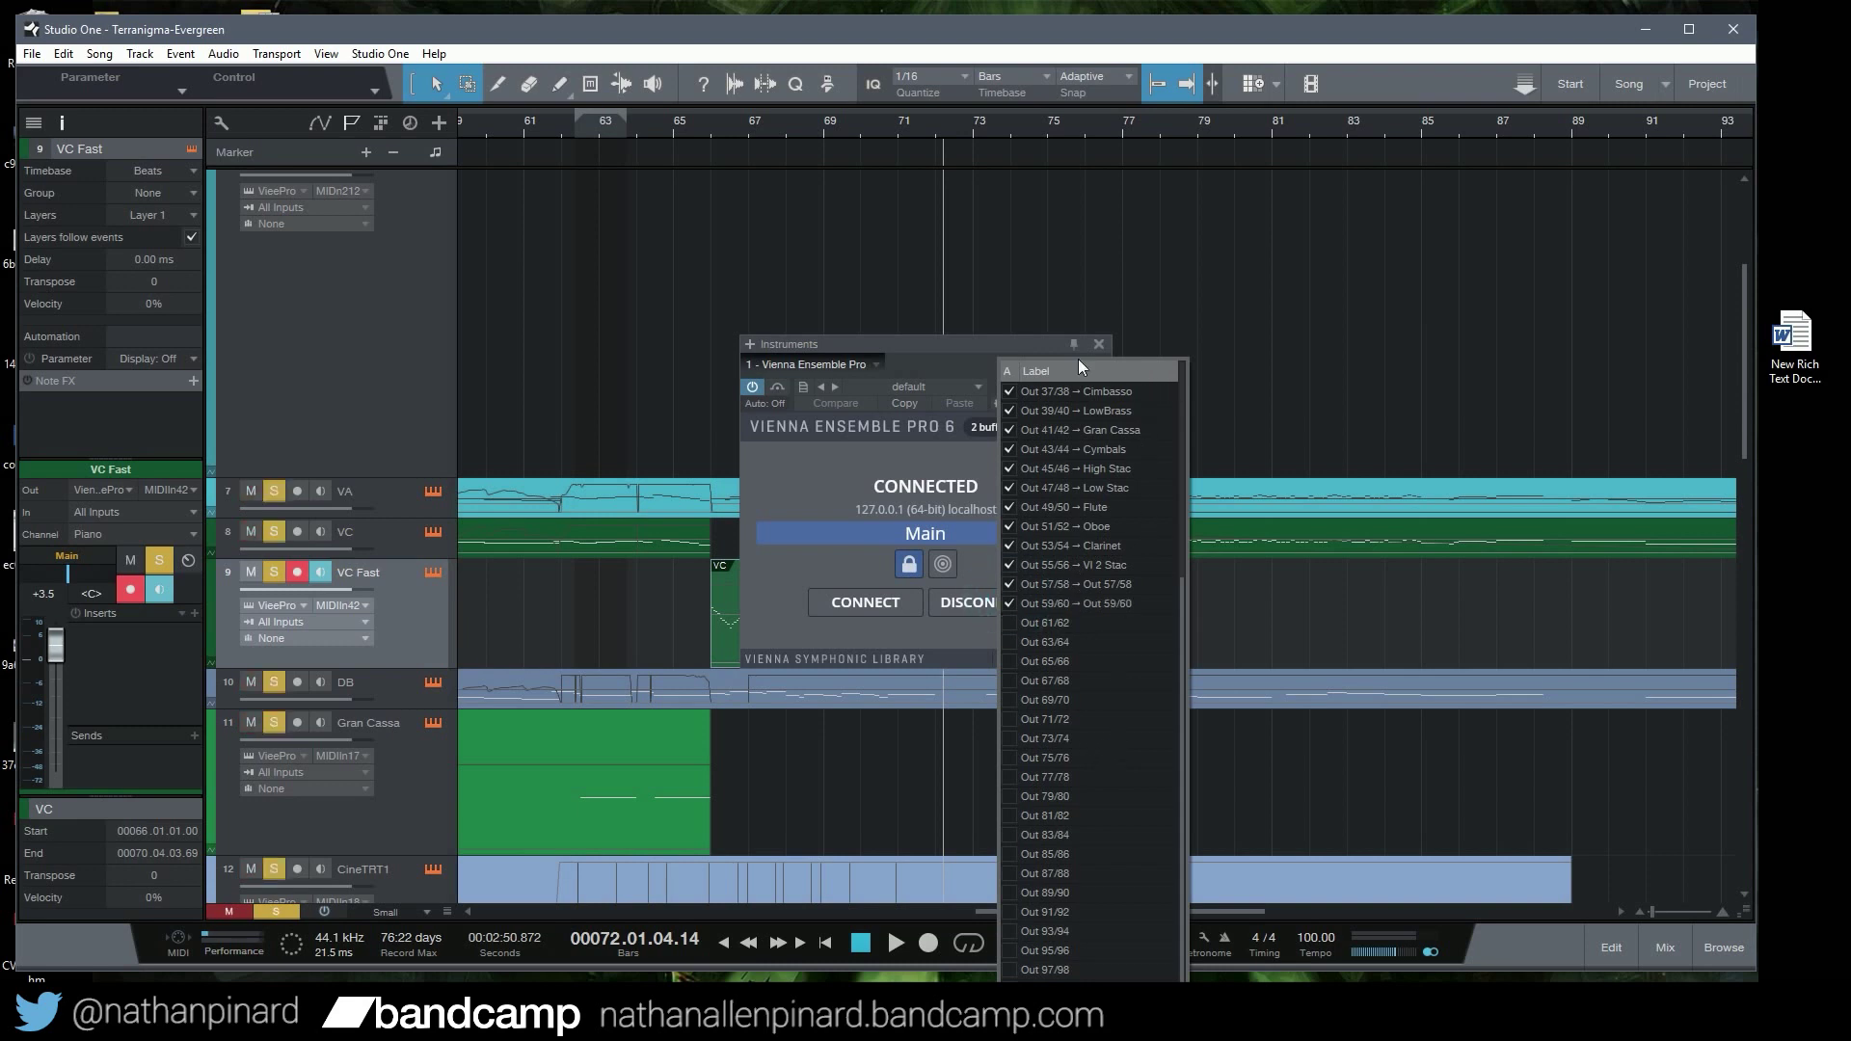
Rename the Out 57/58 mixer channel VI 1 Fast and the Out 59/60 channel VC Fast
click(1136, 352)
click(1098, 345)
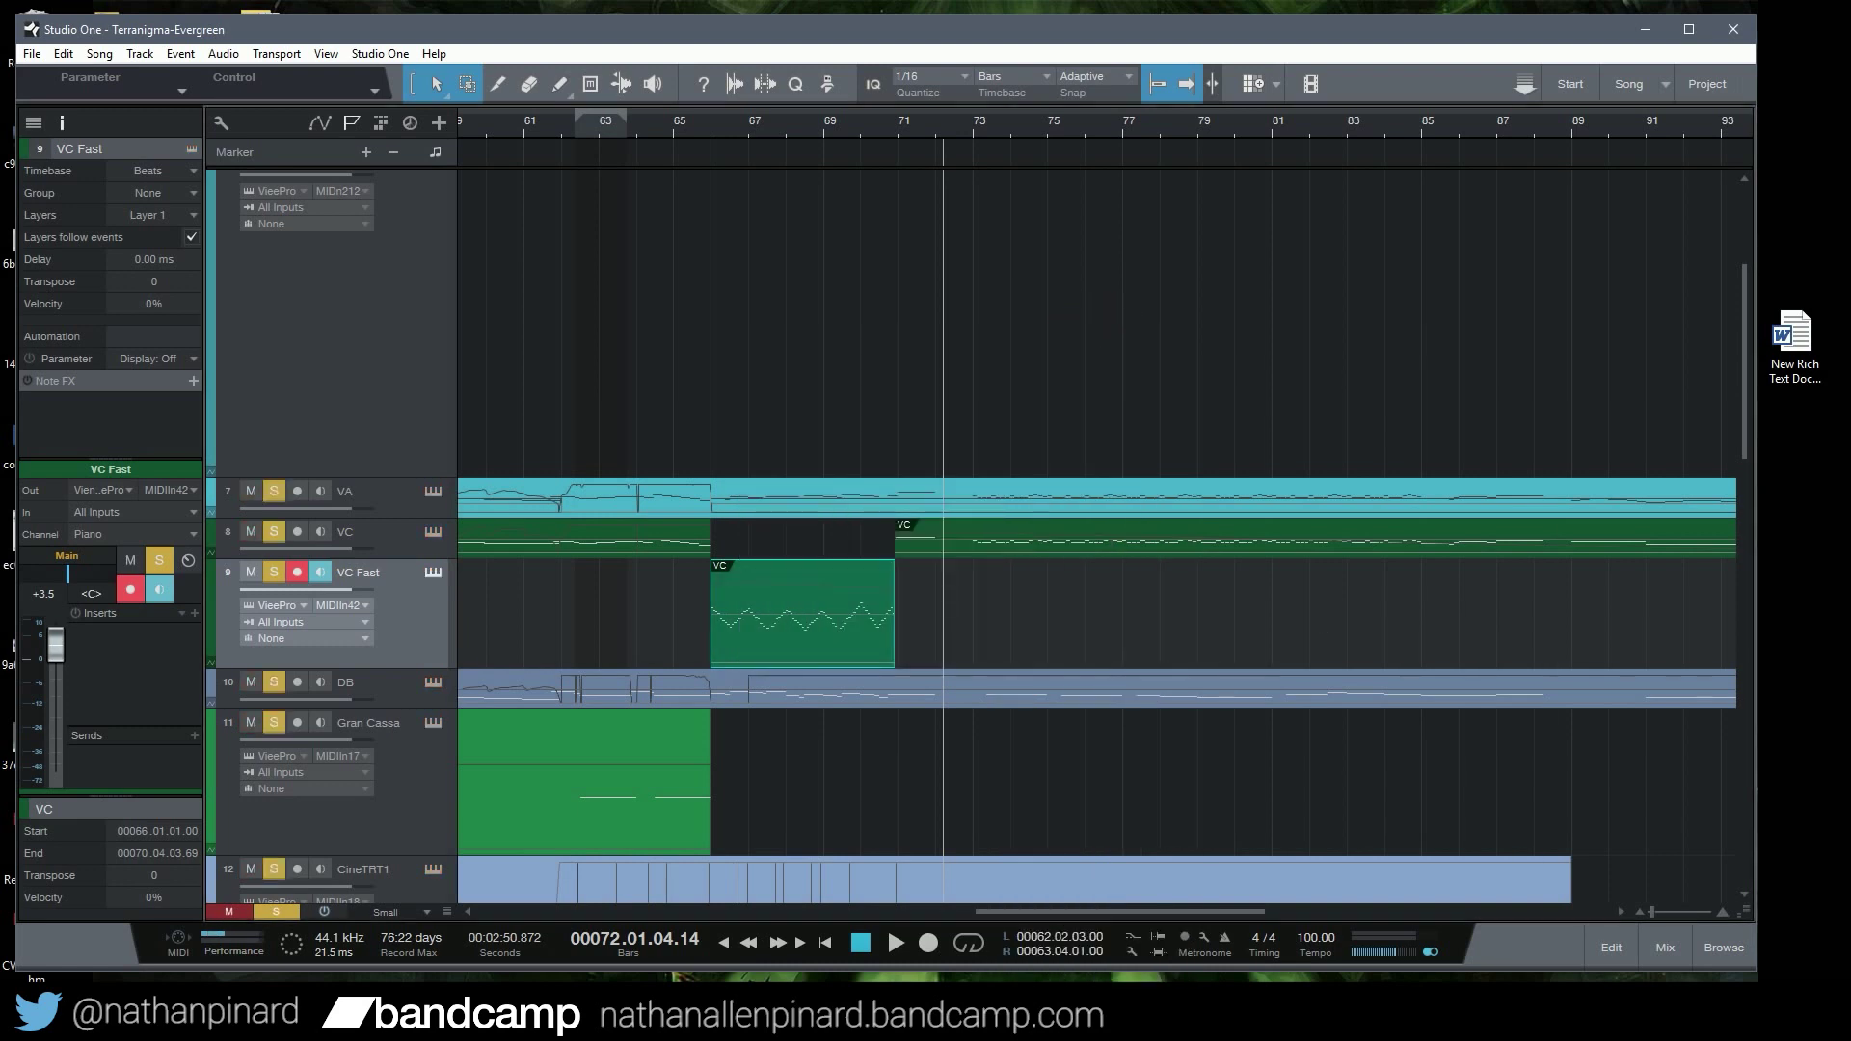
click(1662, 949)
drag(962, 914, 1558, 920)
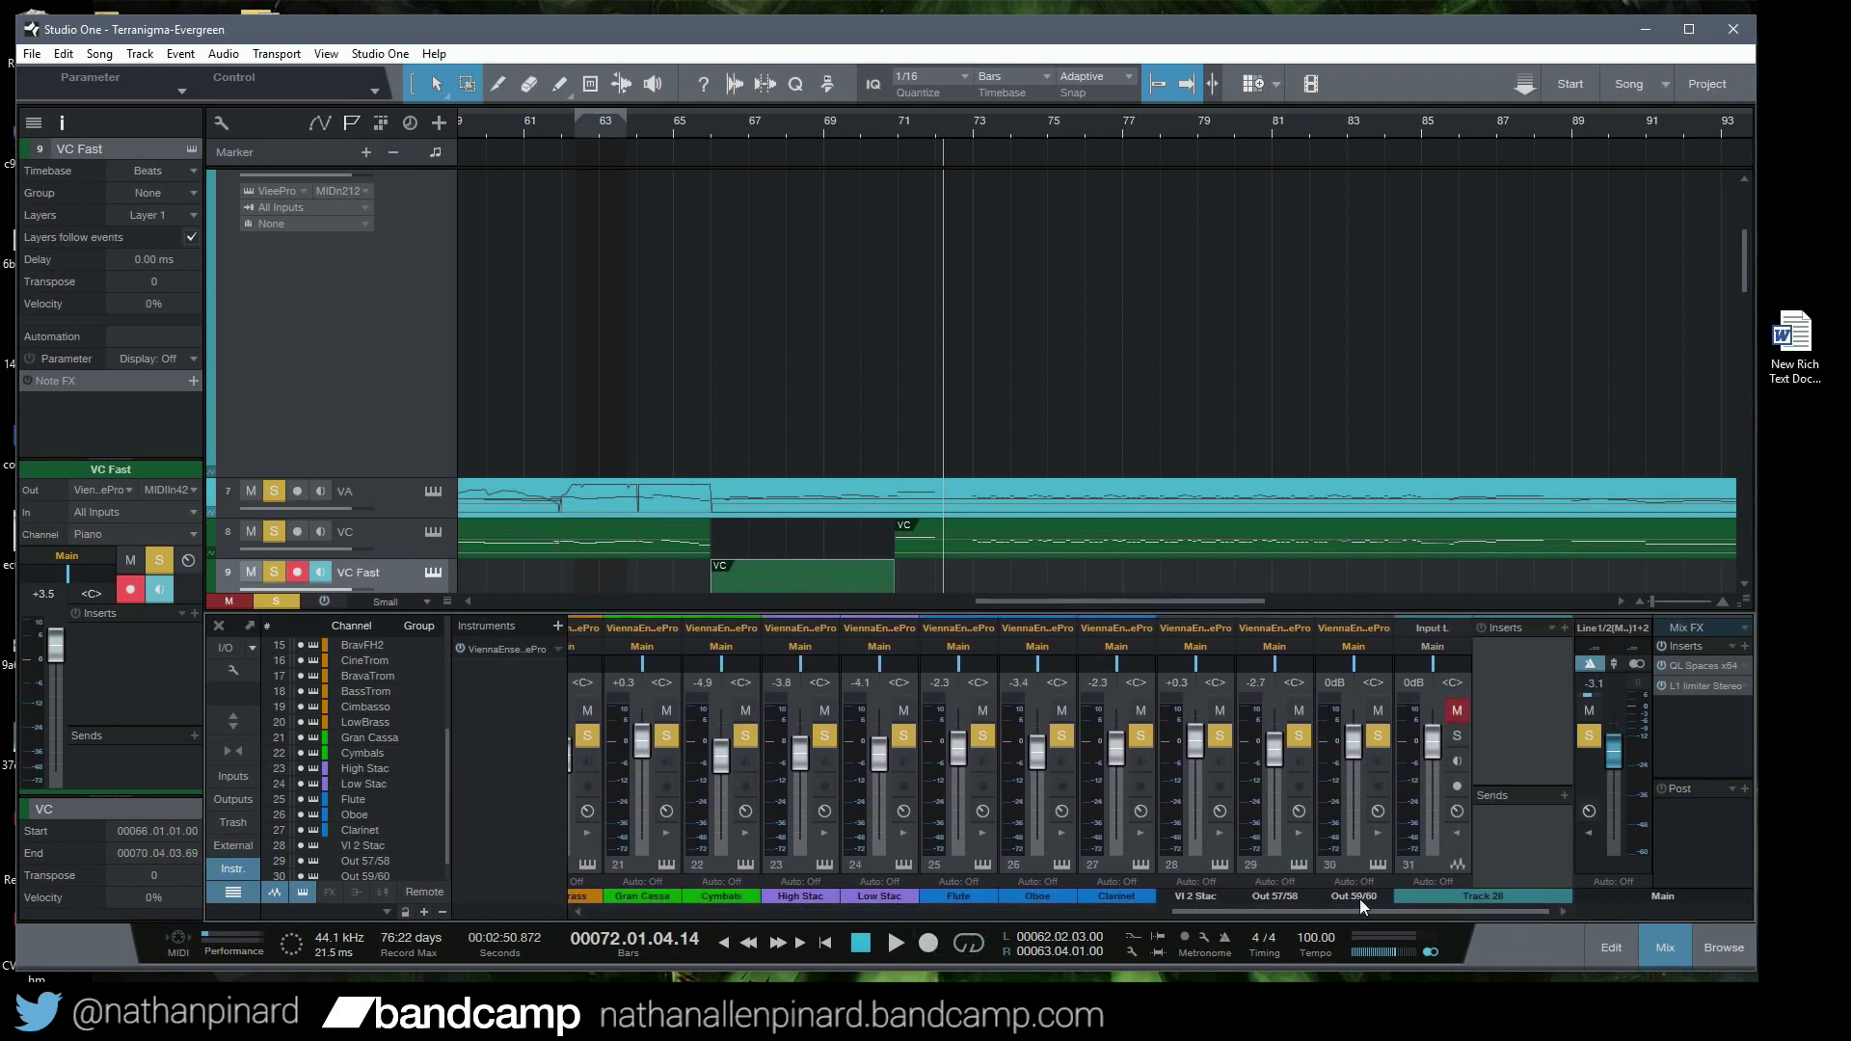
double_click(1279, 899)
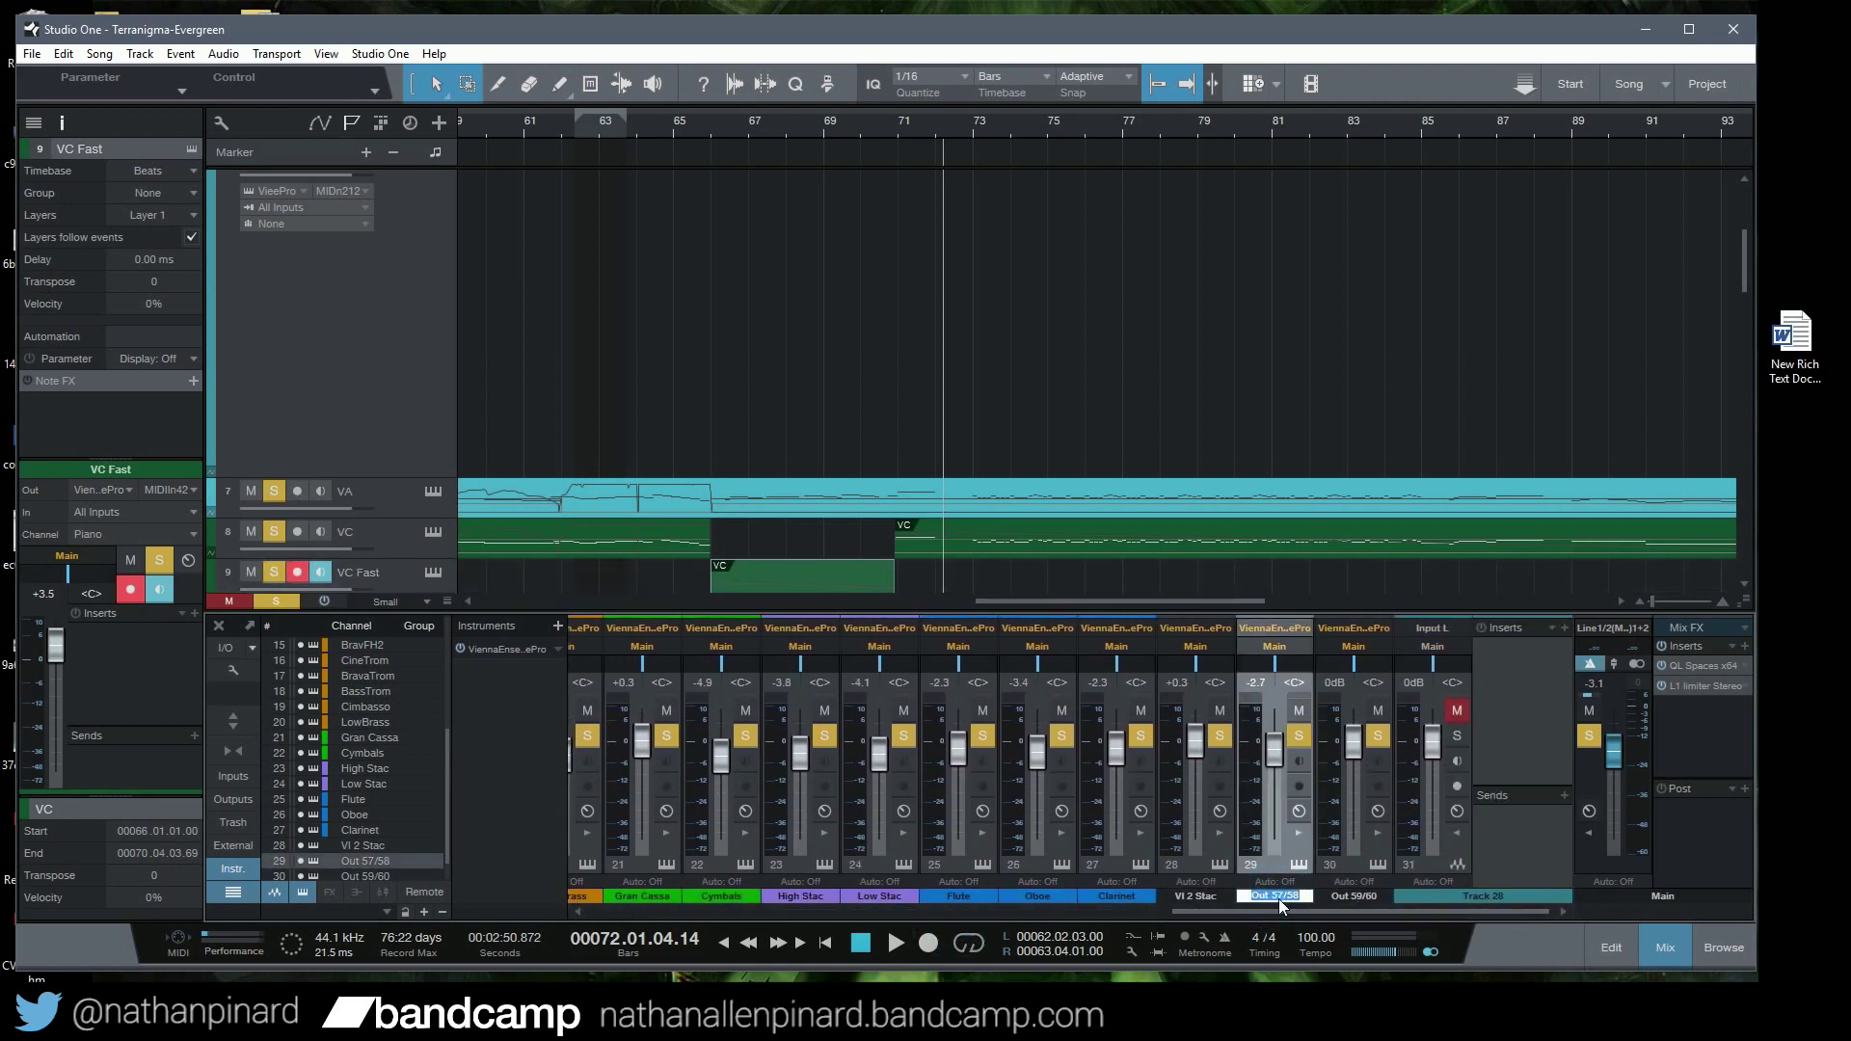
text(VI 1 Fast)
double_click(1344, 897)
text(VC Fast)
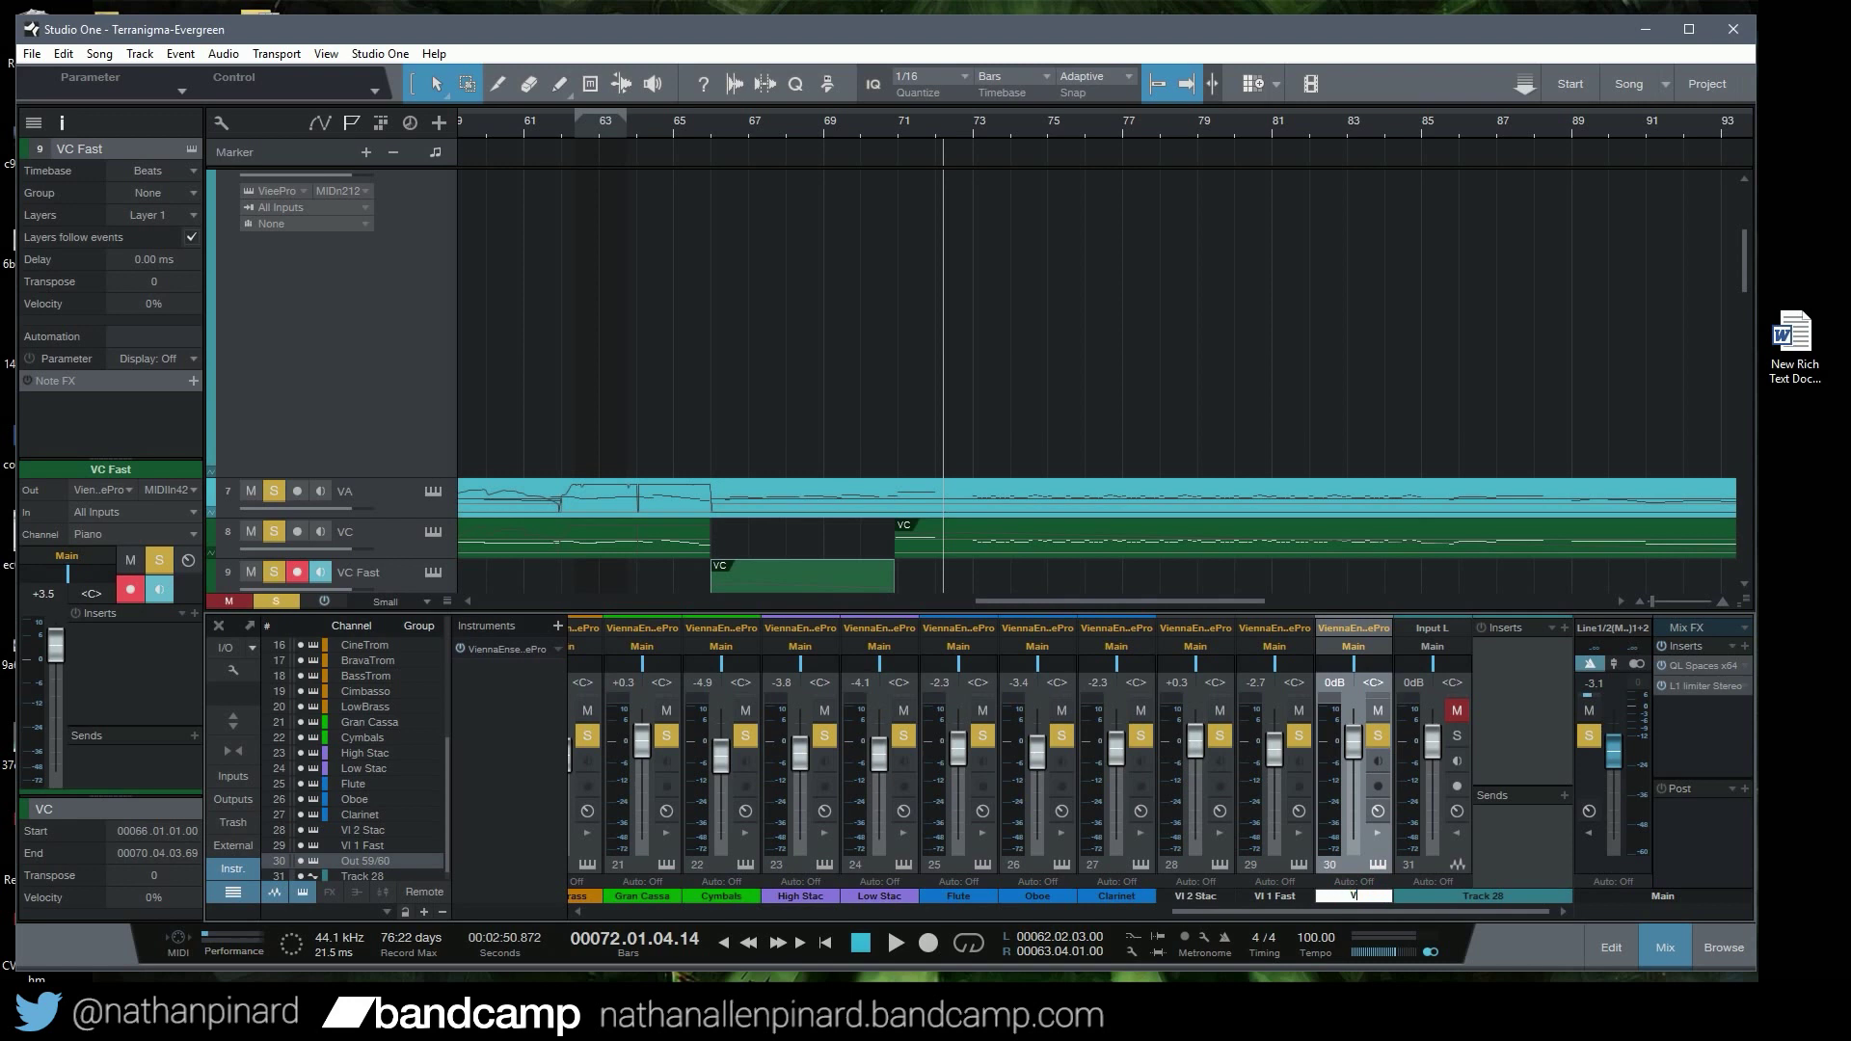
key(Return)
drag(1360, 912, 1473, 922)
click(1661, 947)
scroll(618, 567, down, 5)
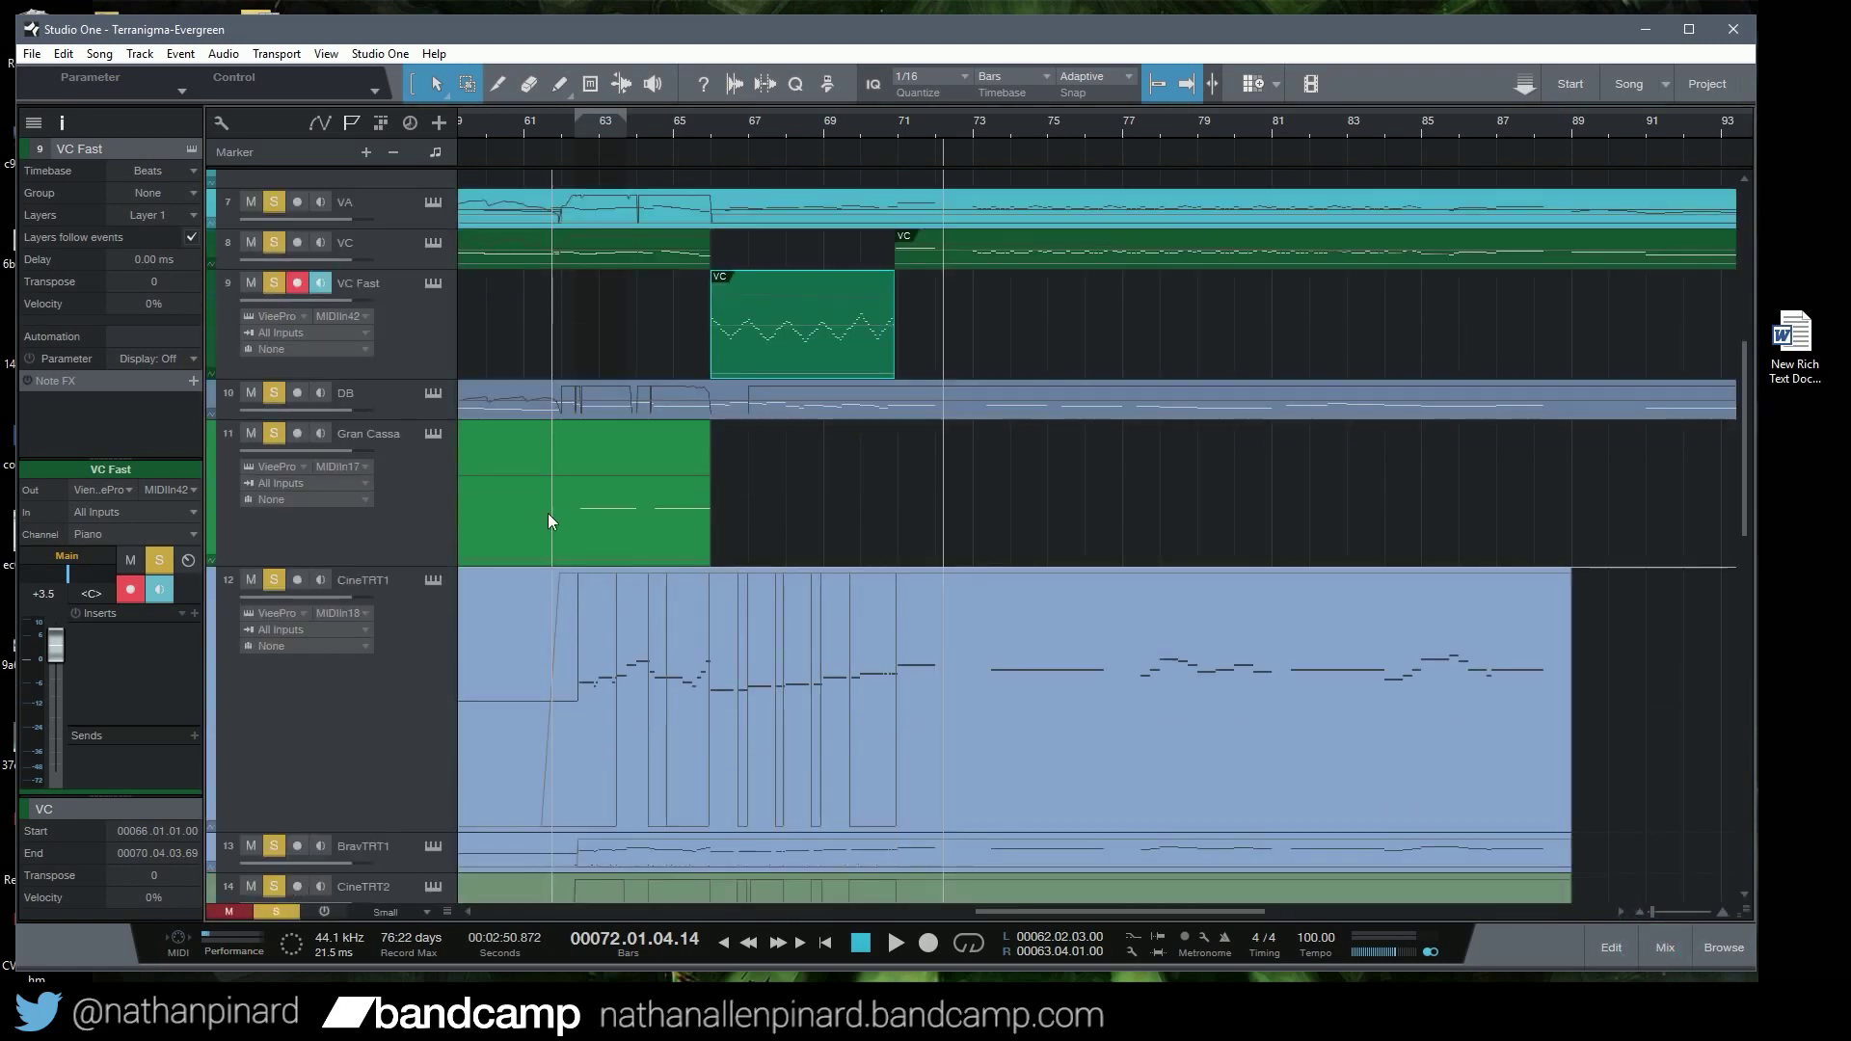
scroll(549, 520, down, 4)
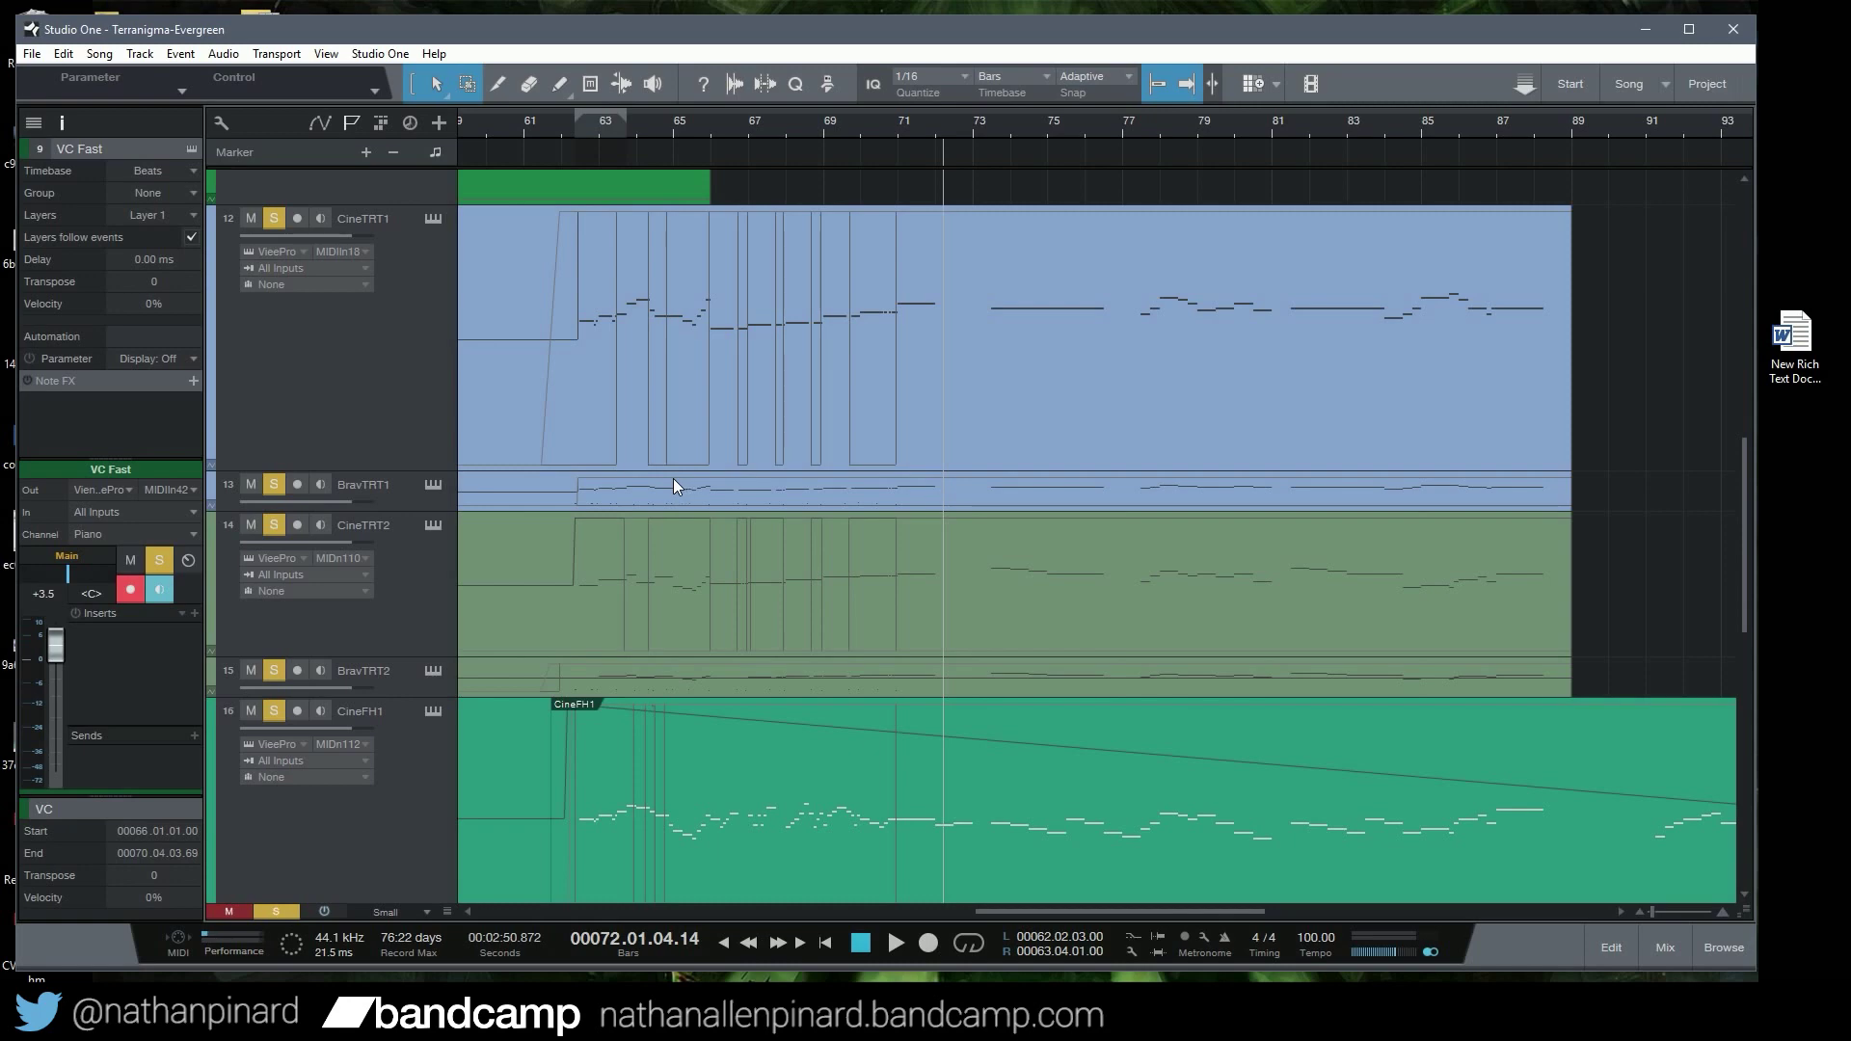
scroll(772, 641, up, 10)
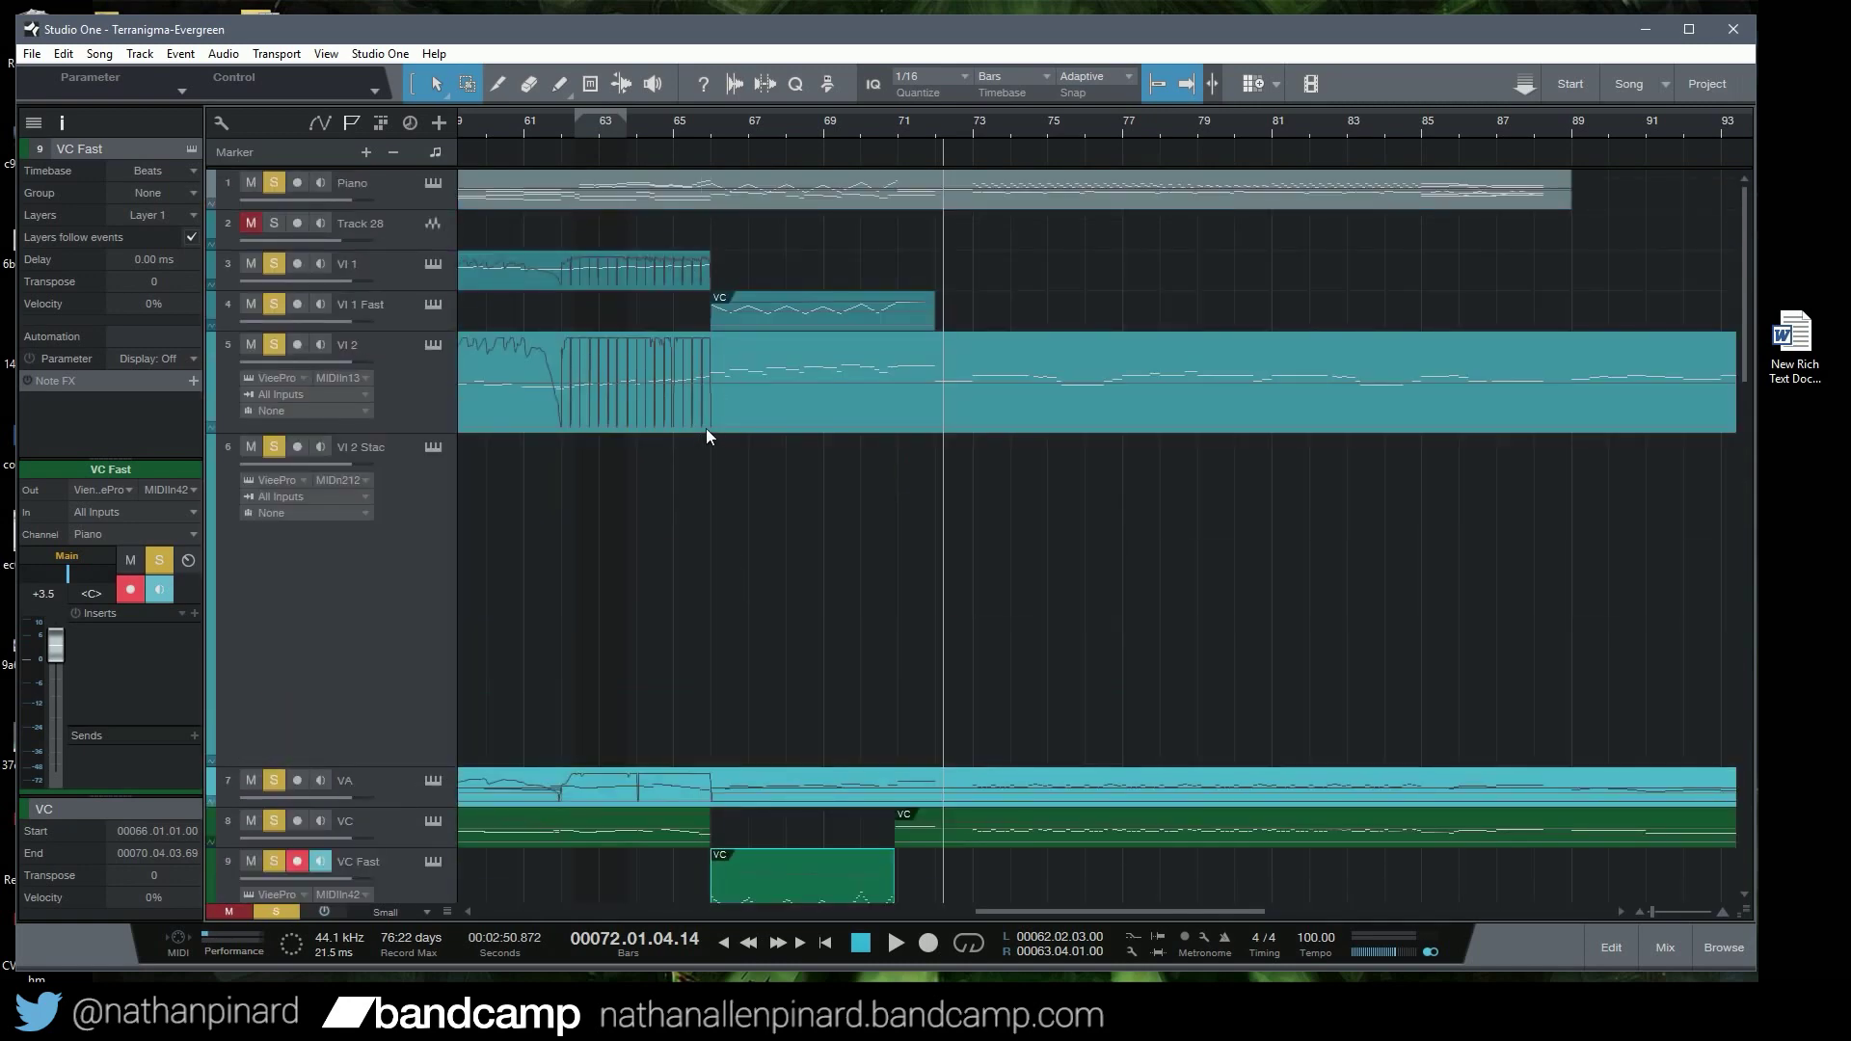
scroll(794, 557, down, 5)
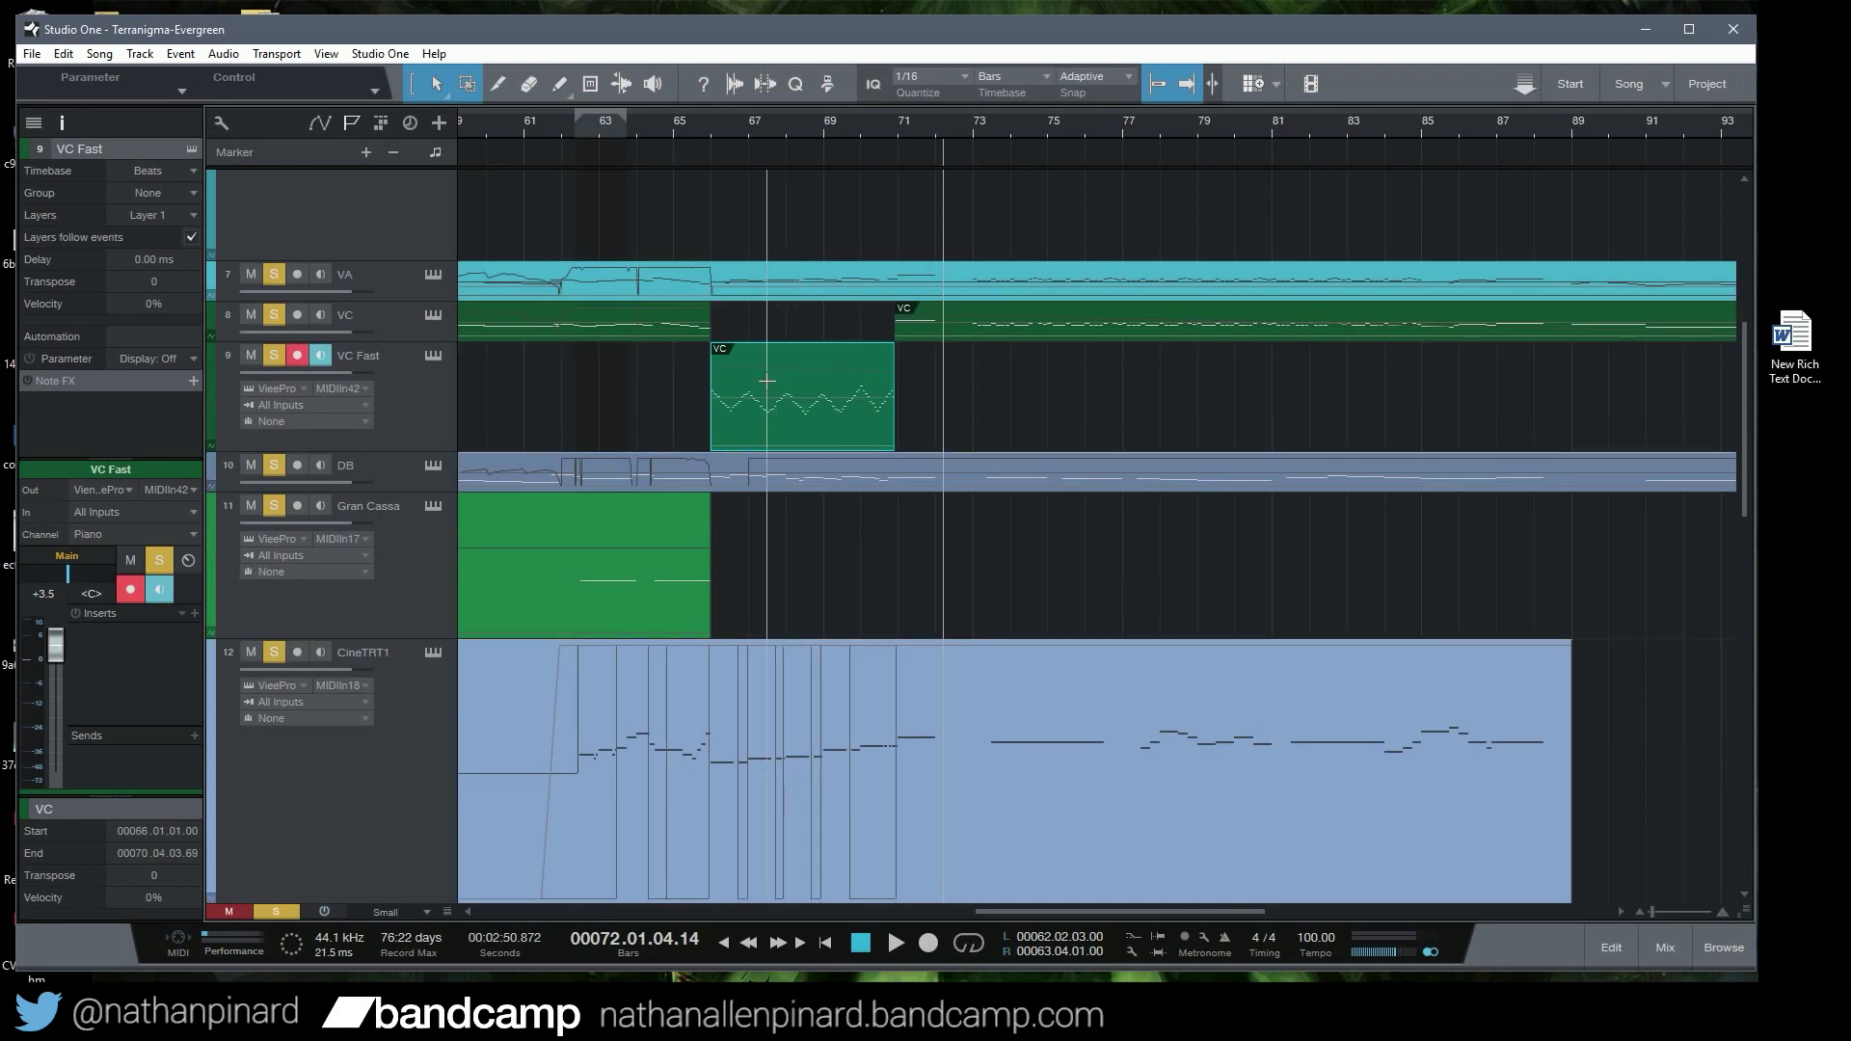
scroll(762, 363, up, 5)
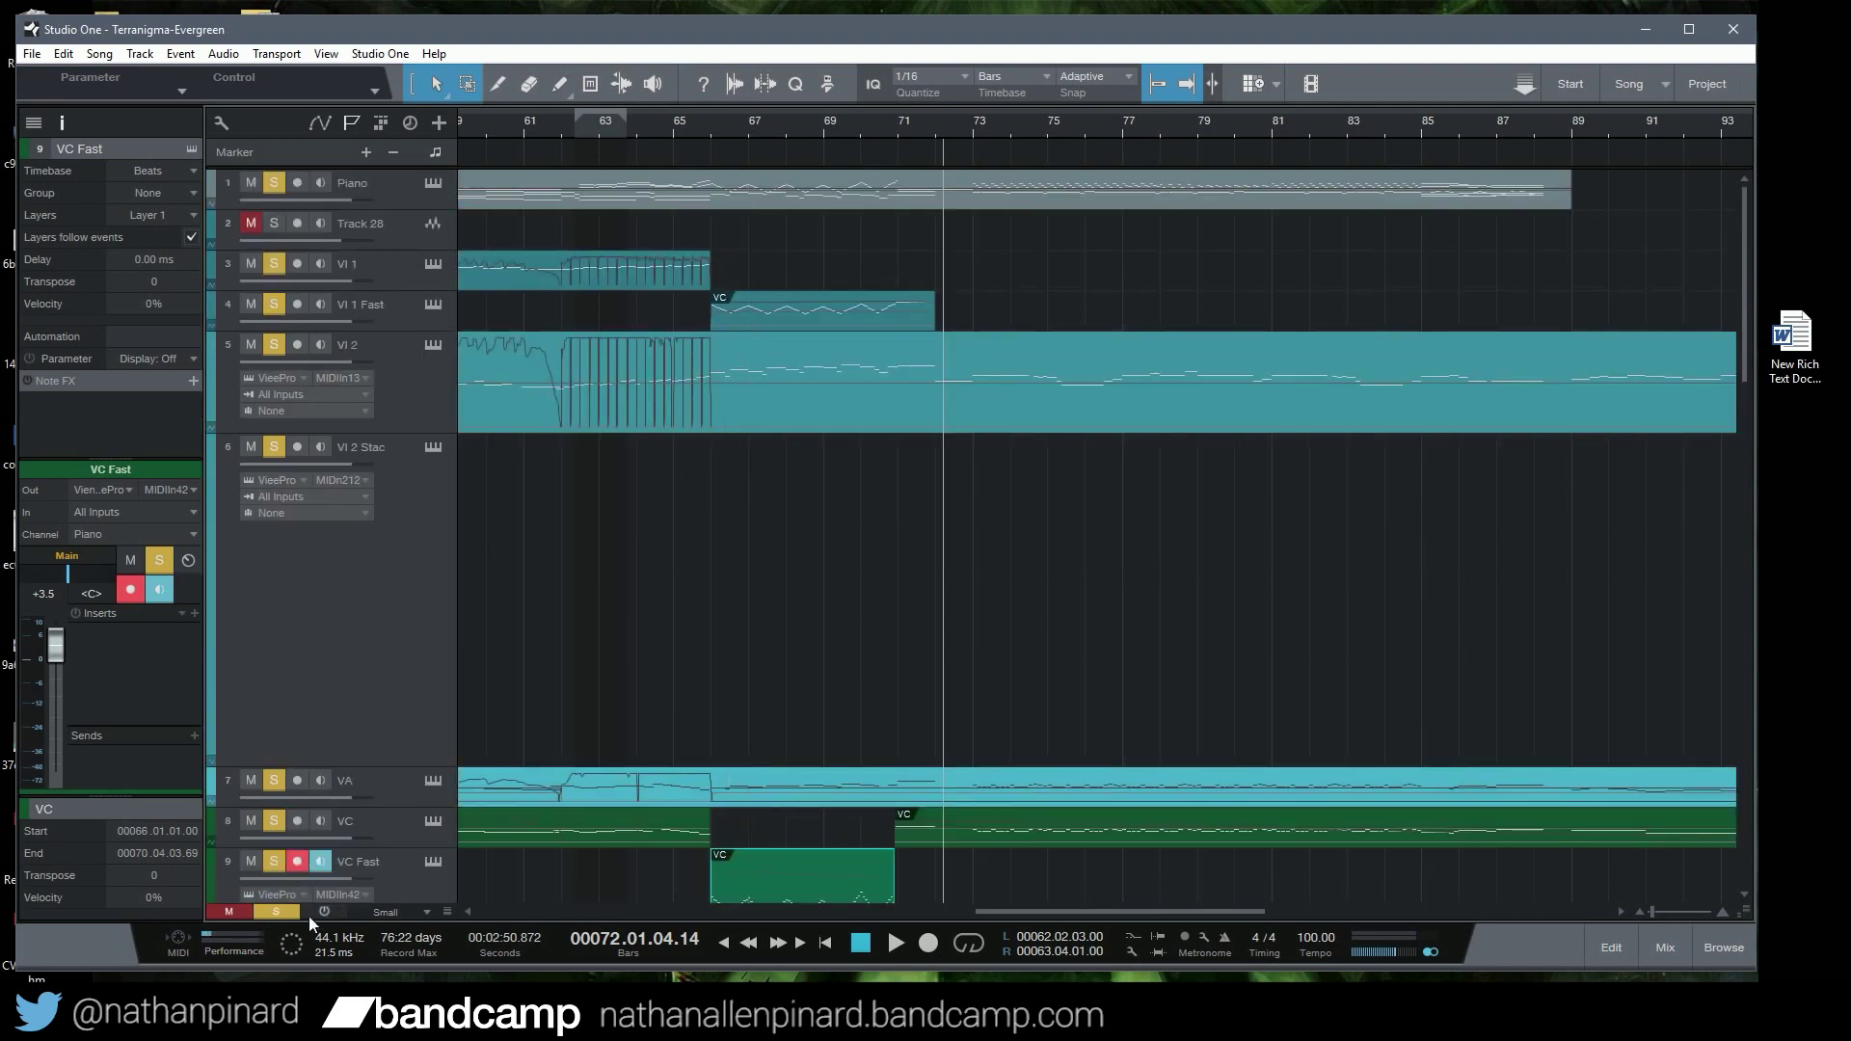
Solo only the VI 1 Fast track and play the song looped from bar 66 to bar 72
click(289, 910)
click(276, 305)
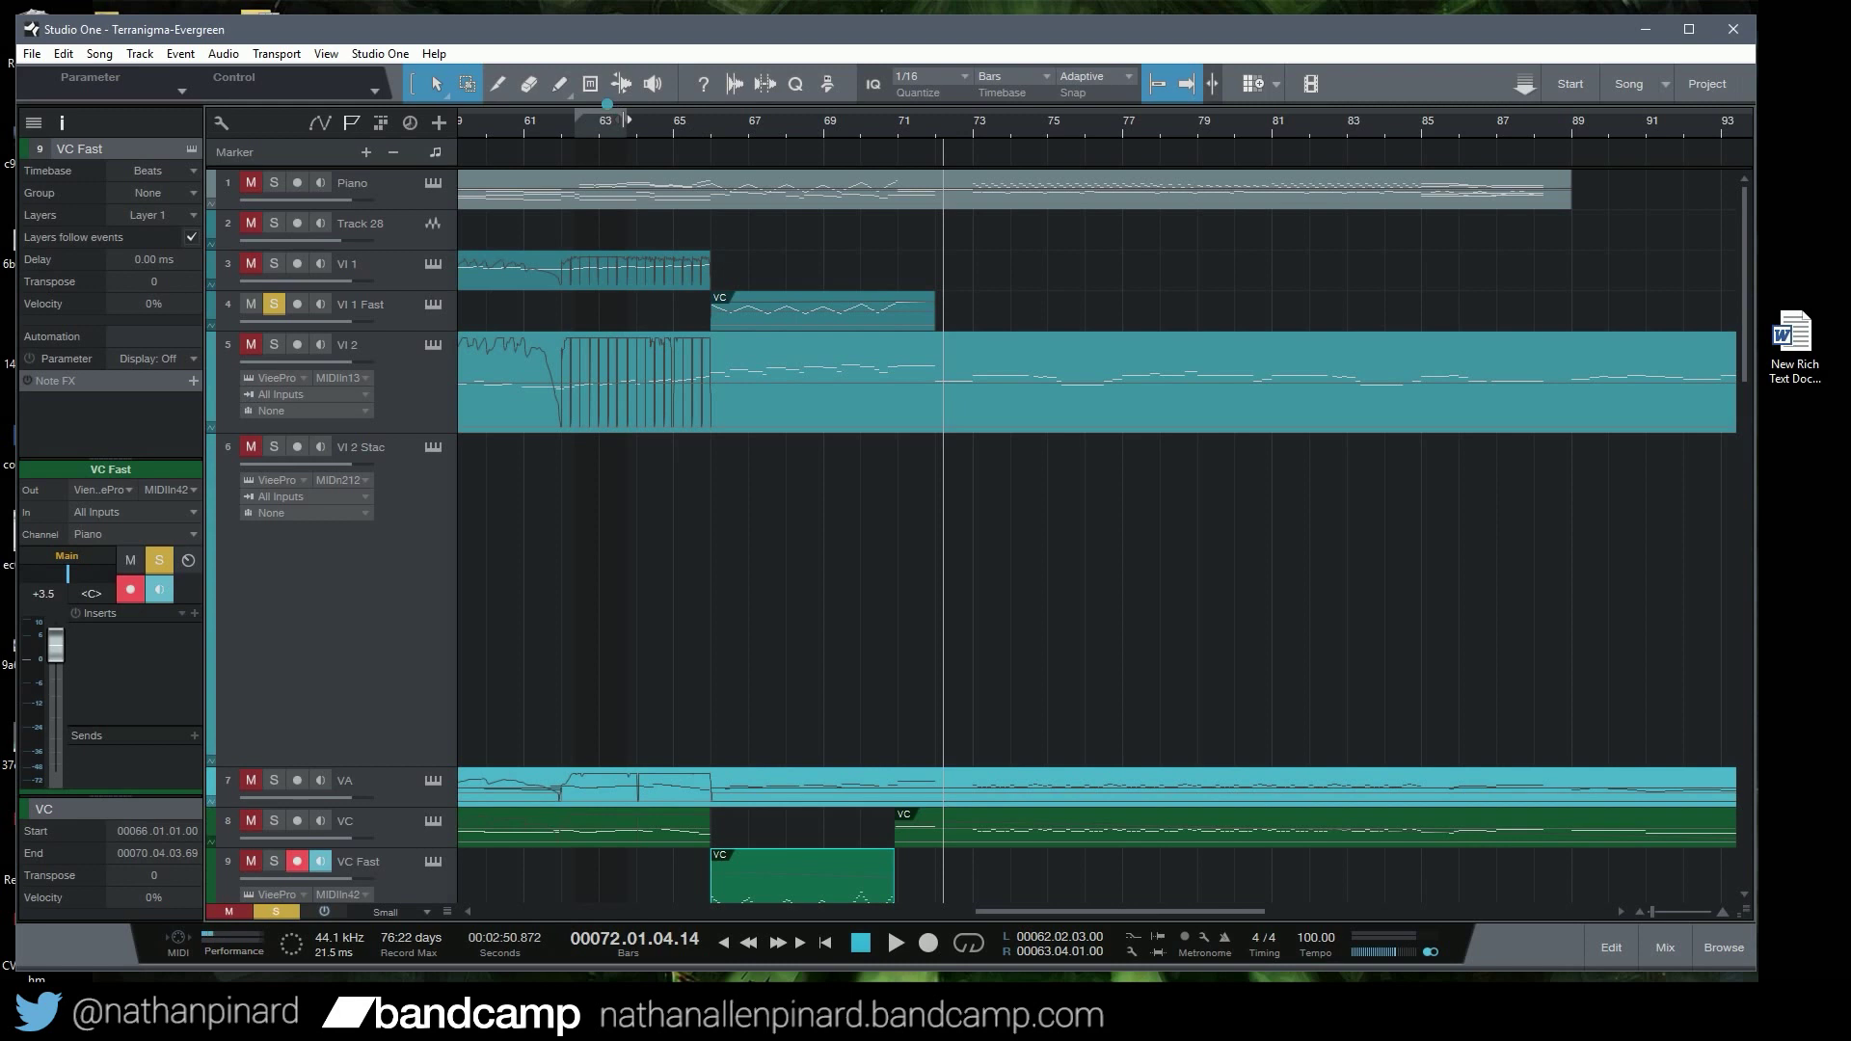
drag(628, 120, 934, 120)
drag(577, 122, 705, 137)
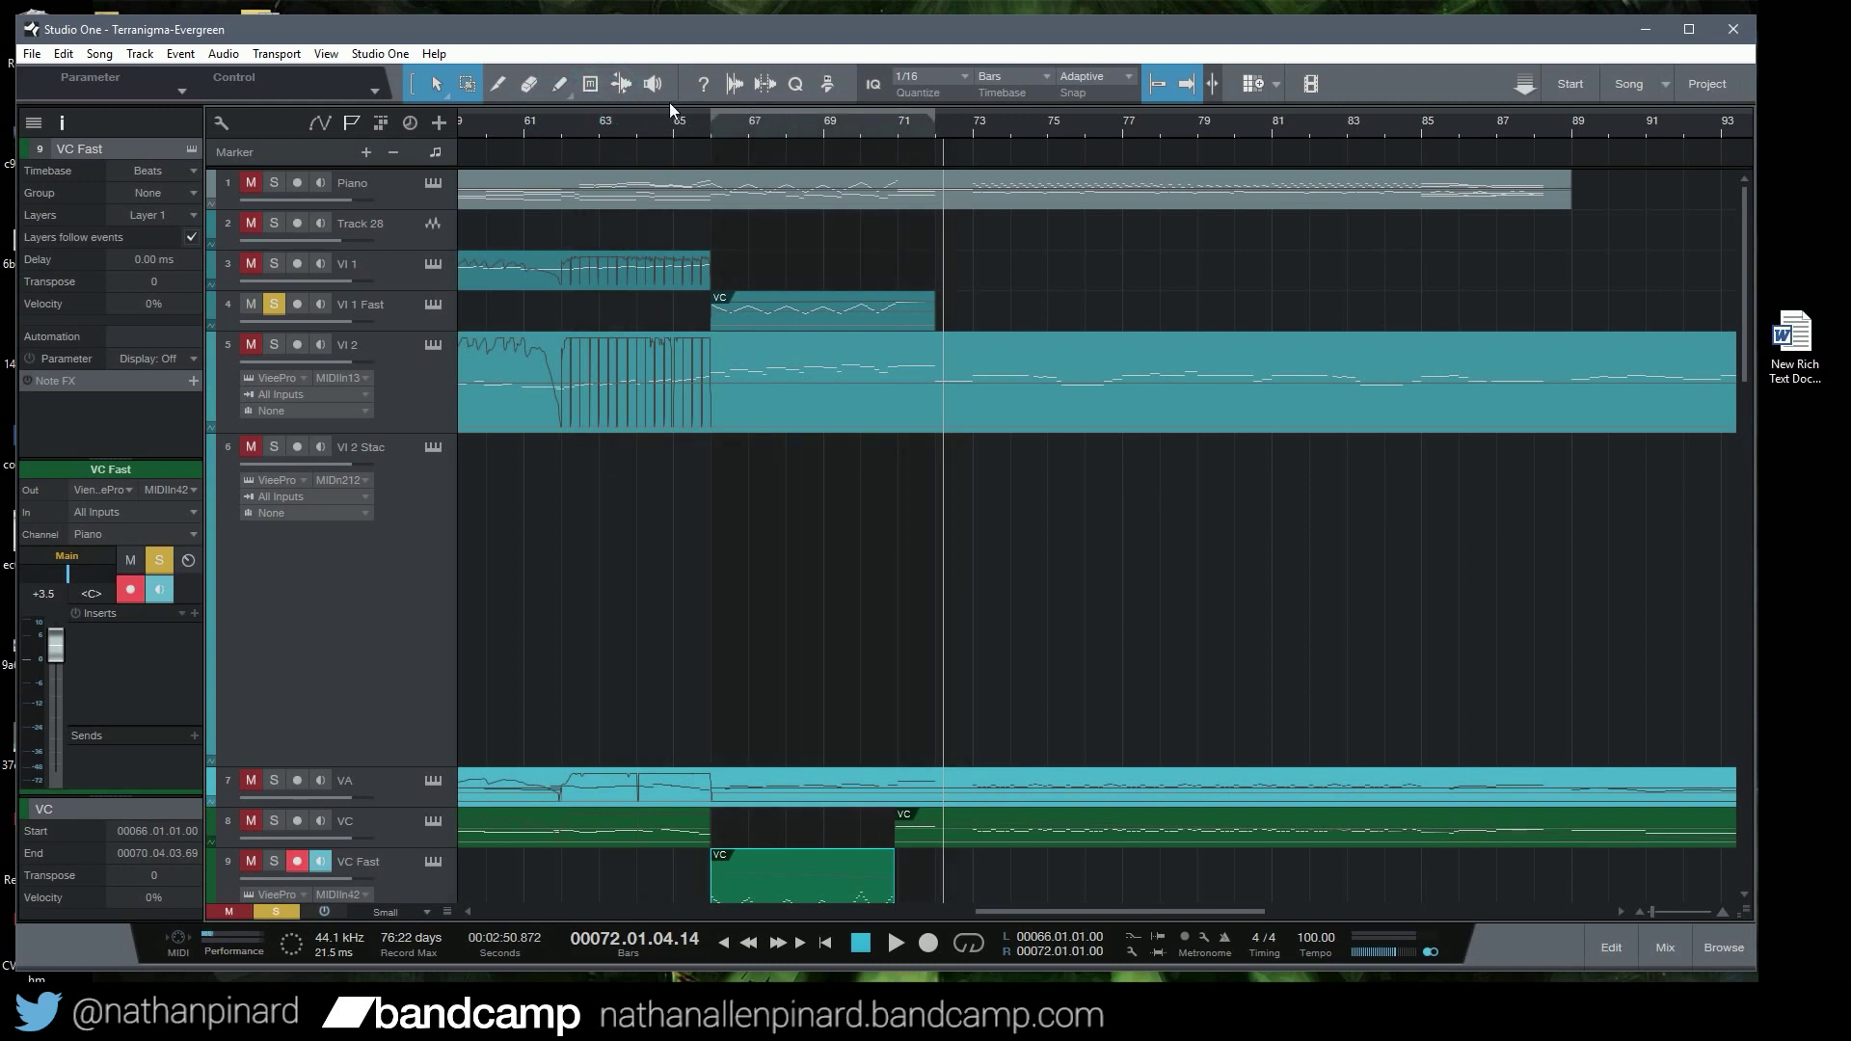
click(799, 136)
click(694, 125)
key(space)
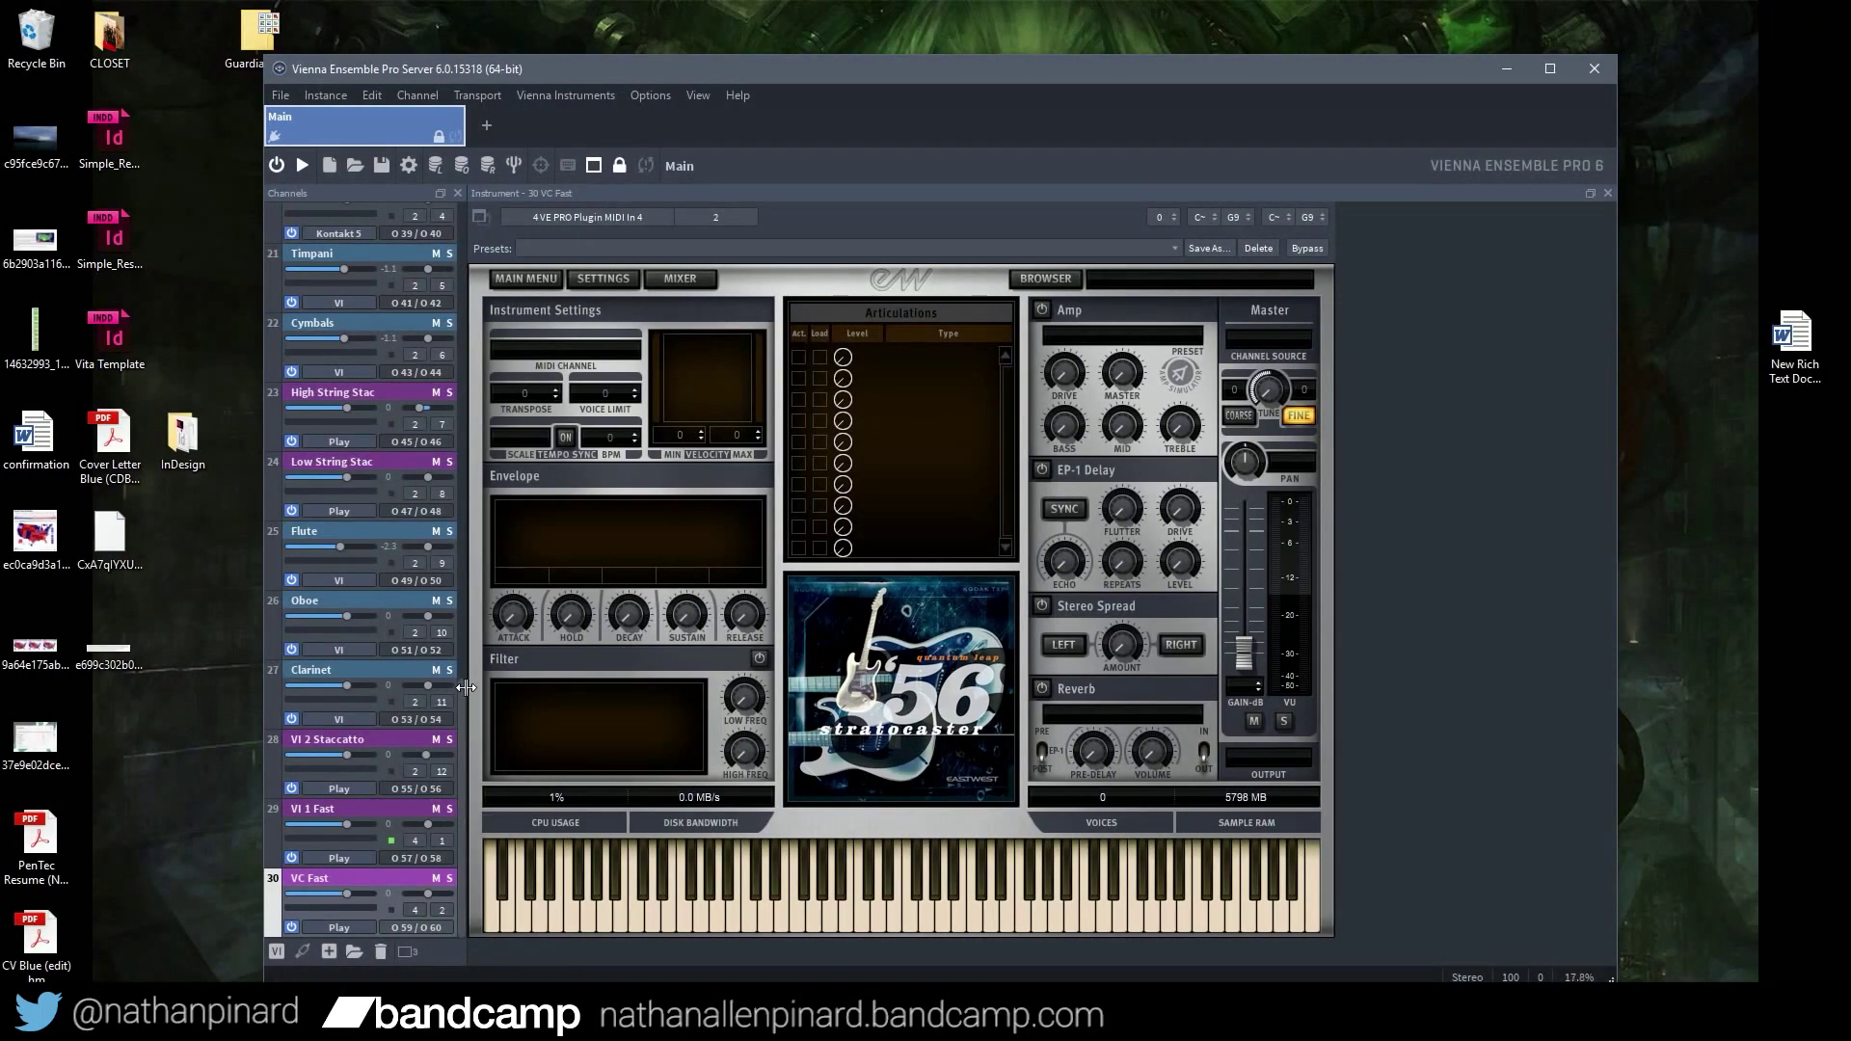
Switch to Vienna Ensemble Pro, load 1st Violins Marc Leg Slur Ni from 09 Legato Slur + Port Powerful System into VI 1 Fast, and save
click(397, 812)
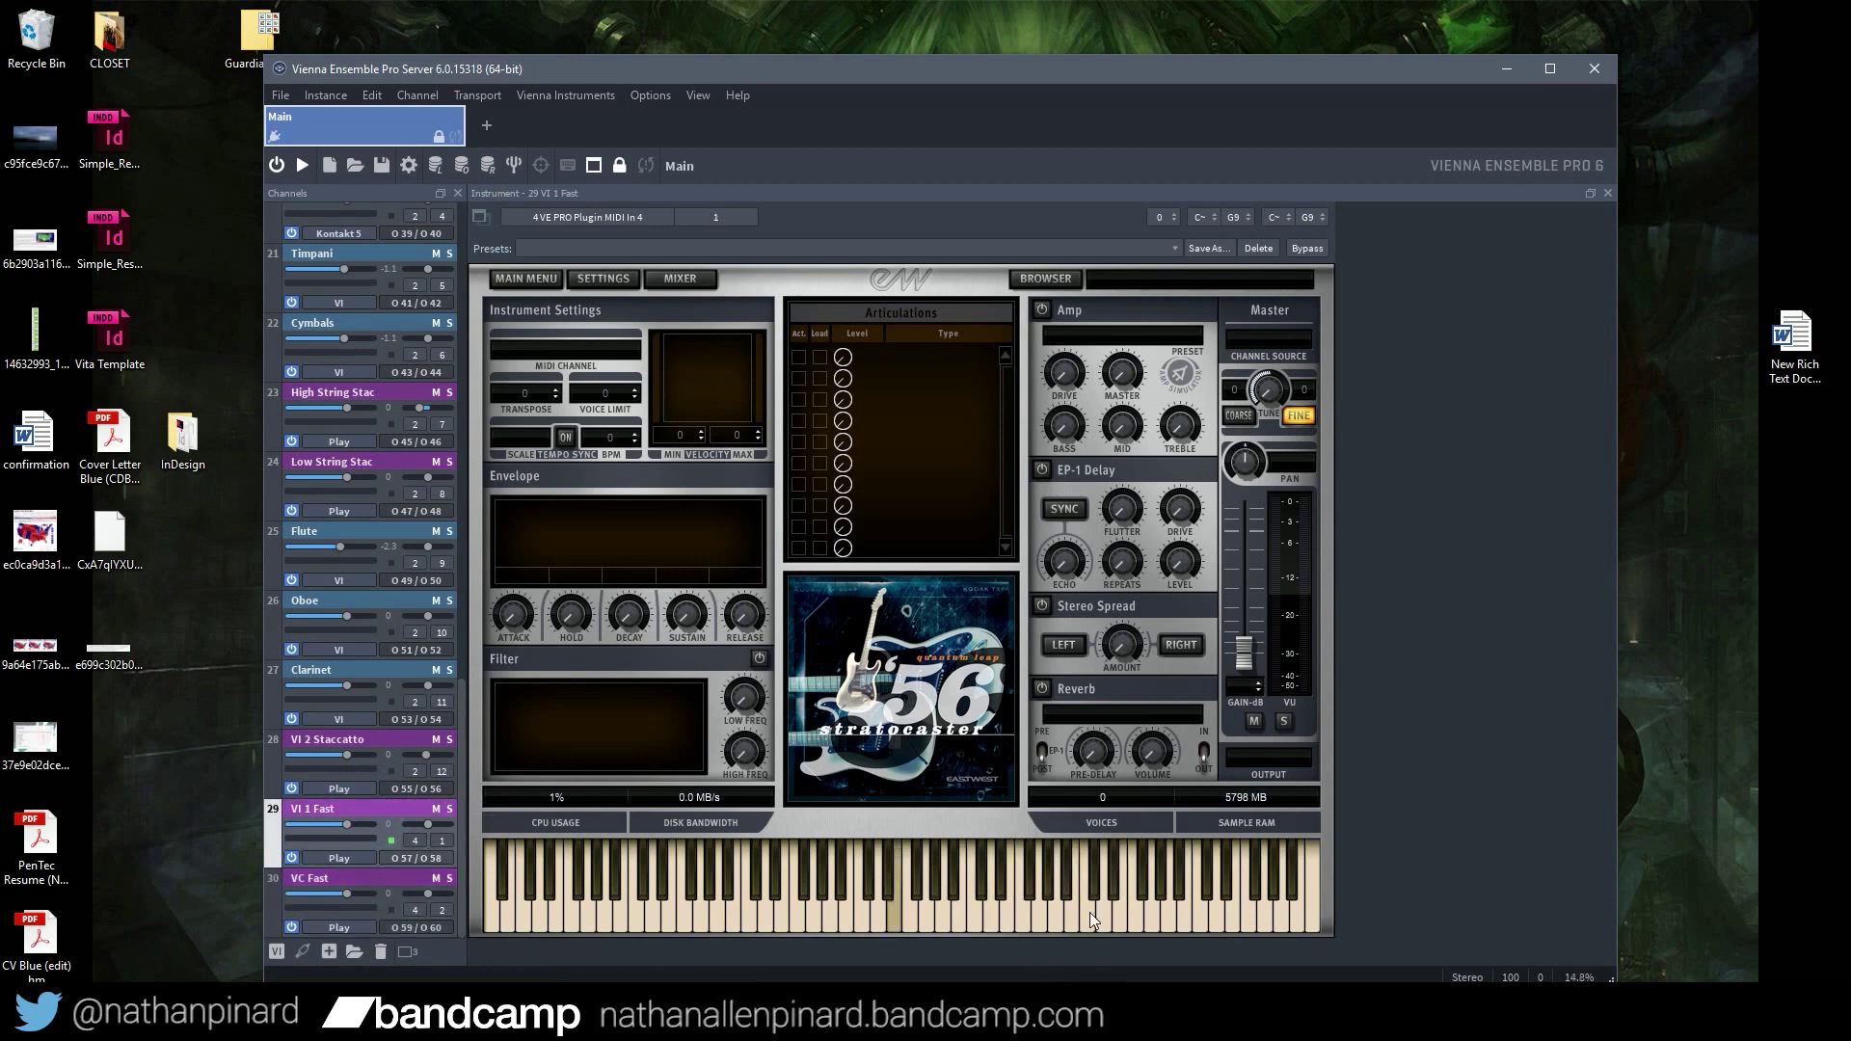
click(1061, 281)
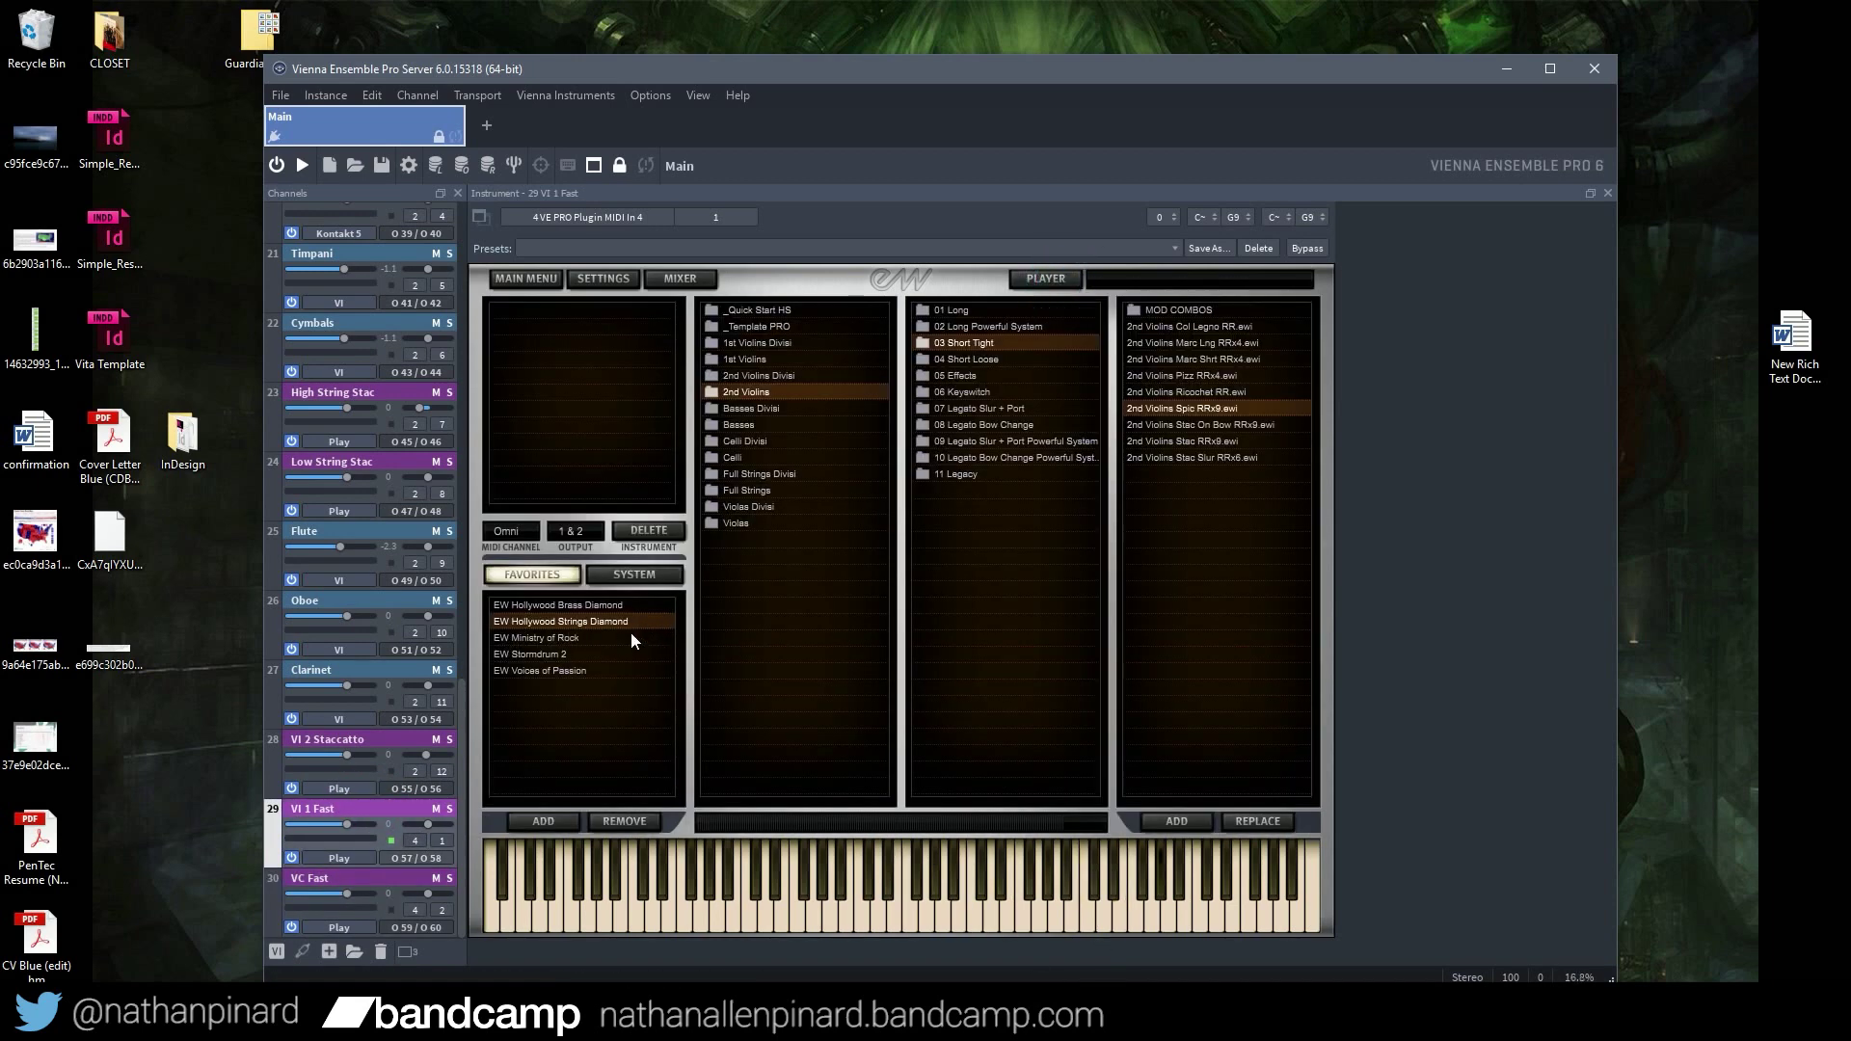
click(774, 364)
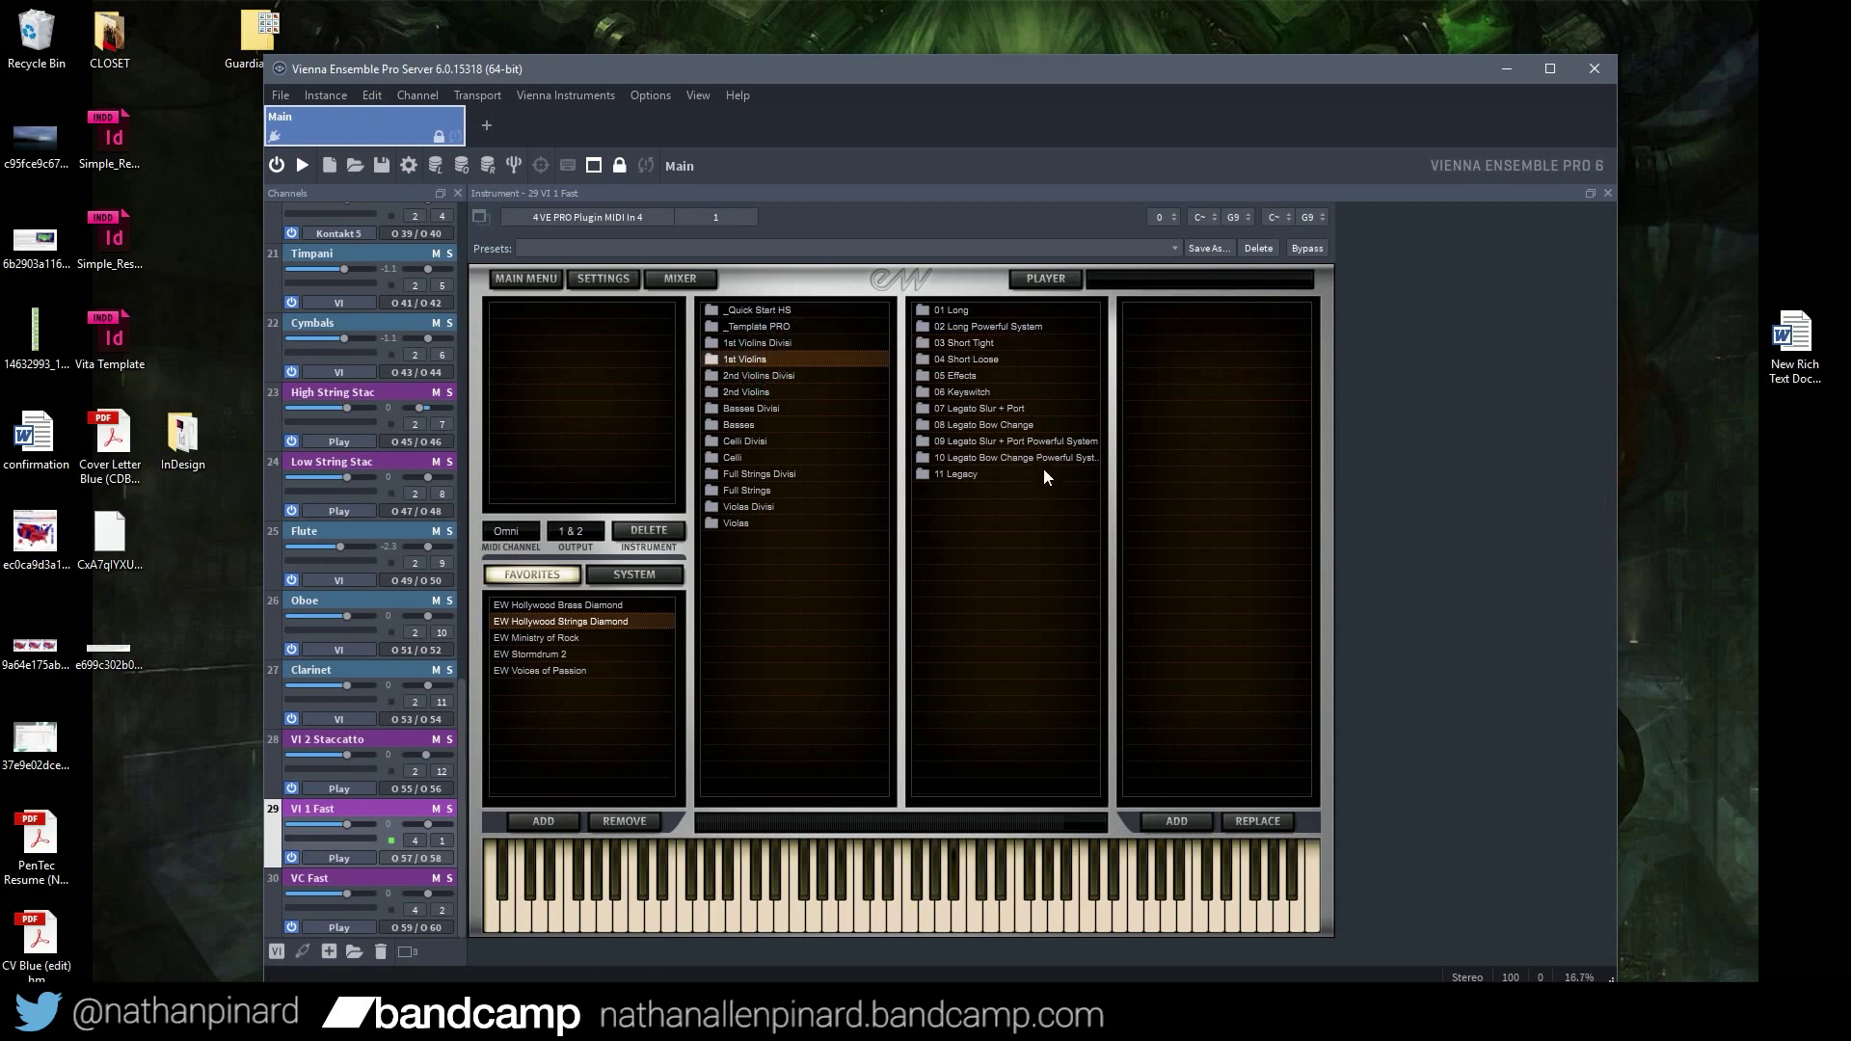
click(1044, 425)
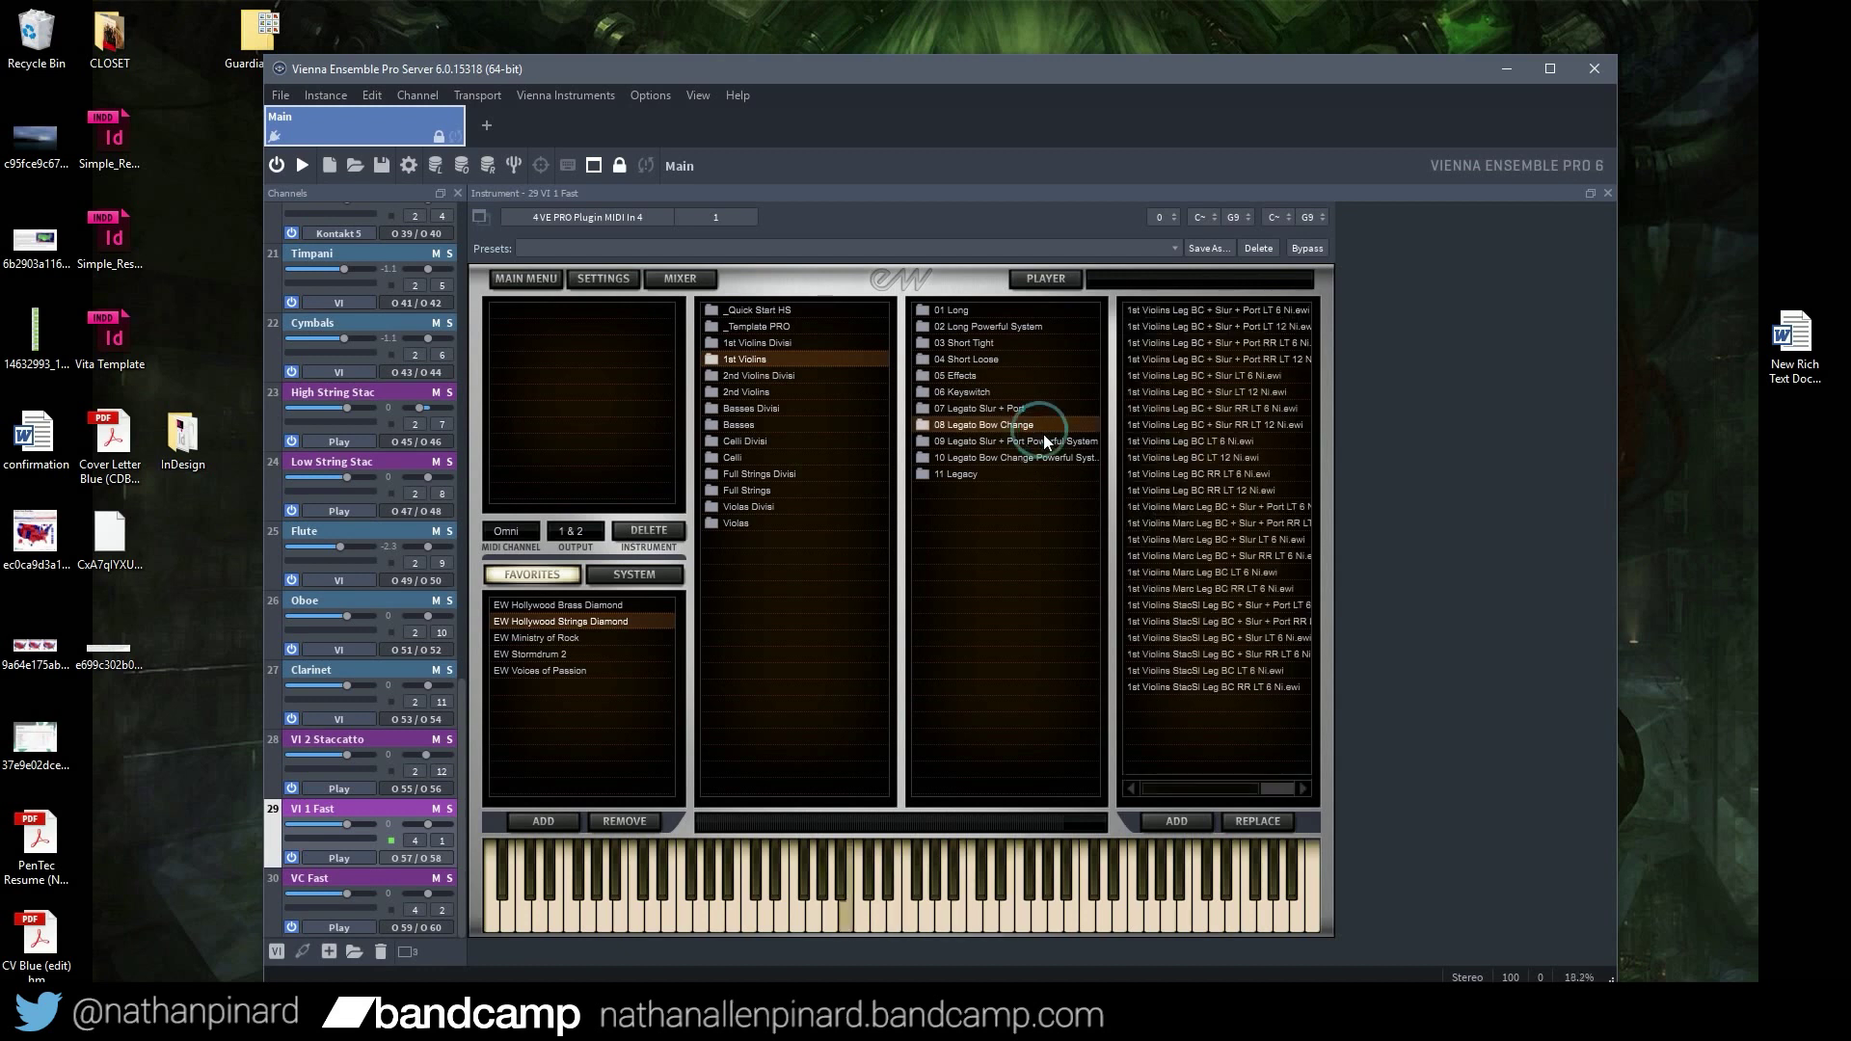
click(1039, 440)
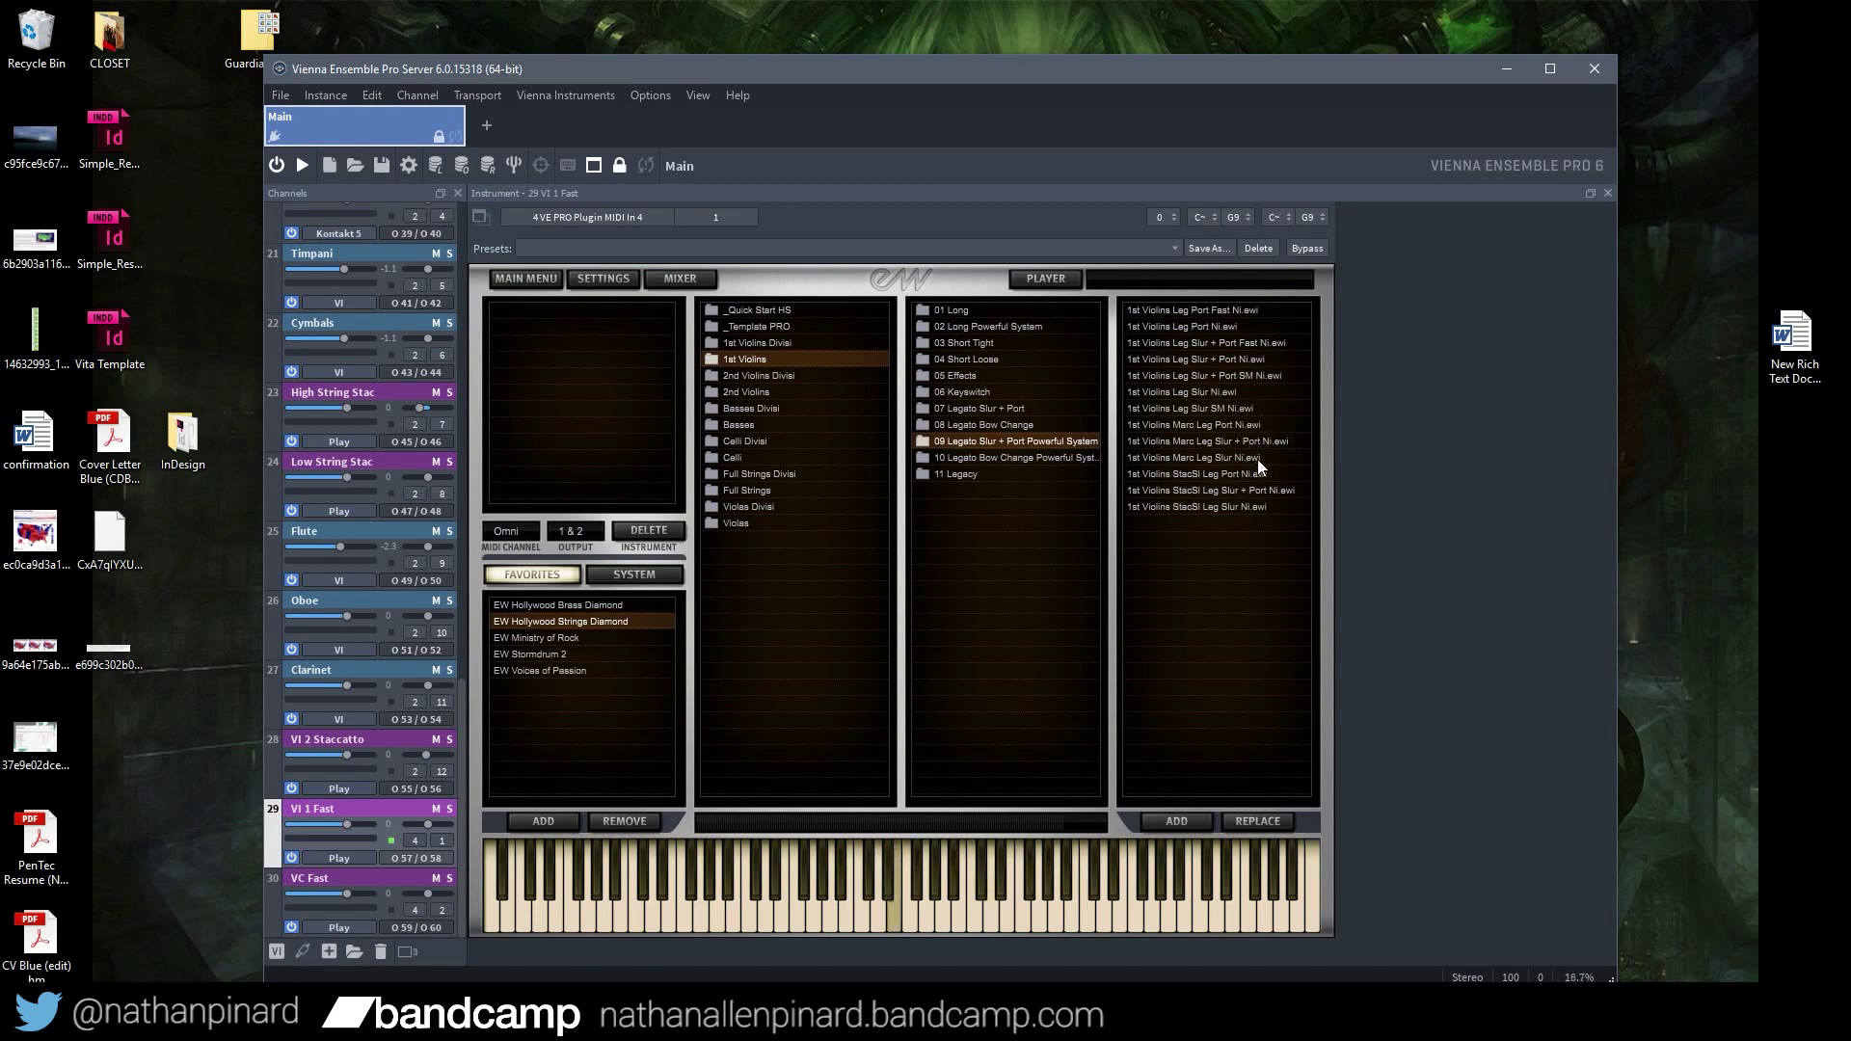
double_click(1186, 457)
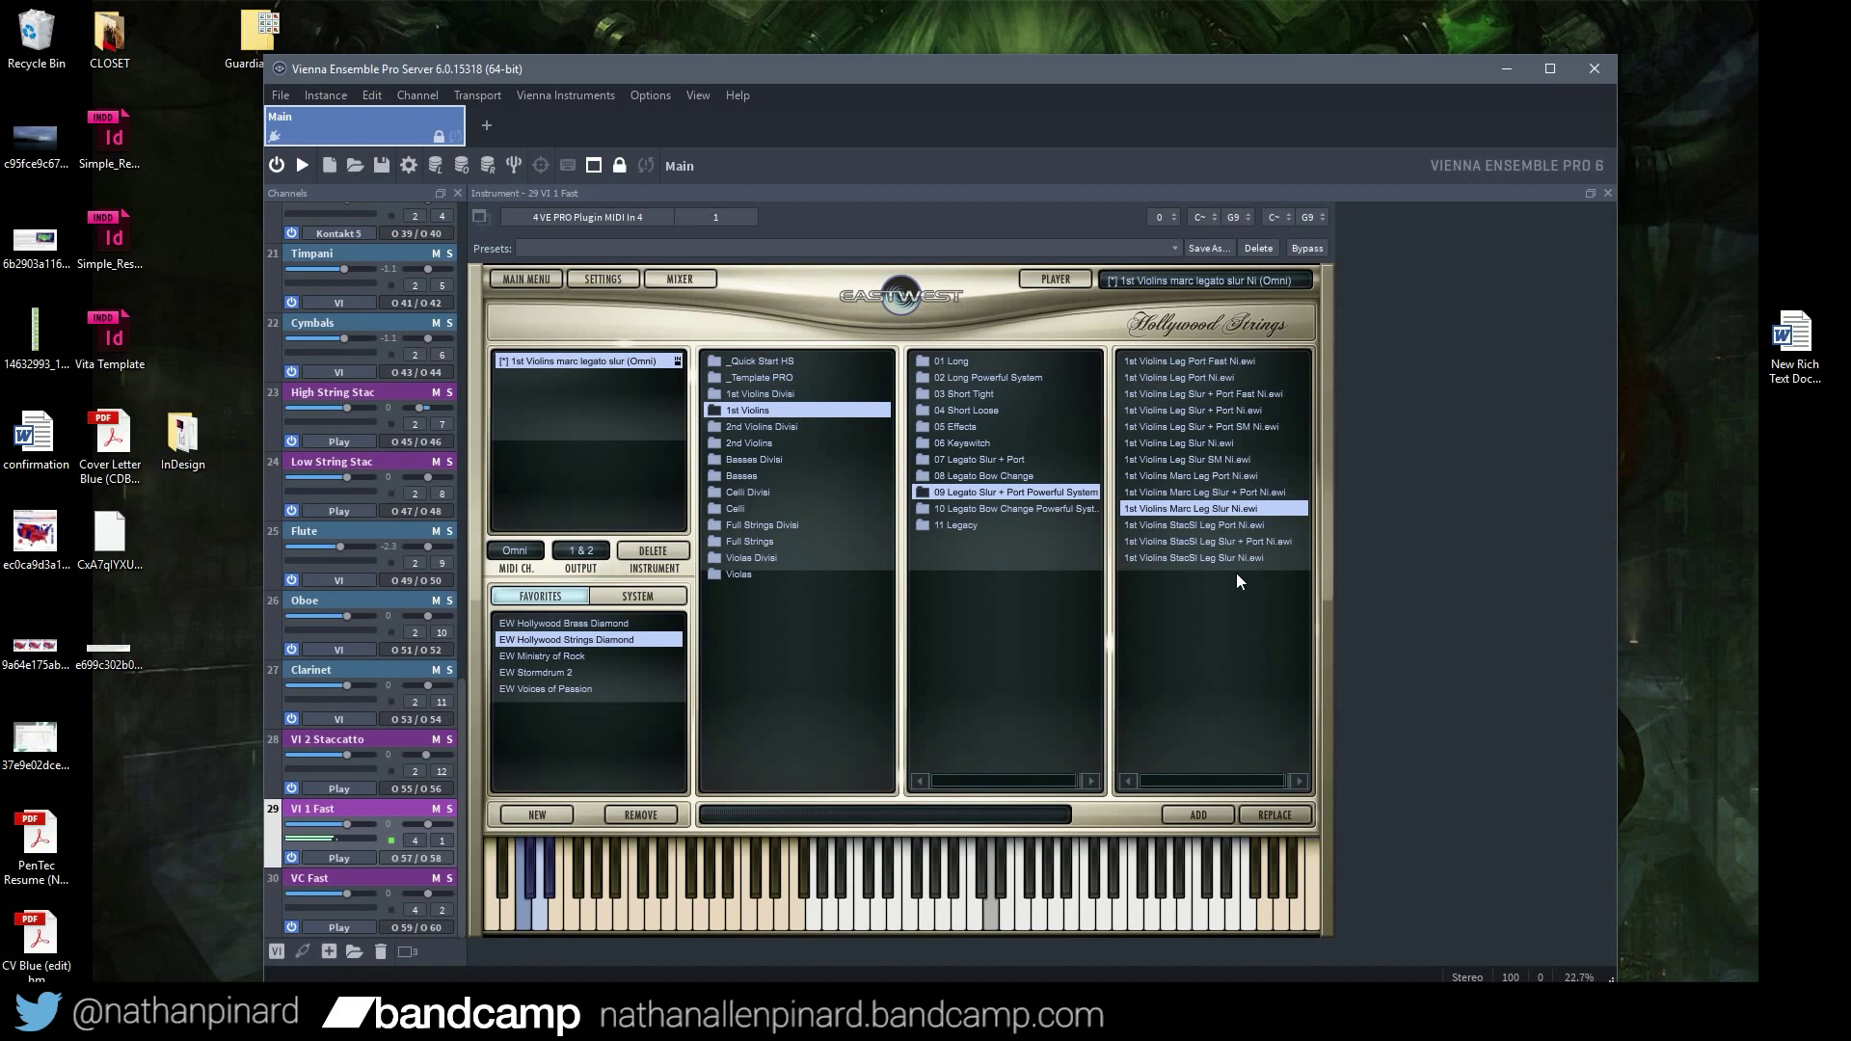
key(ctrl+s)
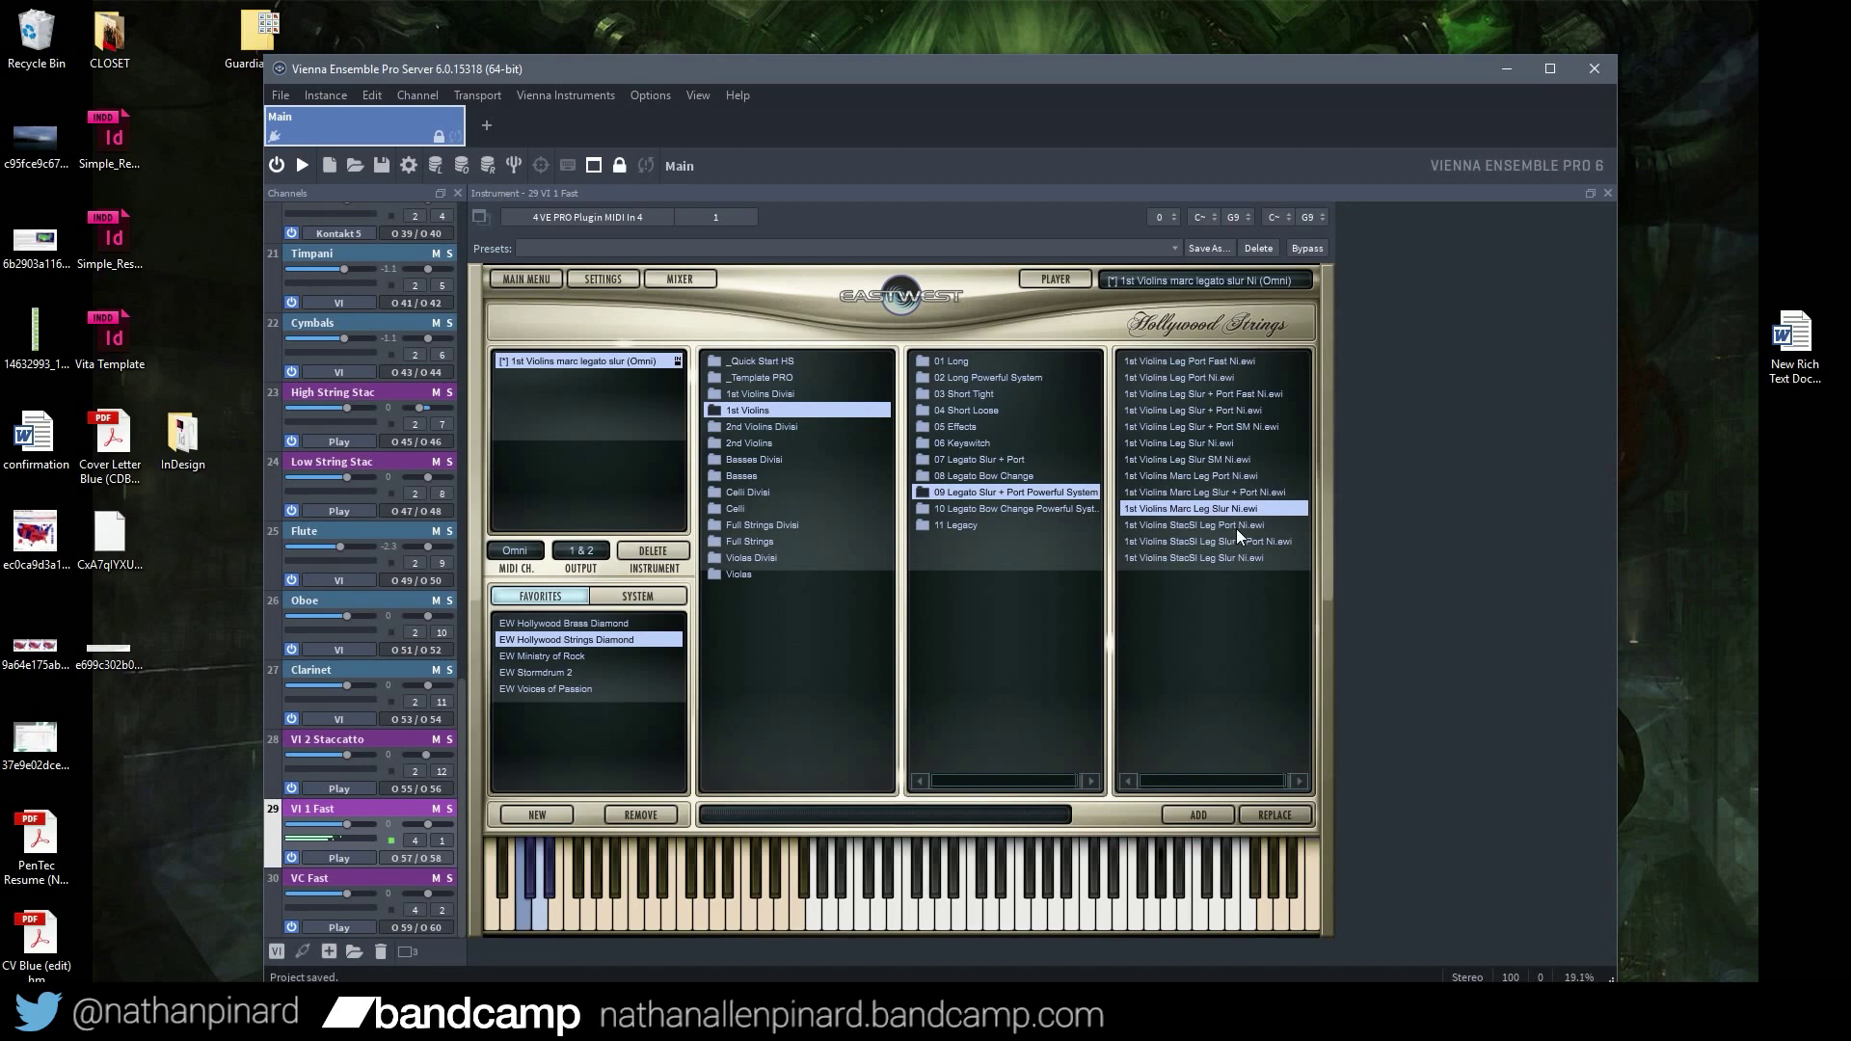
Replace the VI 1 Fast instrument with 1st Violins StacSl Leg Slur Ni, and stop playback in Studio One
click(1229, 559)
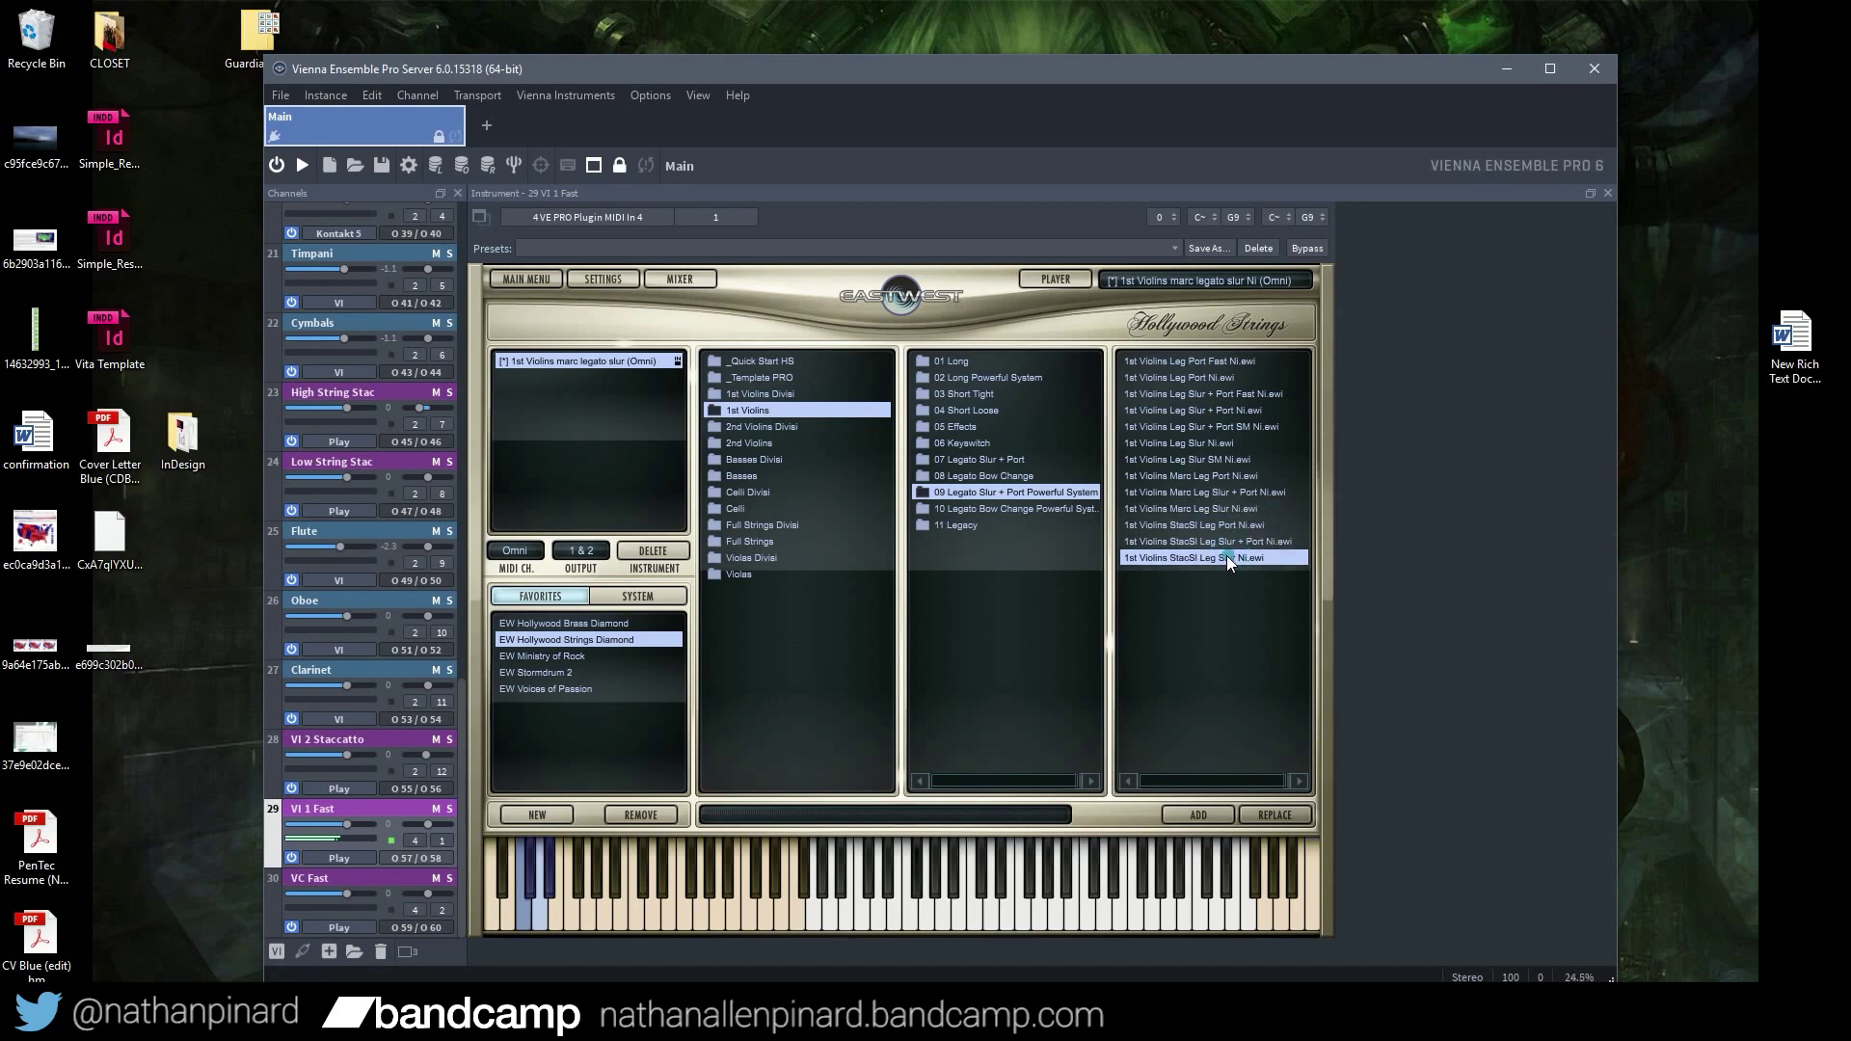
double_click(1226, 557)
click(1037, 617)
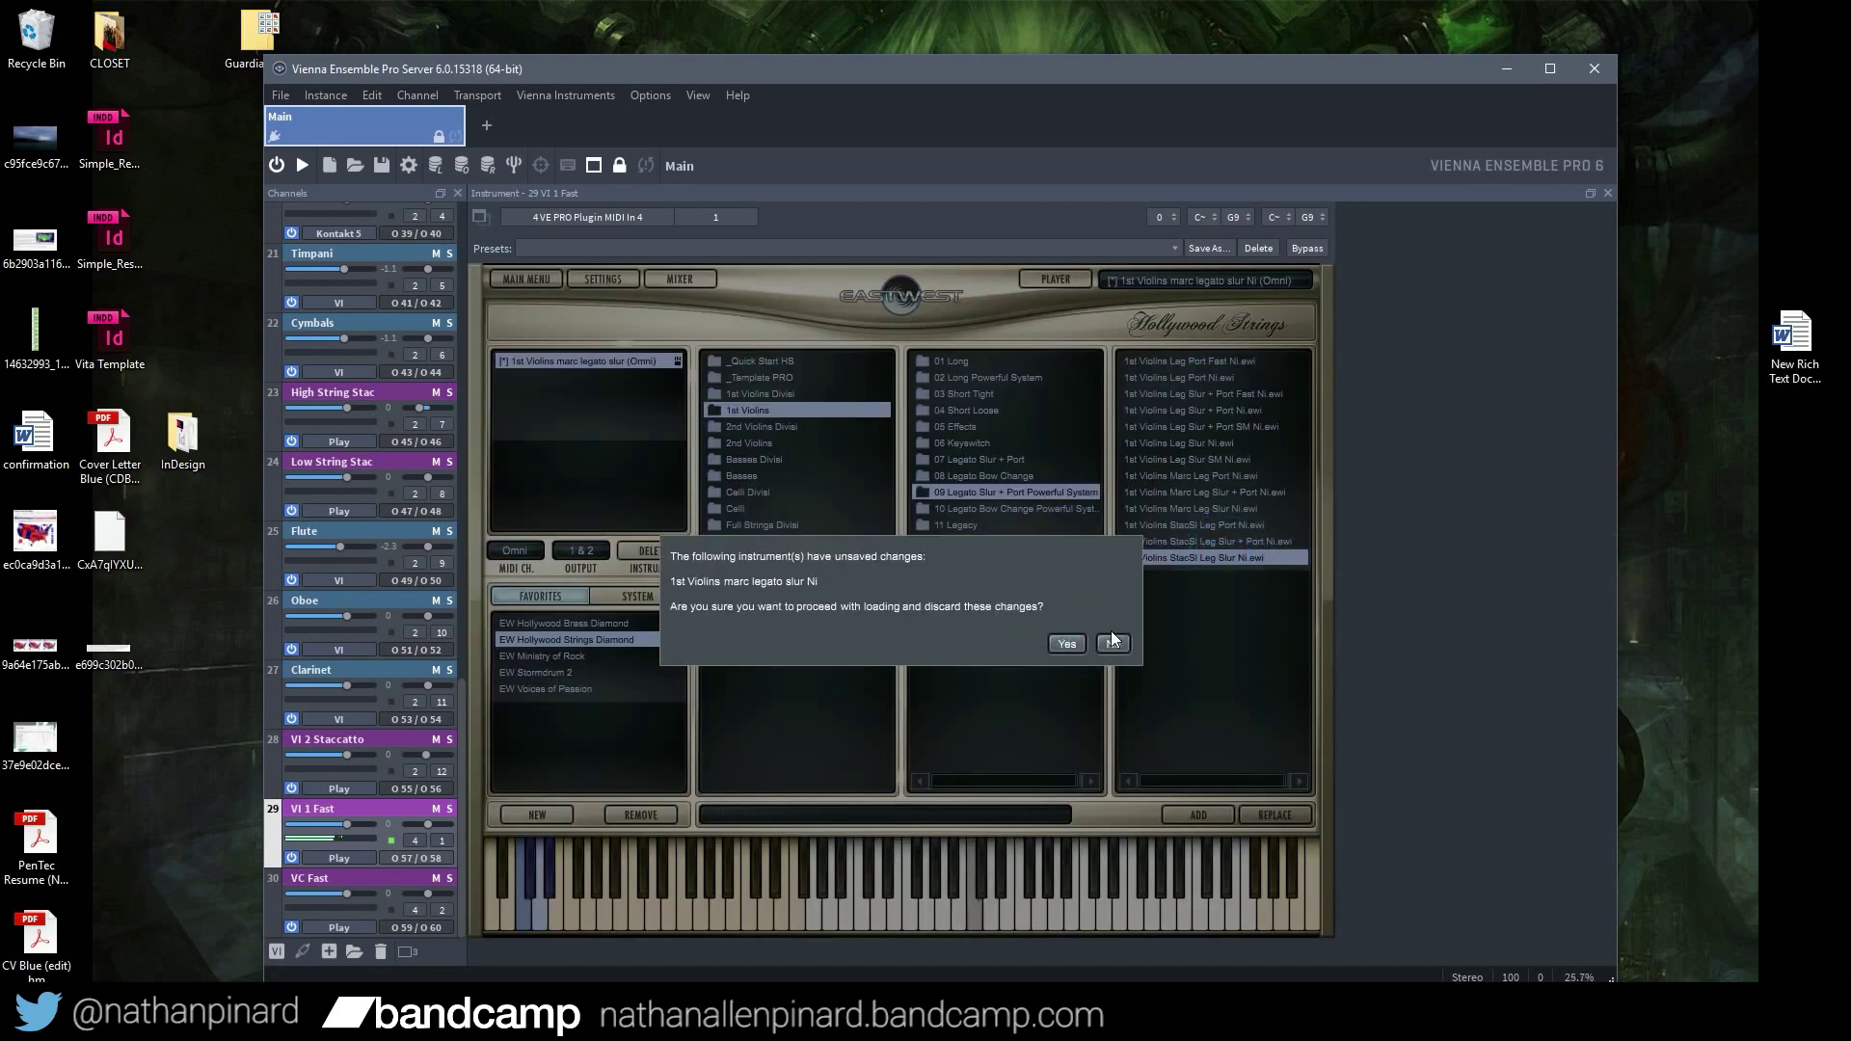
click(1067, 643)
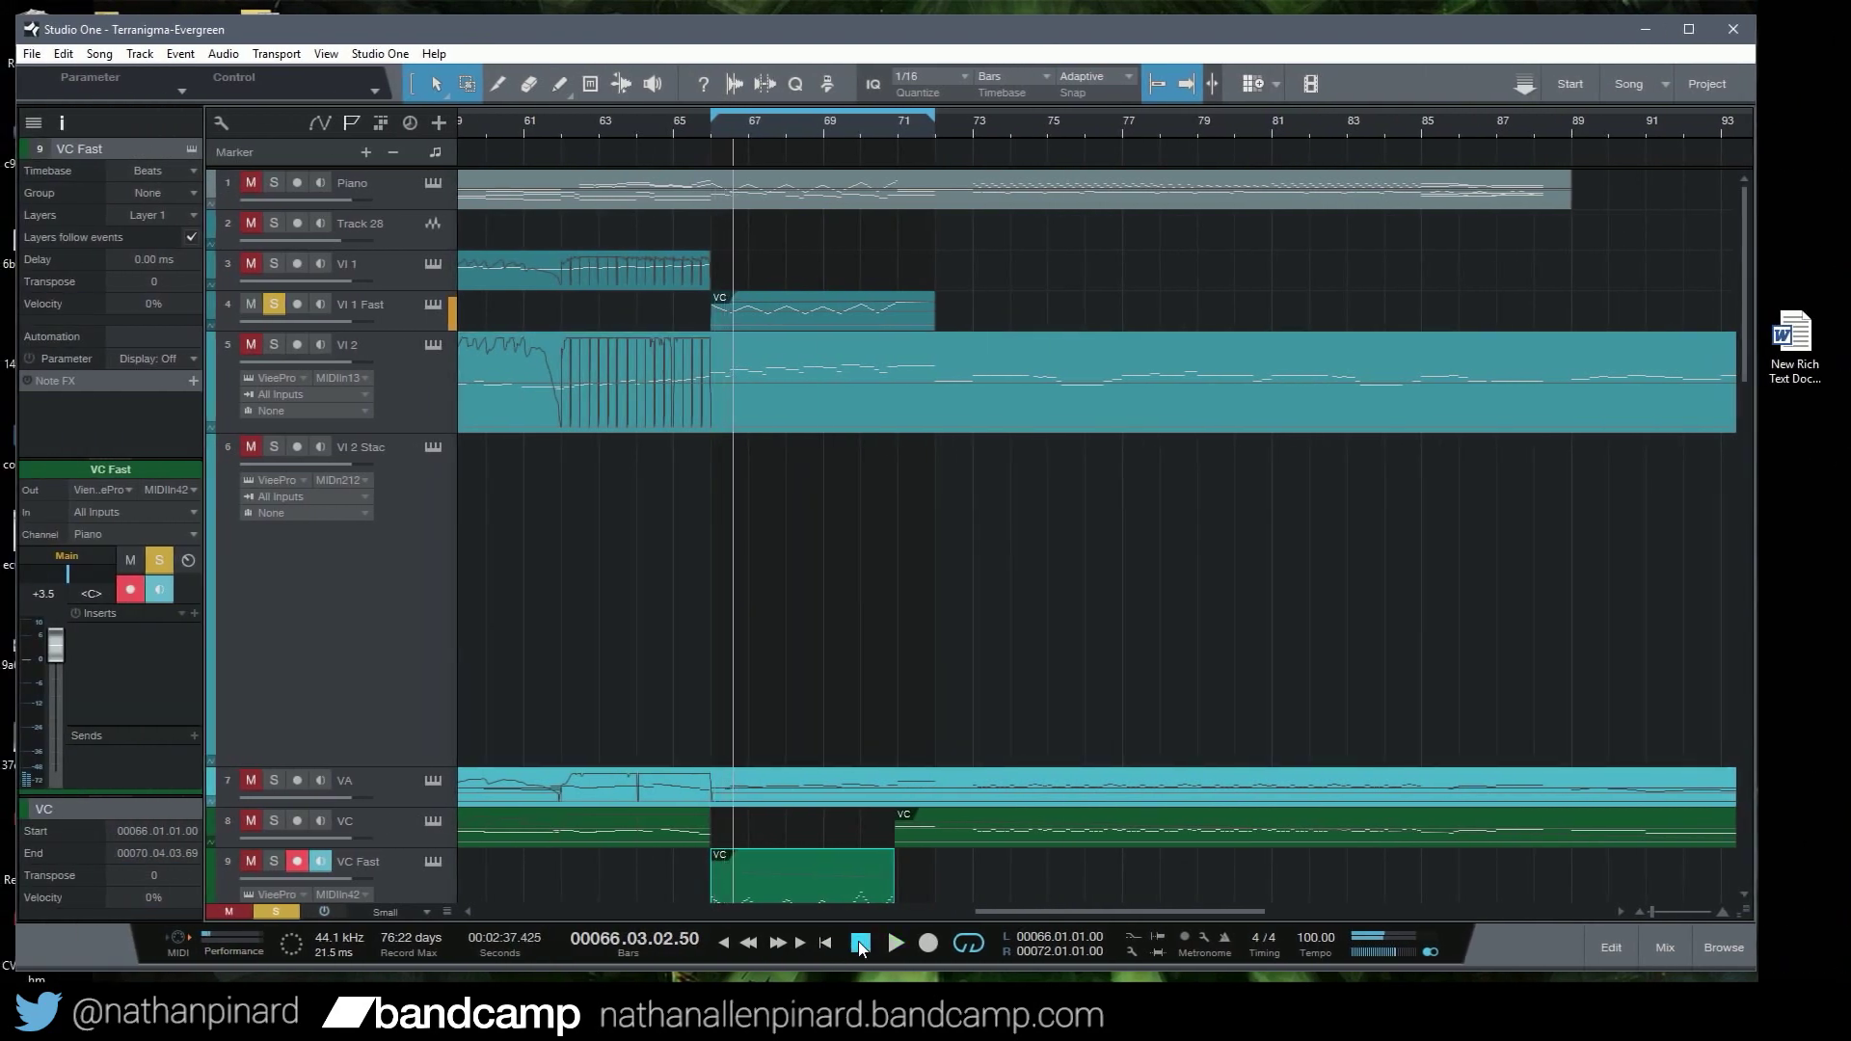
click(861, 948)
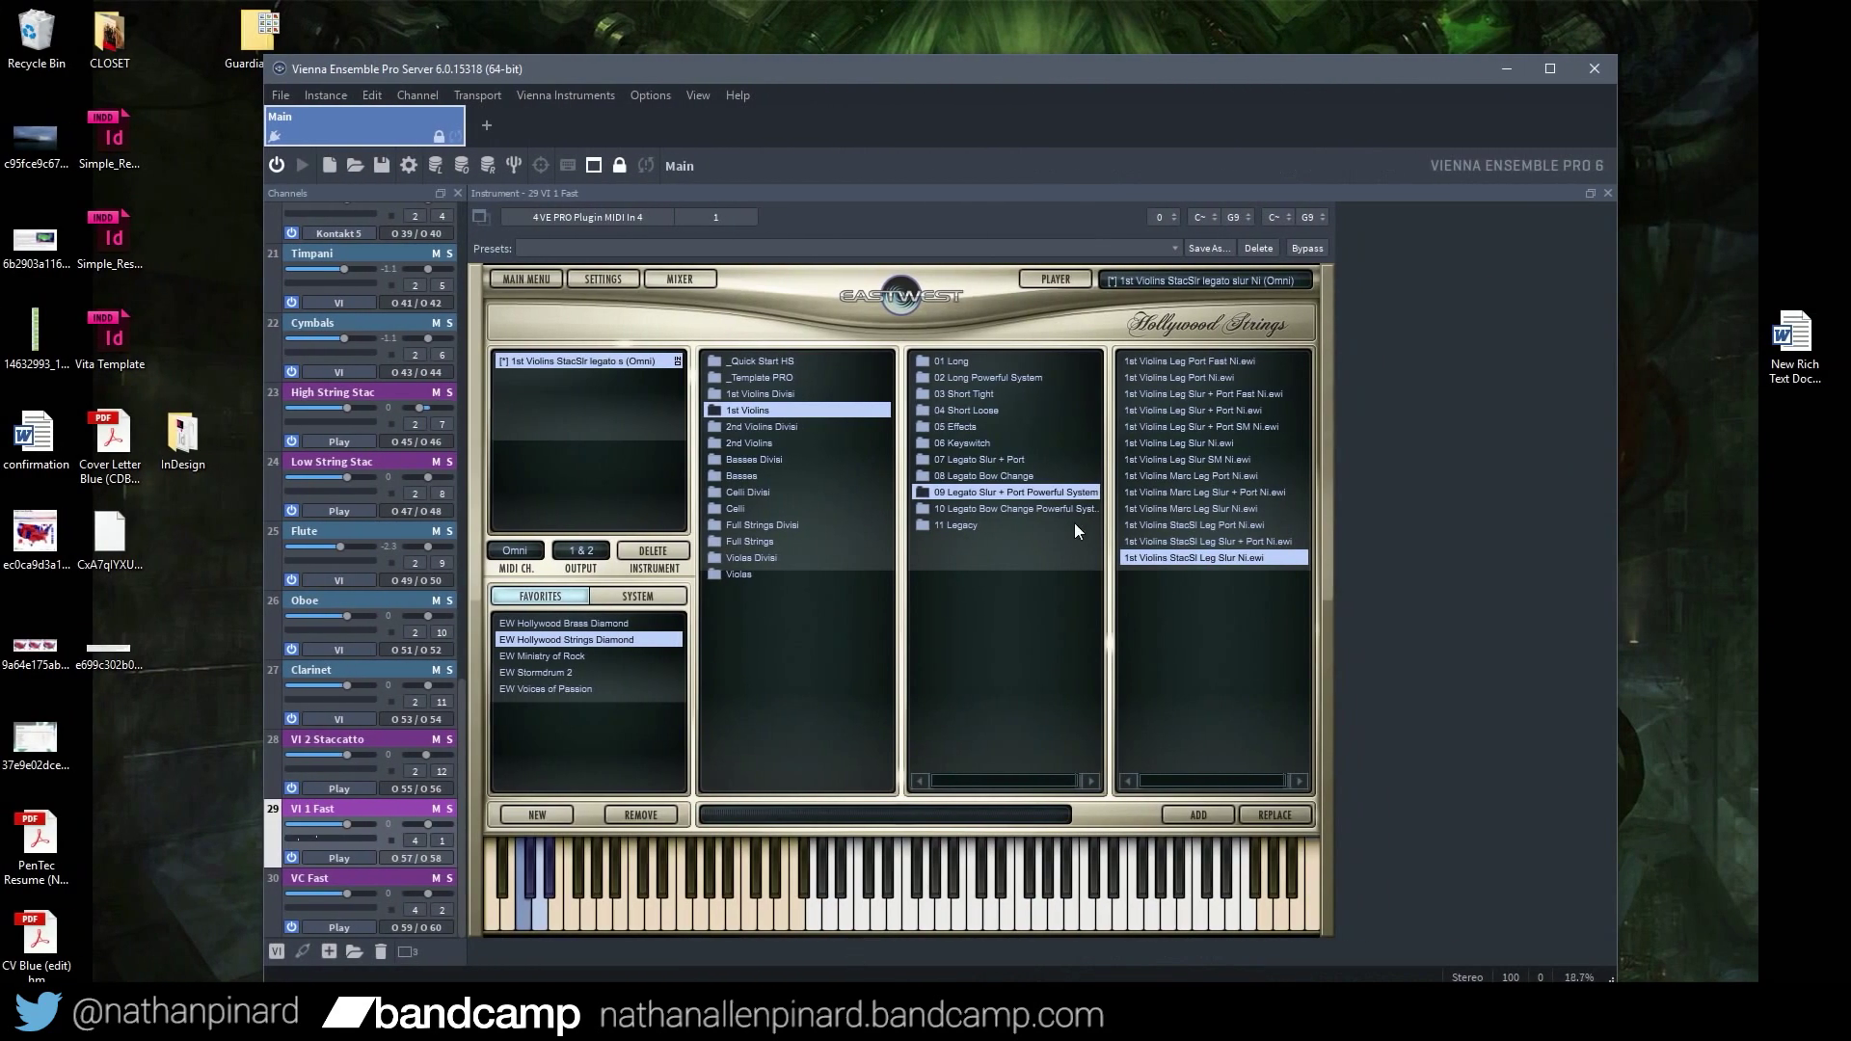
In Vienna Ensemble Pro, replace the VI 1 Fast instrument with 1st Violins Leg Slur RR LT 12 Ni from 07 Legato Slur + Port
click(1020, 474)
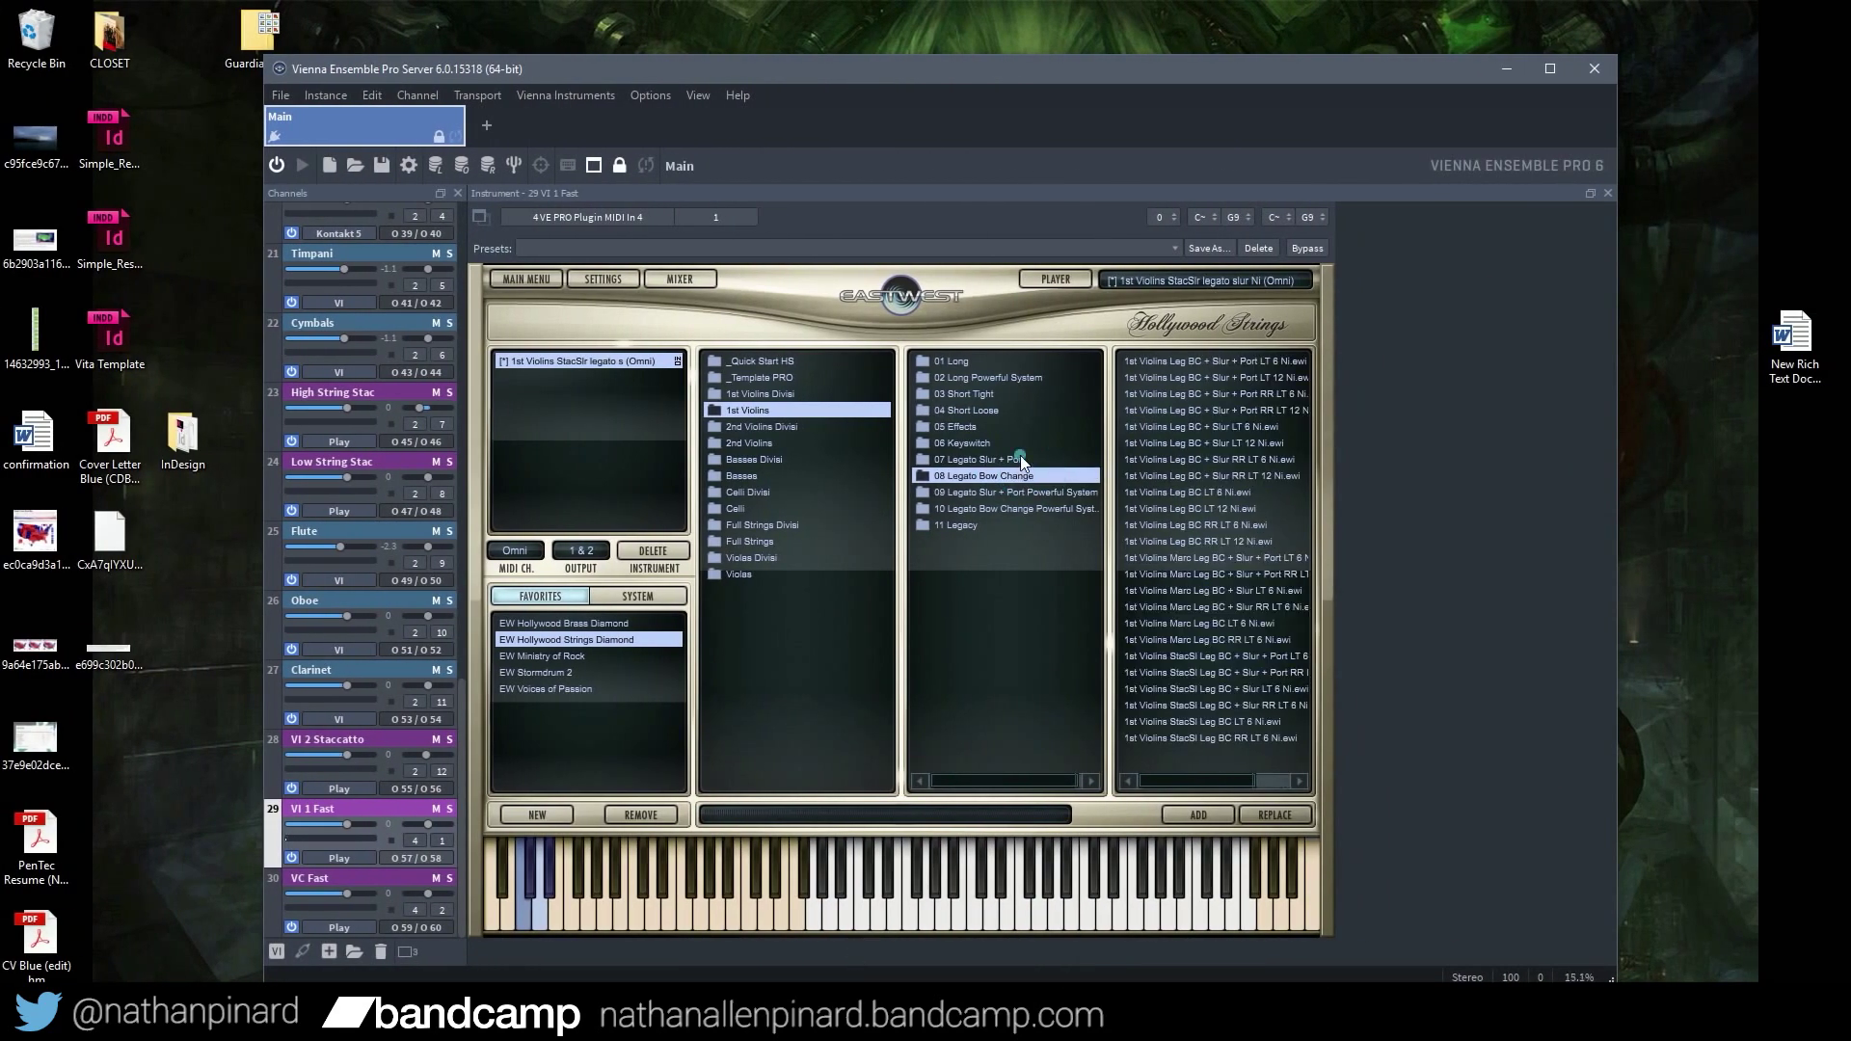
click(1020, 457)
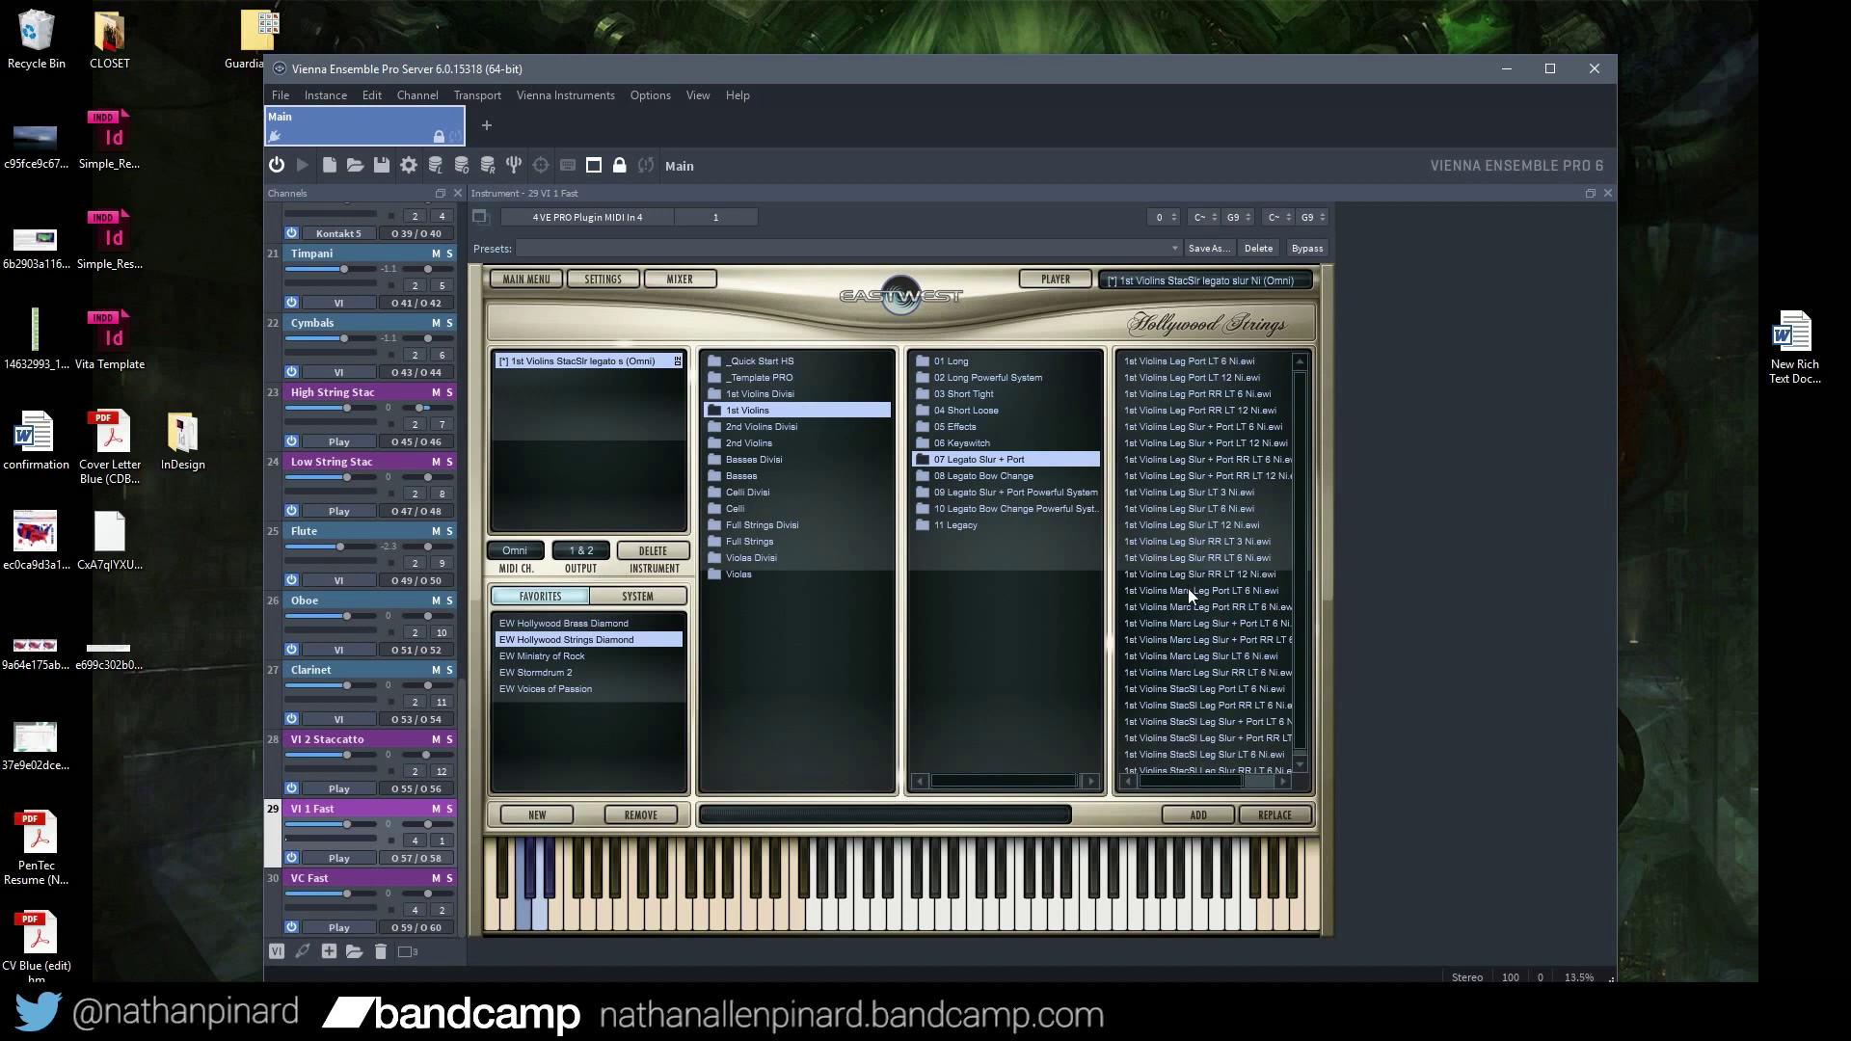
scroll(1229, 631, down, 1)
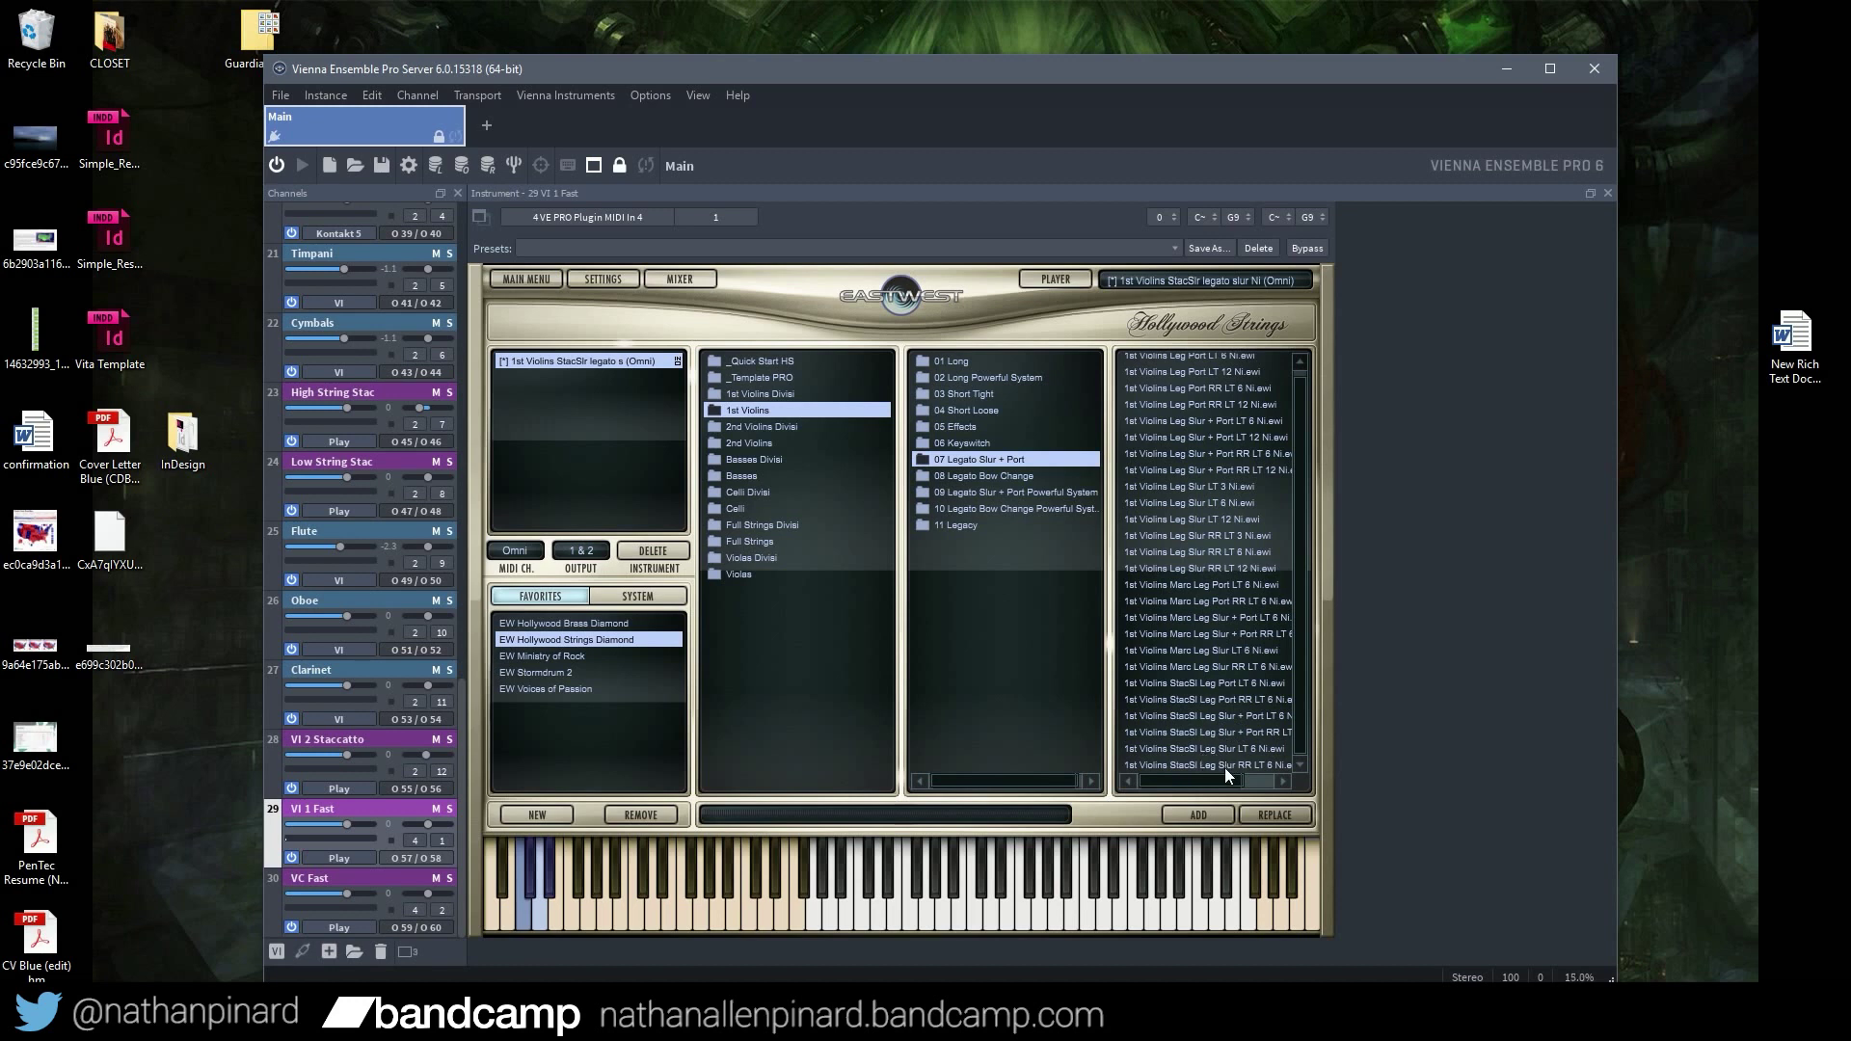
scroll(1236, 409, up, 1)
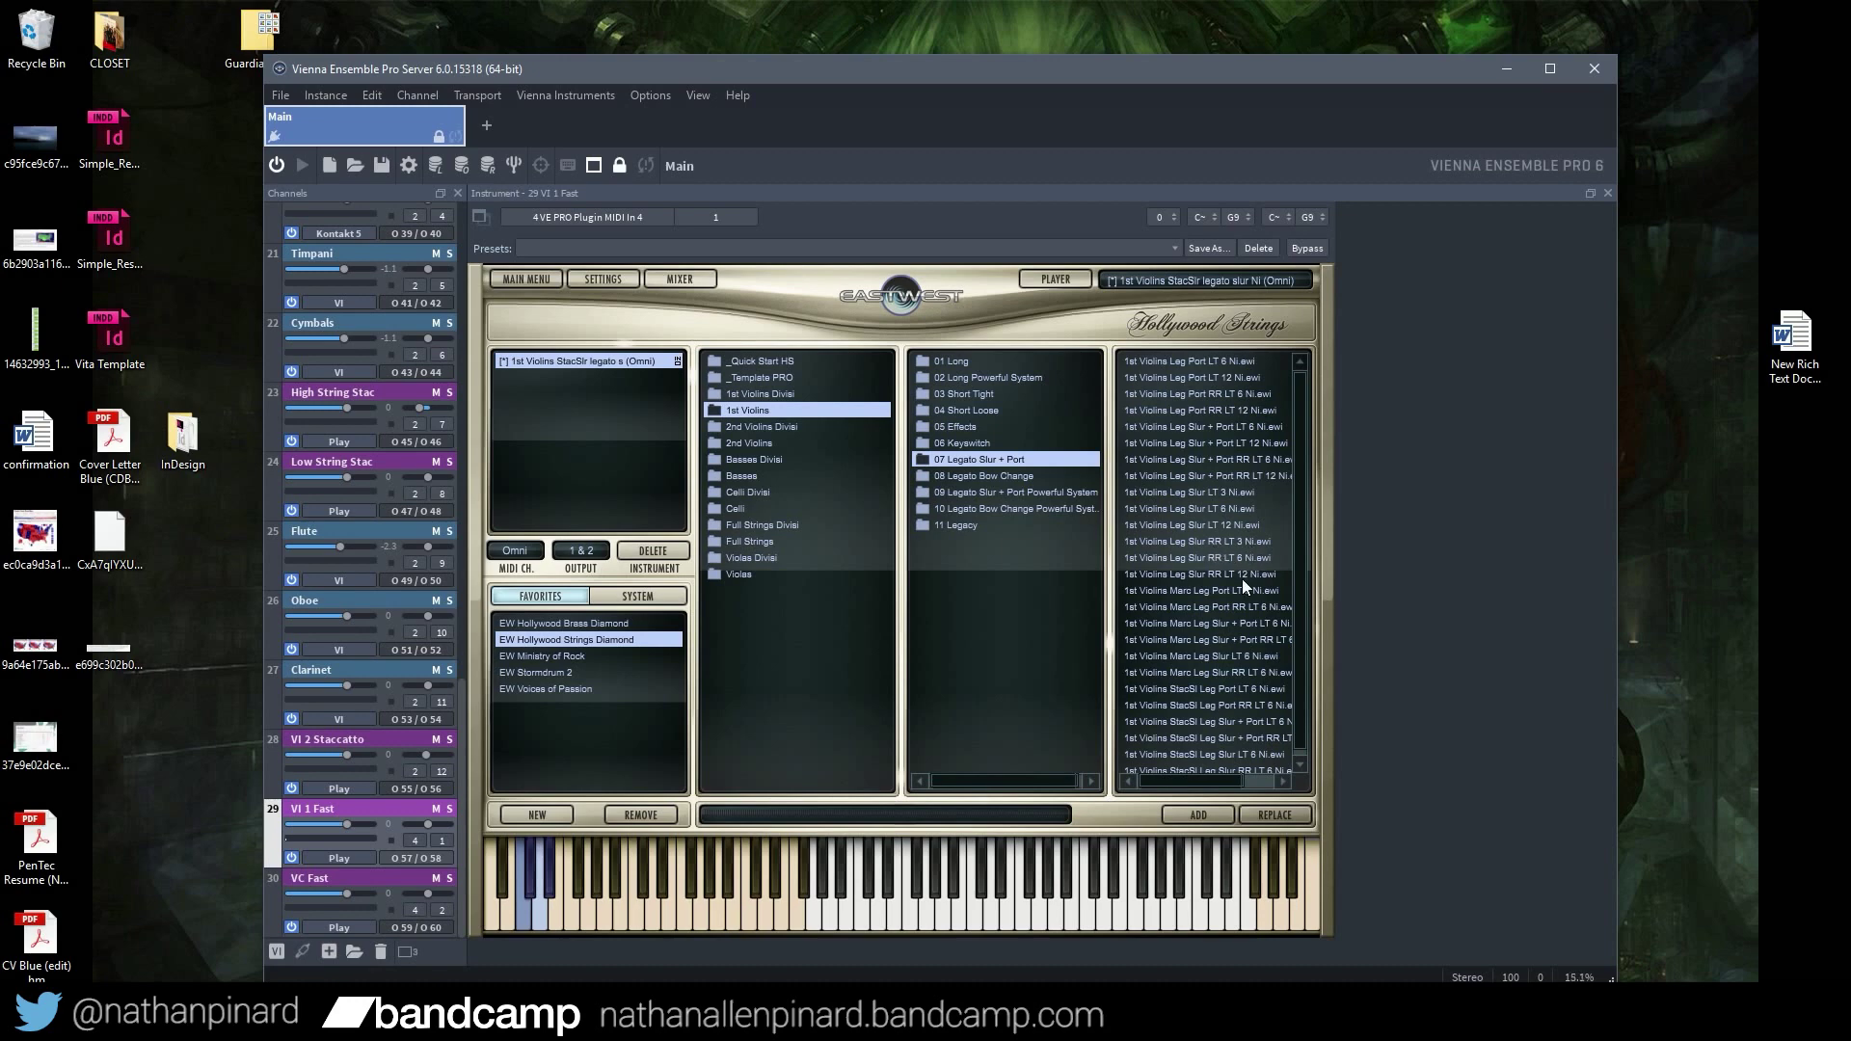
double_click(1186, 573)
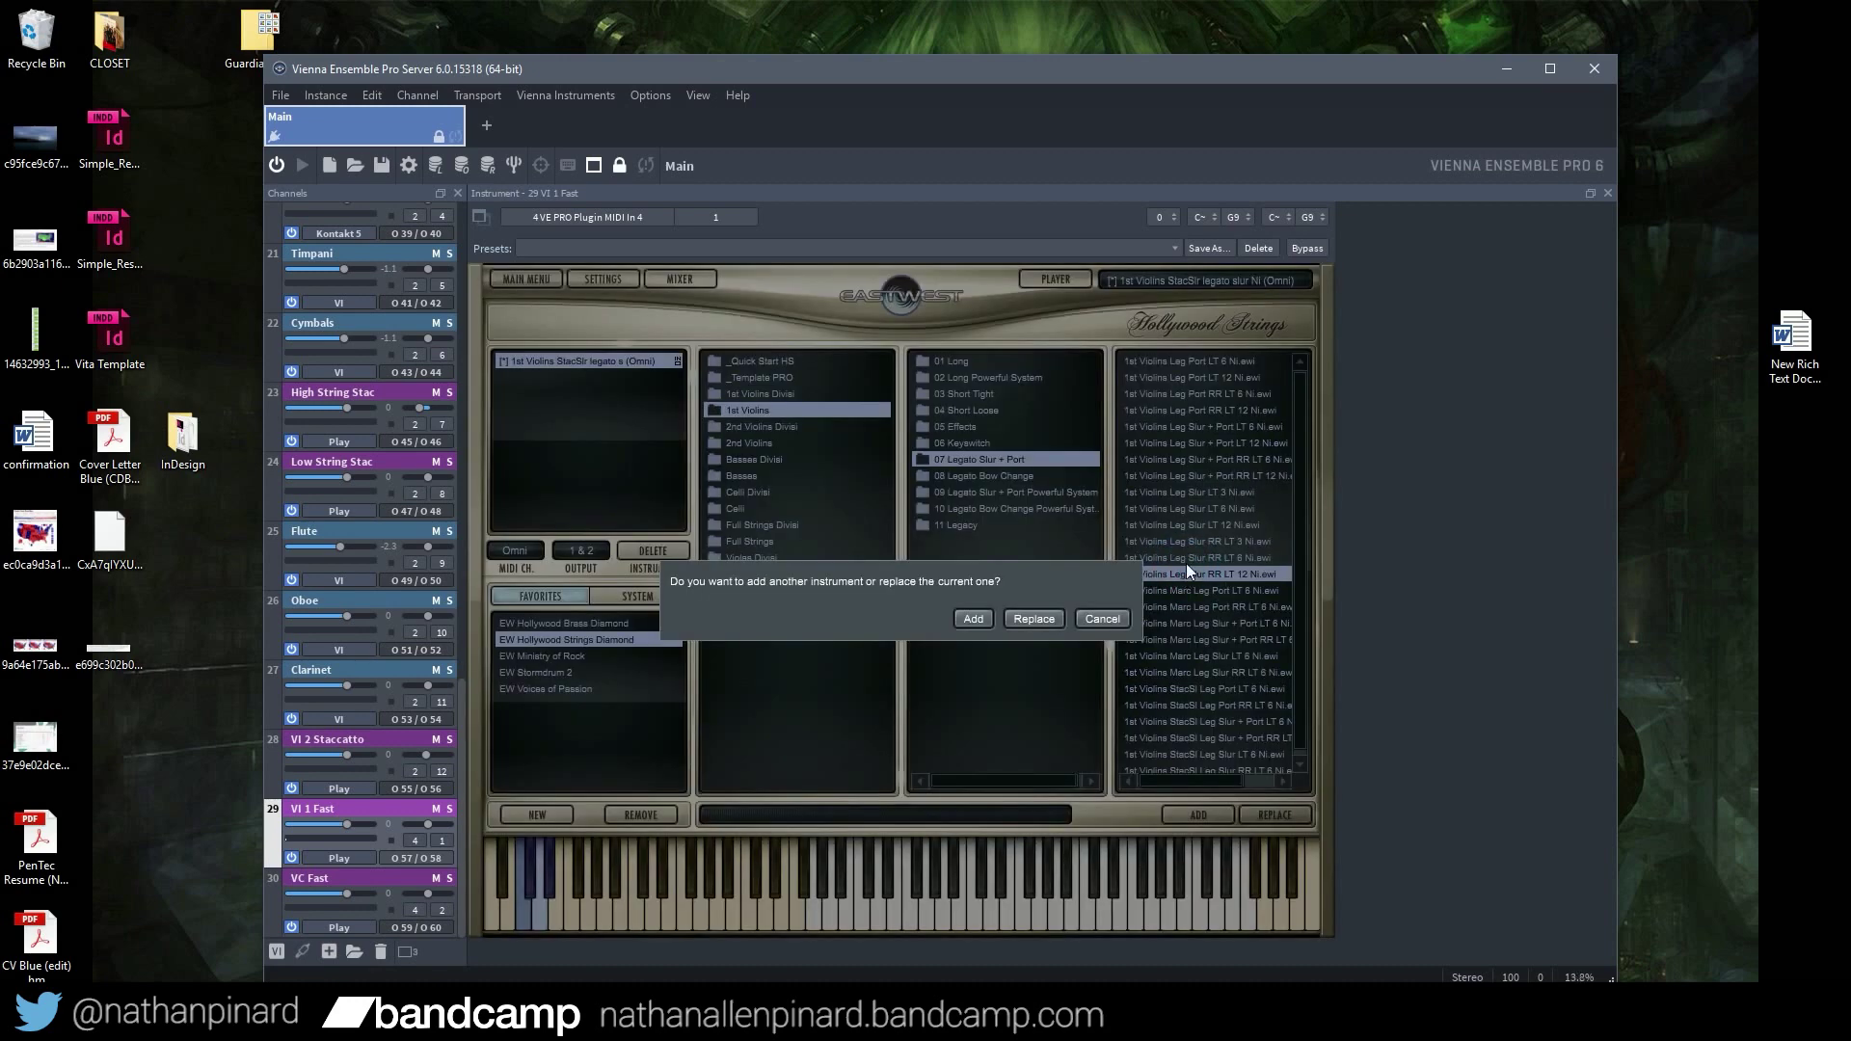
click(1064, 644)
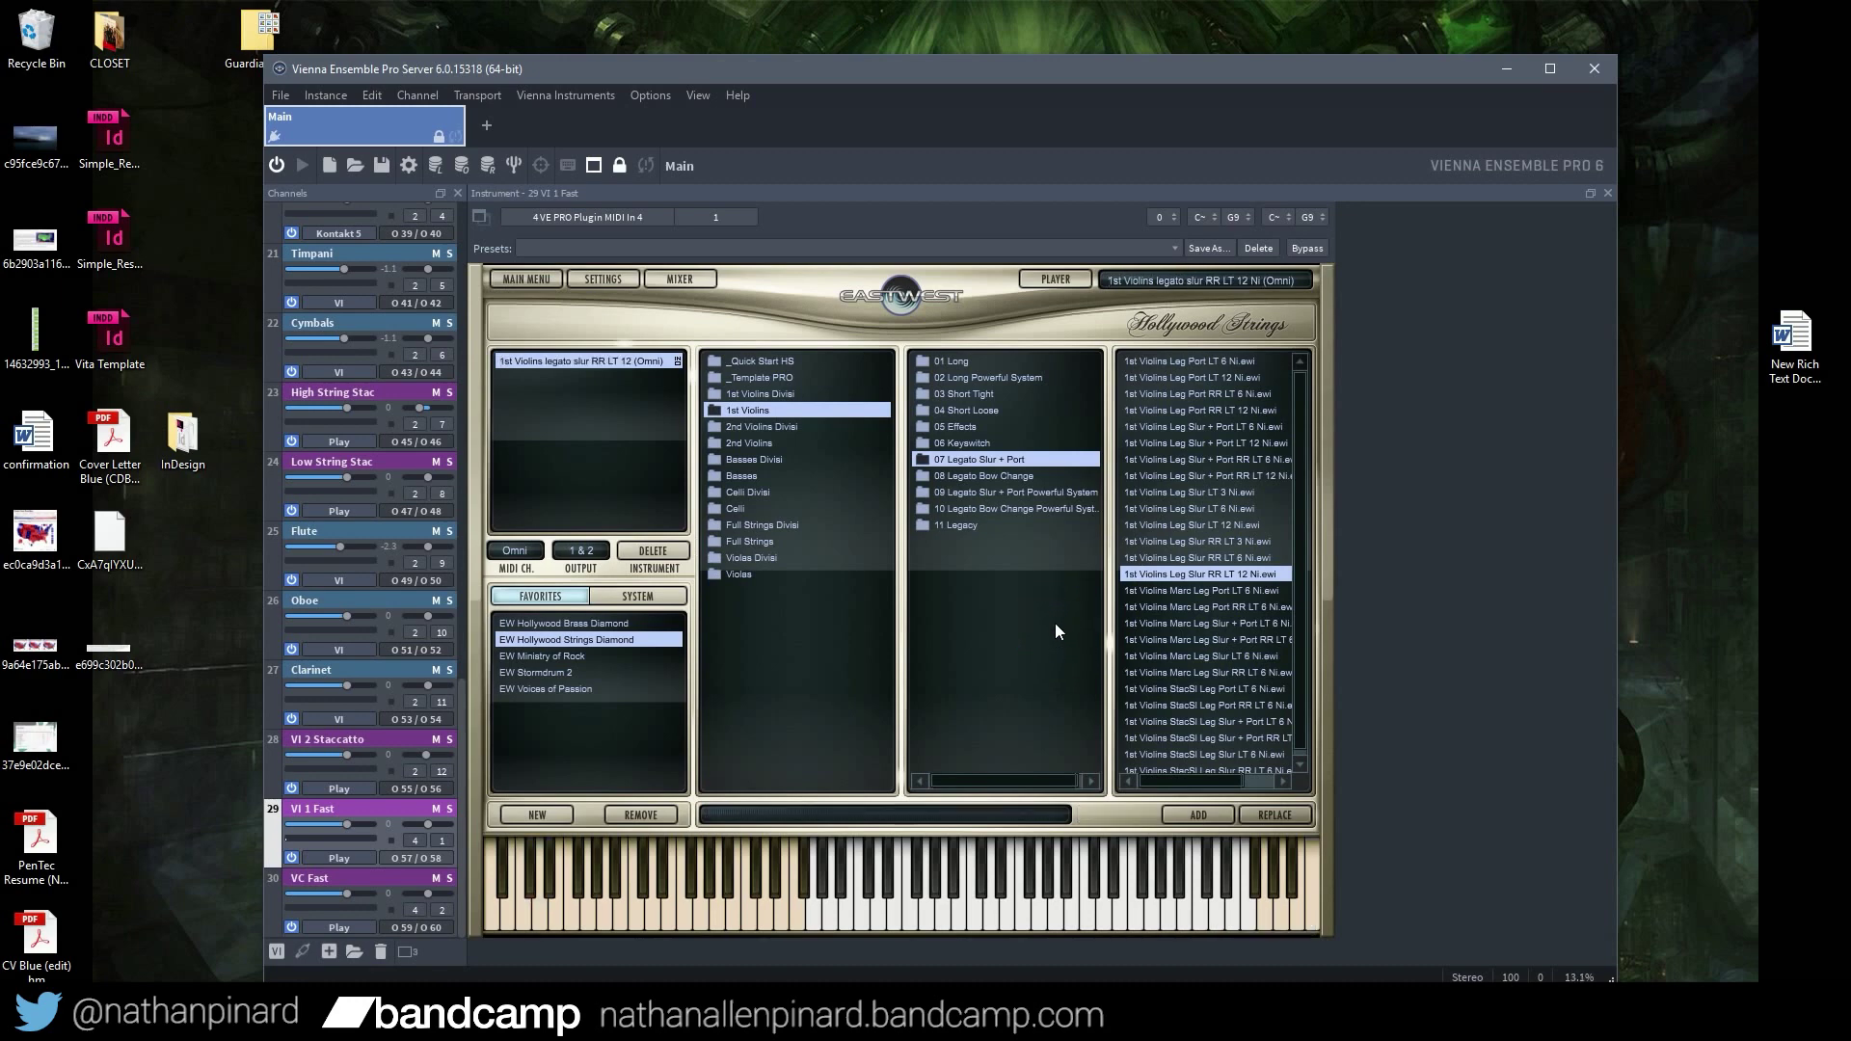
Switch to Studio One and audition the soloed VI 1 Fast run from bar 66
key(alt+Tab)
click(698, 125)
key(space)
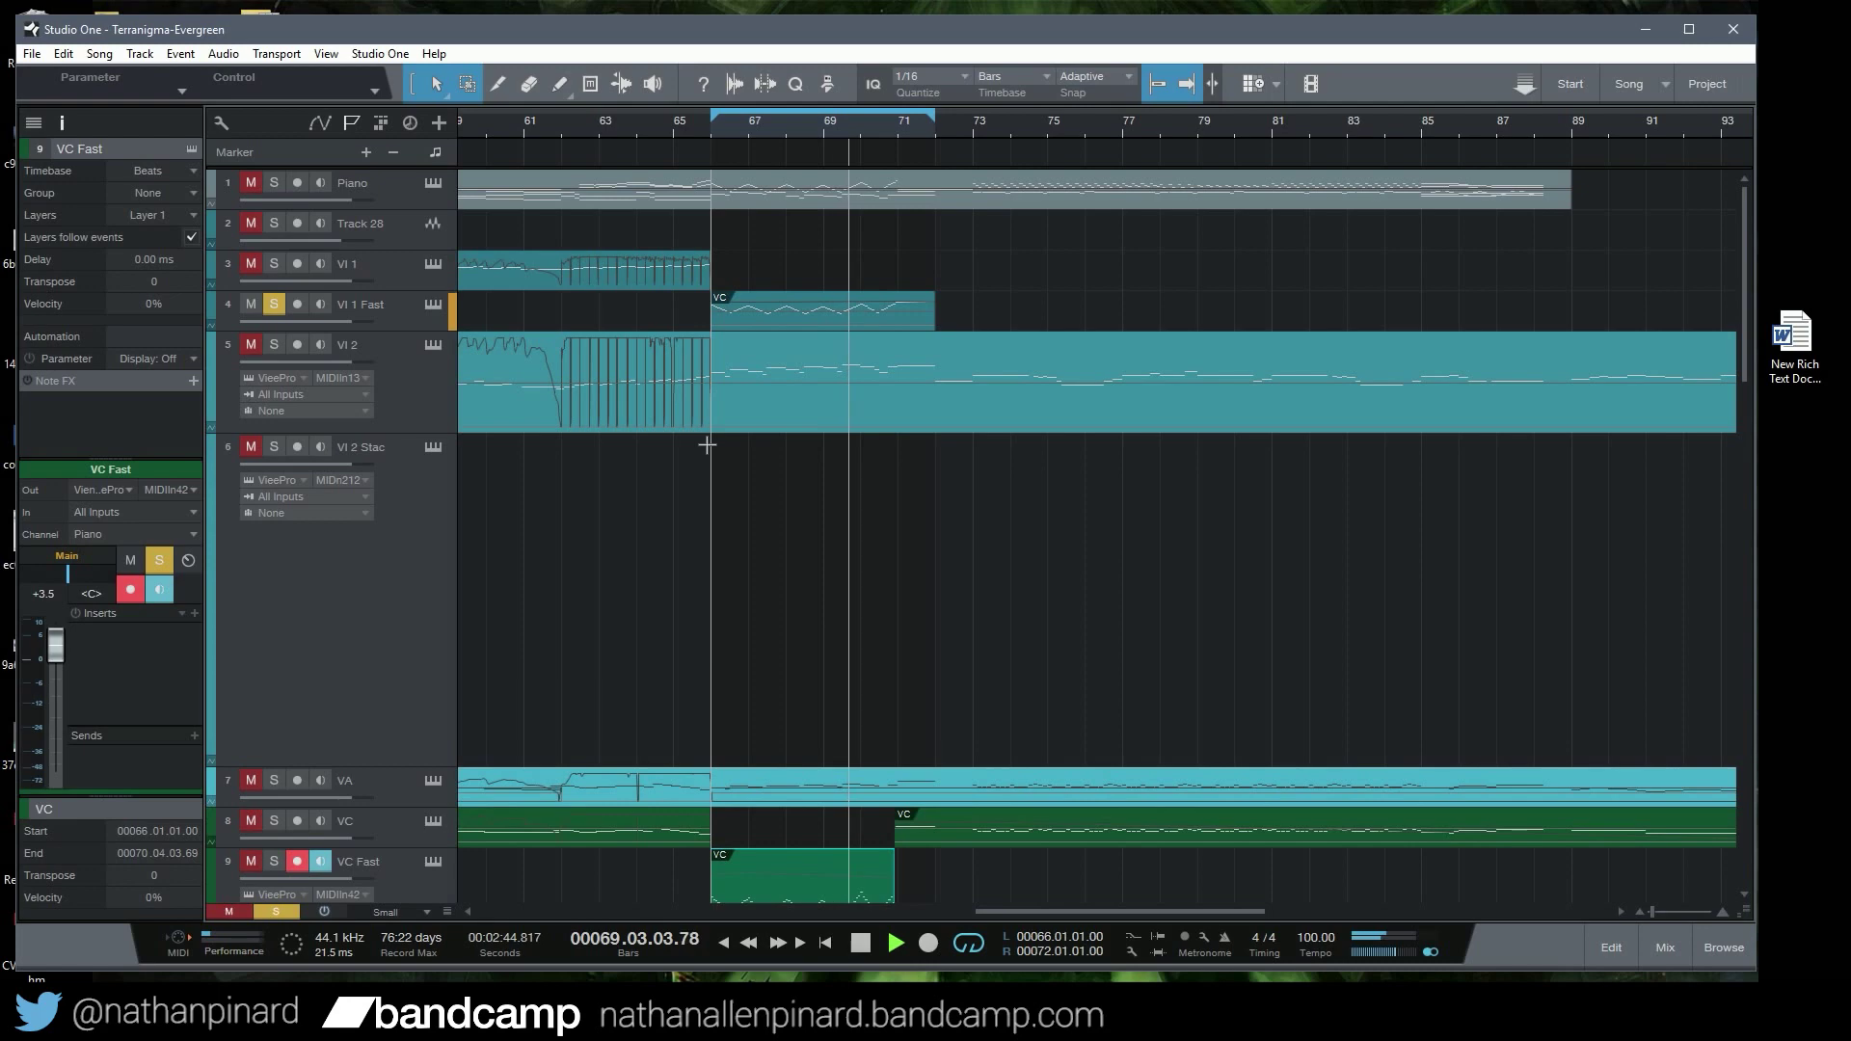
key(space)
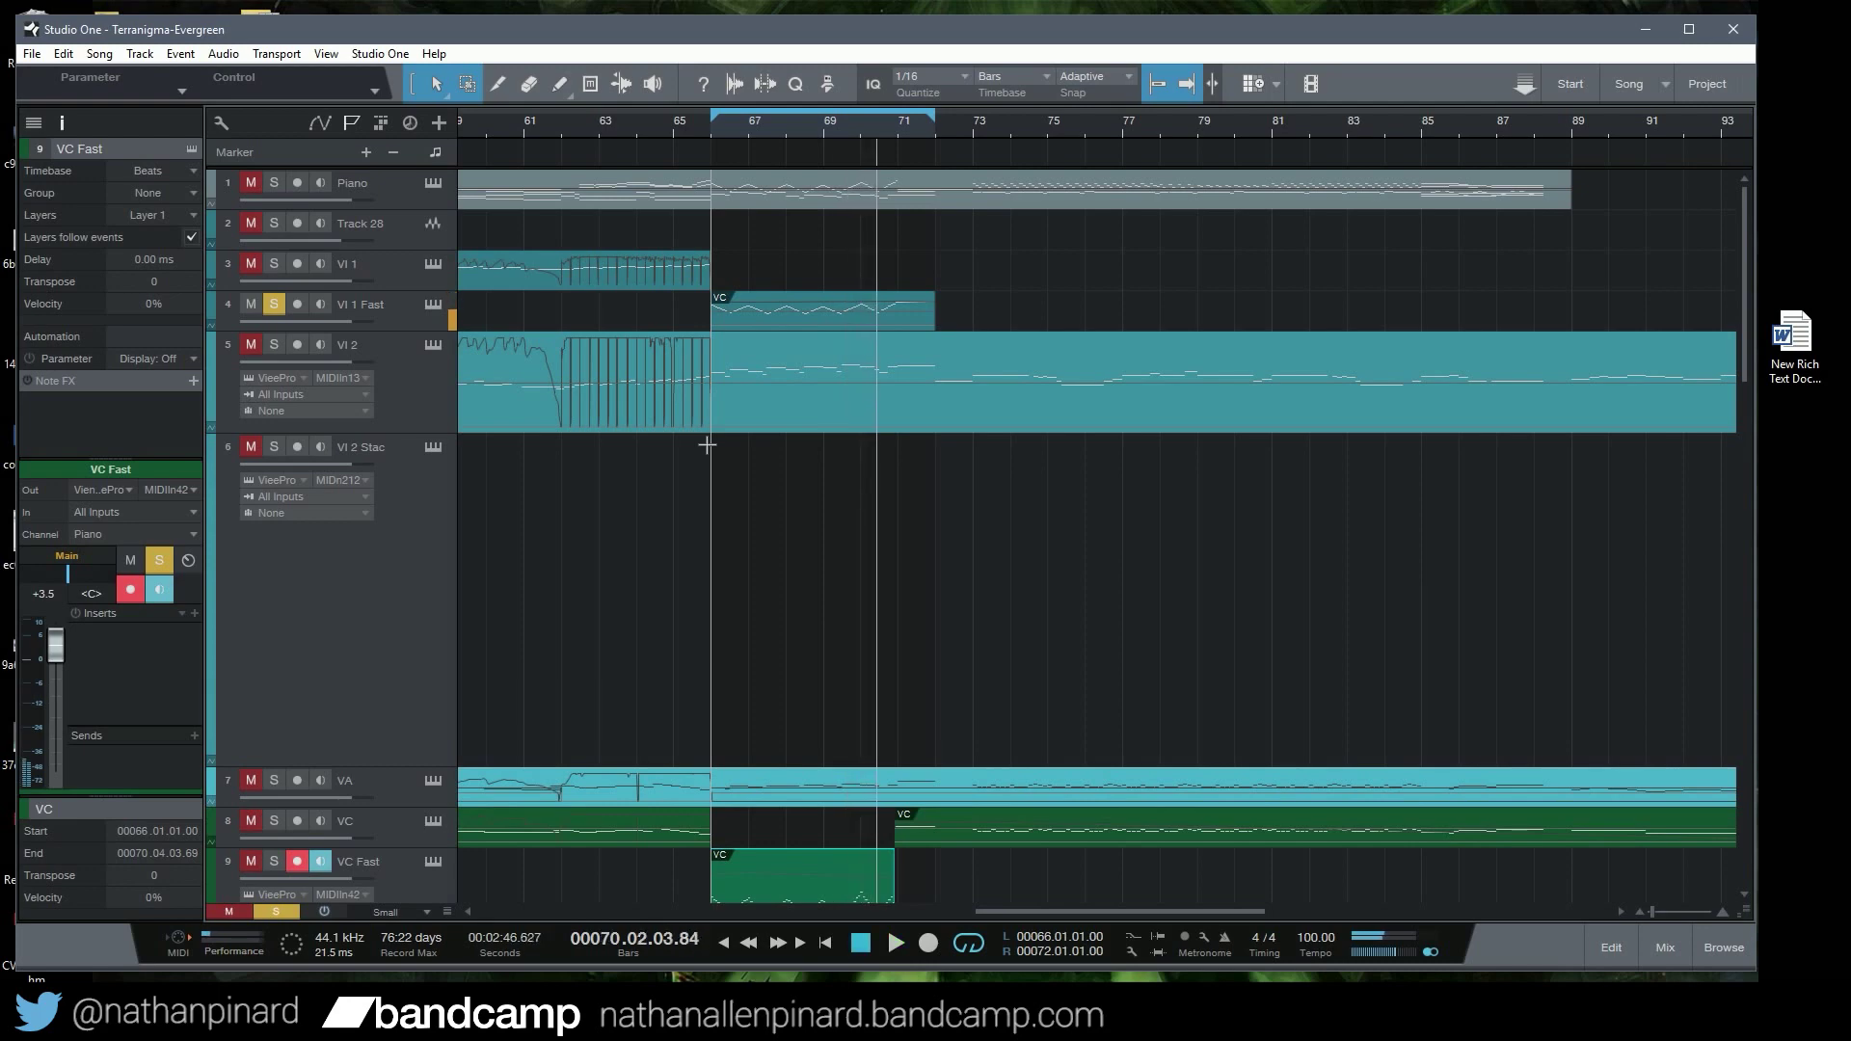
In Vienna Ensemble Pro, replace the VI 1 Fast instrument with 1st Violins StacSl Leg Slur RR LT 6 Ni, and audition the run in Studio One
key(alt+Tab)
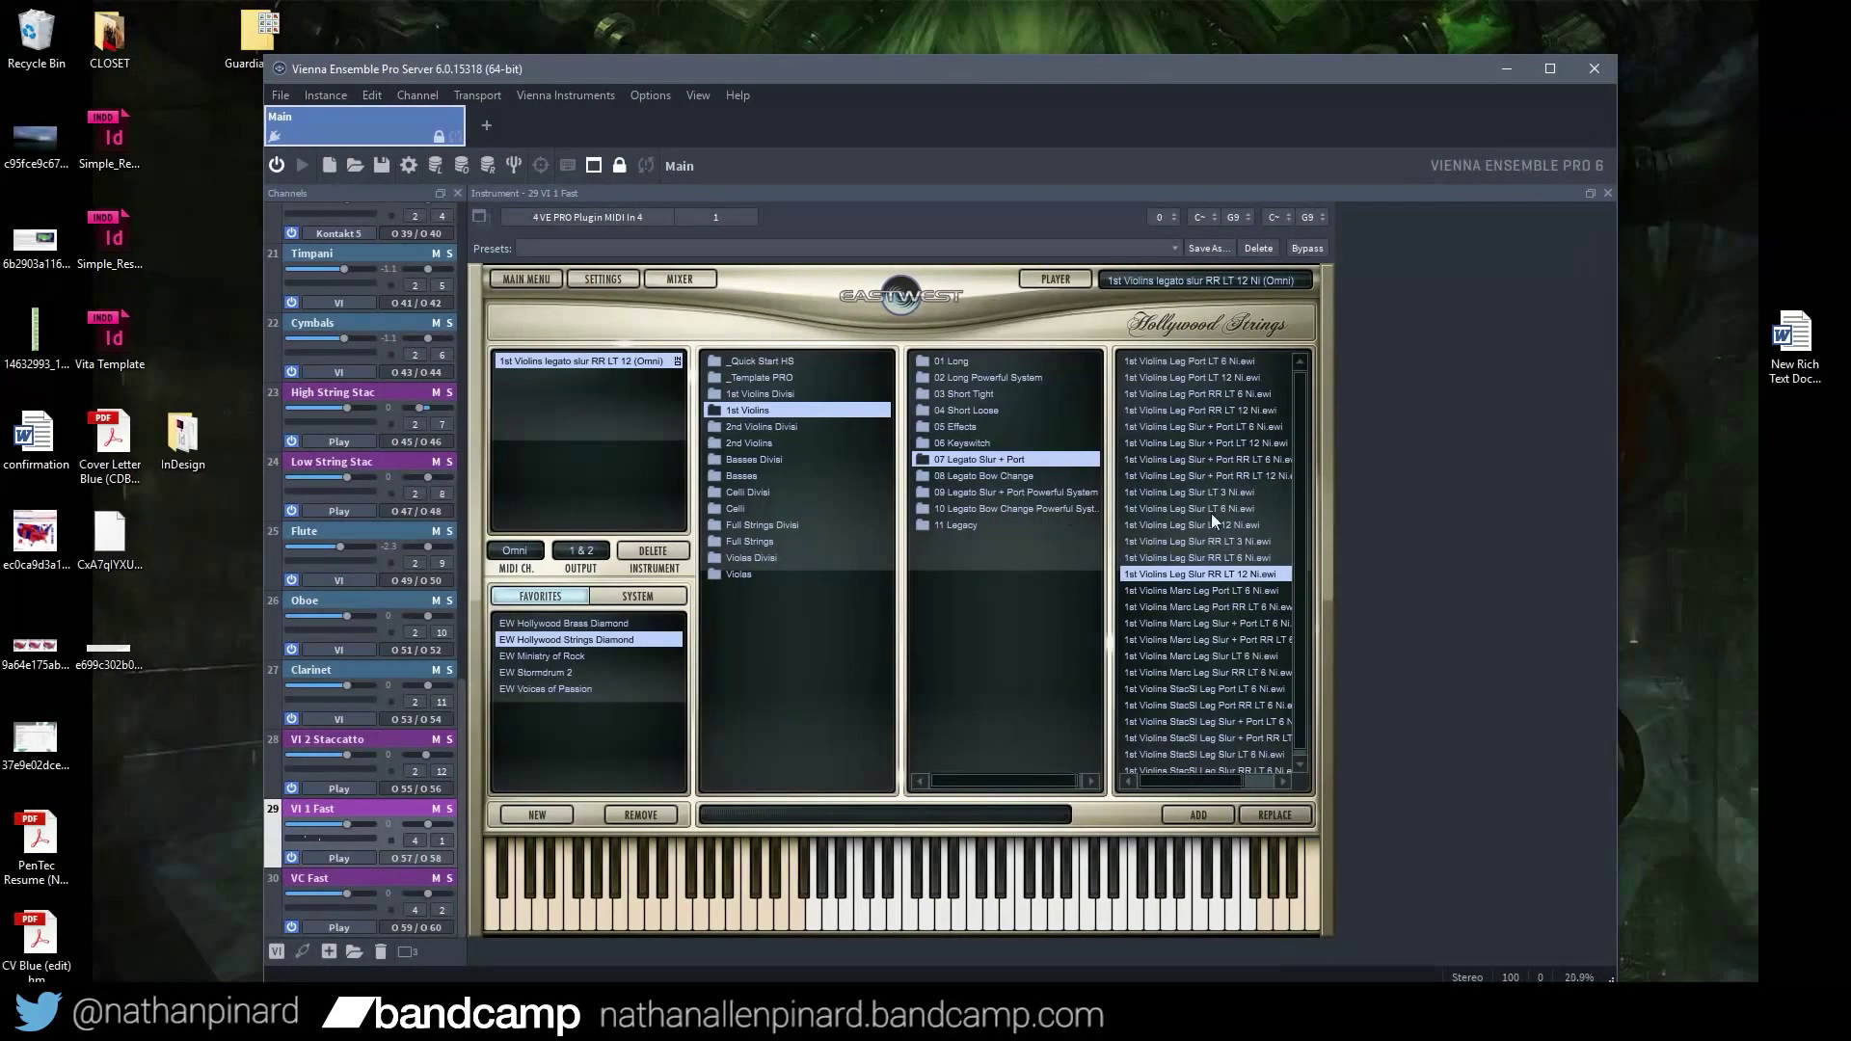
click(1245, 586)
click(1248, 603)
click(1264, 619)
click(1273, 634)
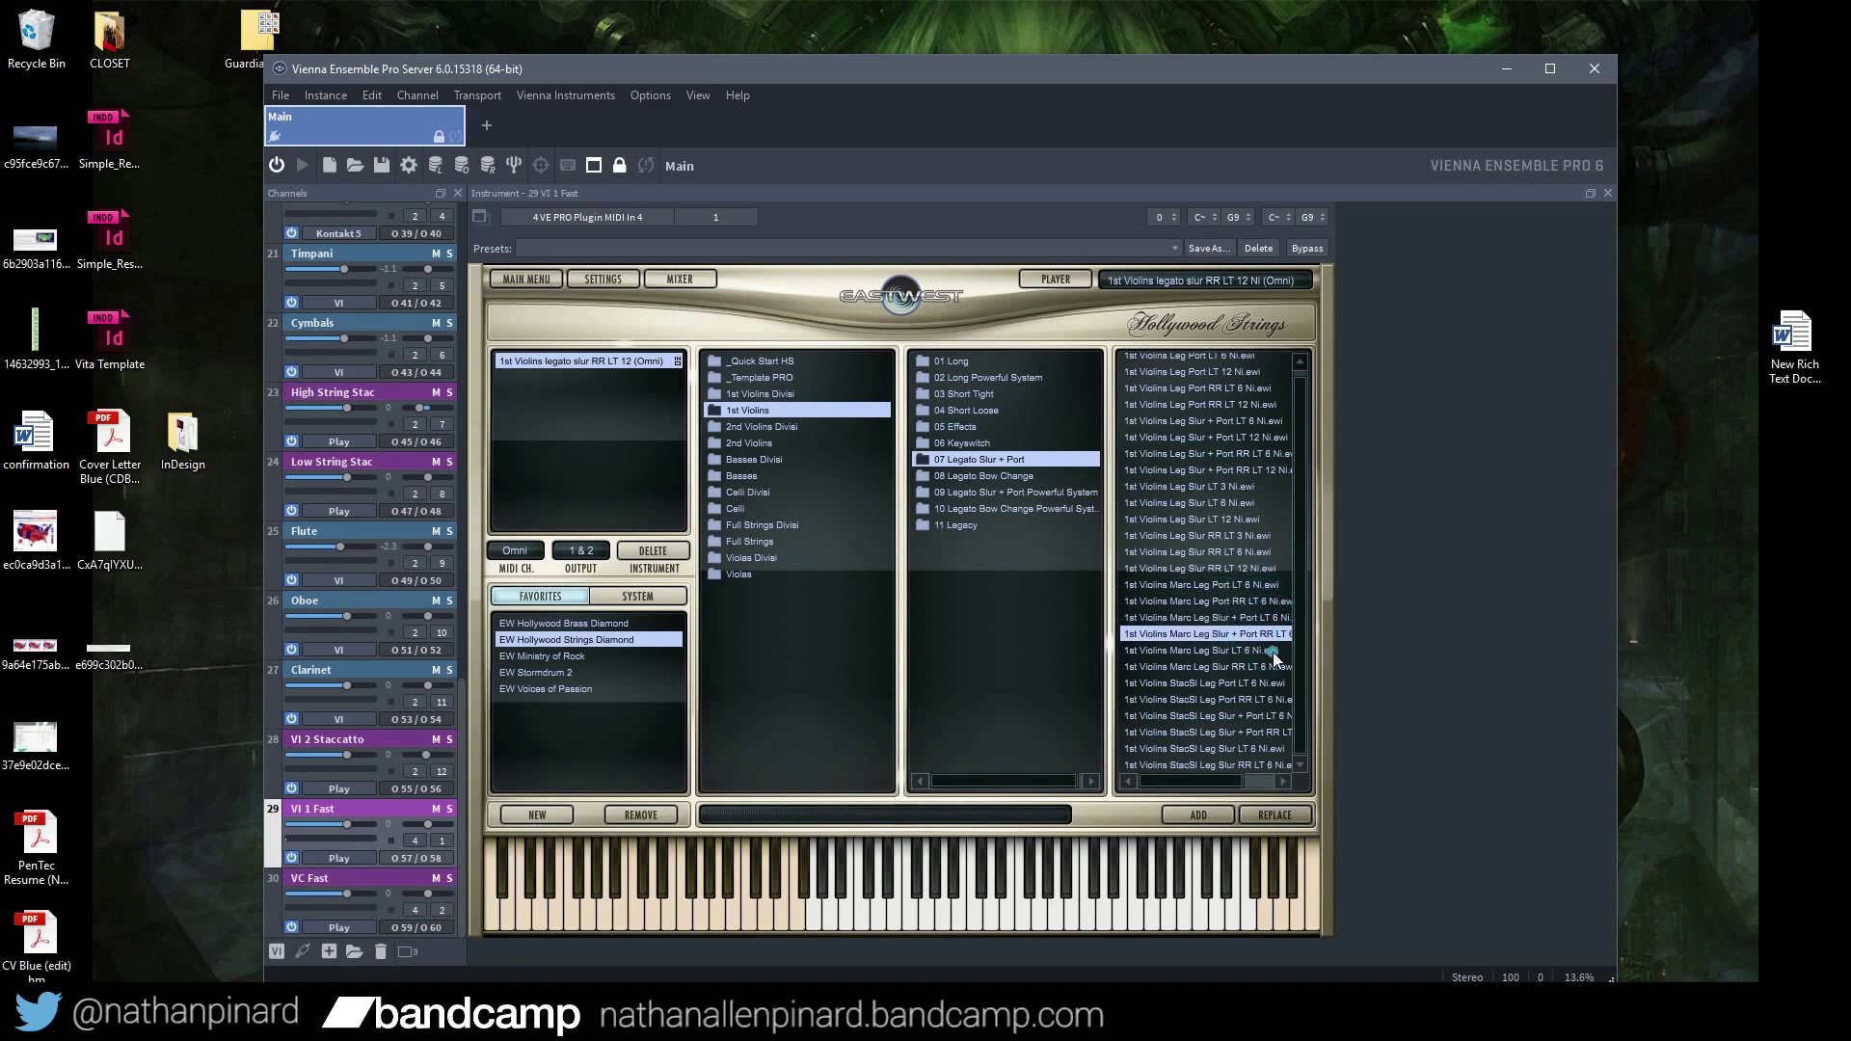
click(1273, 651)
click(1266, 663)
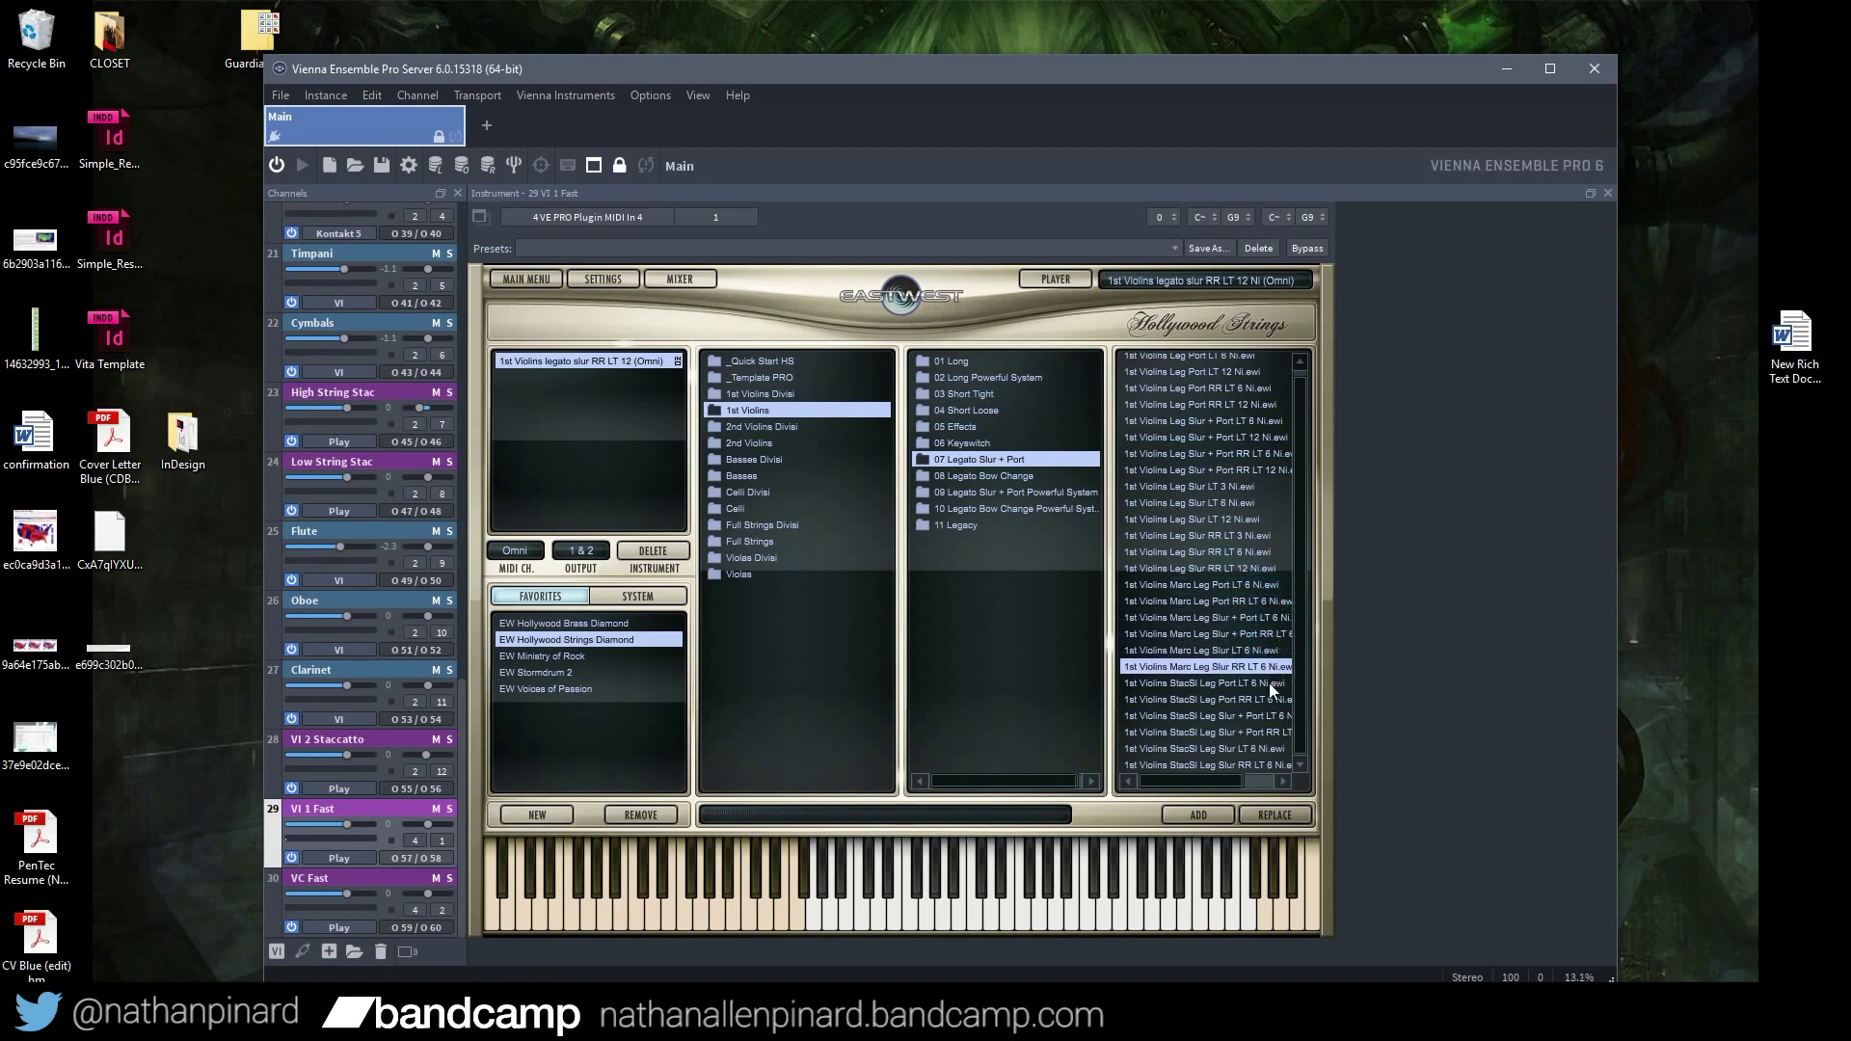
click(1269, 684)
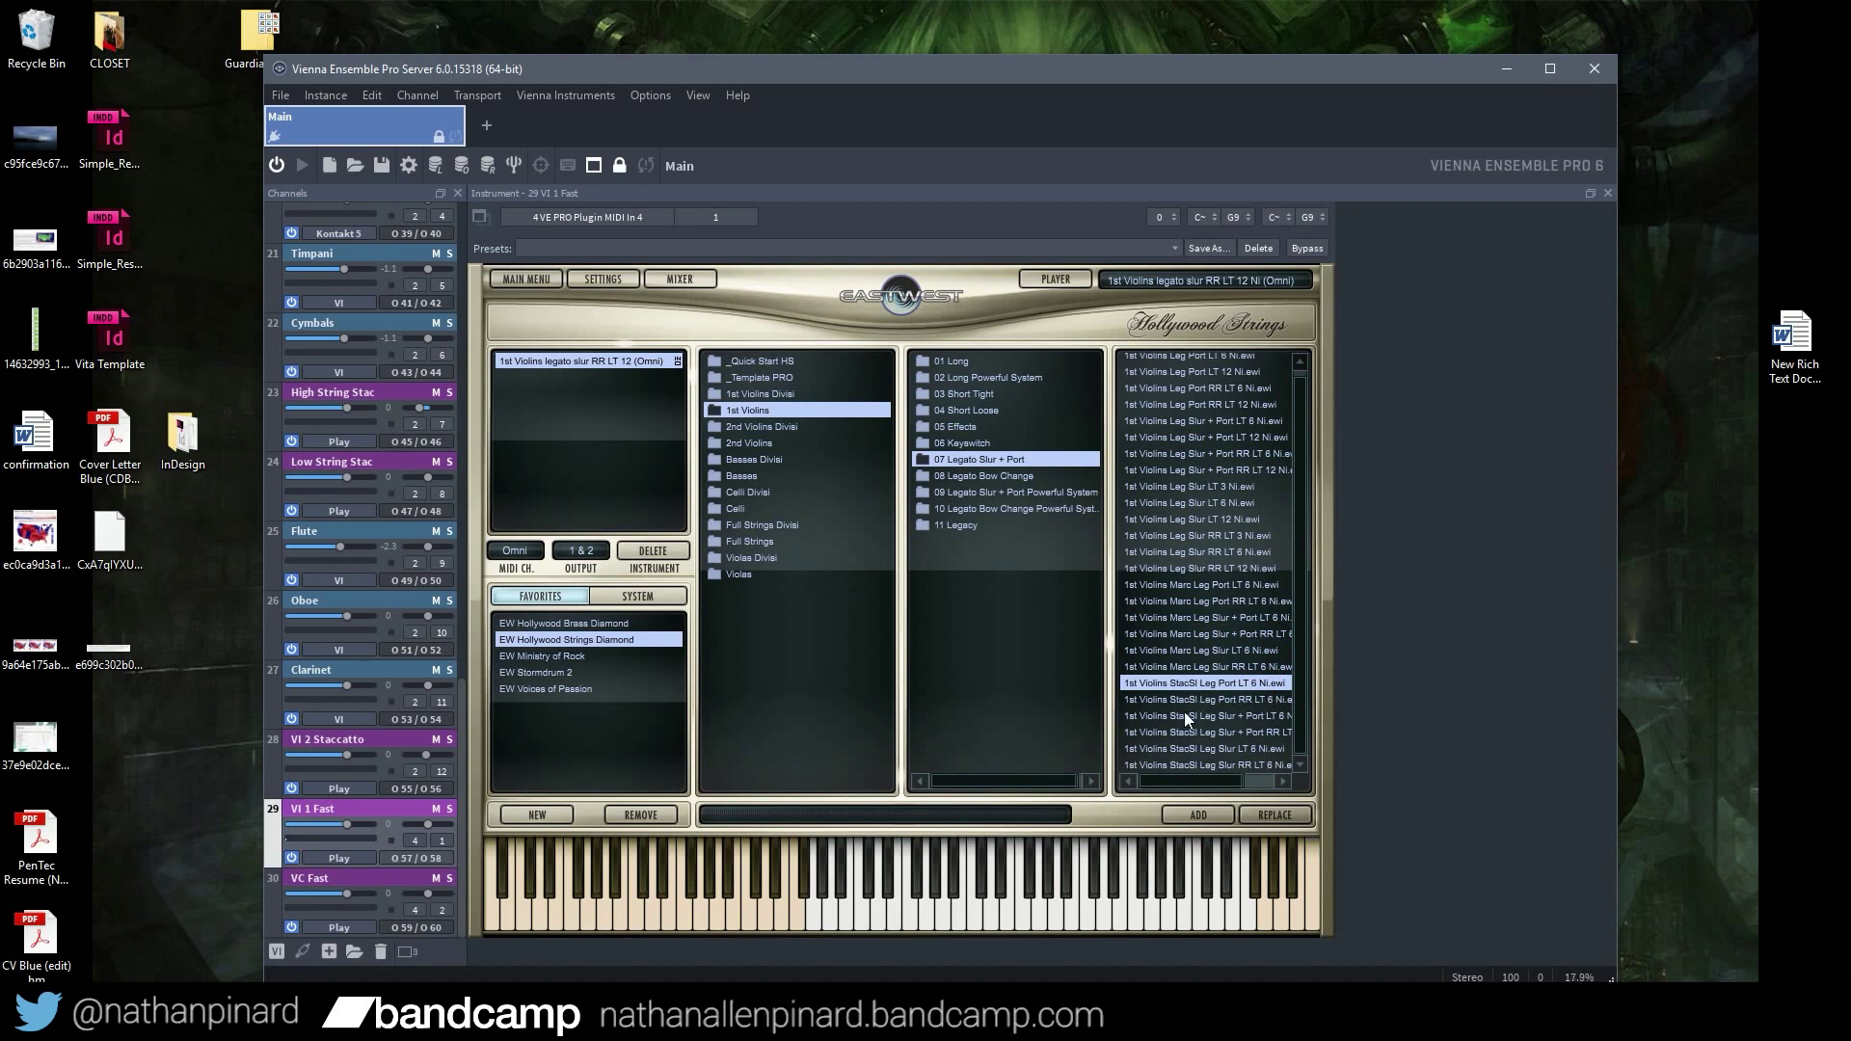
double_click(1219, 763)
click(1031, 622)
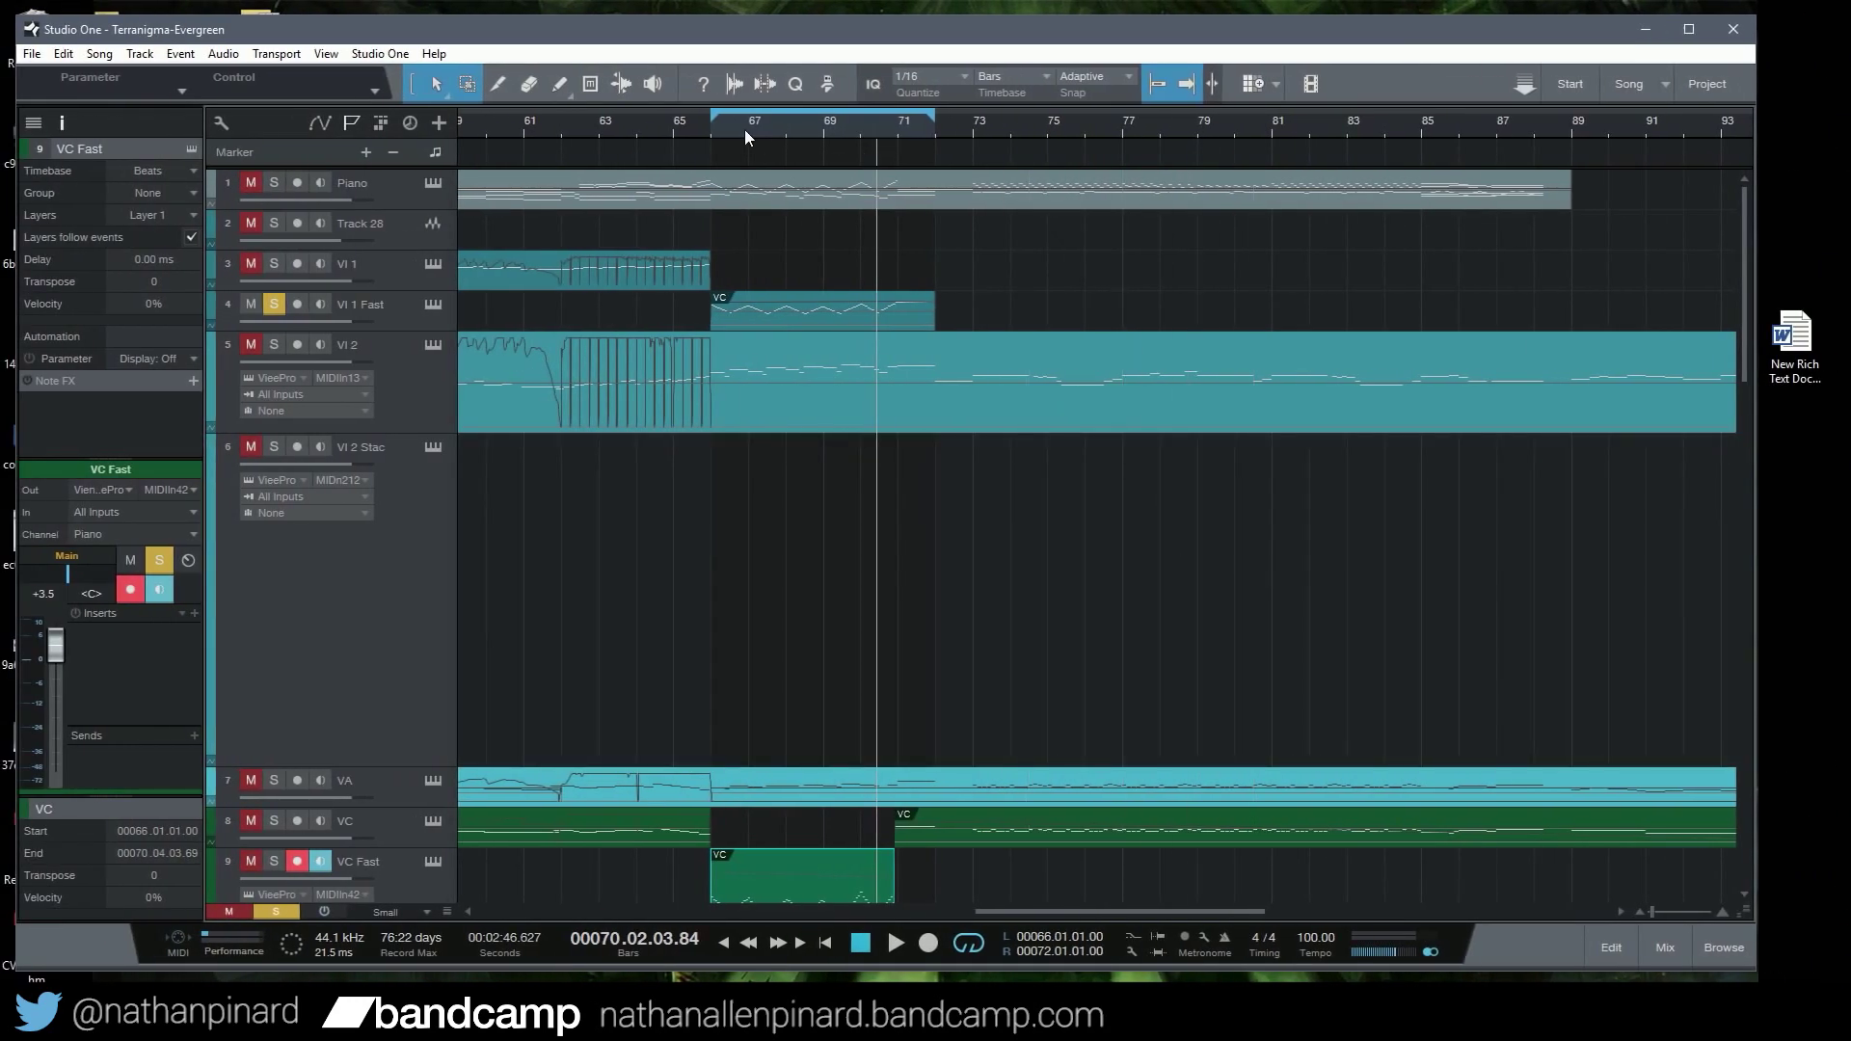
click(700, 124)
key(space)
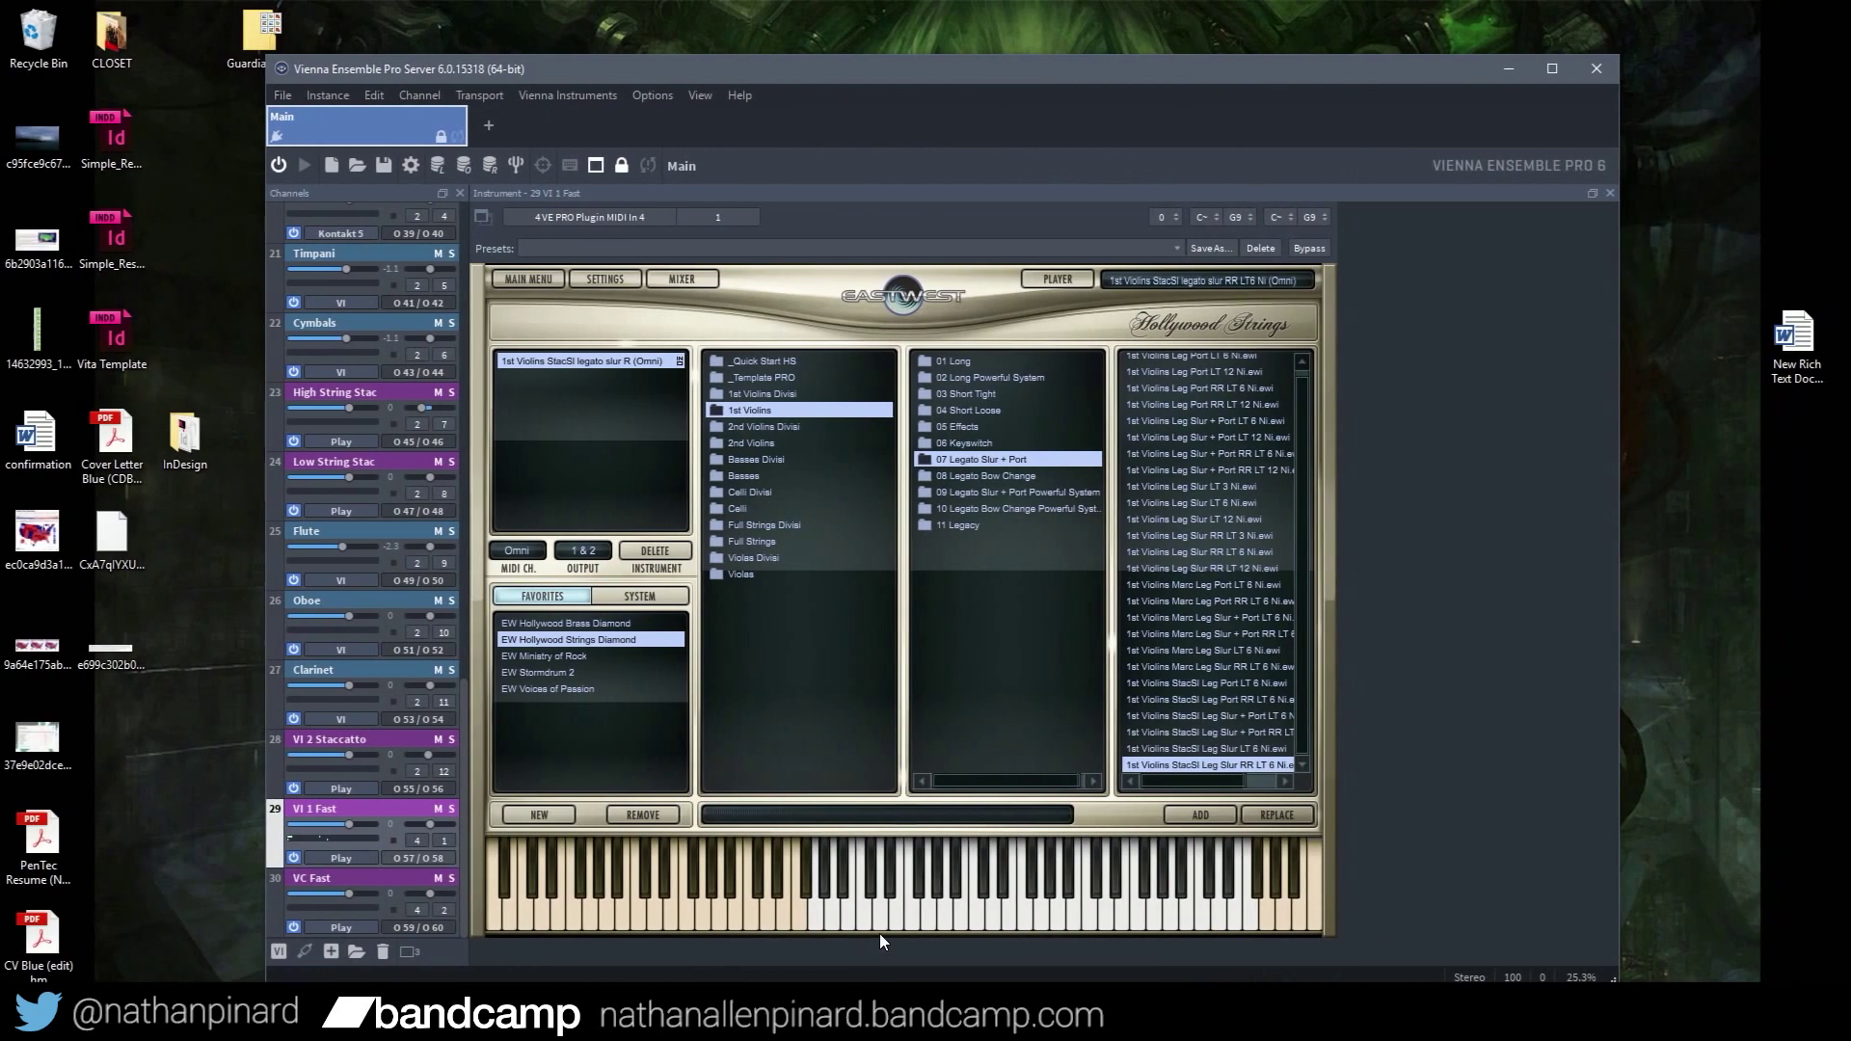
Switch to Vienna Ensemble Pro and replace the VI 1 Fast instrument with 1st Violins Detache RR KSFP Ni from 01 Long
scroll(1172, 574, up, 1)
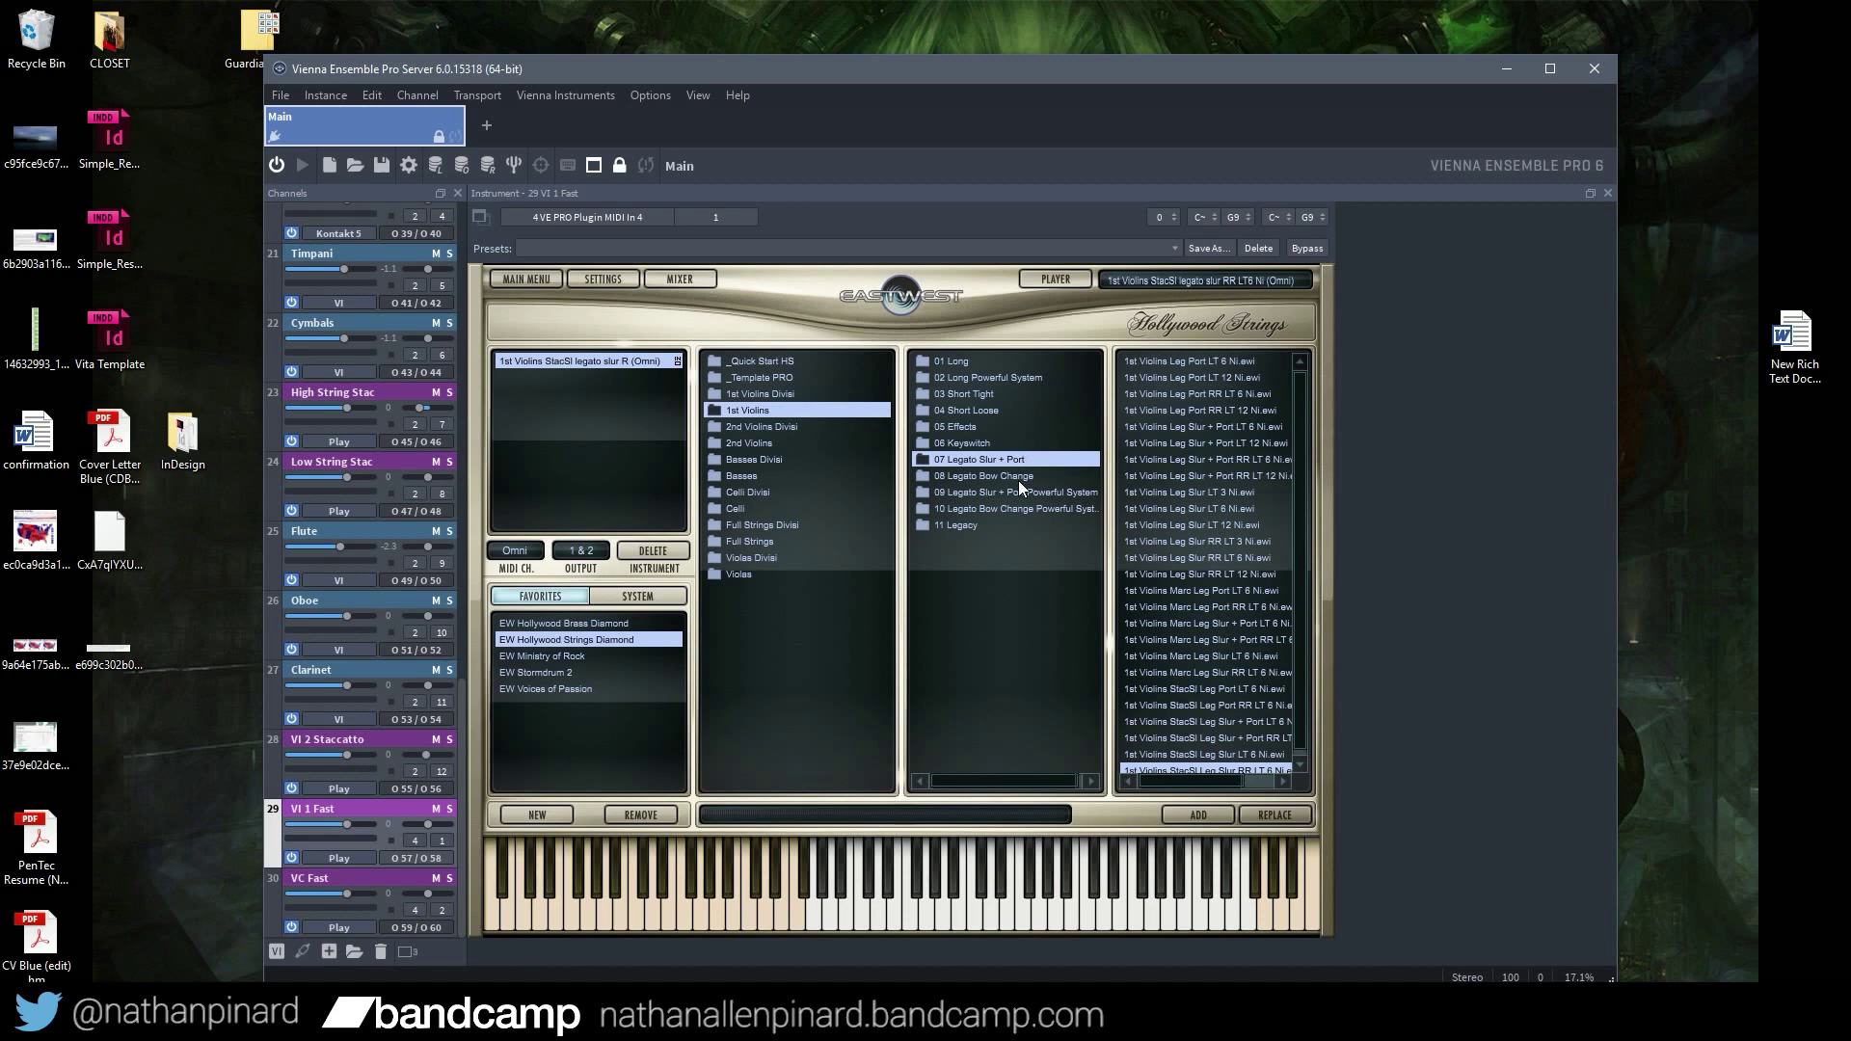
click(983, 525)
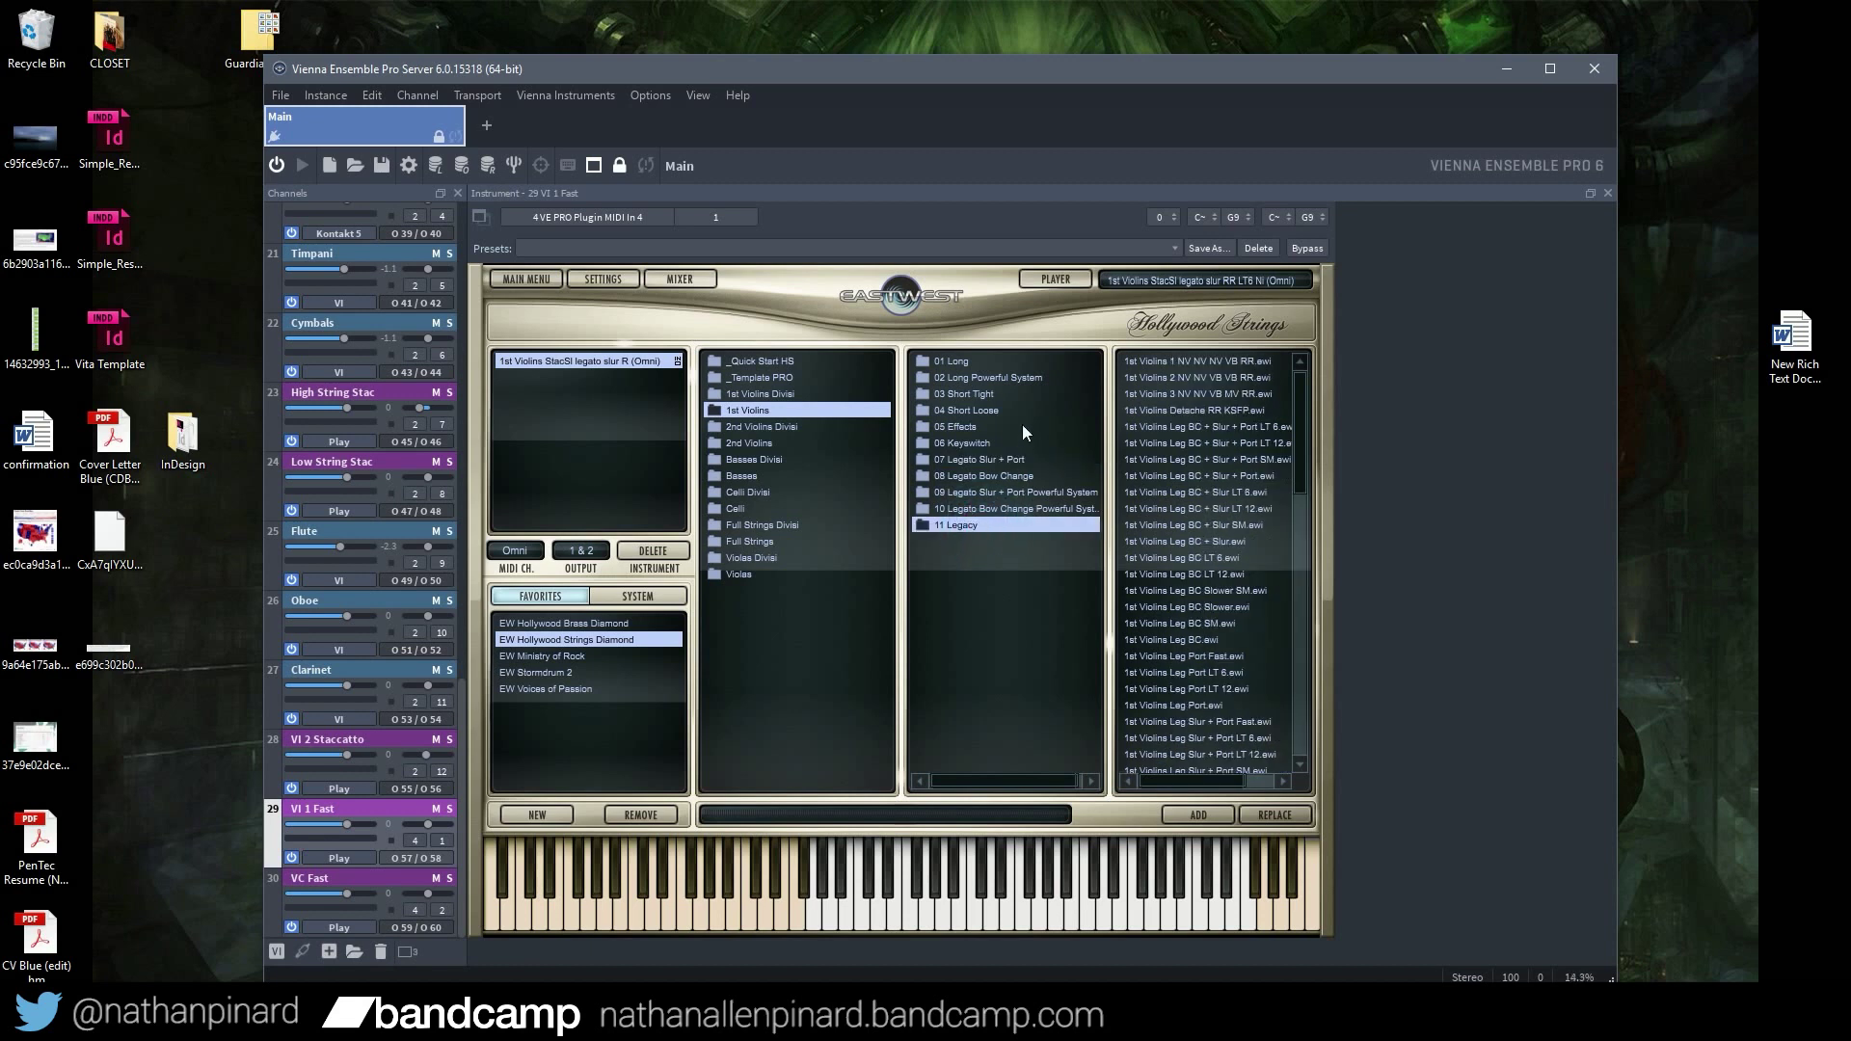
click(787, 410)
click(1040, 362)
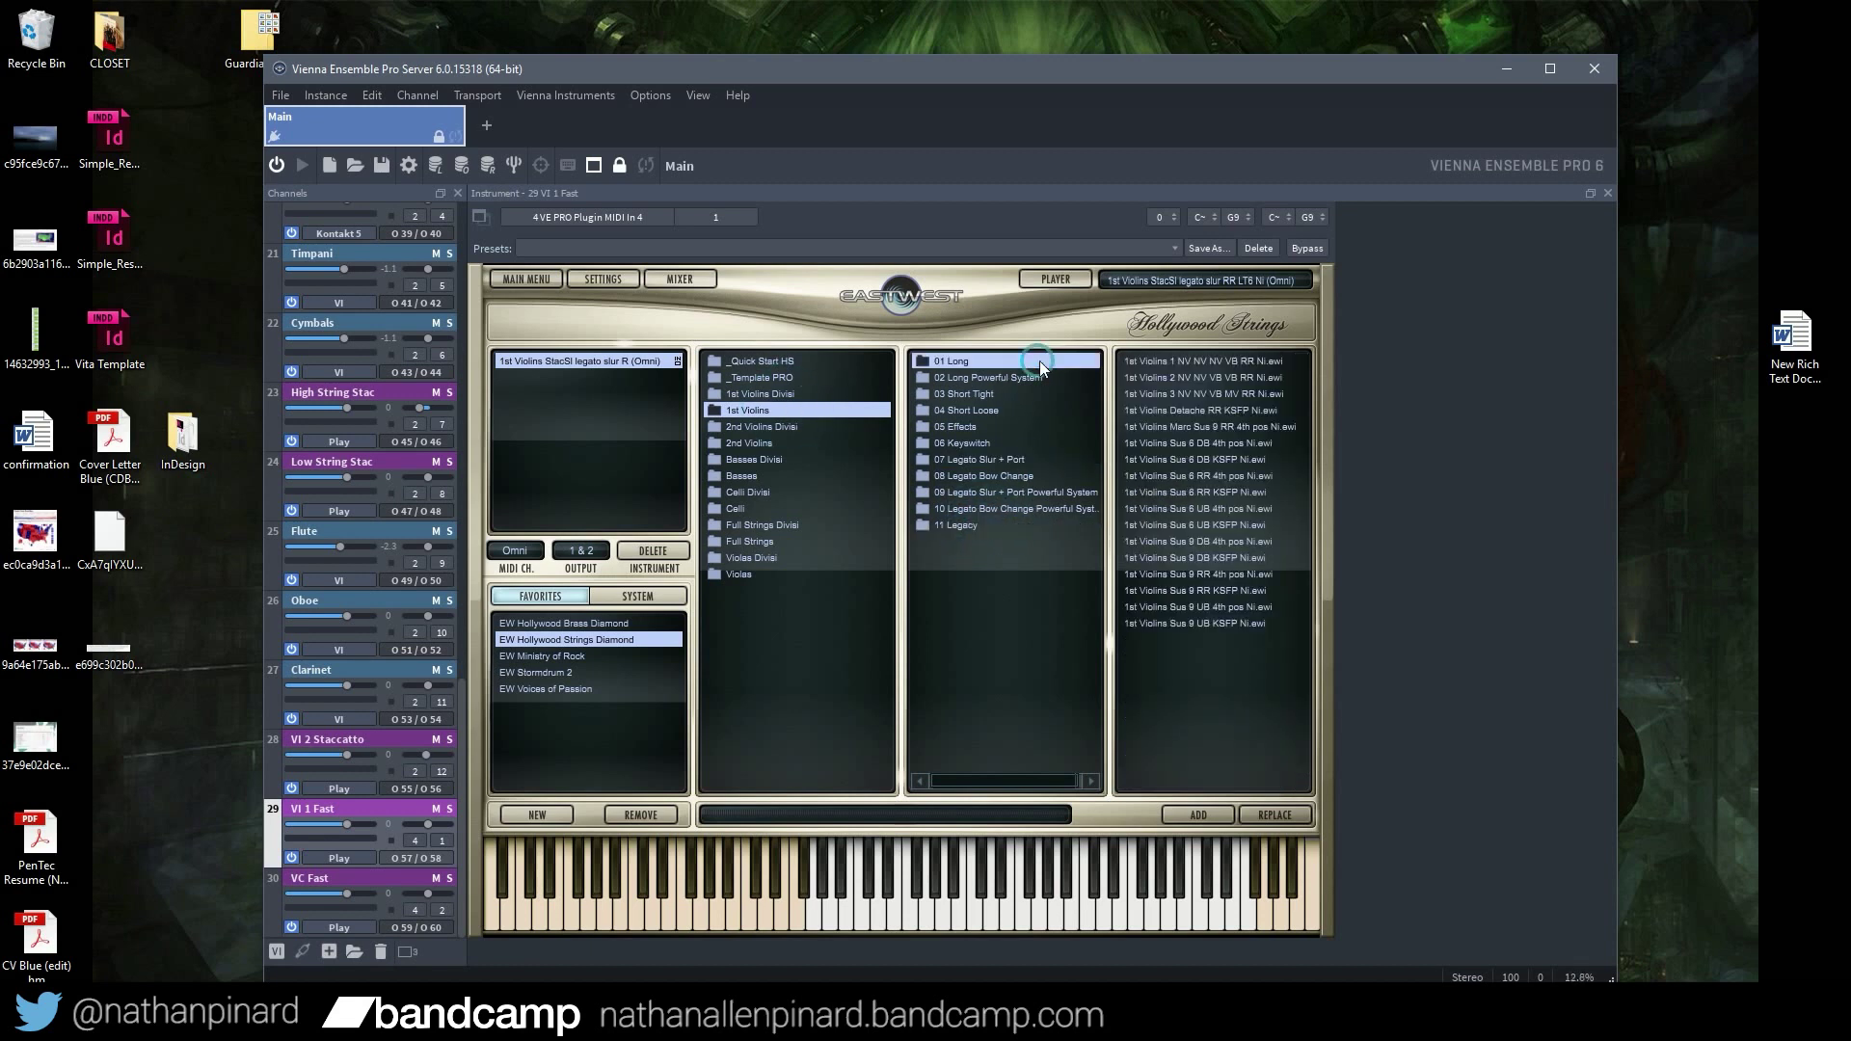
click(1055, 379)
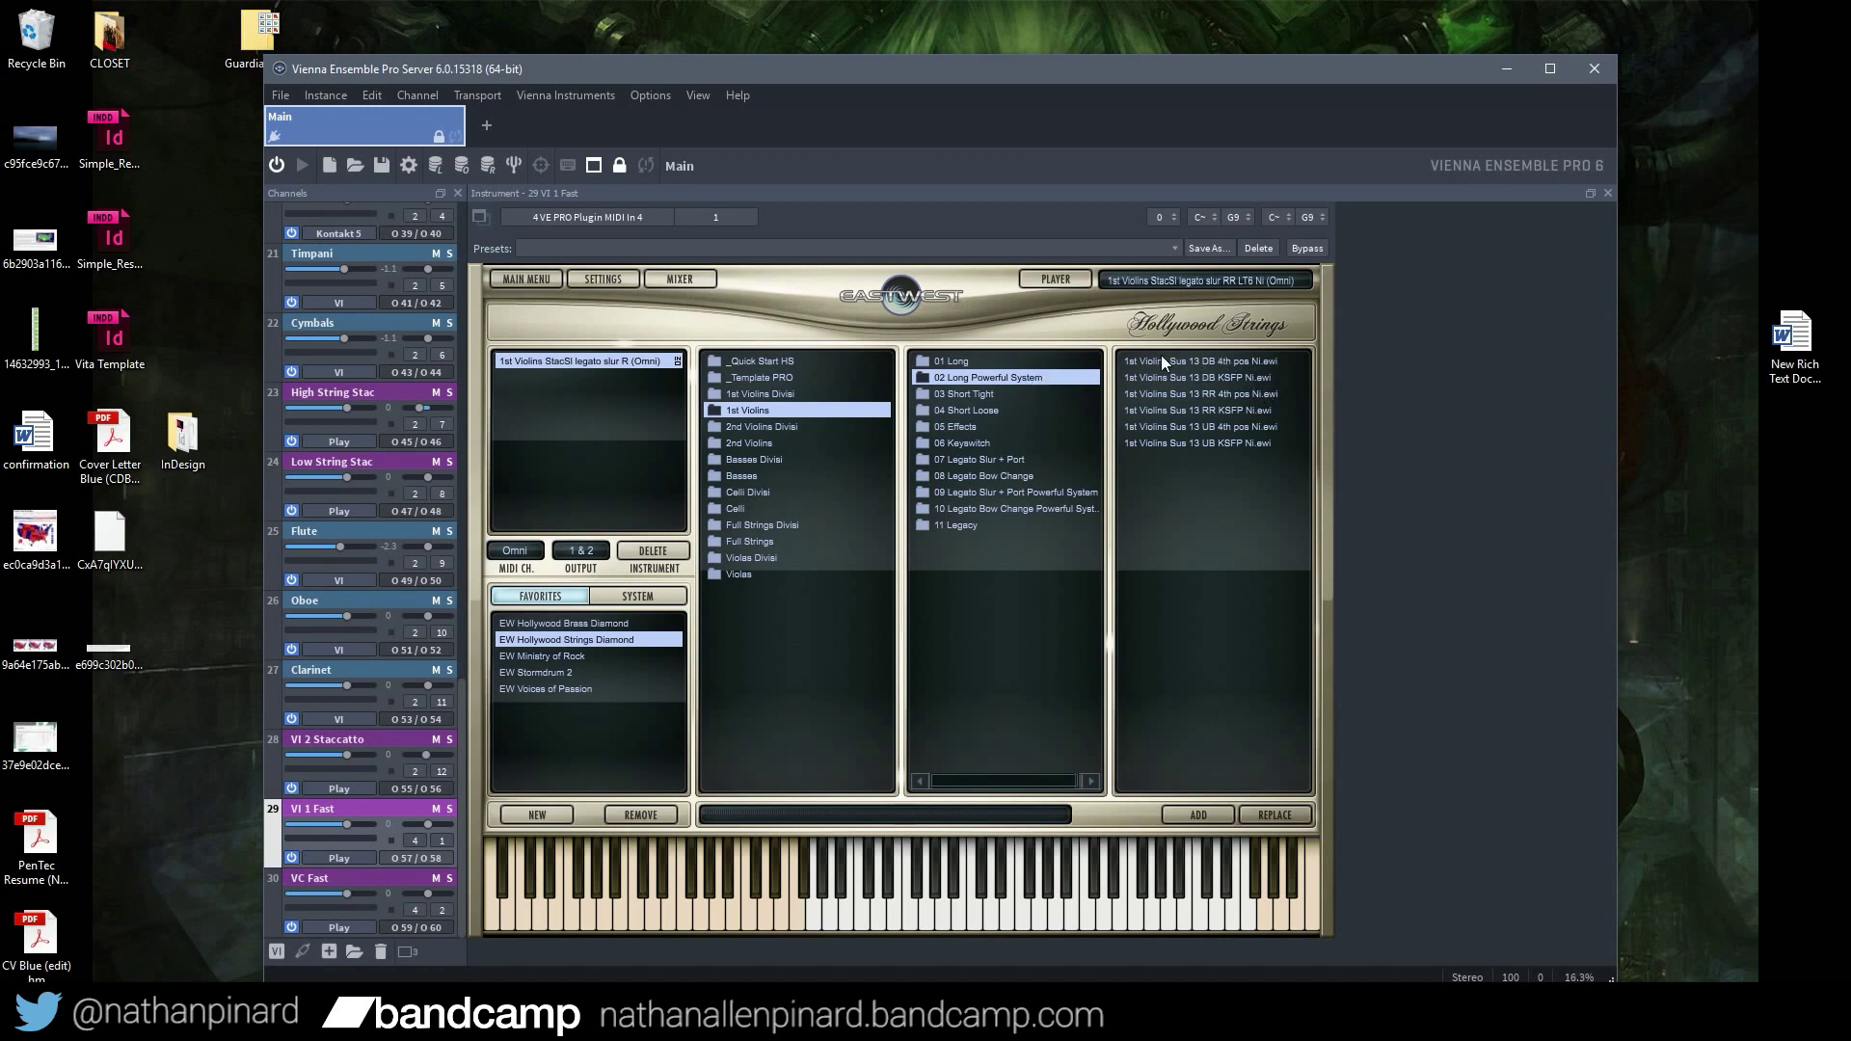
click(984, 362)
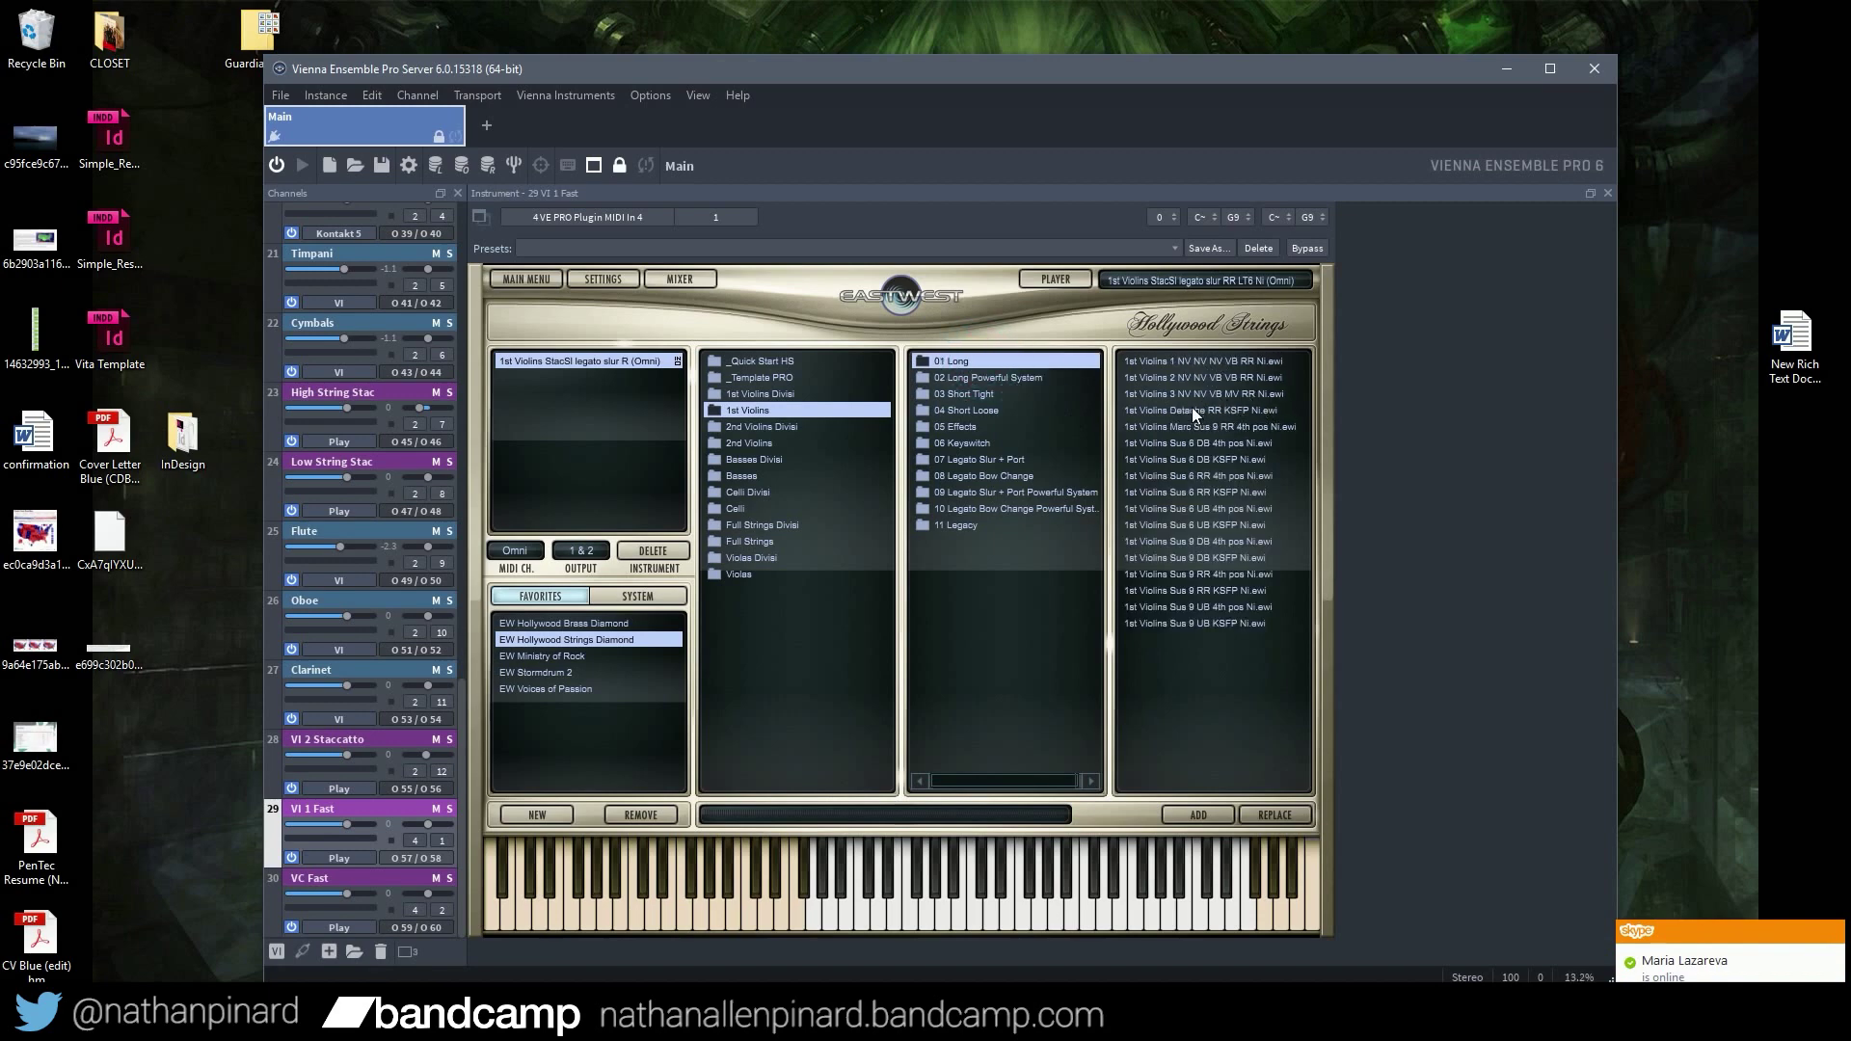
double_click(1242, 413)
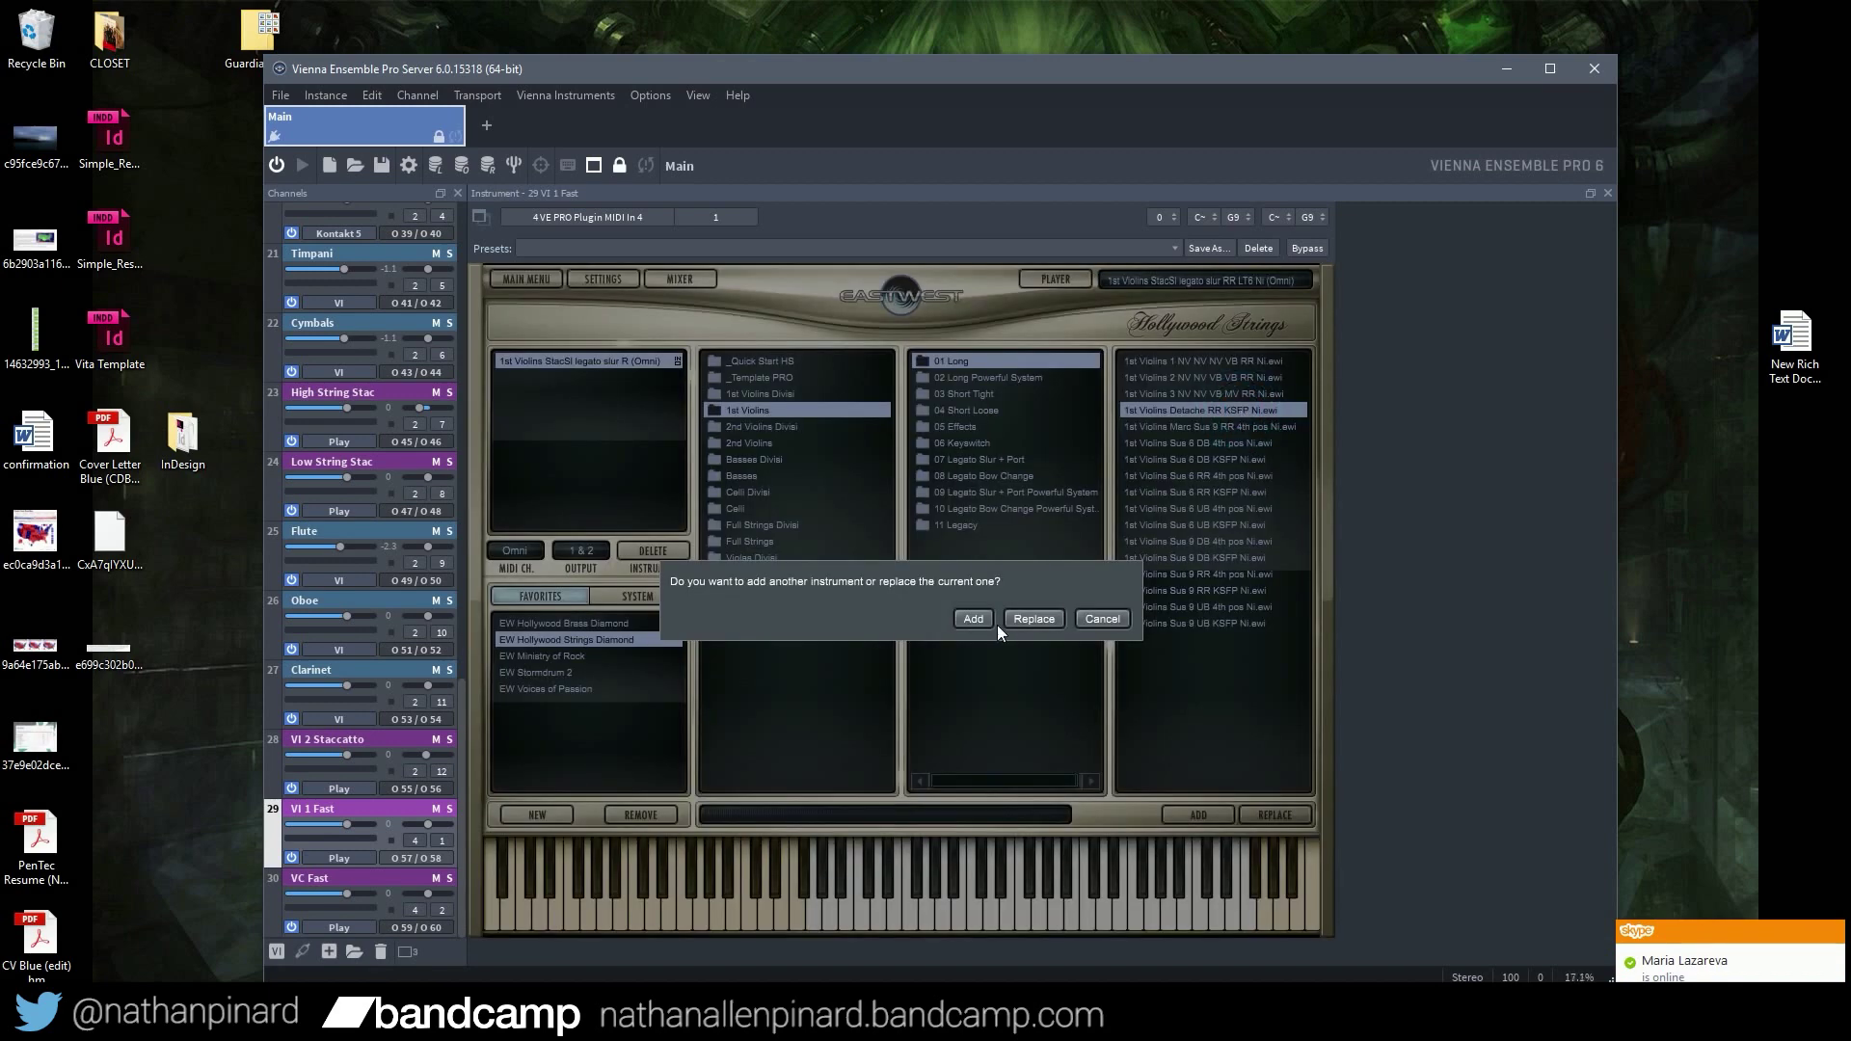
click(1032, 618)
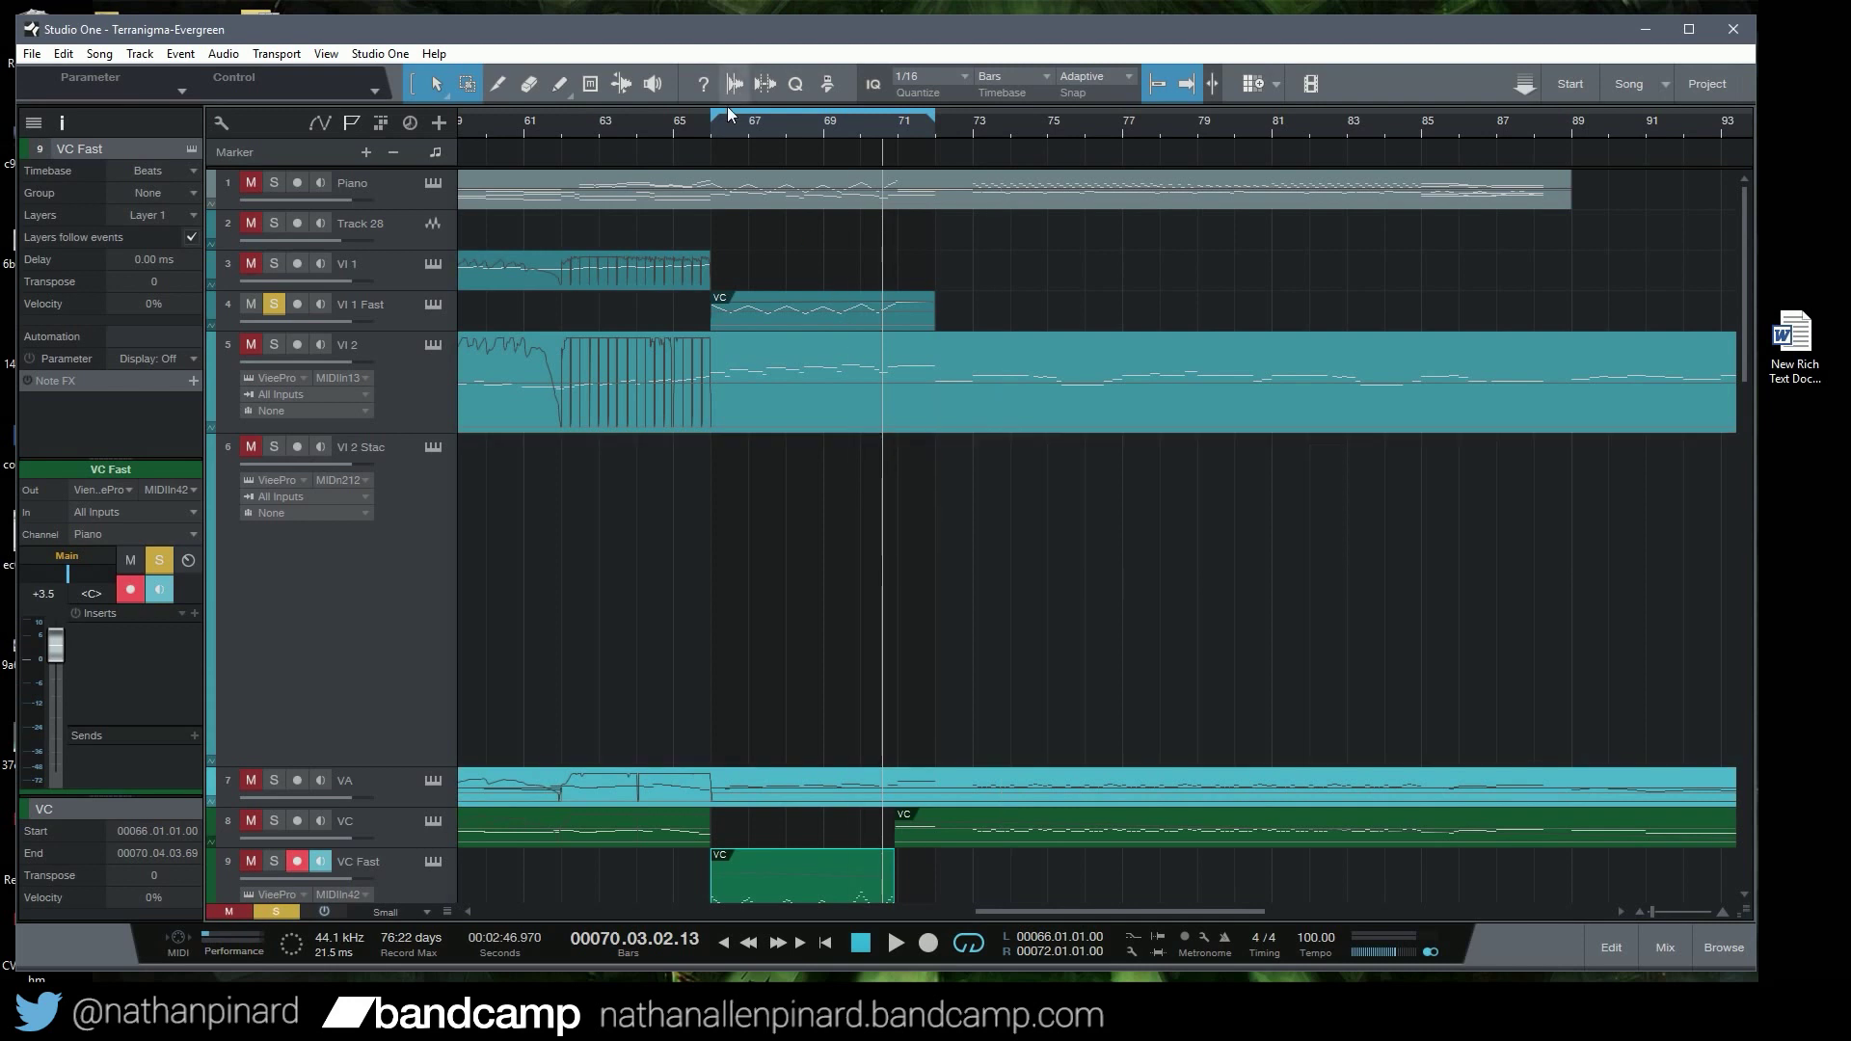
Switch to Studio One and audition the soloed VI 1 Fast run from just before bar 66 through bar 71
click(694, 124)
key(space)
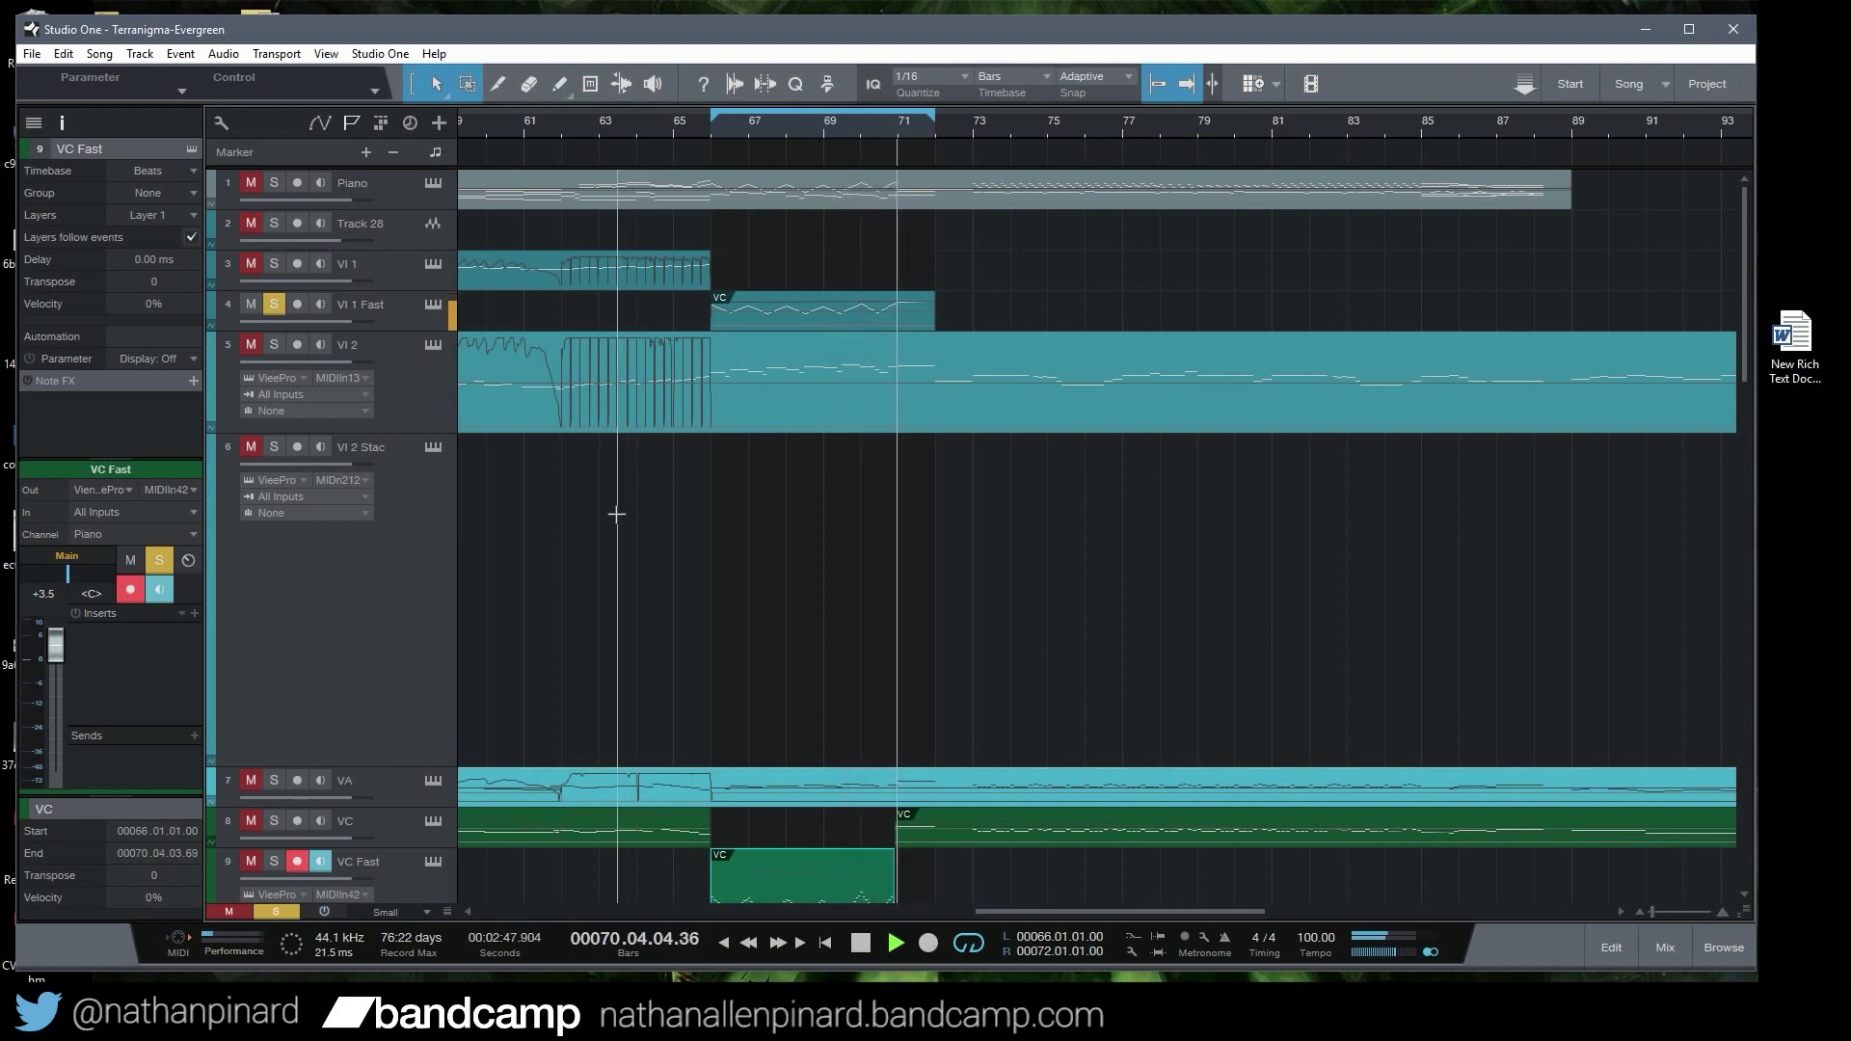
key(space)
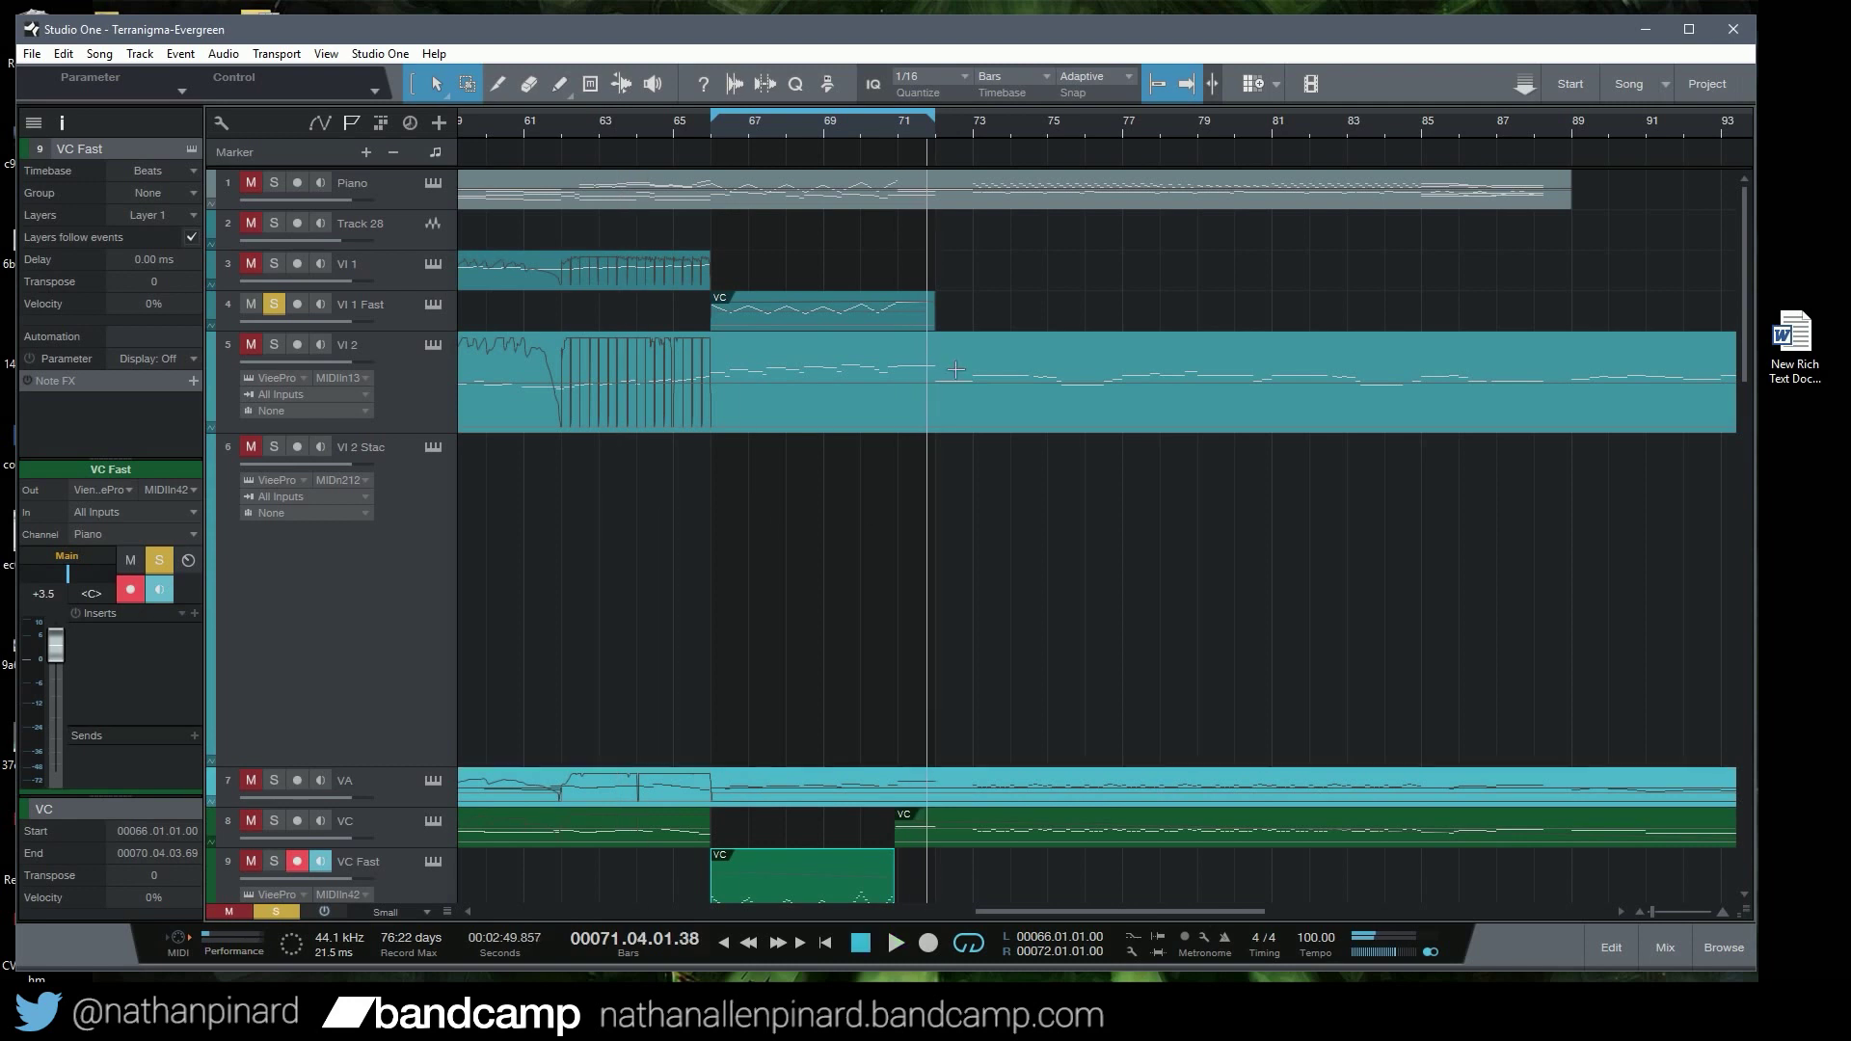
Open the VI 1 Fast part in the note editor and play the opening of the run at bar 66
double_click(791, 312)
scroll(1024, 910, left, 2)
scroll(1028, 910, left, 2)
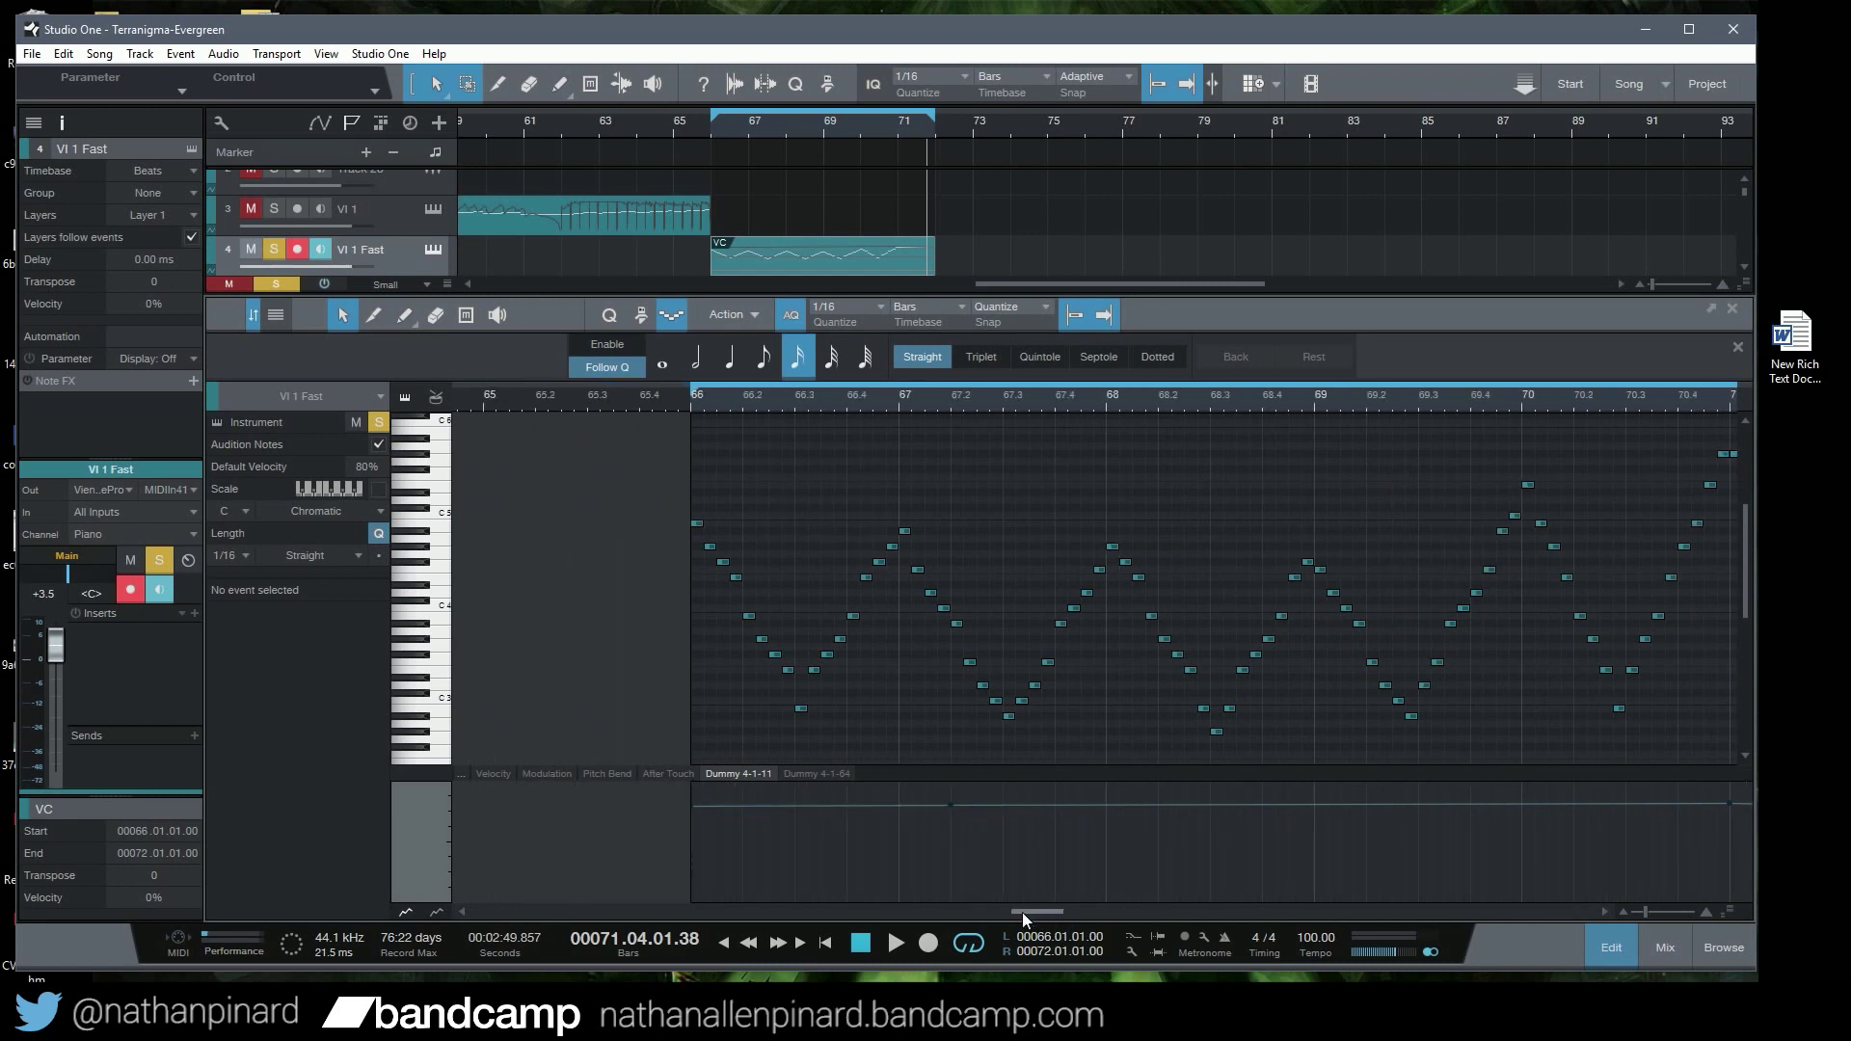
click(577, 398)
key(space)
key(space)
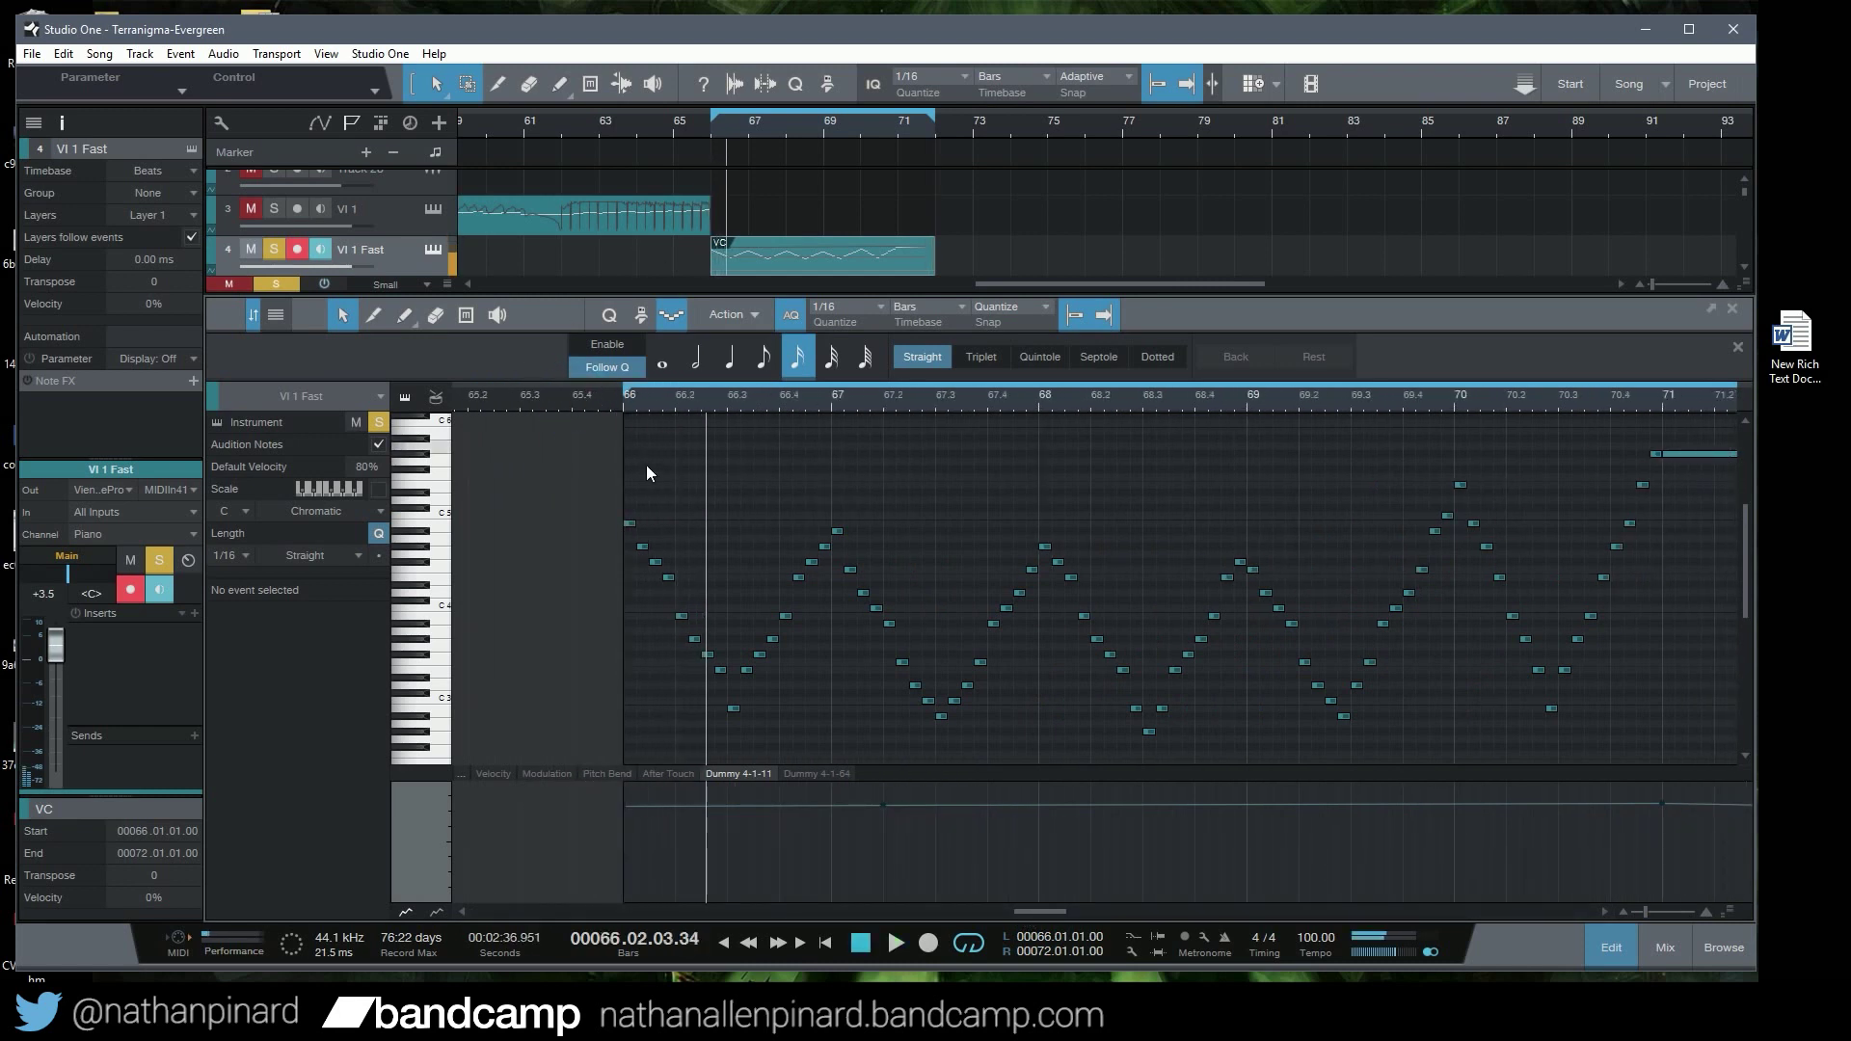
Audition the run's opening B4 note on its own, and replay the run from just before bar 66
click(628, 521)
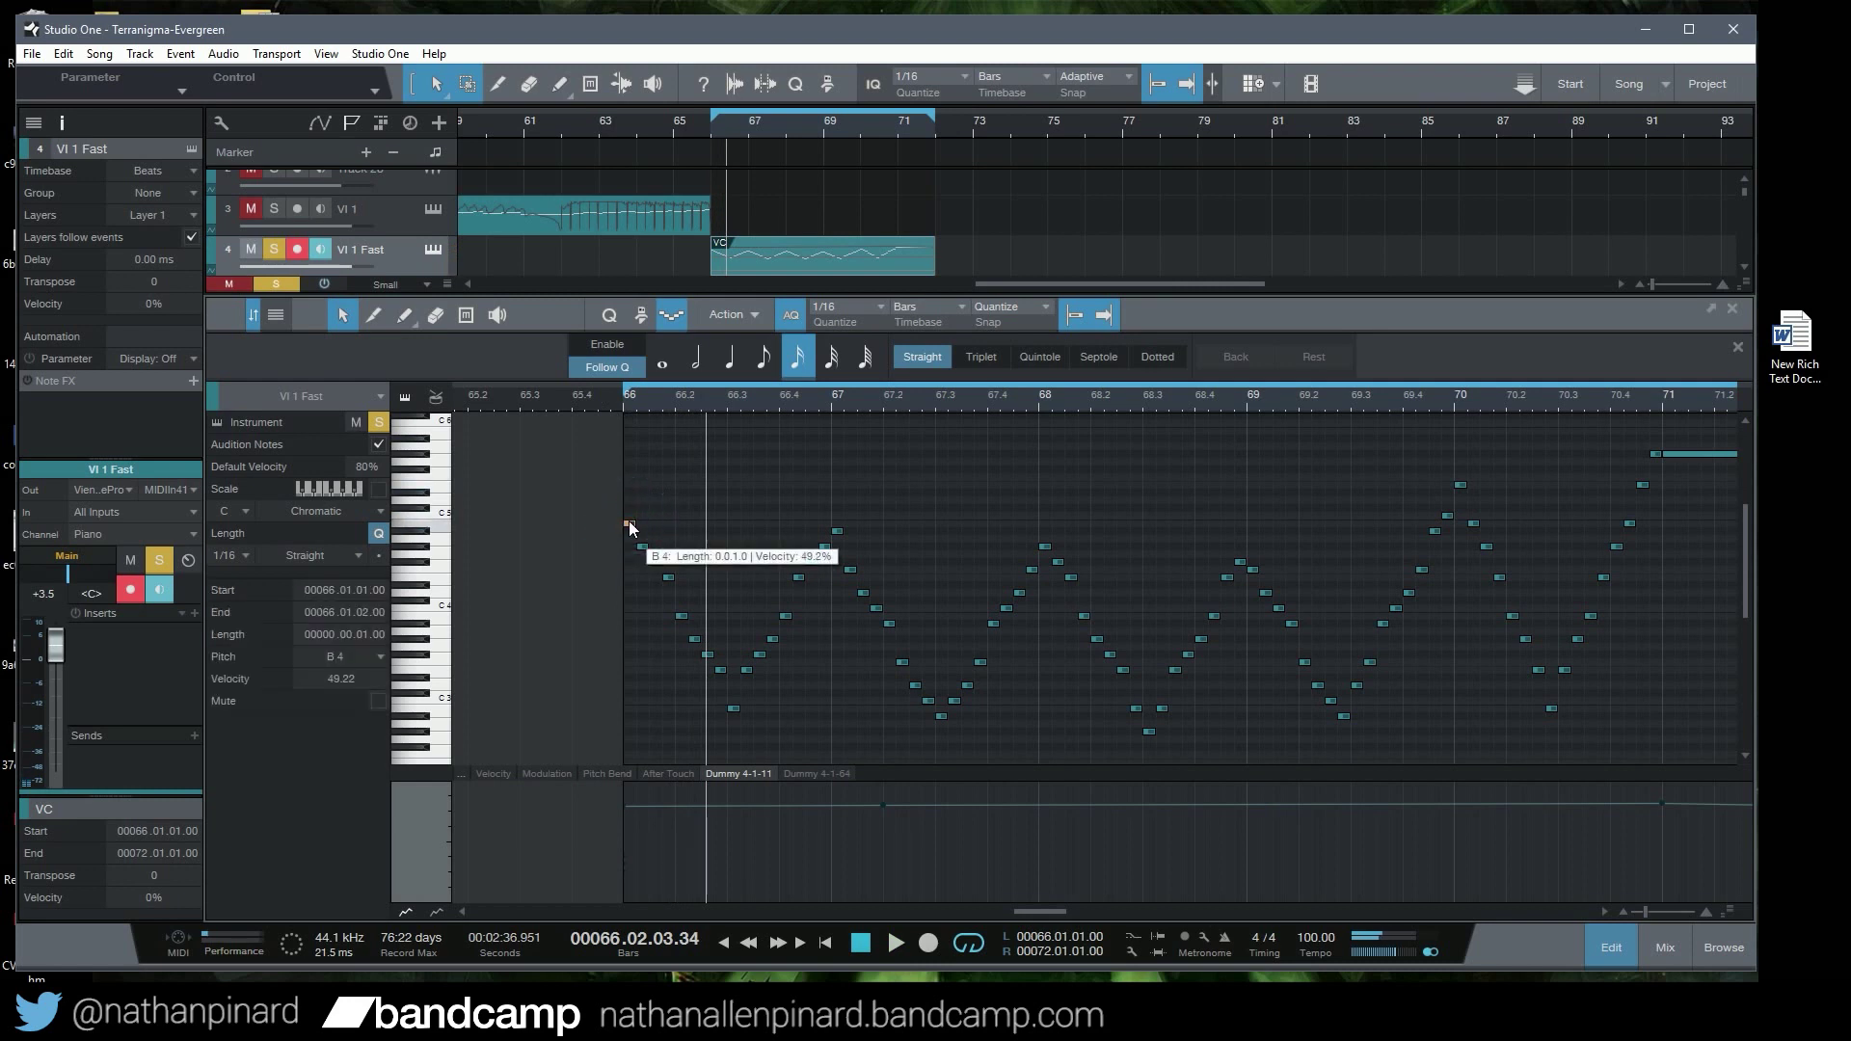
click(673, 507)
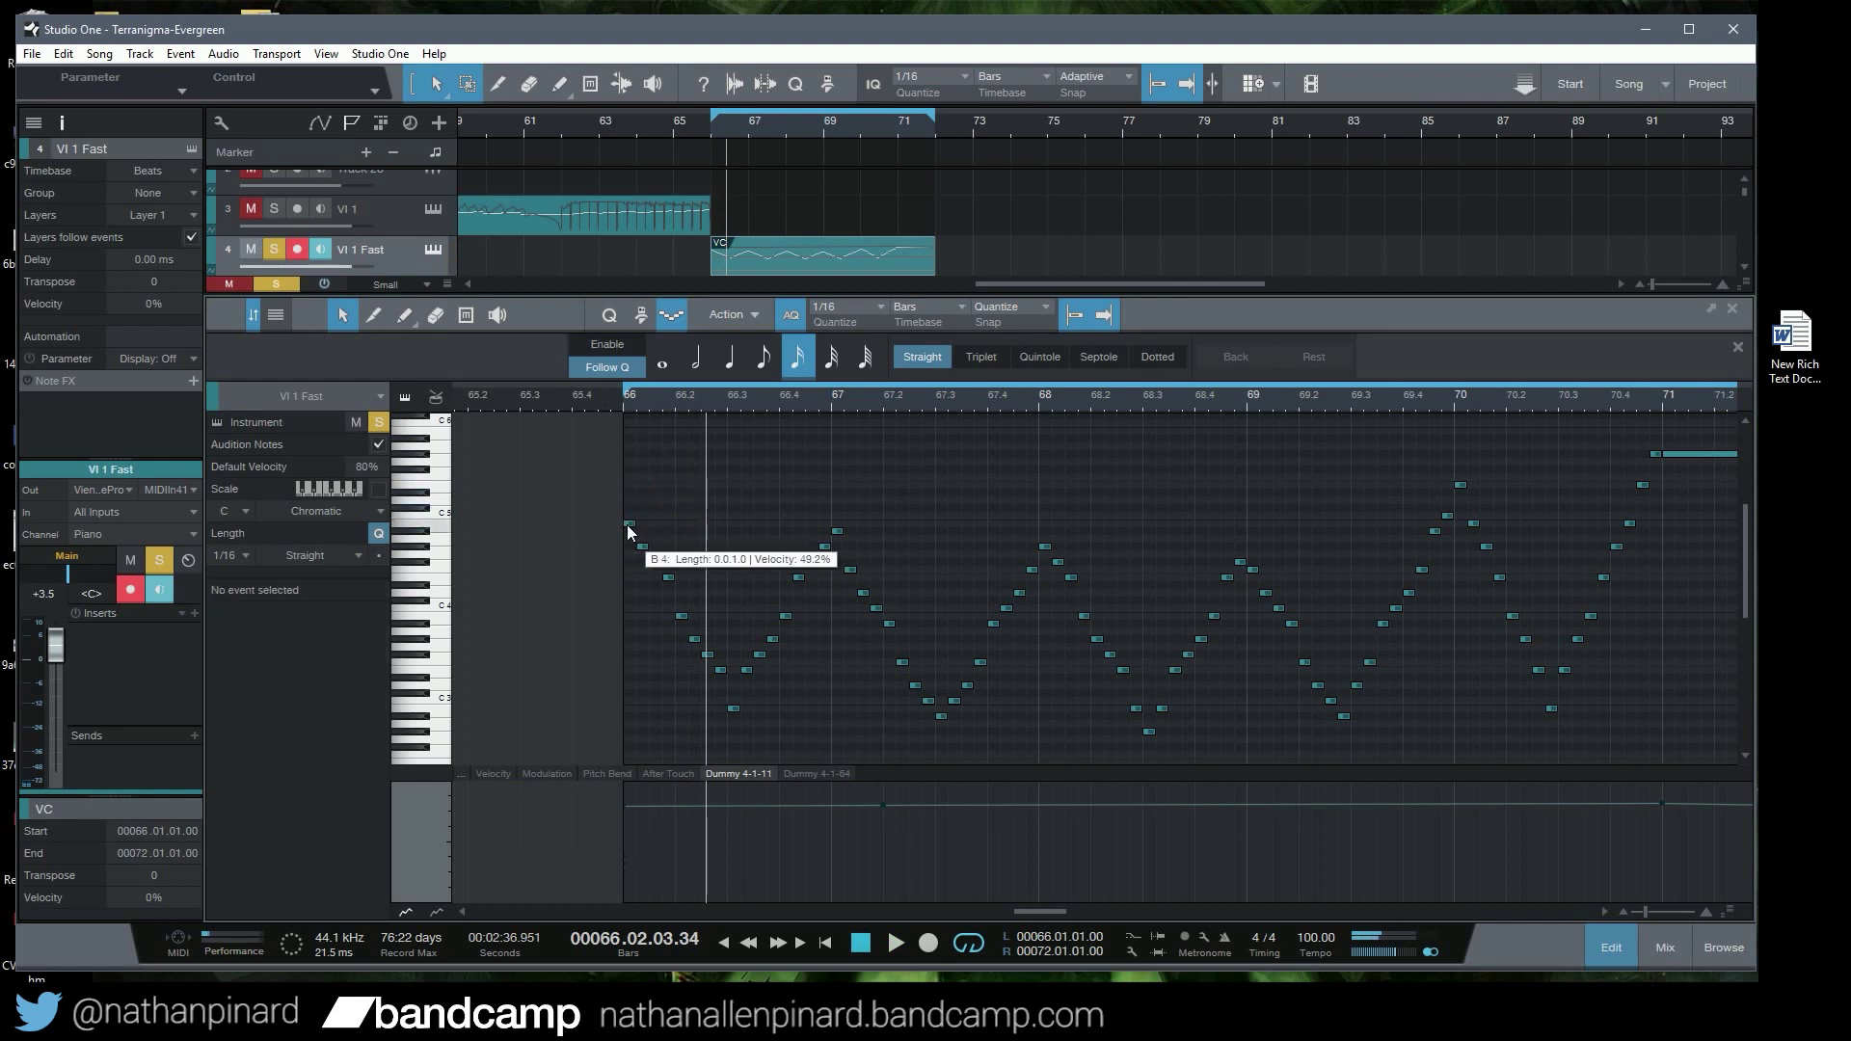
click(631, 524)
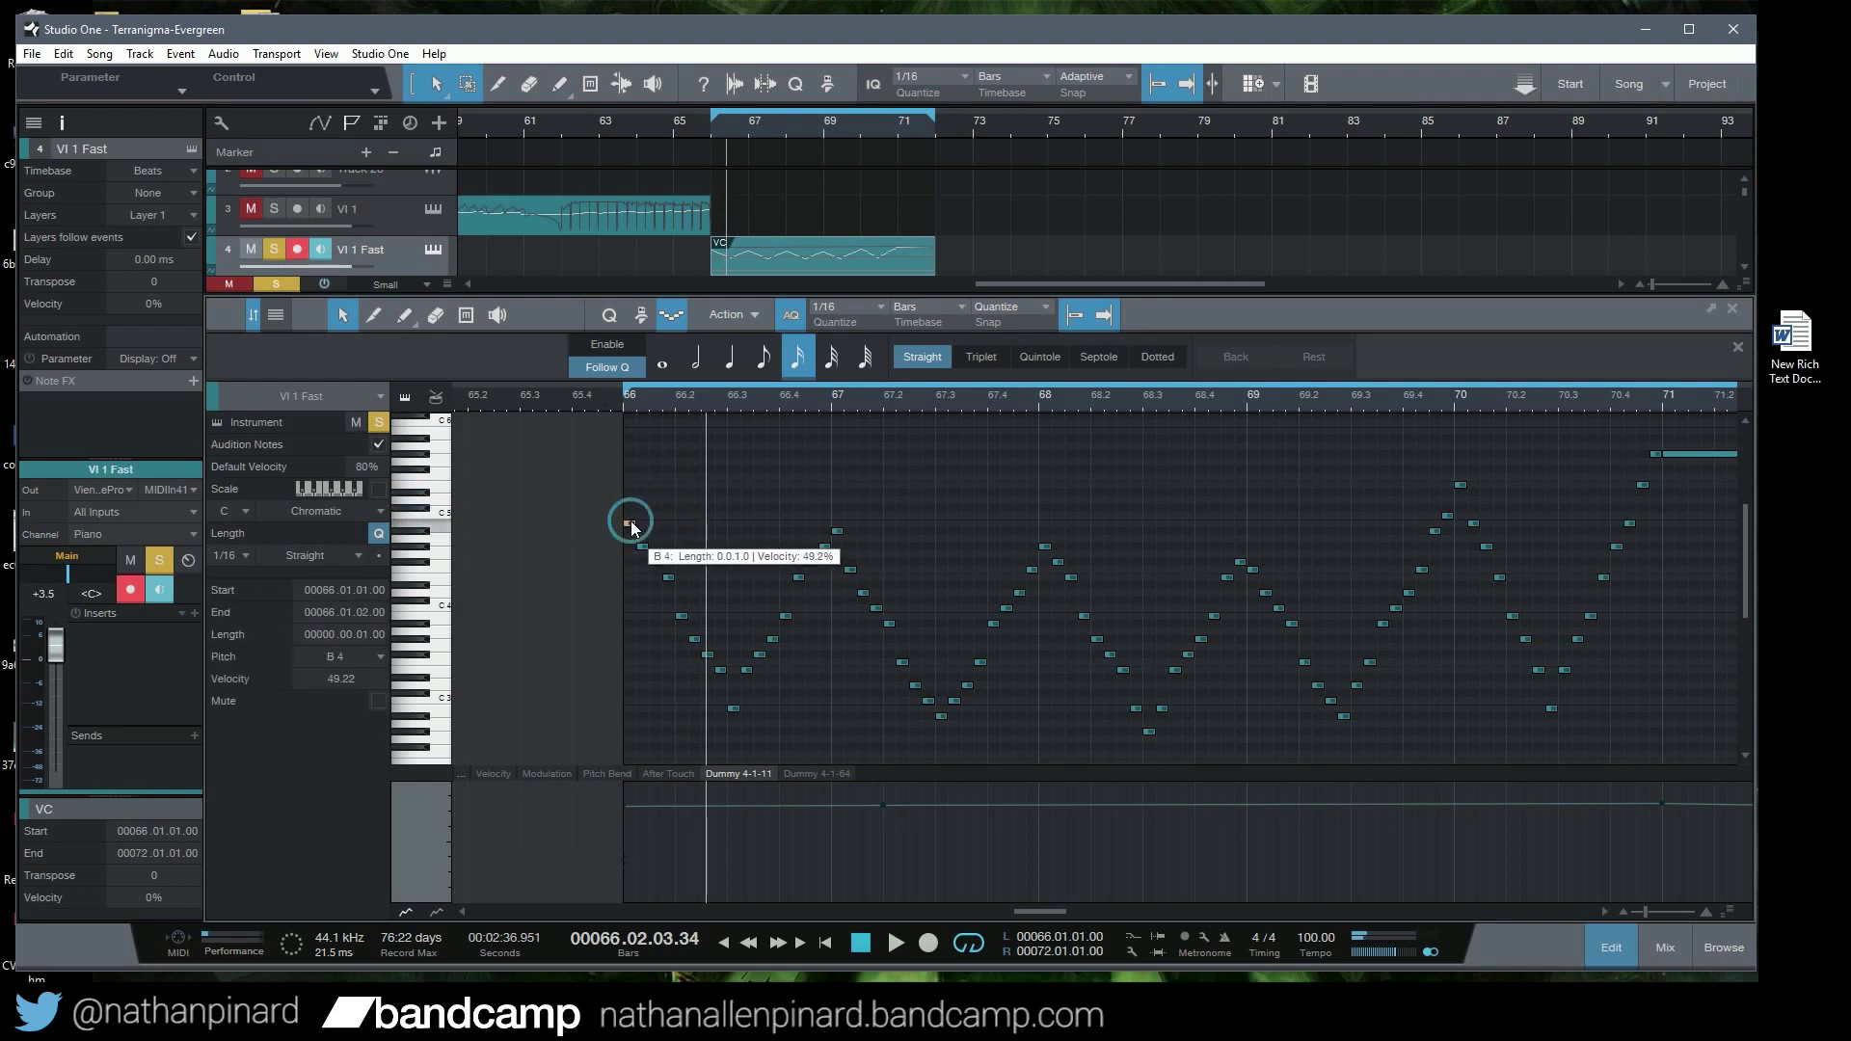
click(700, 497)
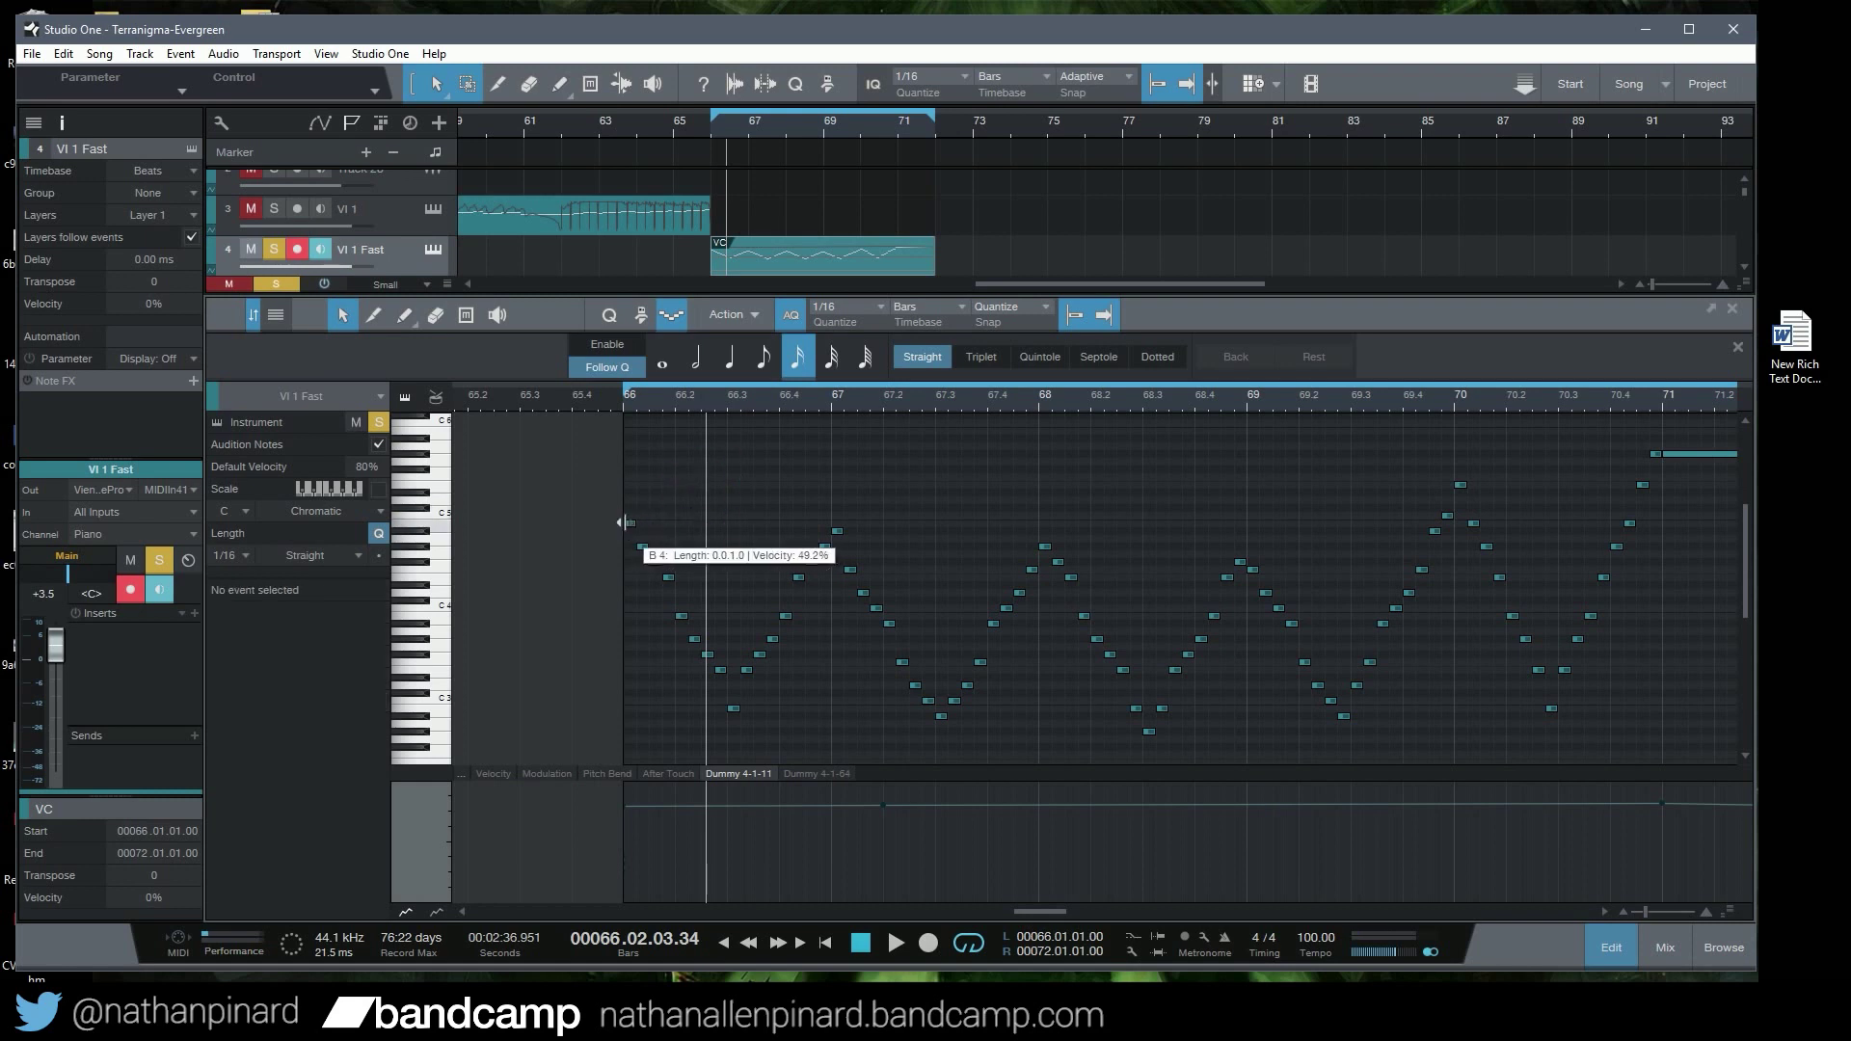
click(629, 523)
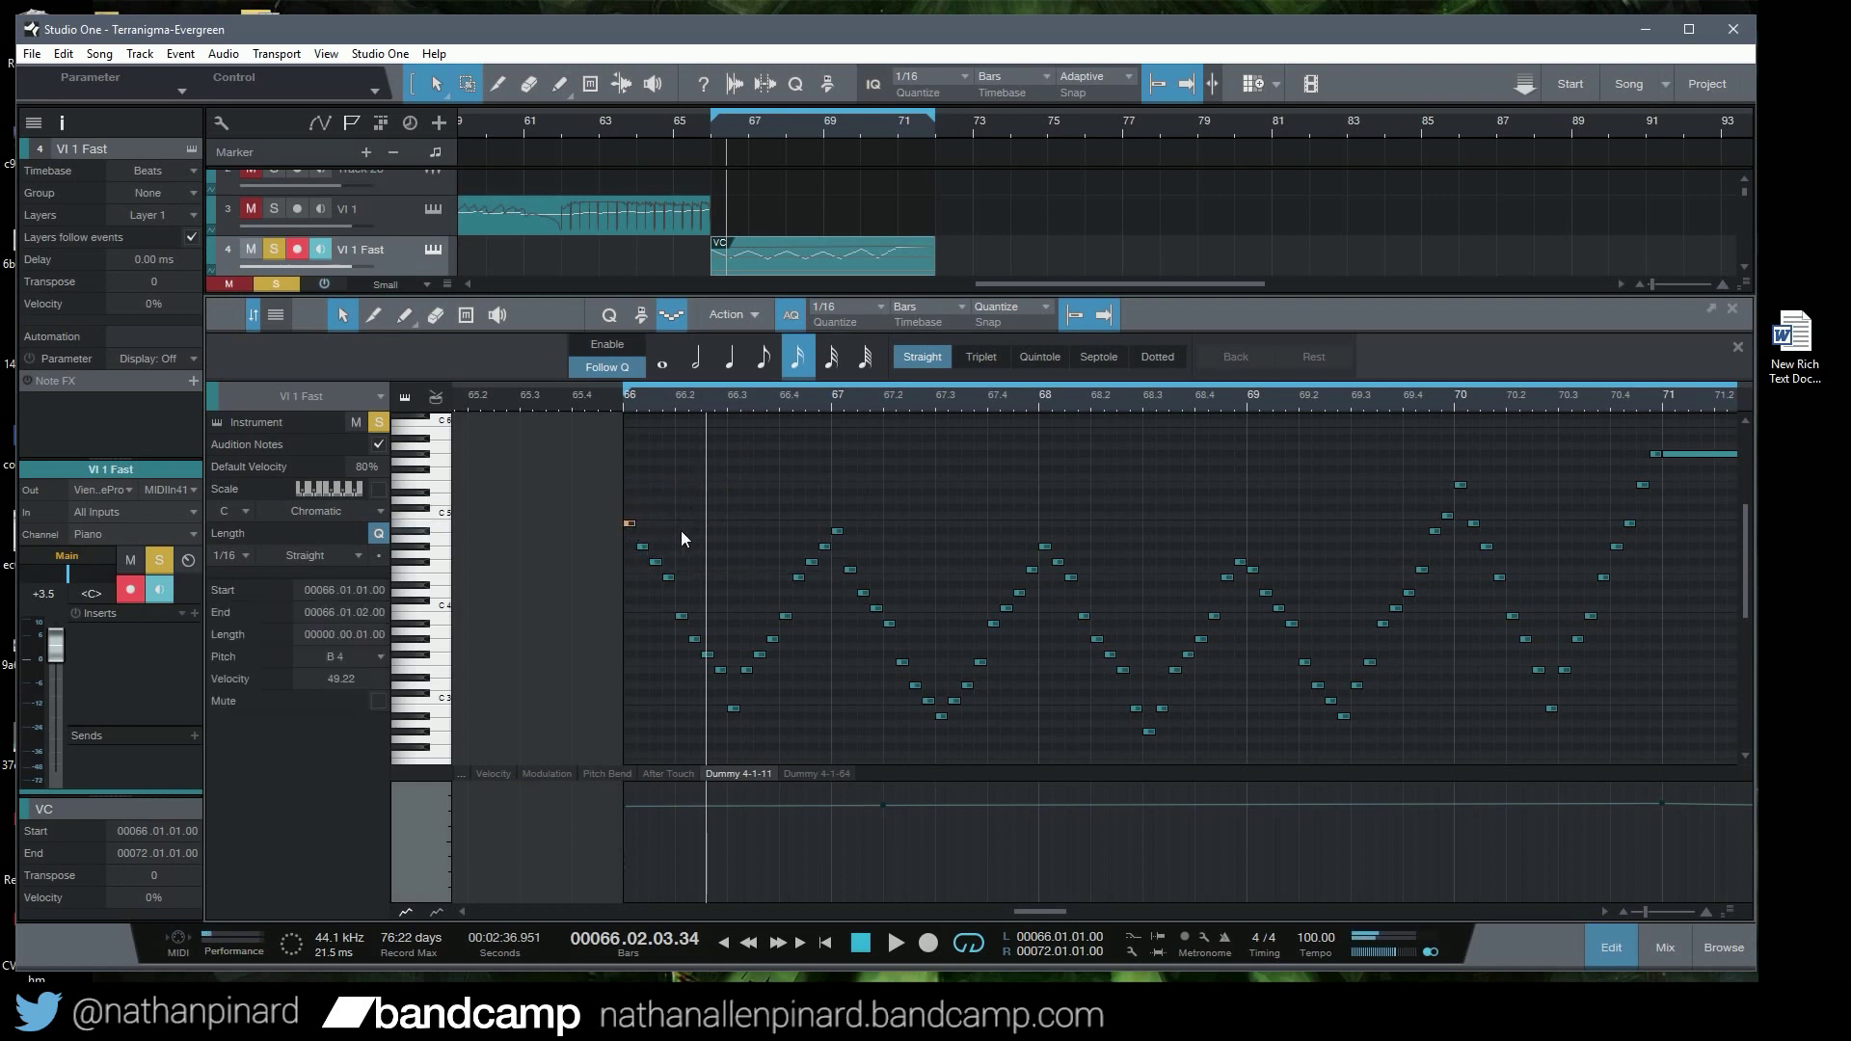
click(605, 402)
key(space)
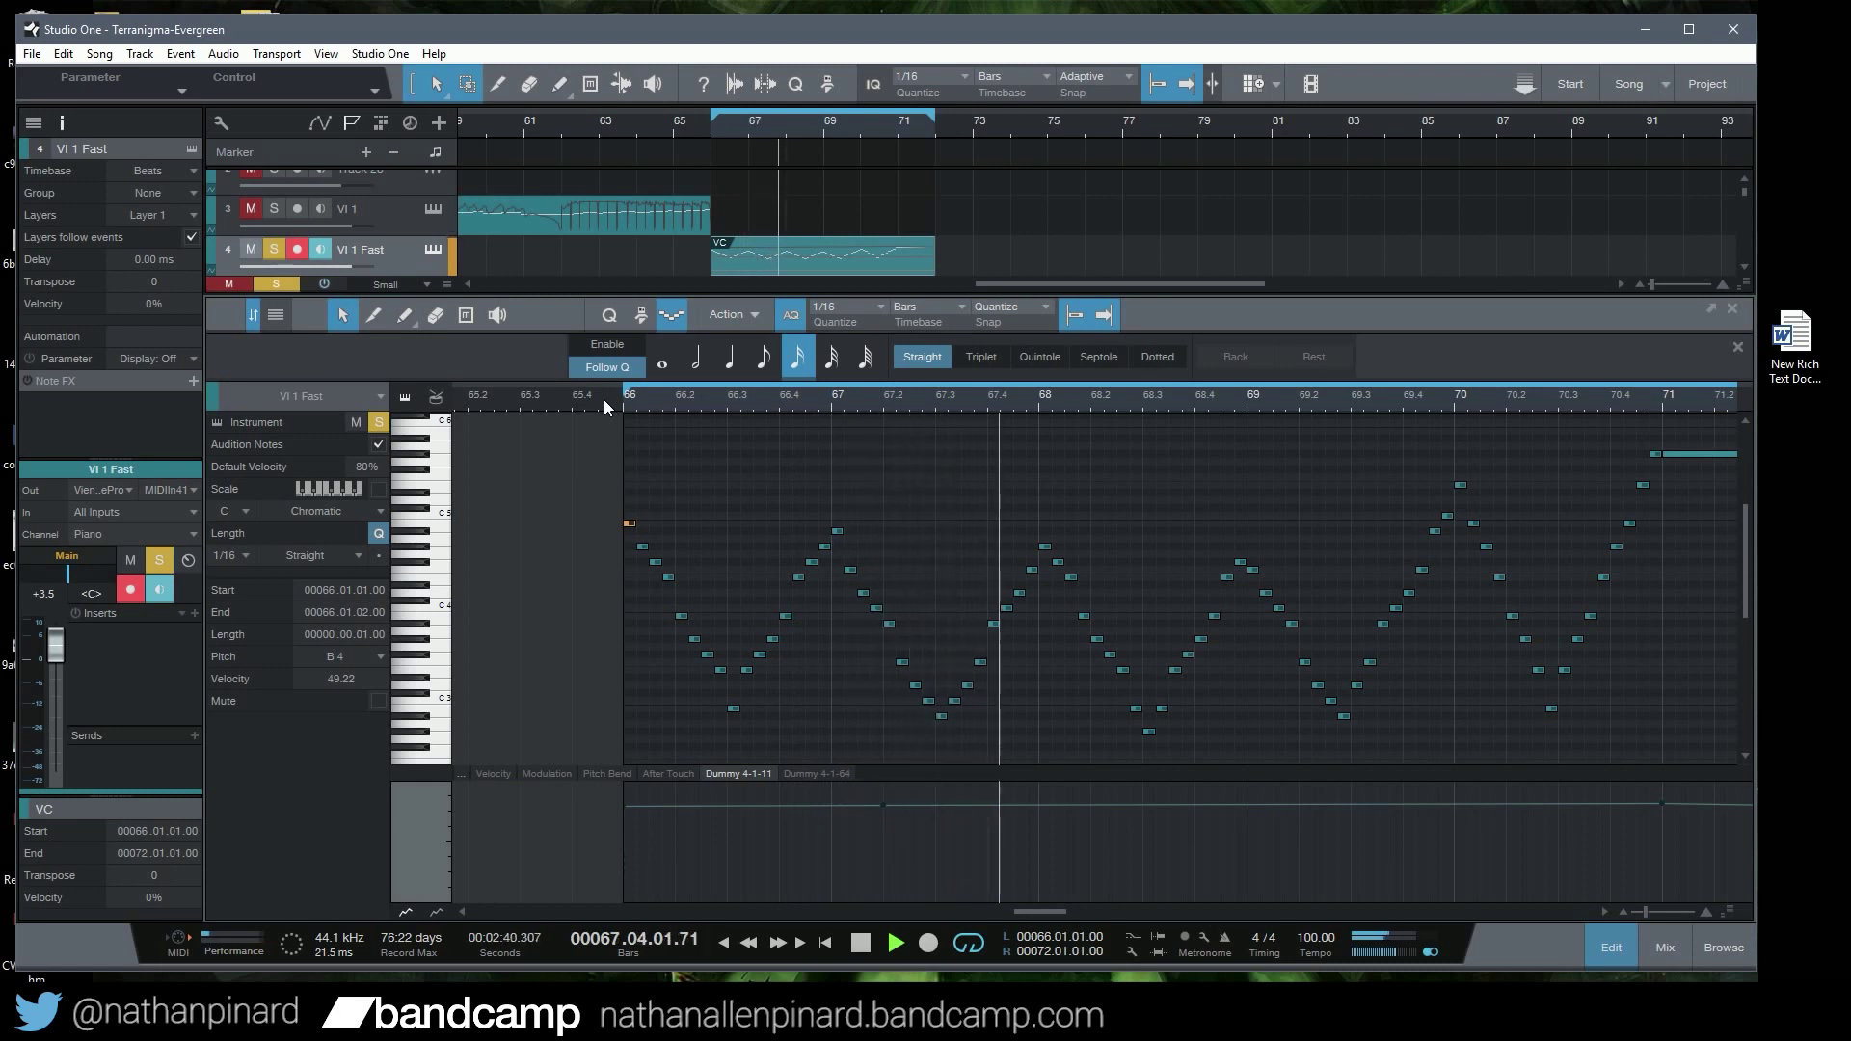
key(space)
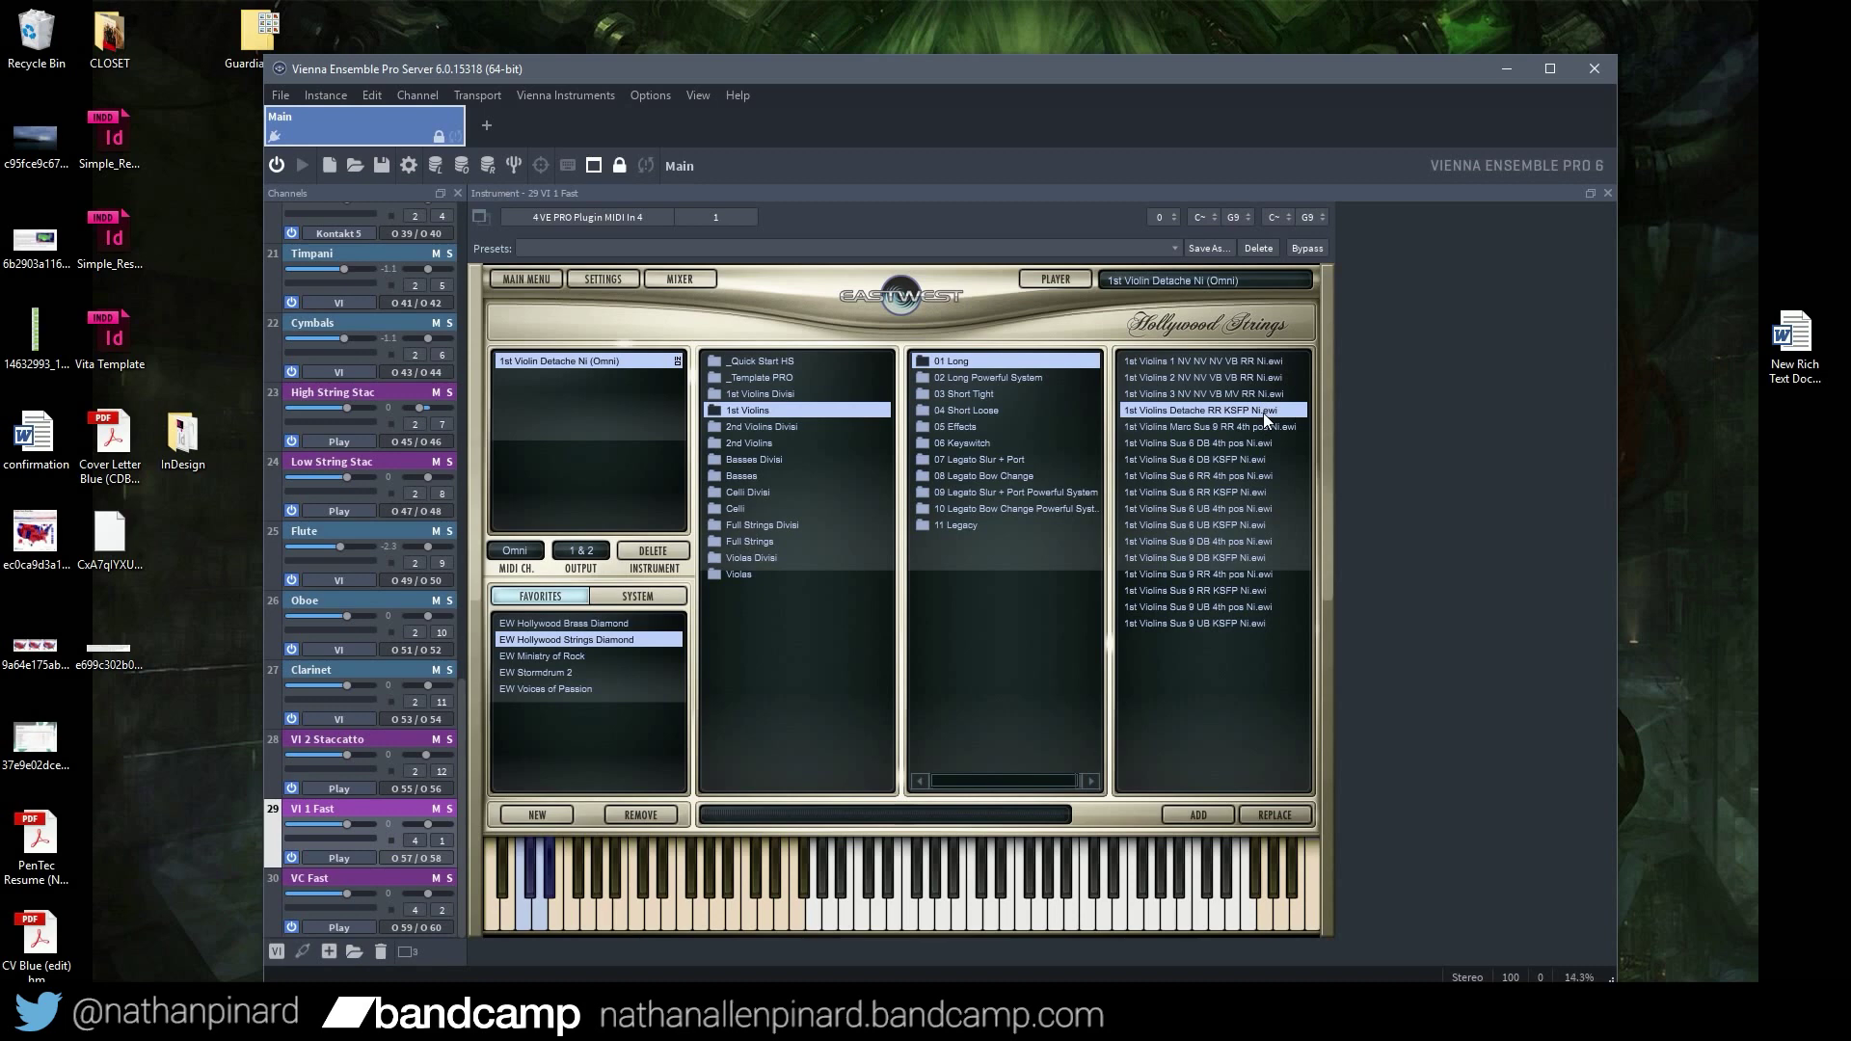
In Vienna Ensemble Pro, replace the VI 1 Fast instrument with 1st Violins Marc Sus 9 RR 4th pos Ni, and audition the run in Studio One
double_click(1225, 426)
click(1035, 618)
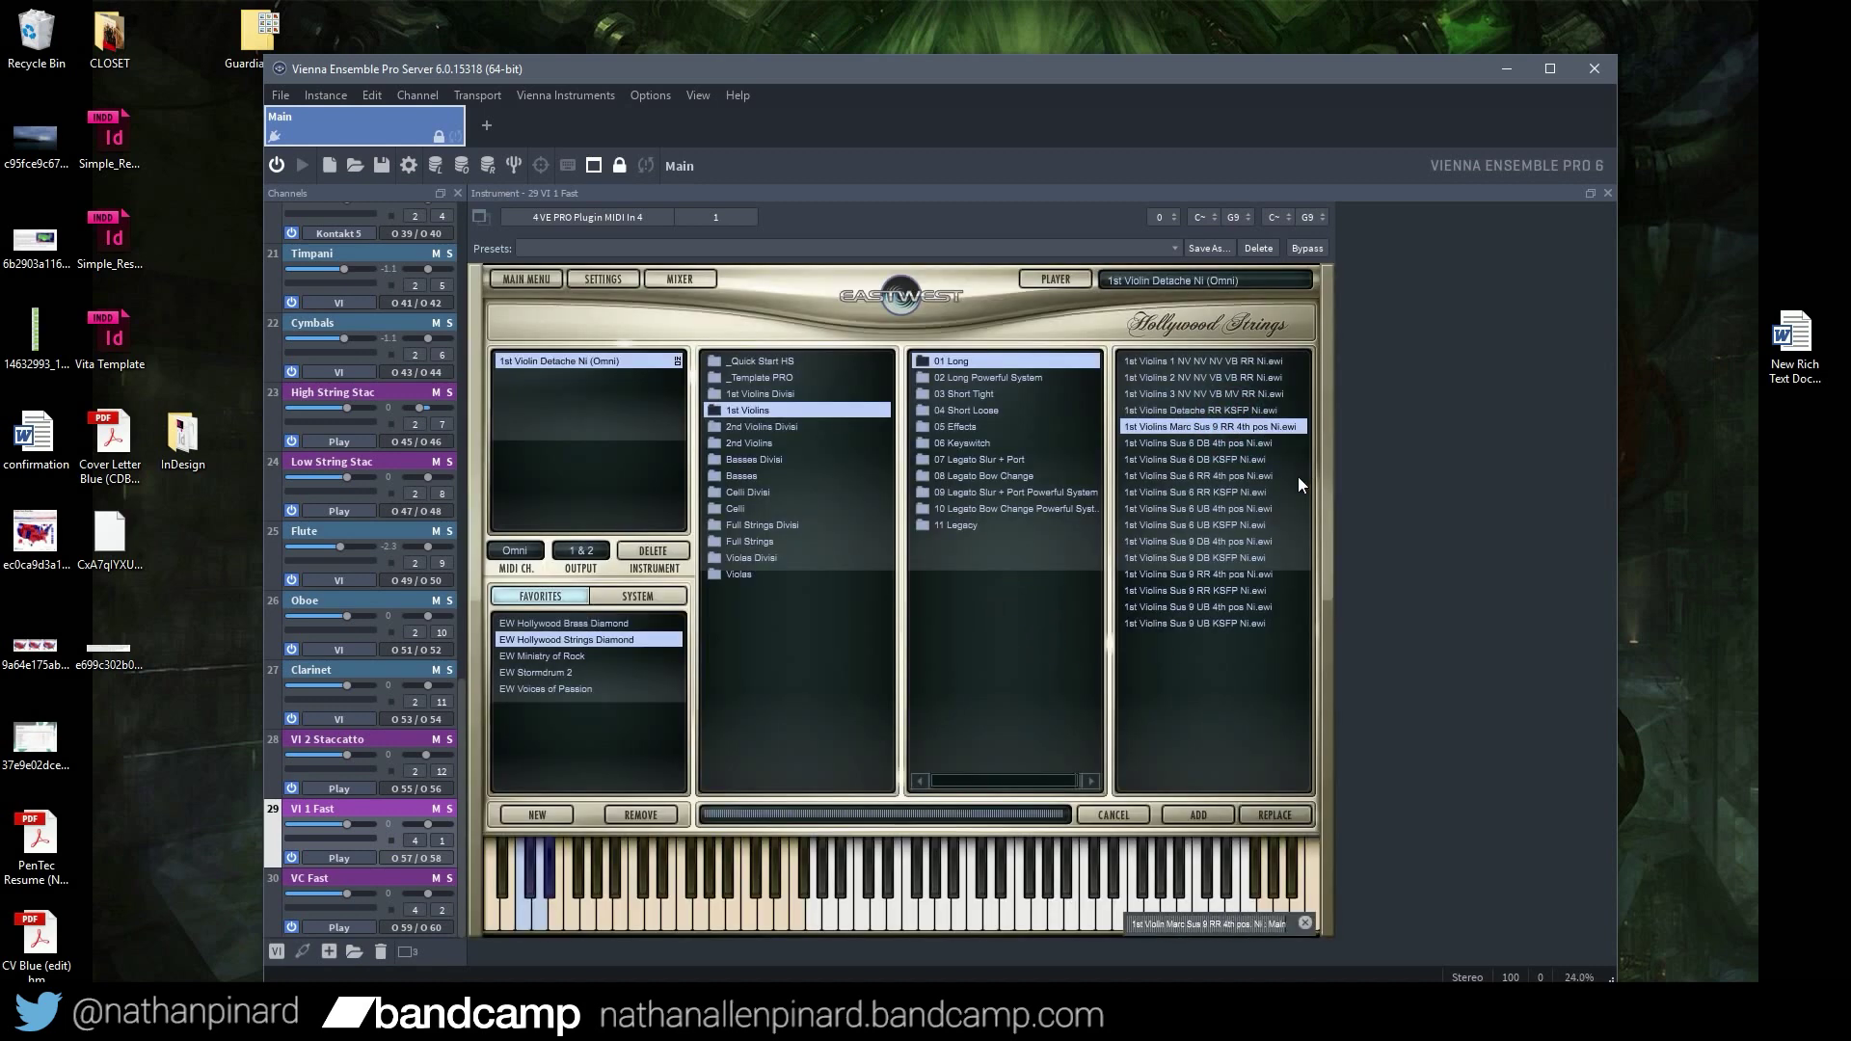
key(alt+Tab)
click(596, 397)
key(space)
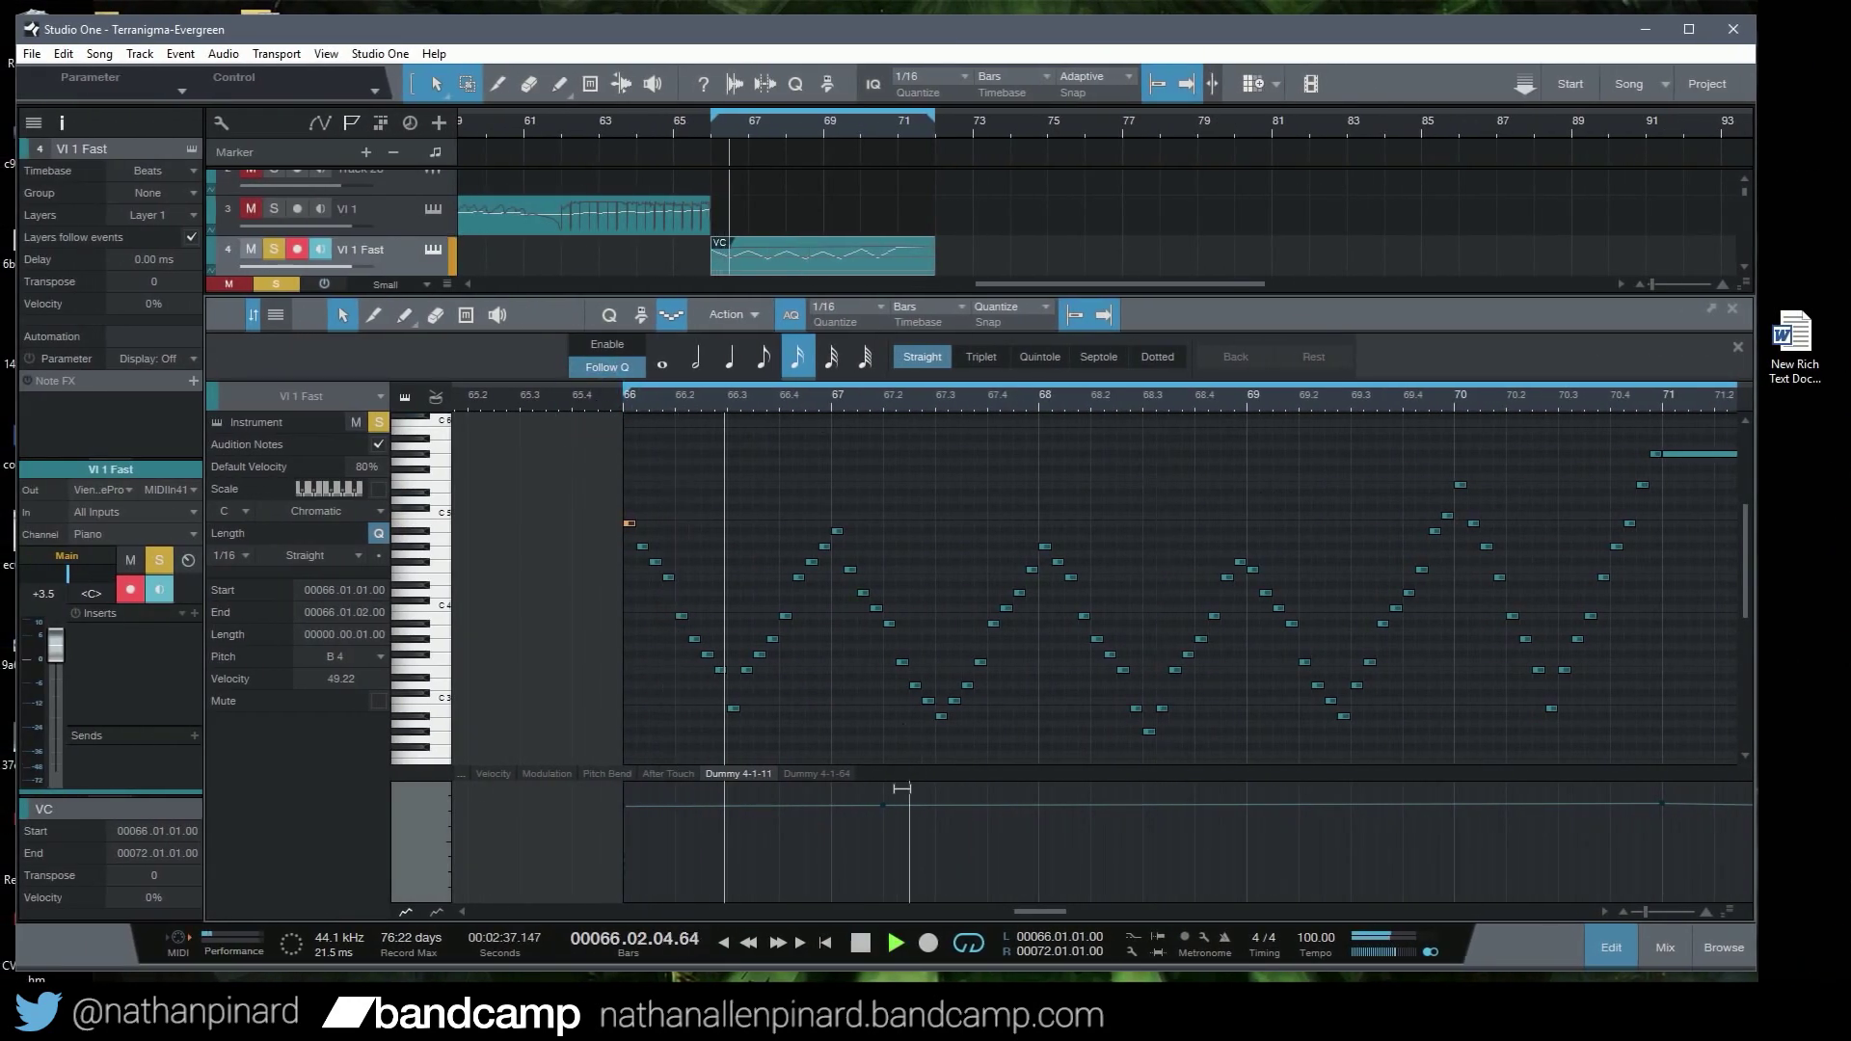
key(space)
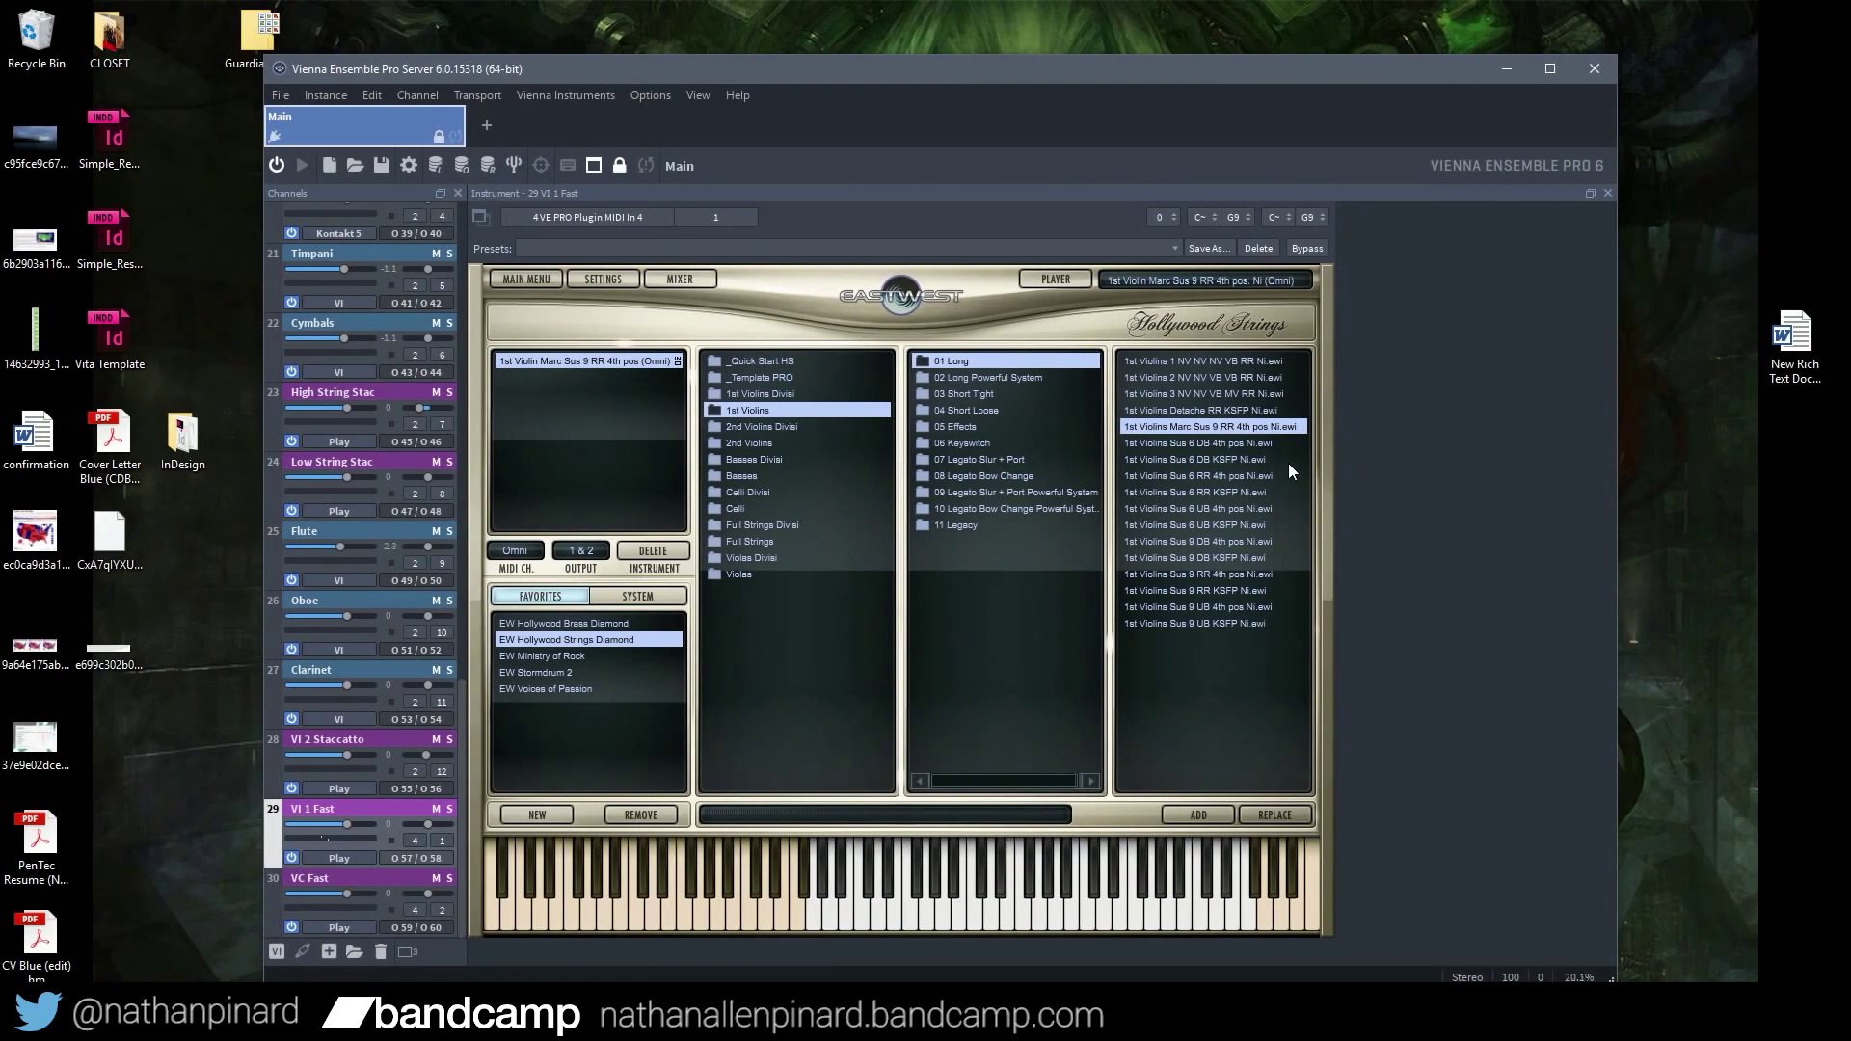
In Vienna Ensemble Pro, replace the VI 1 Fast instrument with 1st Violins Sus 6 RR 4th pos Ni, and audition the run in Studio One
click(1233, 592)
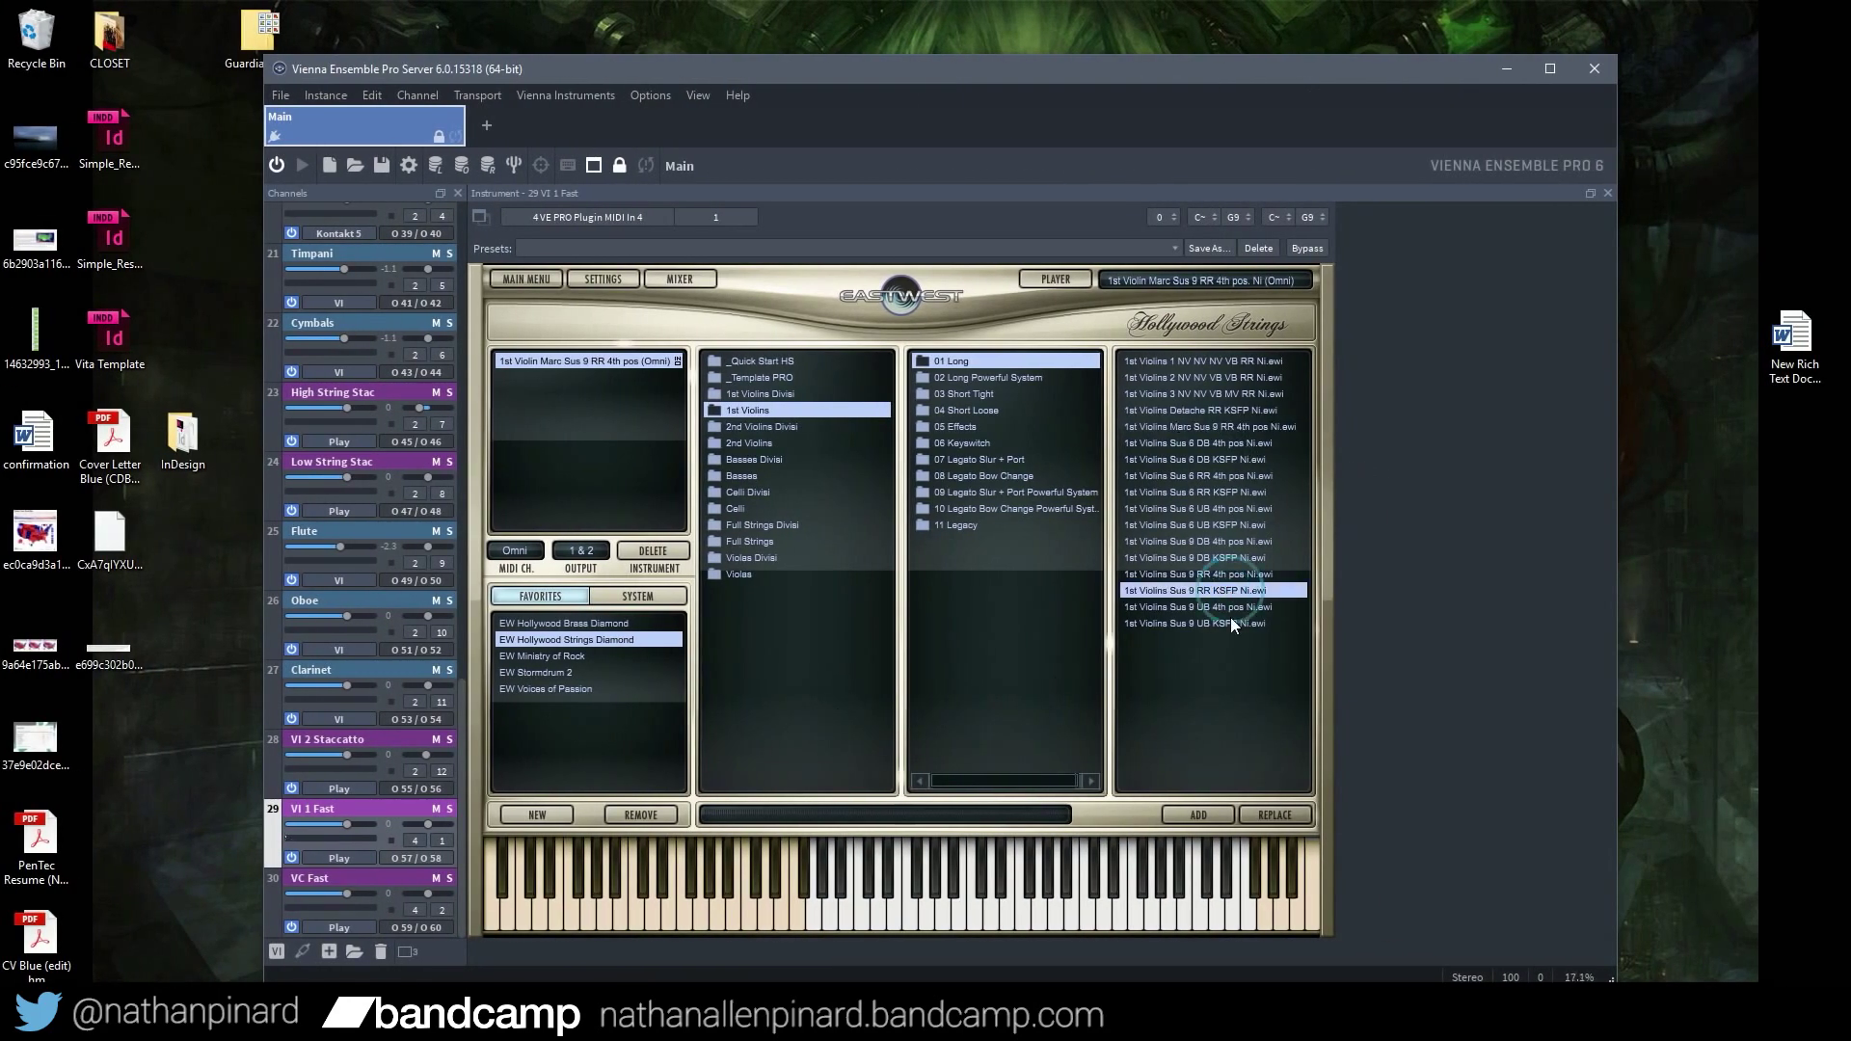
click(1232, 575)
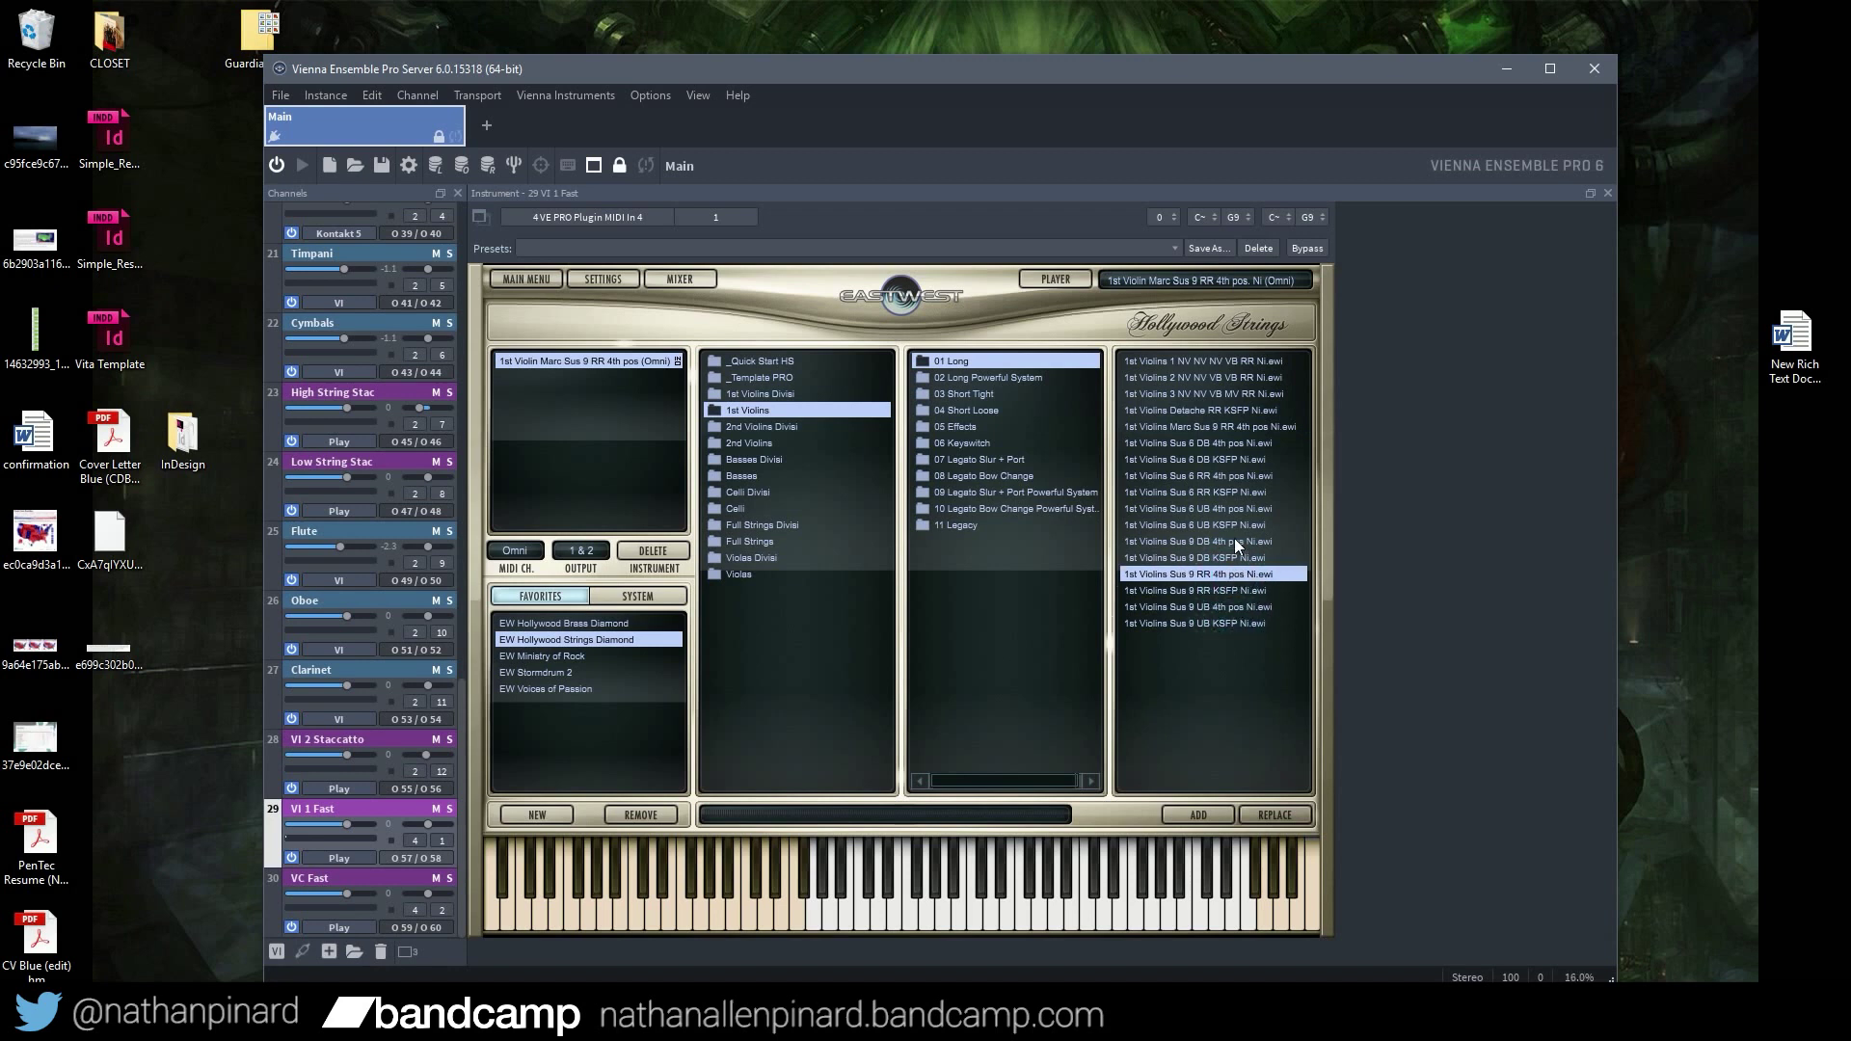
double_click(1236, 475)
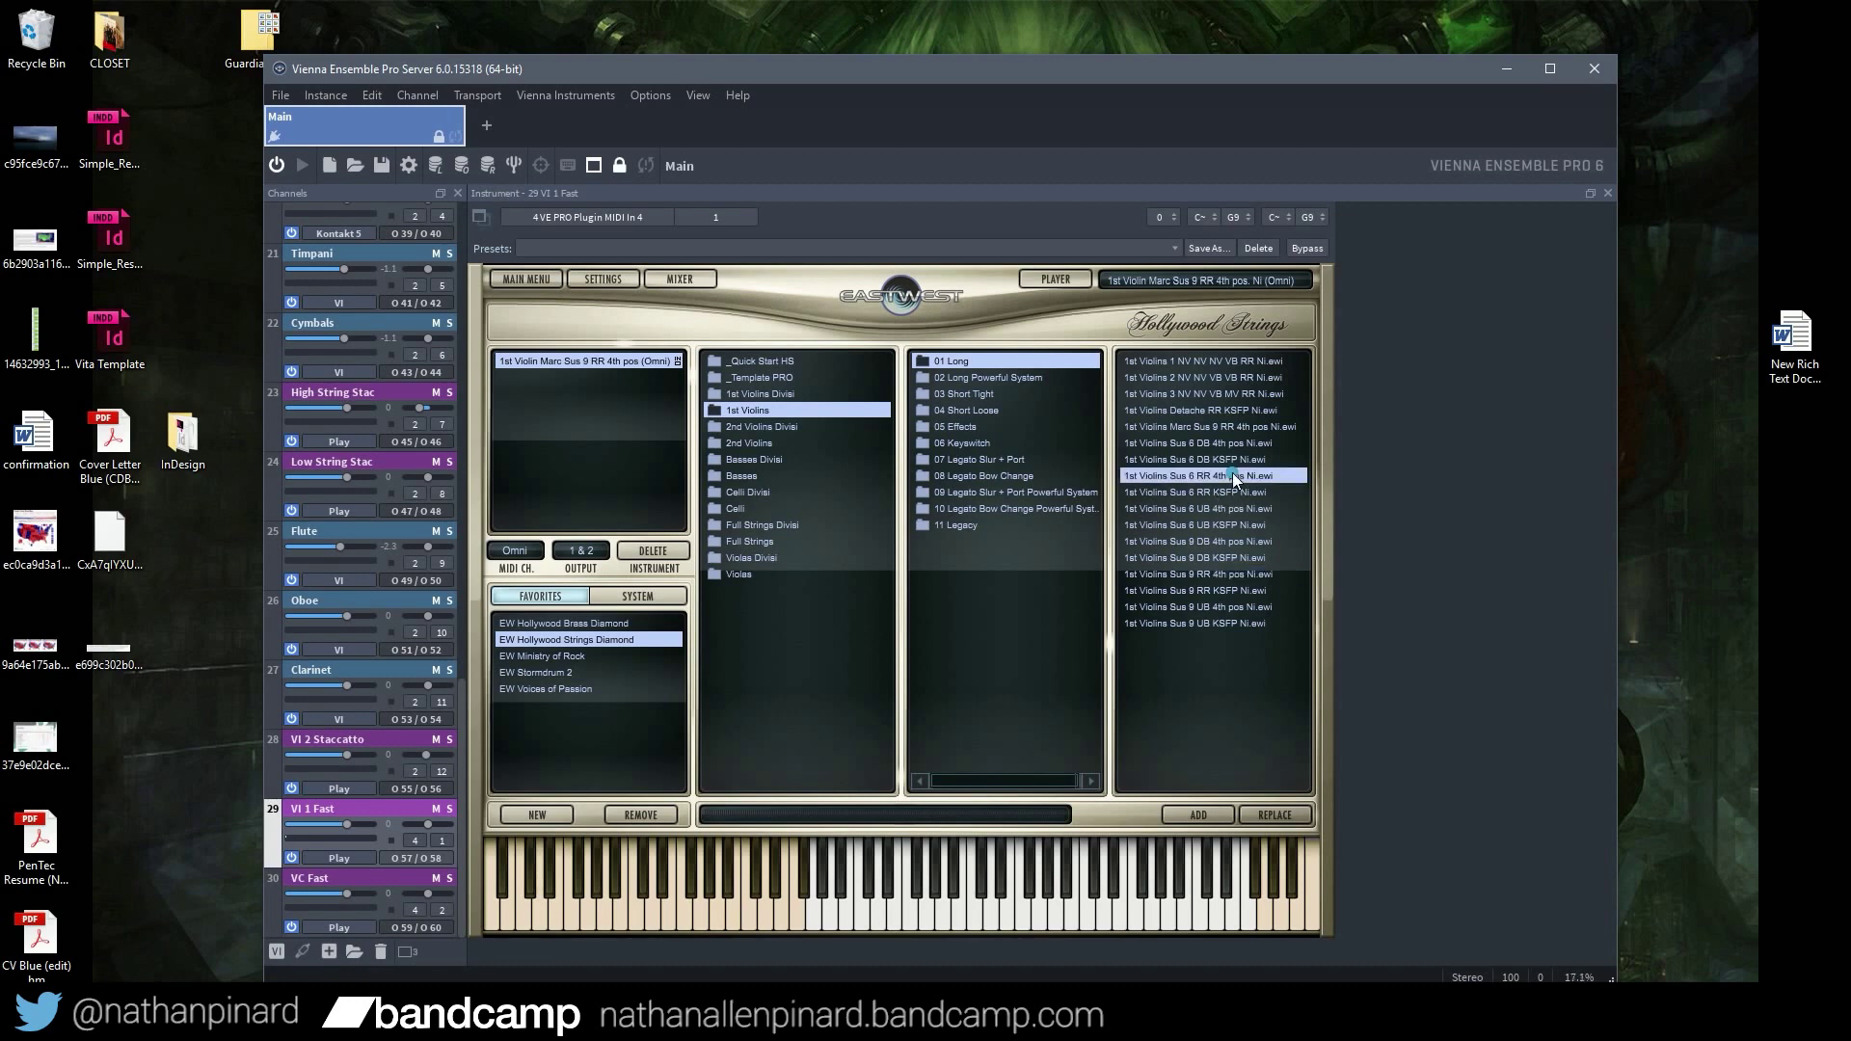
click(1034, 619)
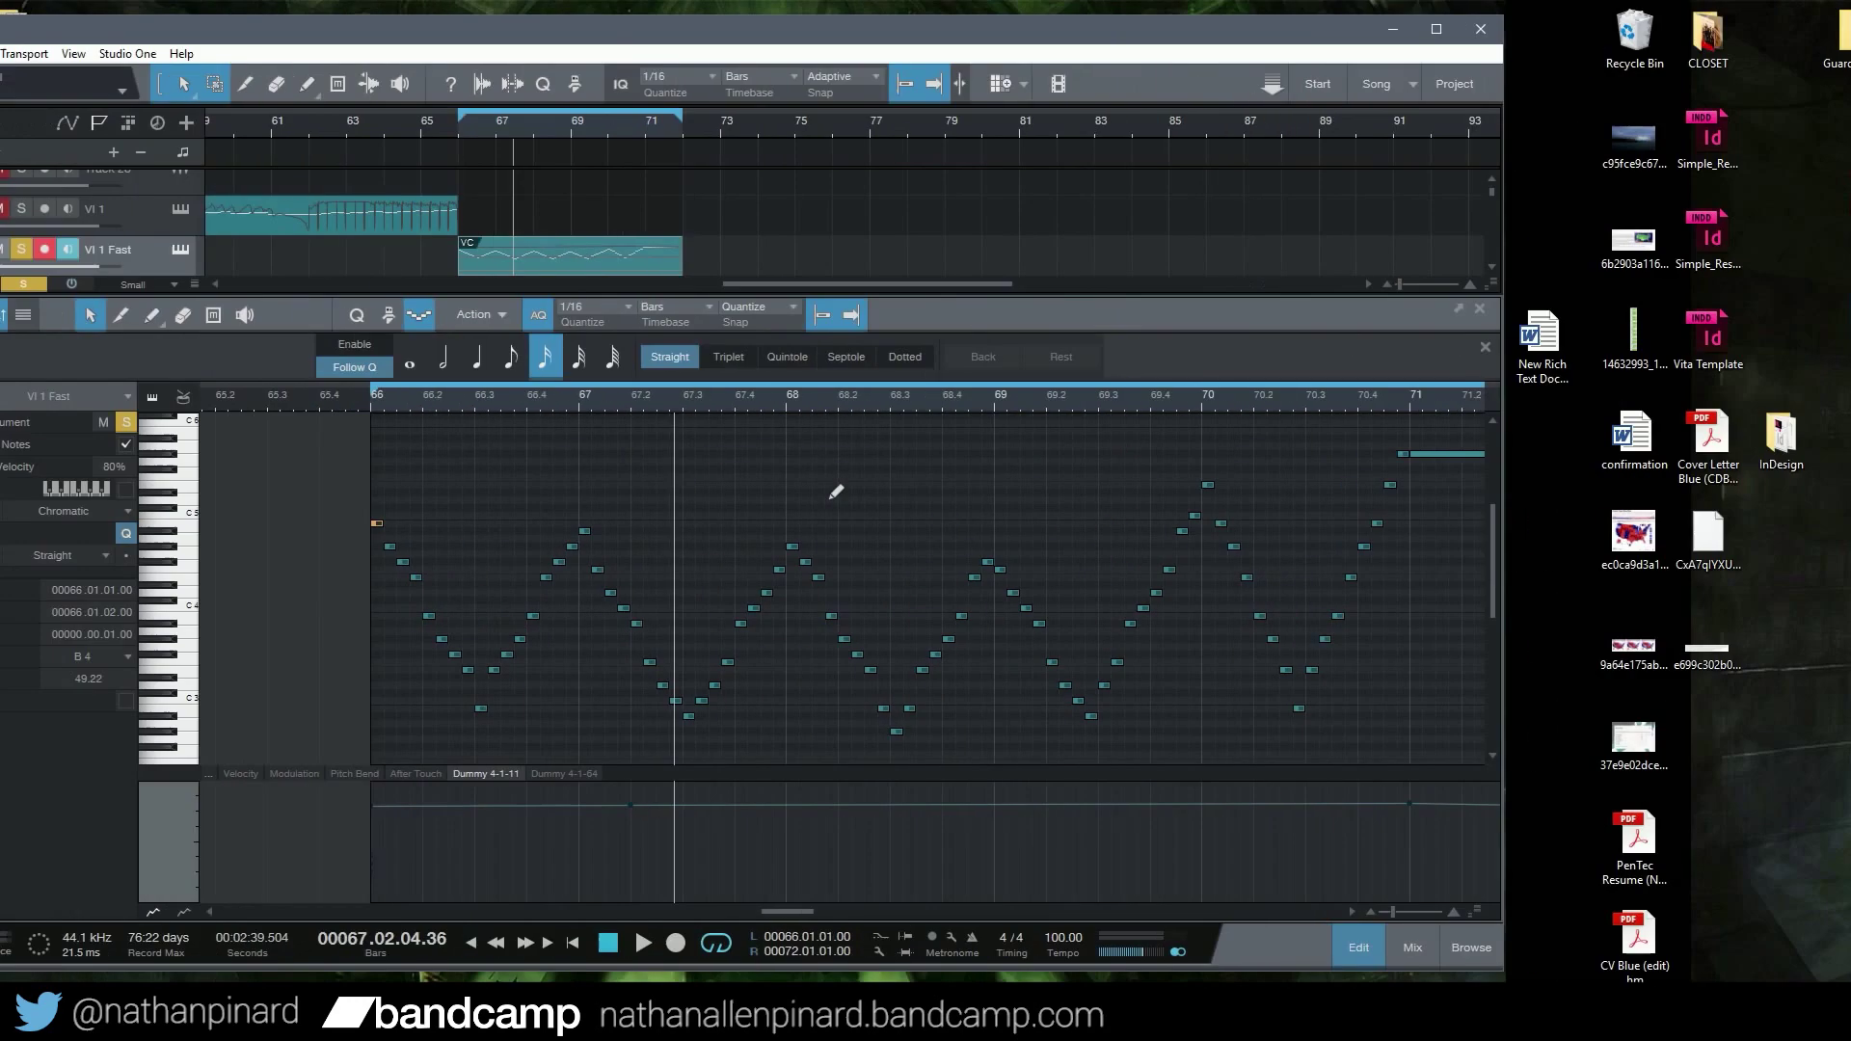
key(space)
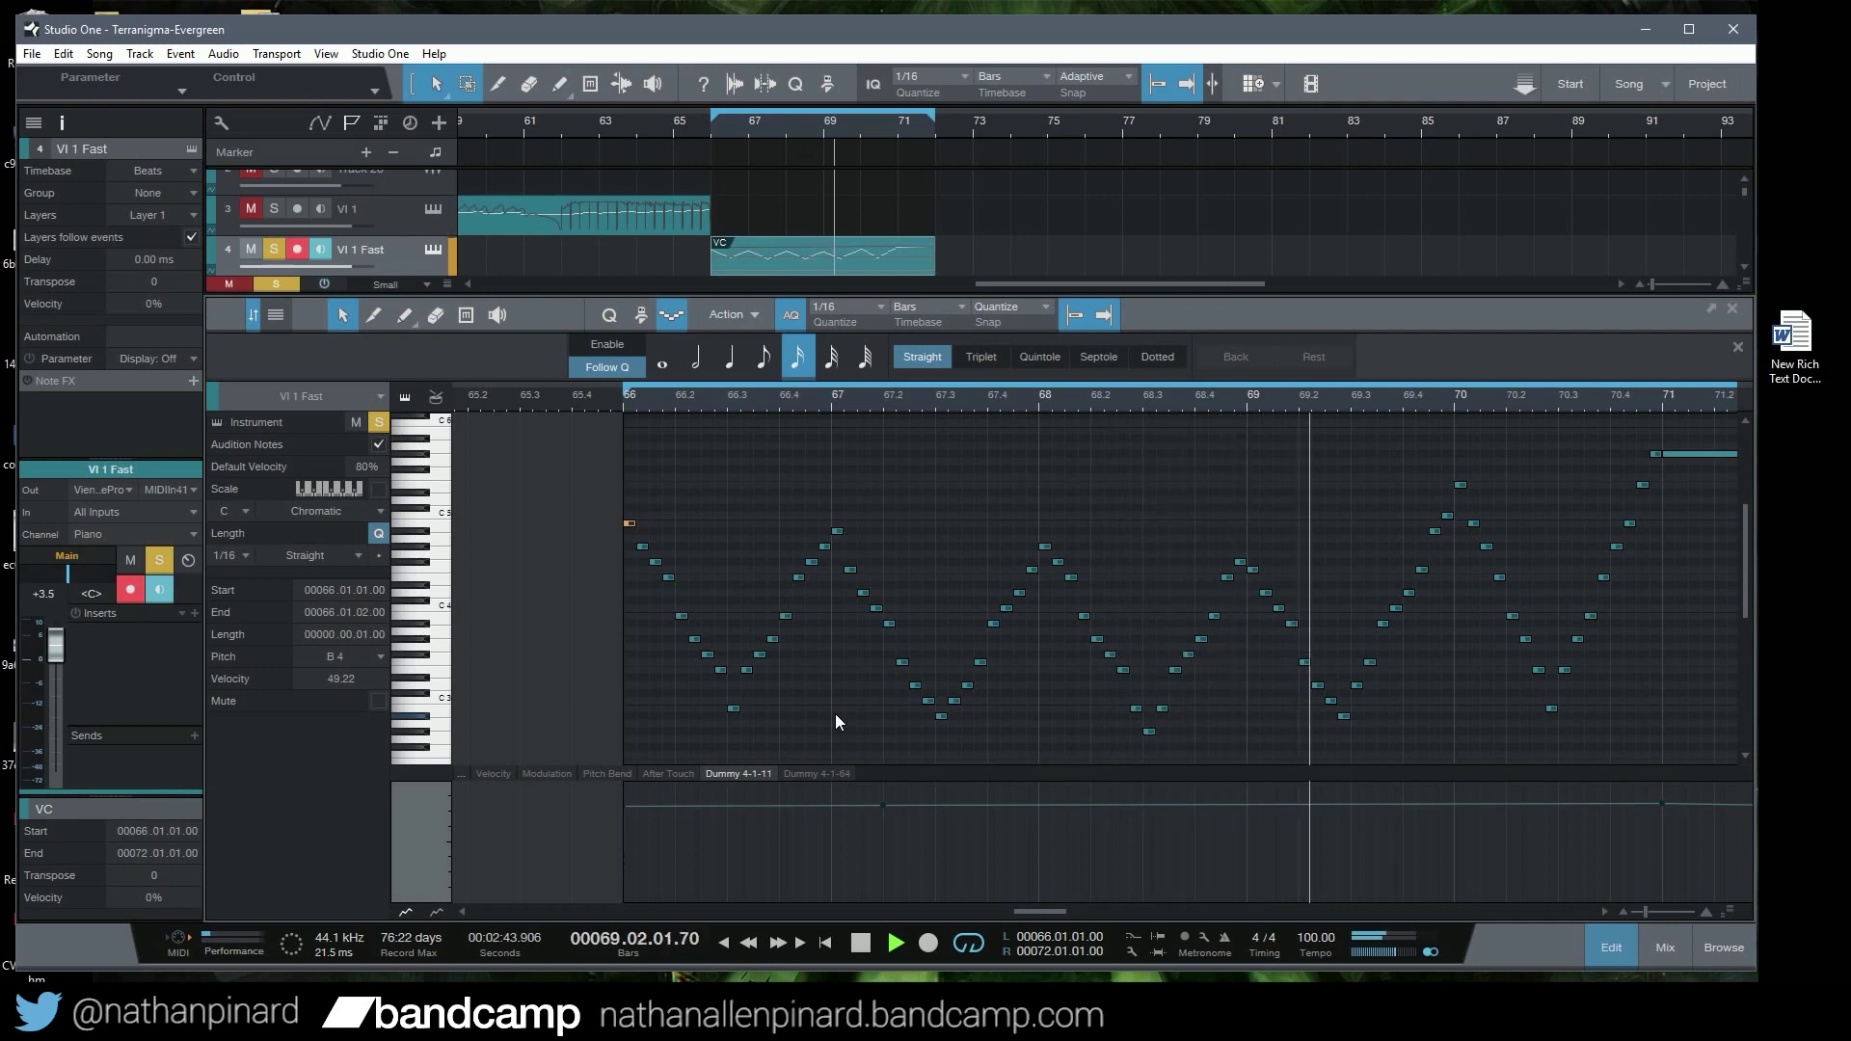
key(space)
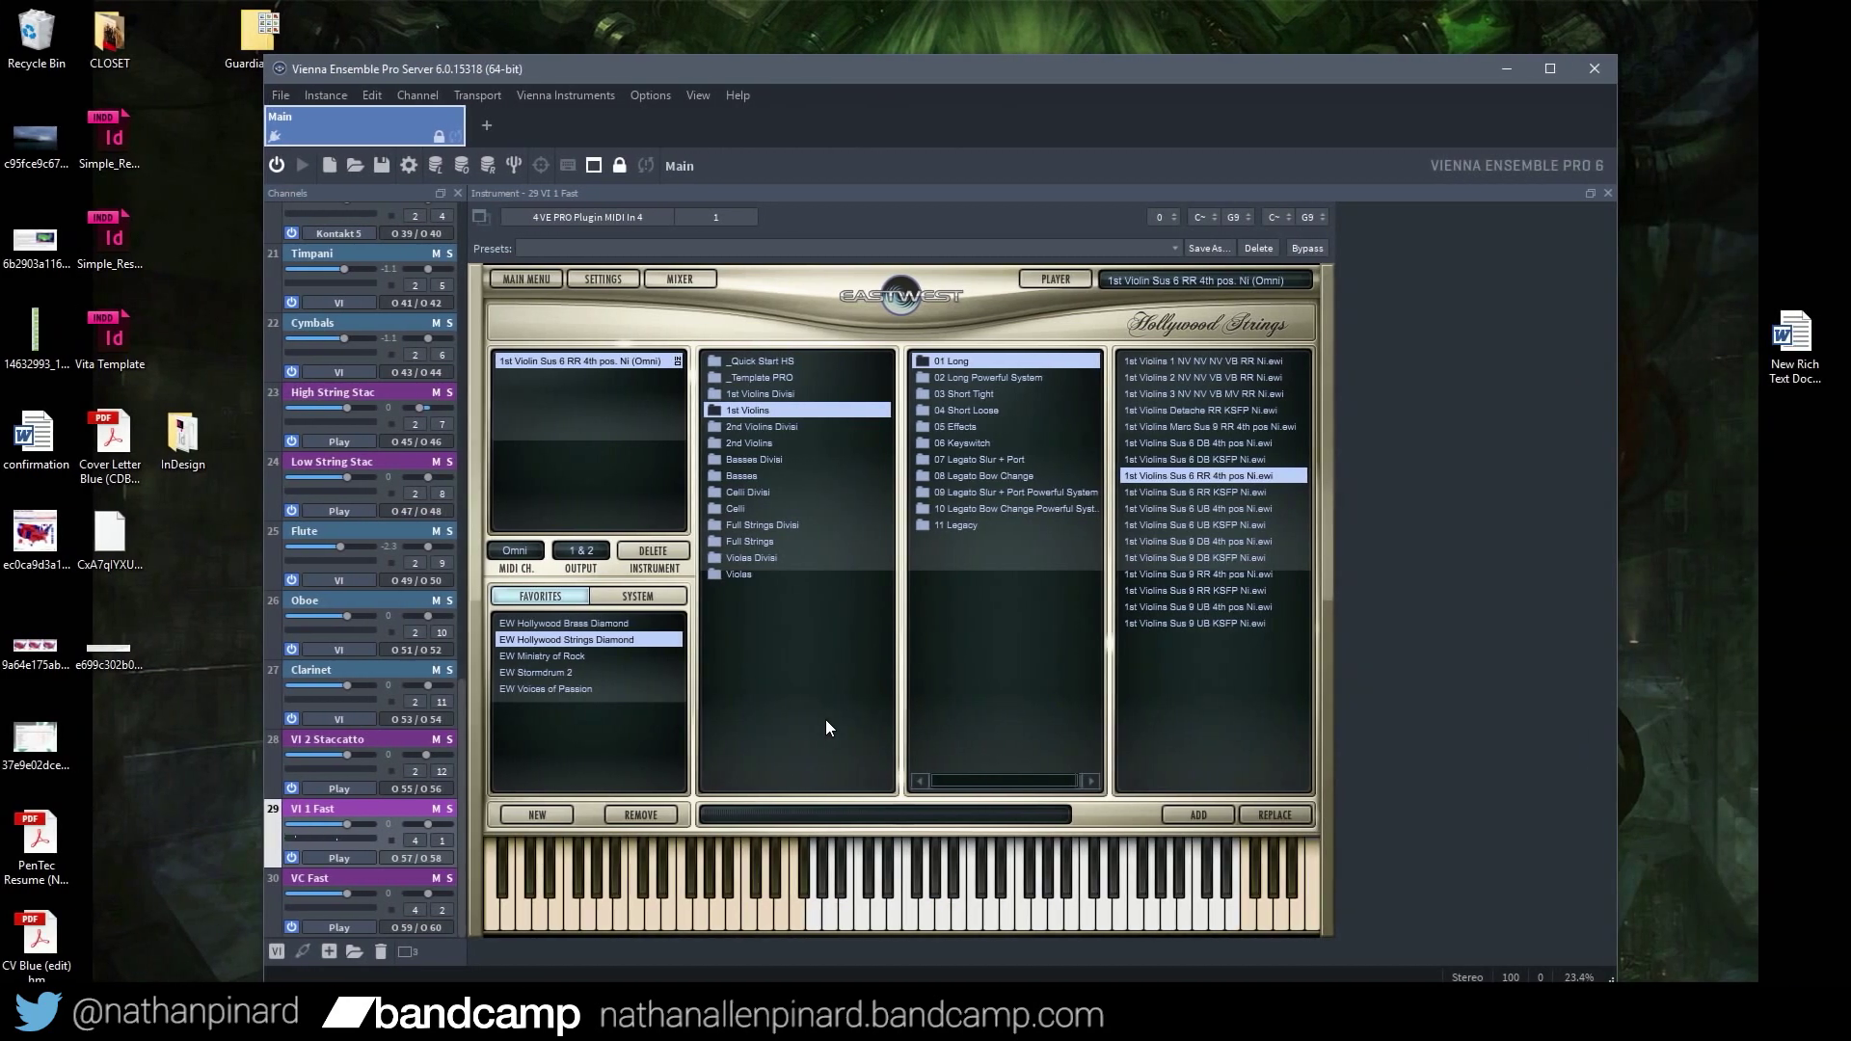
Replace the VI 1 Fast instrument with 1st Violins 1 NV NV NV VB RR Ni, and audition the run in Studio One from just before bar 66
click(1230, 625)
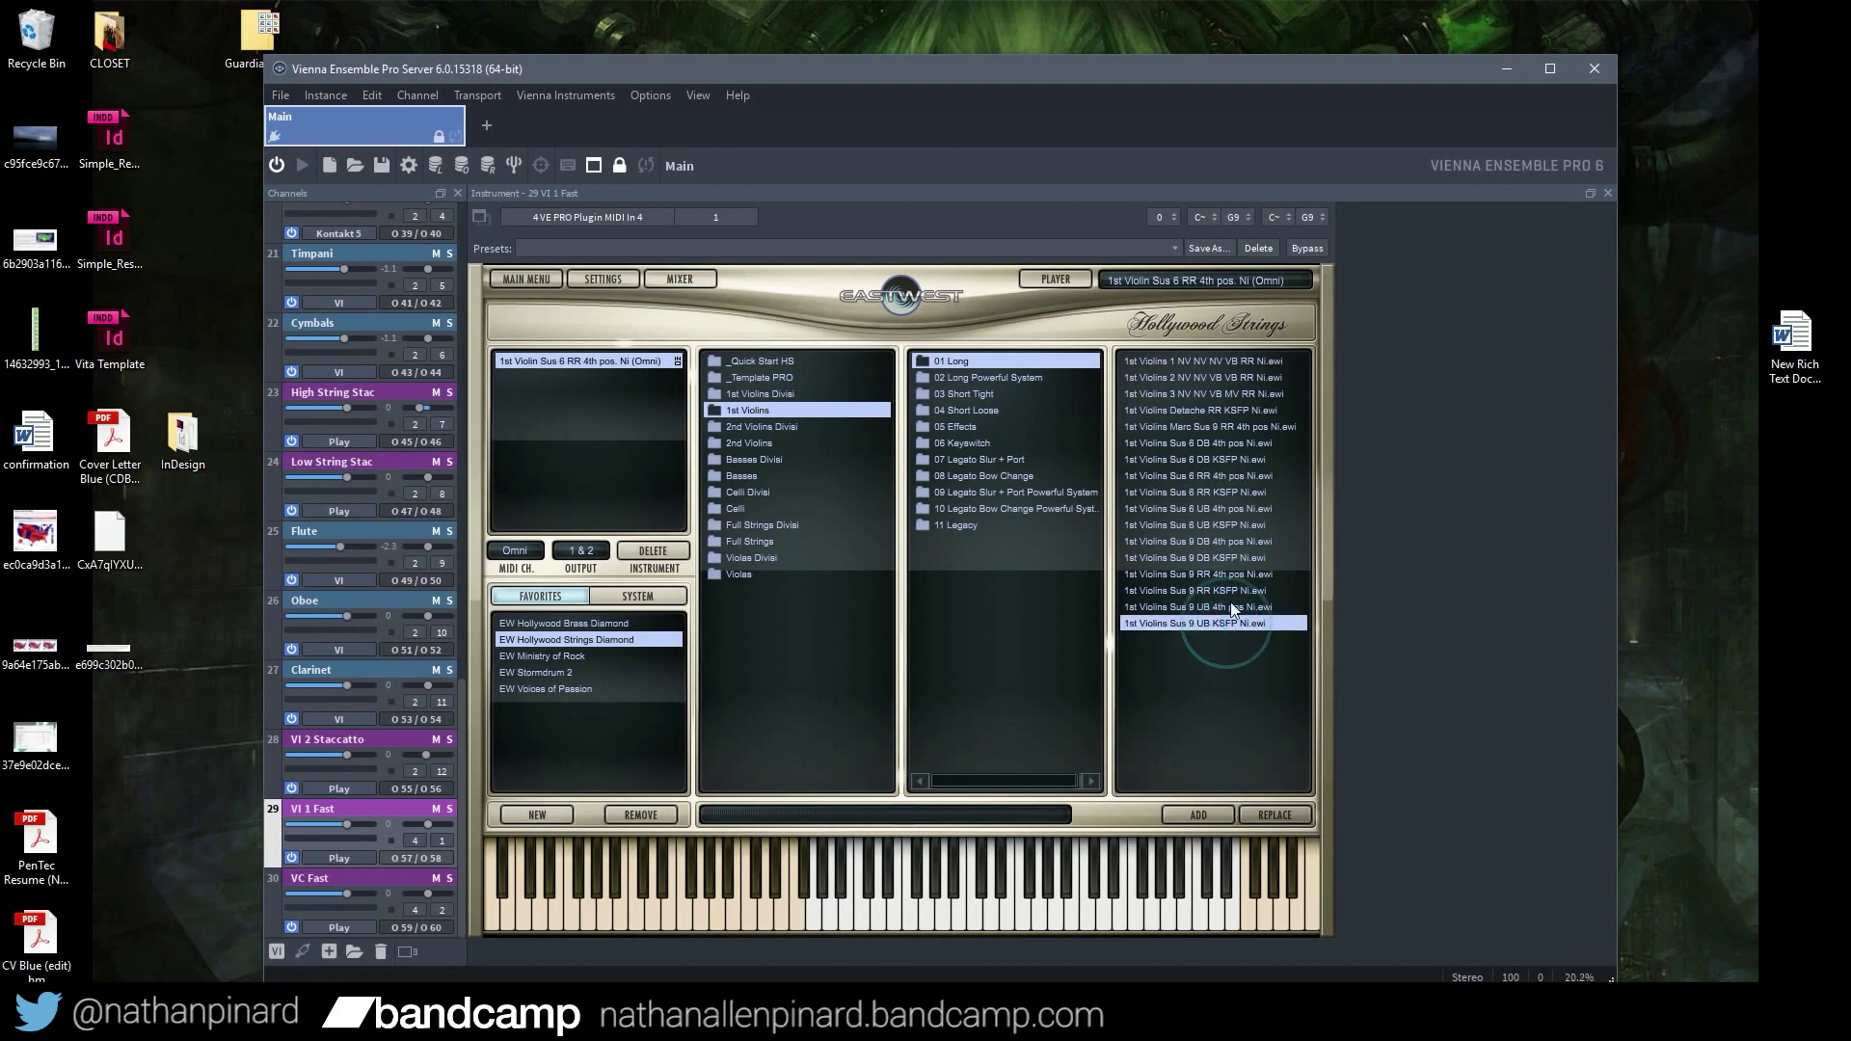
click(1225, 361)
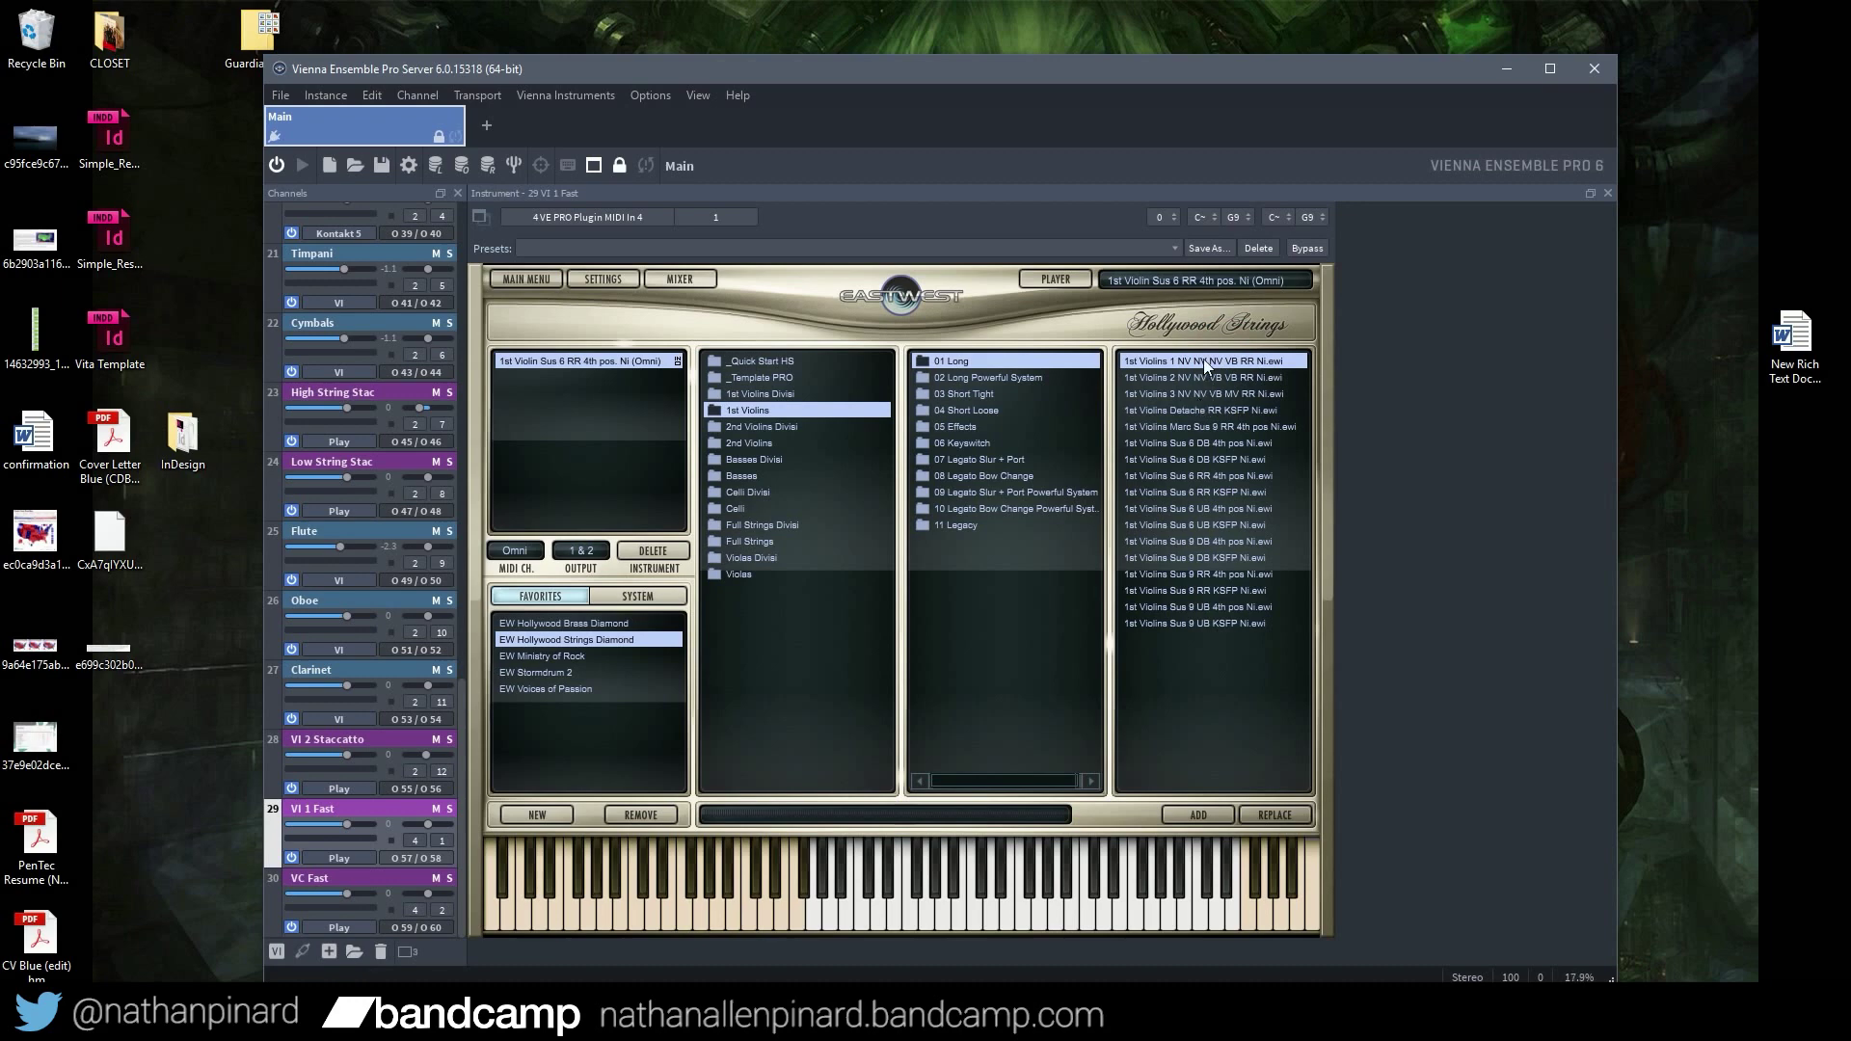
double_click(1237, 376)
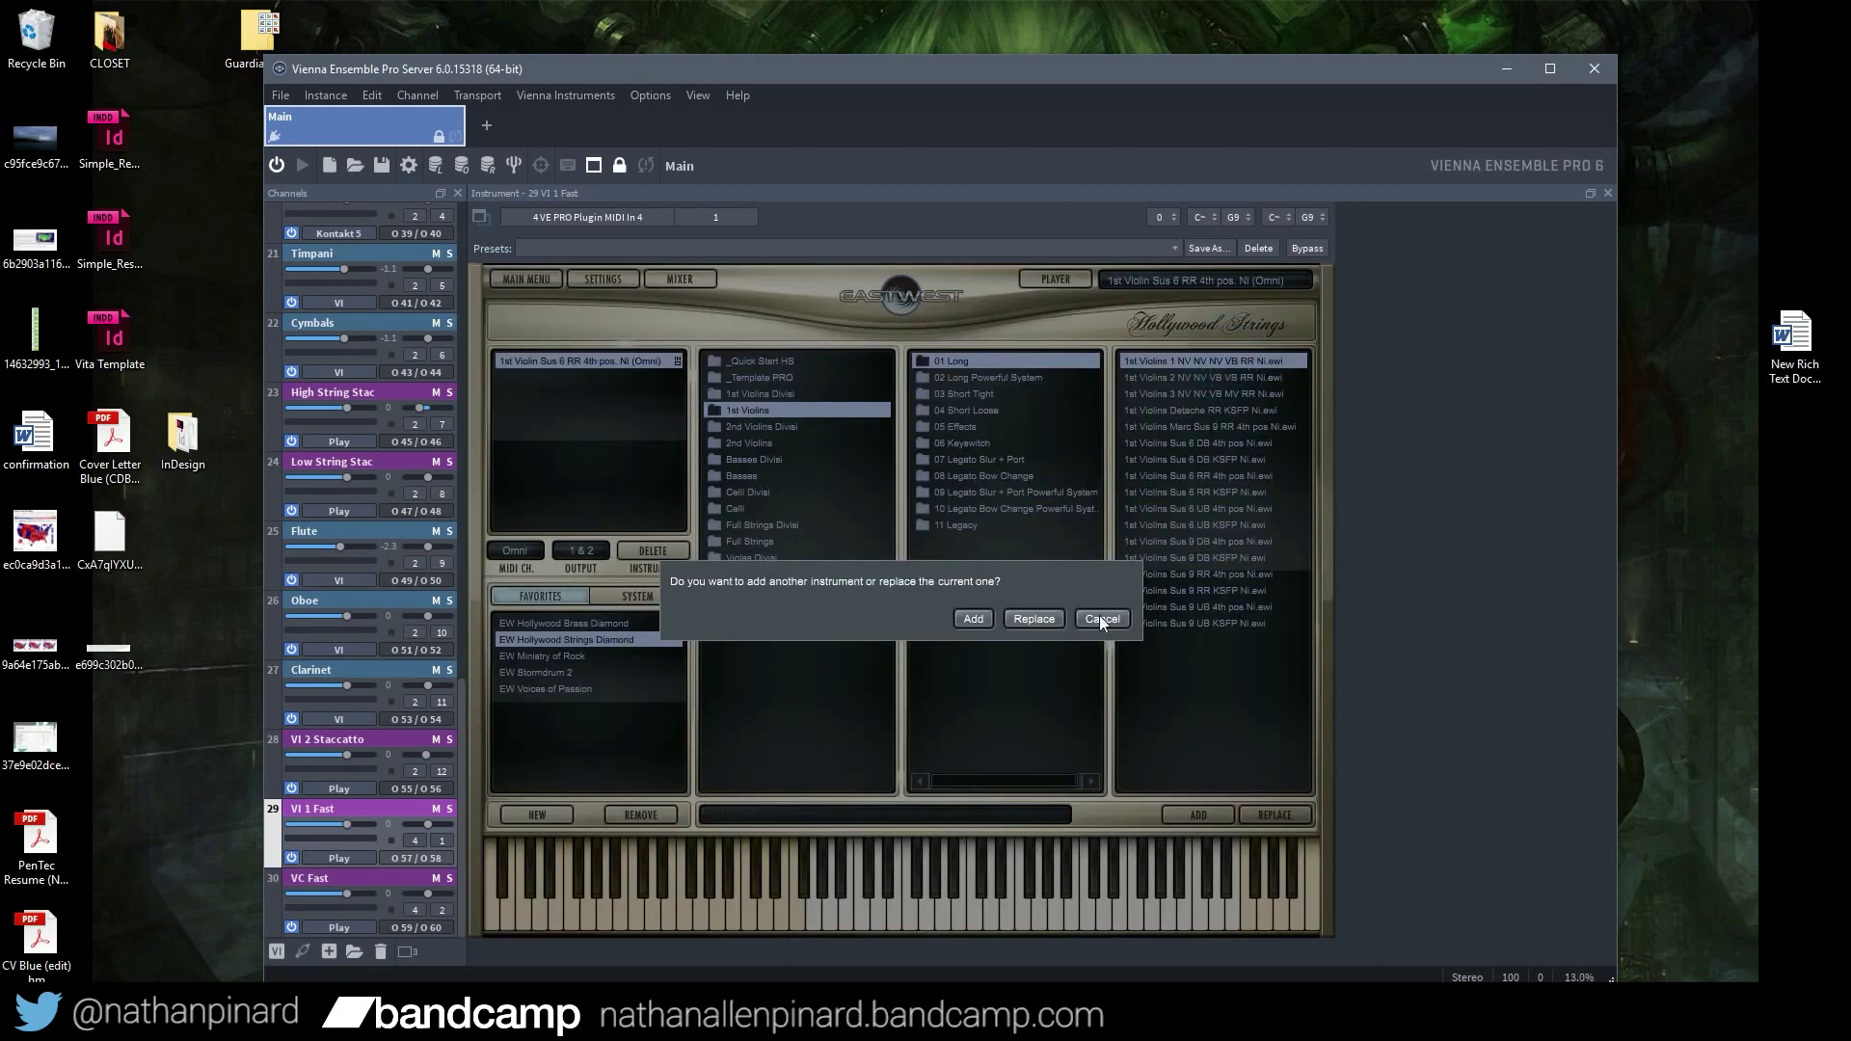
click(1022, 617)
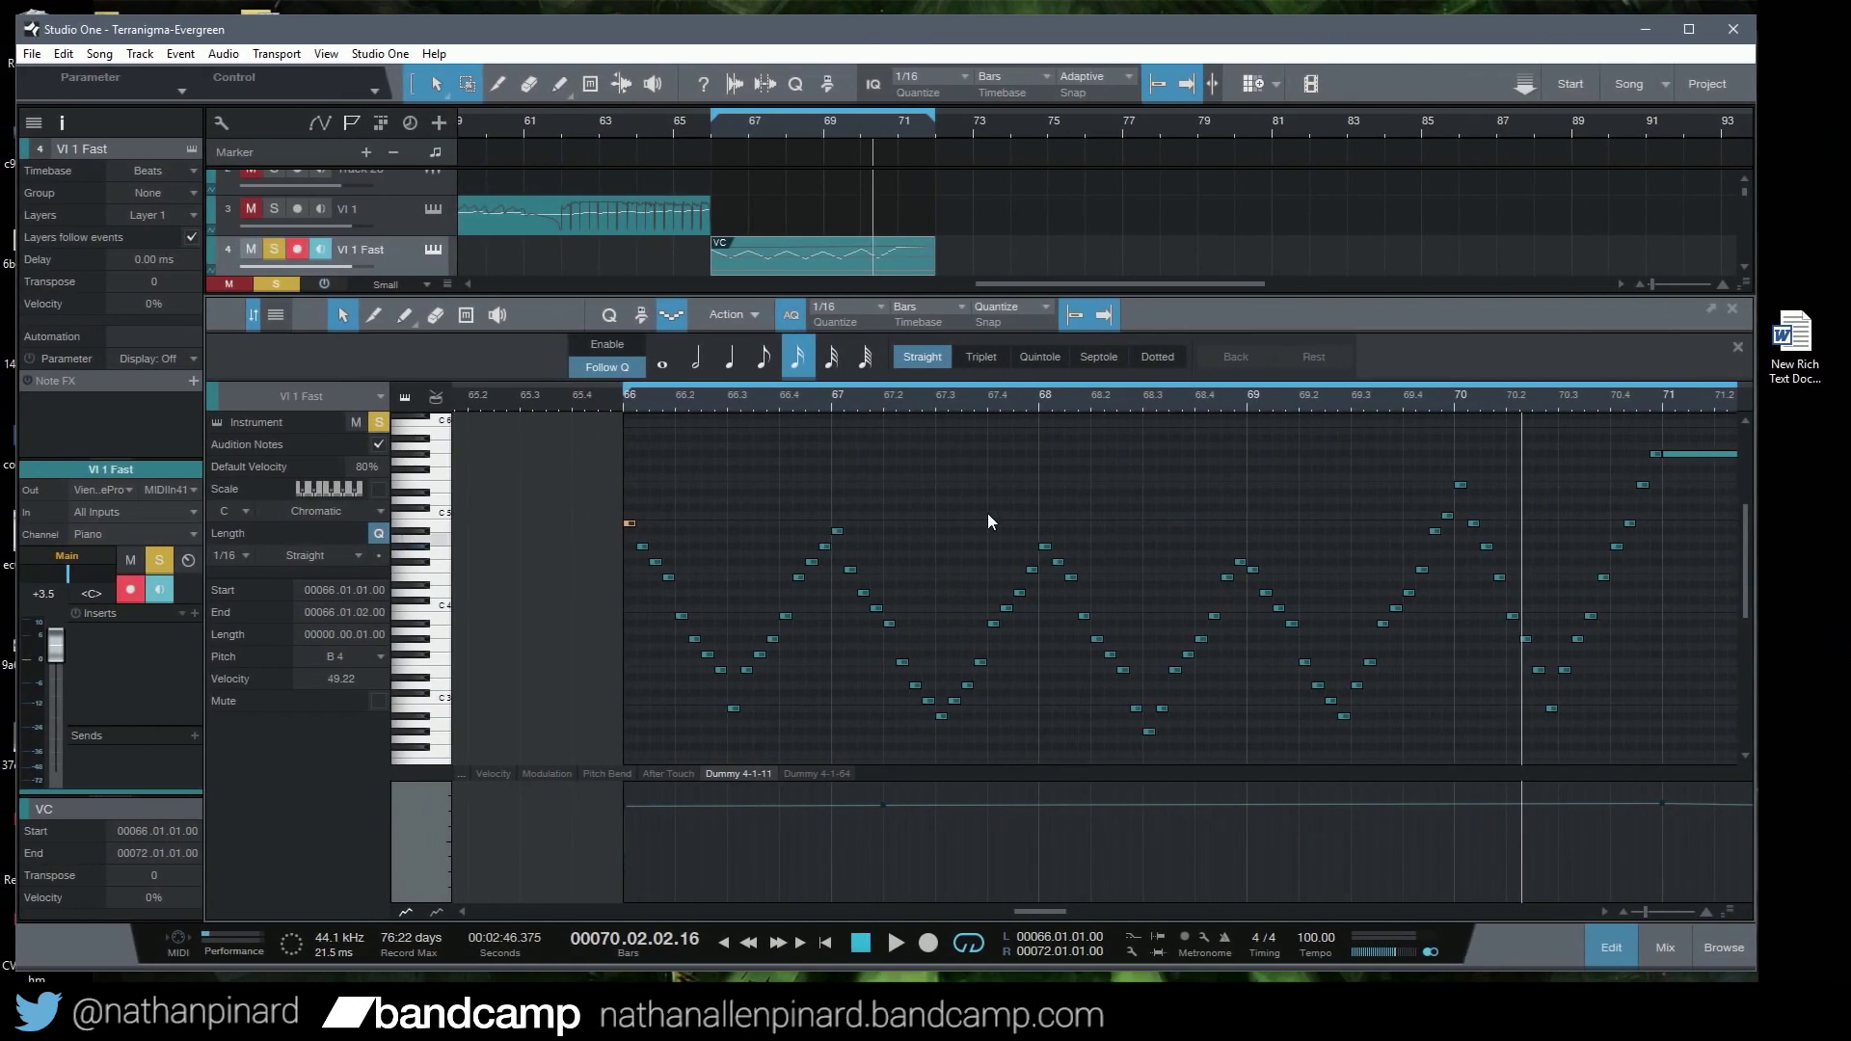
click(579, 398)
key(space)
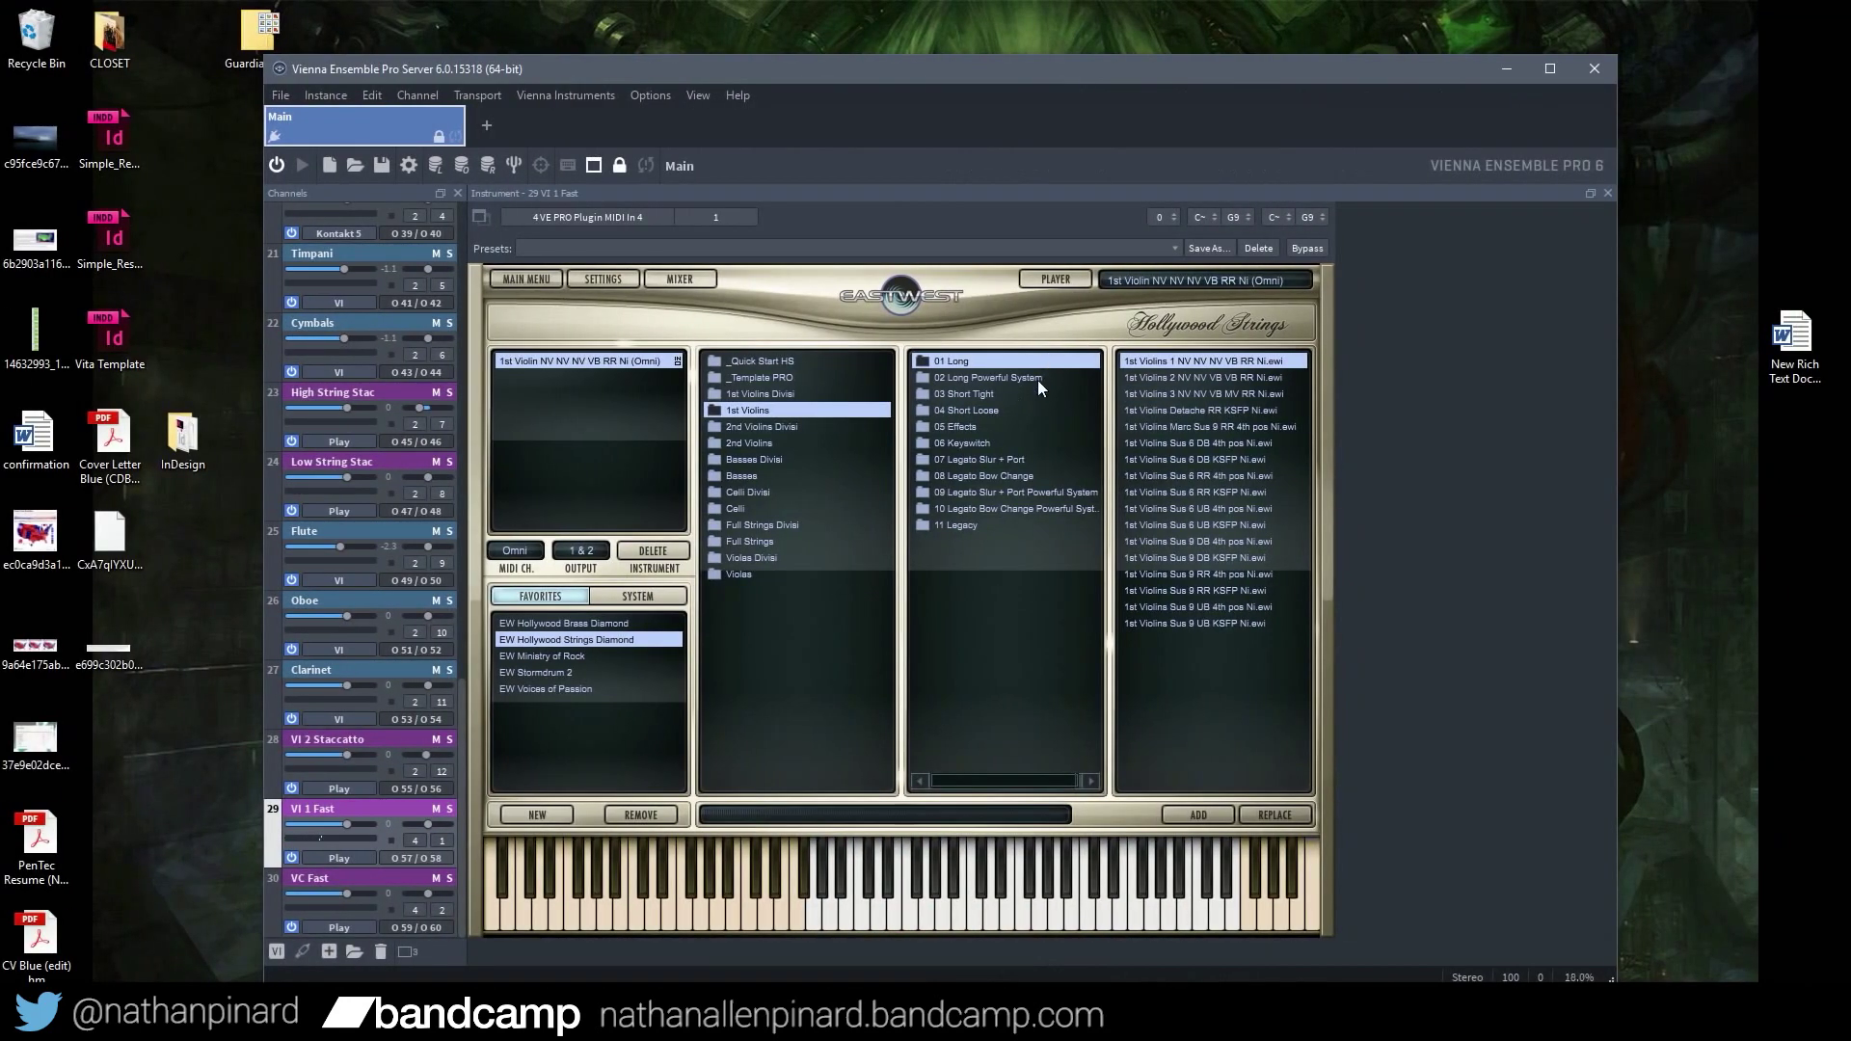
In Vienna Ensemble Pro, replace the VI 1 Fast instrument with the Short Tight patch 1st Violins Spic RRx9, and audition the run in Studio One
click(1022, 378)
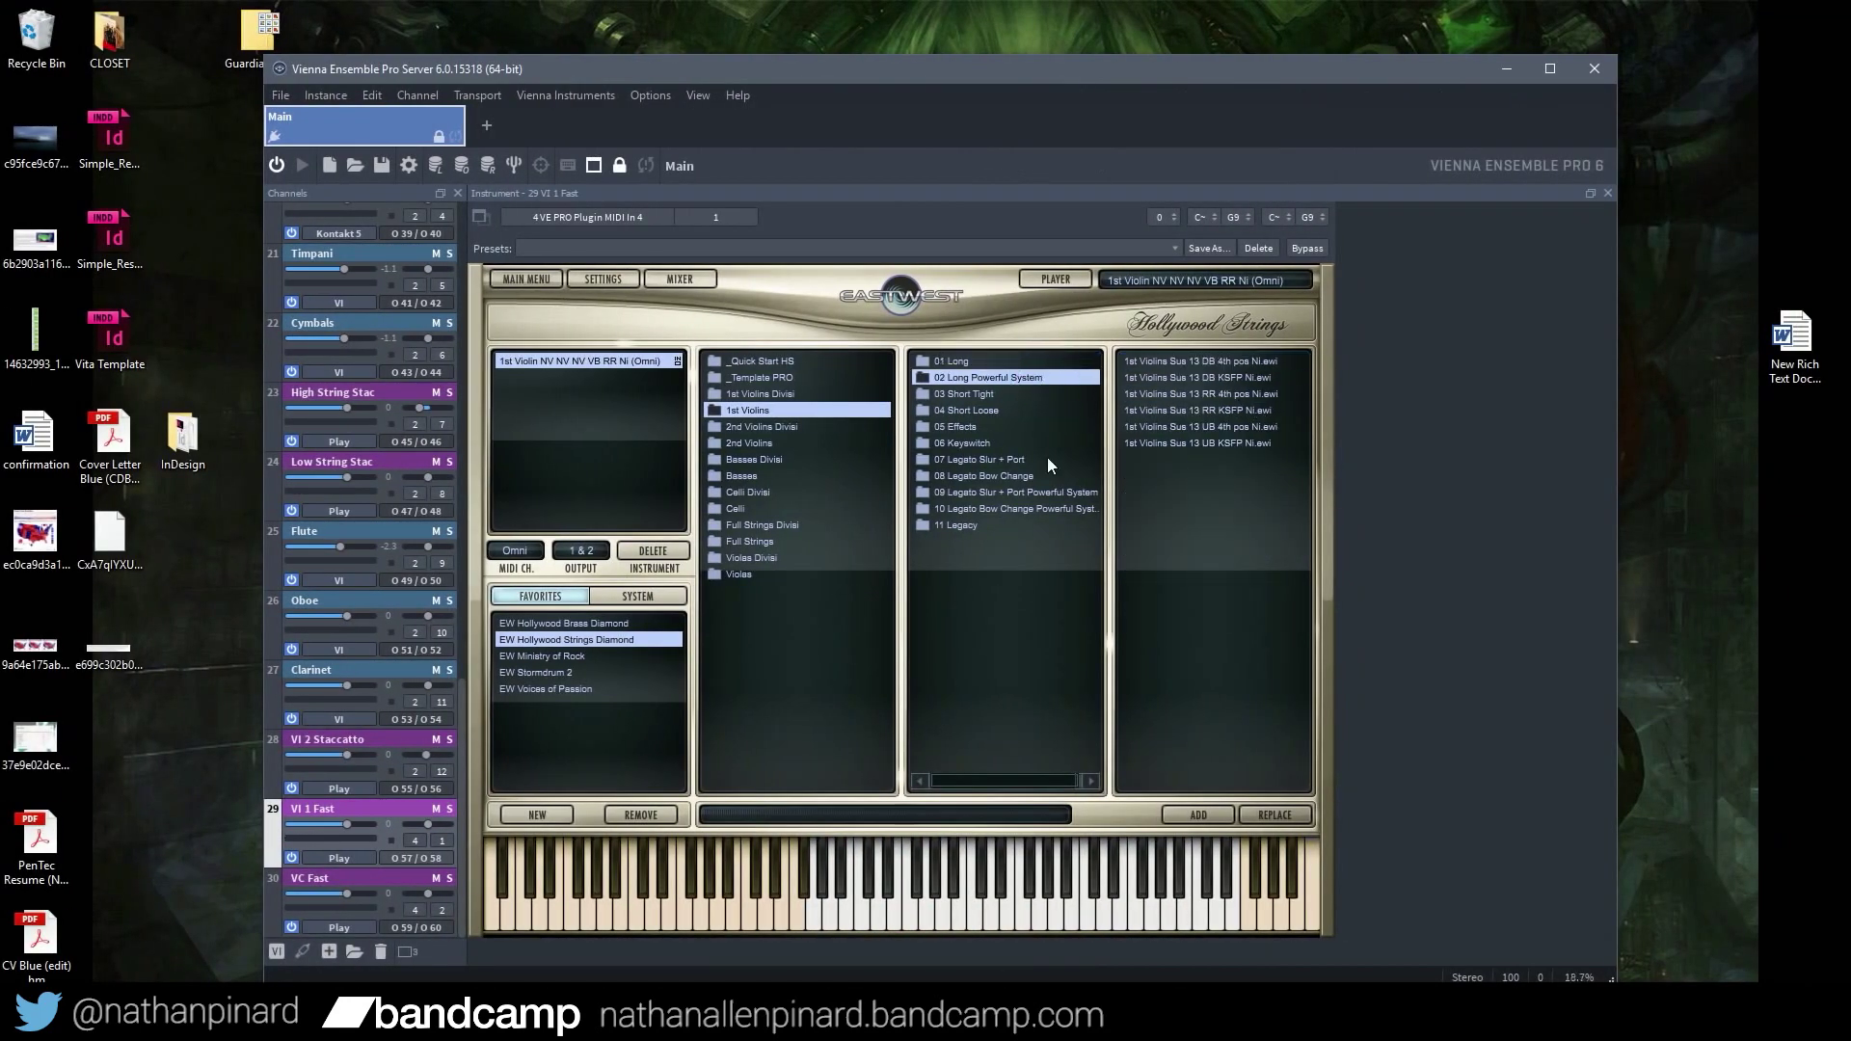
click(972, 392)
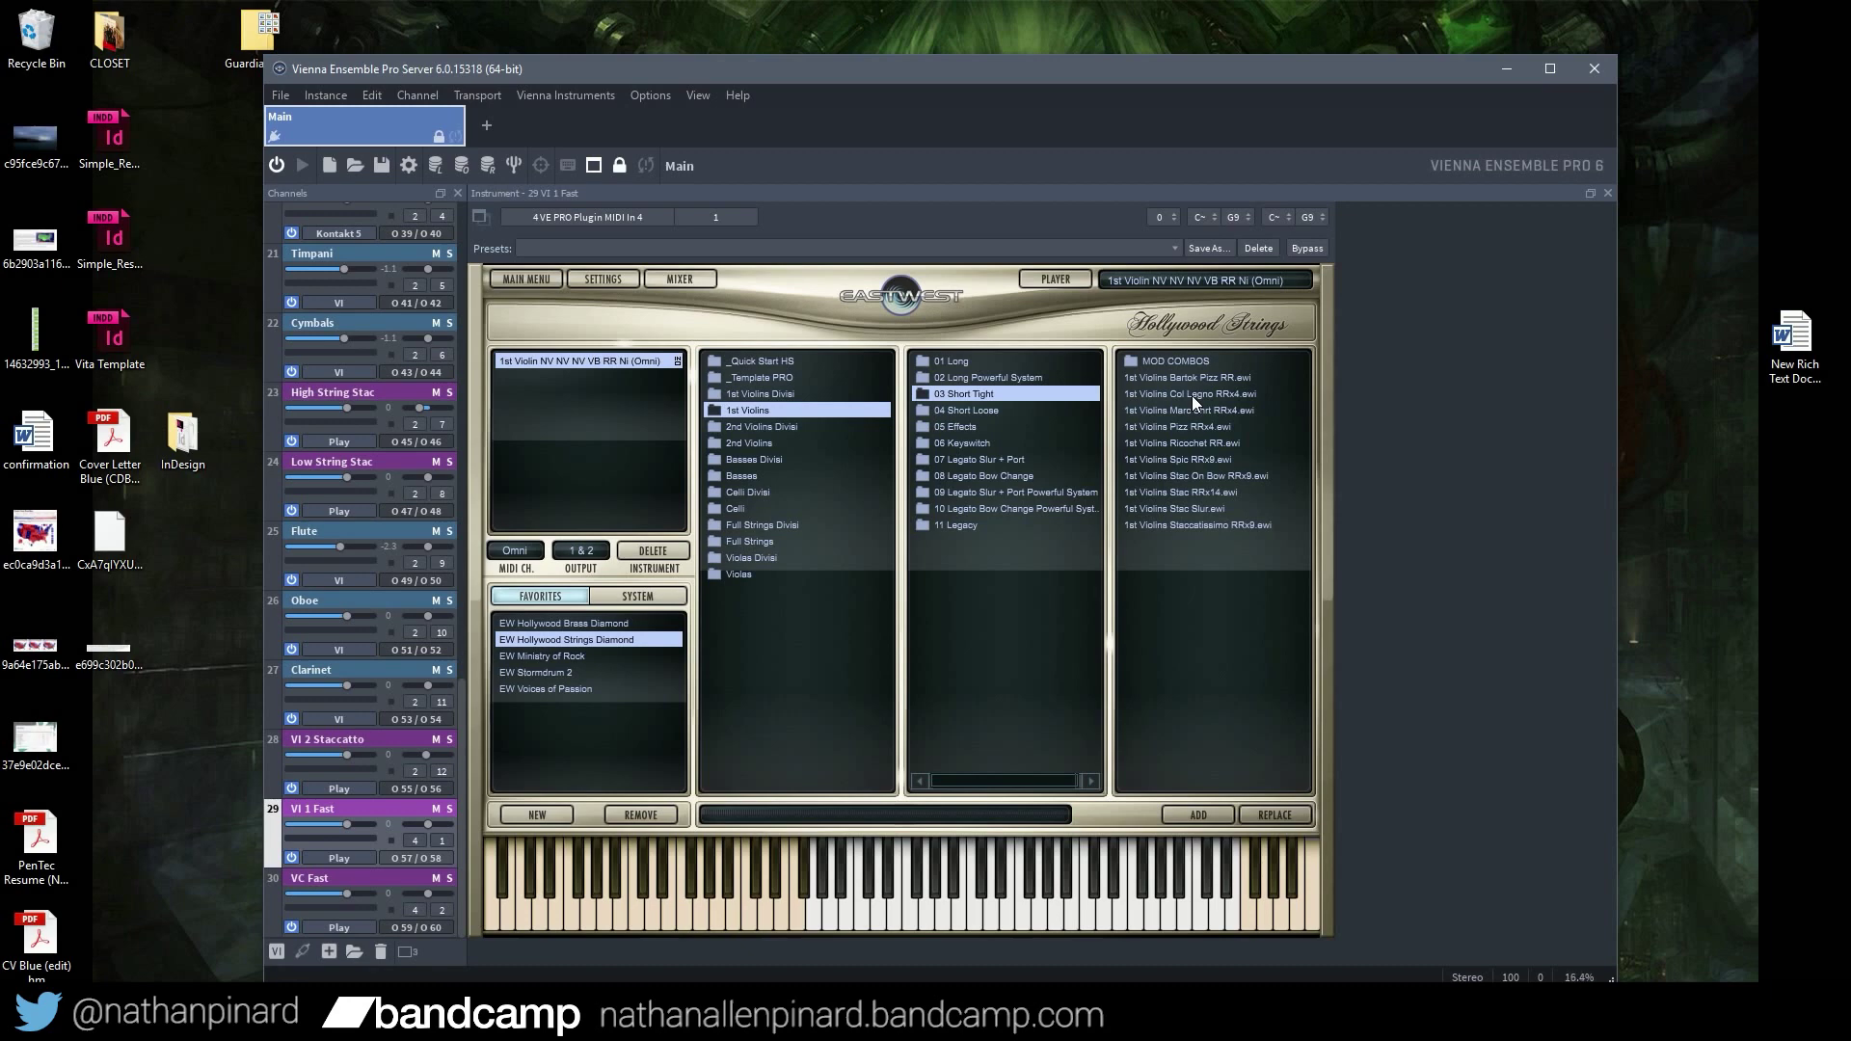
double_click(1202, 463)
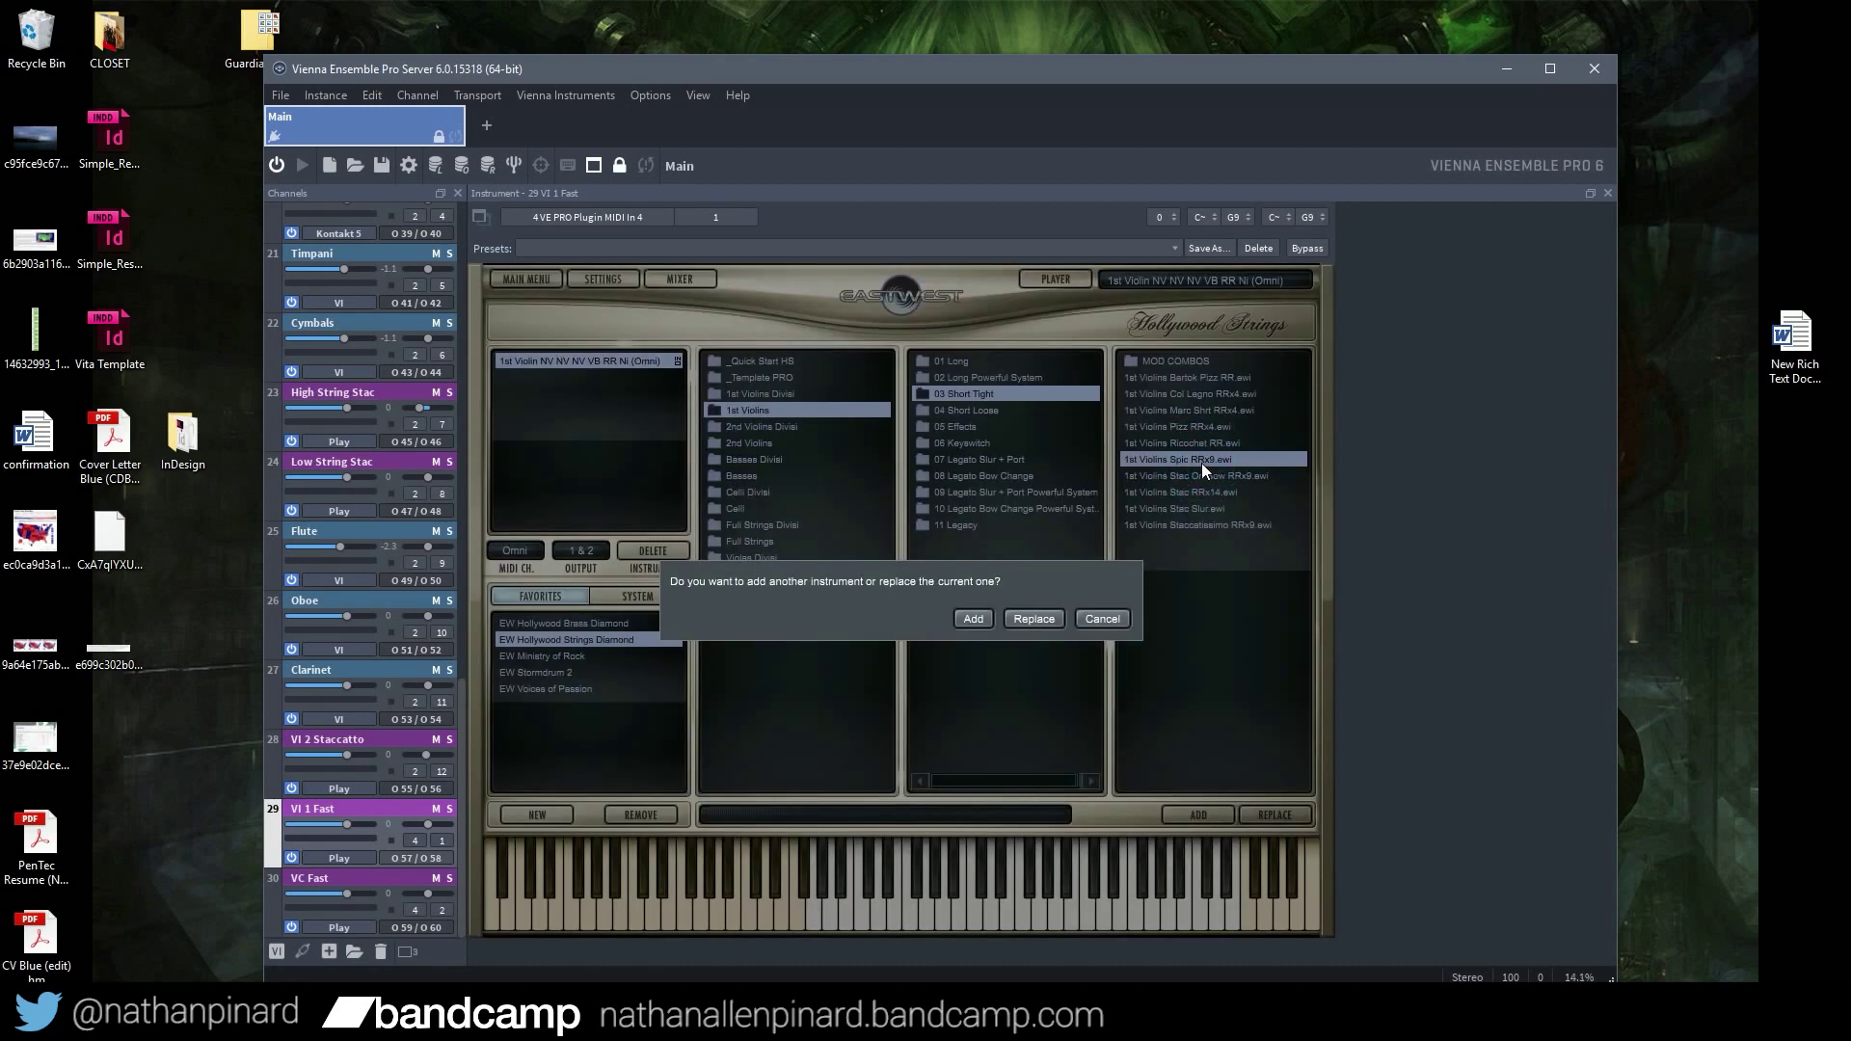
click(1035, 619)
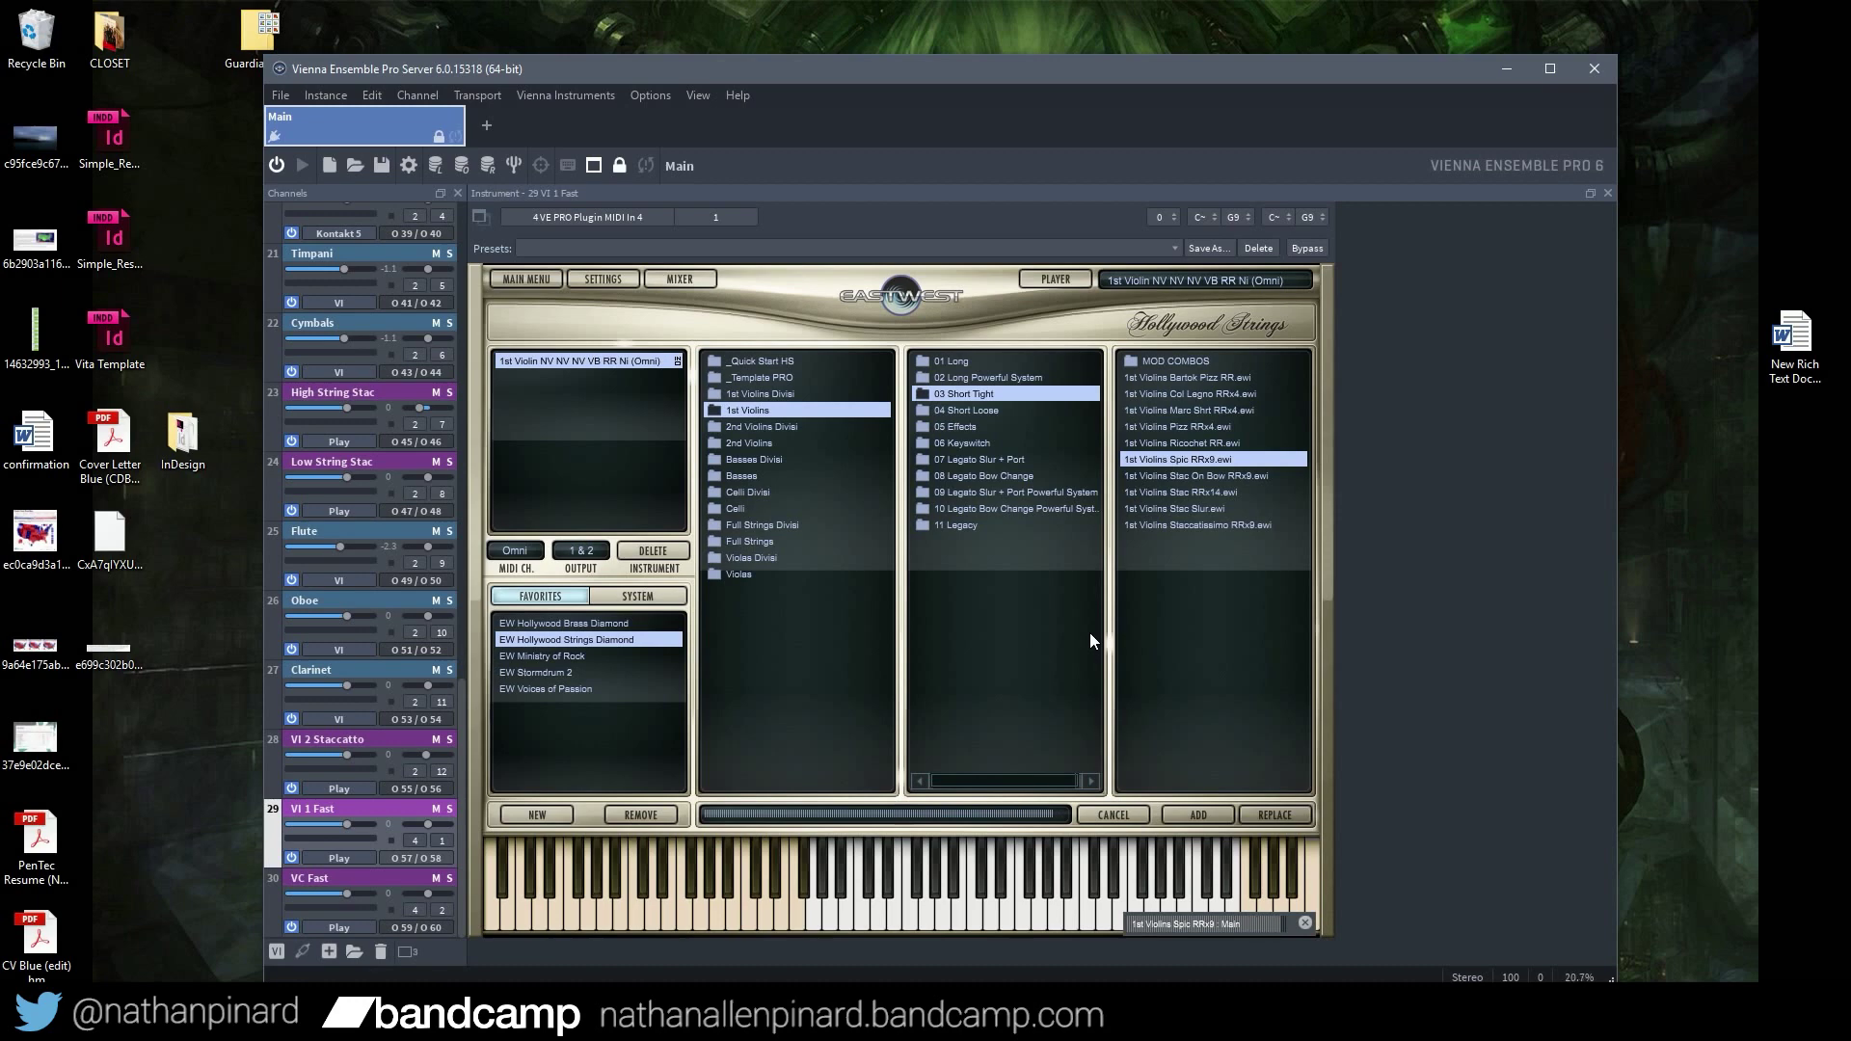
key(alt+Tab)
click(583, 403)
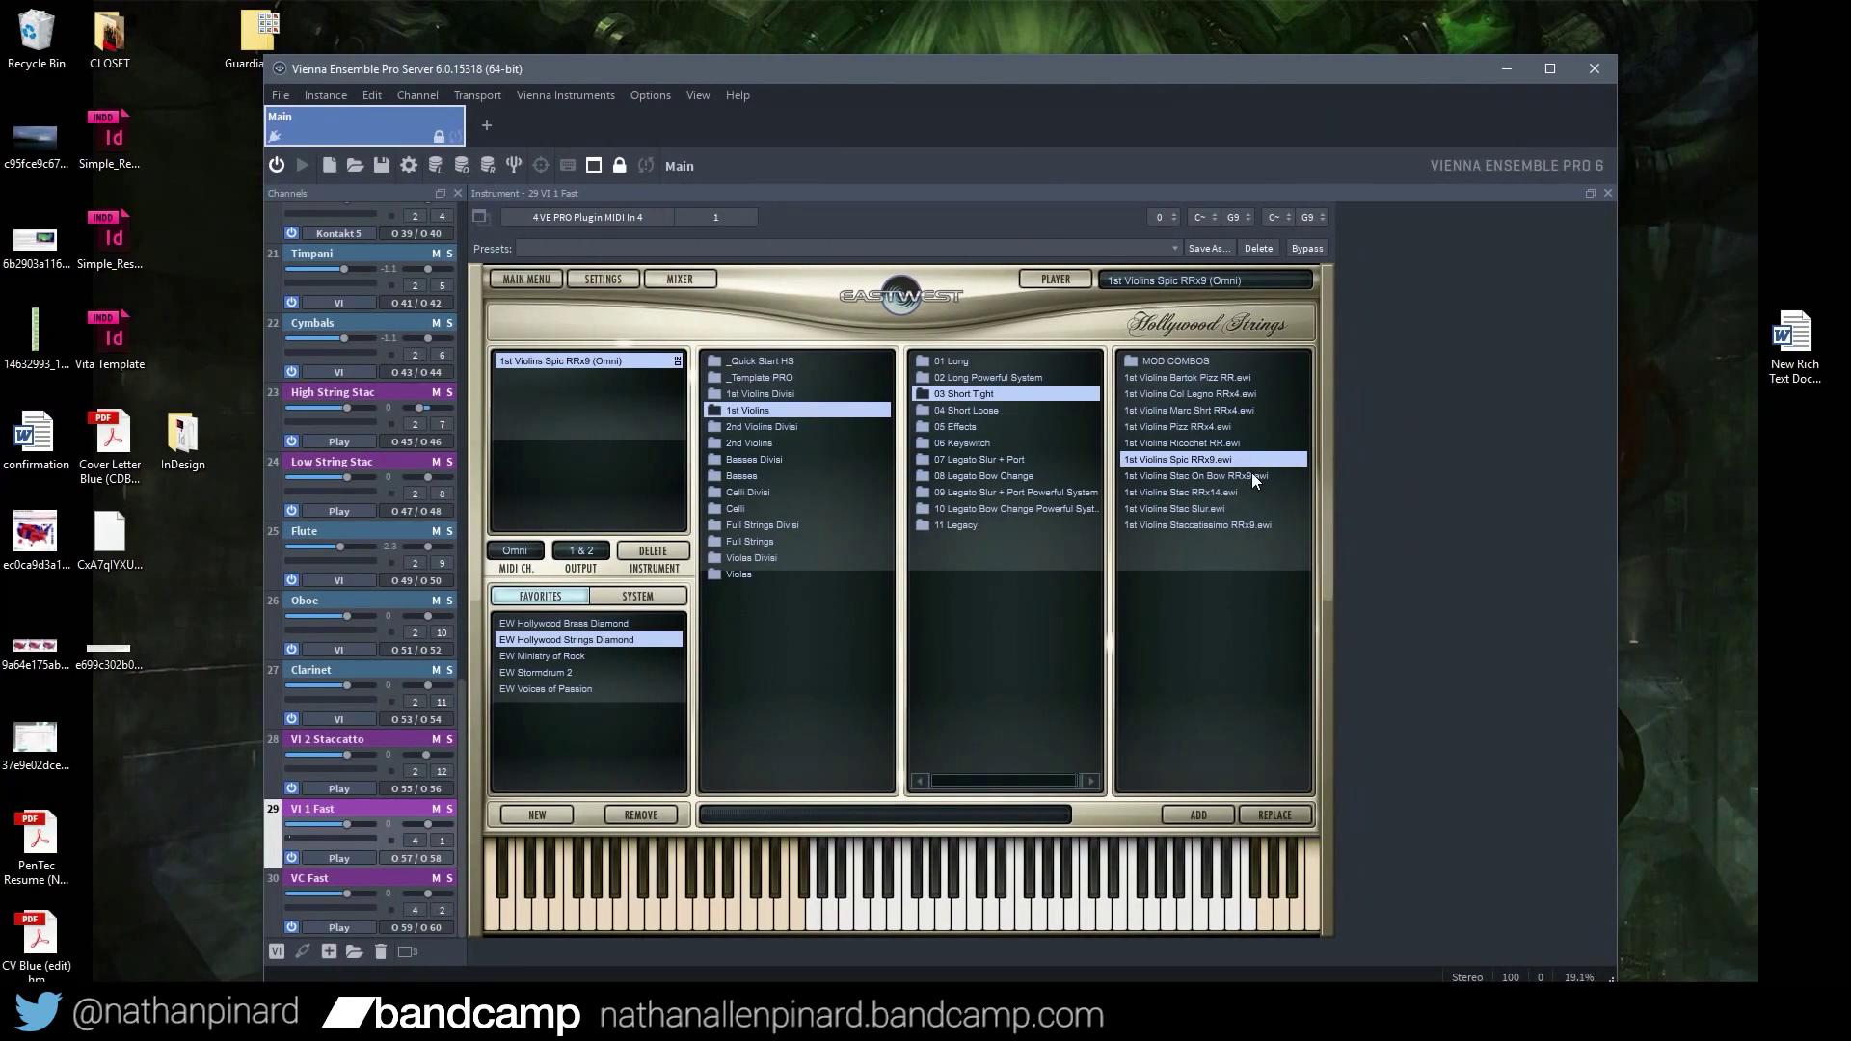
In Vienna Ensemble Pro, replace the VI 1 Fast instrument with 1st Violins Stac Slur, and audition the run's opening in Studio One
double_click(1209, 505)
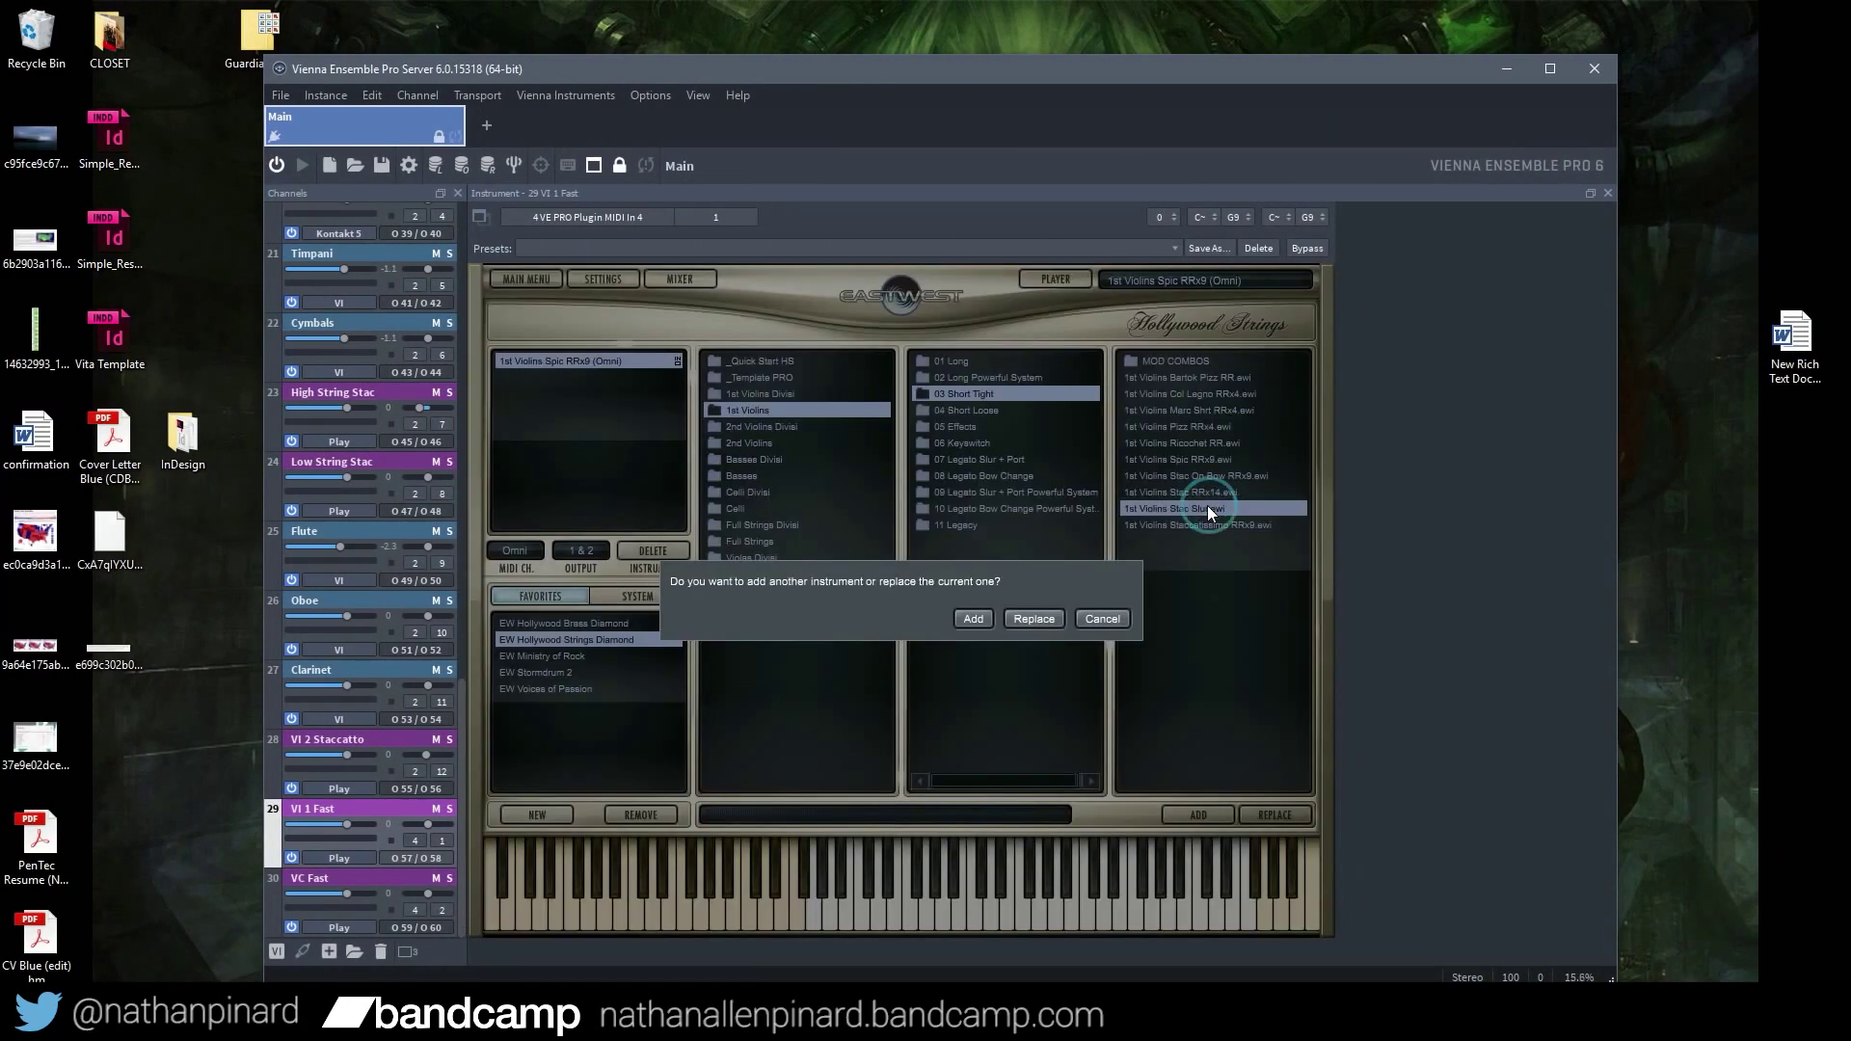
click(1030, 618)
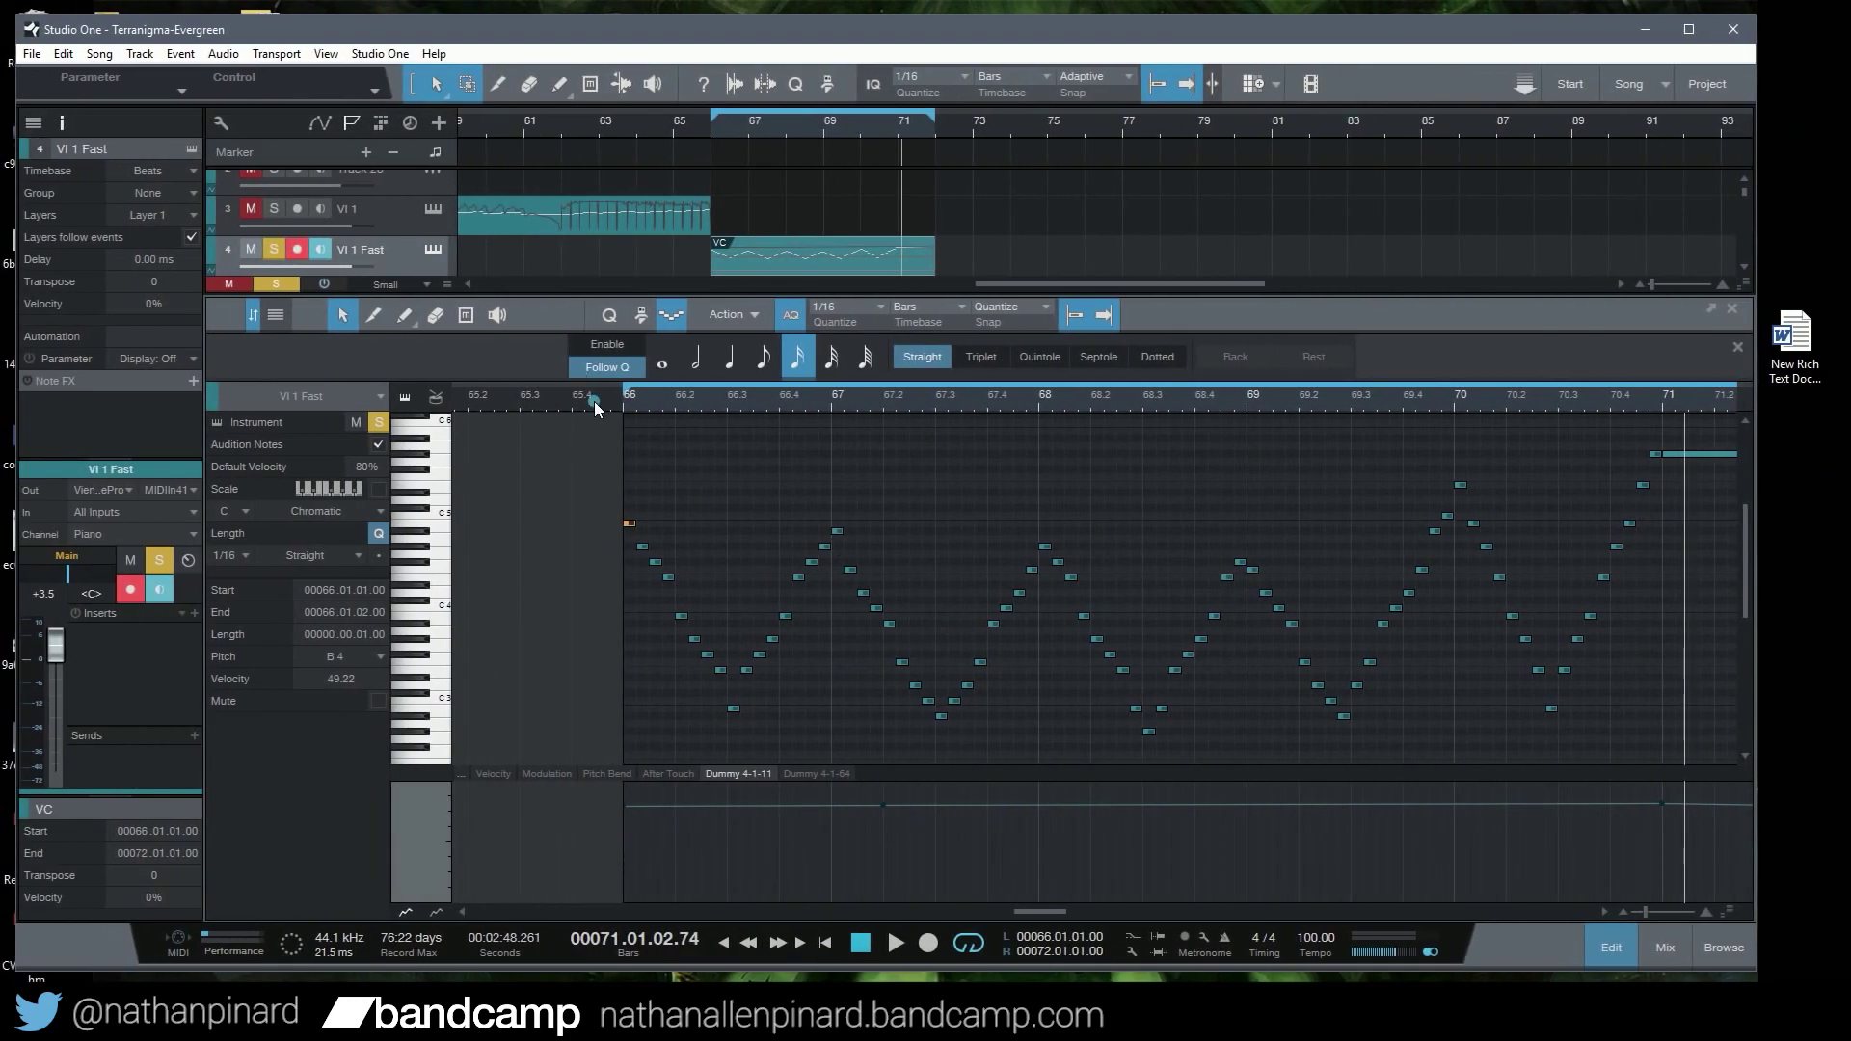
click(594, 401)
key(space)
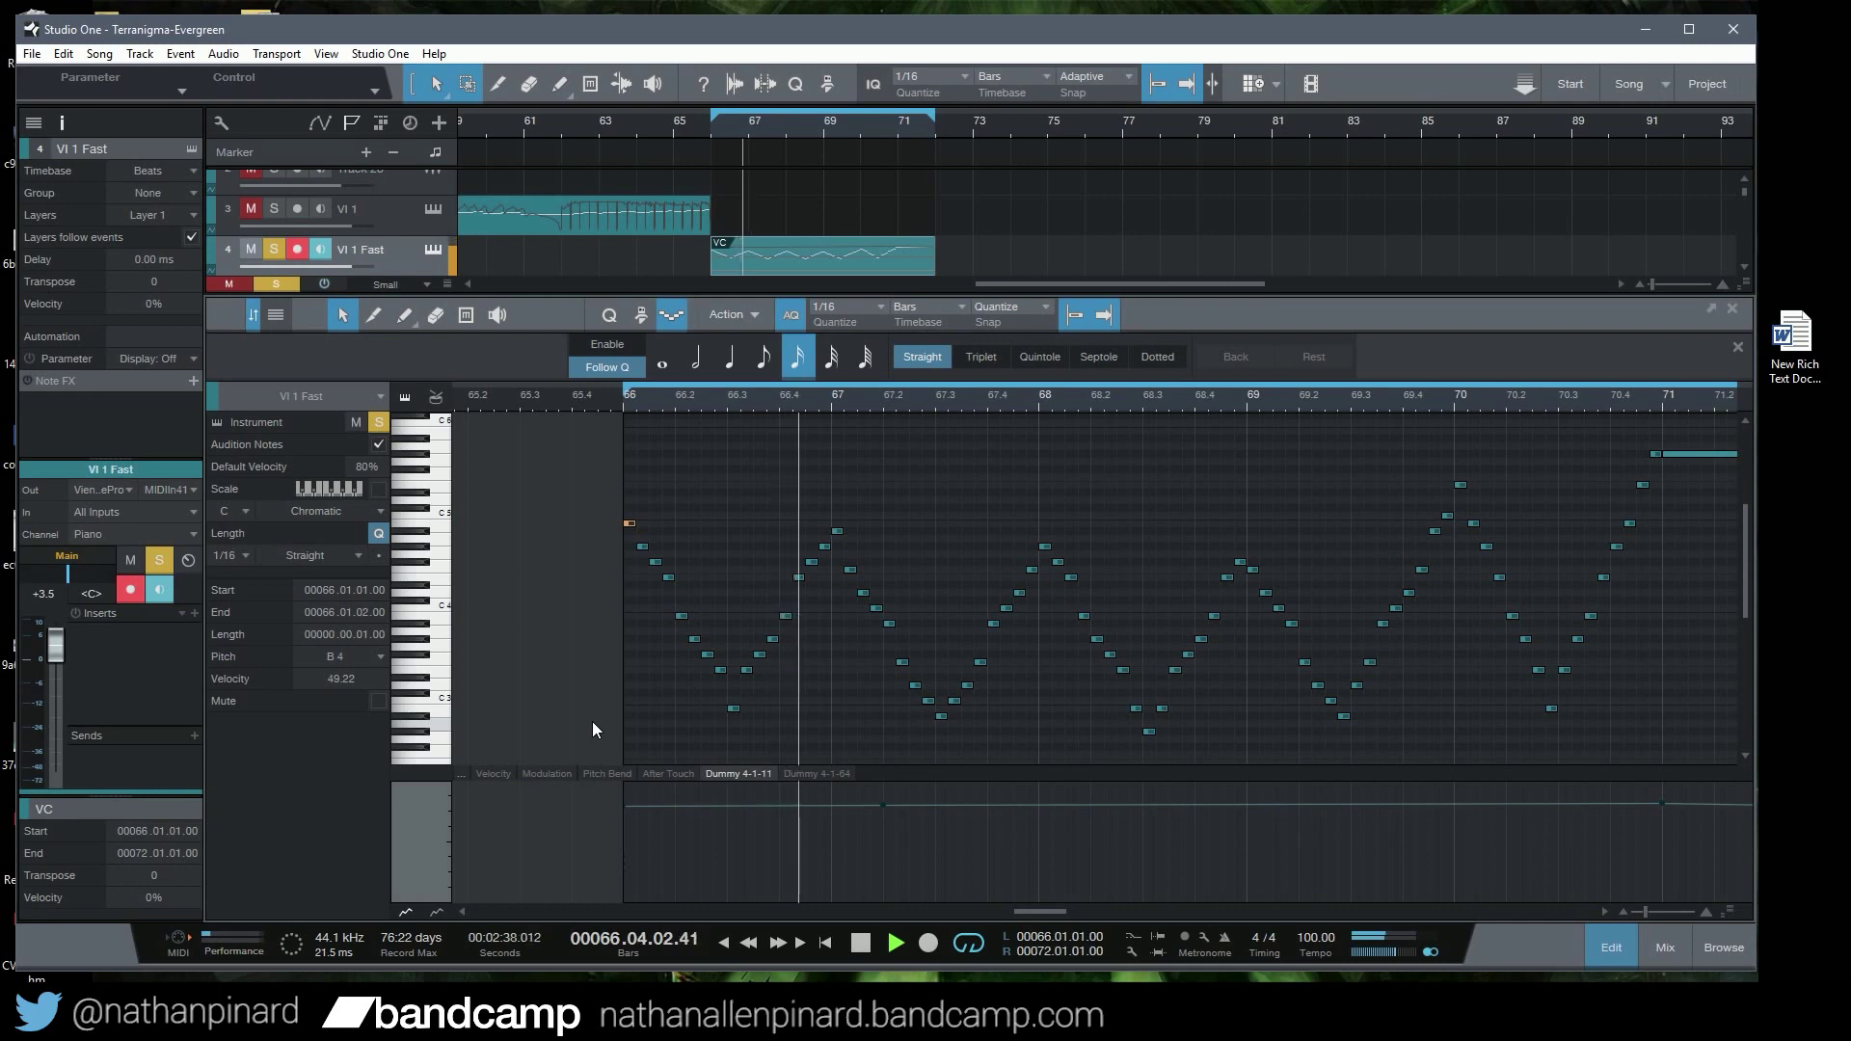
key(space)
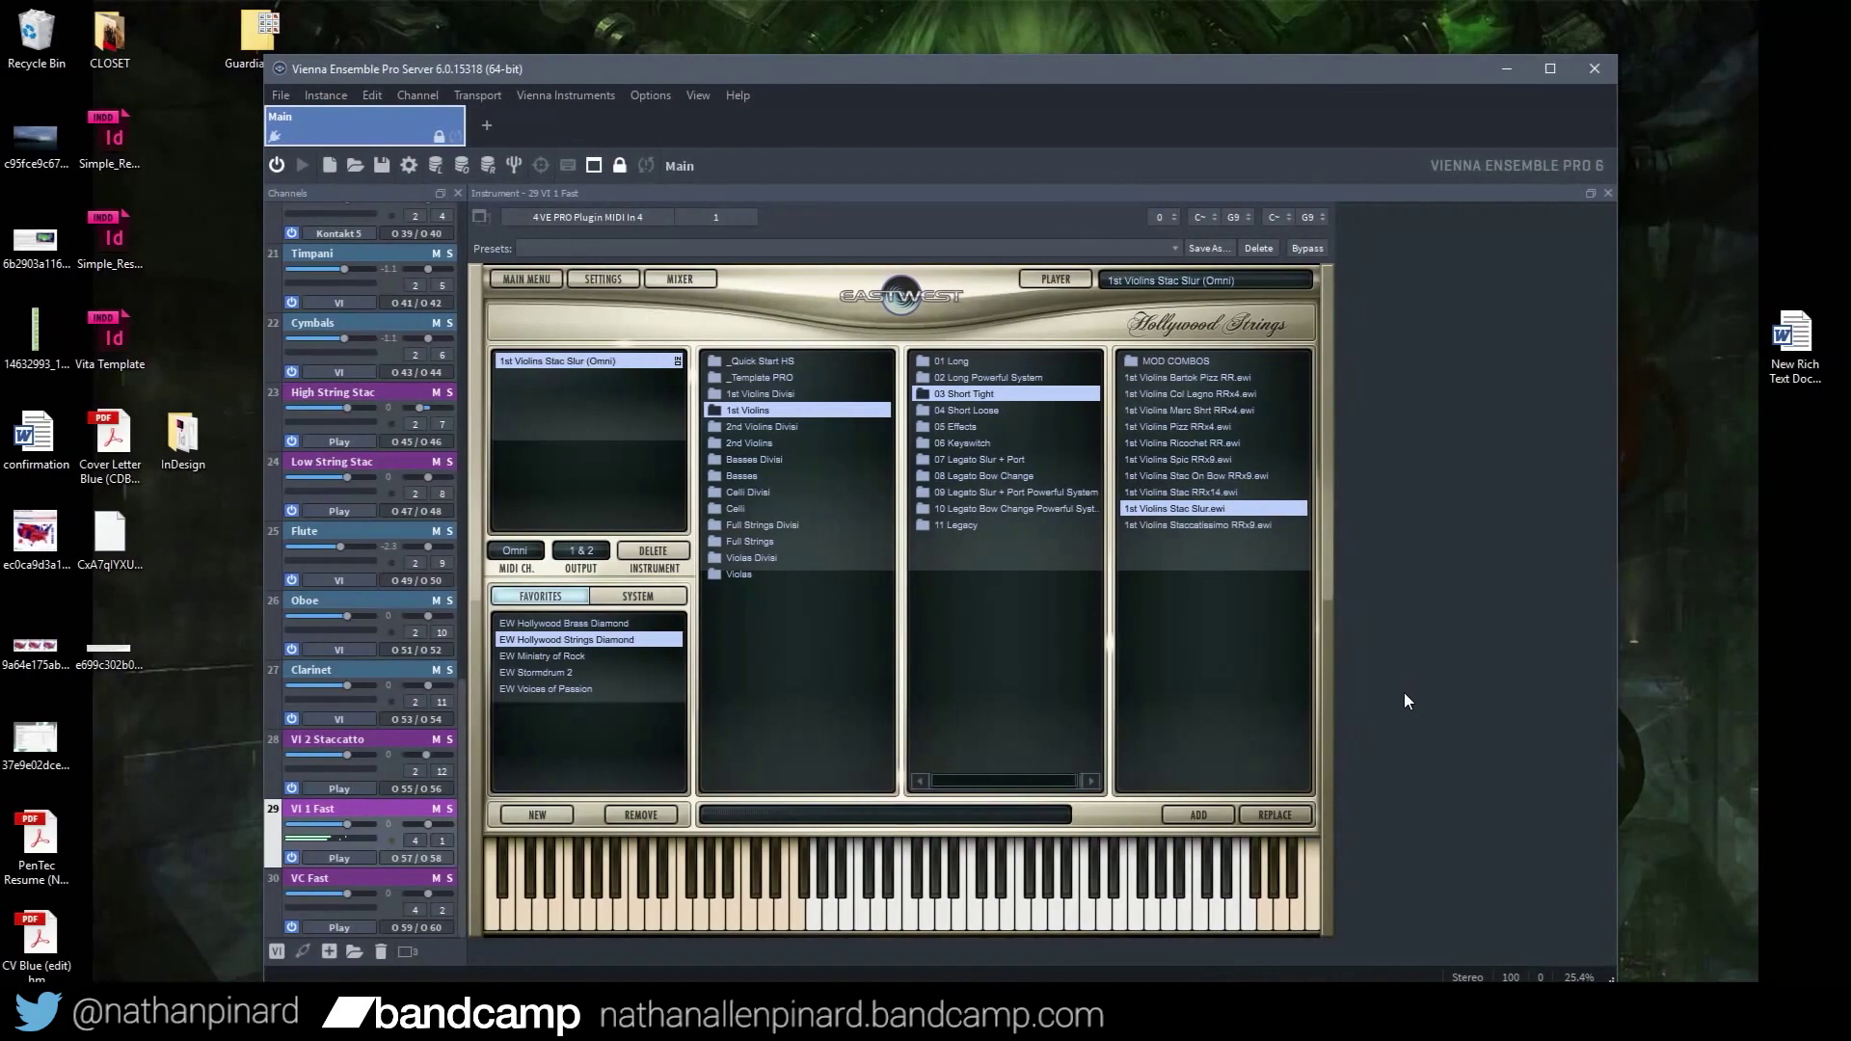
In Vienna Ensemble Pro, replace the VI 1 Fast instrument with 1st Violins Staccatissimo RRx9, and audition the run in Studio One
double_click(1169, 524)
click(1100, 619)
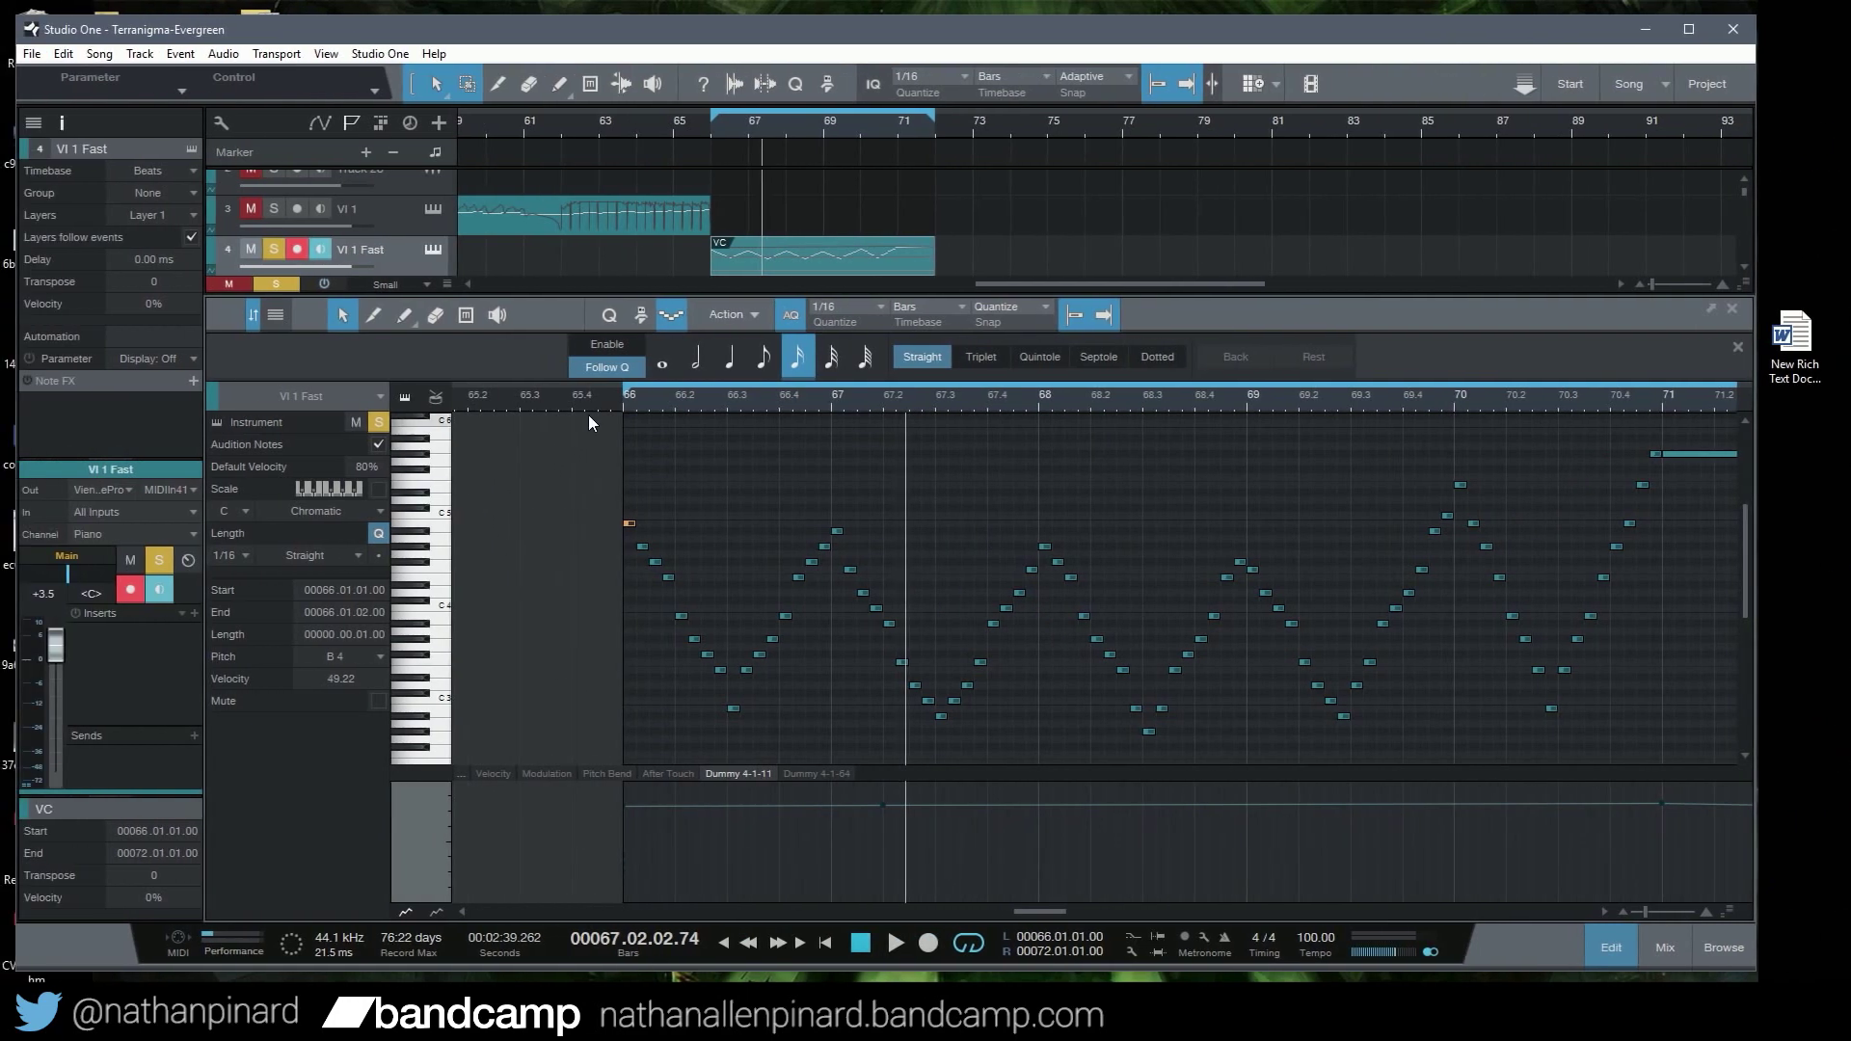
click(599, 403)
key(space)
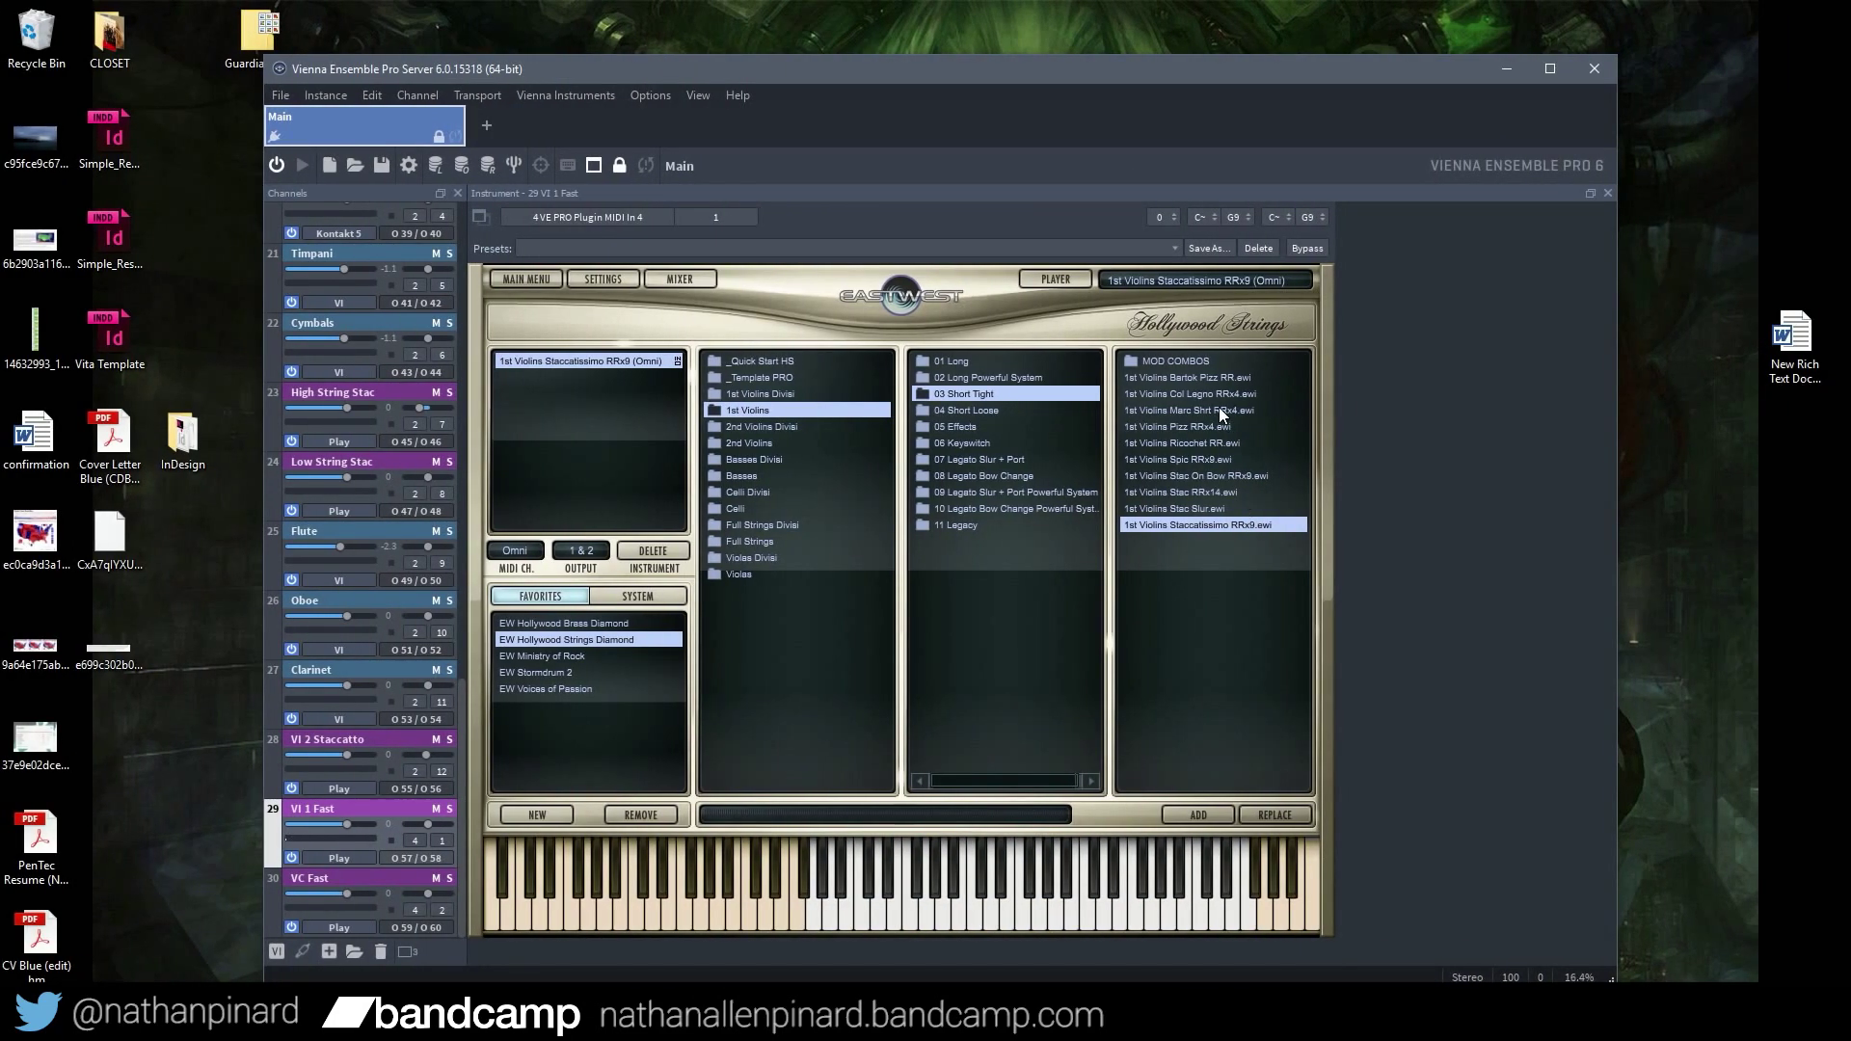
In Vienna Ensemble Pro, examine the 1st Violins patches in the Short Loose, Effects, Keyswitch, Legato and Legacy categories for one suited to fast runs
click(1030, 413)
click(1027, 427)
click(1025, 444)
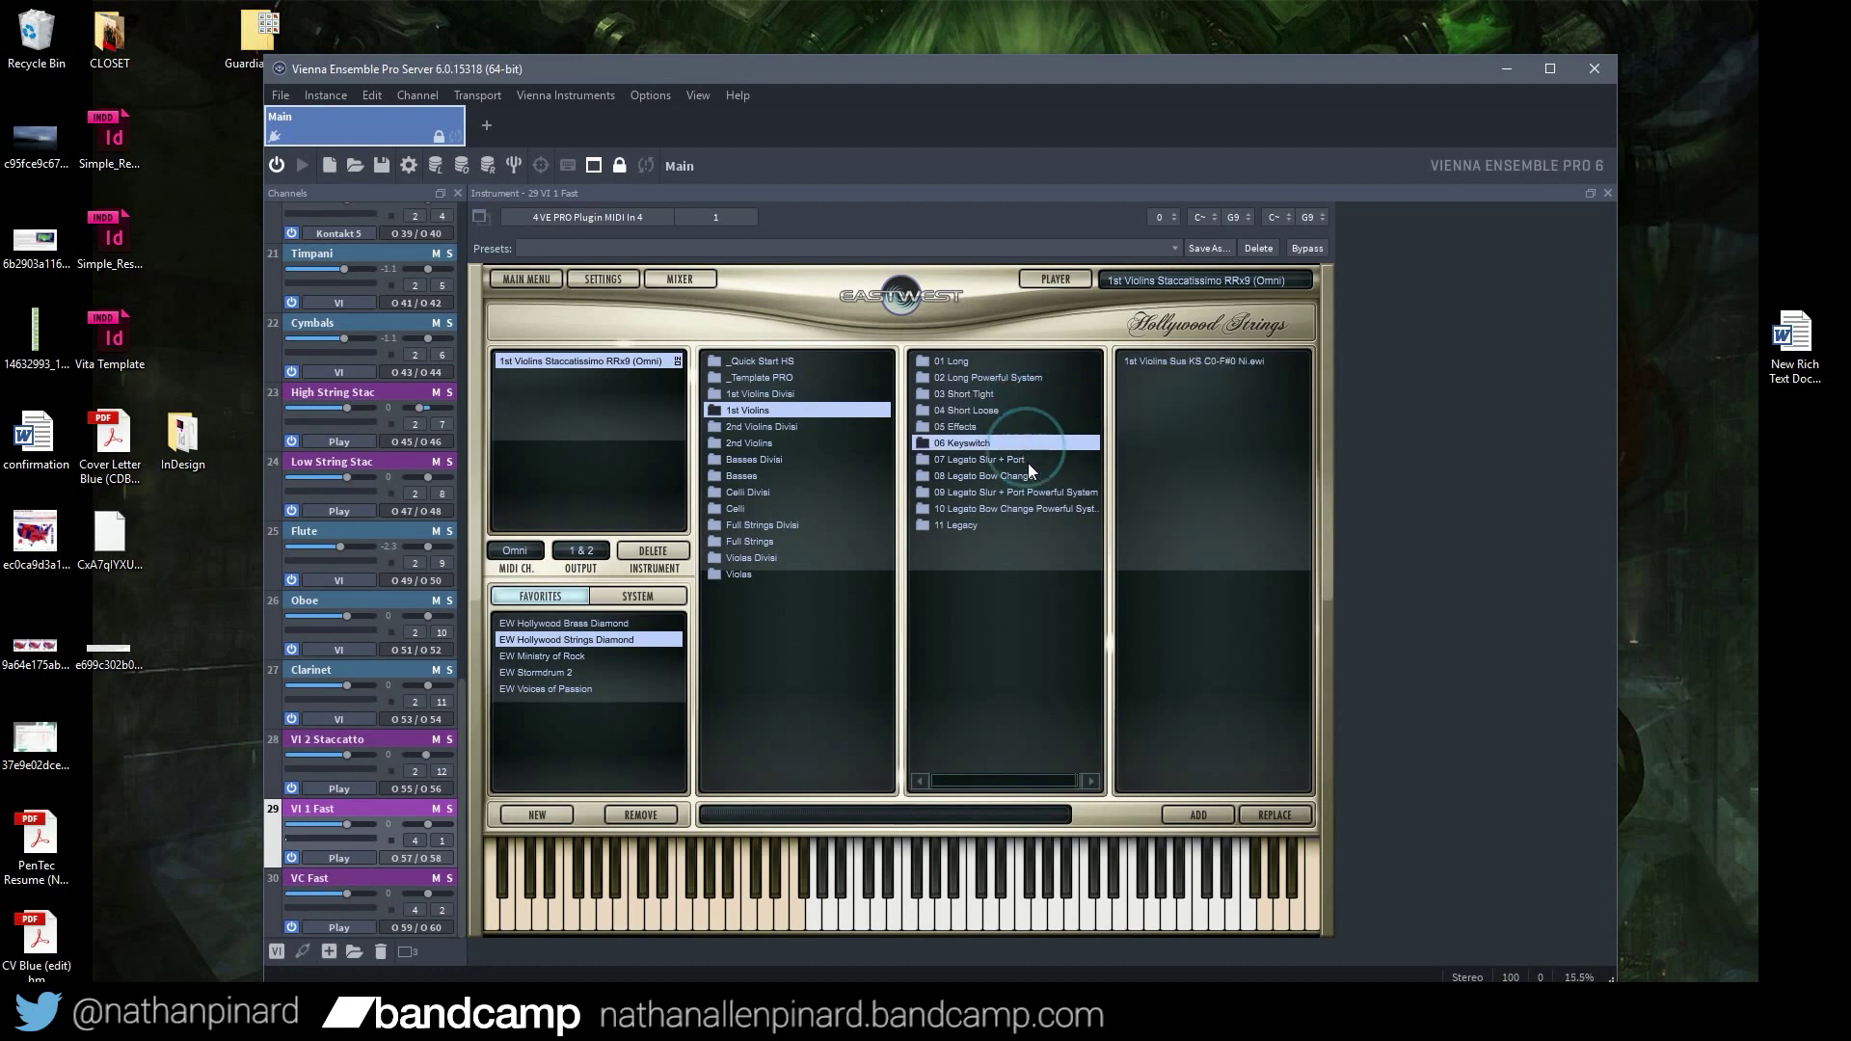
click(1029, 461)
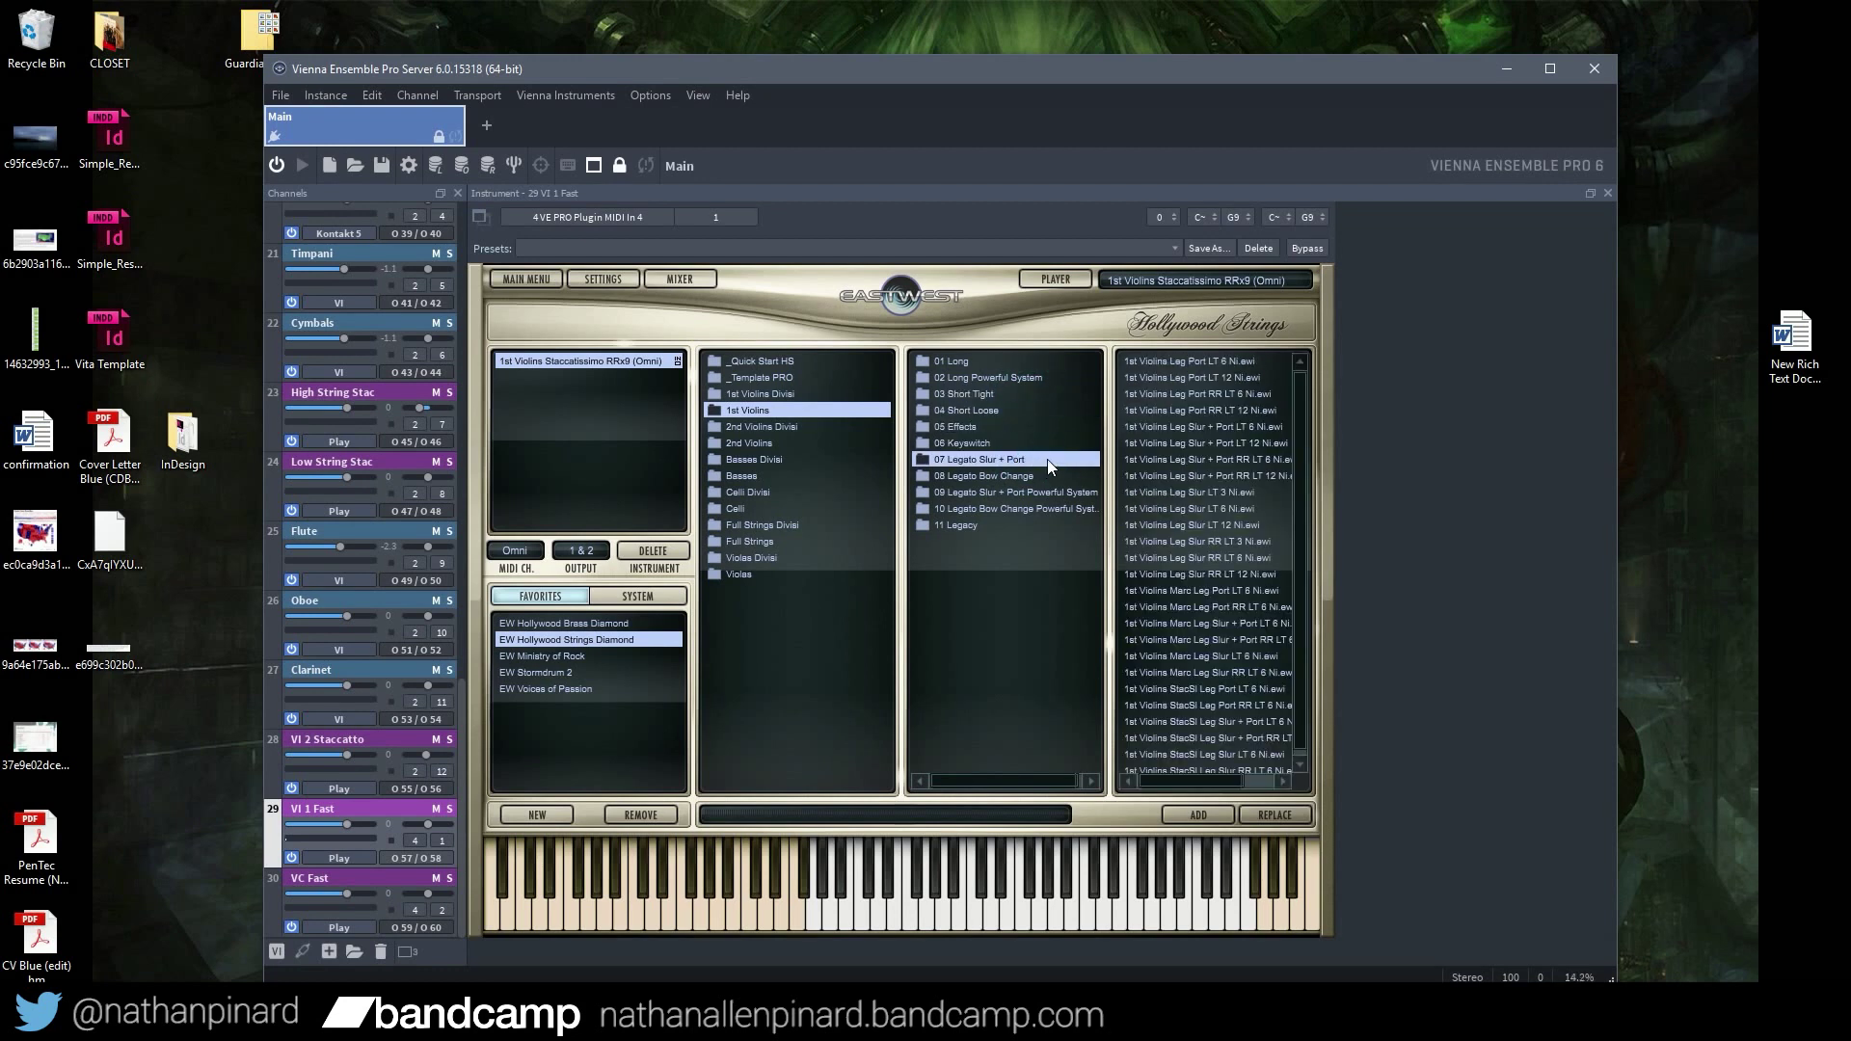
scroll(1250, 546, down, 1)
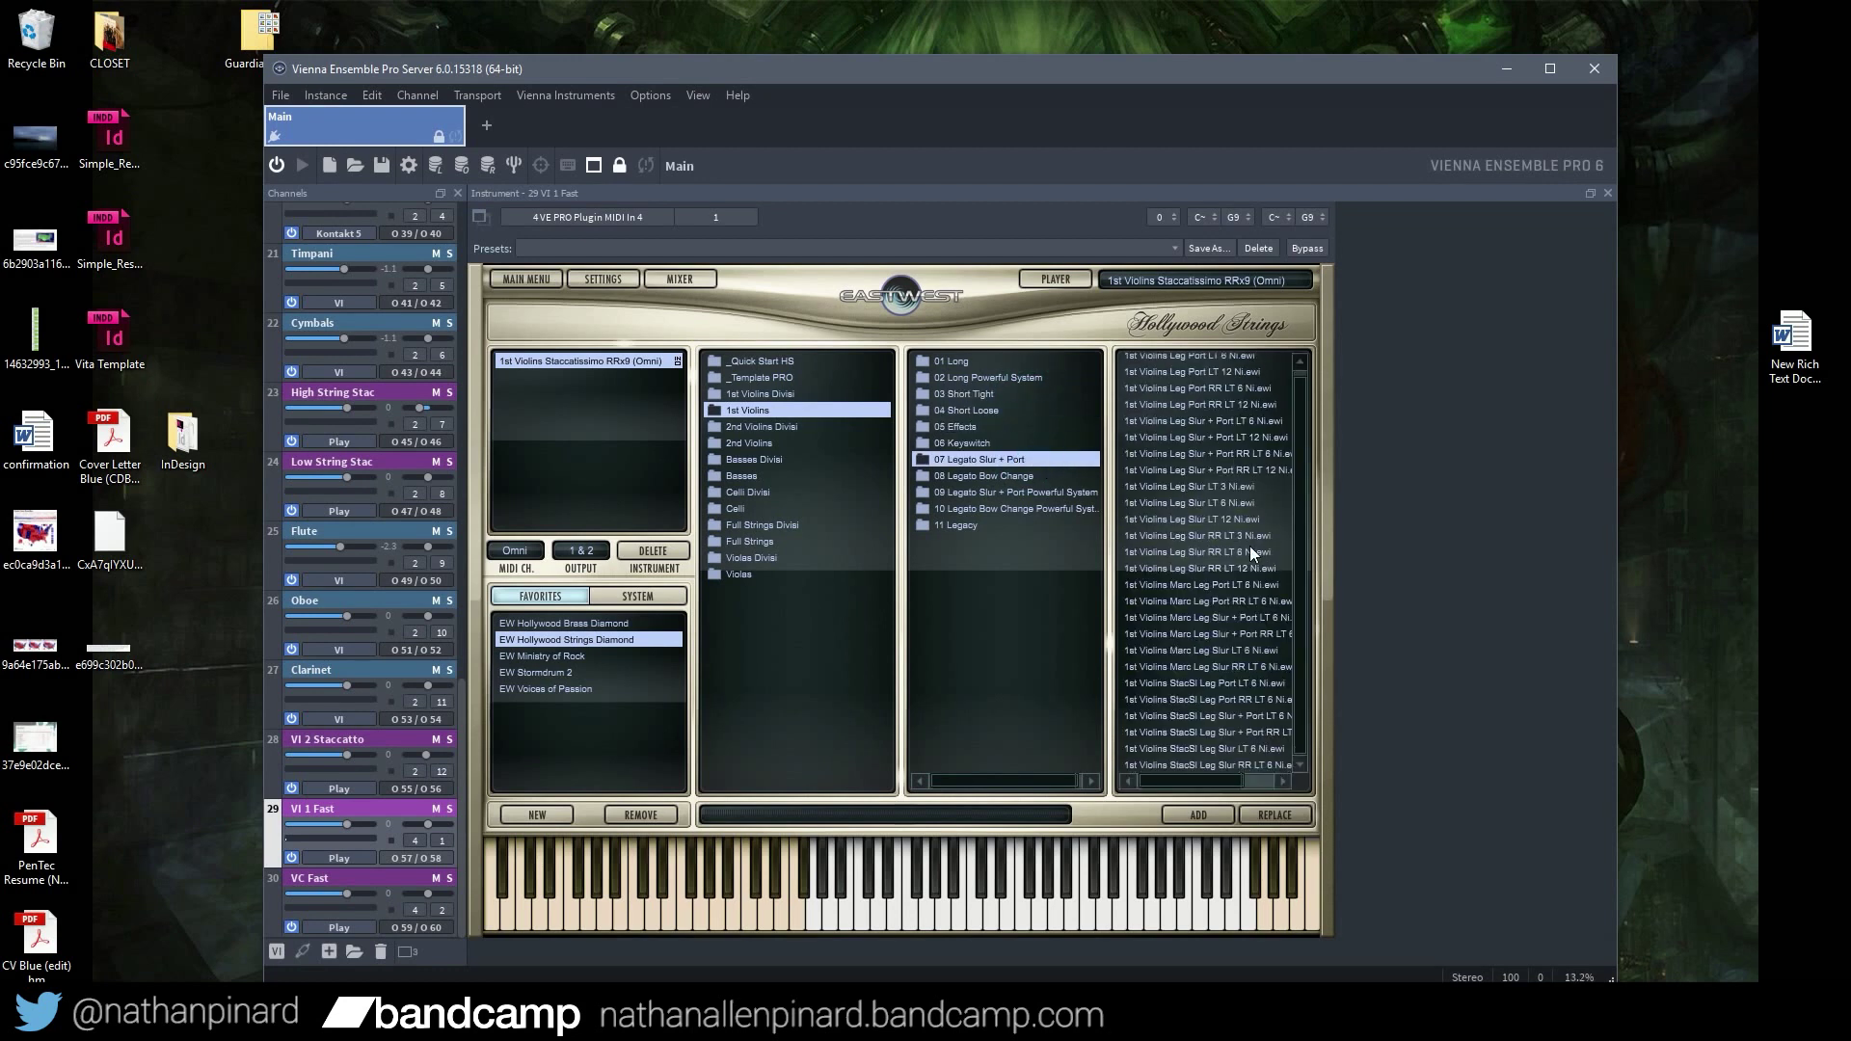
click(1048, 493)
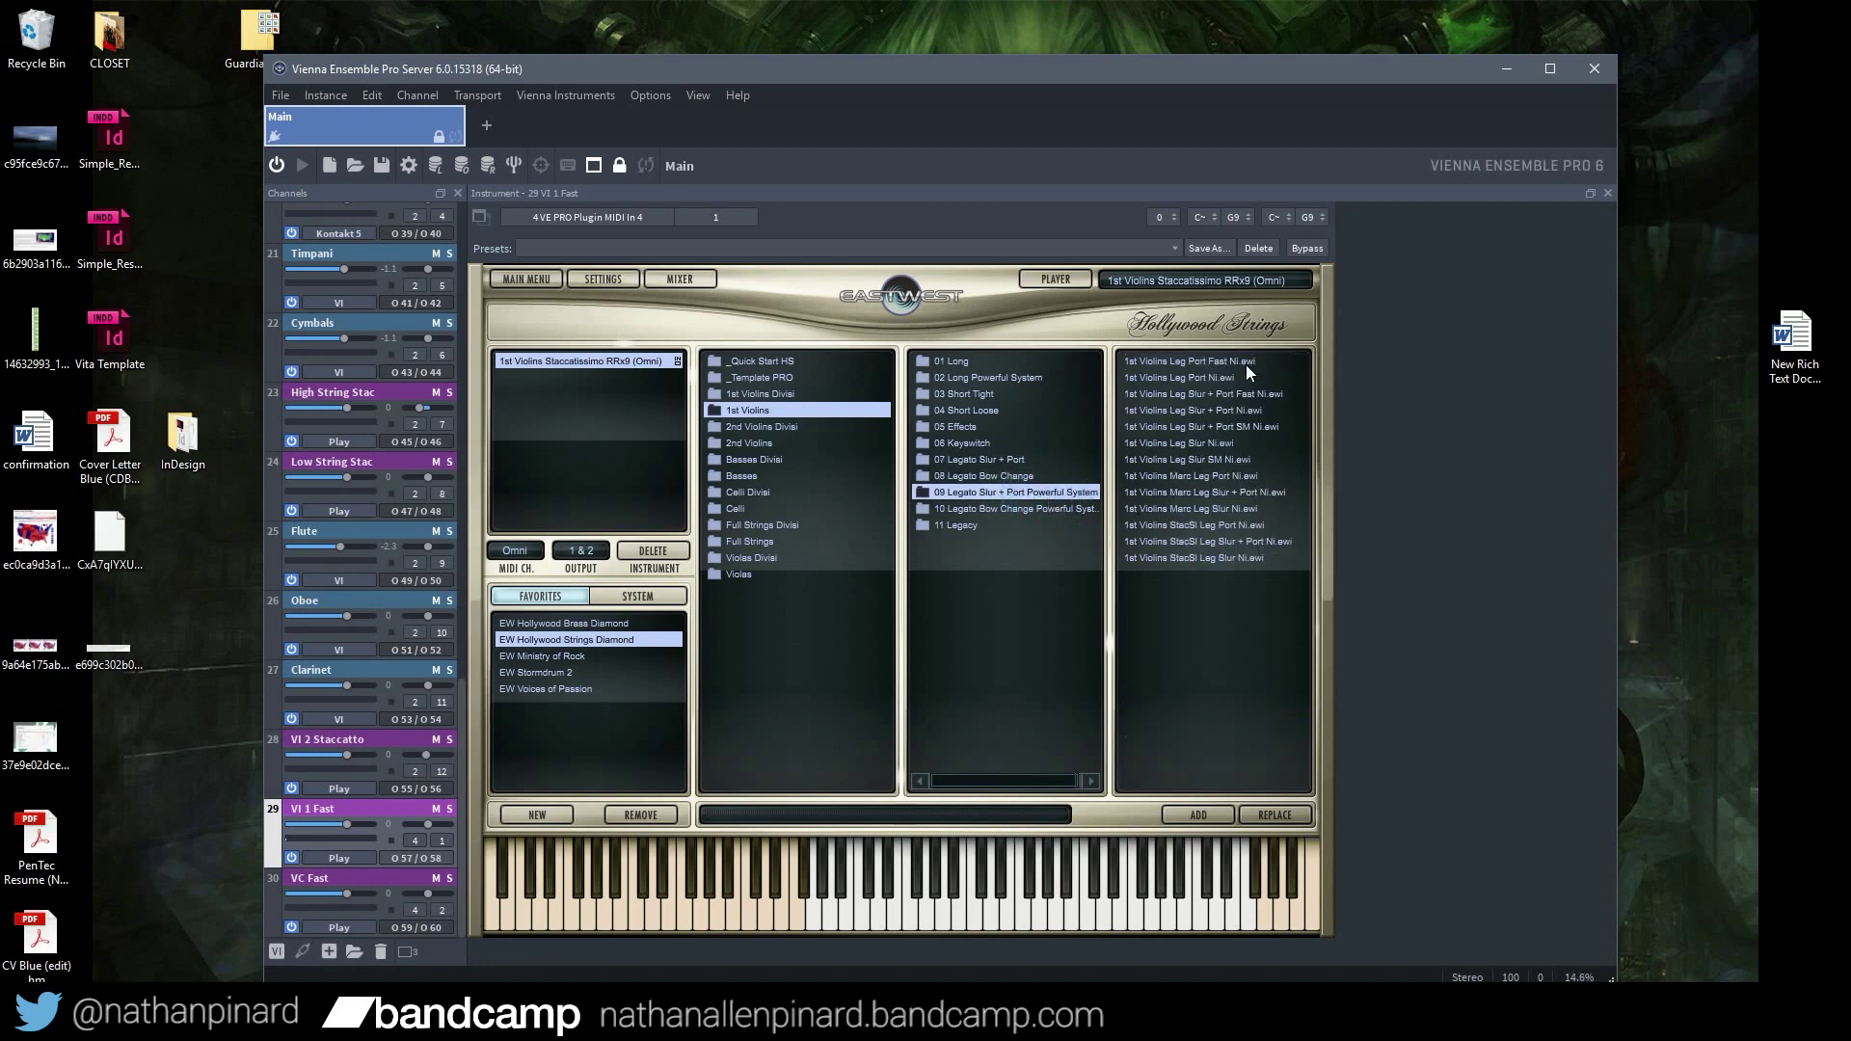
key(ctrl+s)
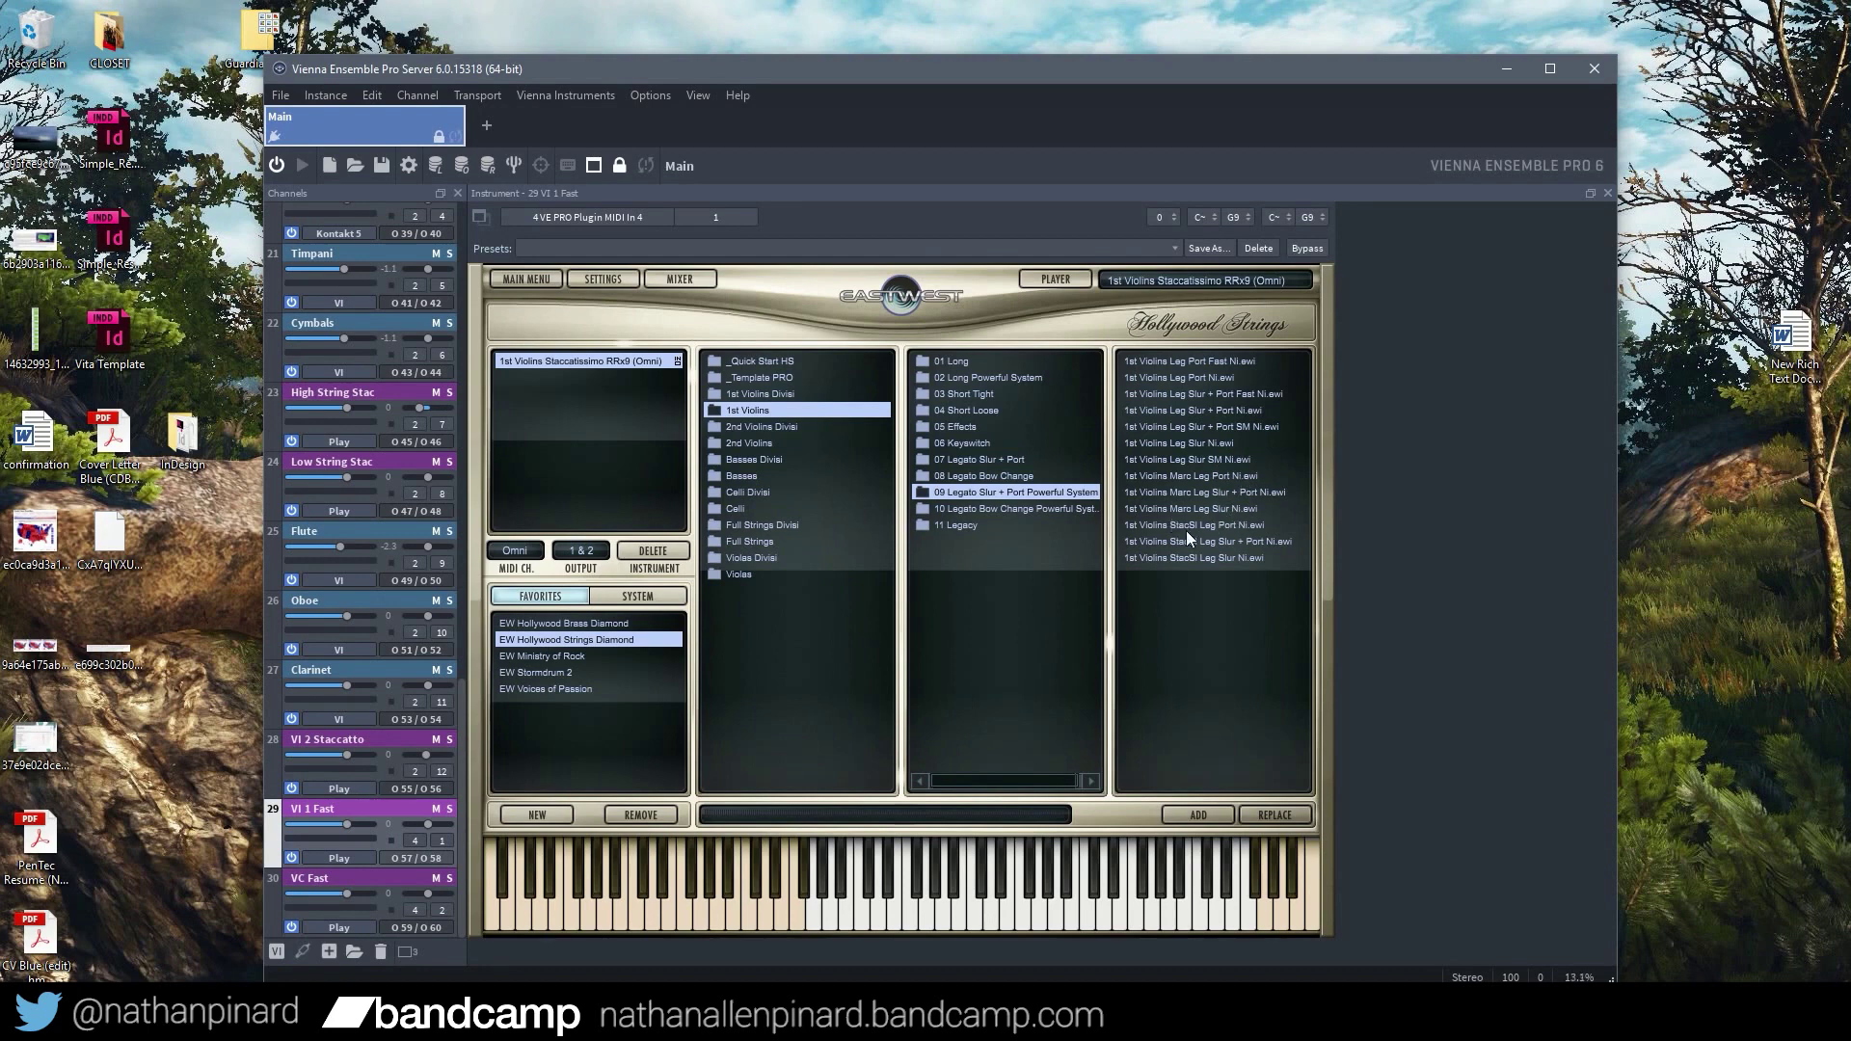
click(1069, 508)
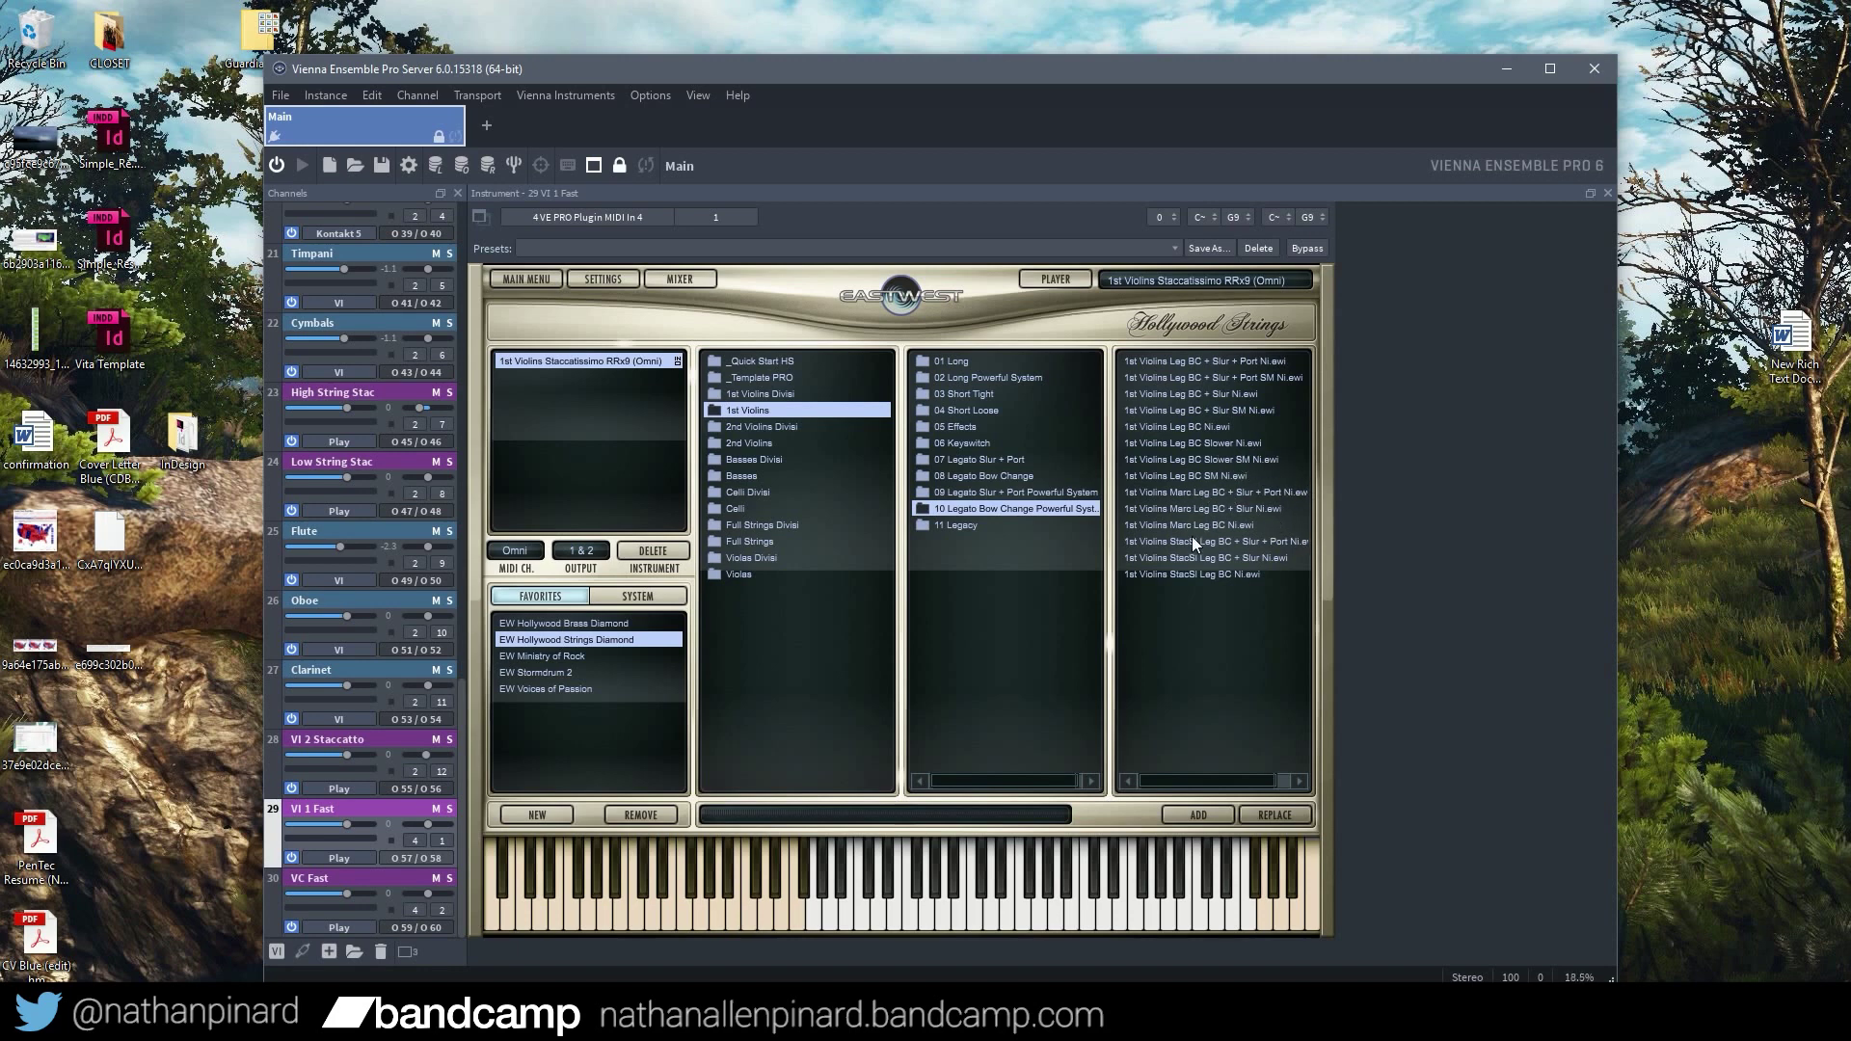
click(993, 525)
scroll(1224, 575, down, 15)
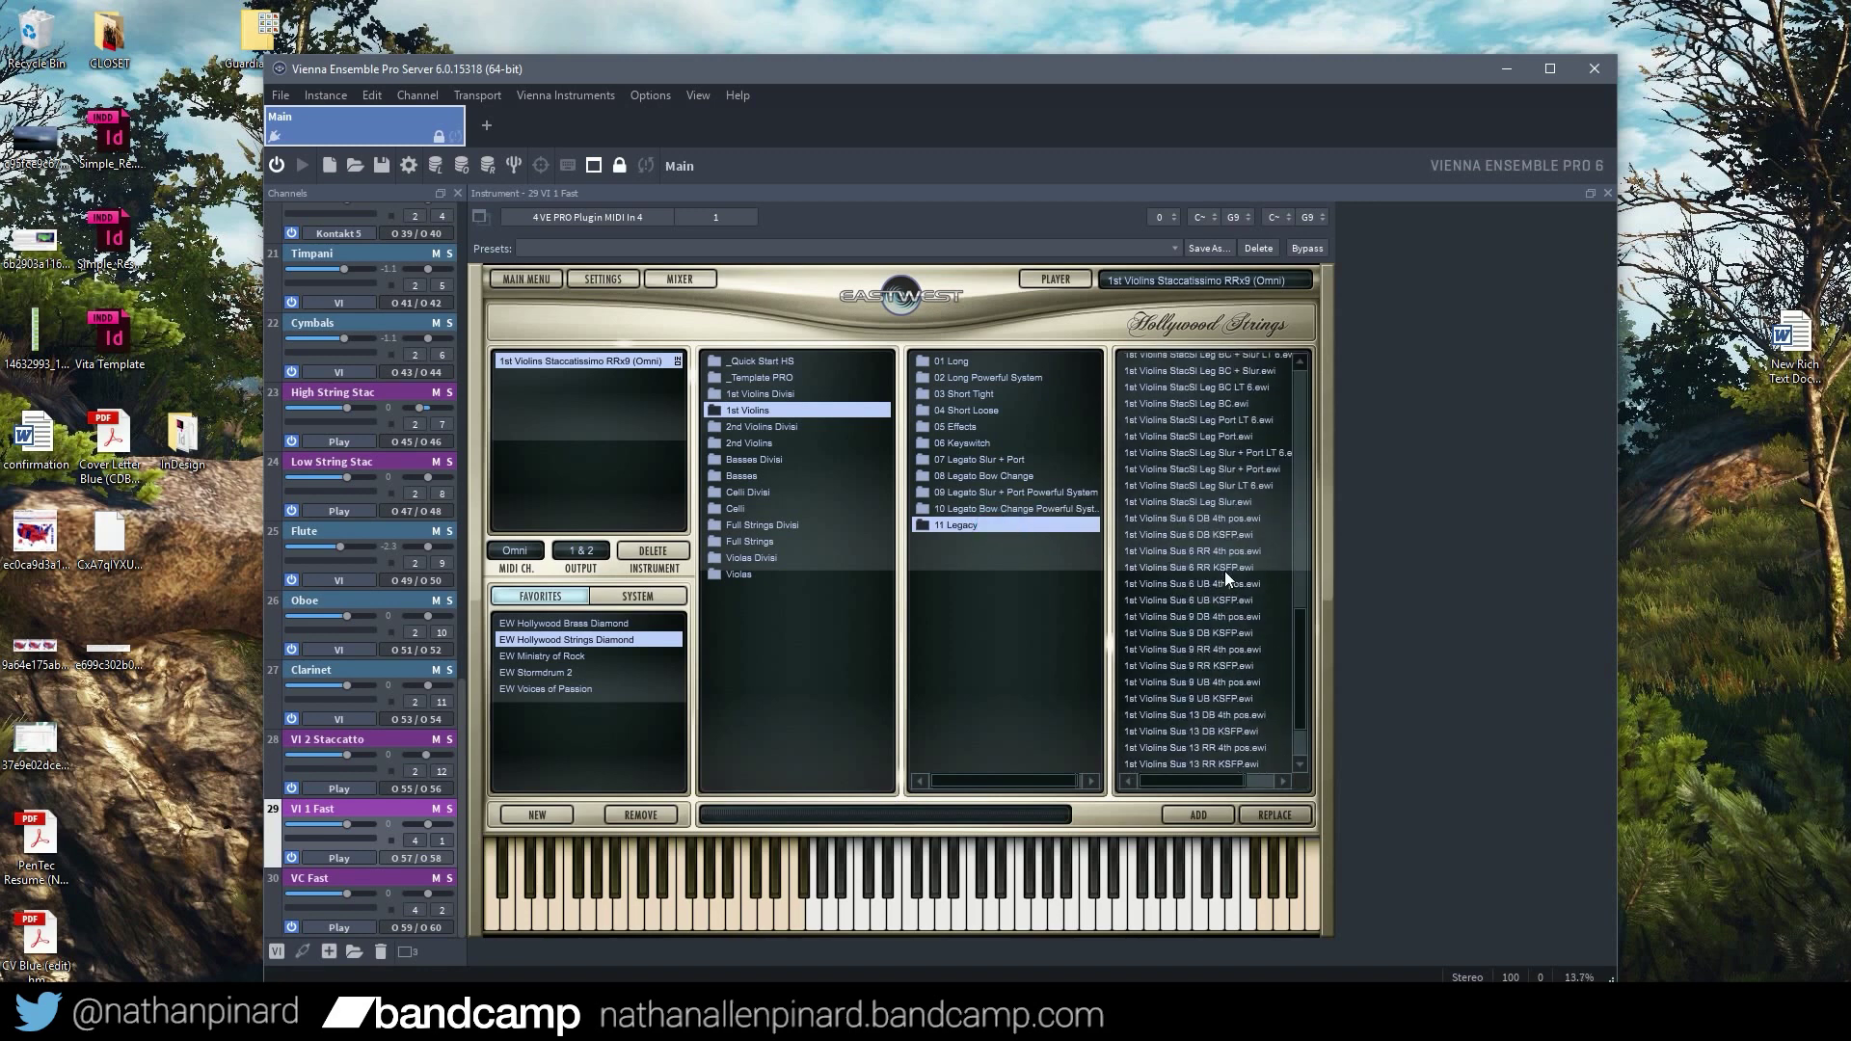
scroll(1242, 574, up, 3)
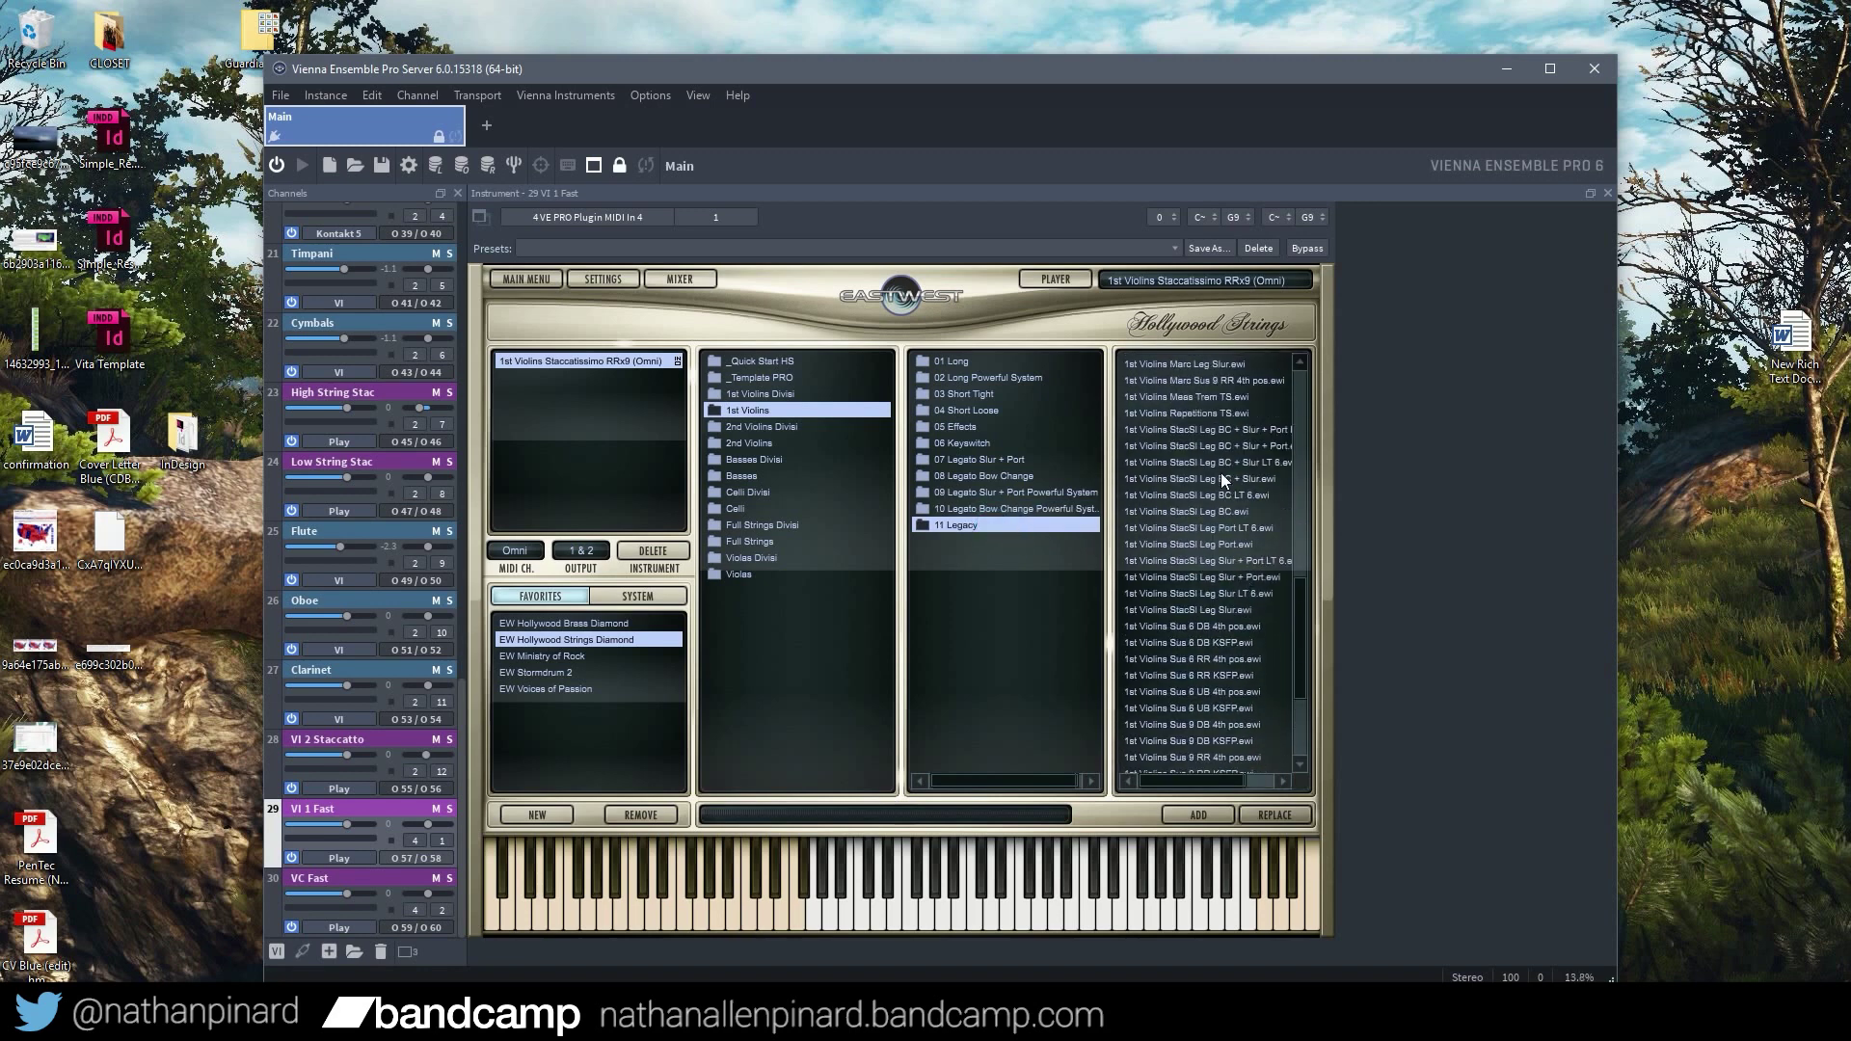
scroll(1249, 534, up, 1)
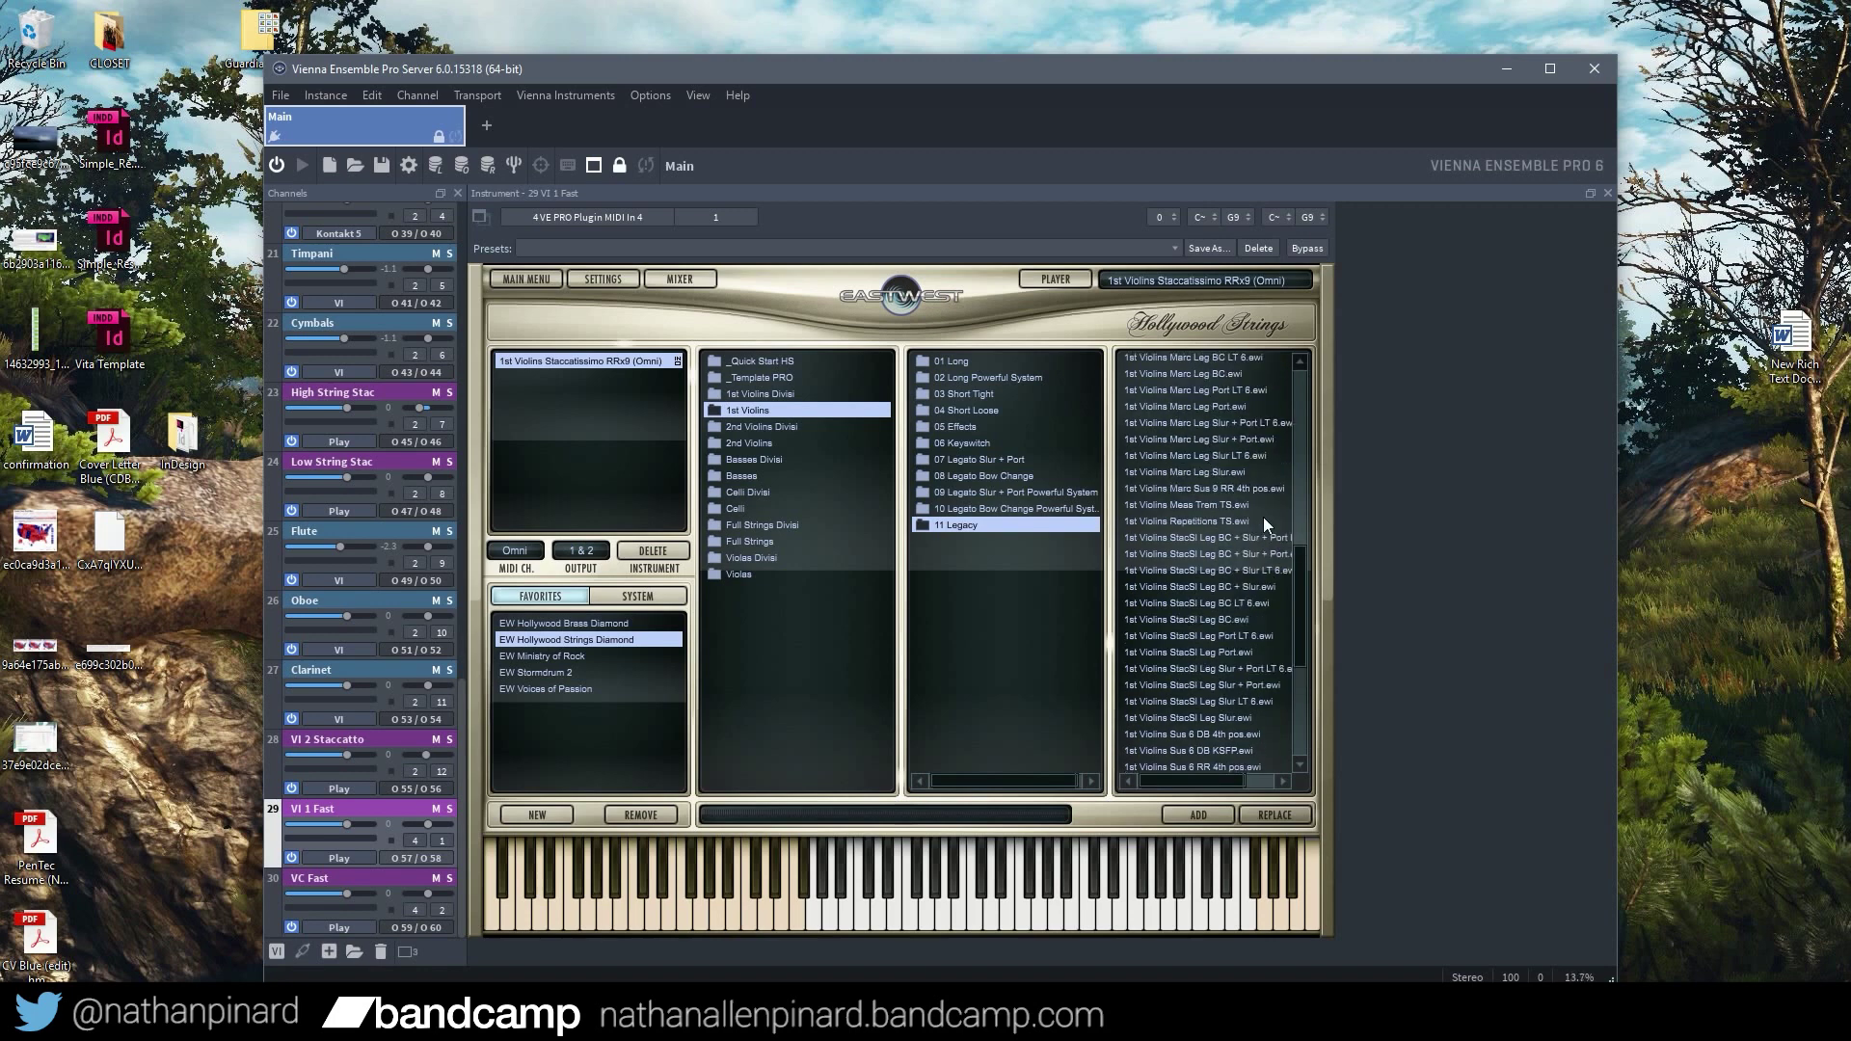
Replace the VI 1 Fast instrument with 1st Violins Rep Runs Script from Effects, Playable Runs, and audition the run in Studio One
click(982, 429)
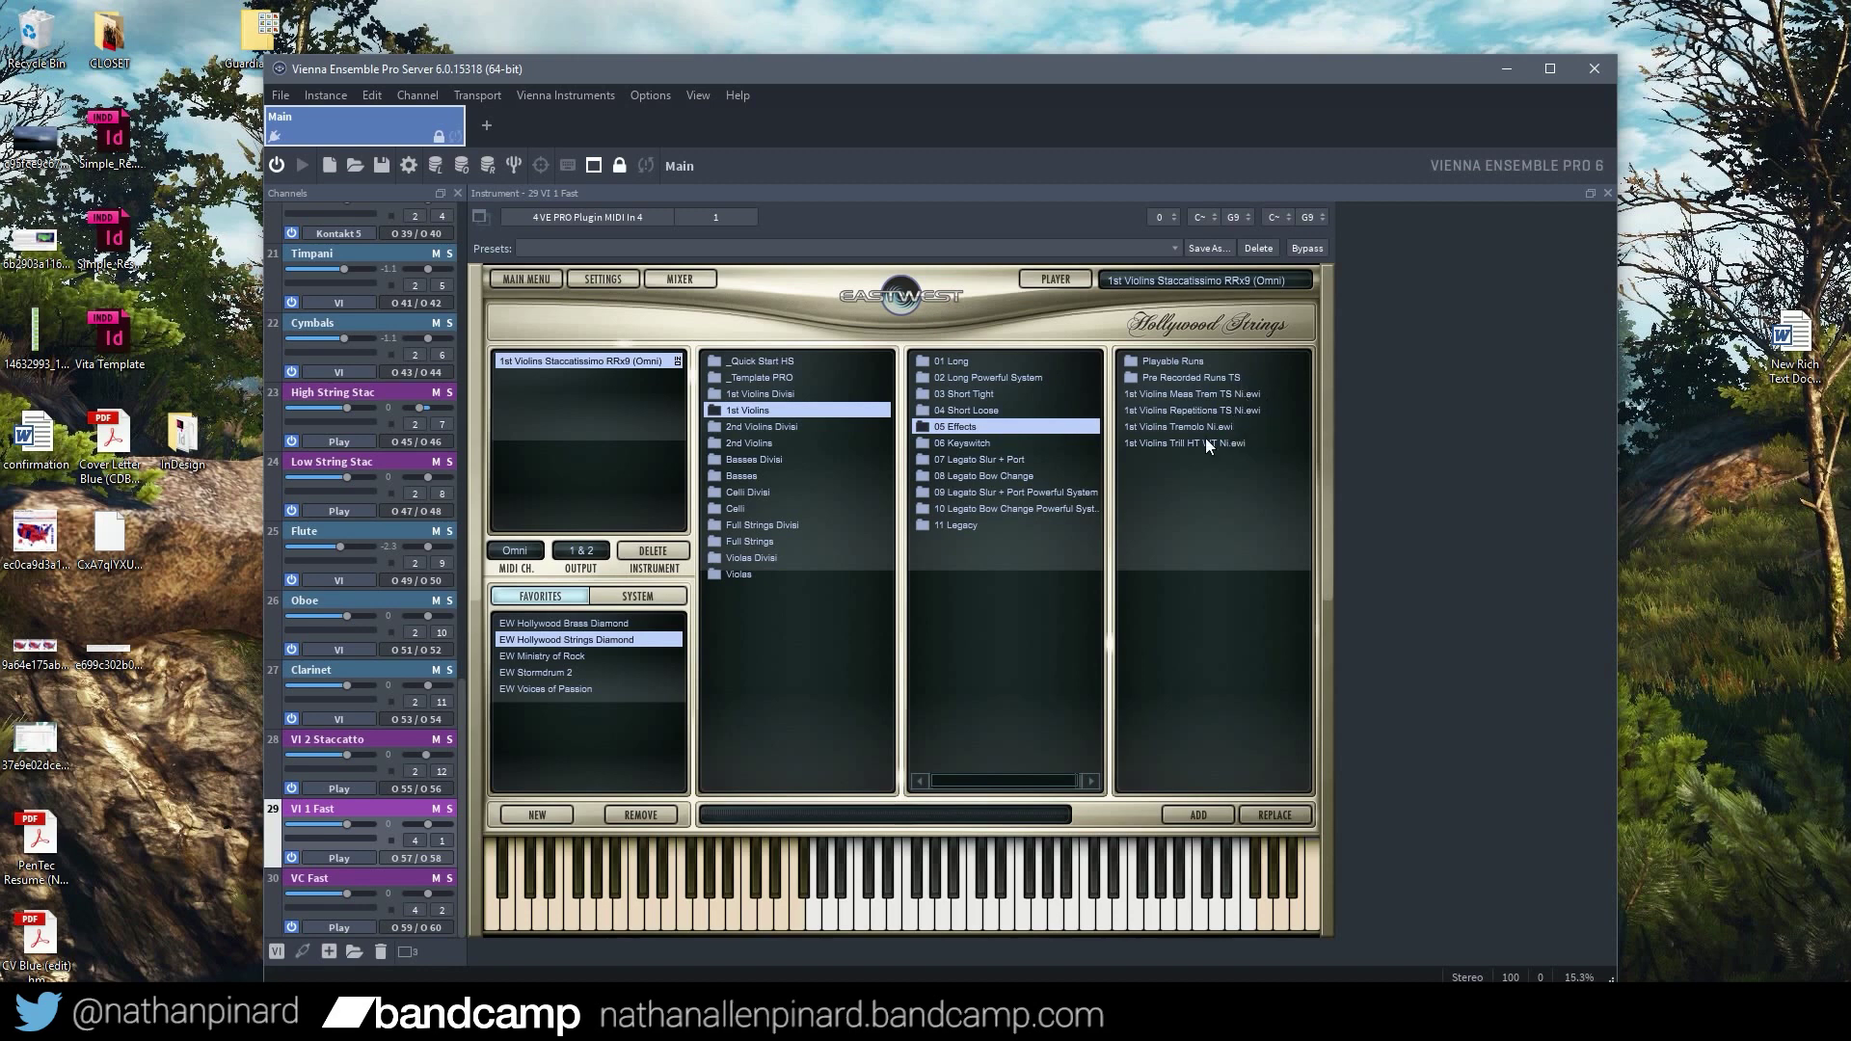
click(1192, 360)
double_click(1195, 361)
click(1112, 616)
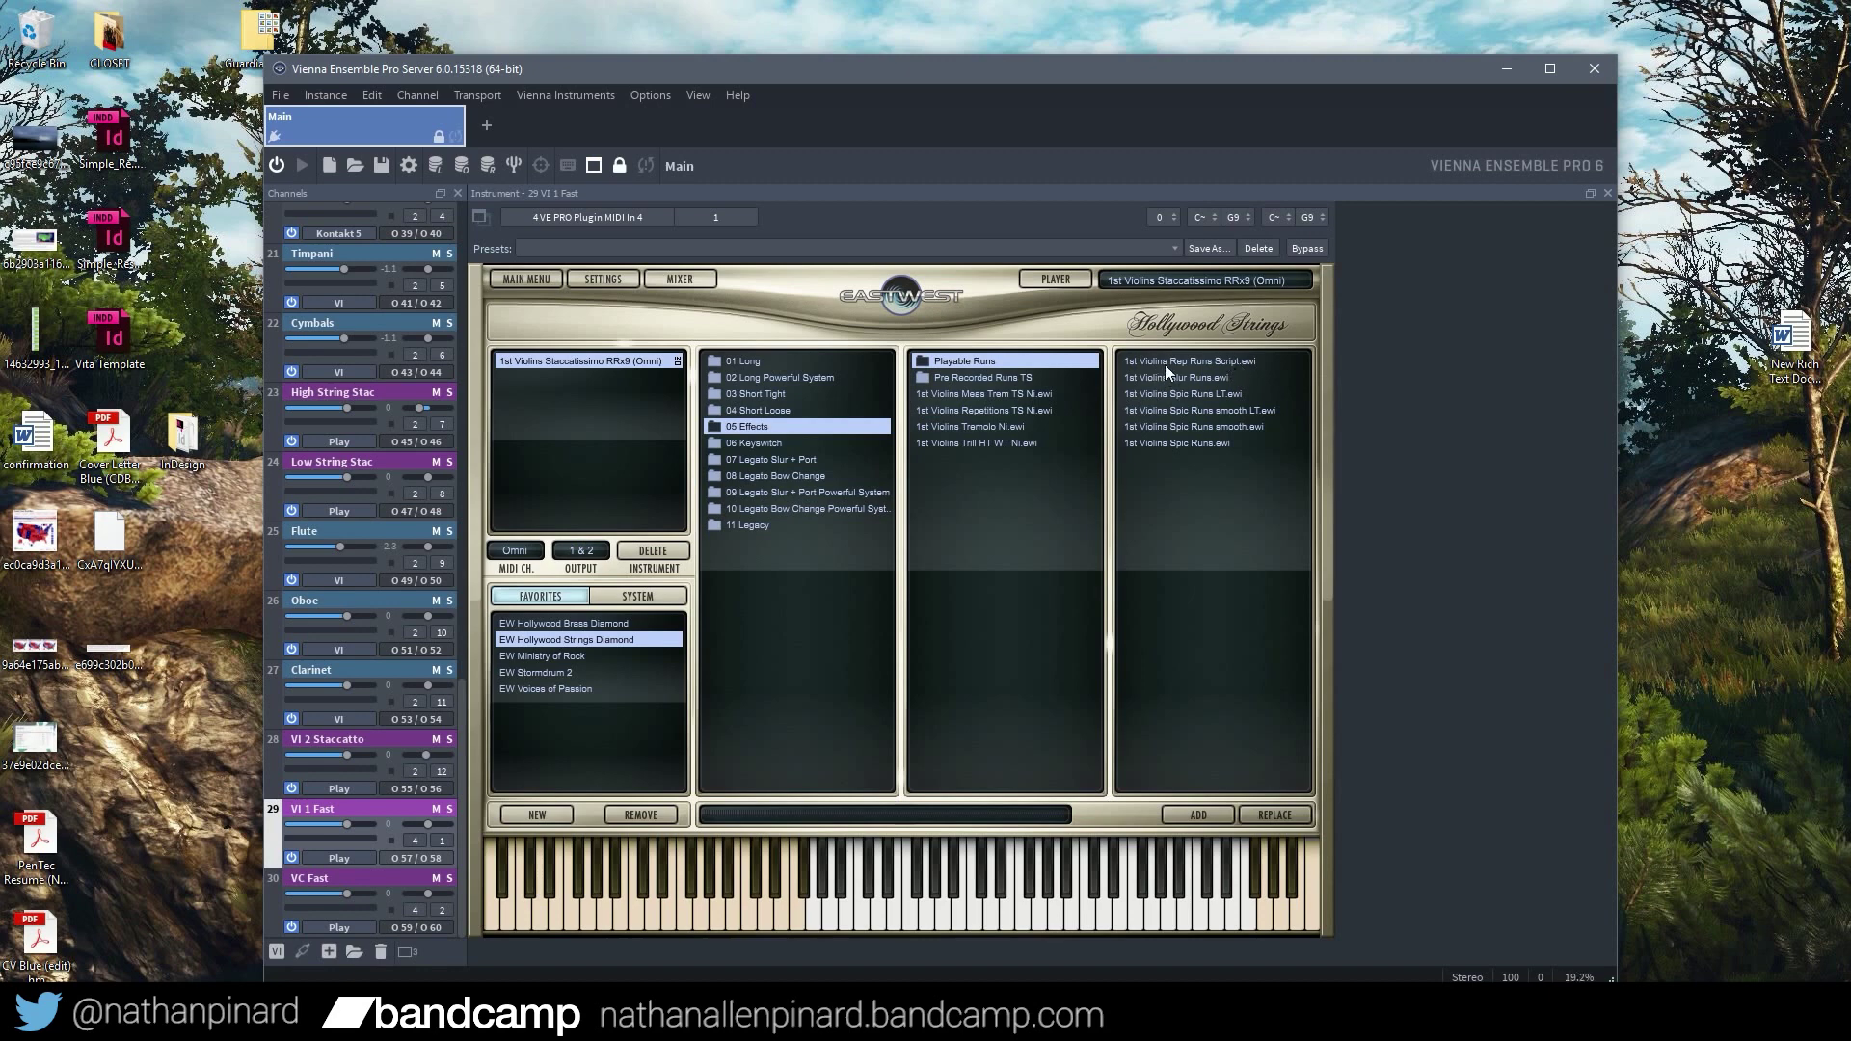
double_click(1192, 361)
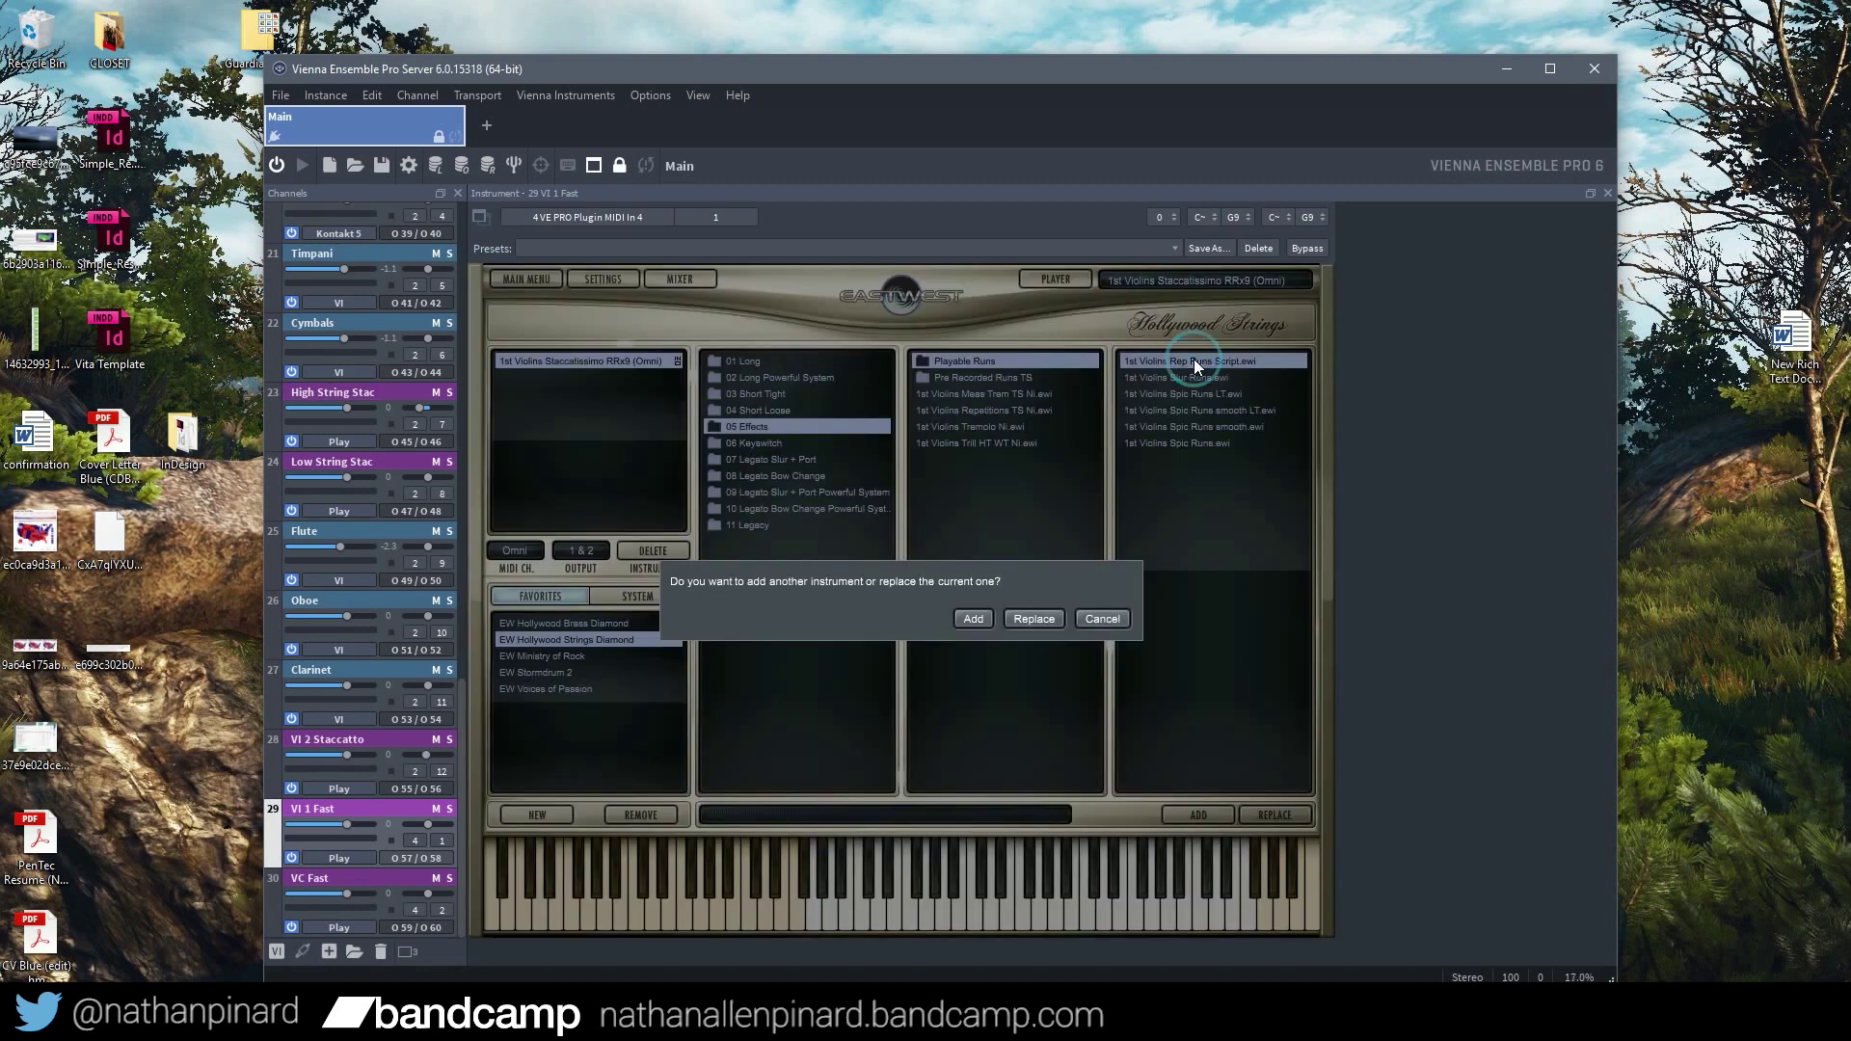
click(1042, 615)
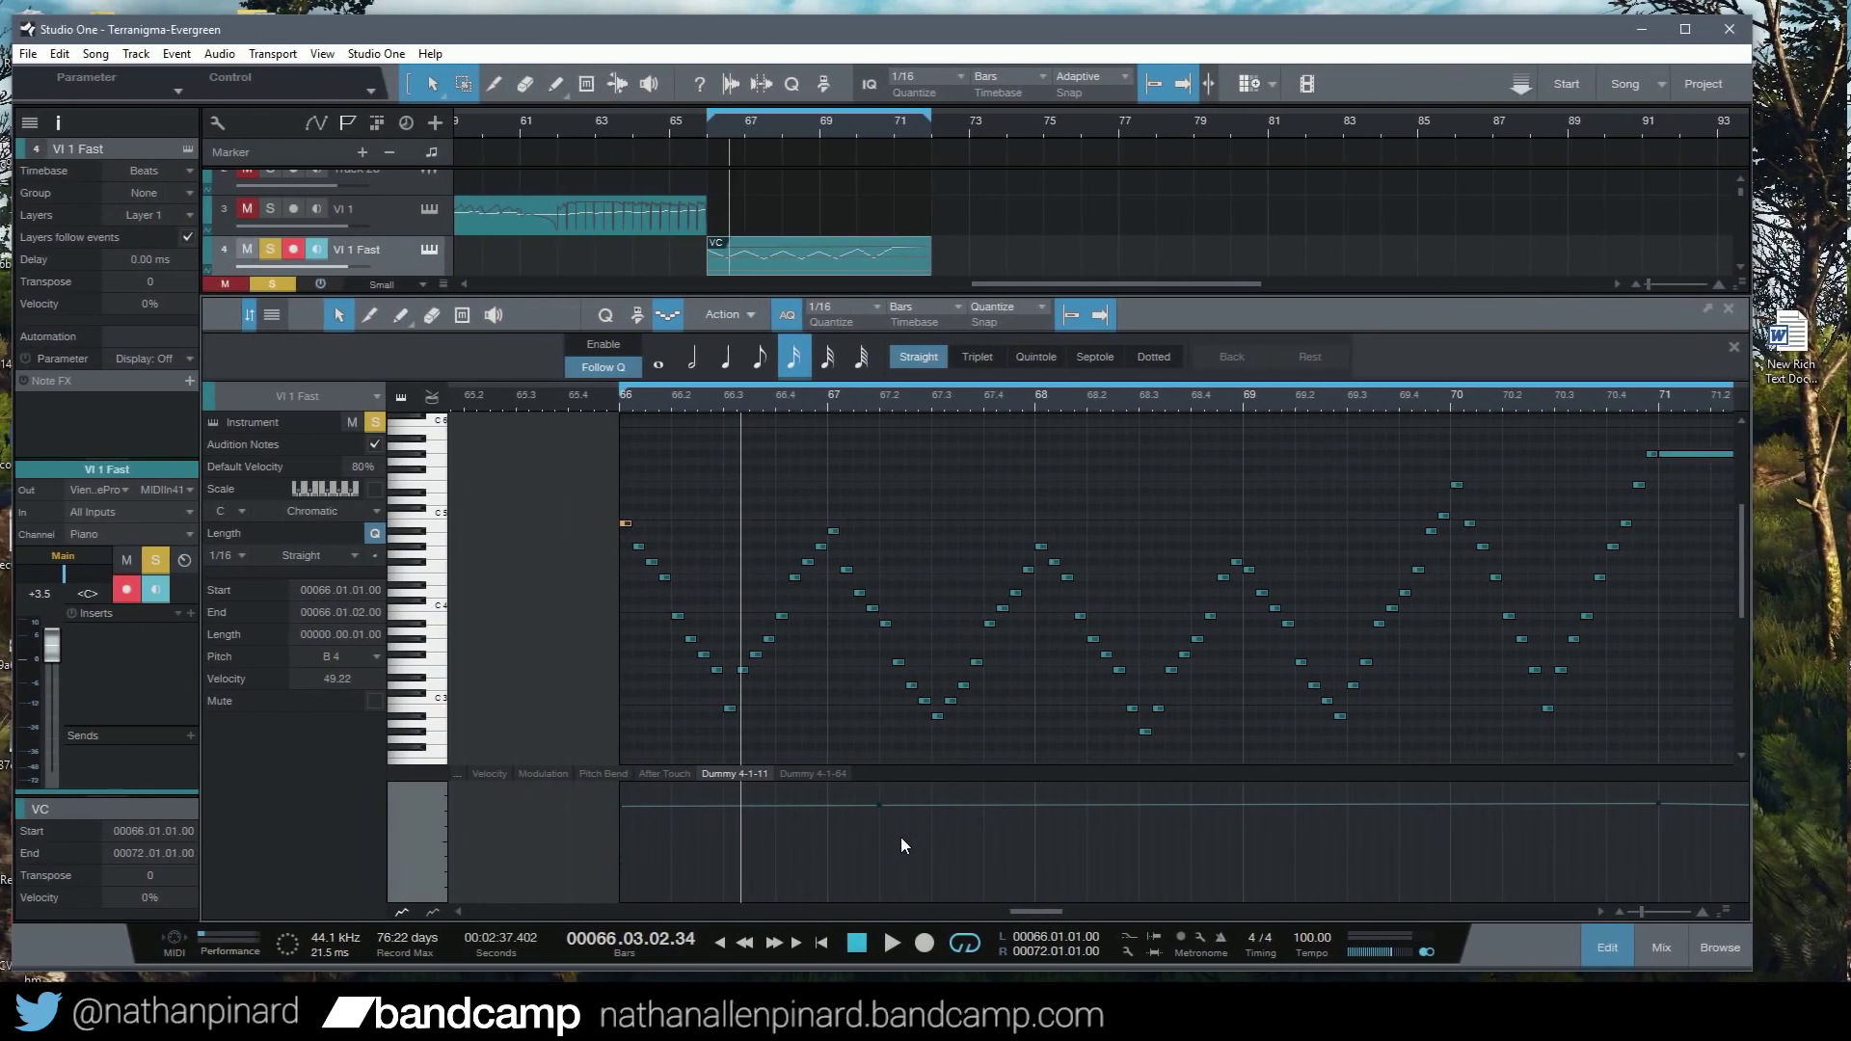
click(573, 401)
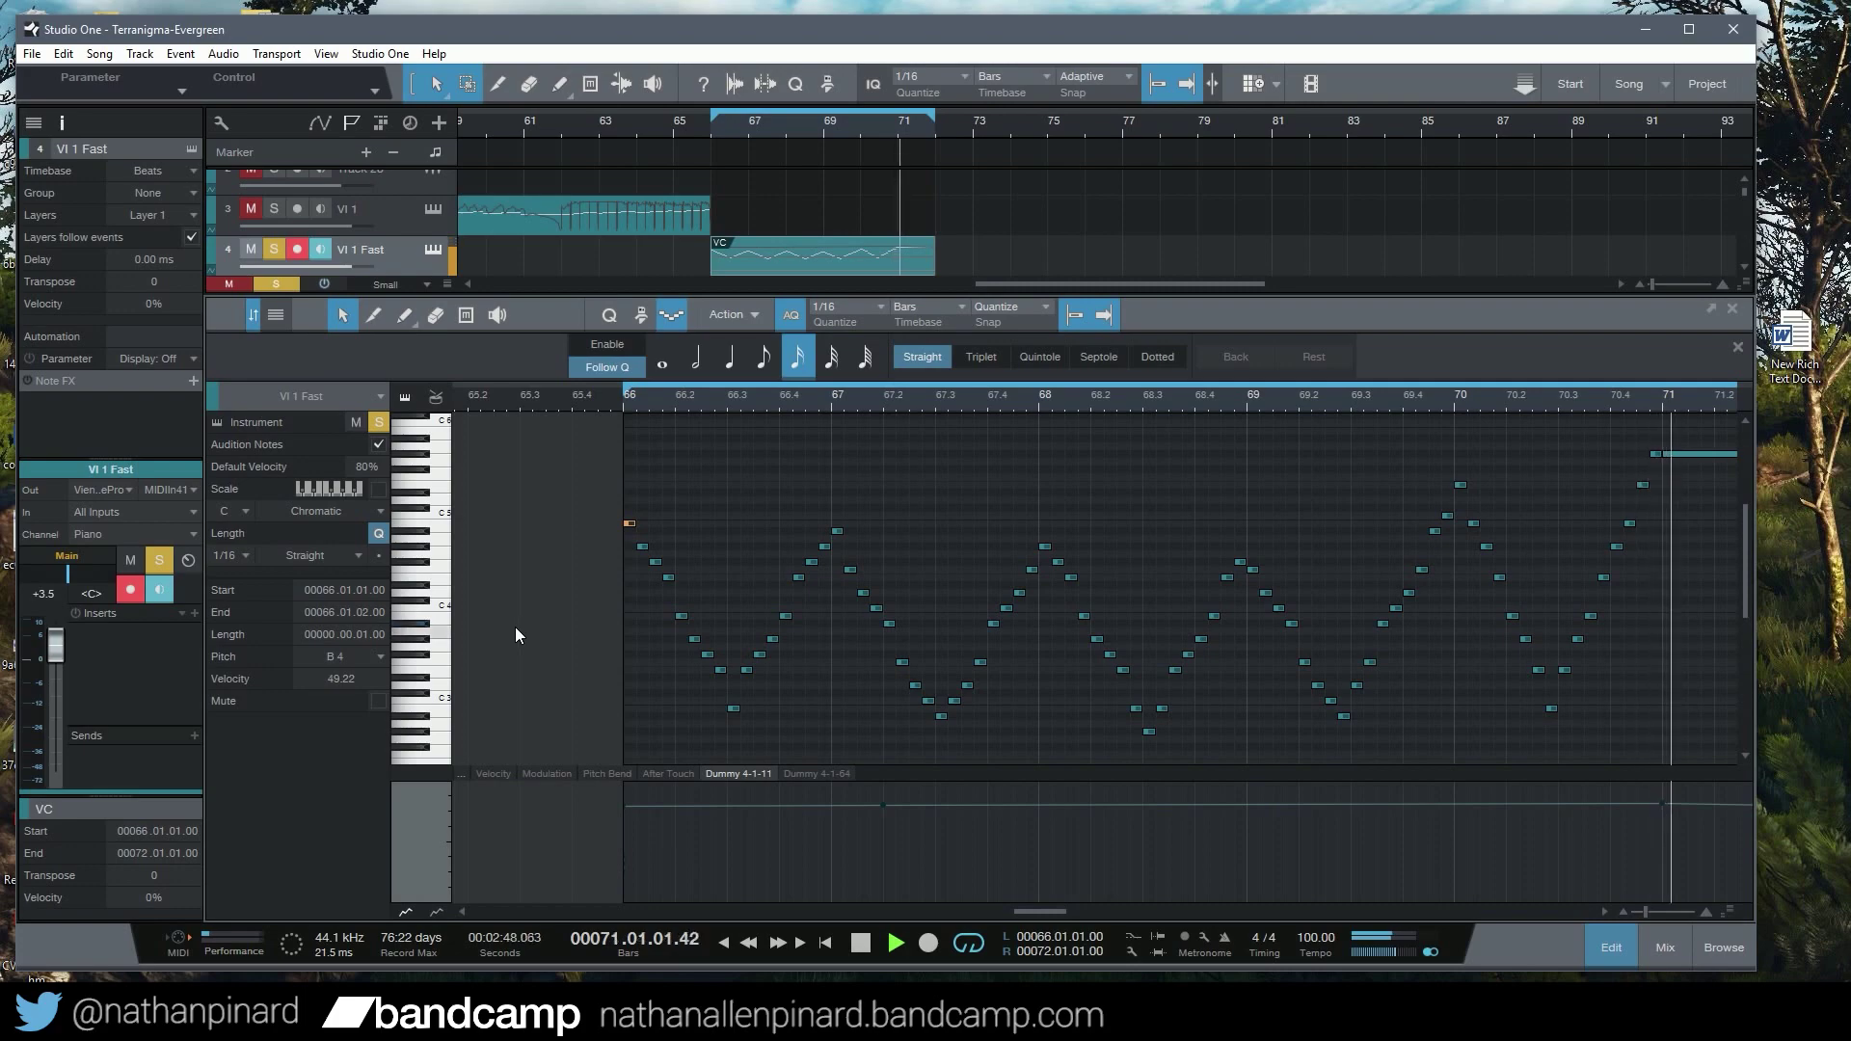
key(space)
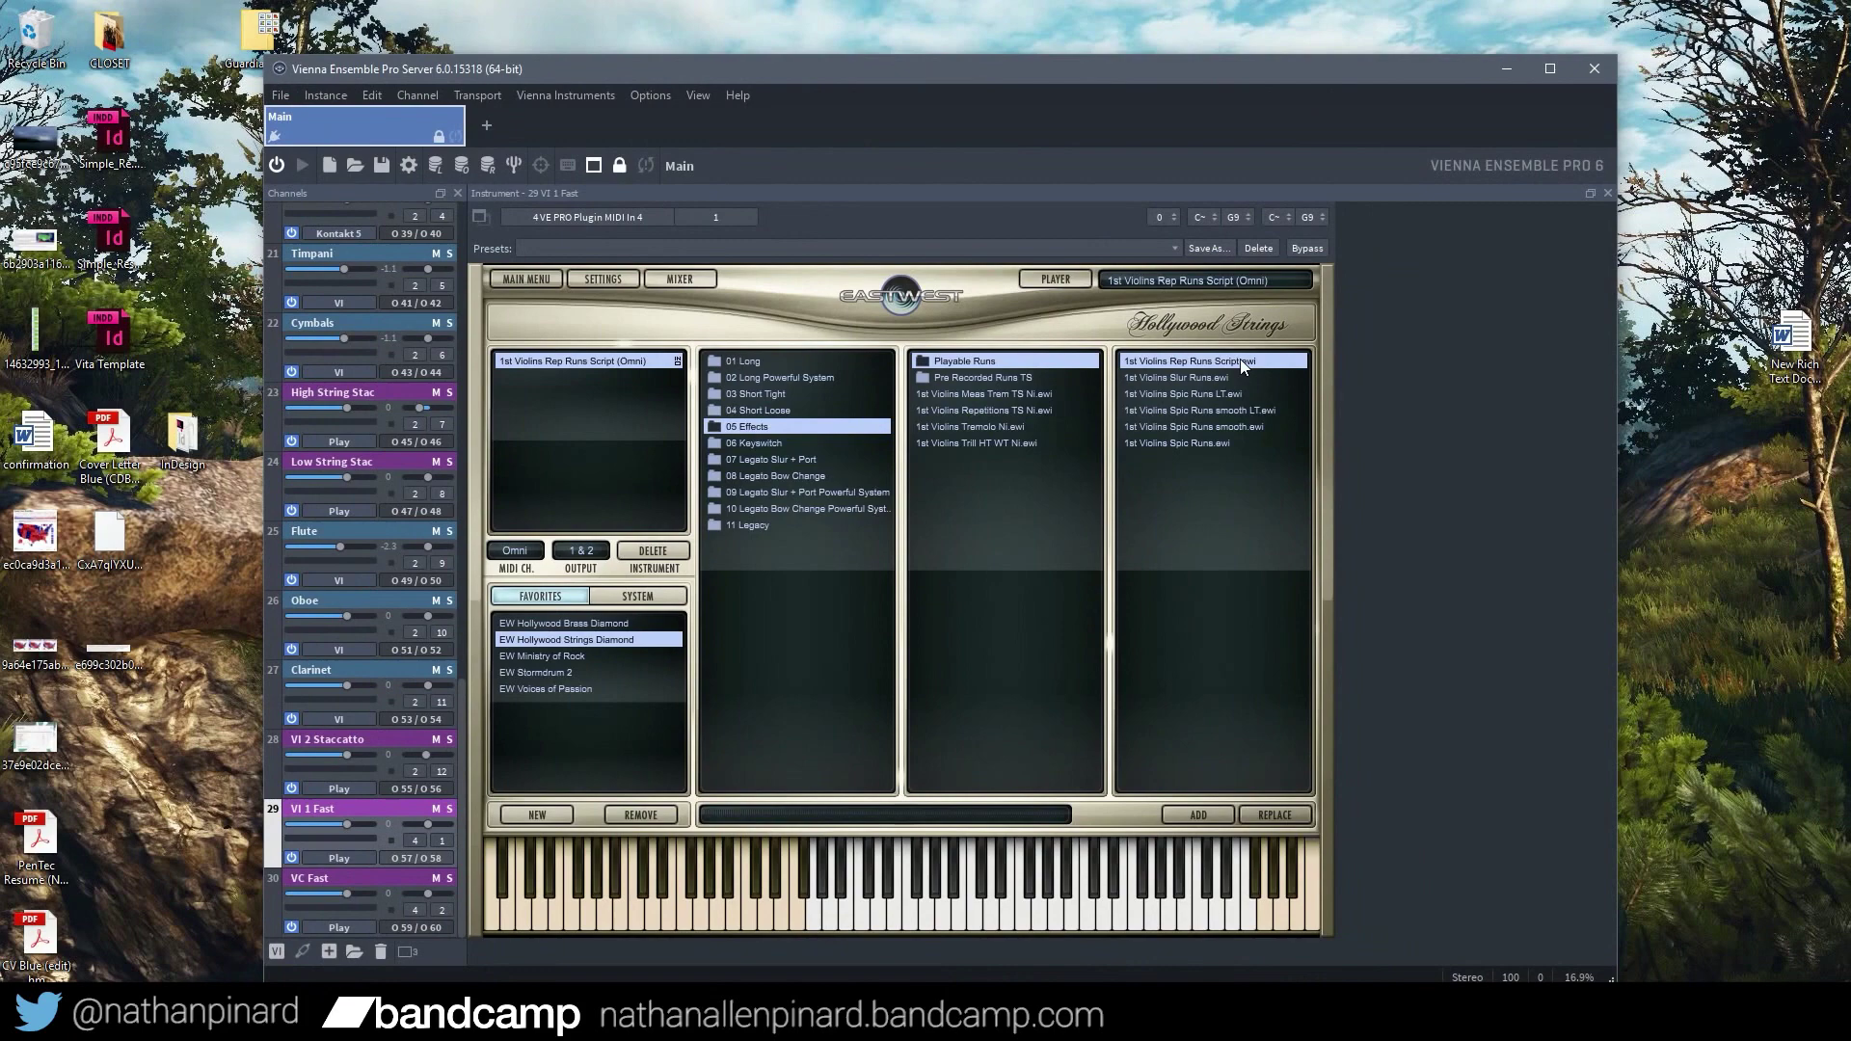
In Vienna Ensemble Pro, replace the VI 1 Fast instrument with 1st Violins Slur Runs, and audition the run in Studio One from before bar 66
double_click(1215, 378)
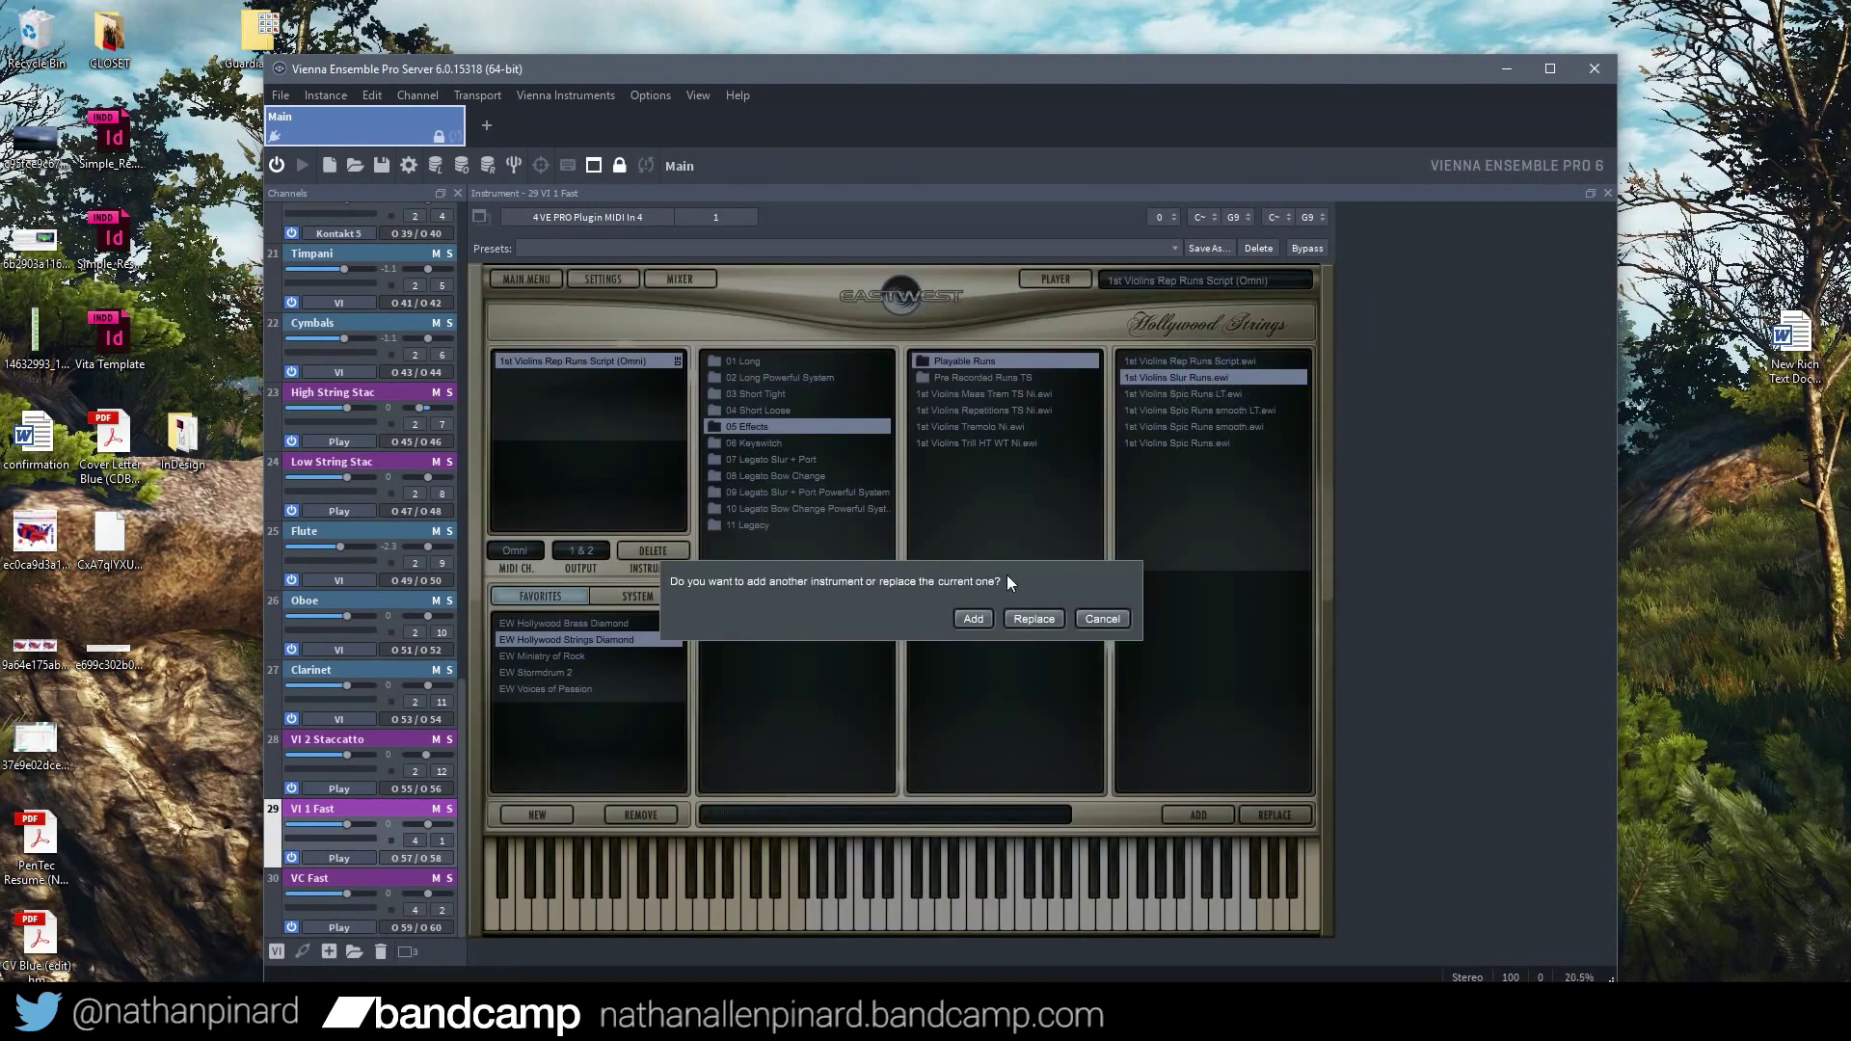
click(1034, 619)
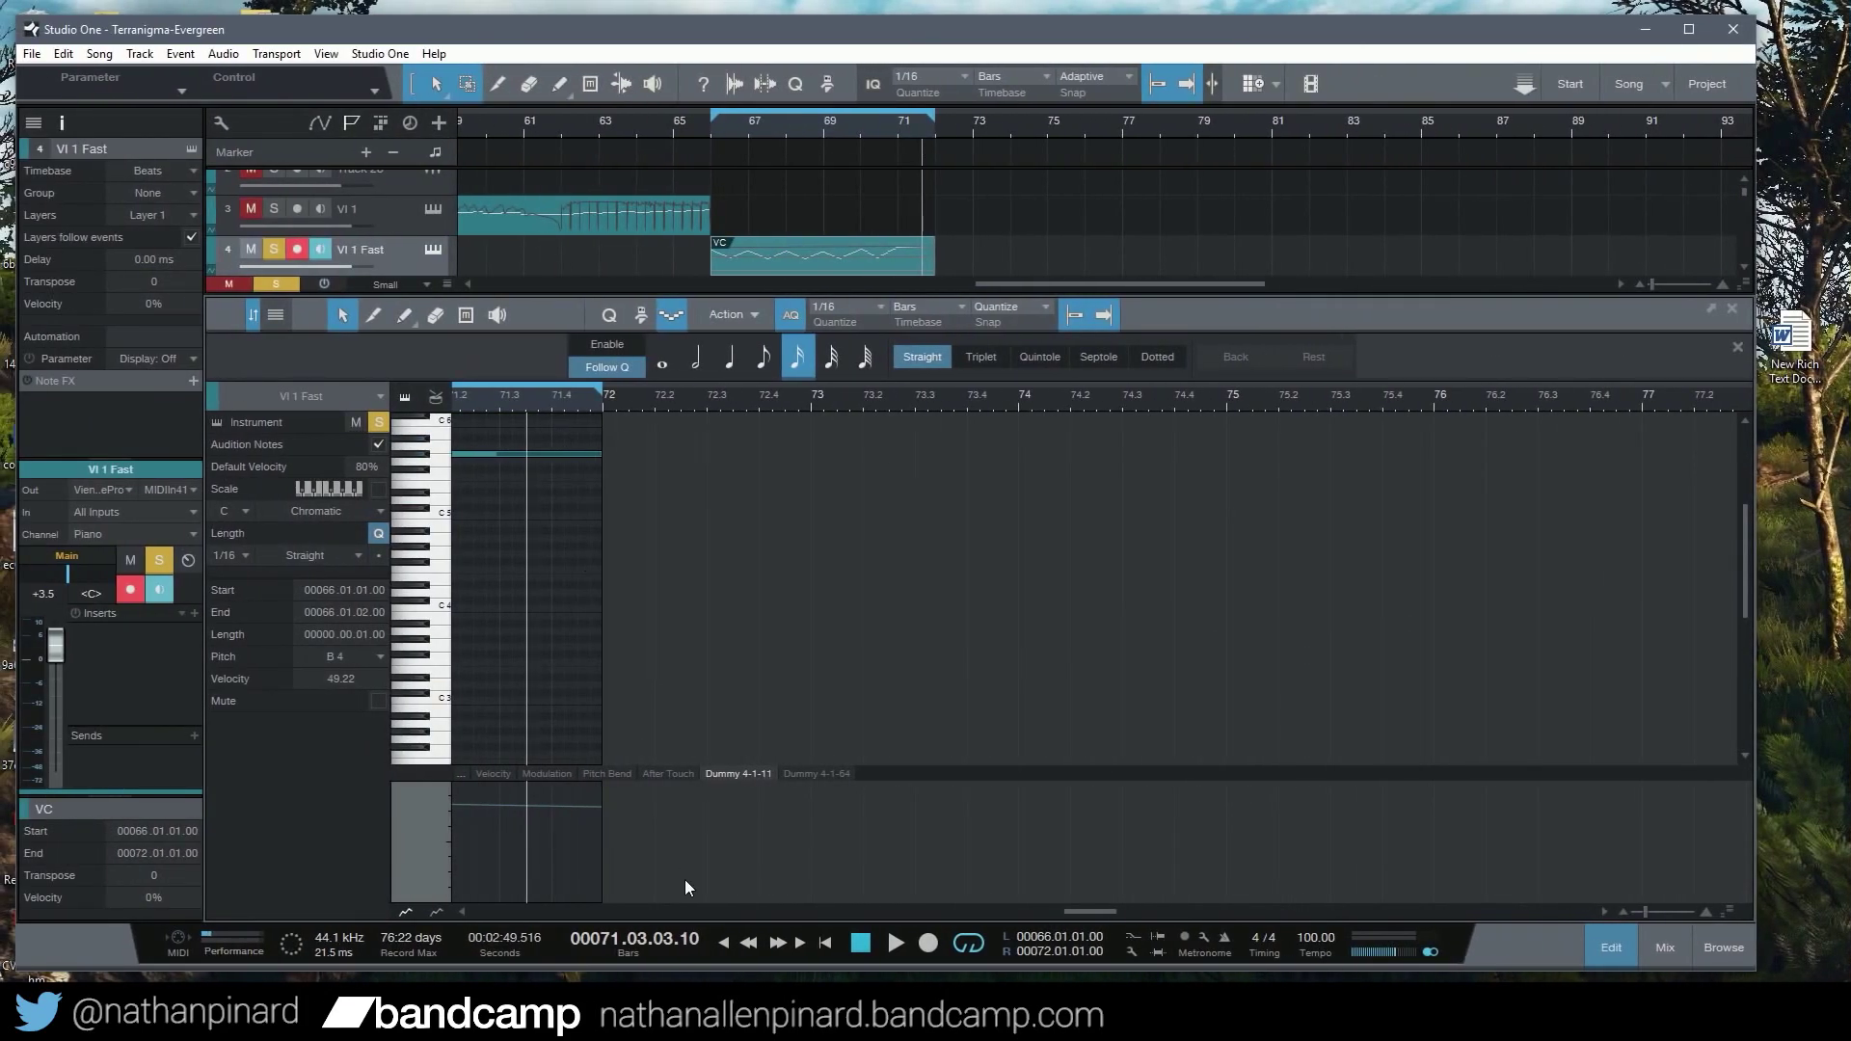
drag(1078, 909, 1037, 908)
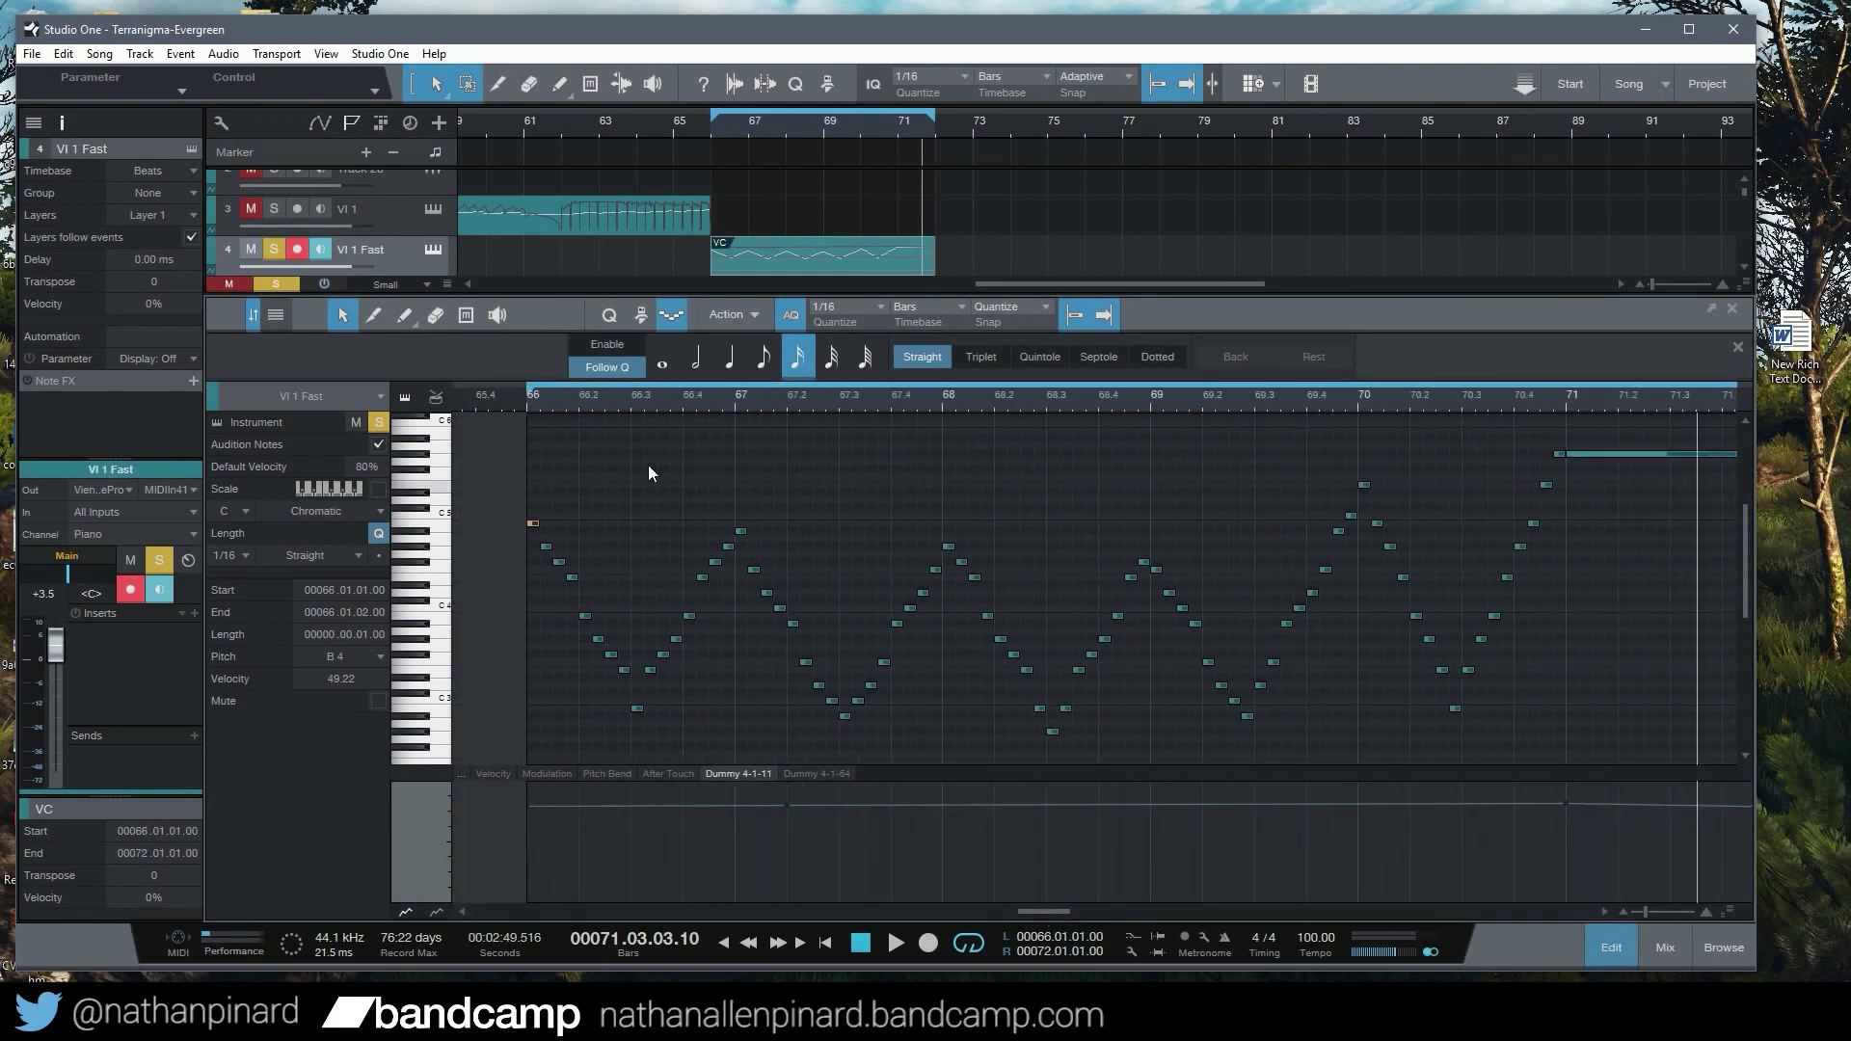
click(496, 391)
key(space)
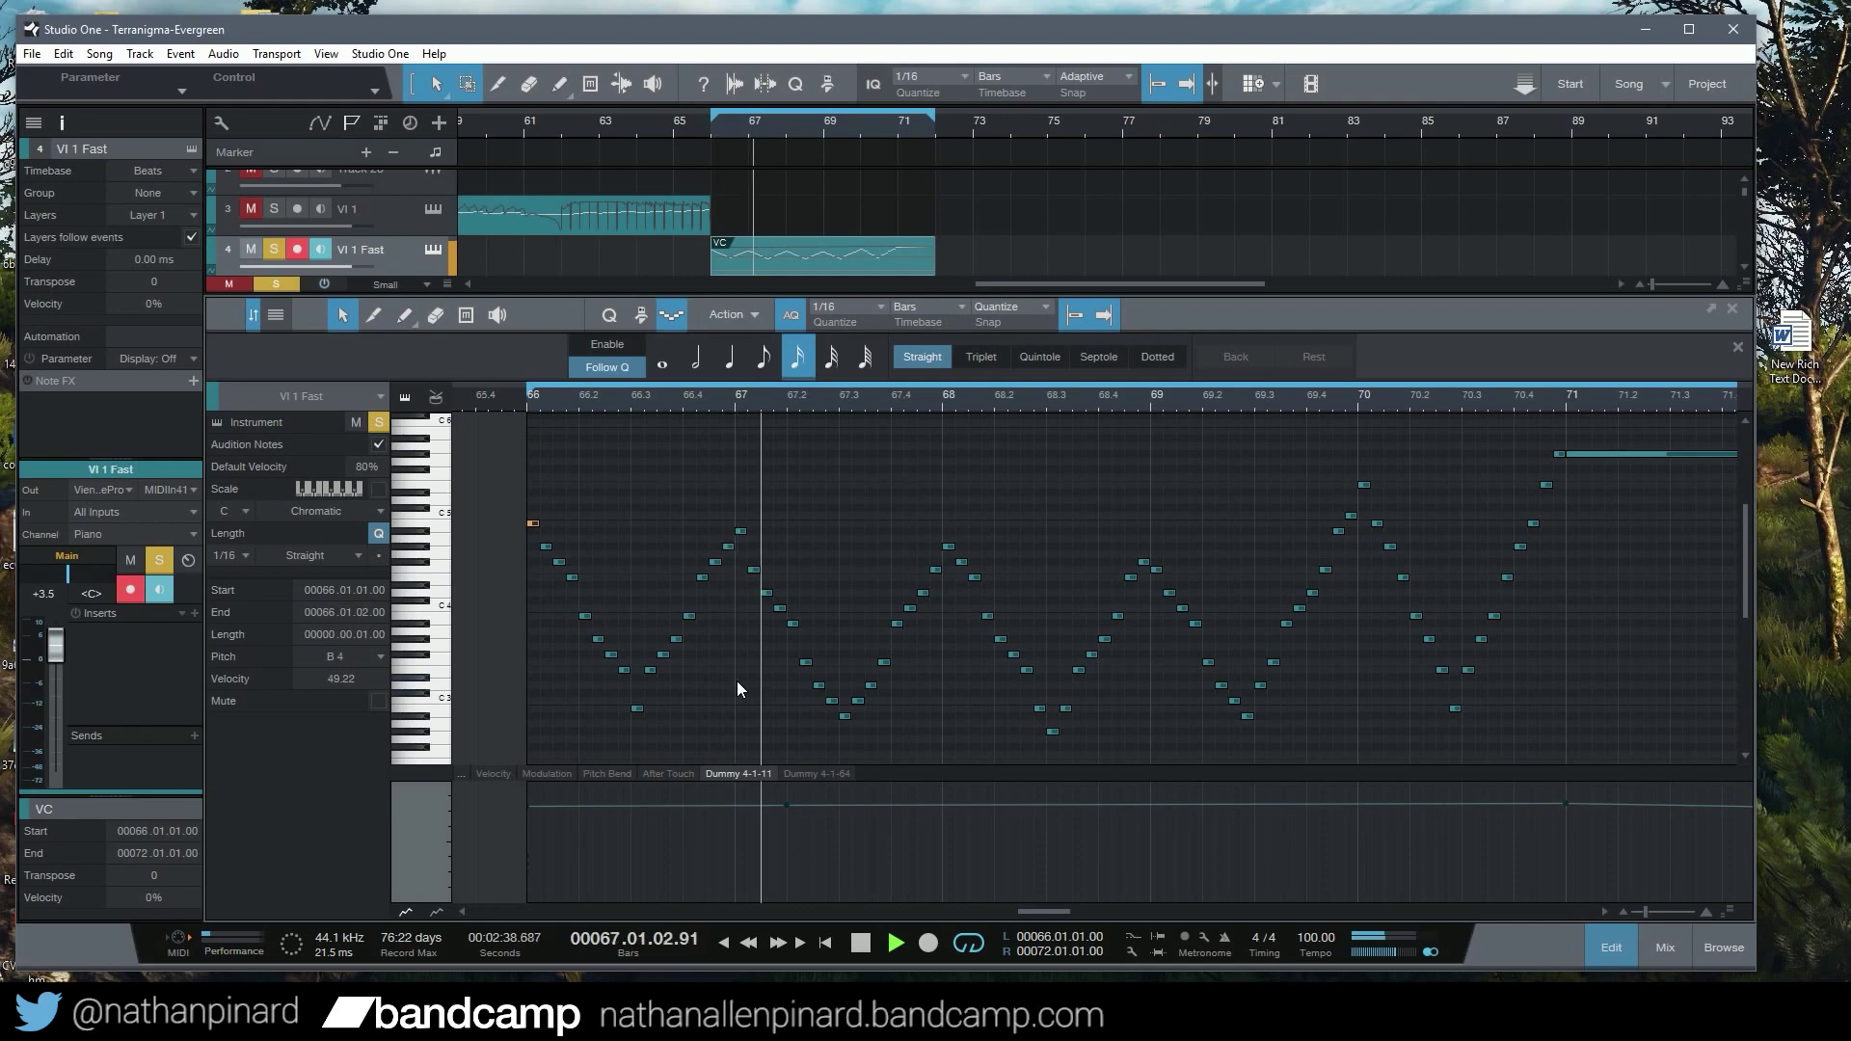
In Vienna Ensemble Pro, replace the VI 1 Fast instrument with 1st Violins Spic Runs smooth, and audition the run in Studio One
key(space)
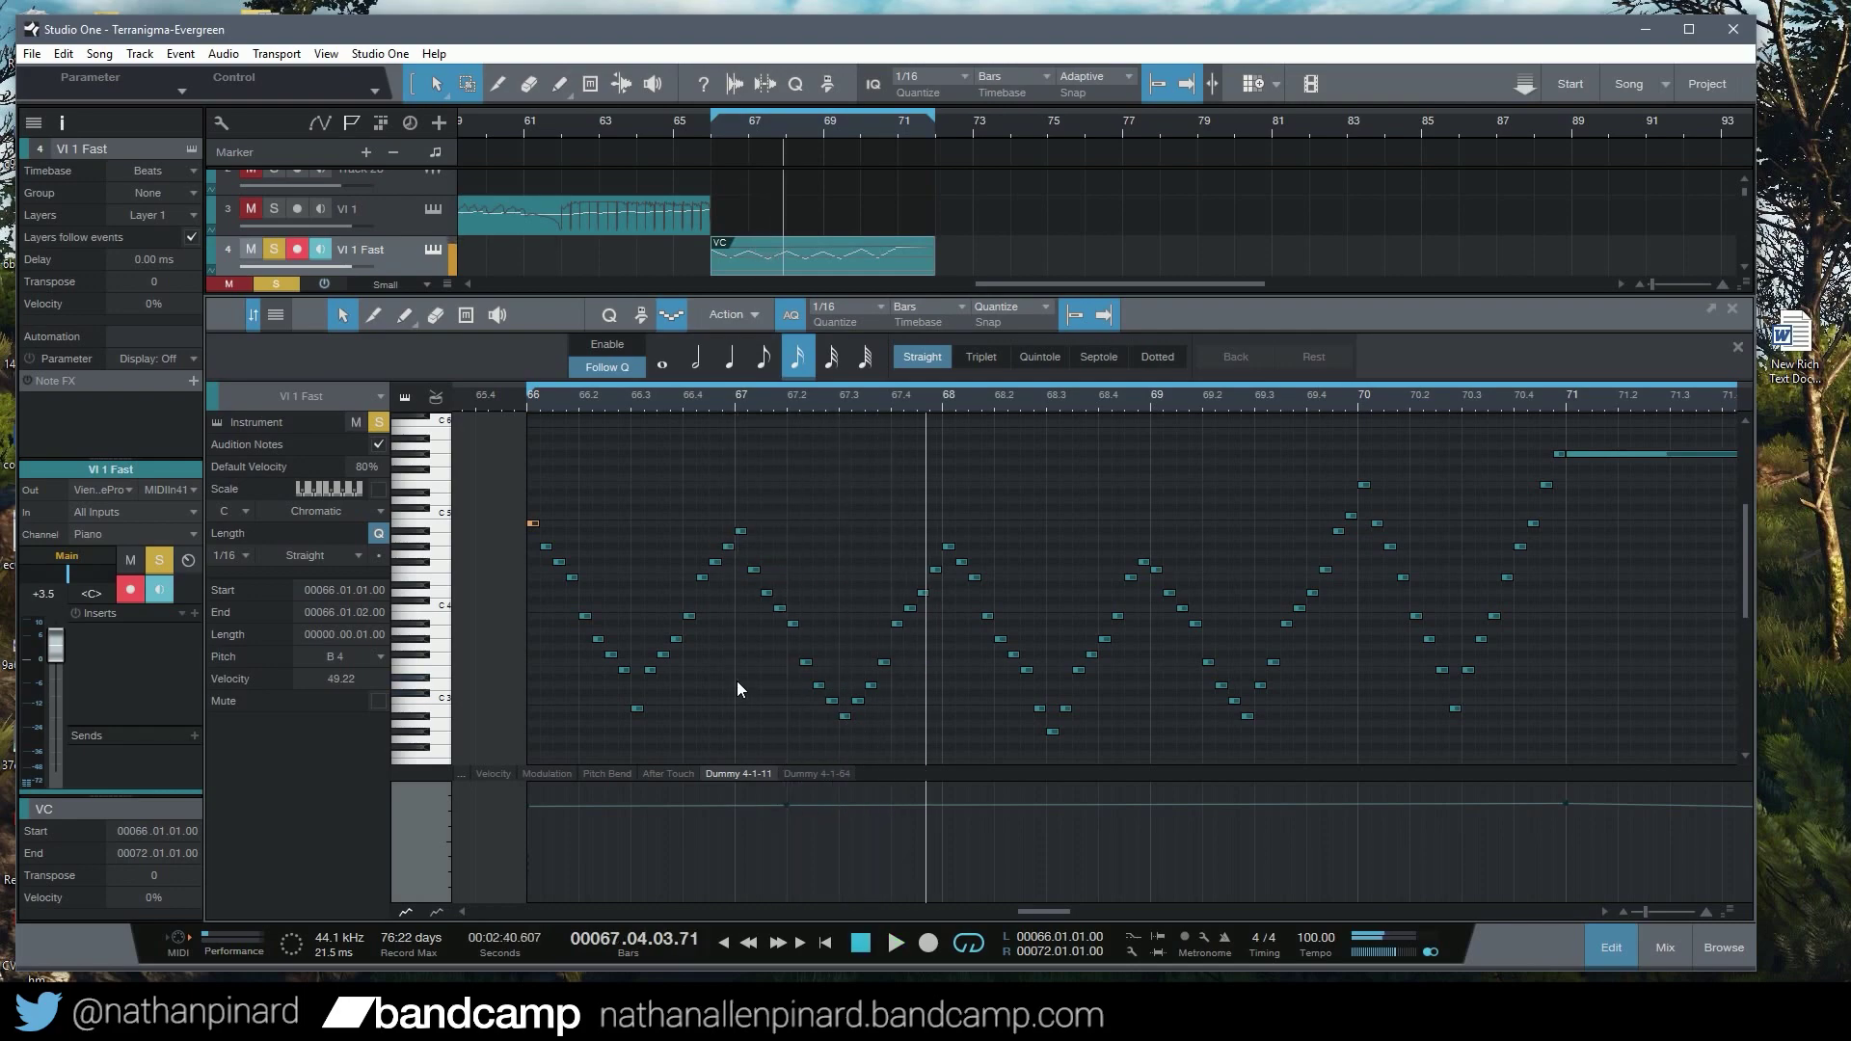
key(alt+Tab)
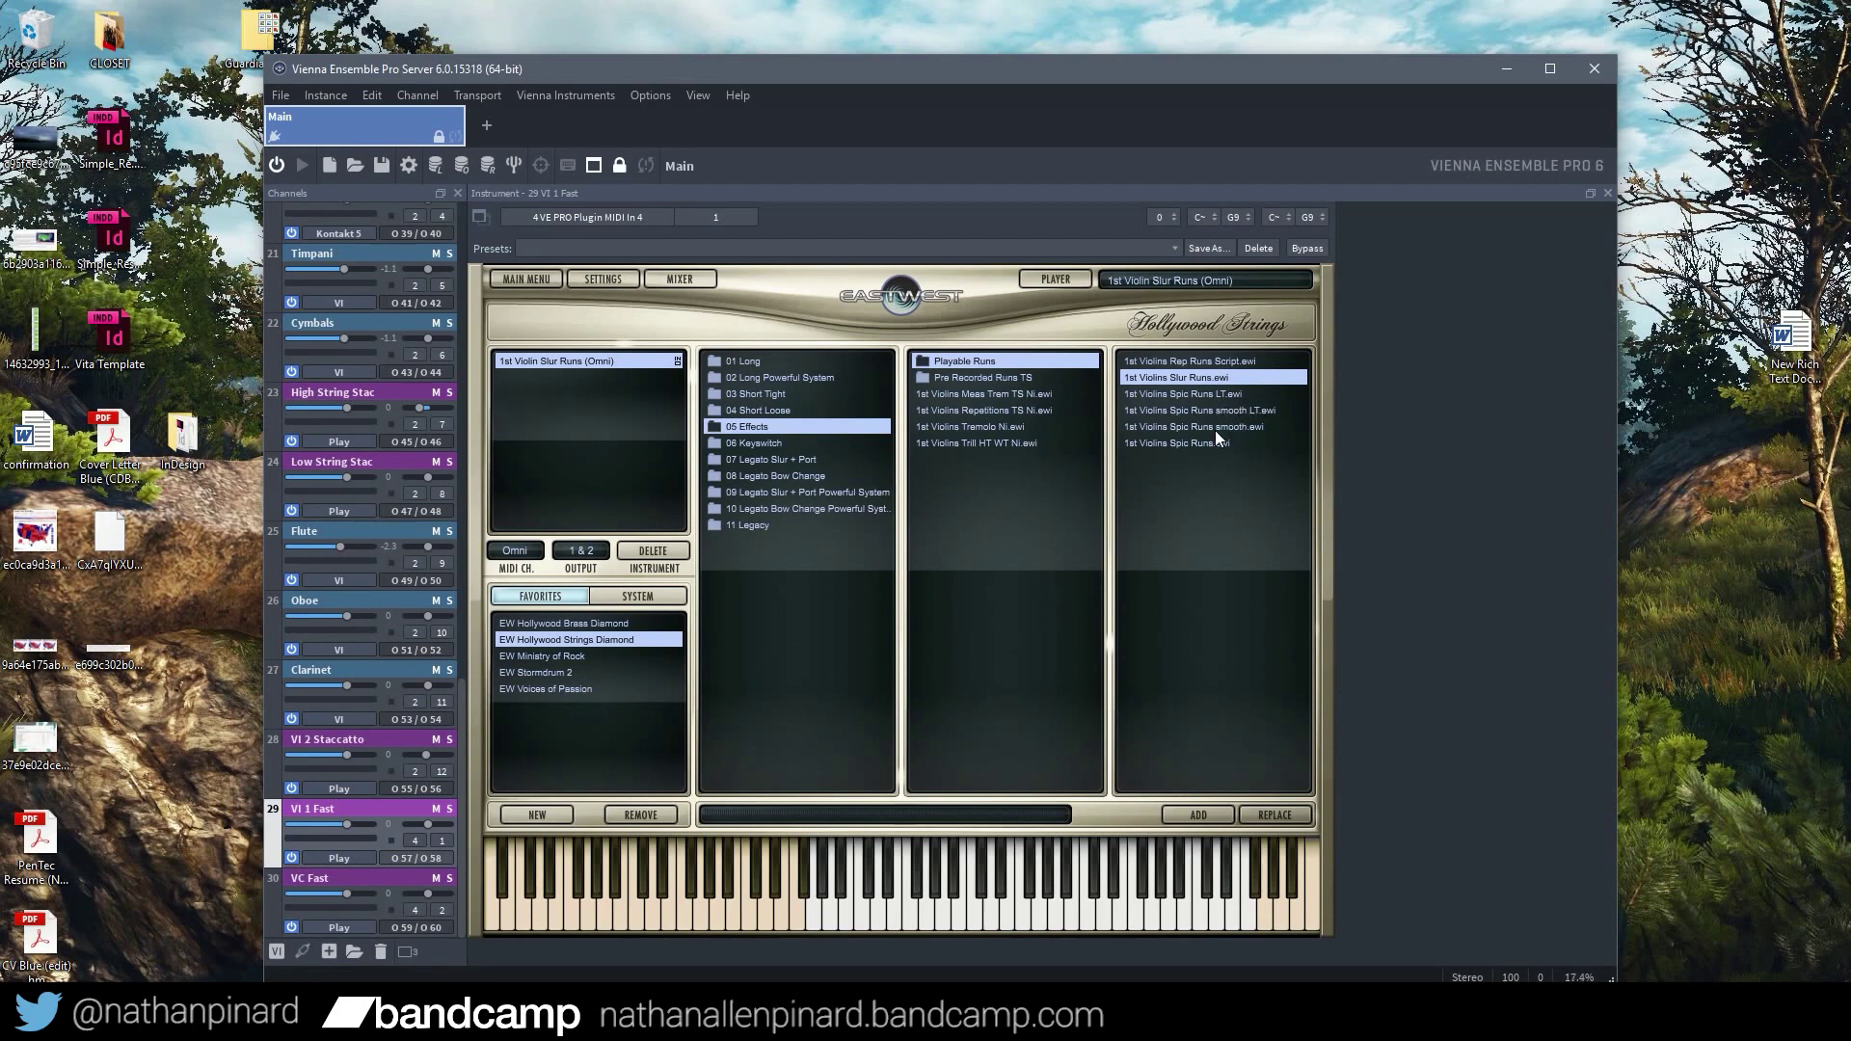
double_click(1221, 426)
click(1106, 615)
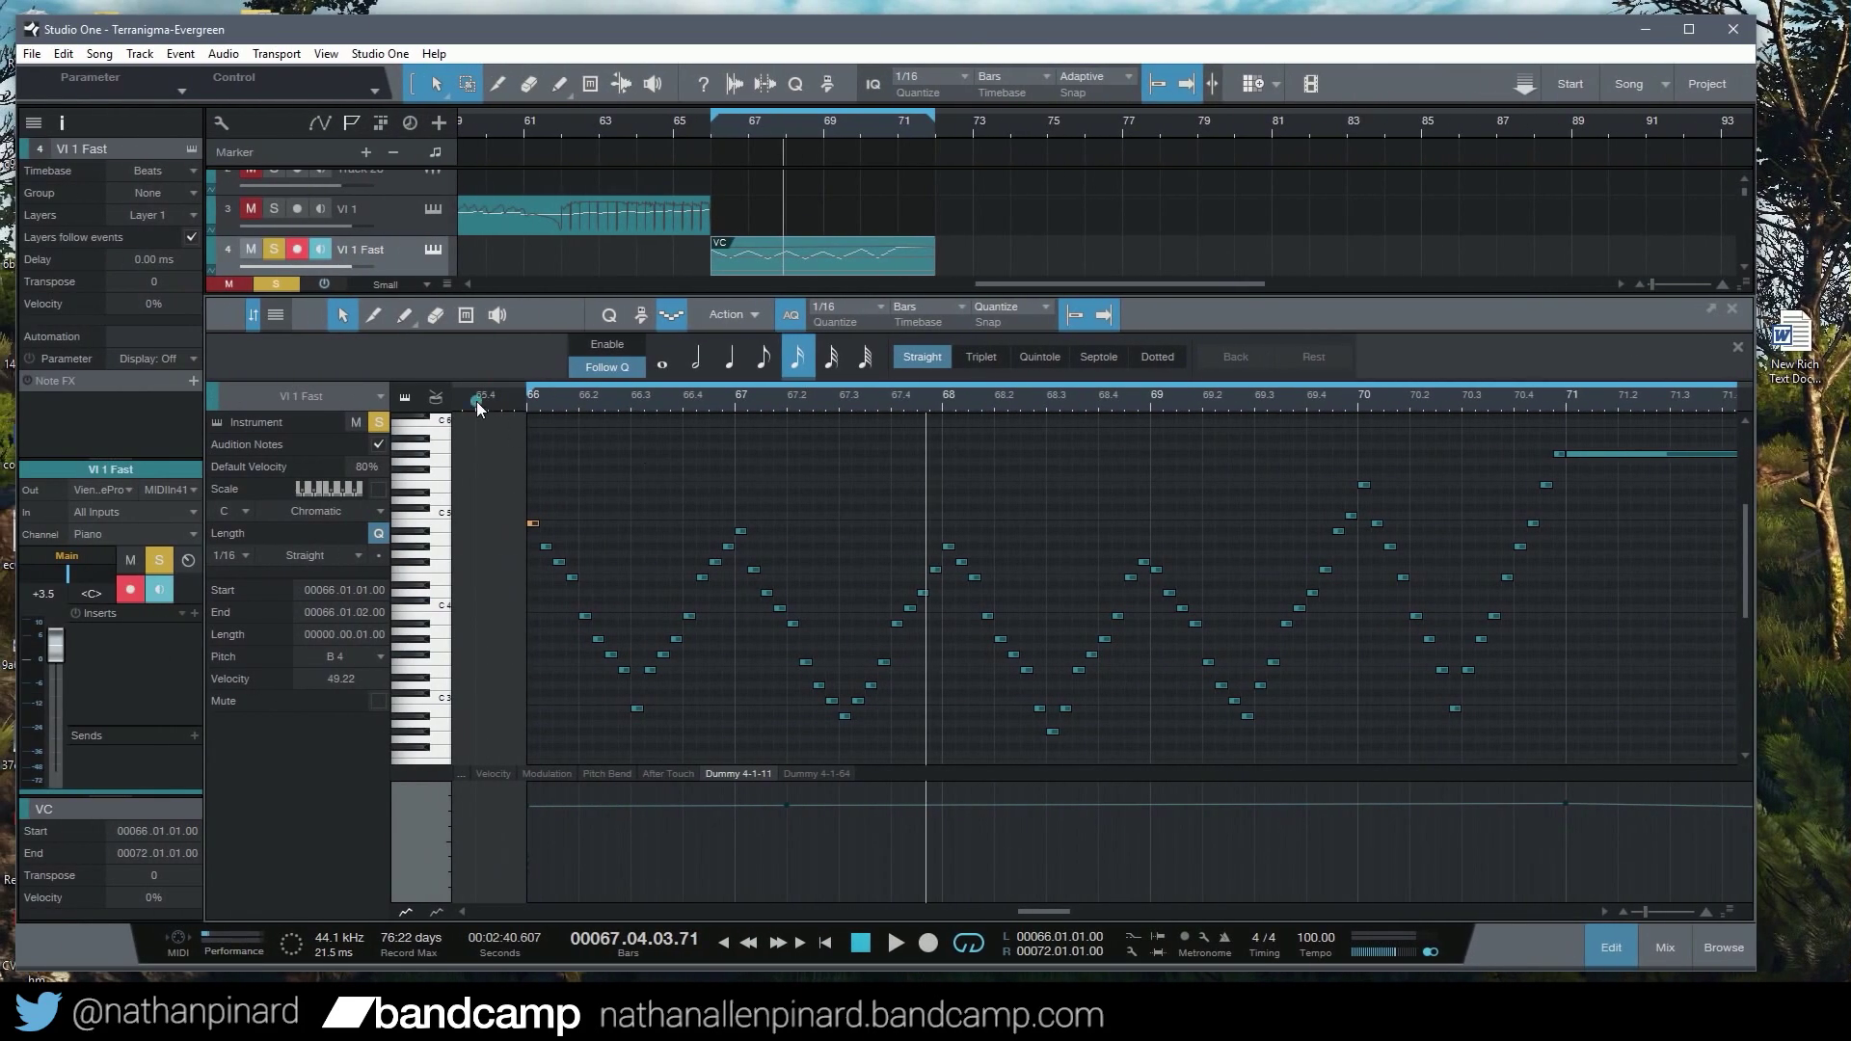
click(478, 403)
key(space)
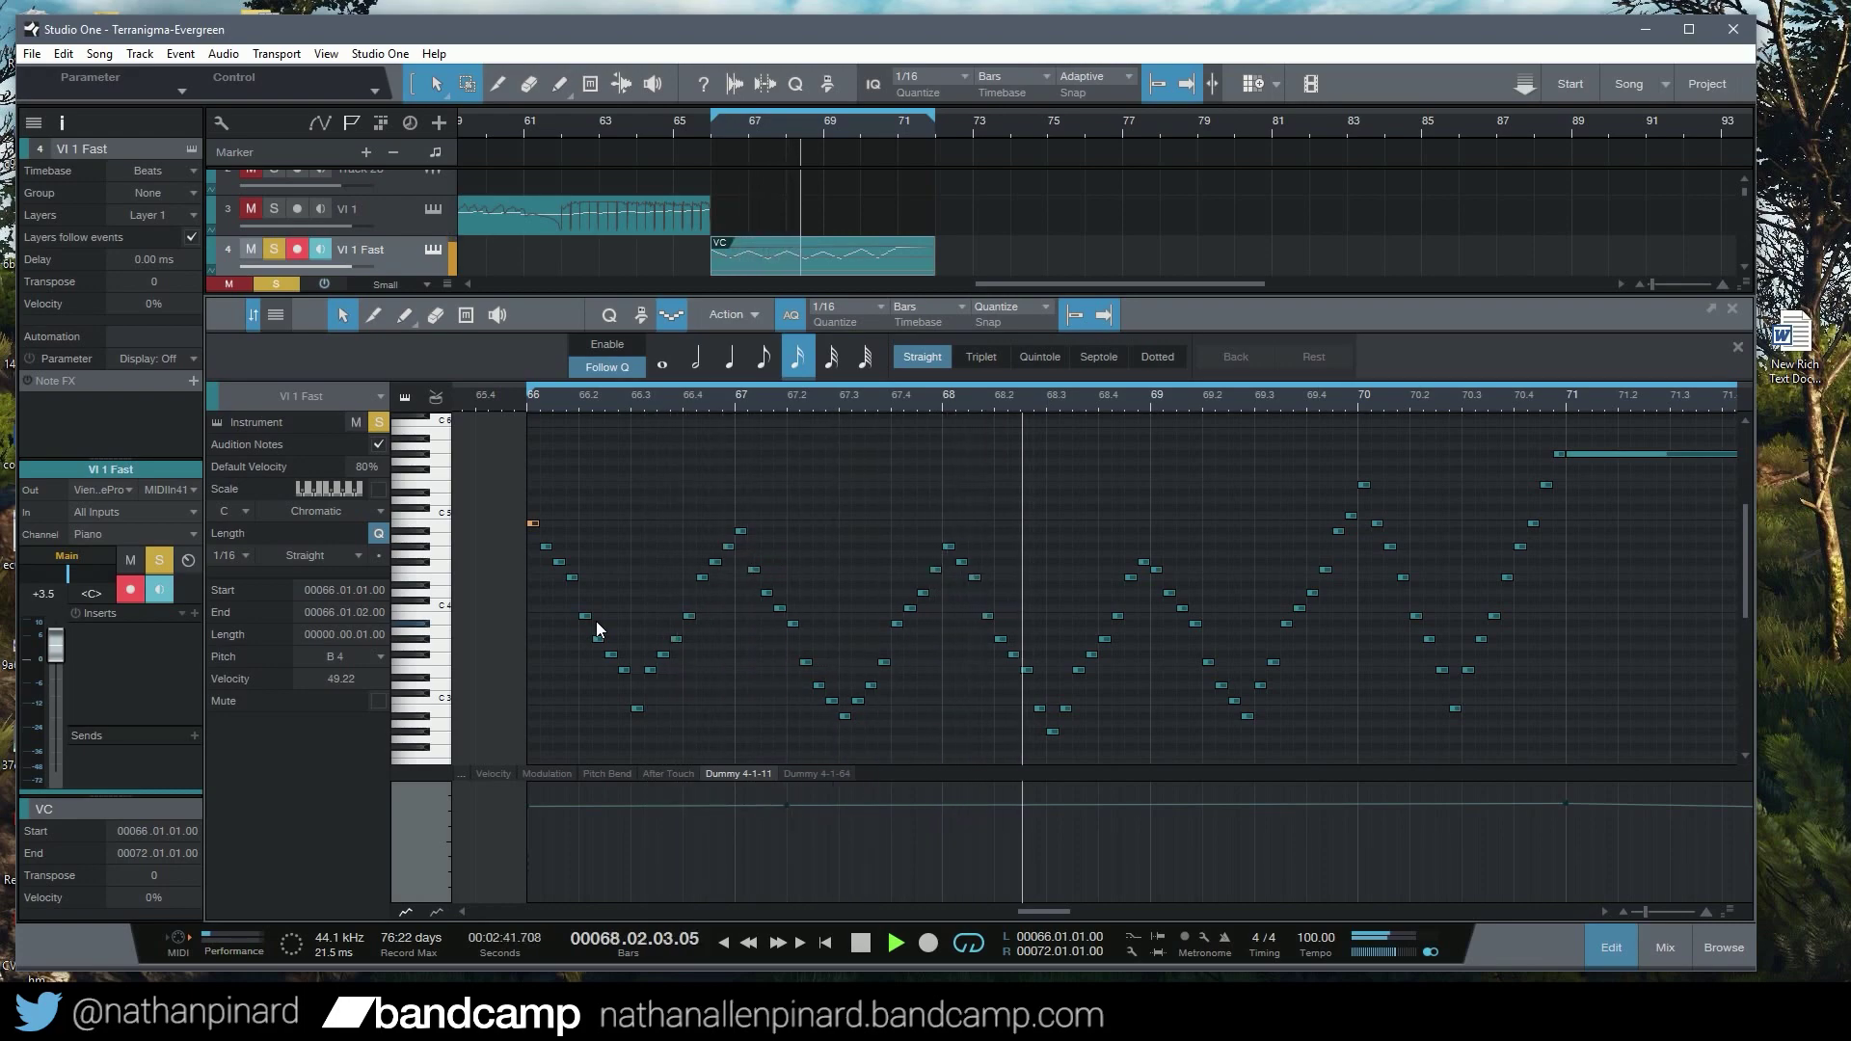
In Vienna Ensemble Pro, switch the VI 1 Fast instrument back to 1st Violins Rep Runs Script
key(ctrl+super+Right)
double_click(1196, 361)
click(1035, 620)
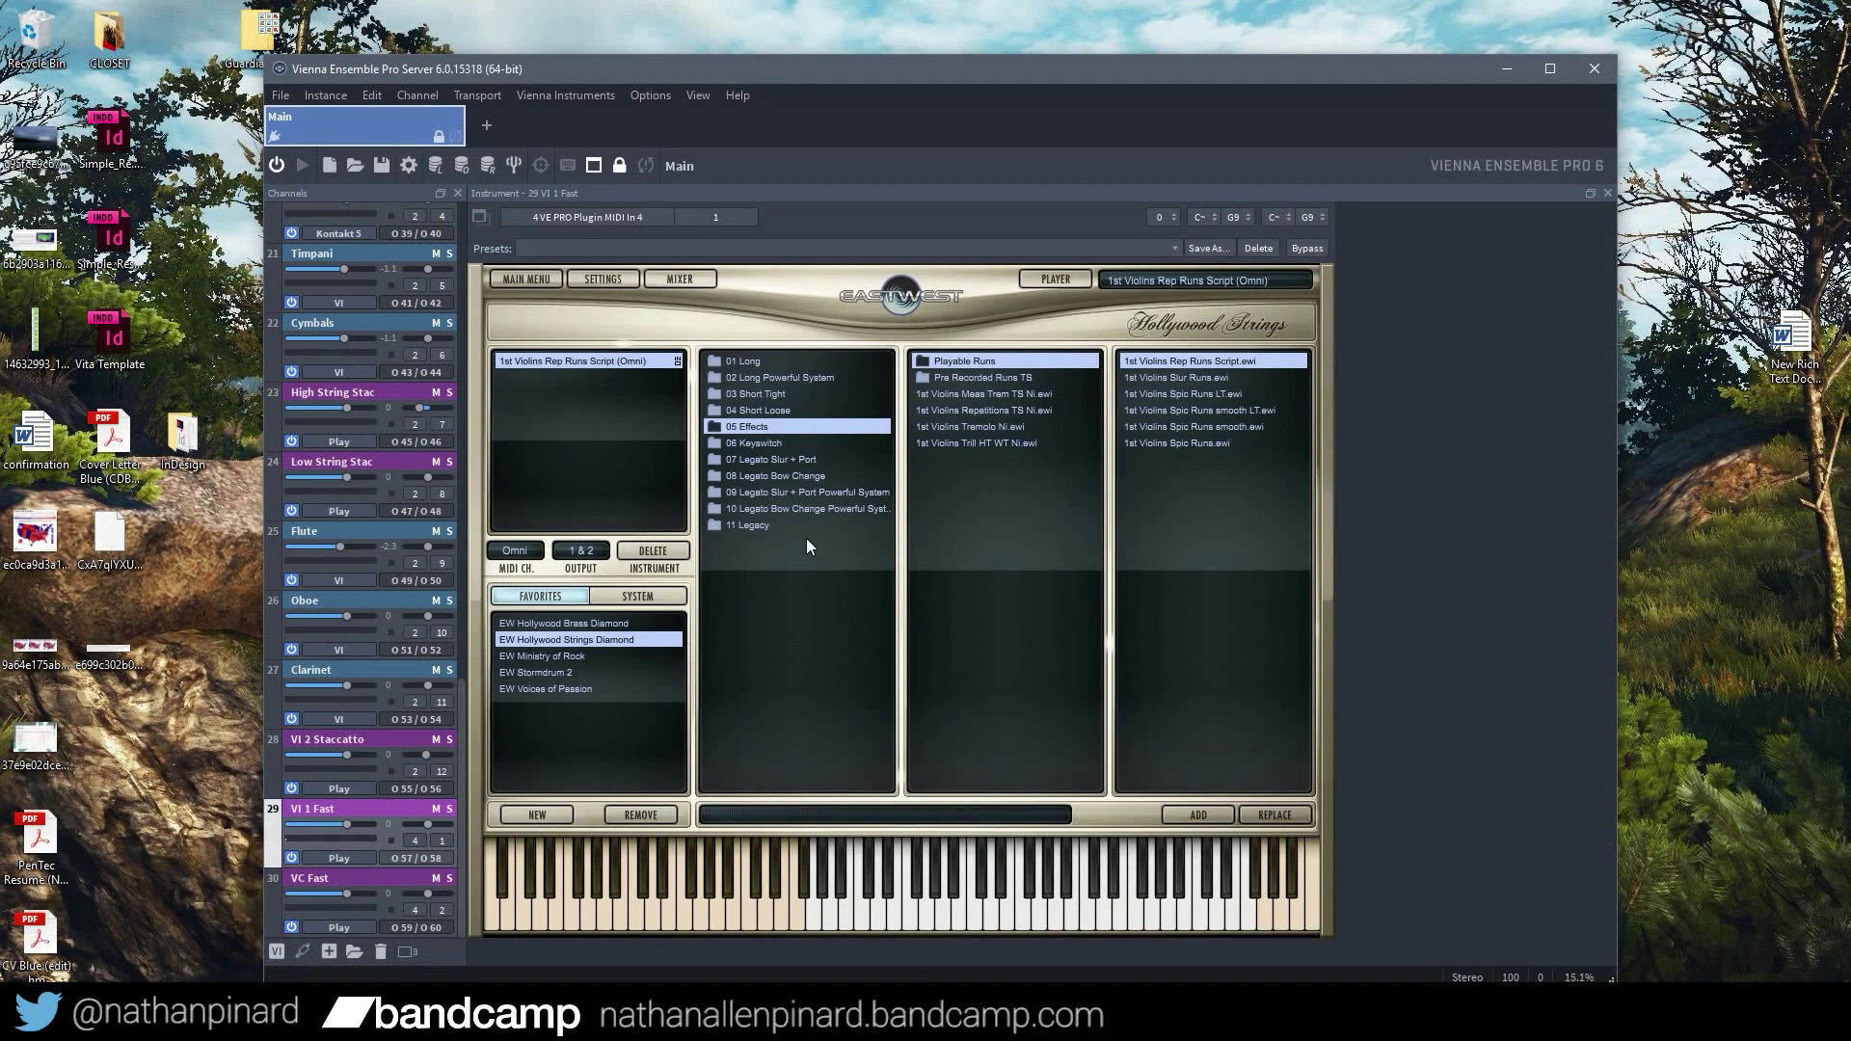
On the VC Fast channel, load Celli Rep Runs Script from the Hollywood Strings Celli, Effects, Playable Runs folder, and return to Studio One
click(364, 882)
click(1043, 282)
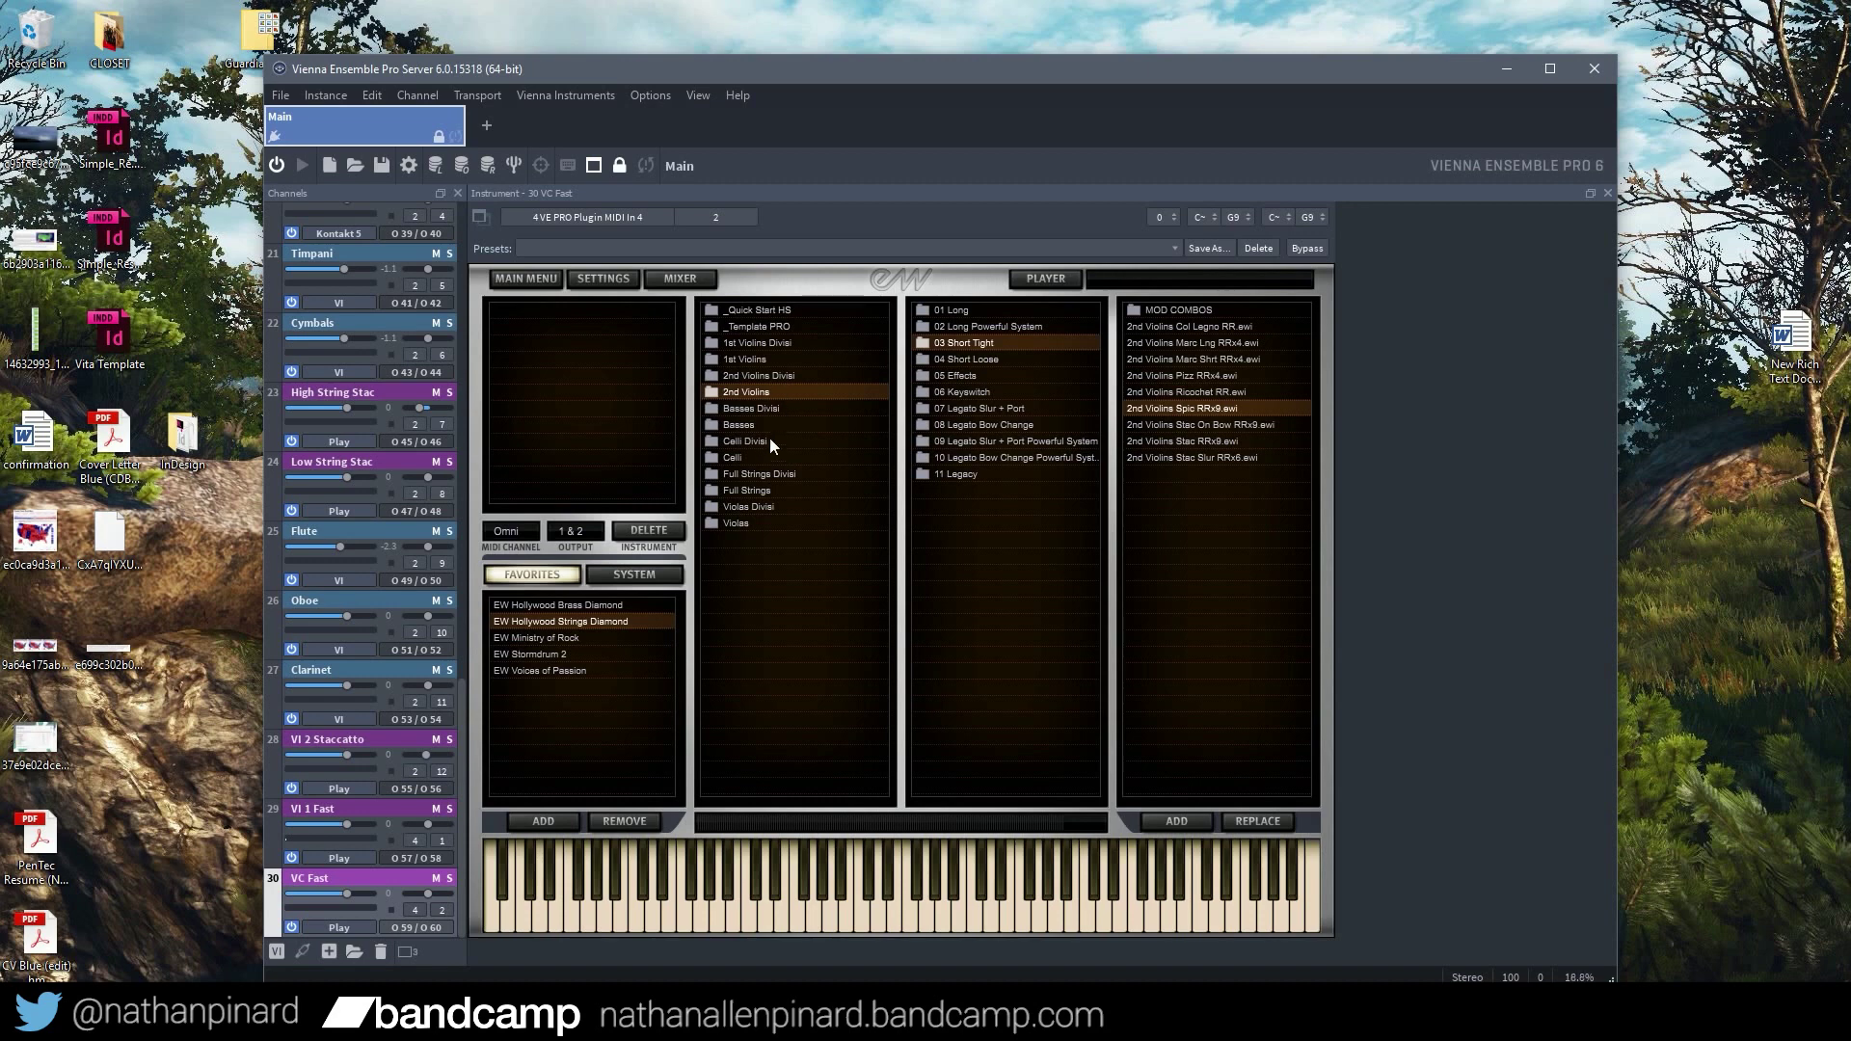
click(759, 458)
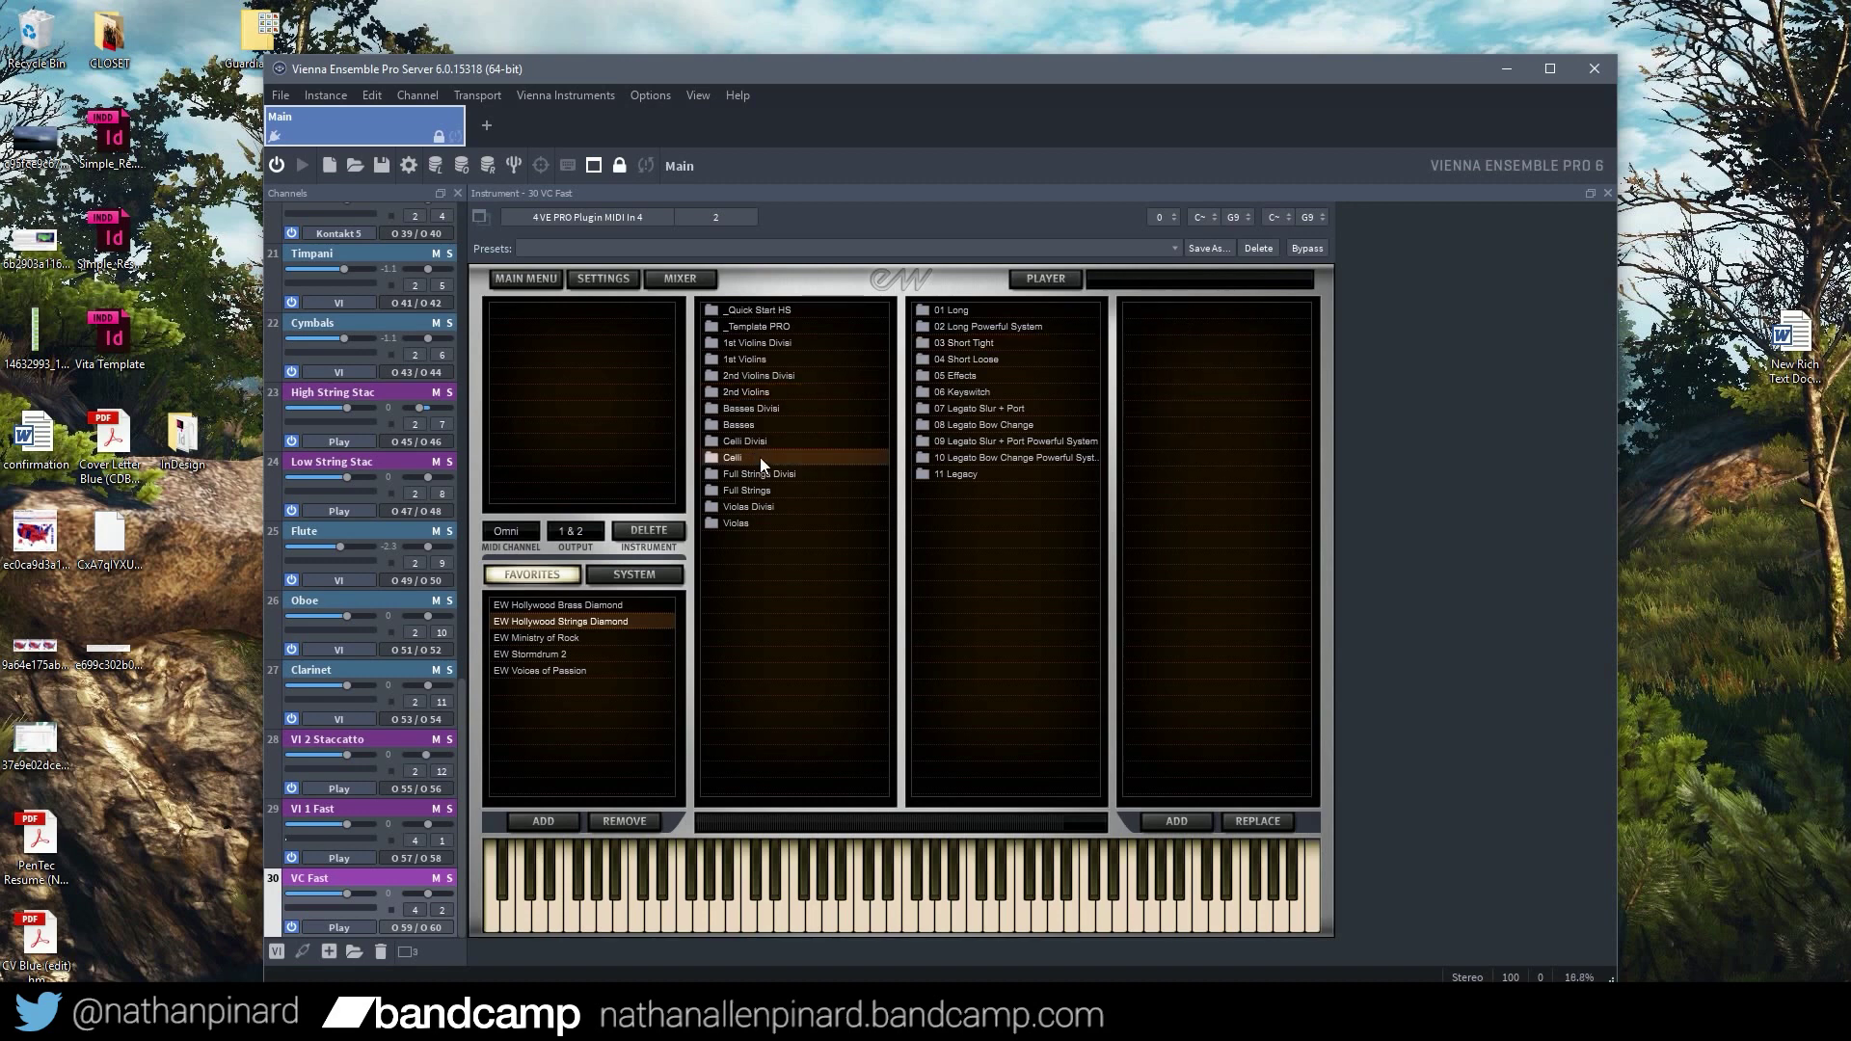
click(990, 475)
click(983, 376)
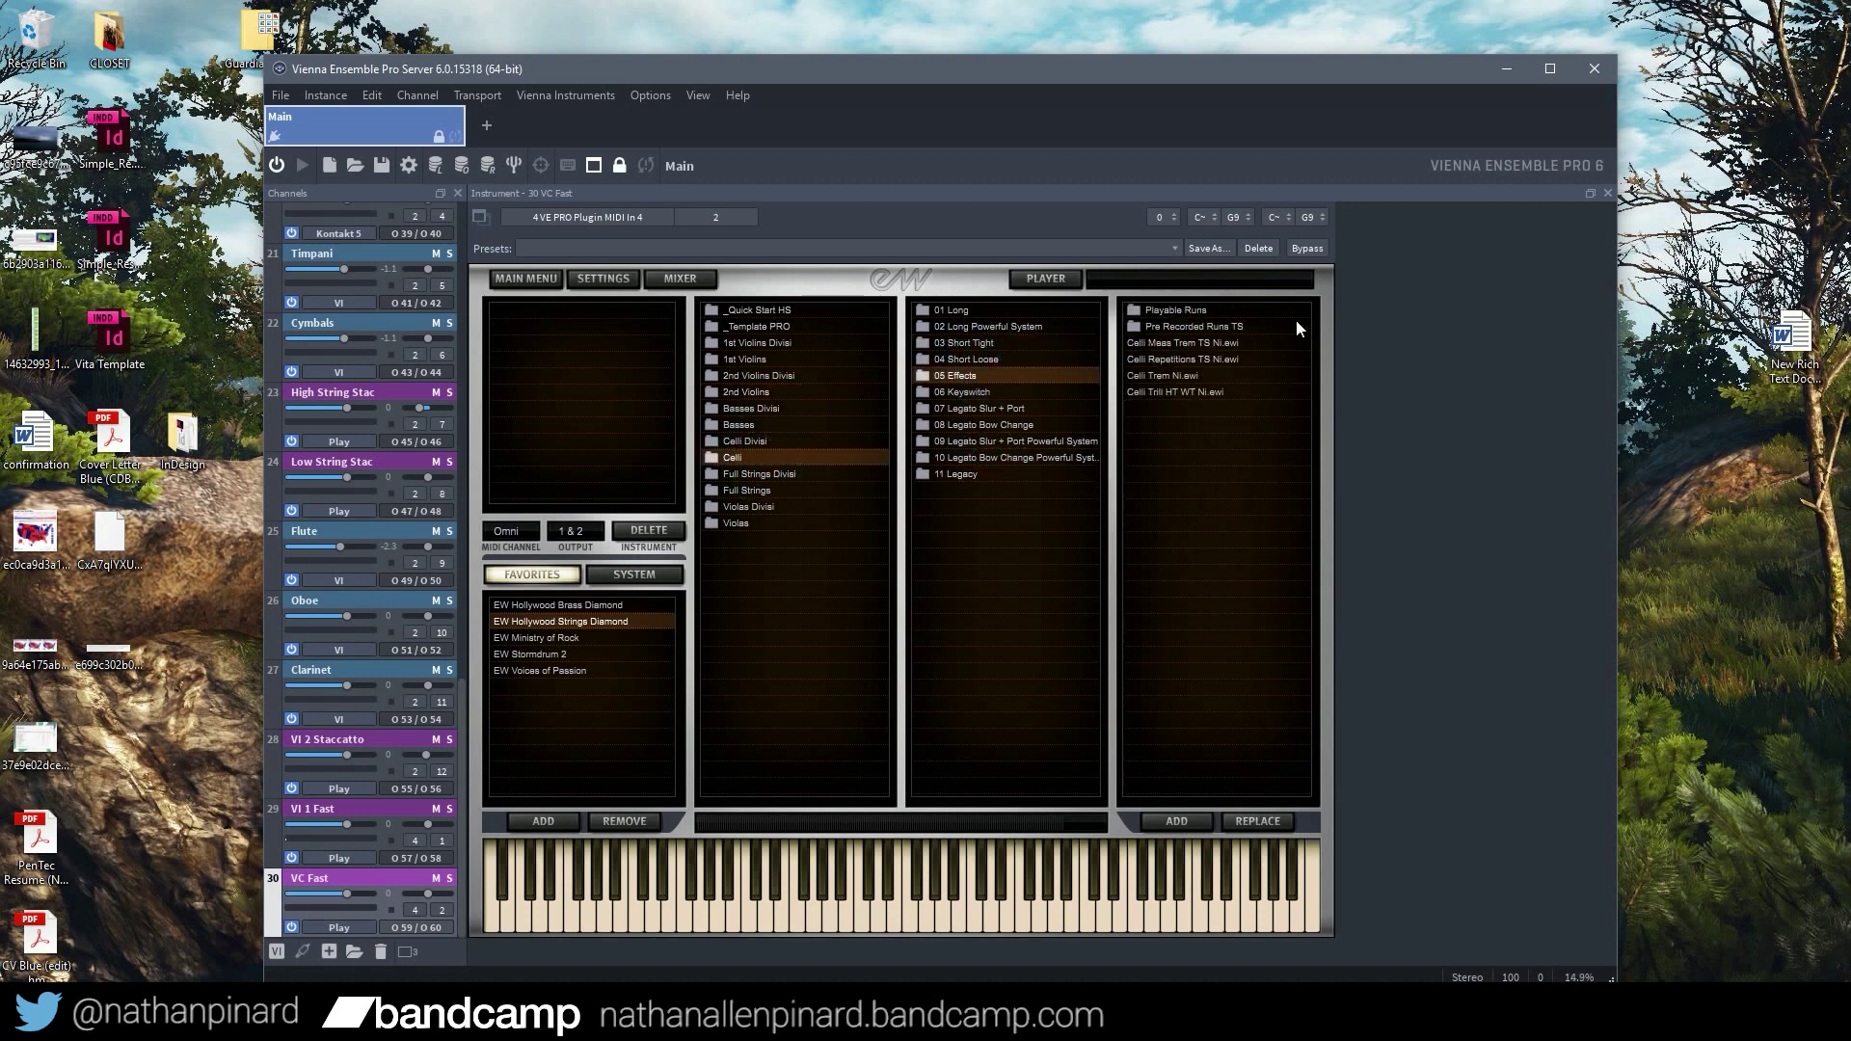
double_click(1240, 306)
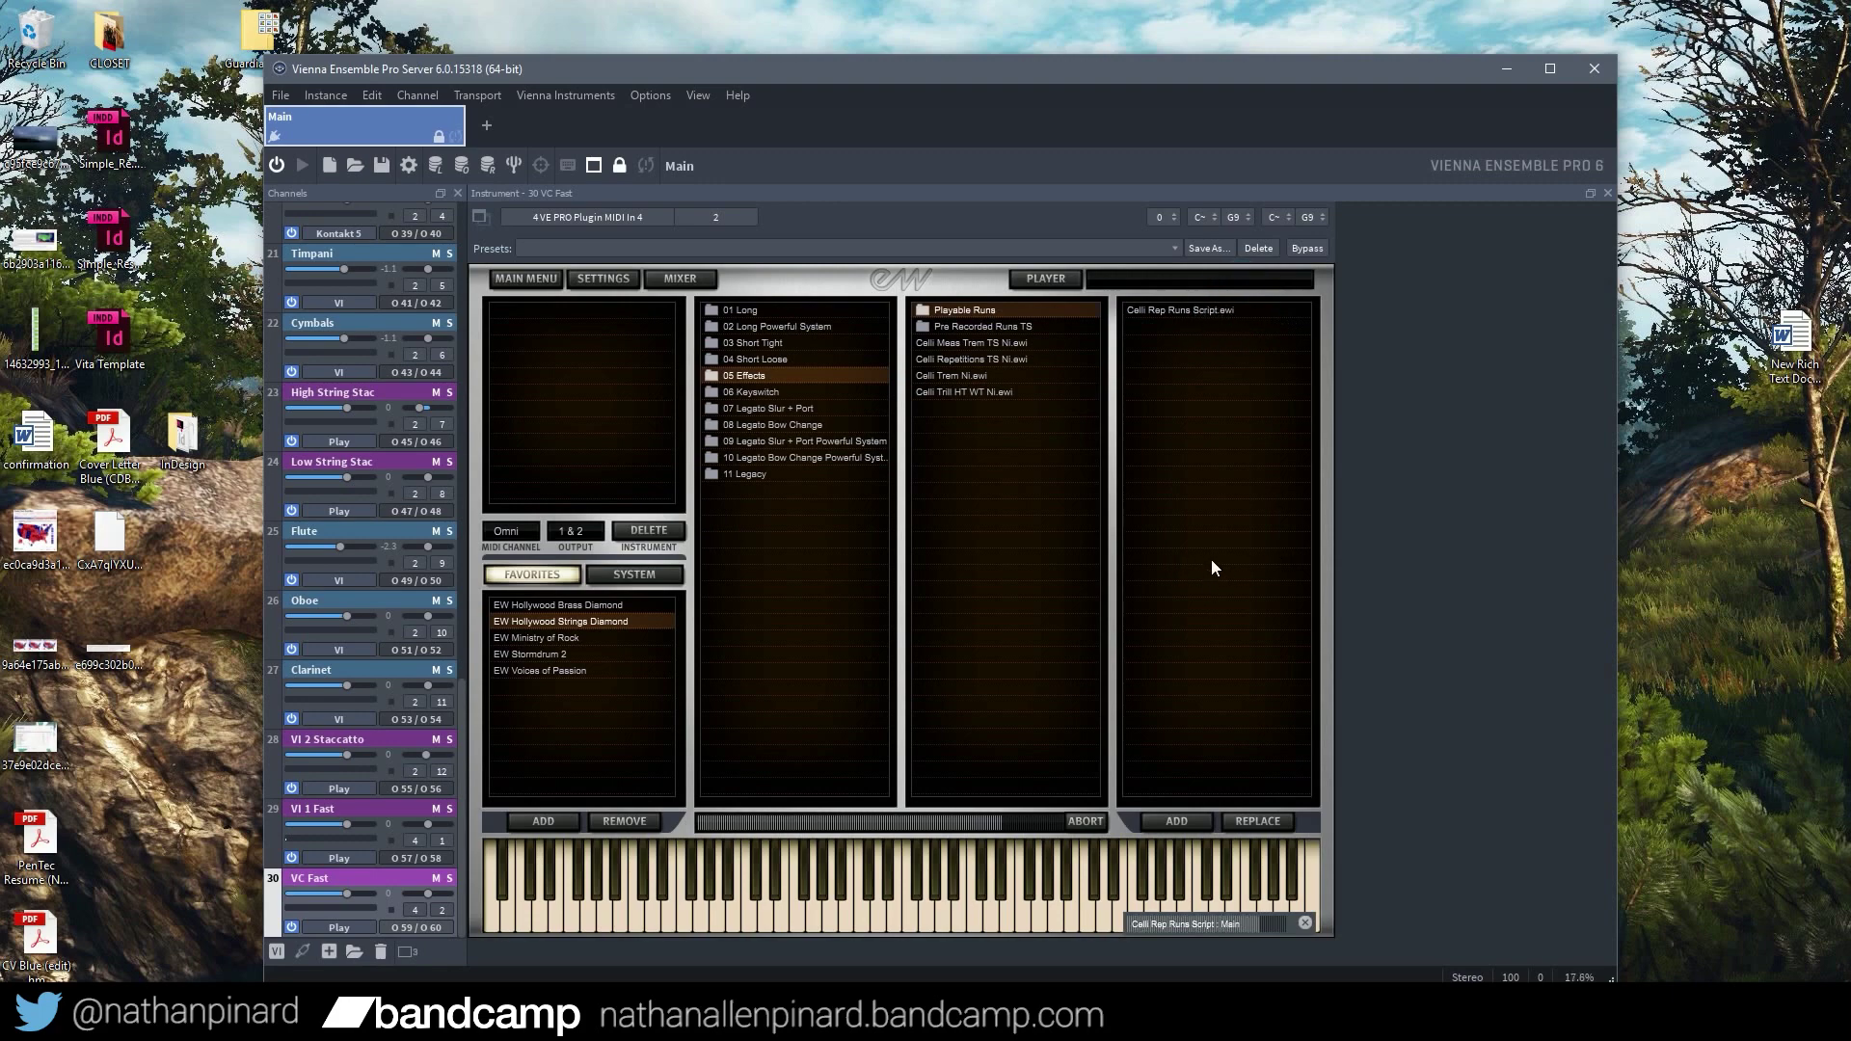
key(alt+Tab)
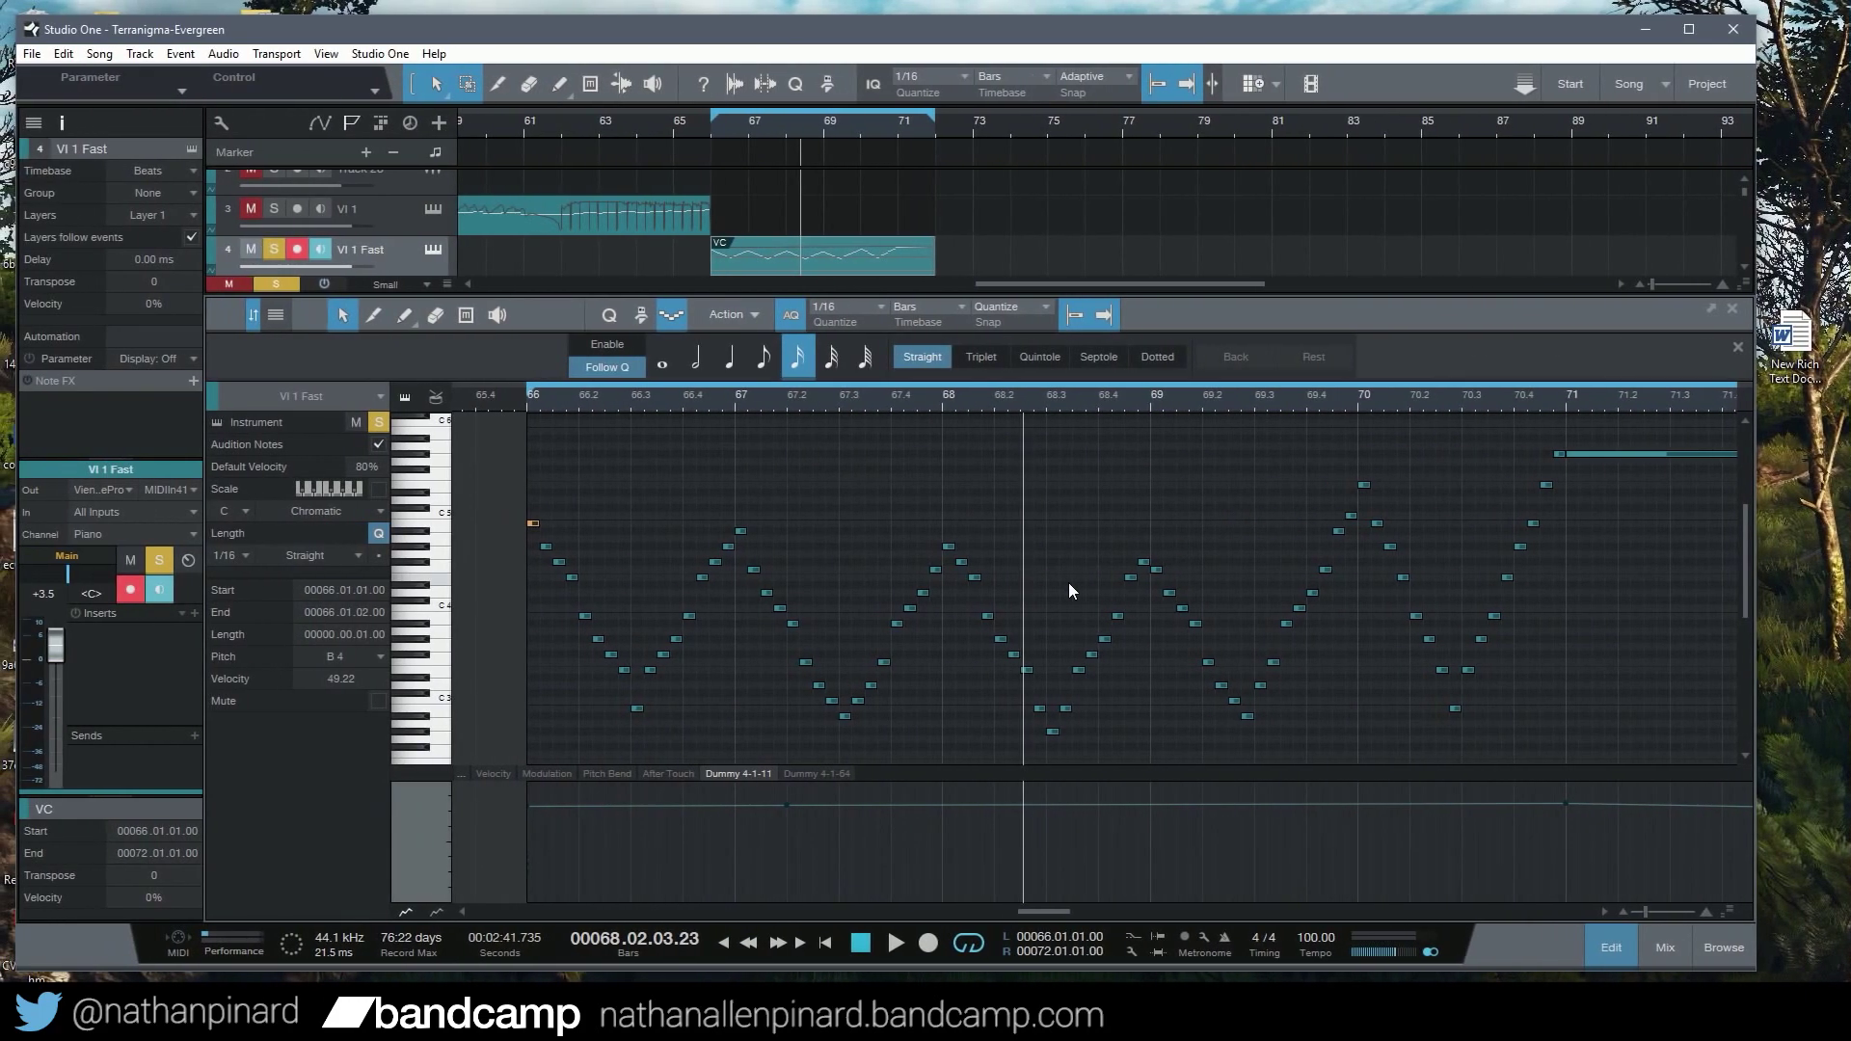
Close the note editor, solo the VC Fast track, and audition it together with VI 1 Fast from before bar 66
click(1609, 947)
scroll(721, 682, down, 3)
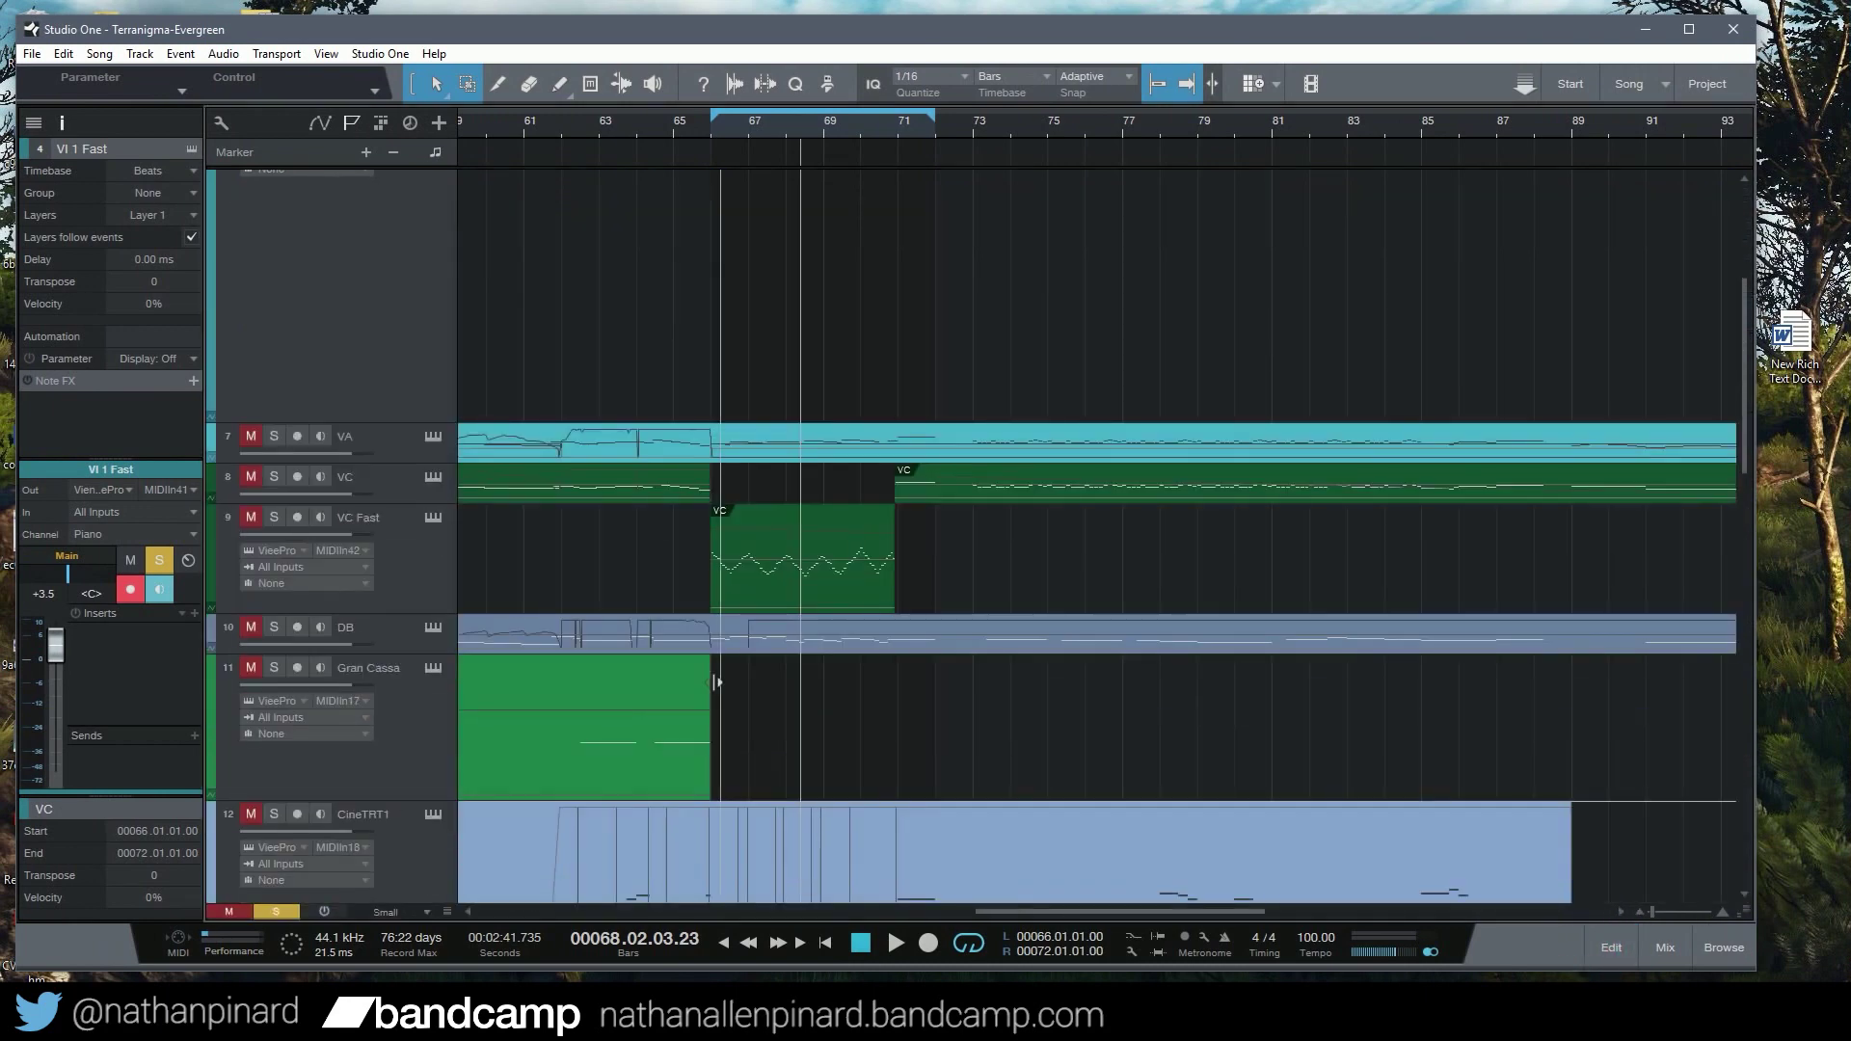
scroll(285, 521, up, 3)
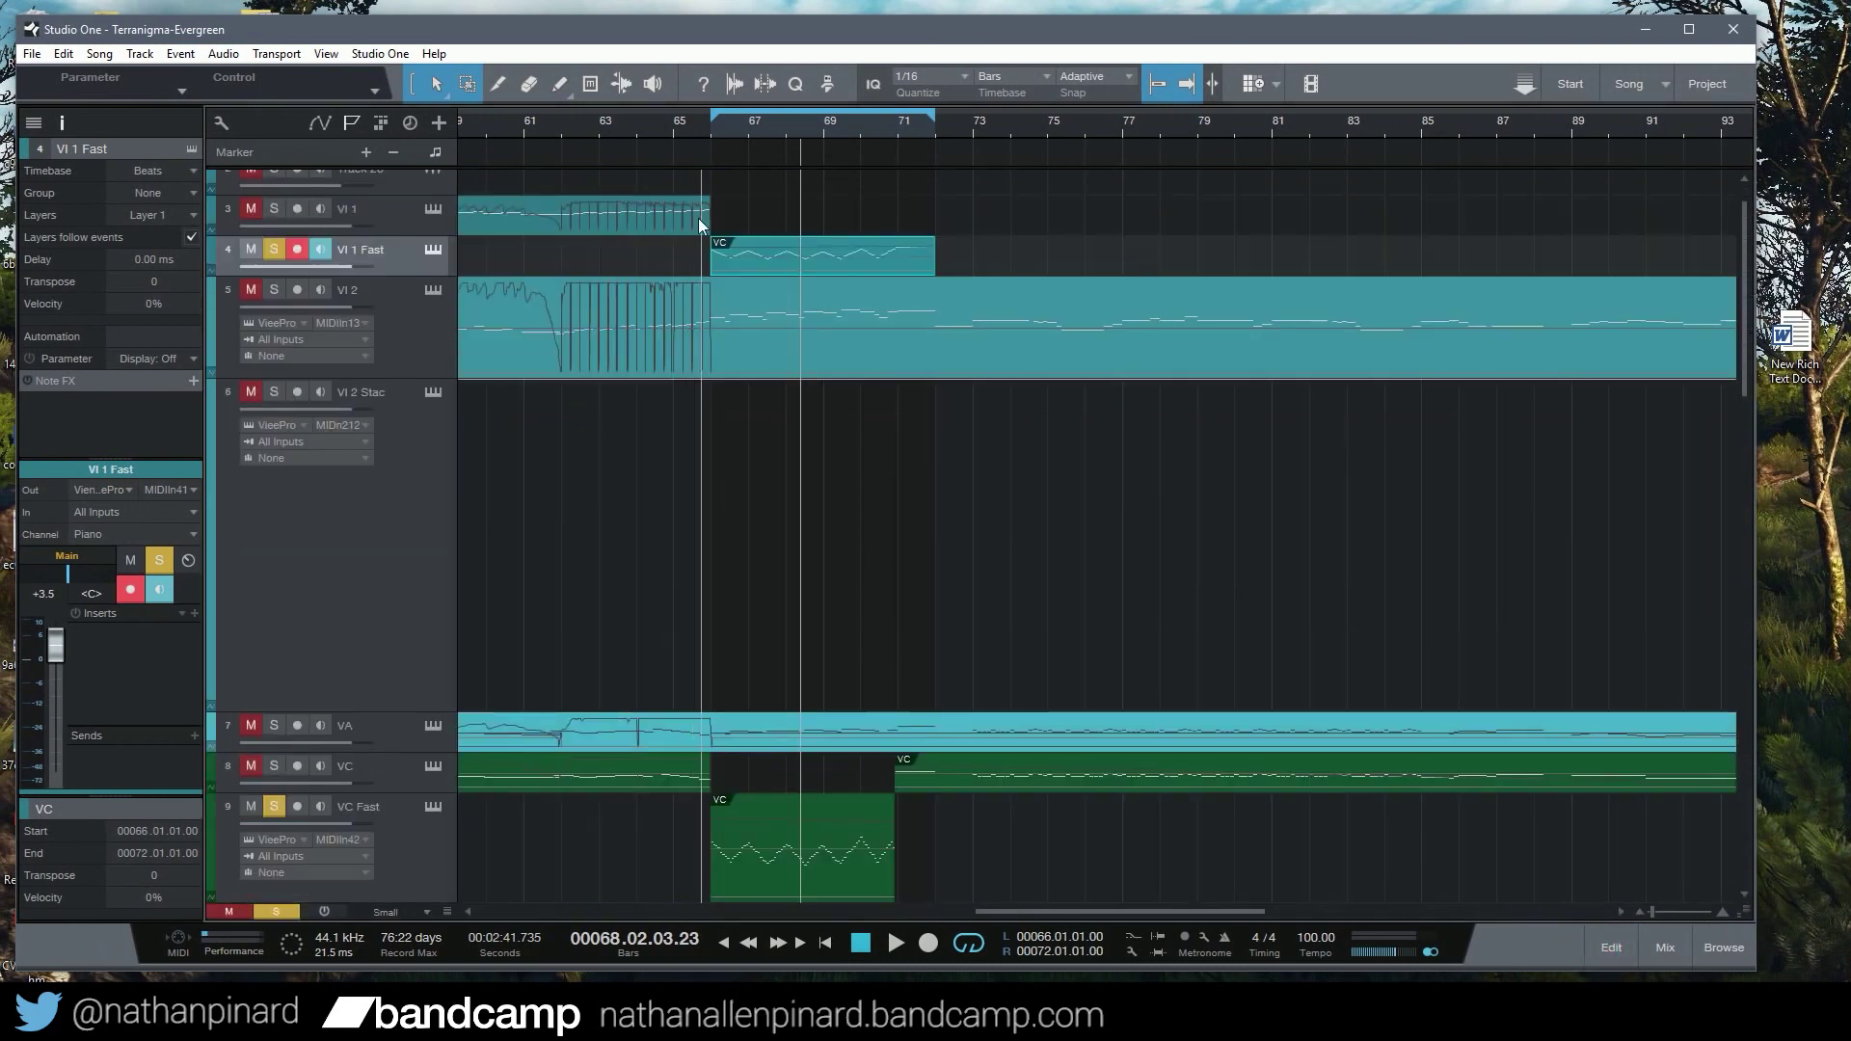
click(670, 126)
key(space)
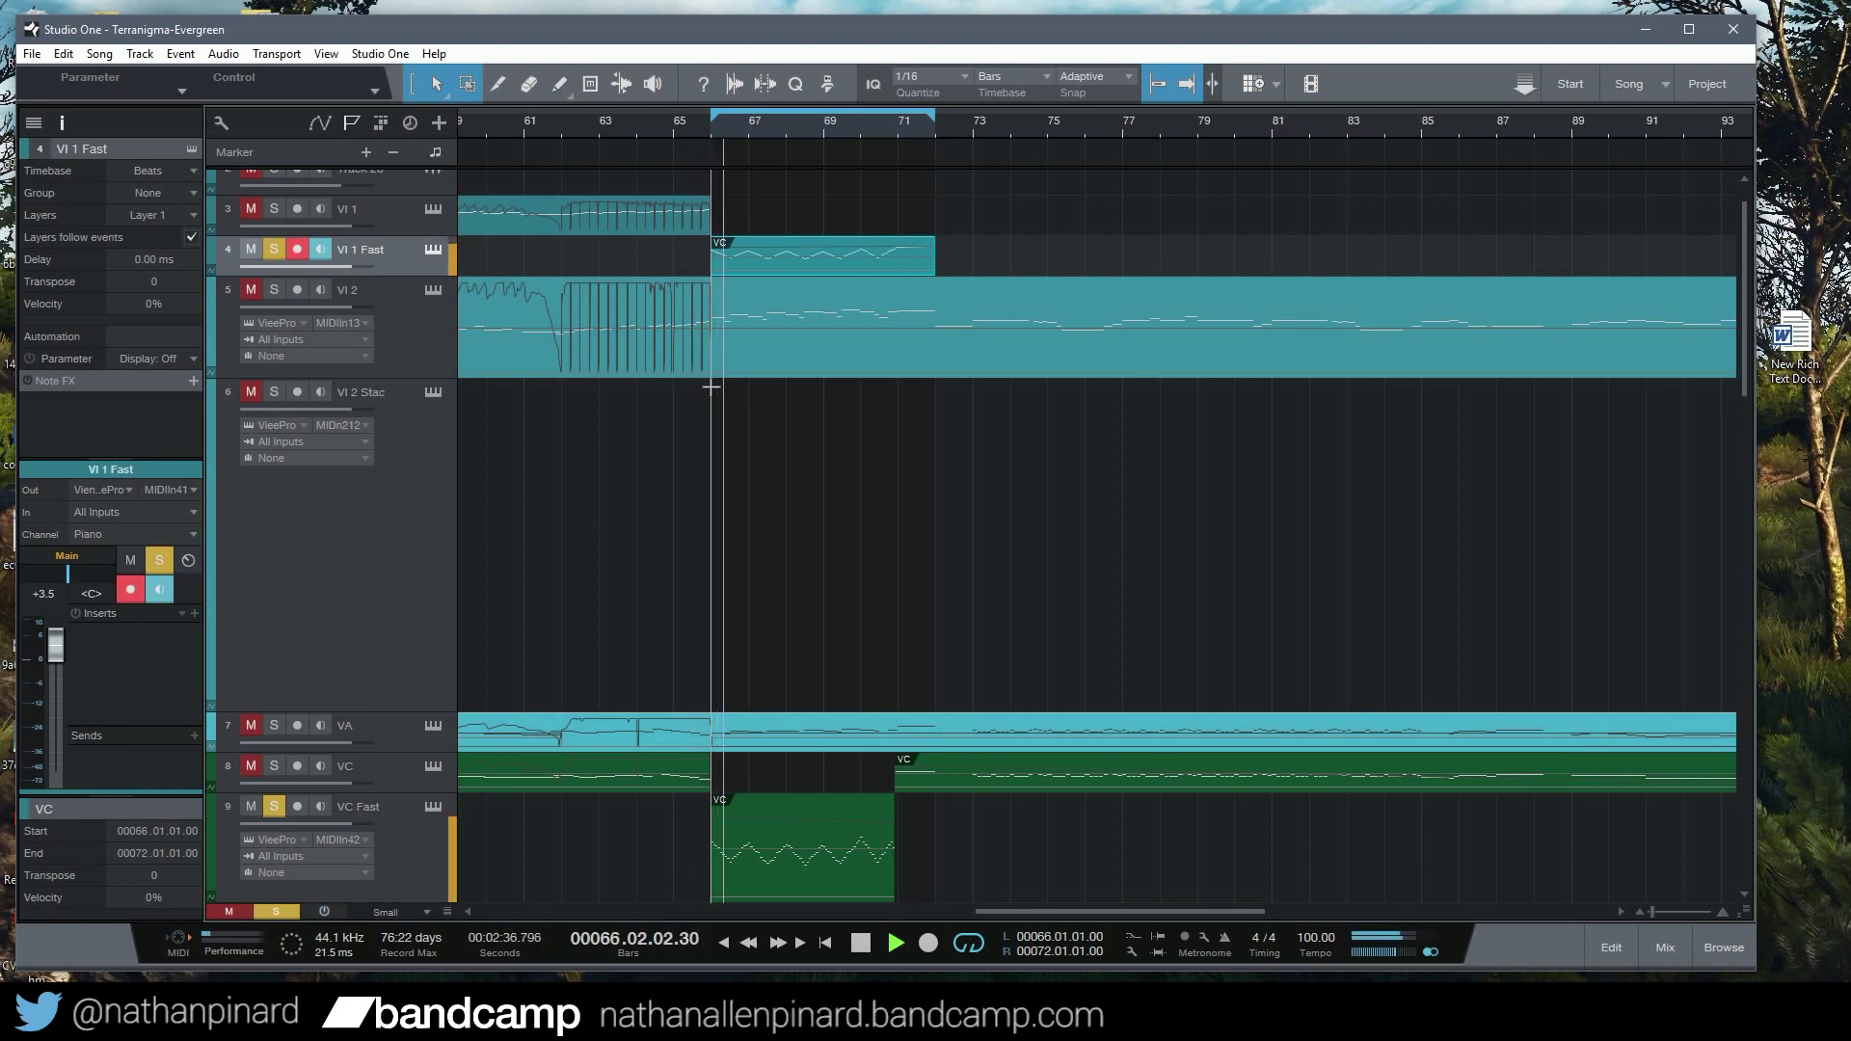
key(space)
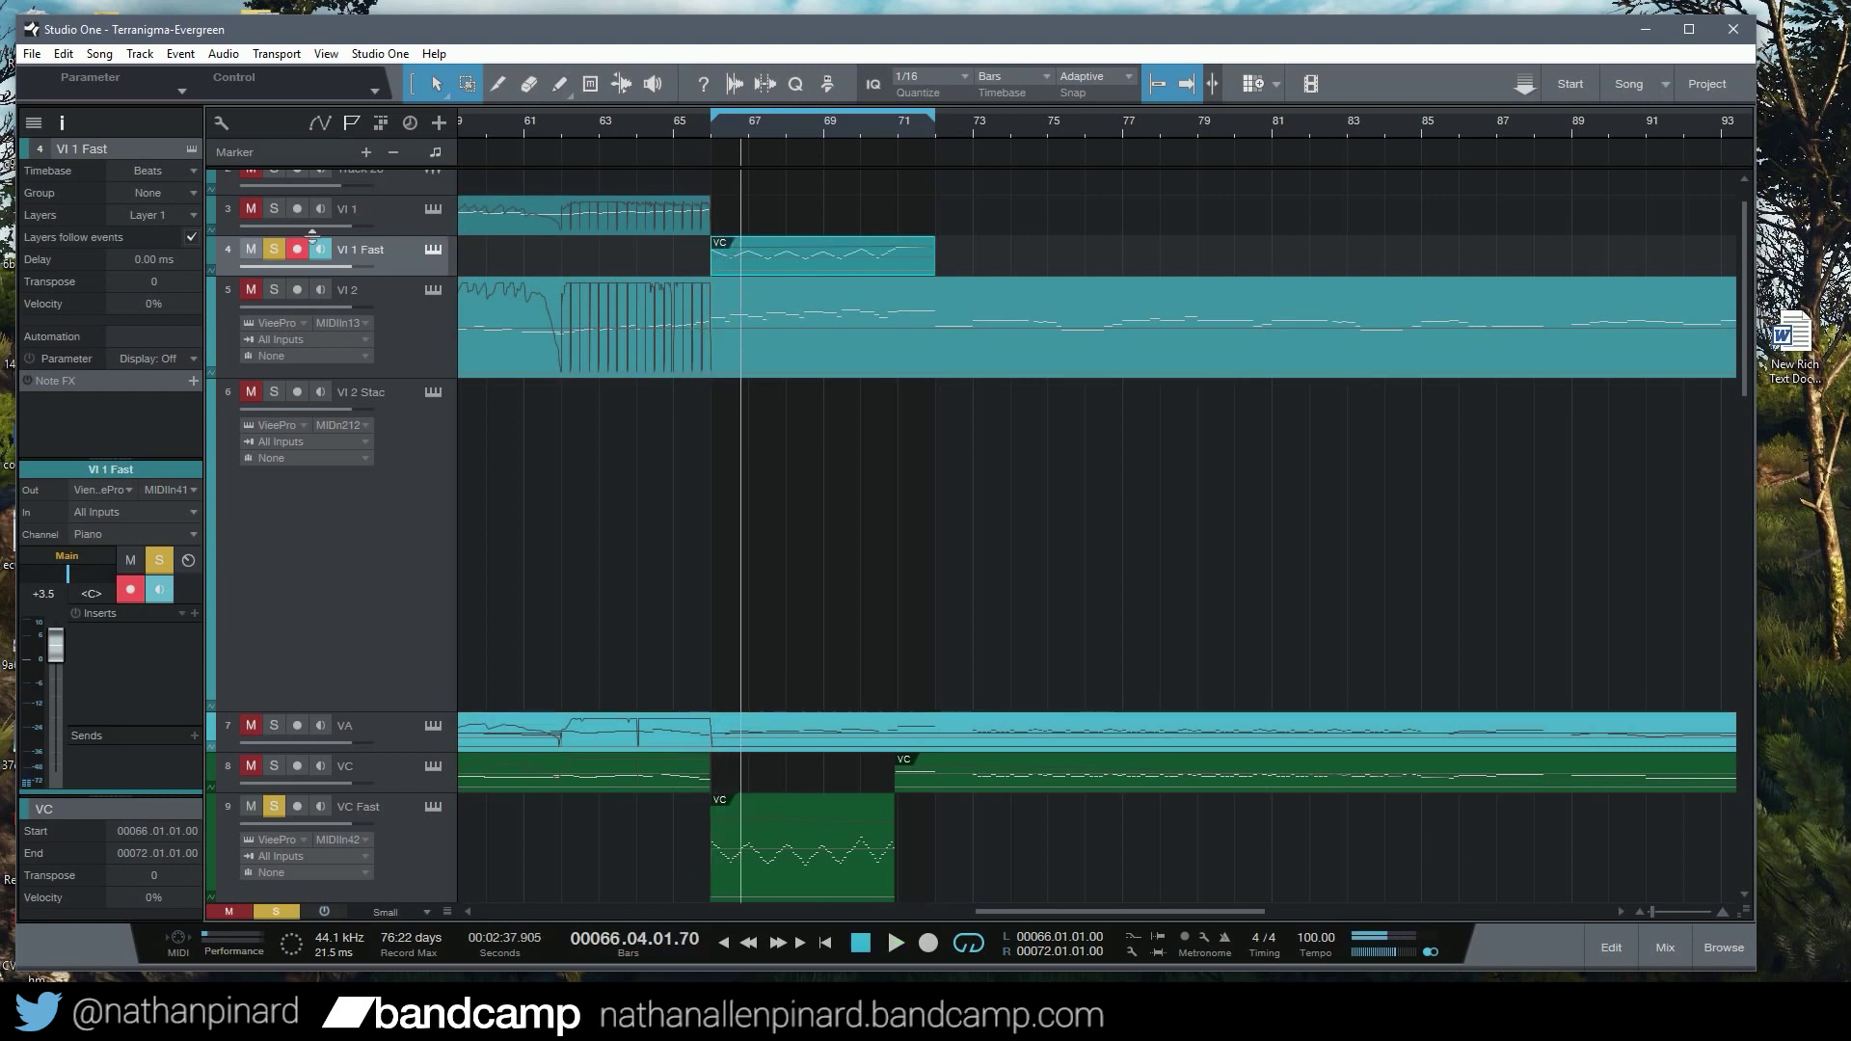
Unsolo VI 1 Fast and audition the VC Fast run alone from before bar 66
click(275, 249)
click(692, 133)
key(space)
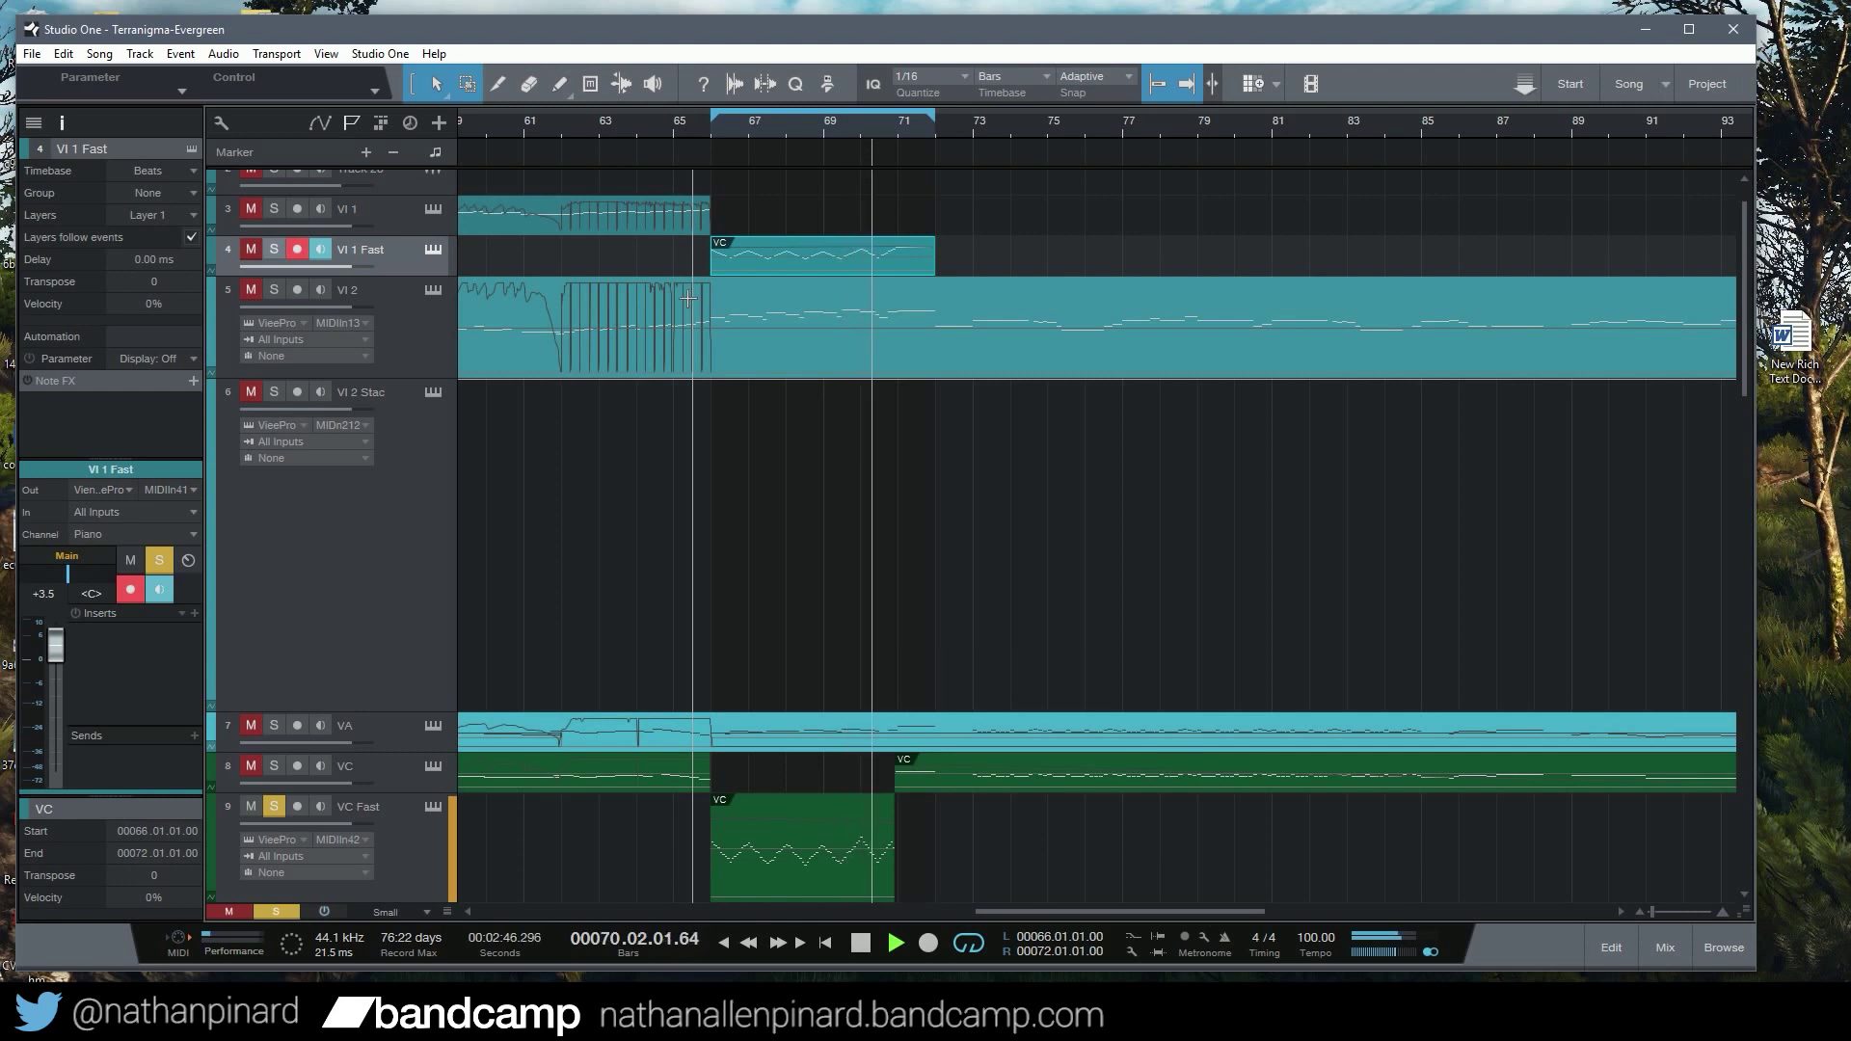
click(874, 467)
key(space)
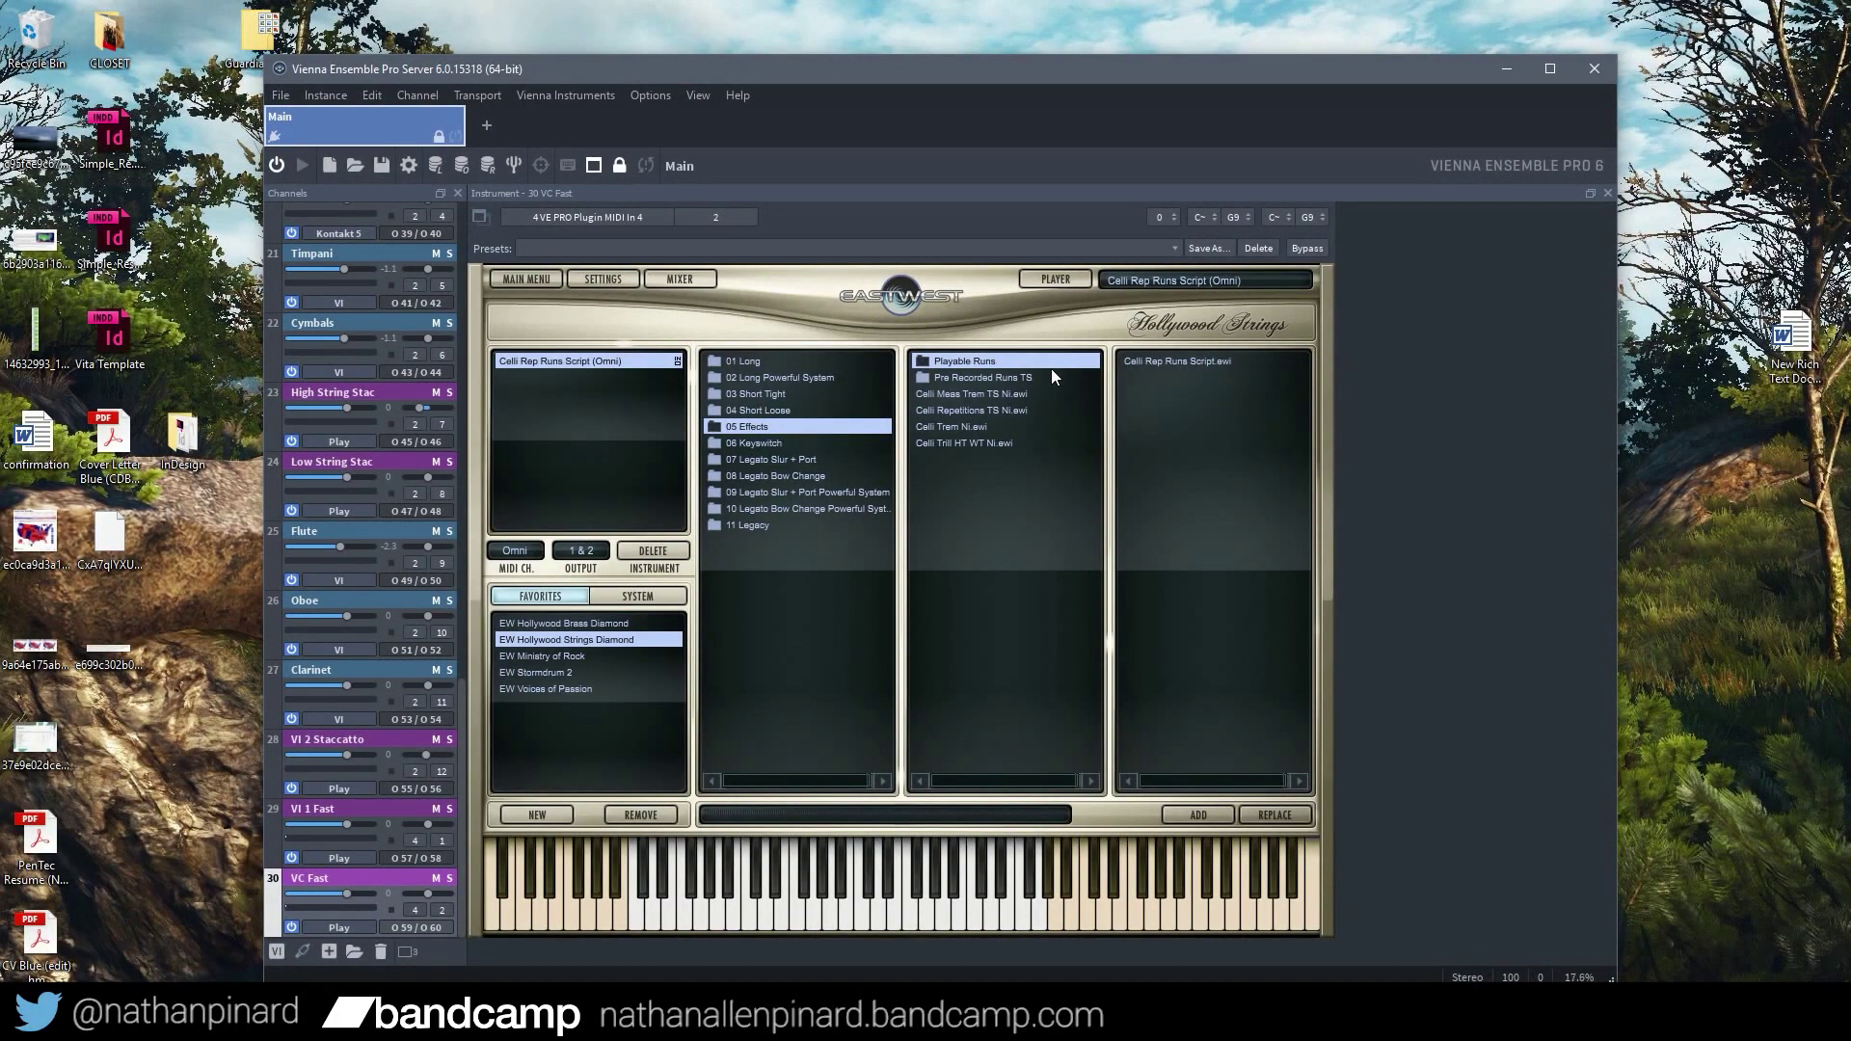
In Vienna Ensemble Pro, replace the VC Fast instrument with Celli Leg Slur Ni from Legato Slur + Port Powerful System, and audition it in Studio One
click(847, 493)
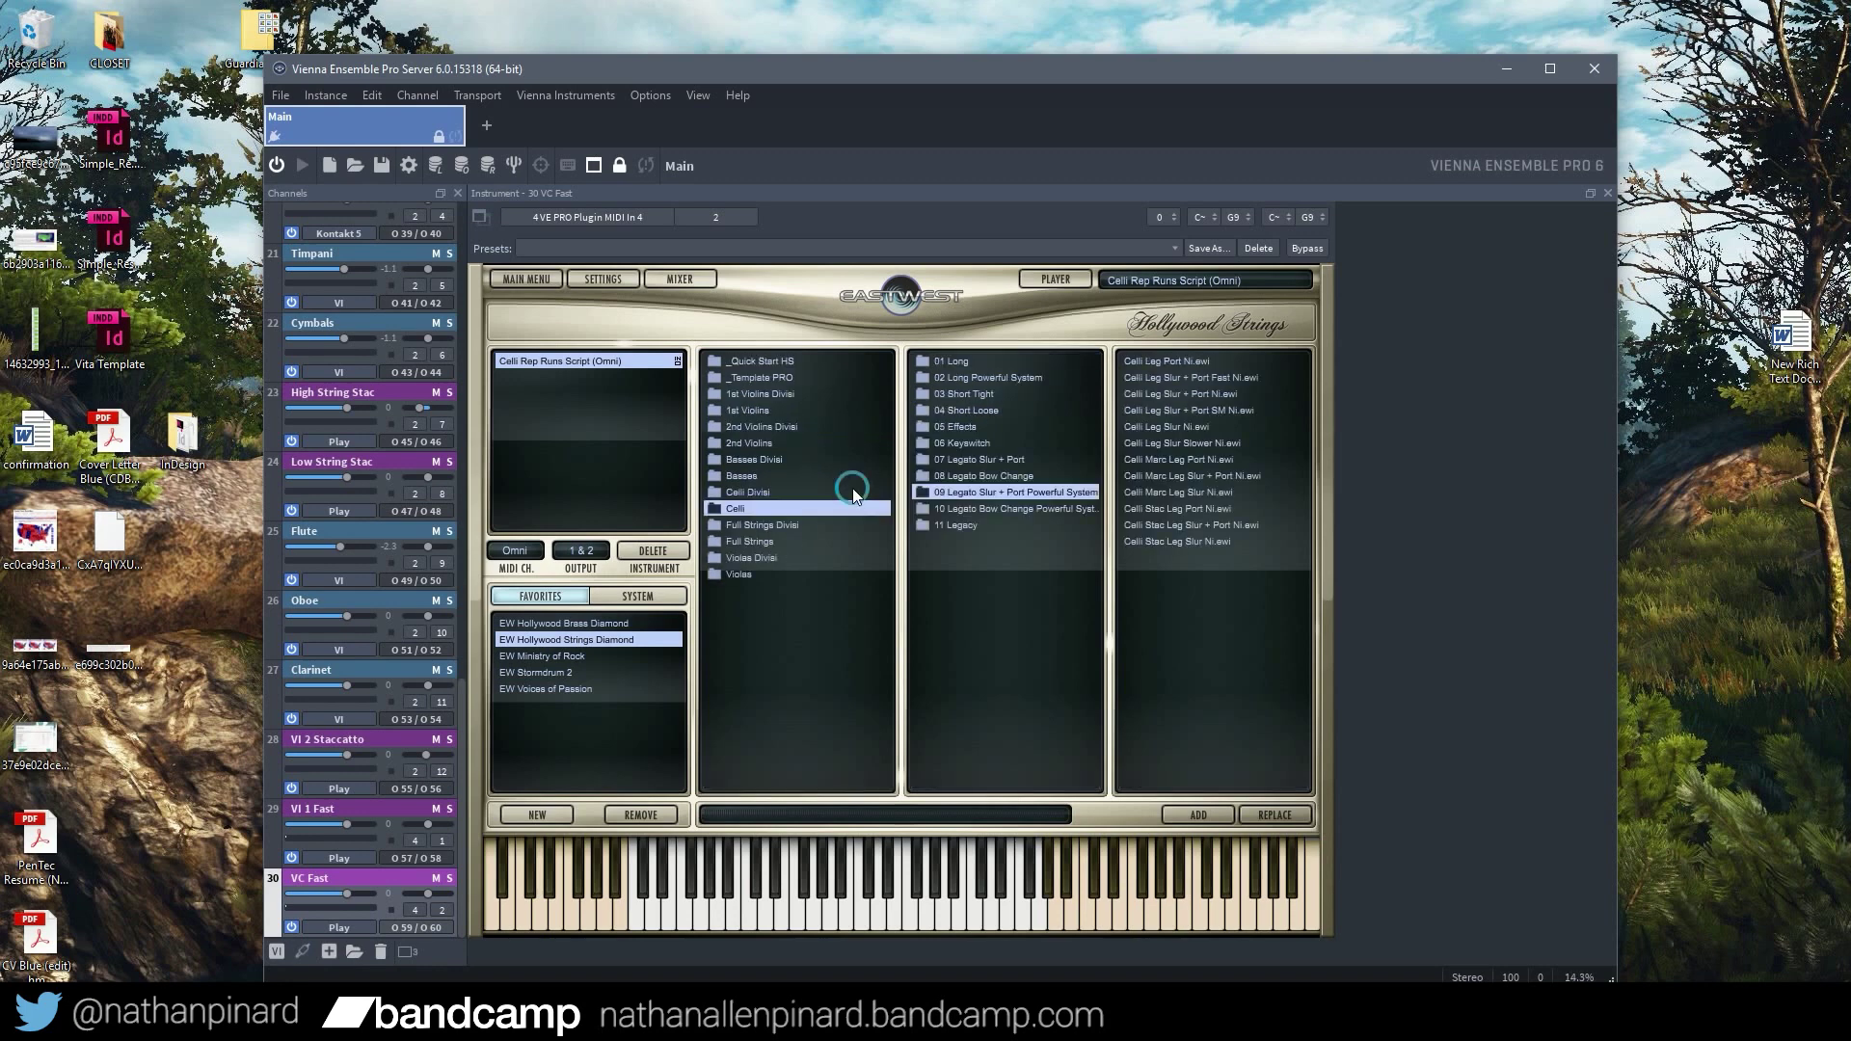
click(1203, 379)
double_click(1192, 427)
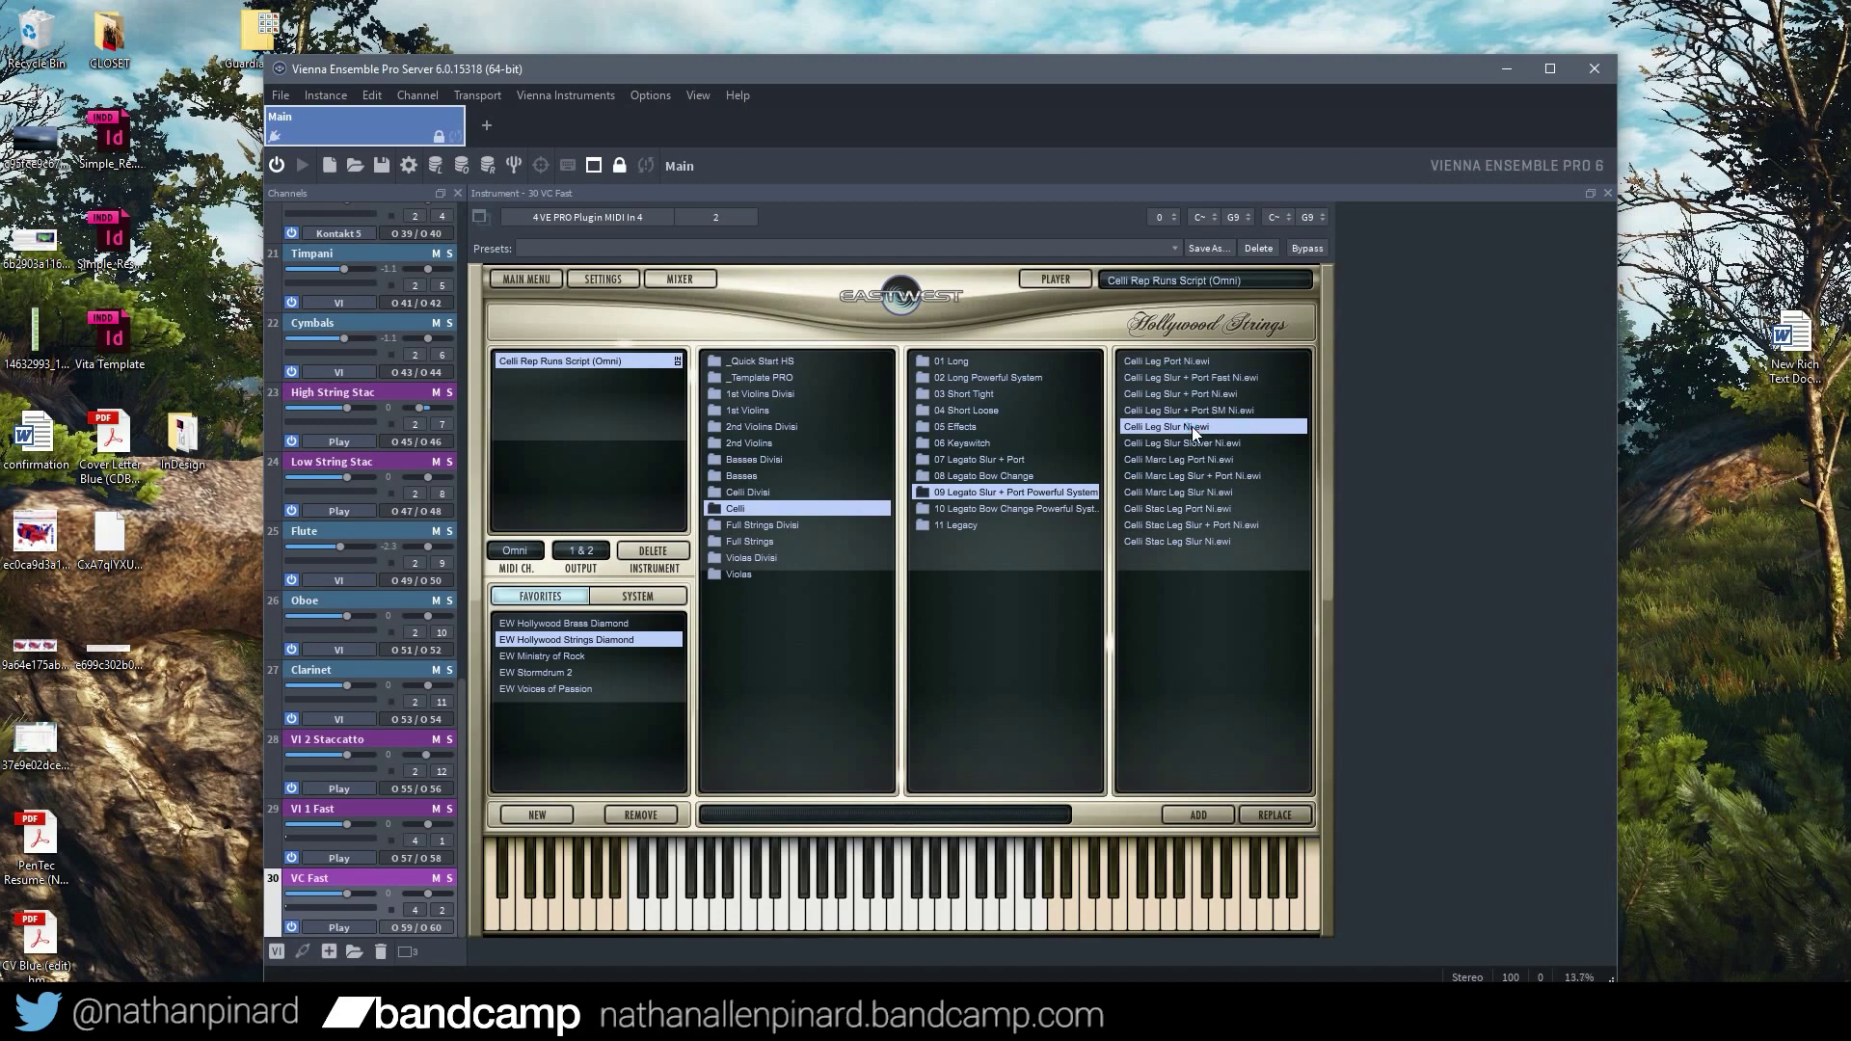
click(1047, 623)
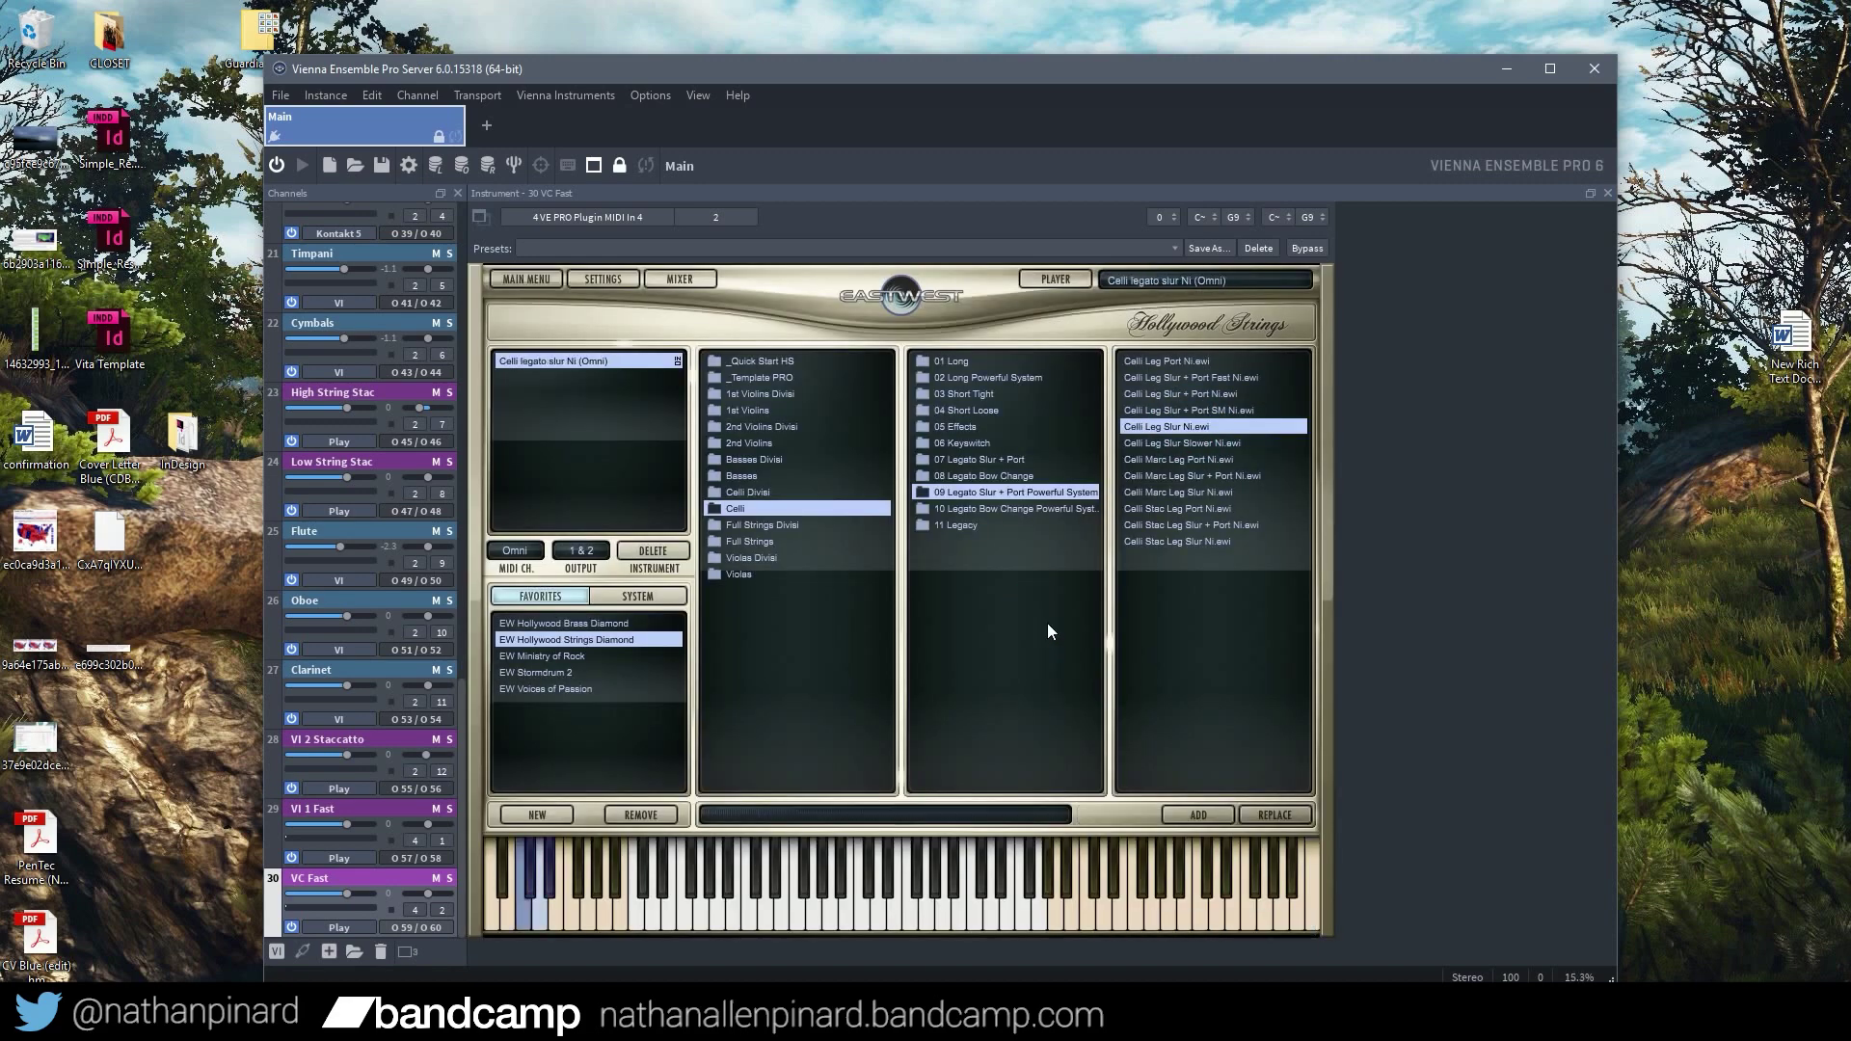
key(alt+Tab)
click(657, 129)
key(space)
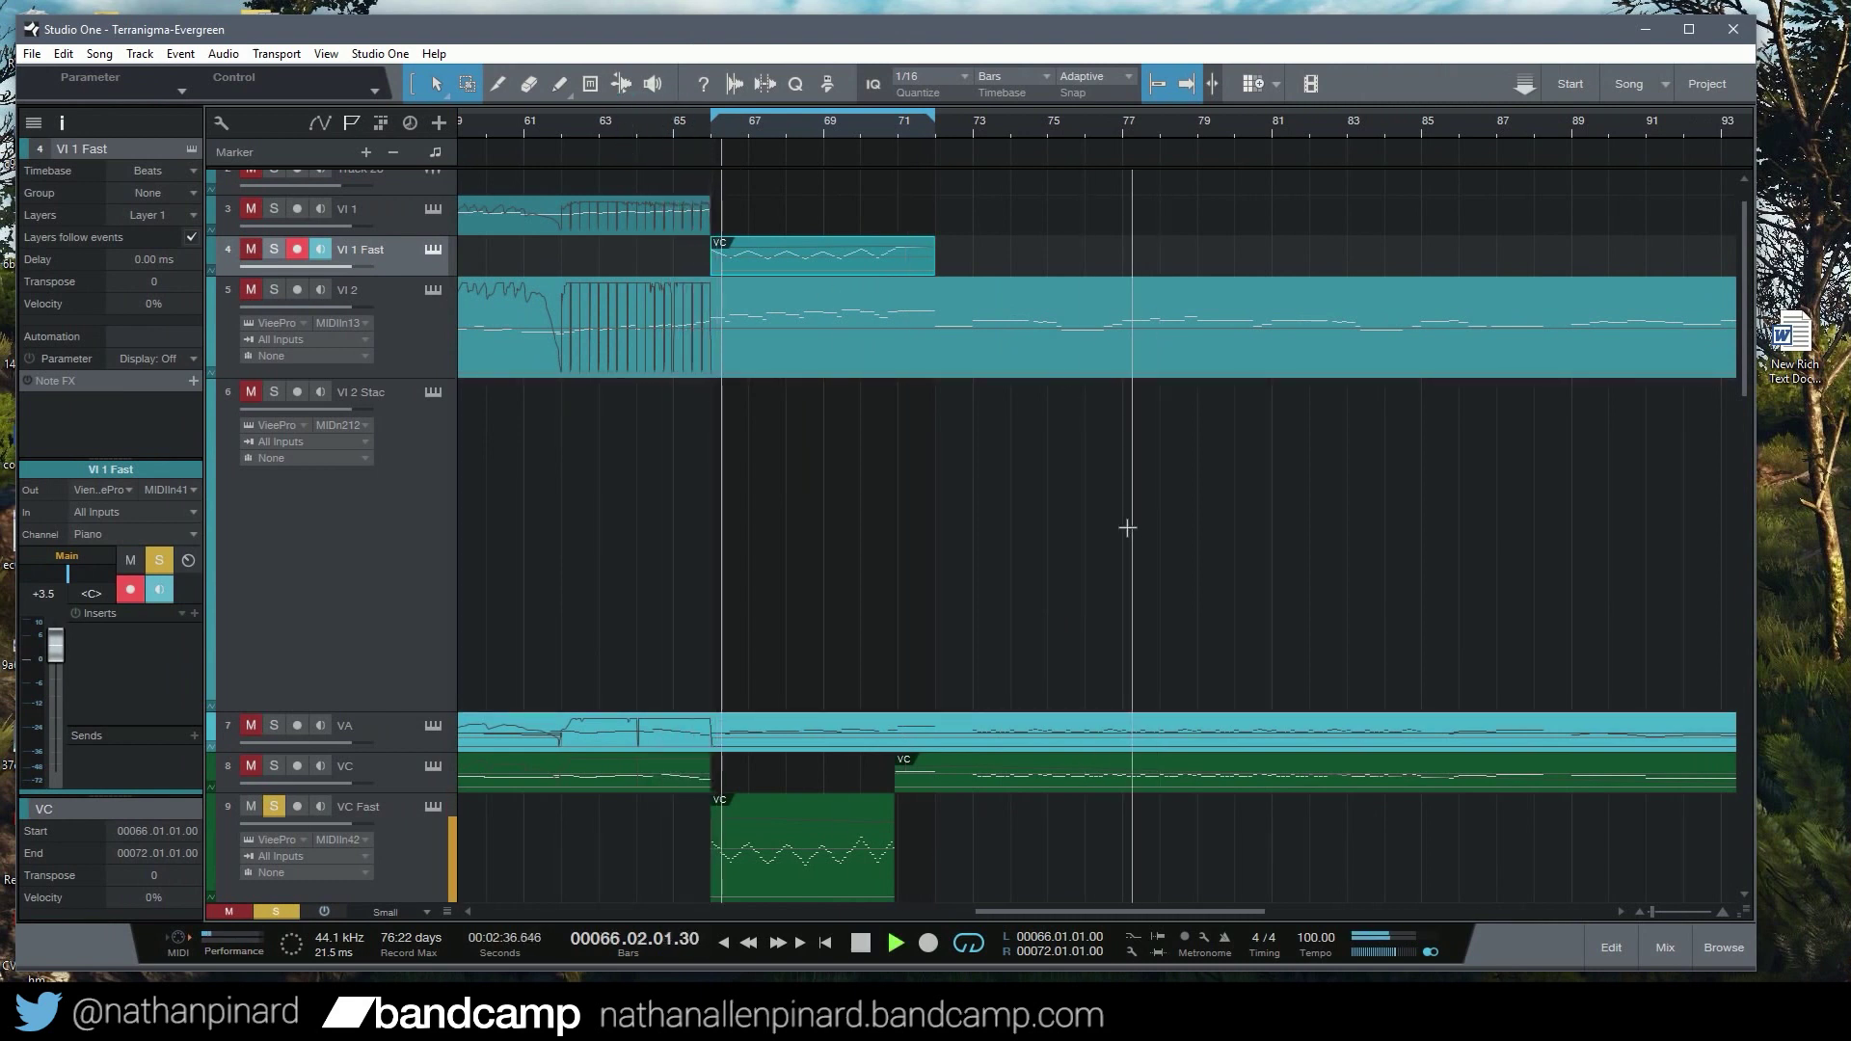
key(space)
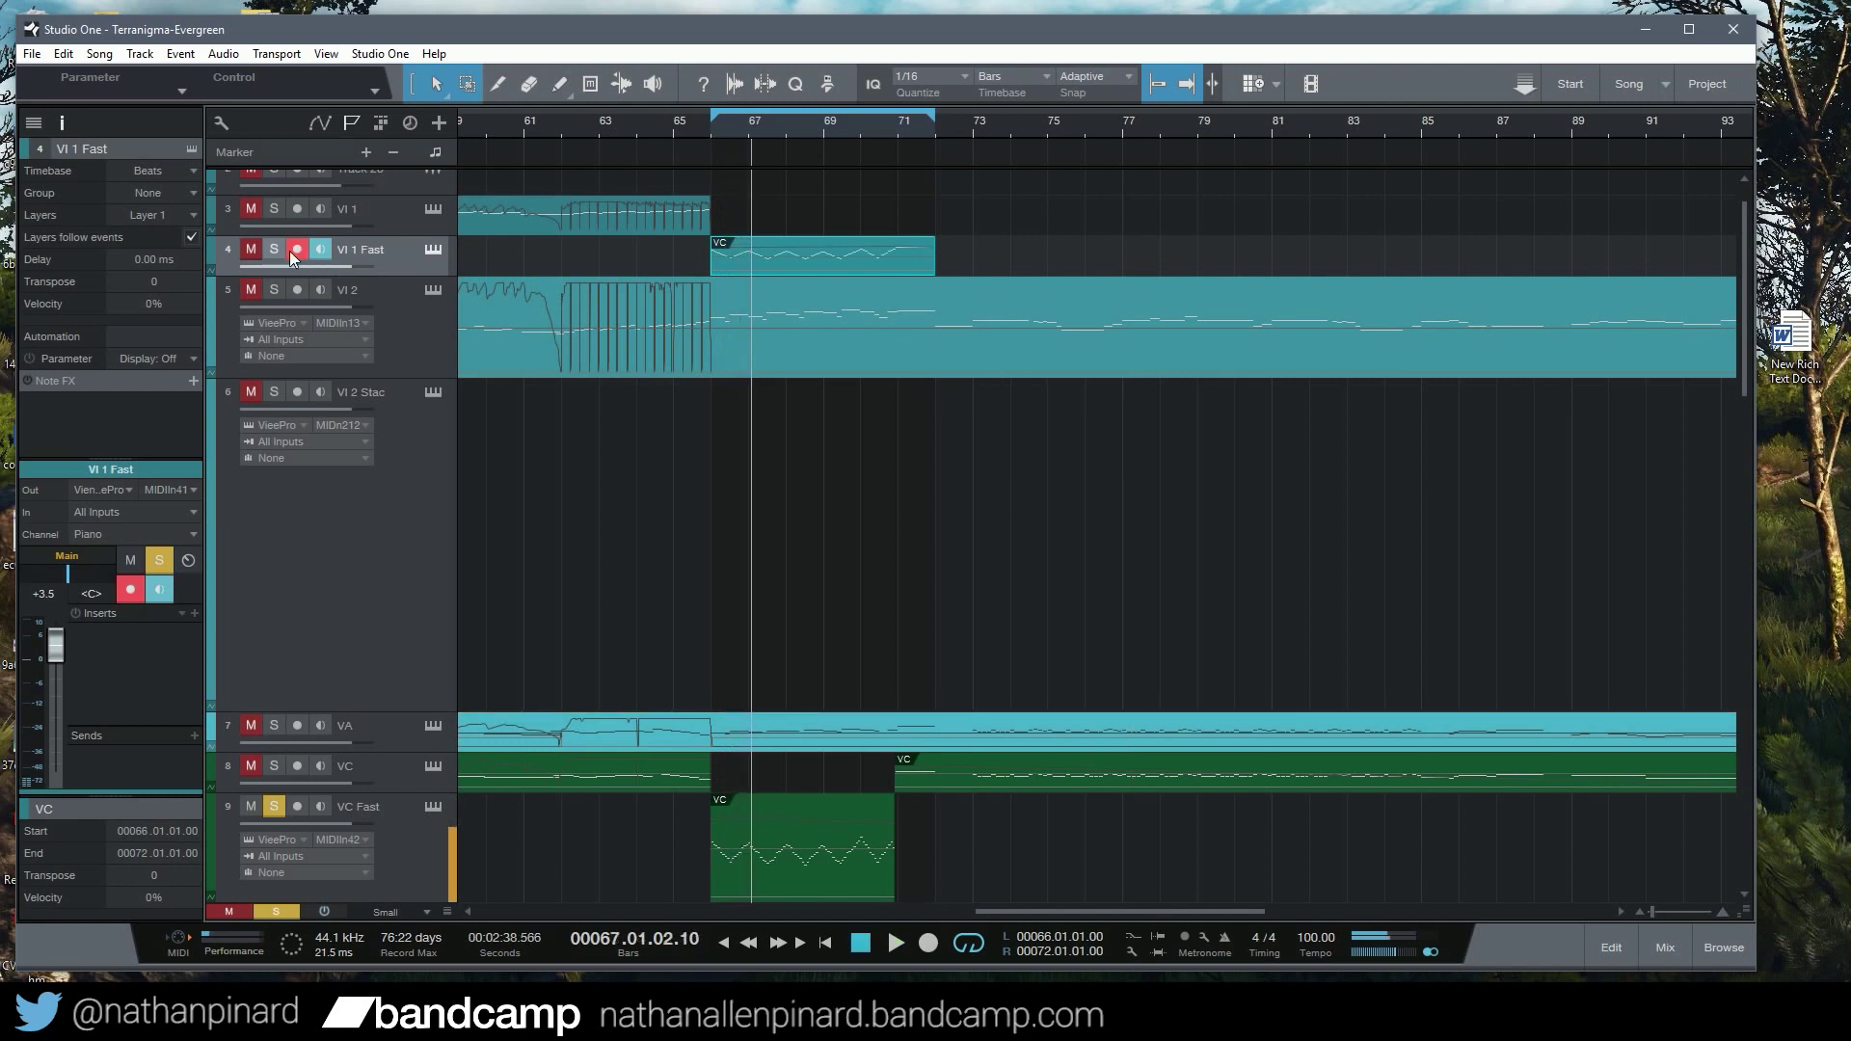
Solo VI 1 Fast again and audition it with VC Fast through bar 71
click(694, 122)
key(space)
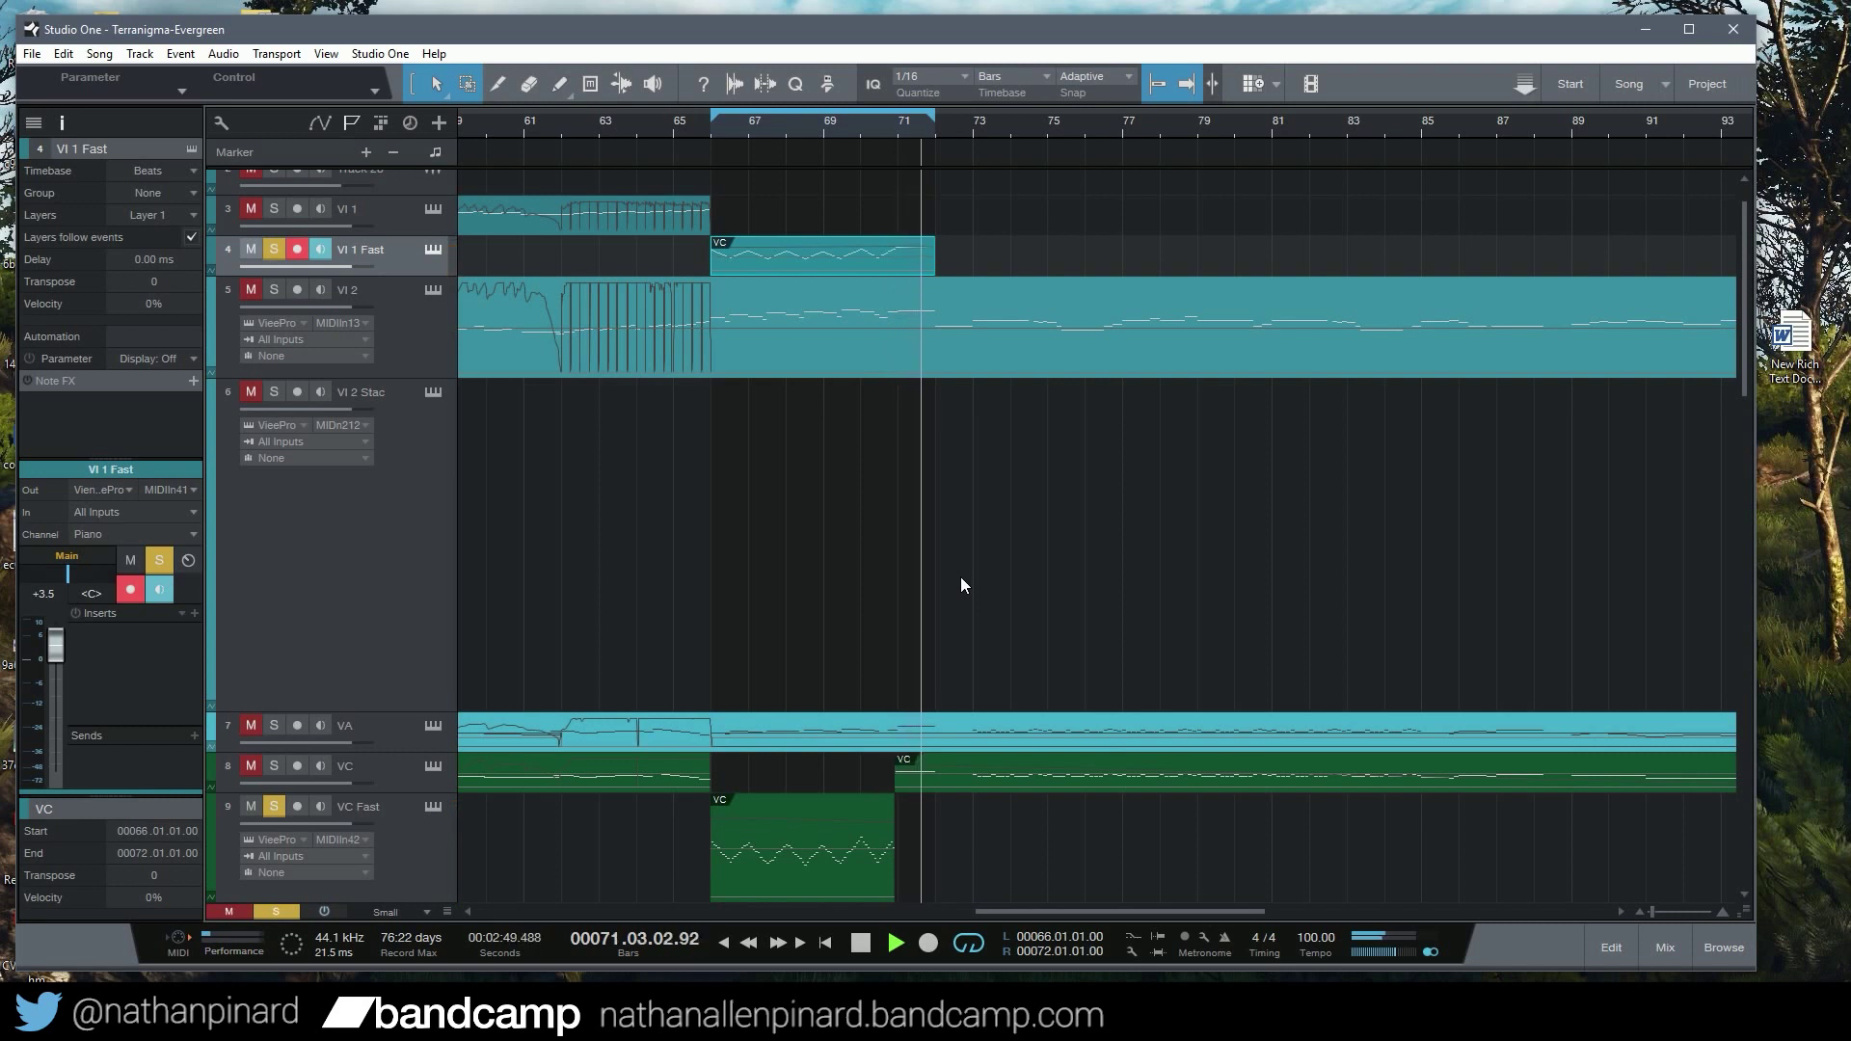
key(space)
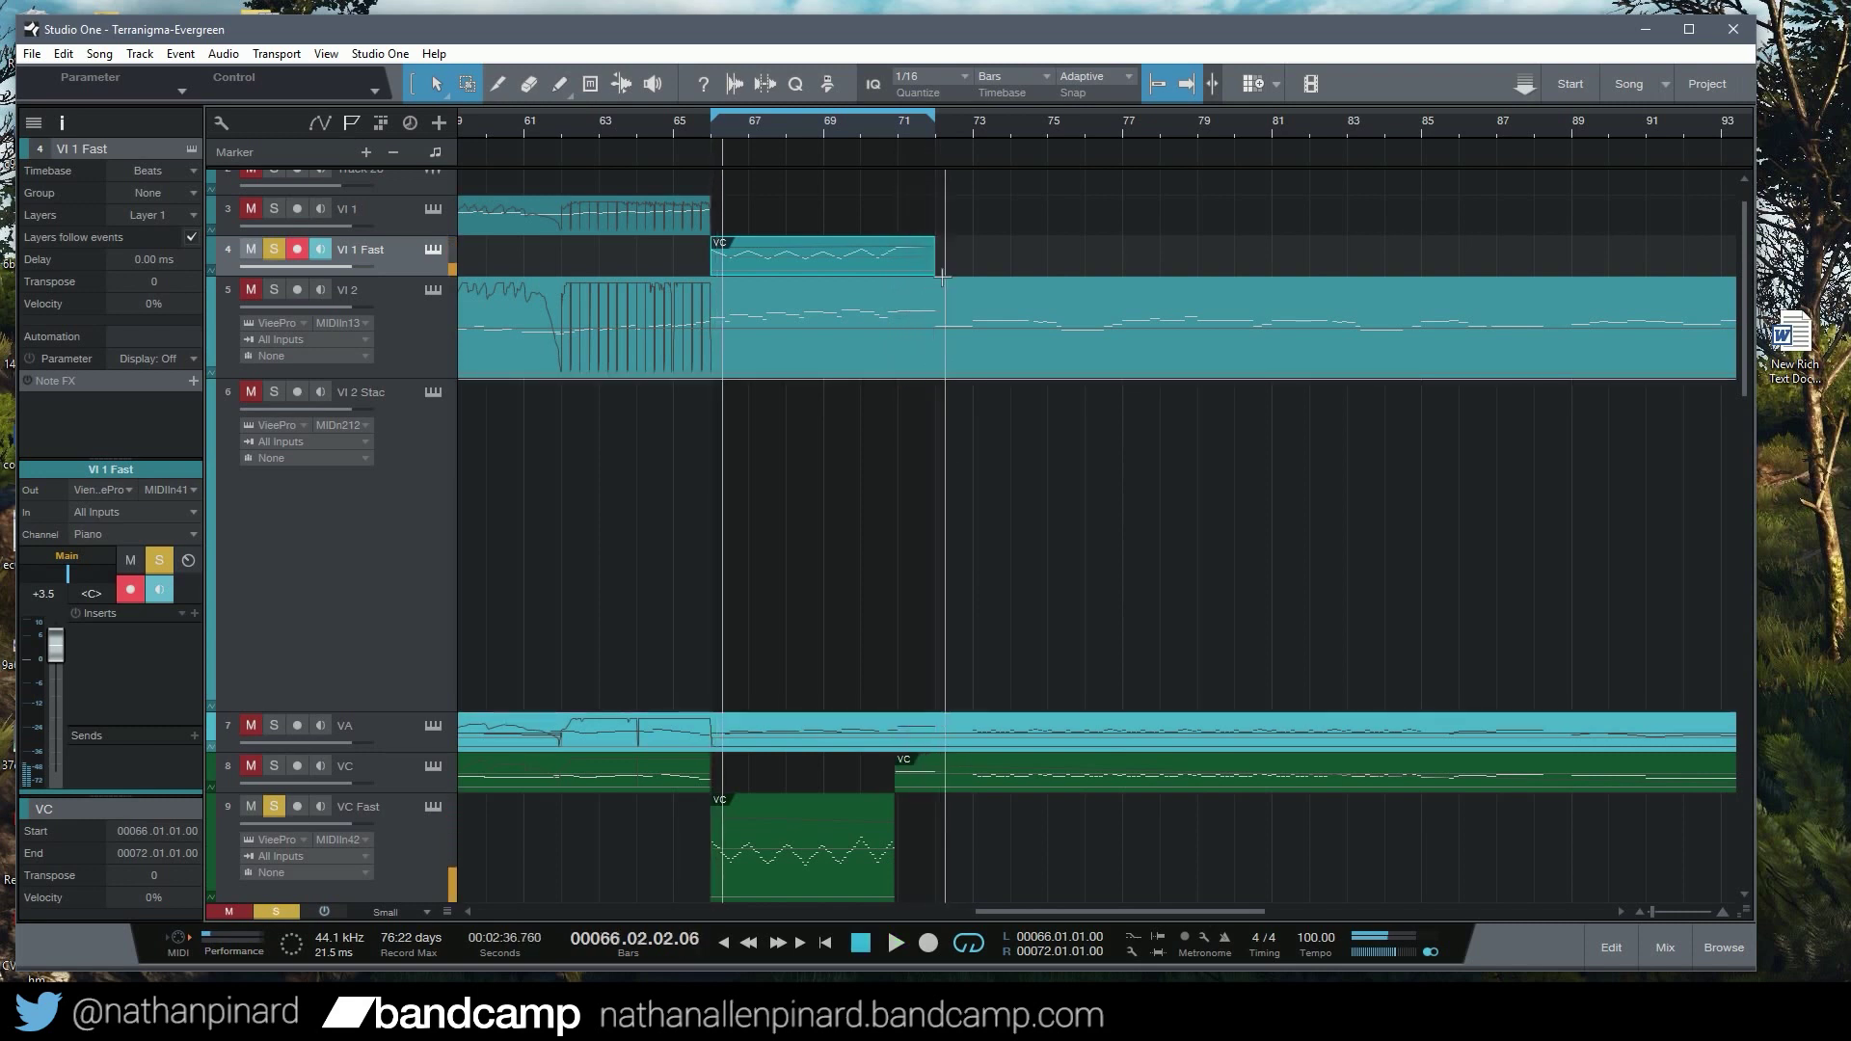
Try splitting the VI 2 event at 71.02.01, and undo the split
click(907, 126)
alt+click(905, 304)
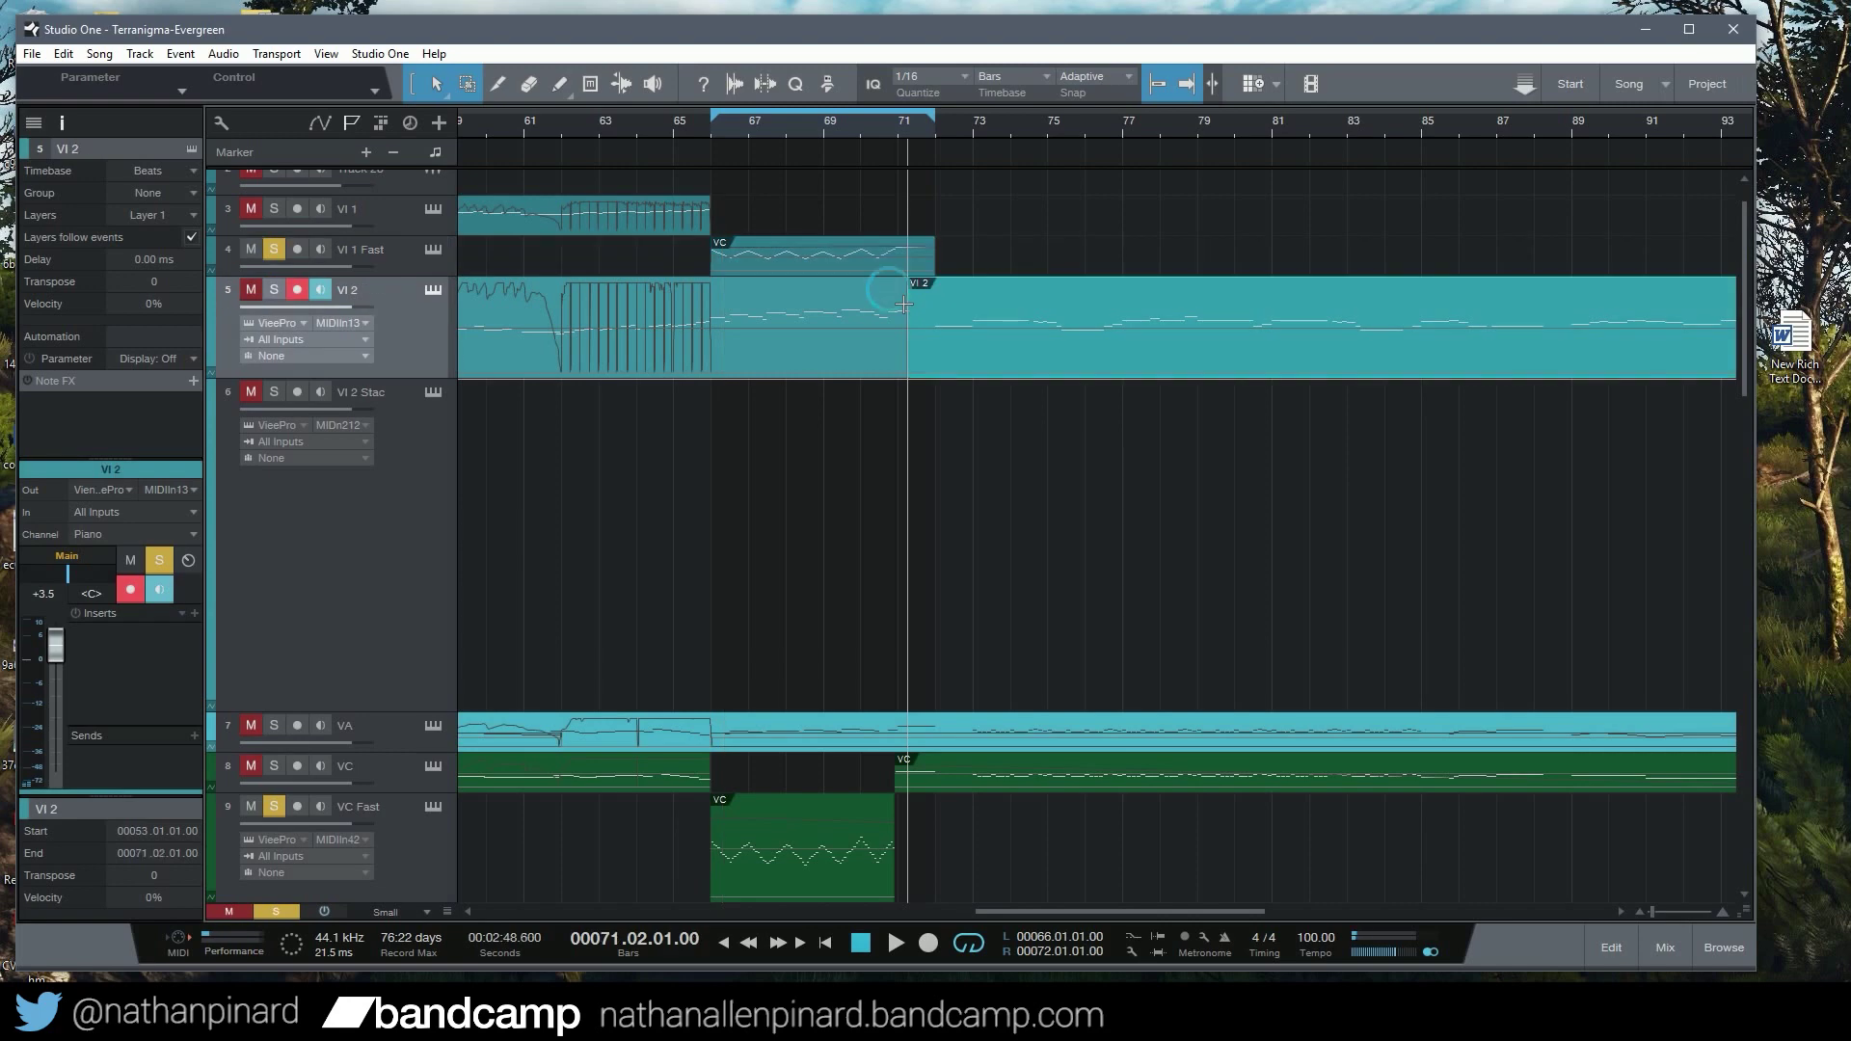
click(67, 53)
click(96, 72)
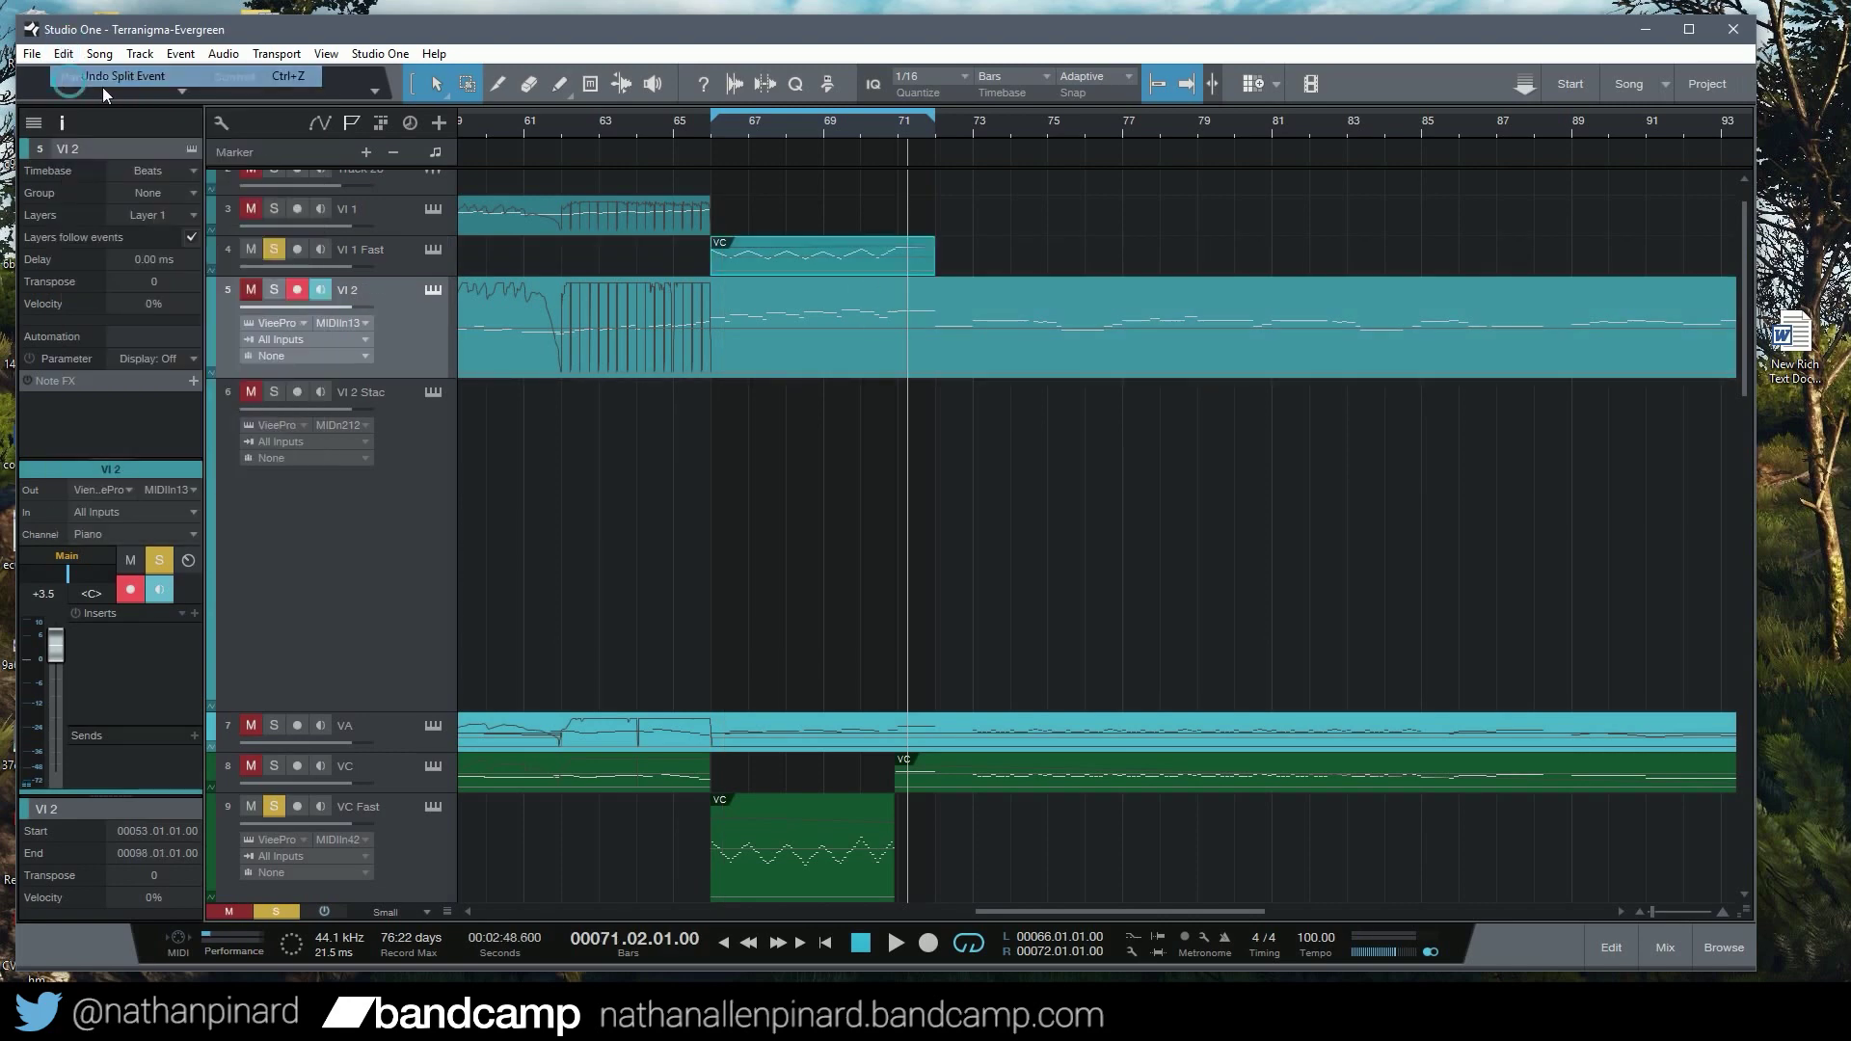
Open the VI 2 event in the note editor, audition its notes from bar 69, and close the editor
double_click(970, 368)
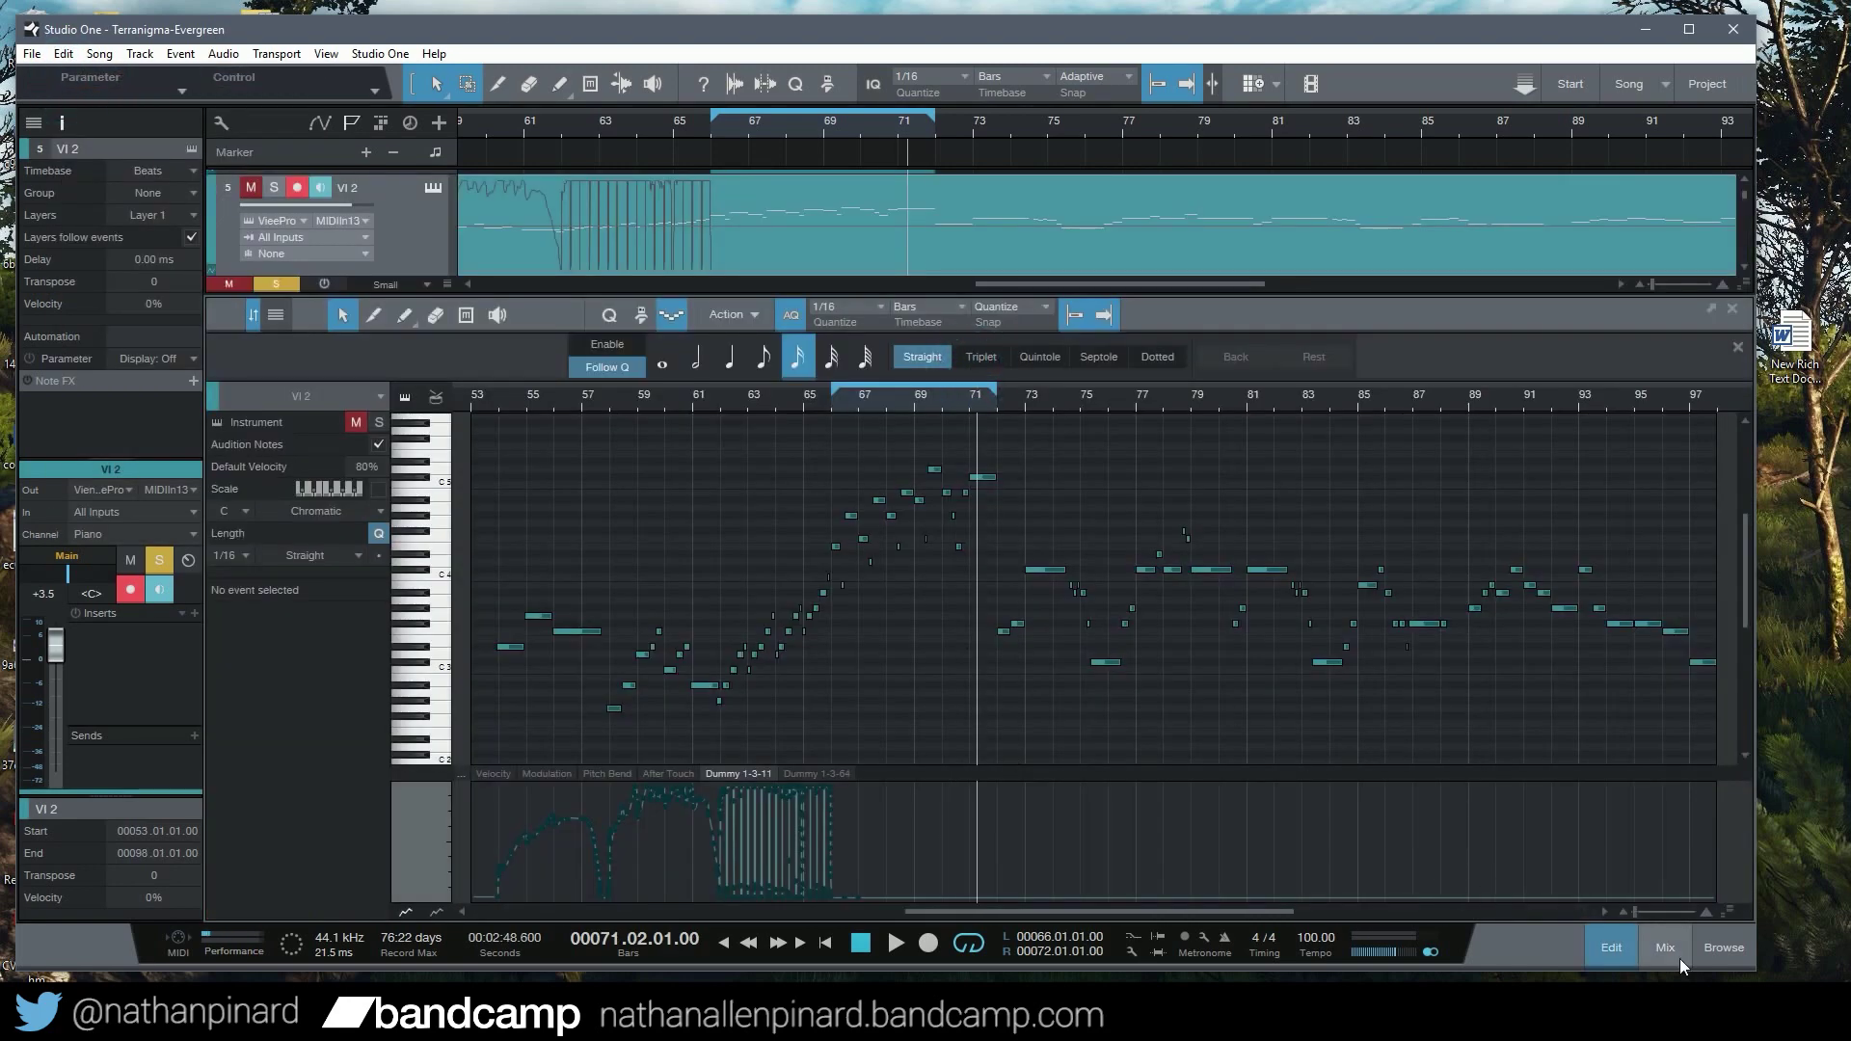
scroll(1659, 907, up, 6)
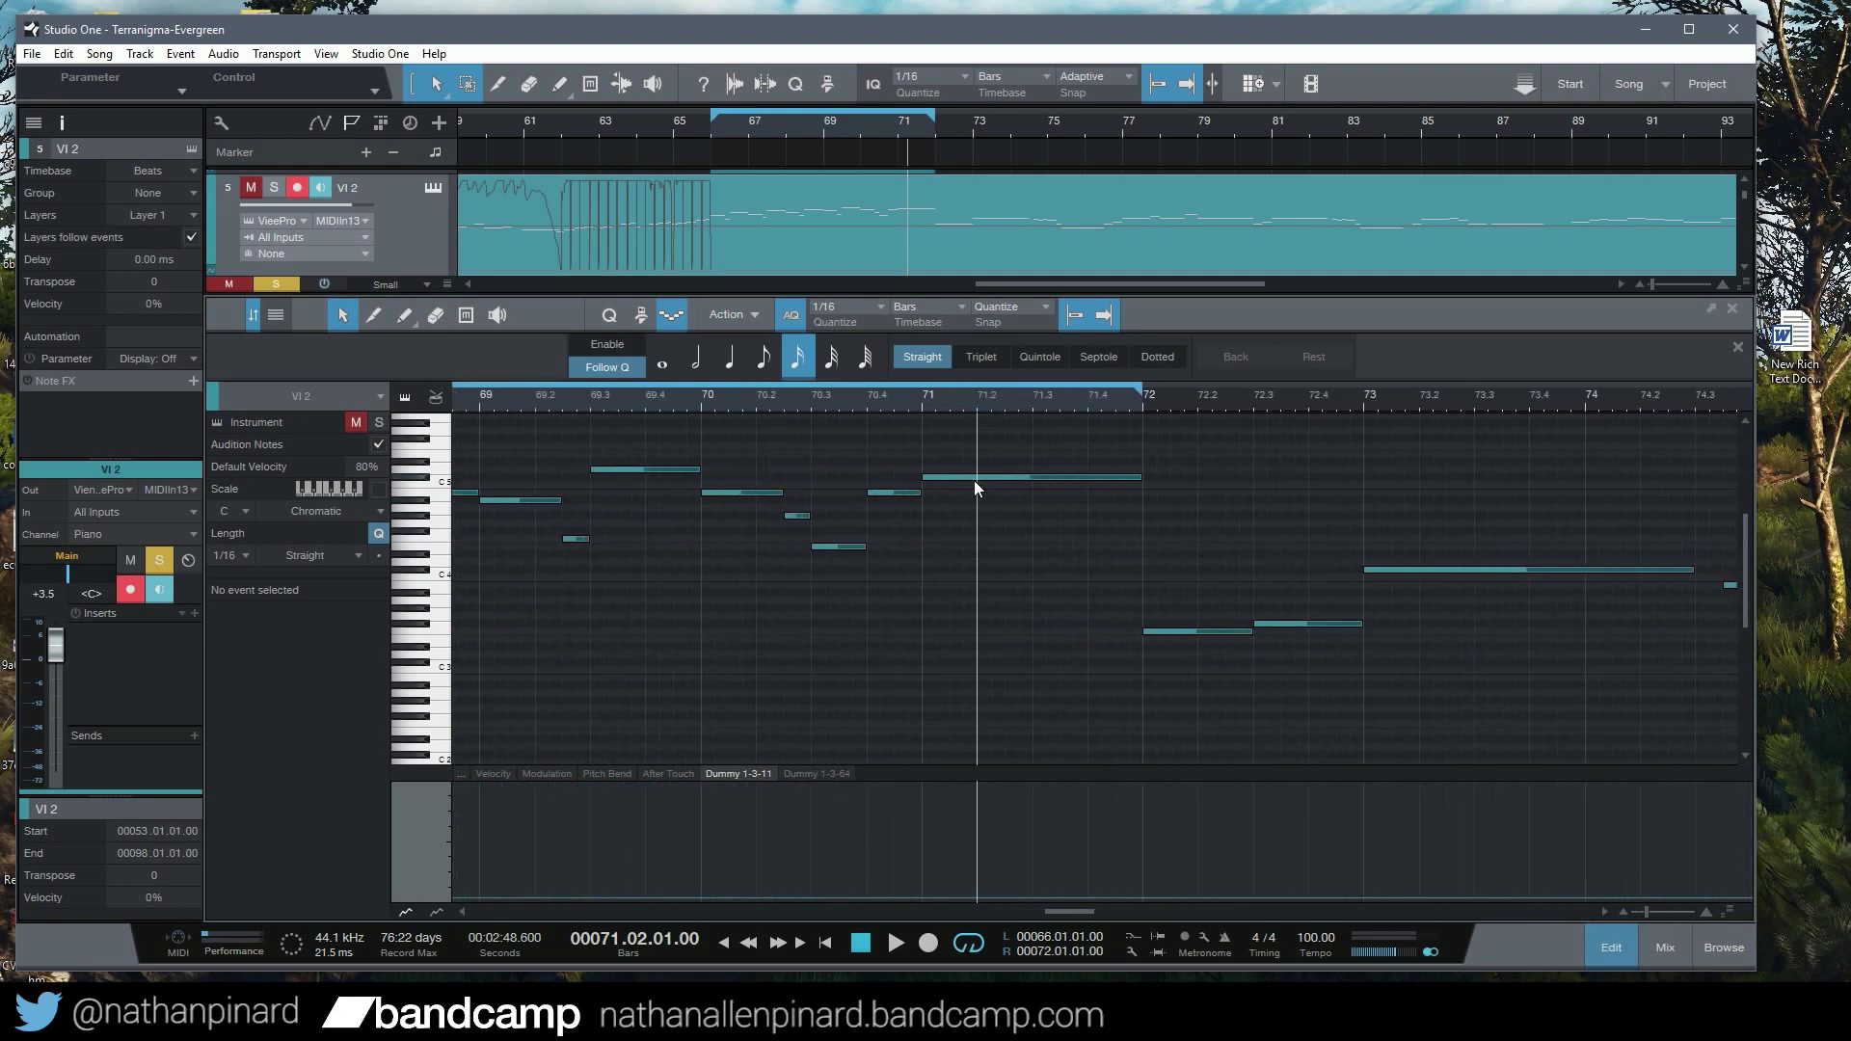
click(597, 395)
key(space)
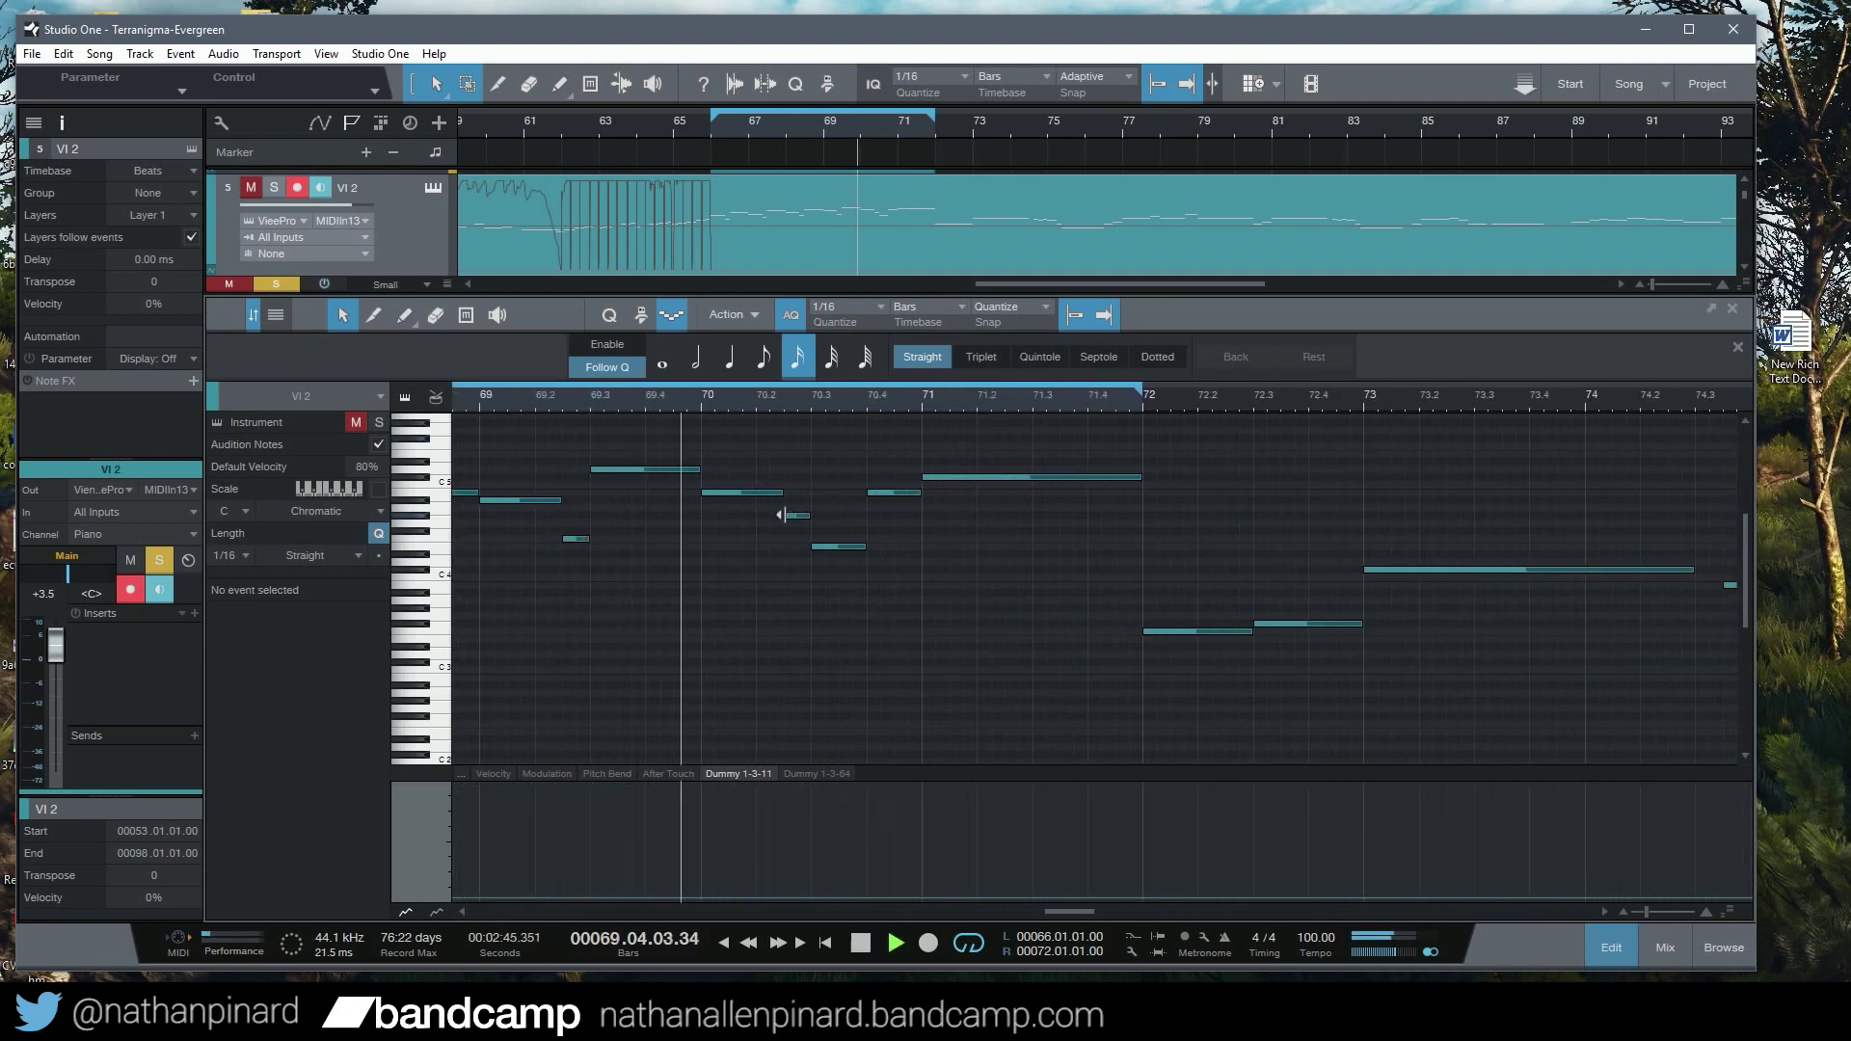
key(space)
scroll(909, 223, down, 1)
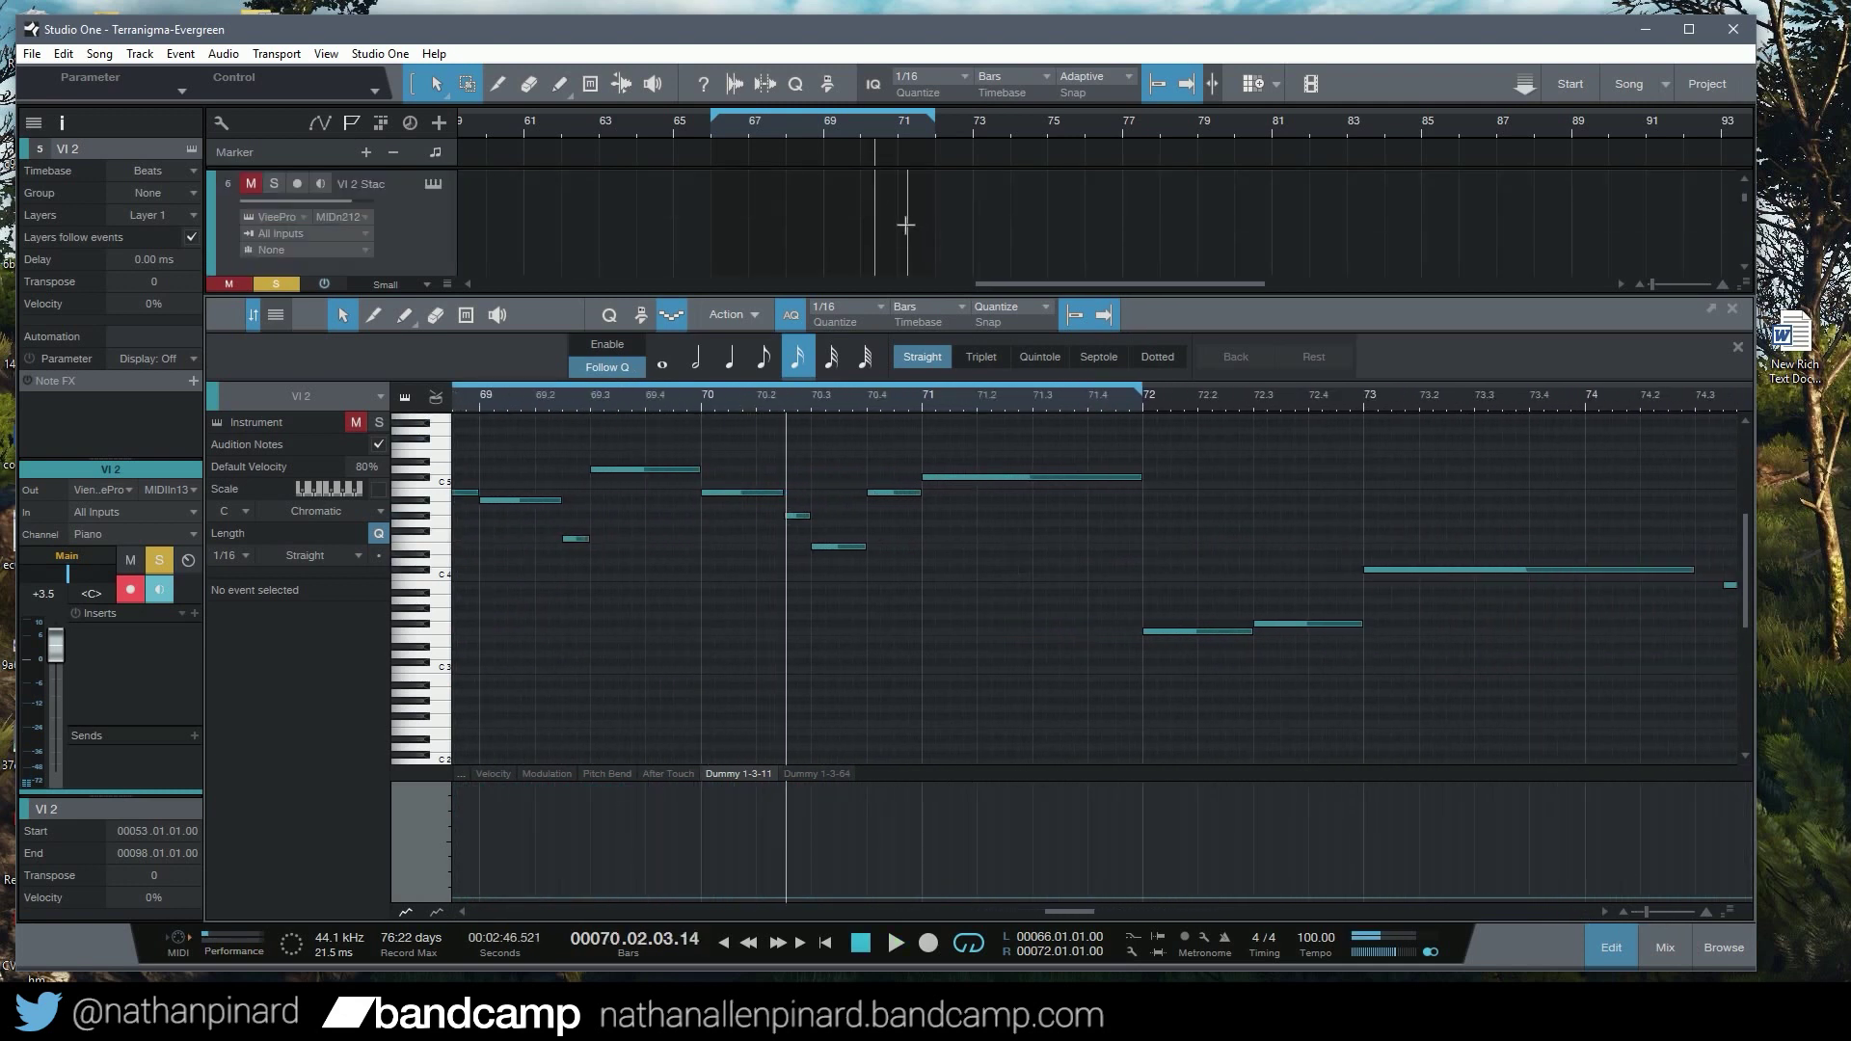
scroll(907, 225, up, 1)
click(1633, 947)
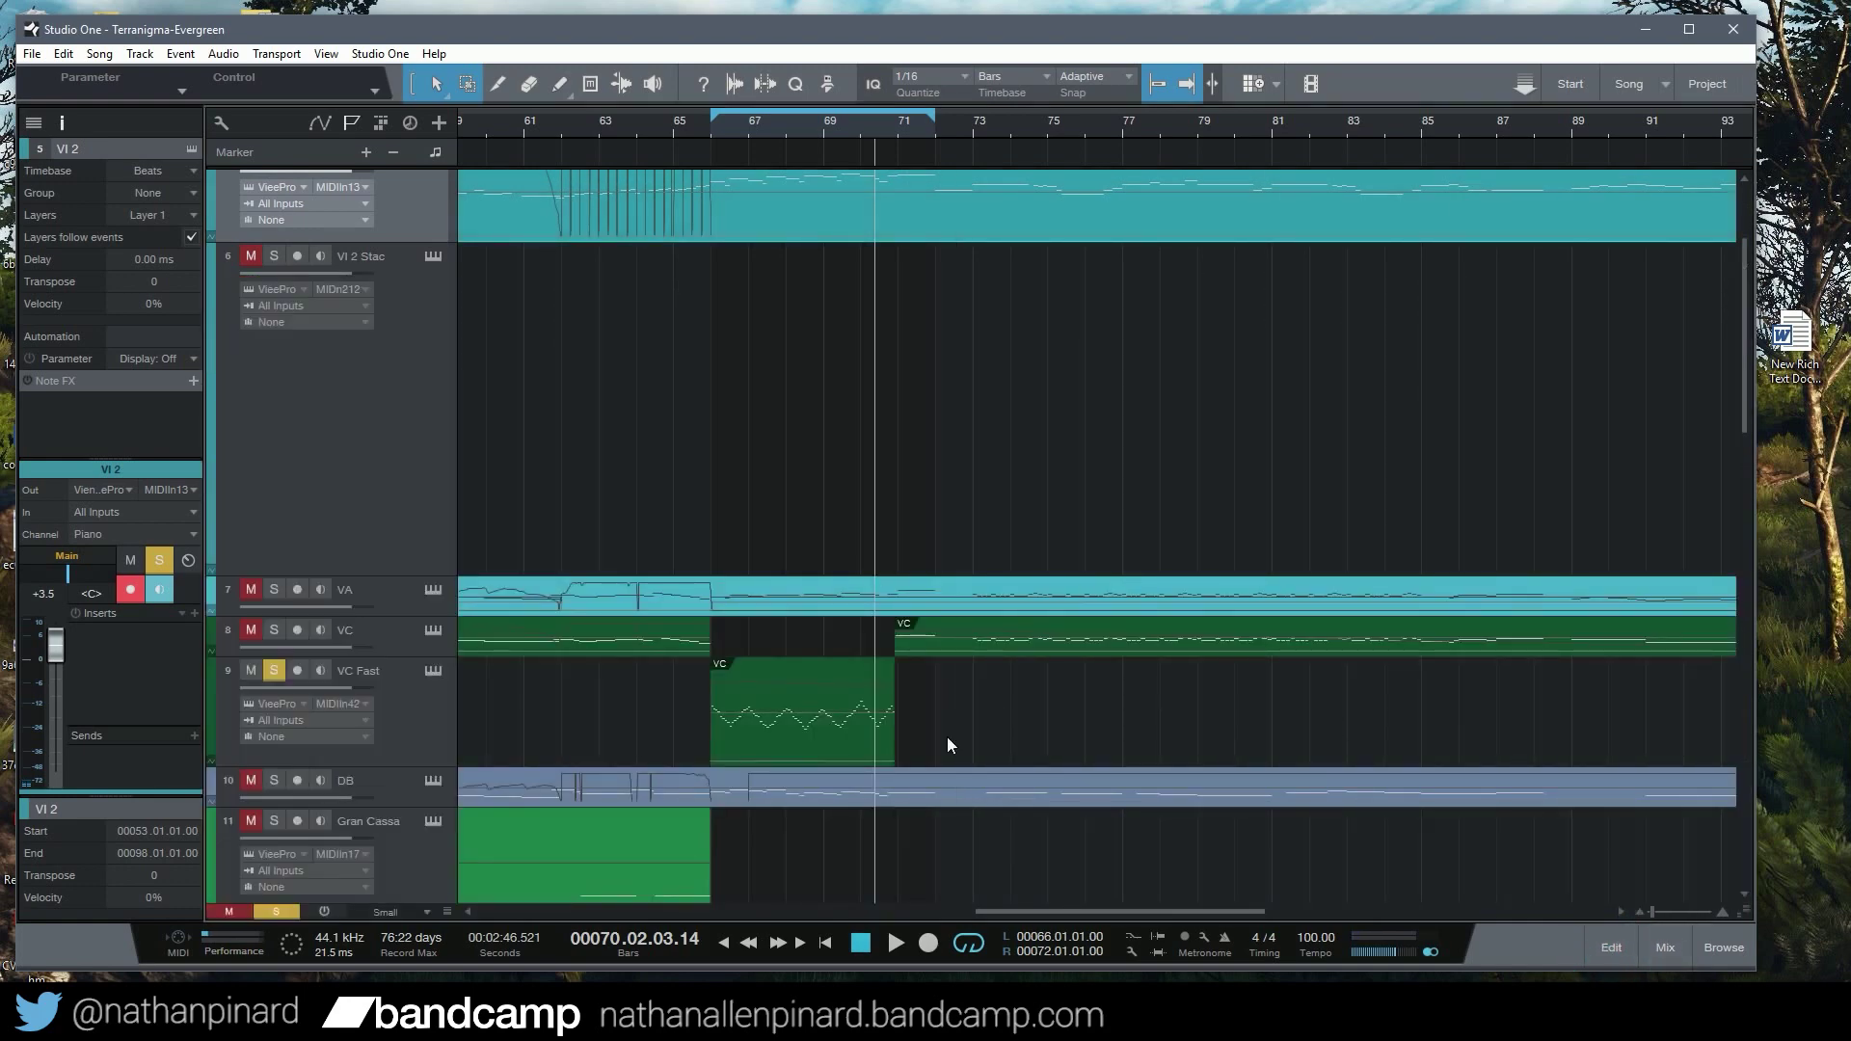
Open the VC Fast event in the note editor and extend the event's end to 71.03.01
double_click(875, 727)
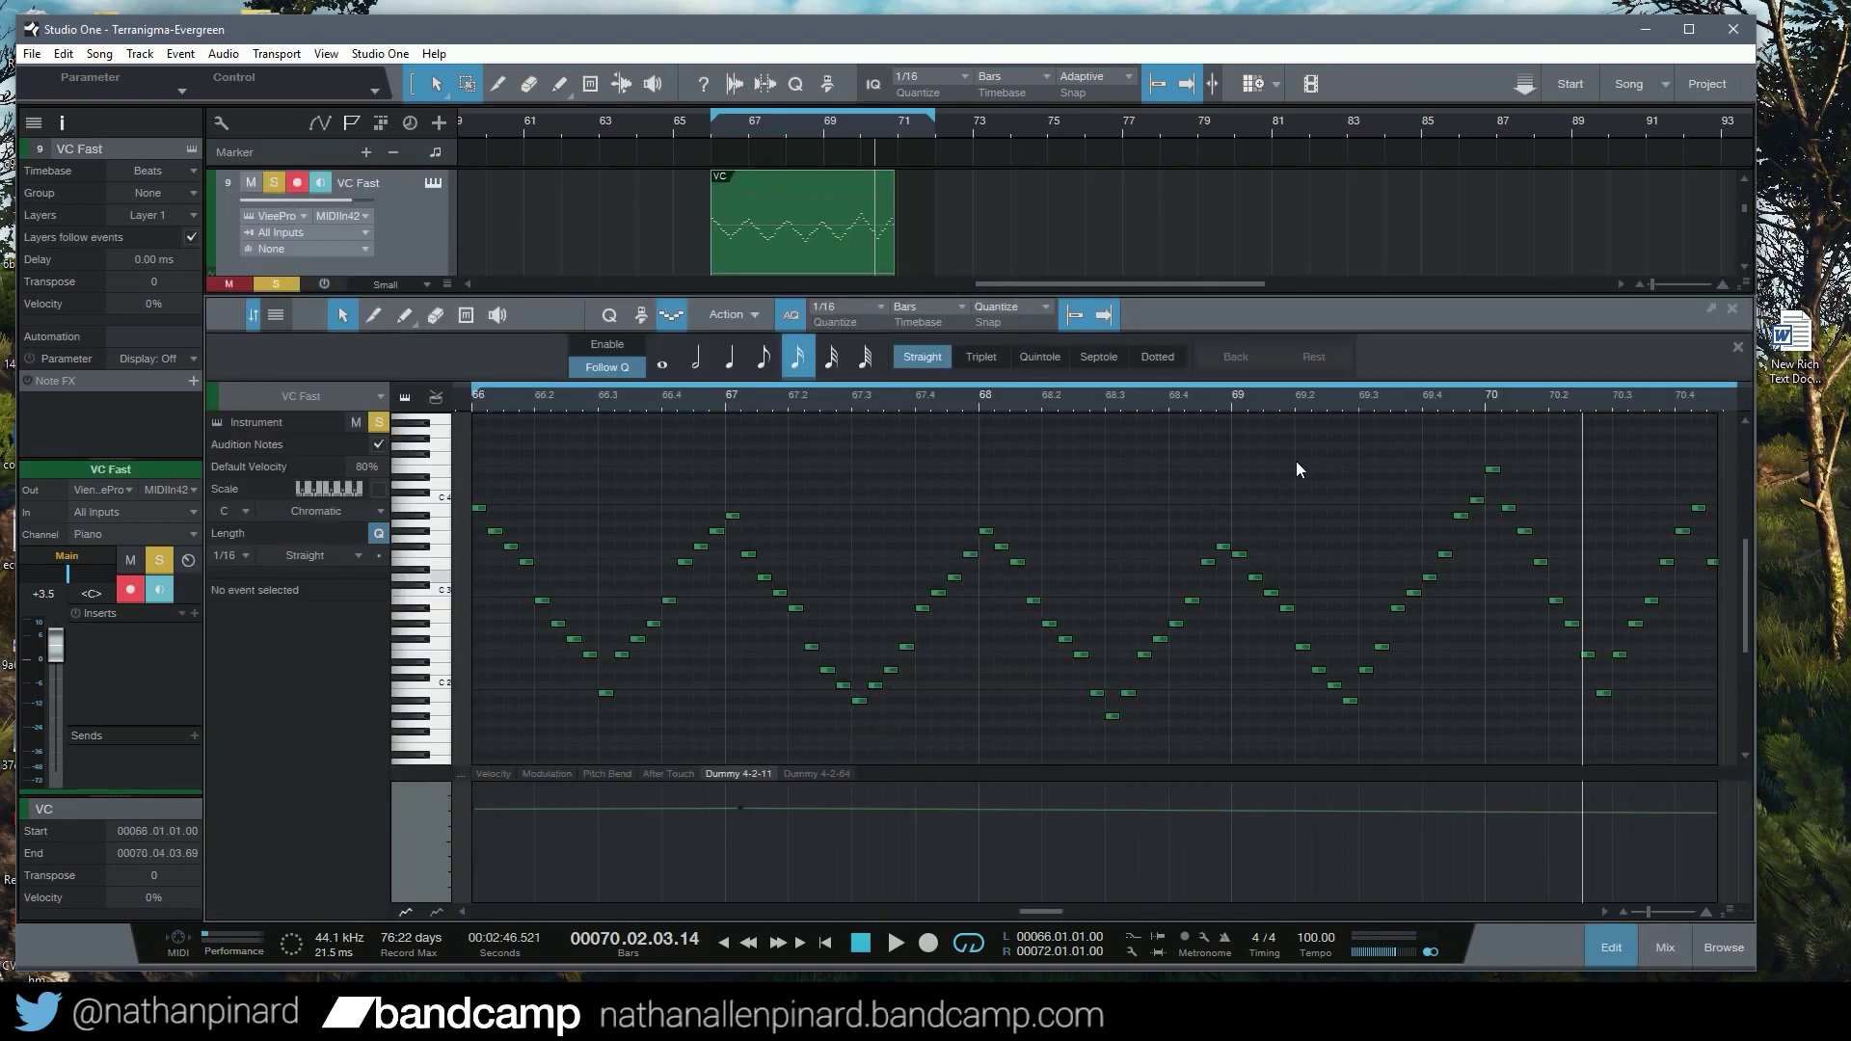
drag(1037, 916, 1066, 920)
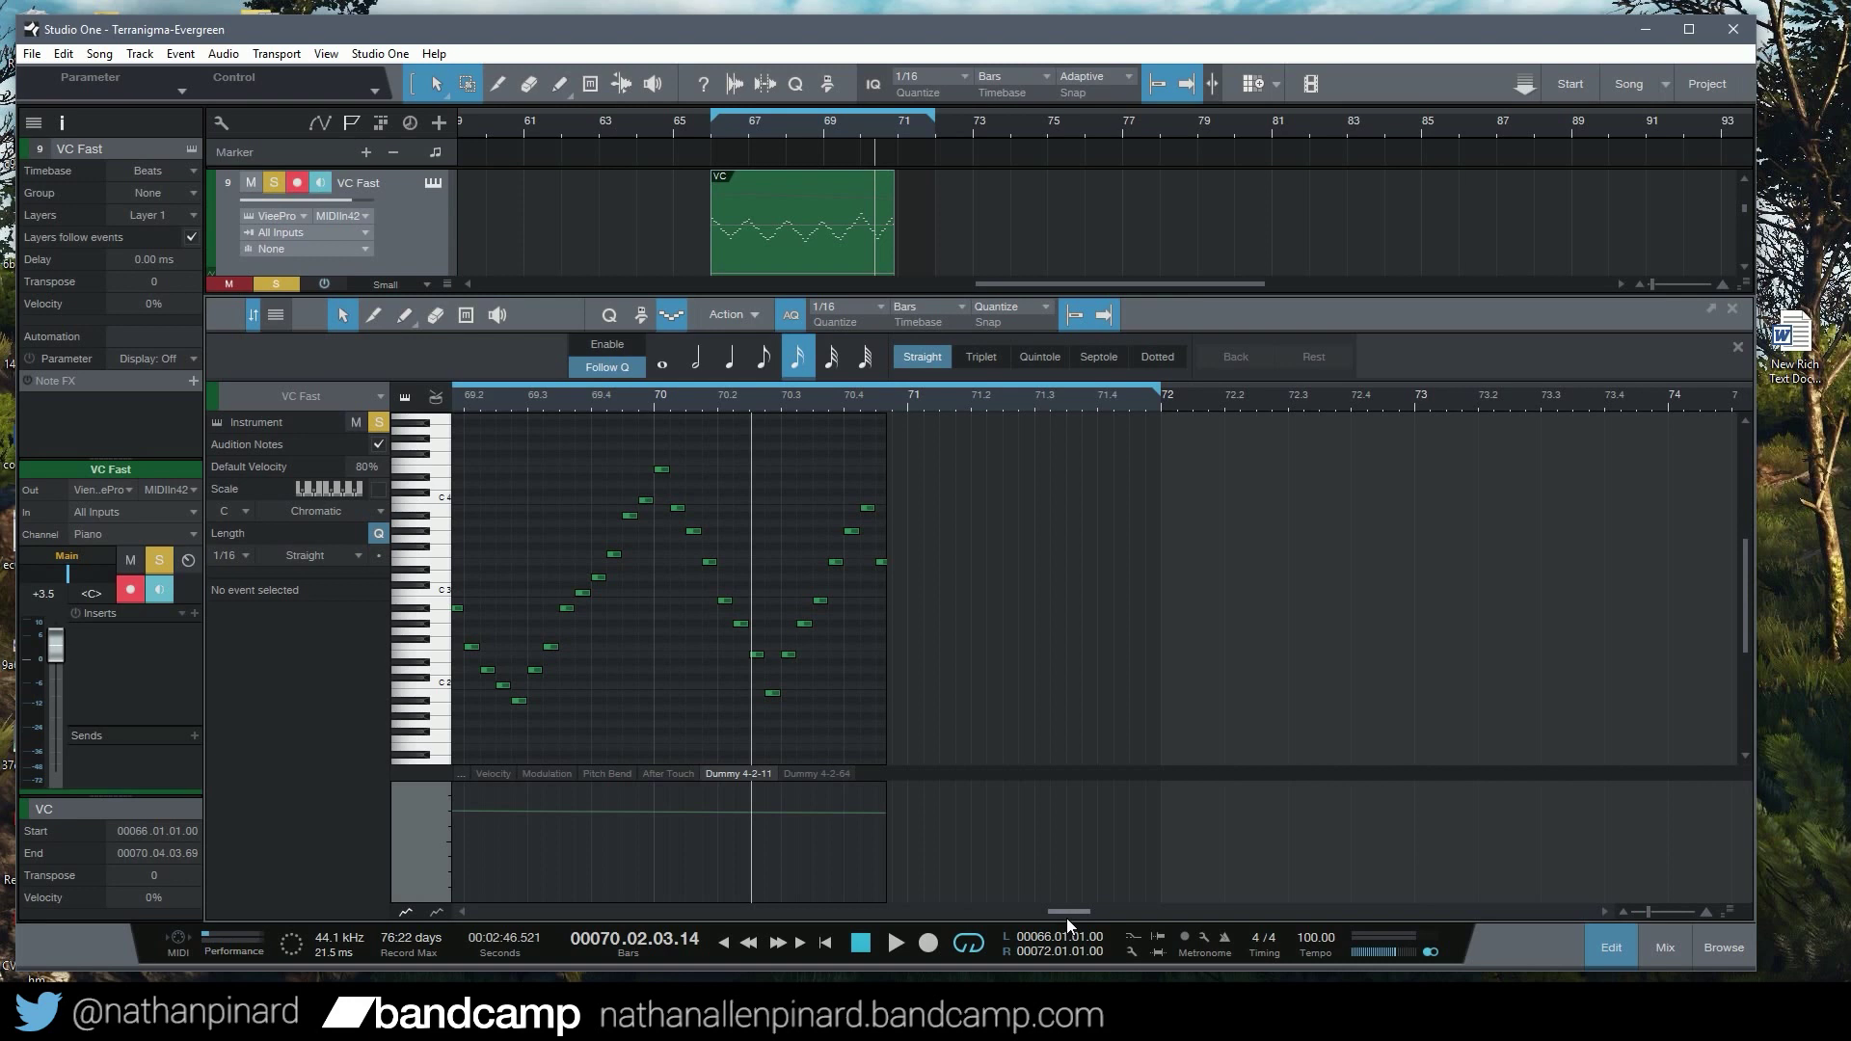
drag(894, 247, 924, 246)
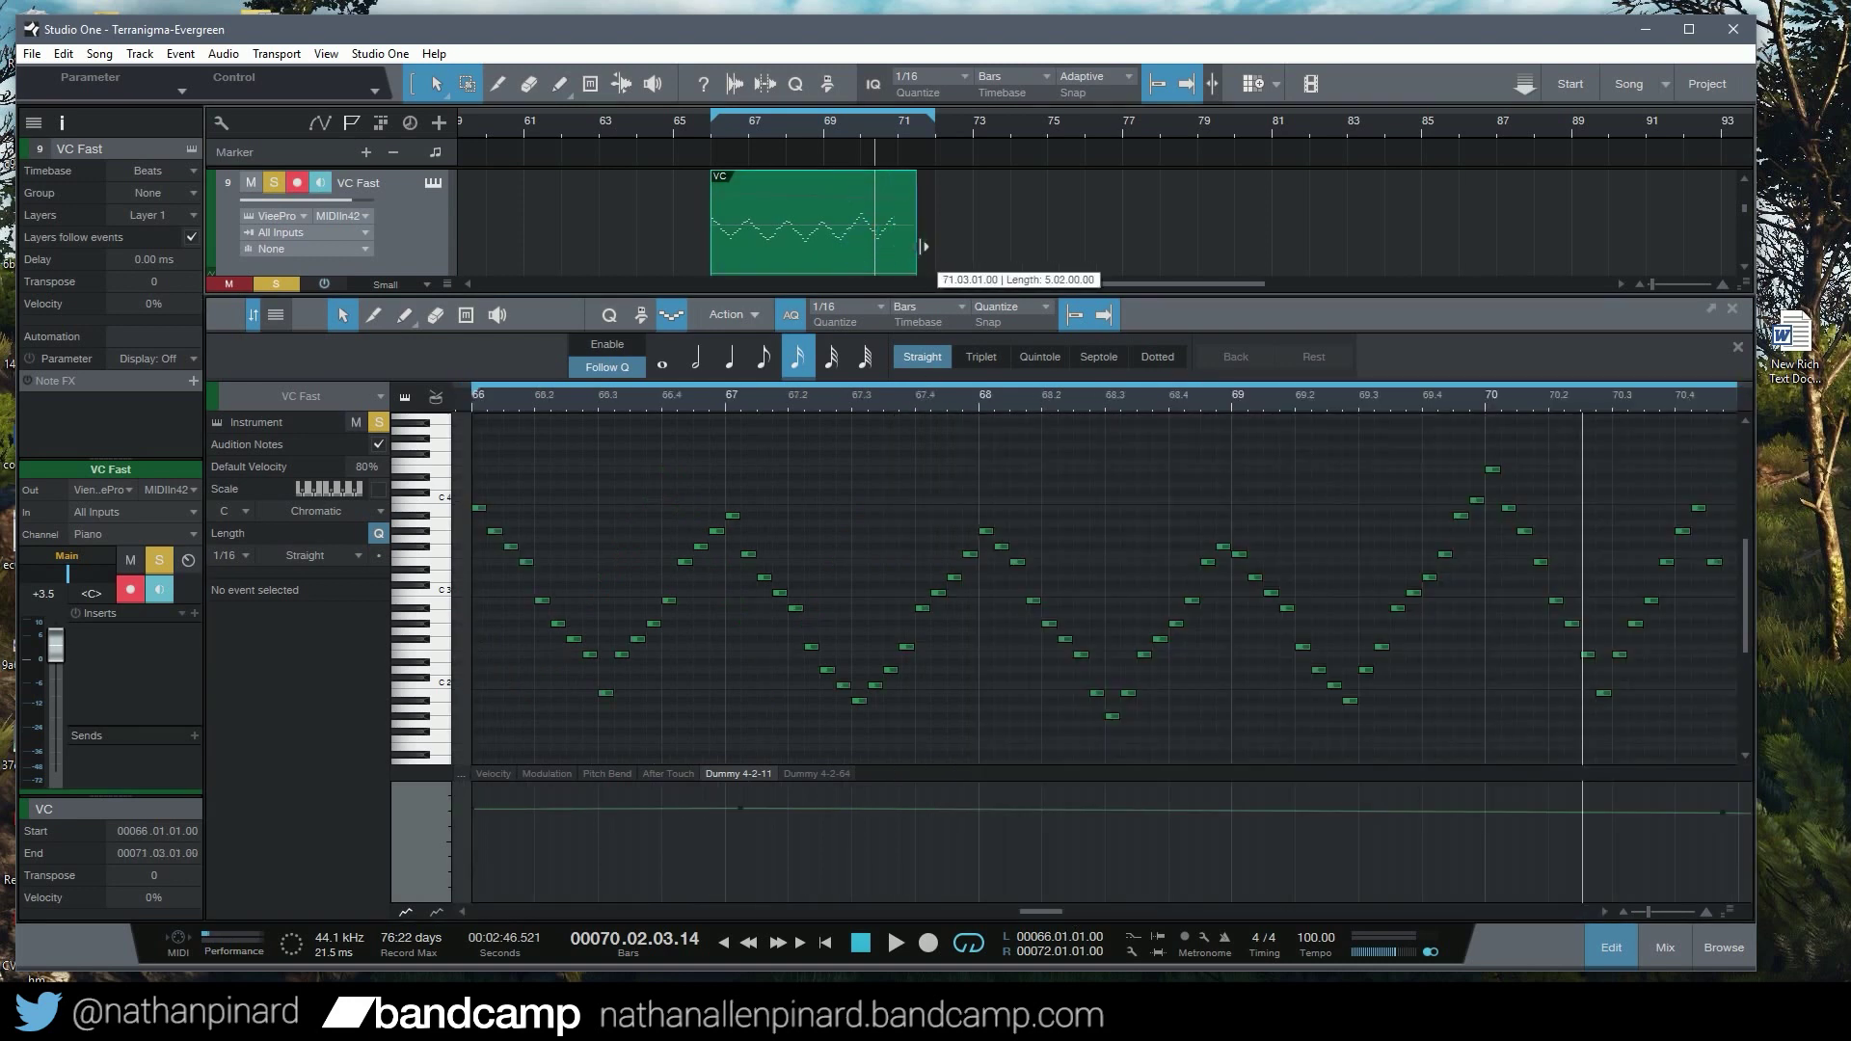
drag(1051, 912, 1082, 916)
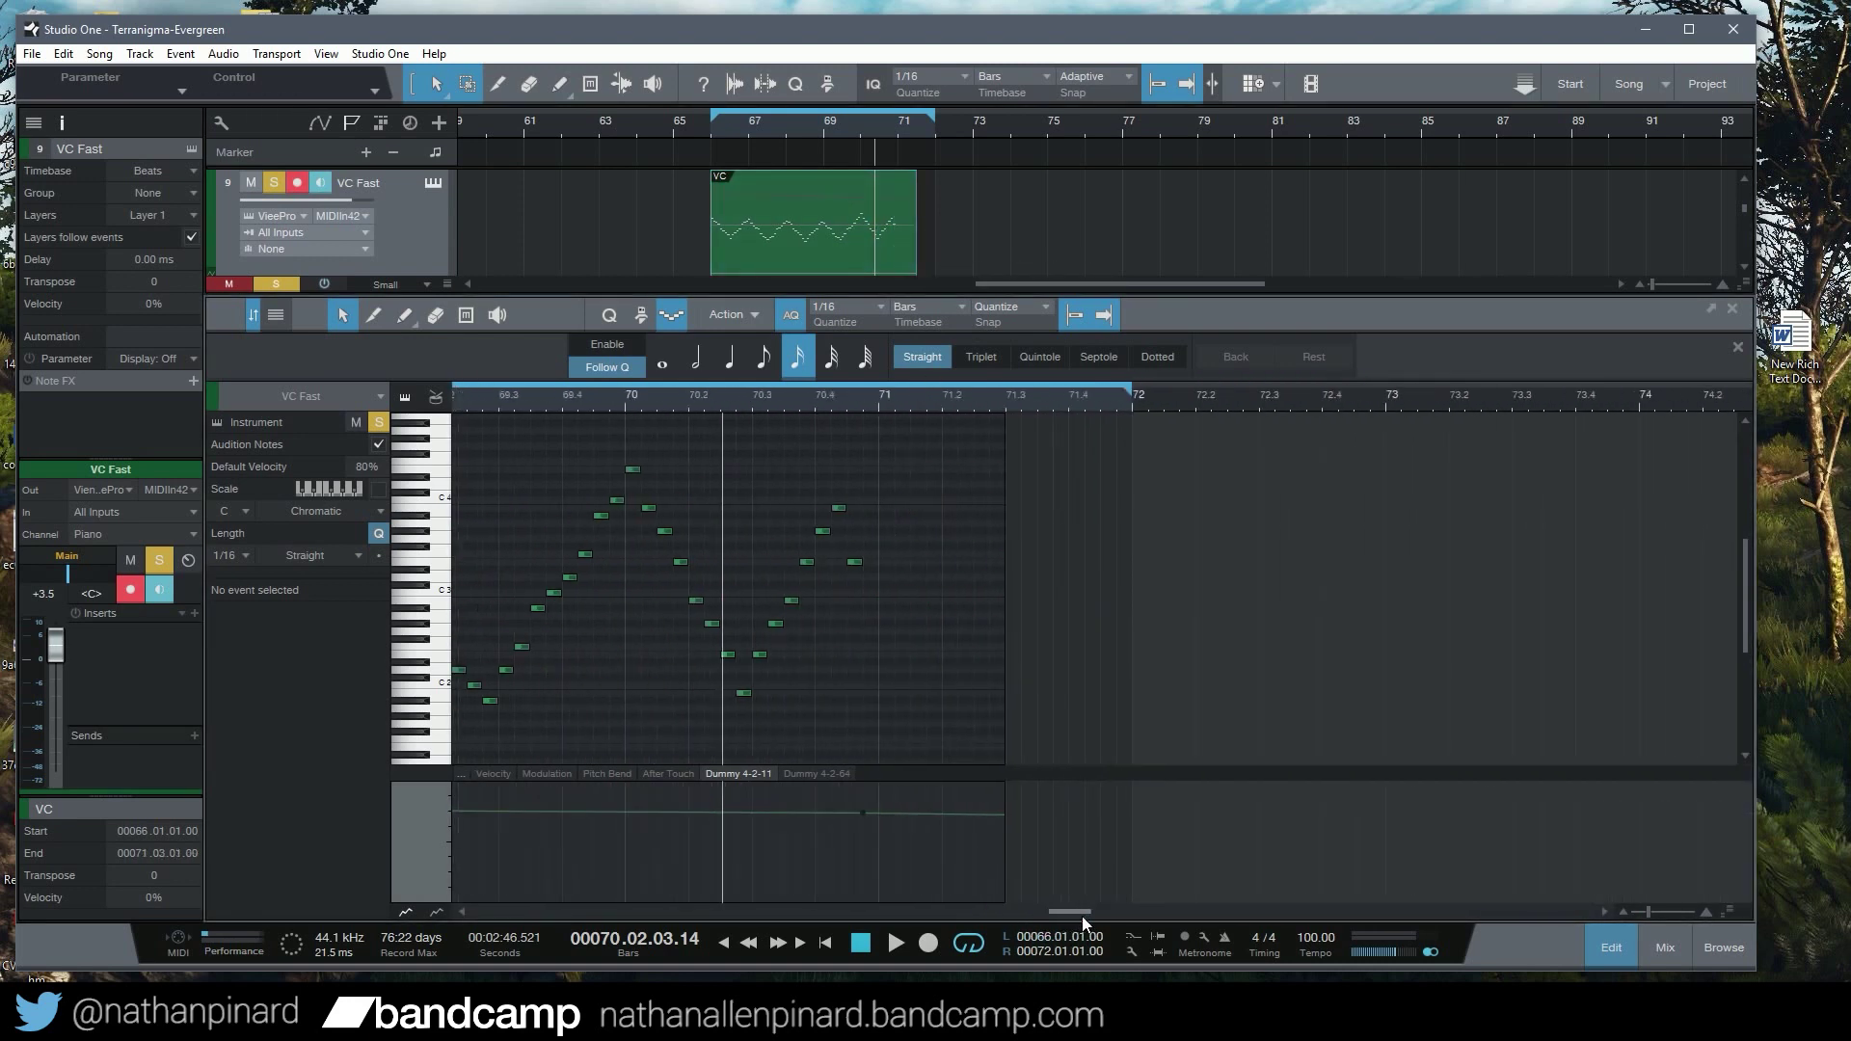
Audition the VC Fast ending from bar 70, then add a G#3 sixteenth at 70.04.04 and a one-bar G#3 at 71.01.01
click(783, 401)
key(space)
key(space)
click(855, 563)
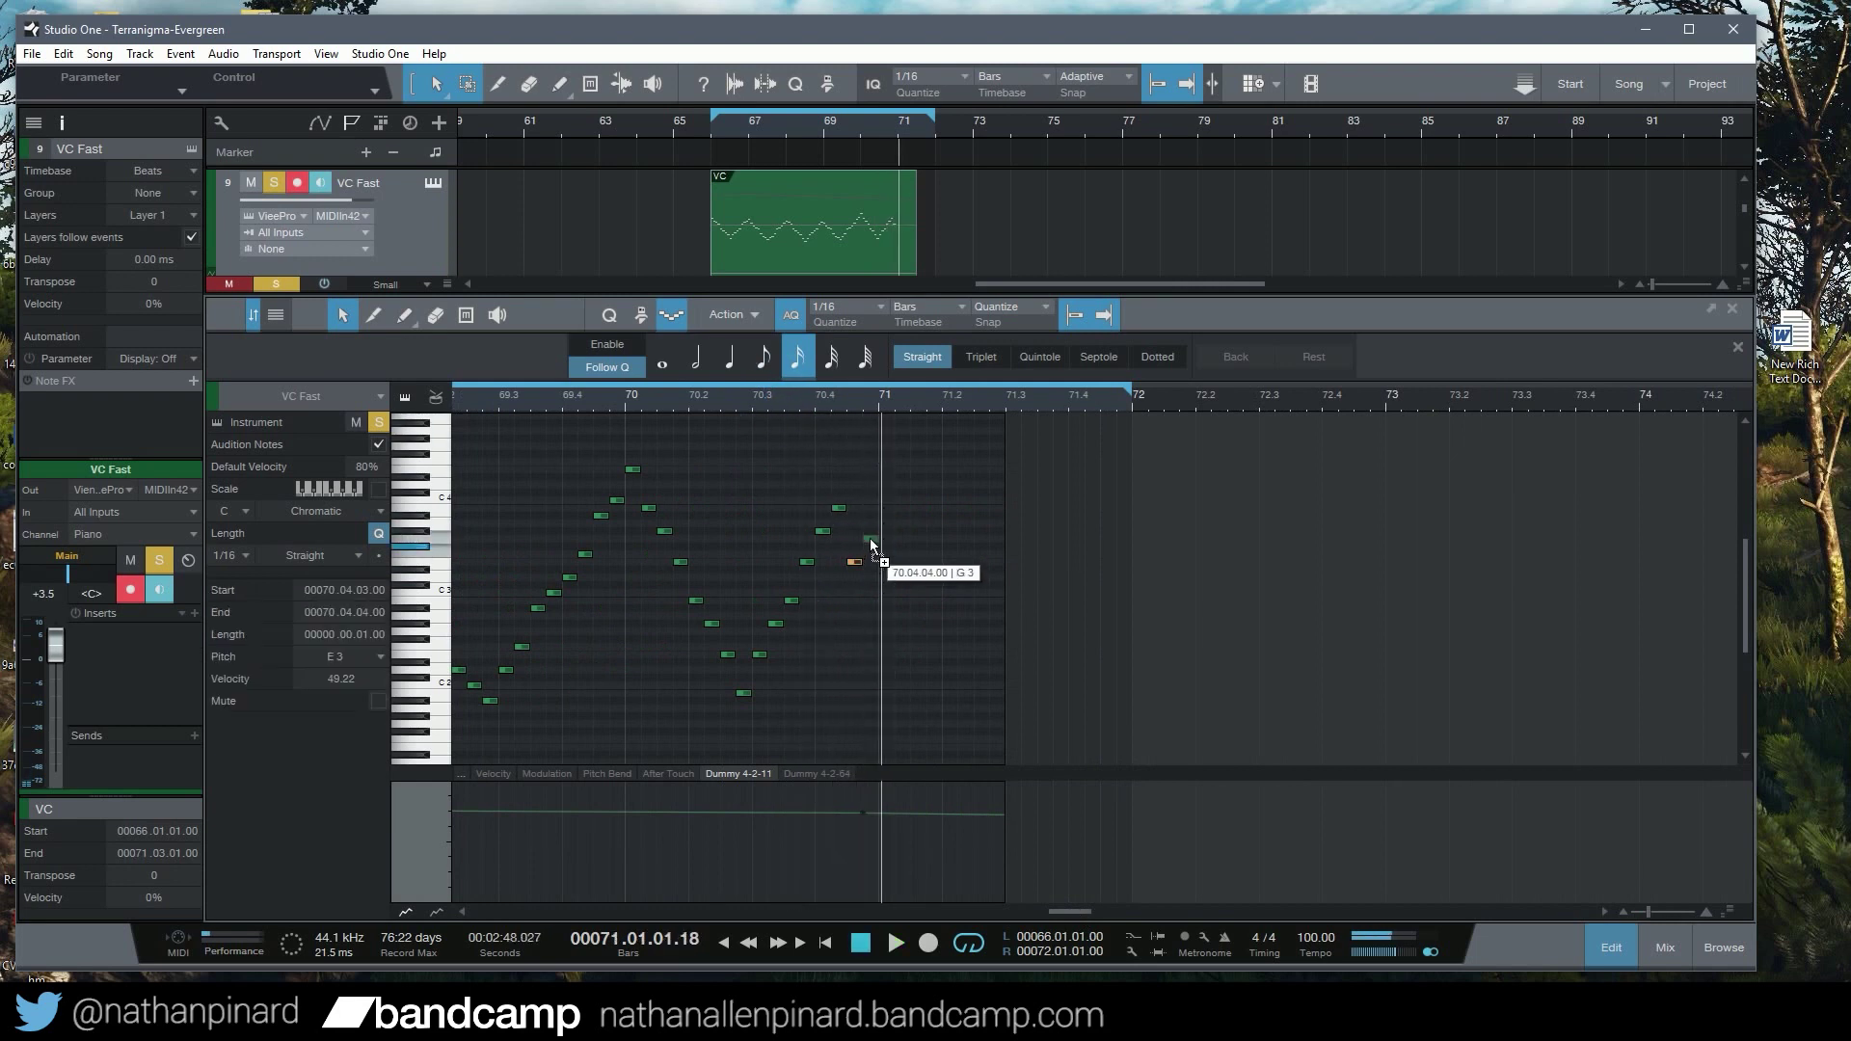
drag(871, 527, 1134, 540)
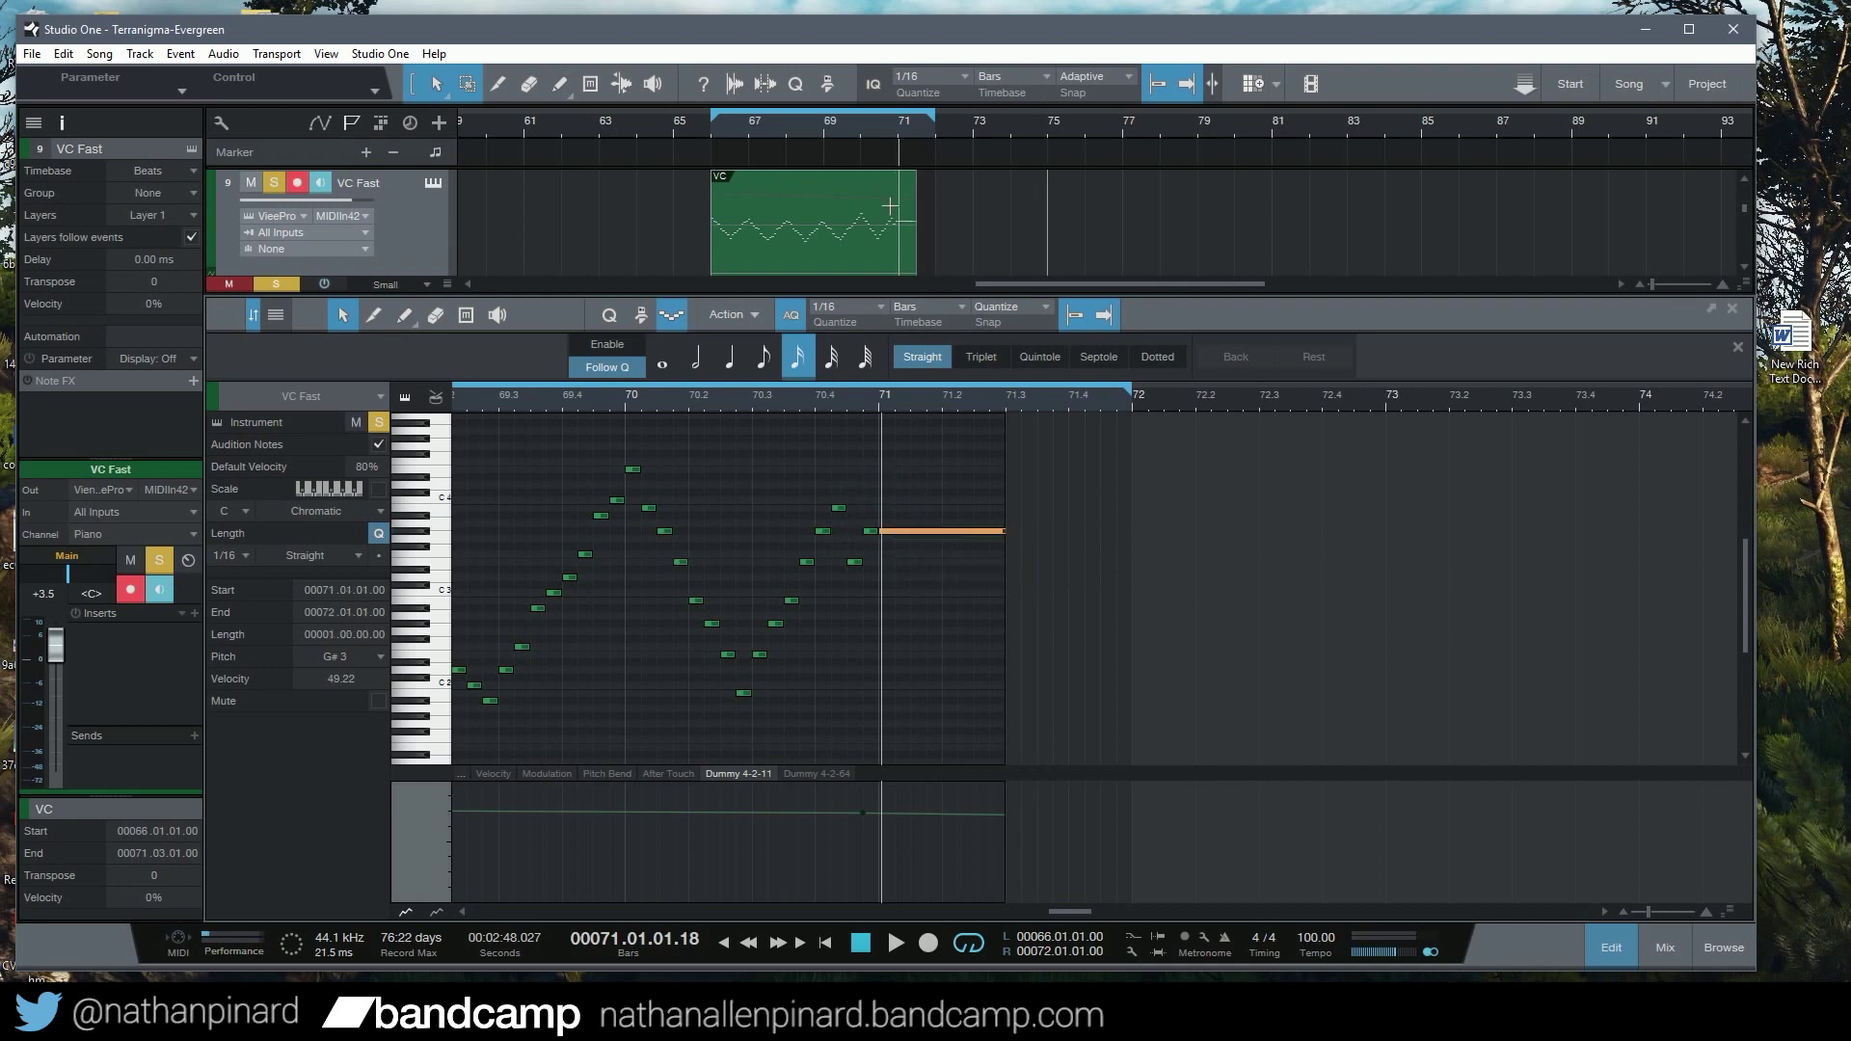
Extend the VC Fast event's end to 72.01.01, audition the new ending, and close the note editor
drag(883, 212, 903, 212)
drag(1049, 912, 1078, 918)
click(681, 393)
key(space)
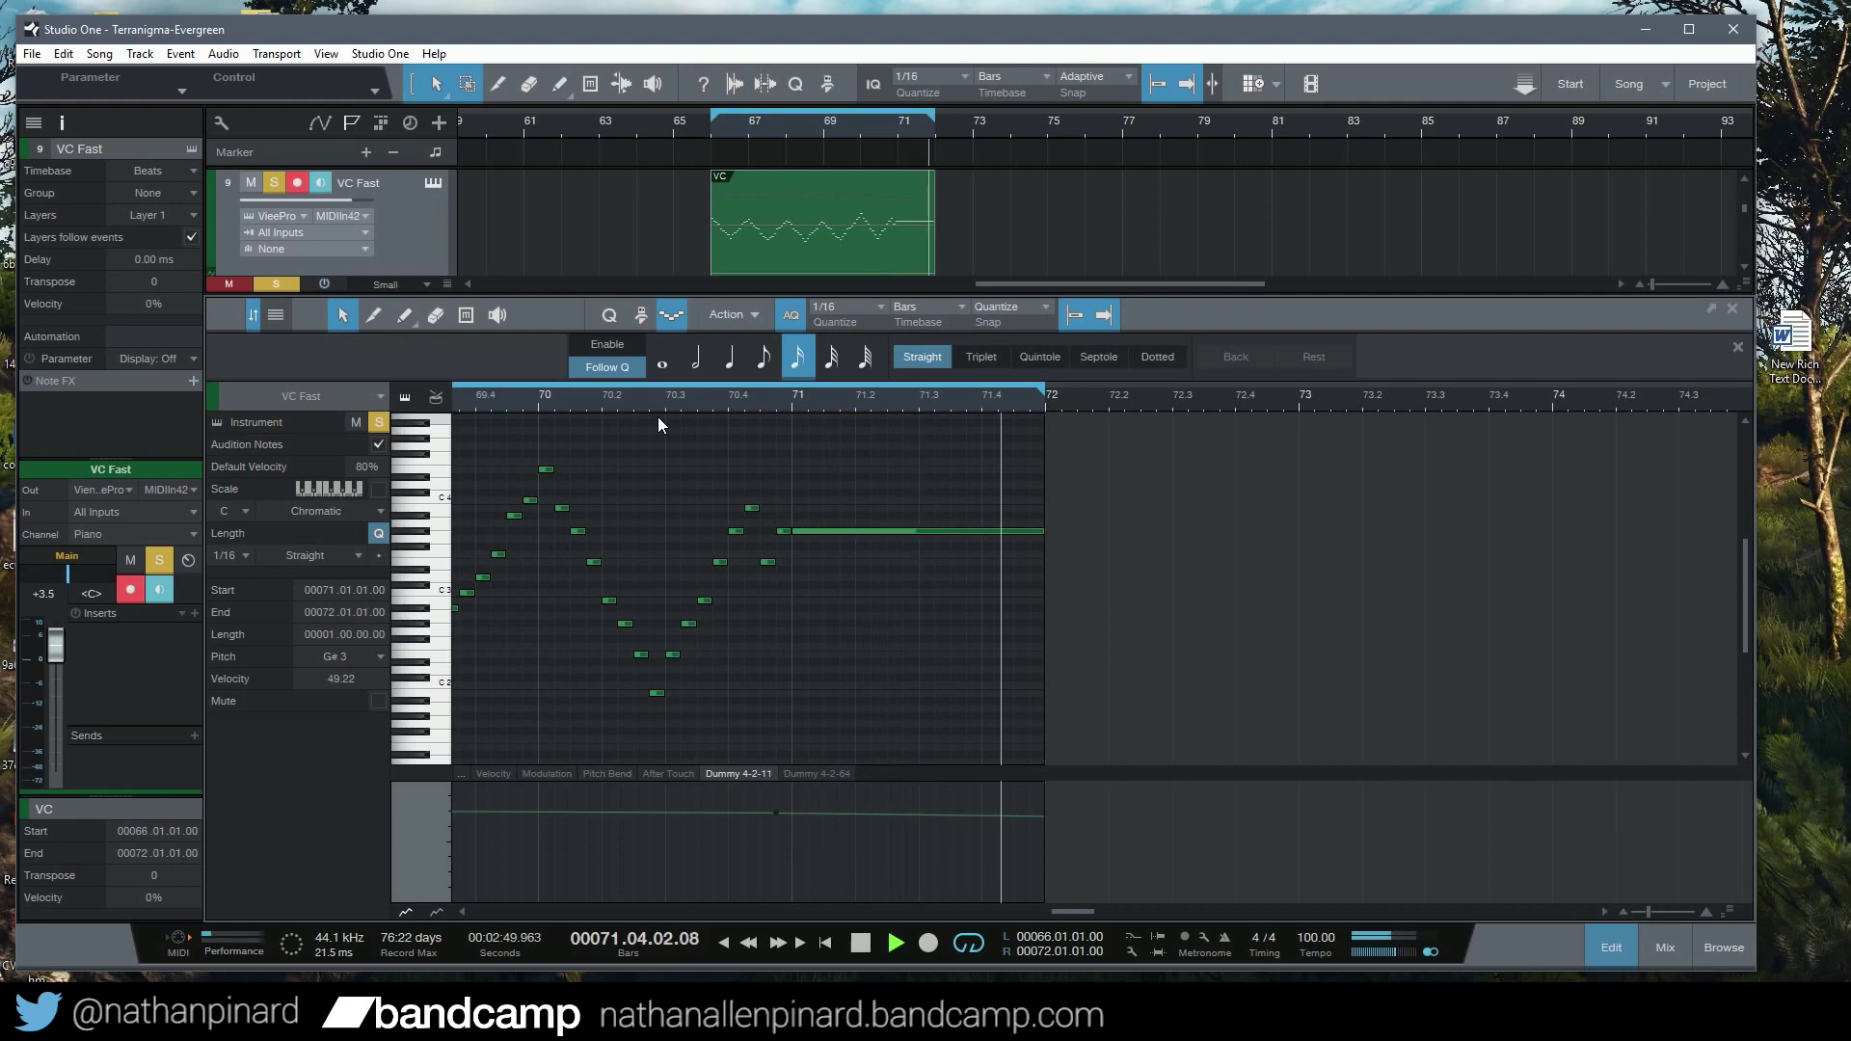
key(space)
click(1608, 947)
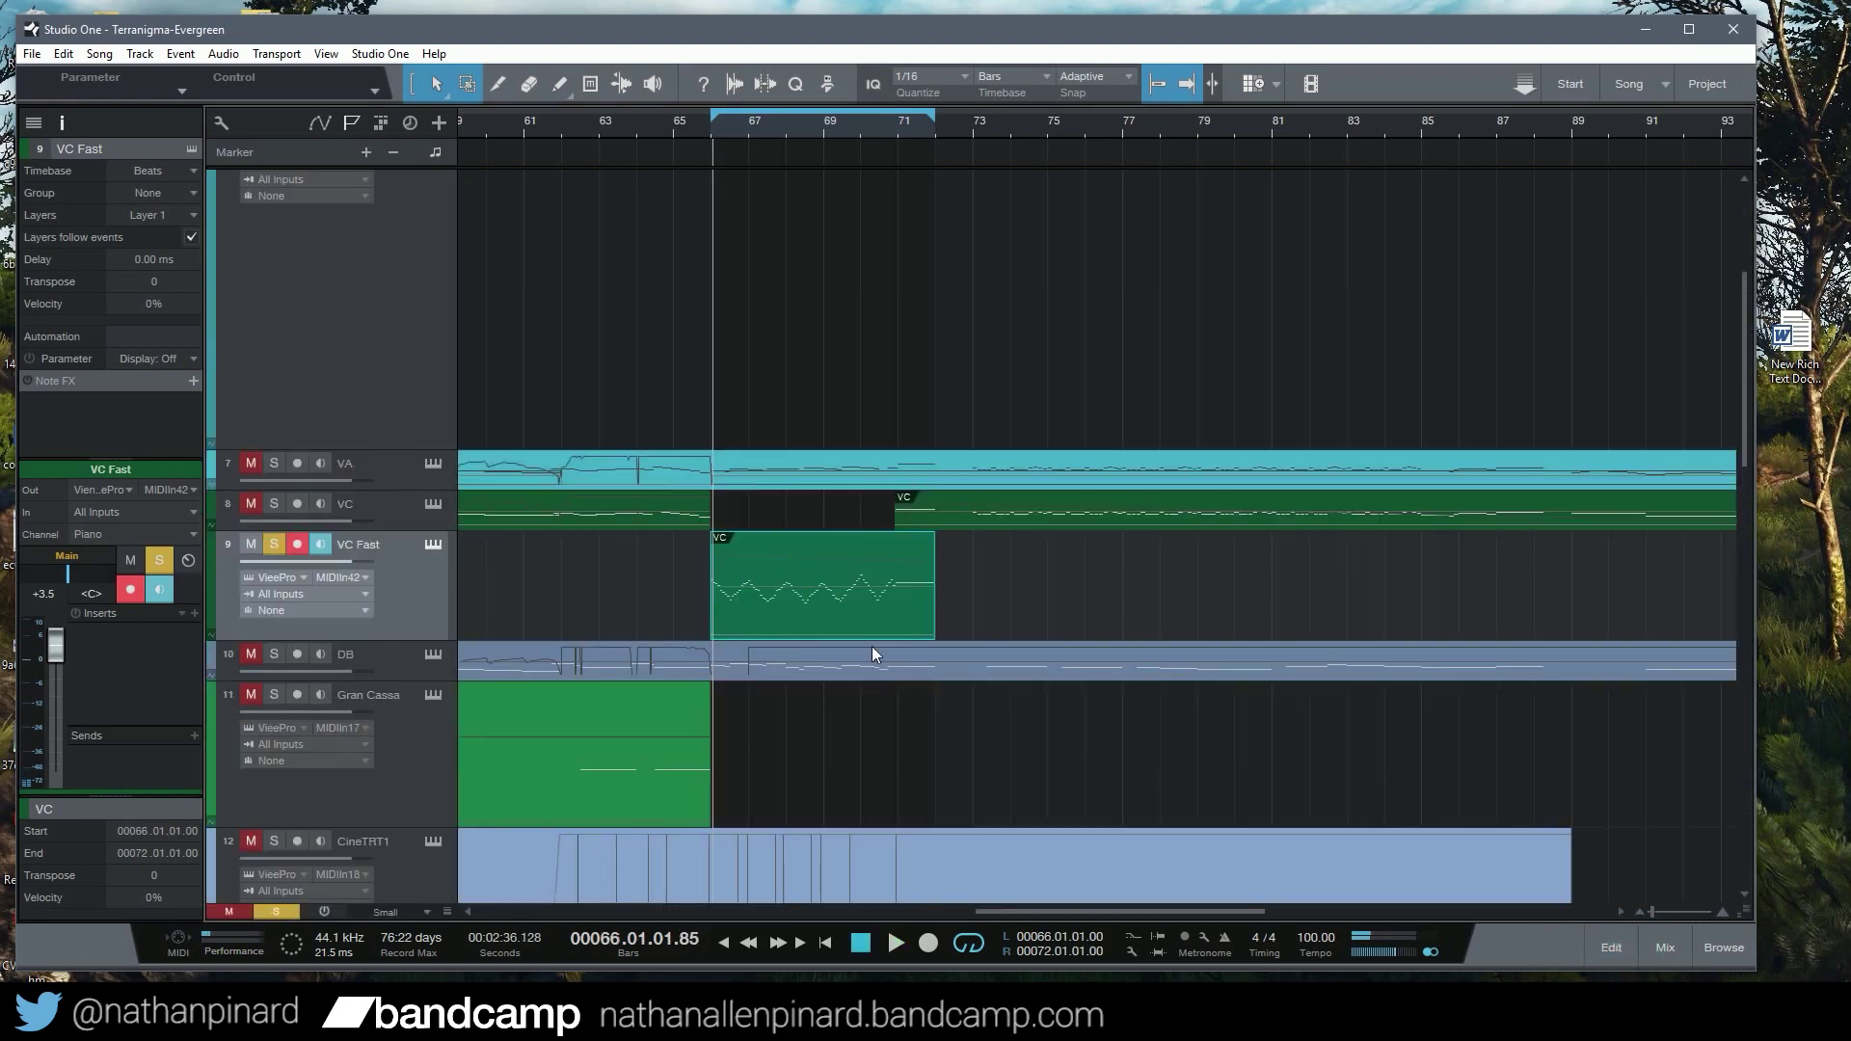
Clear all track solos, turn off looping, and play the full arrangement from about bar 61 into bar 72
scroll(871, 651, up, 5)
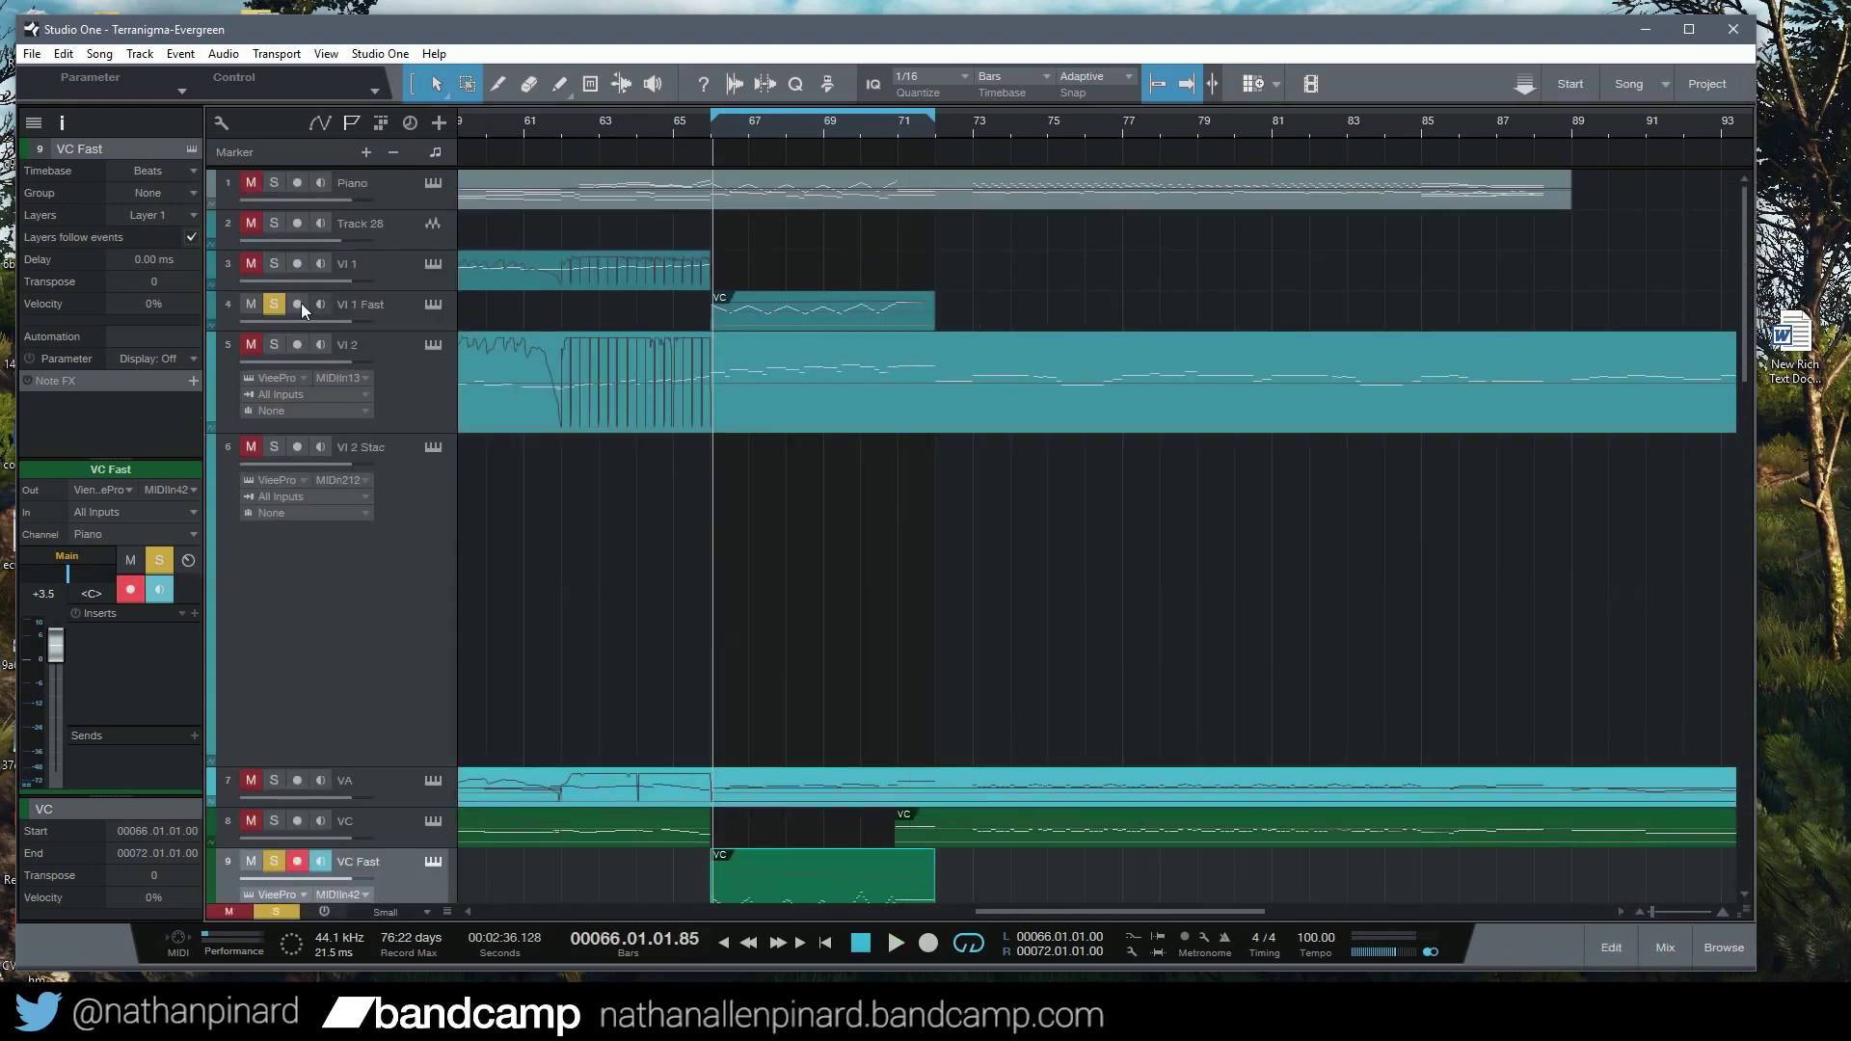
click(275, 912)
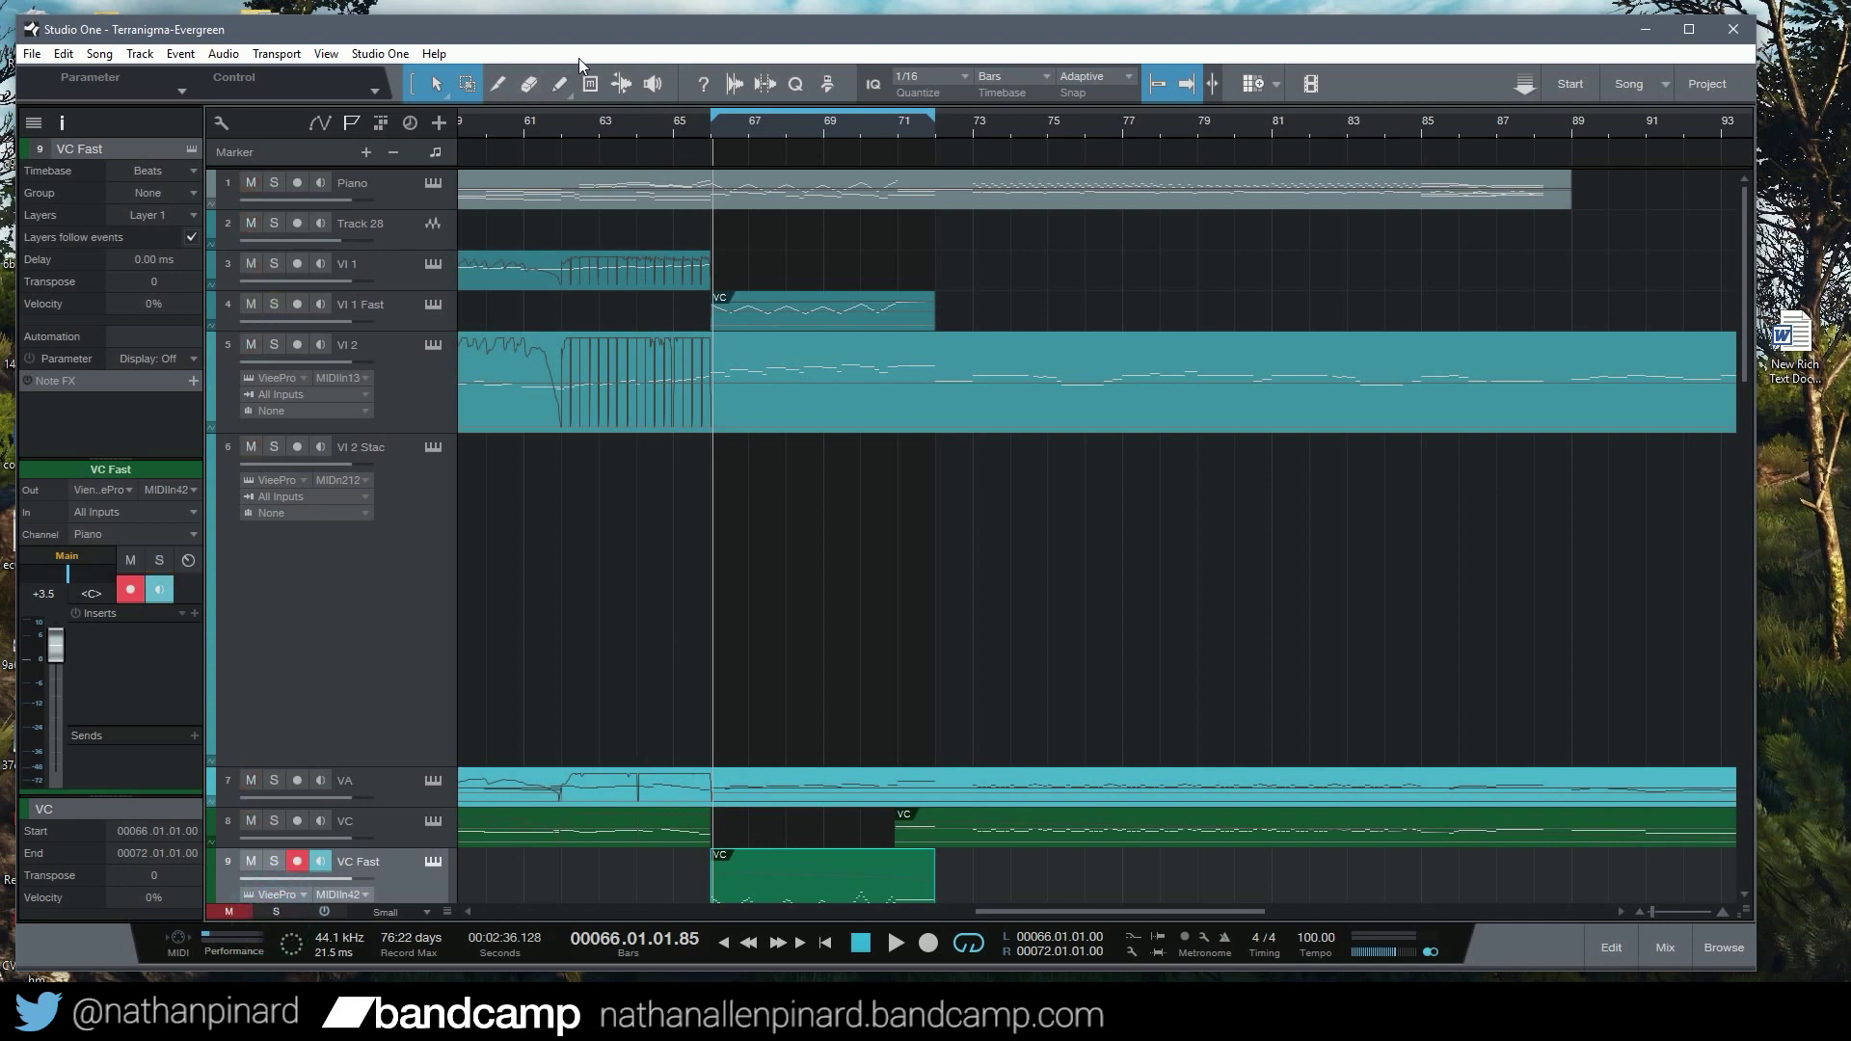
click(555, 122)
key(slash)
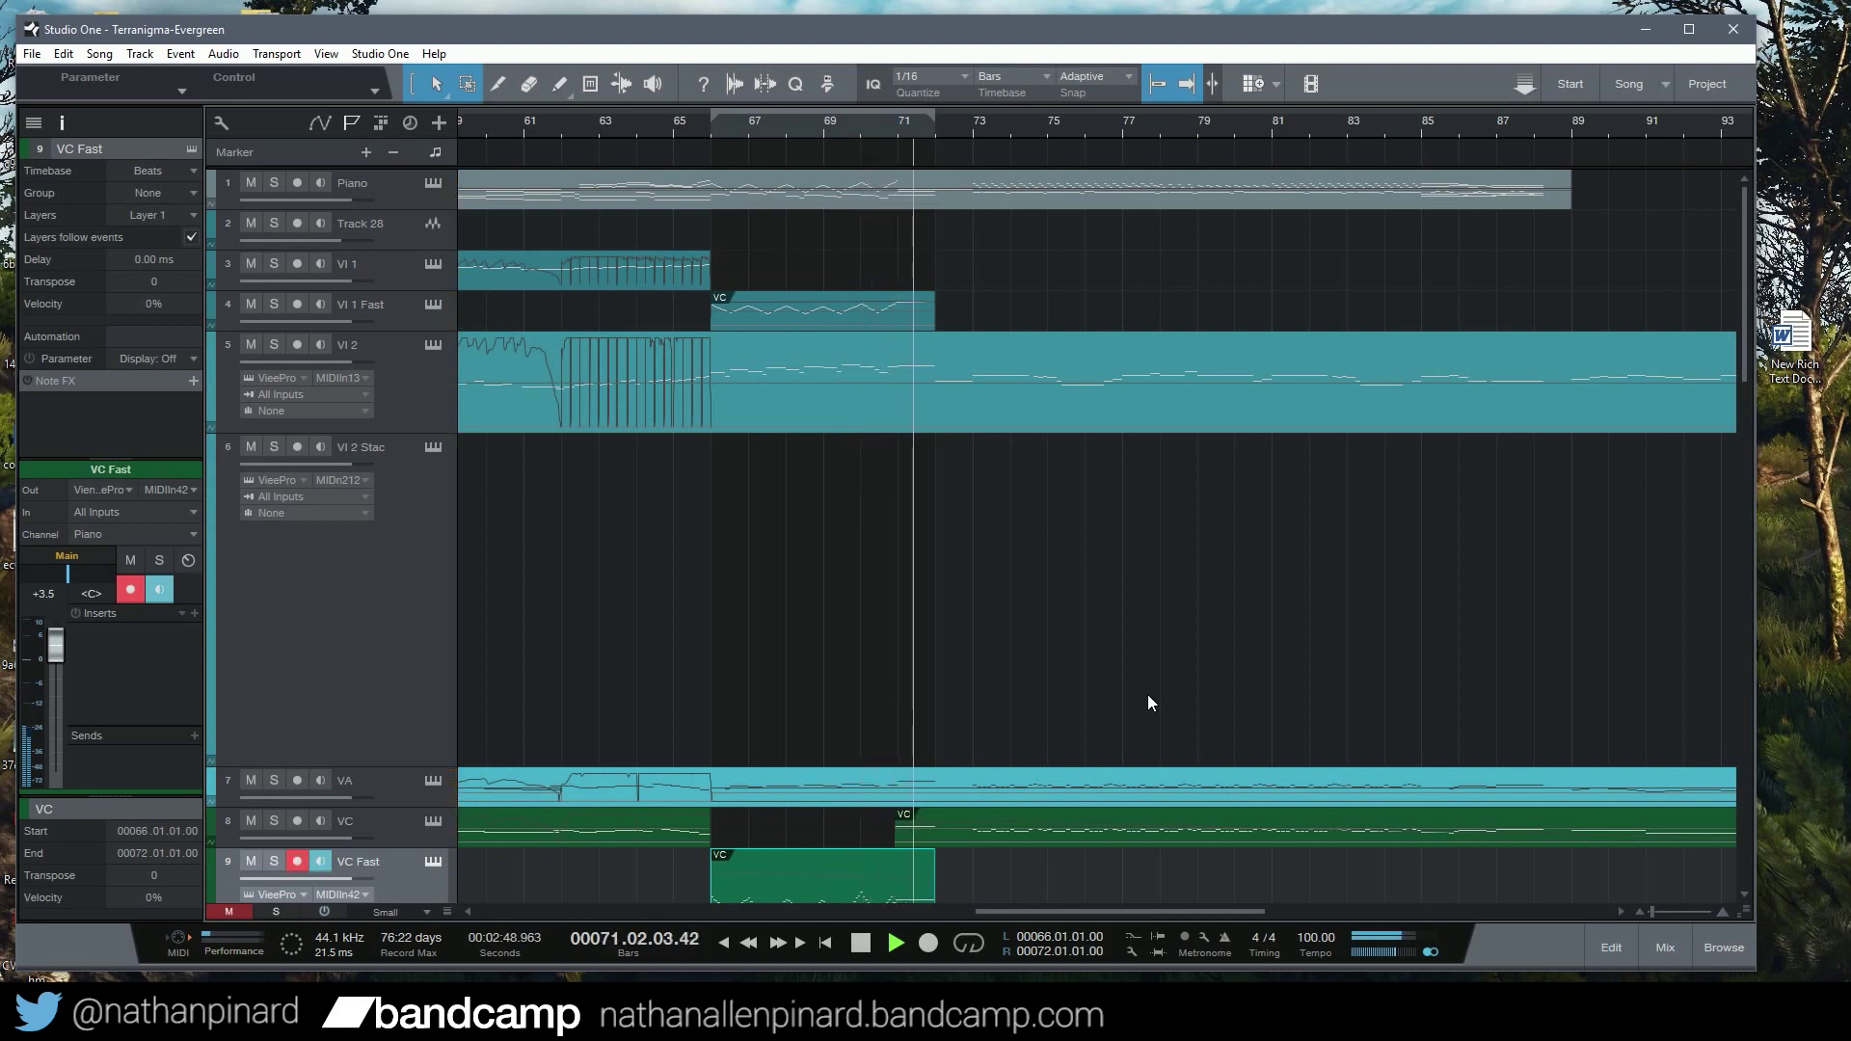
key(space)
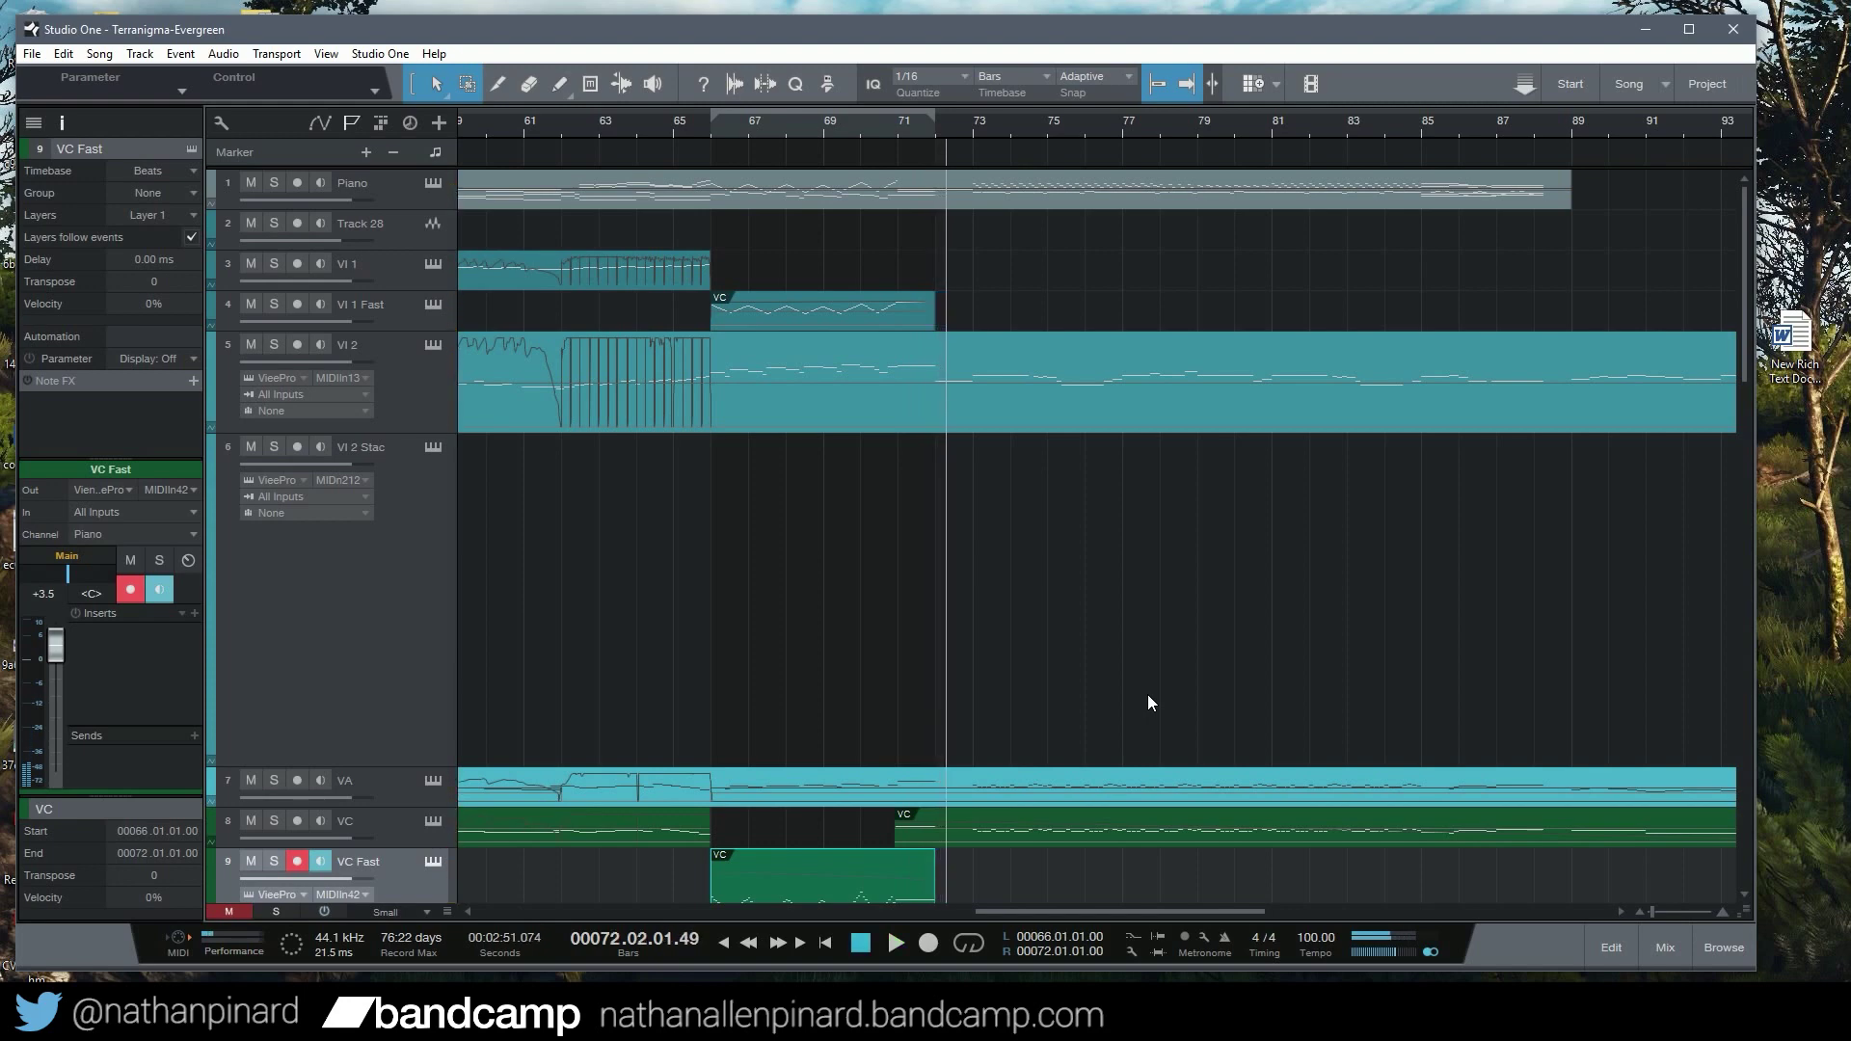
Show the mixer and set the wet signal of the main output's QL Spaces reverb to -15.0 dBFS
click(1658, 953)
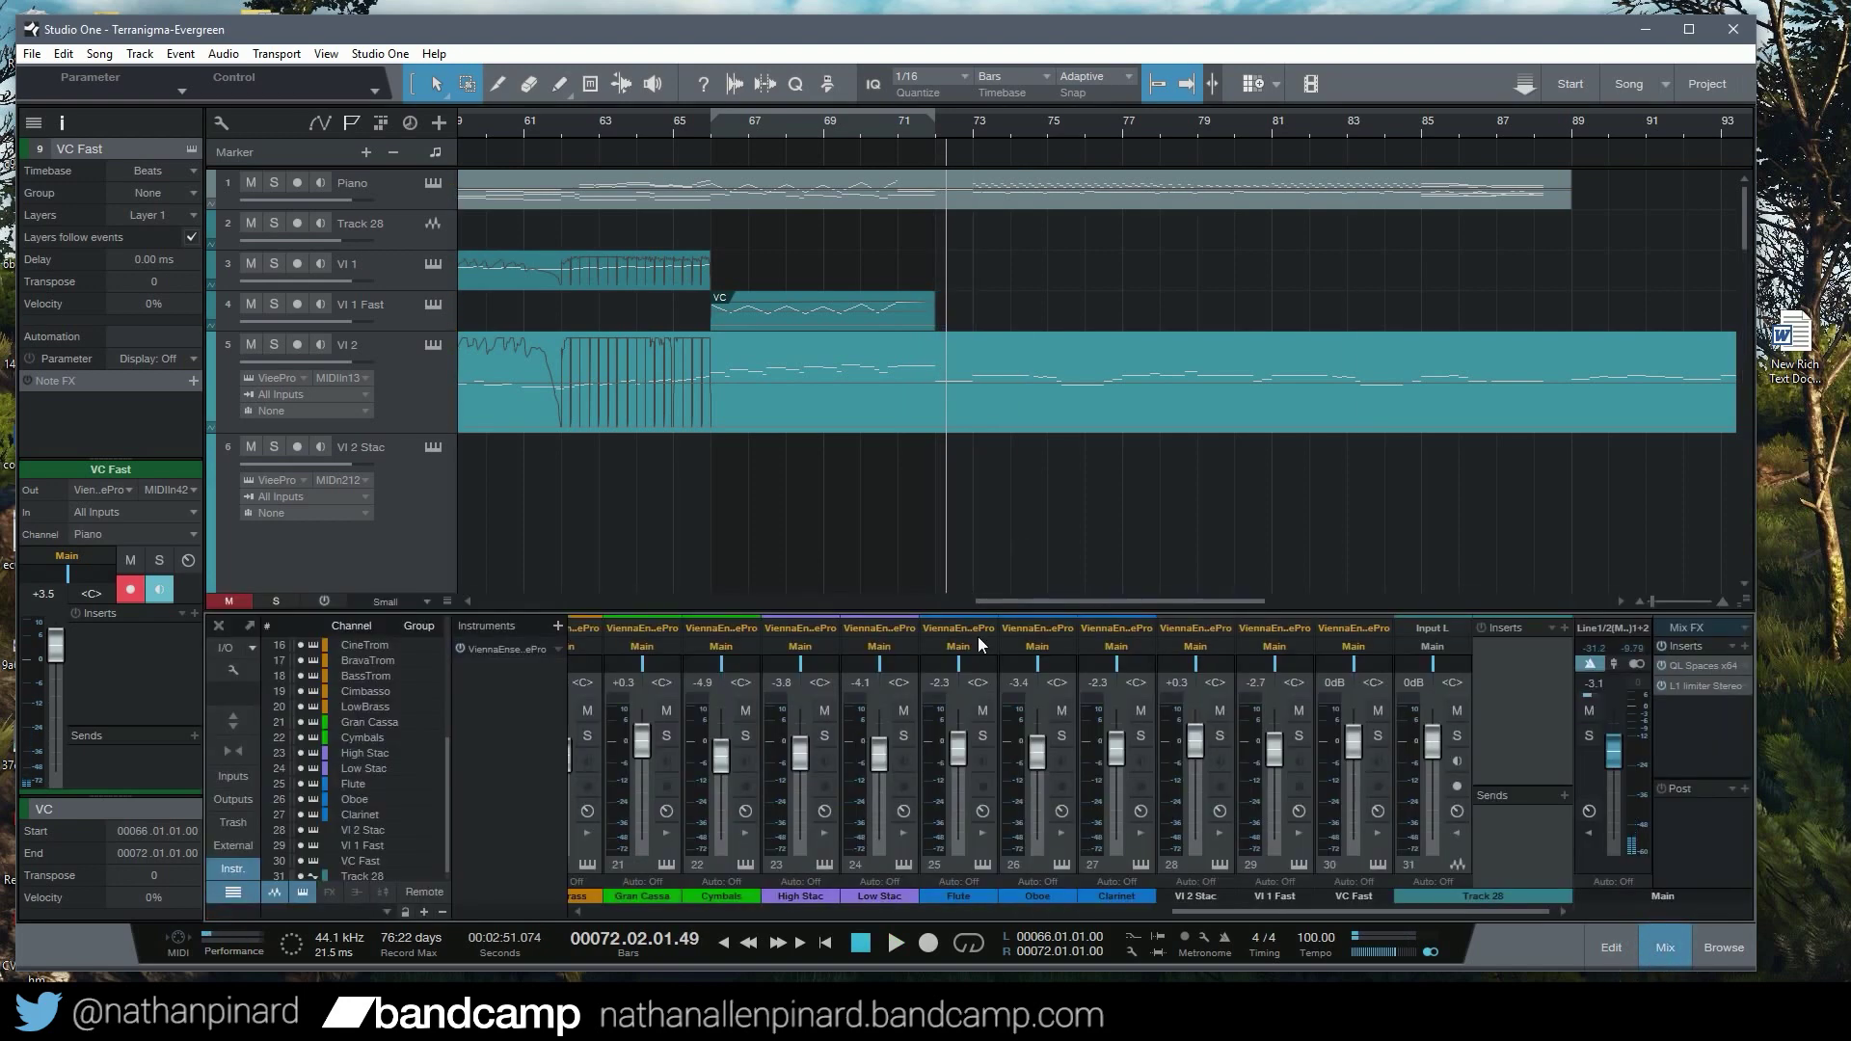
click(1680, 665)
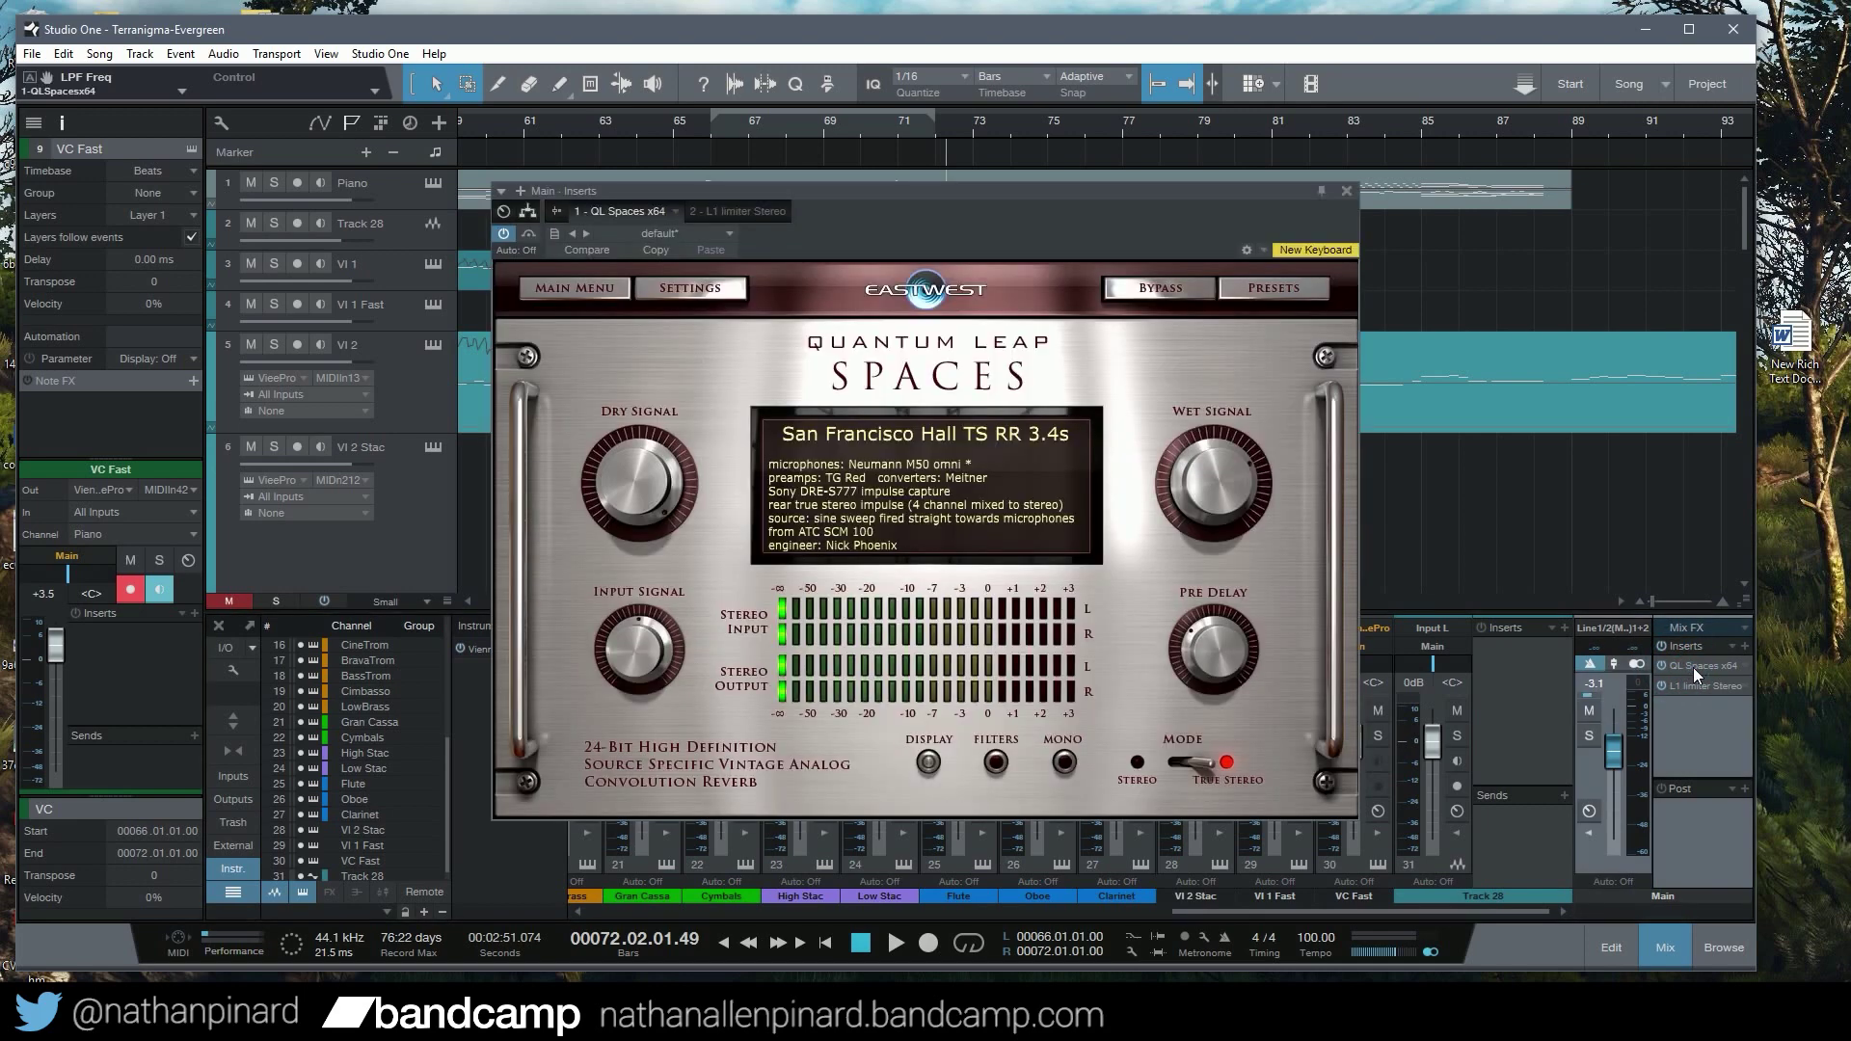
drag(1219, 479, 1215, 512)
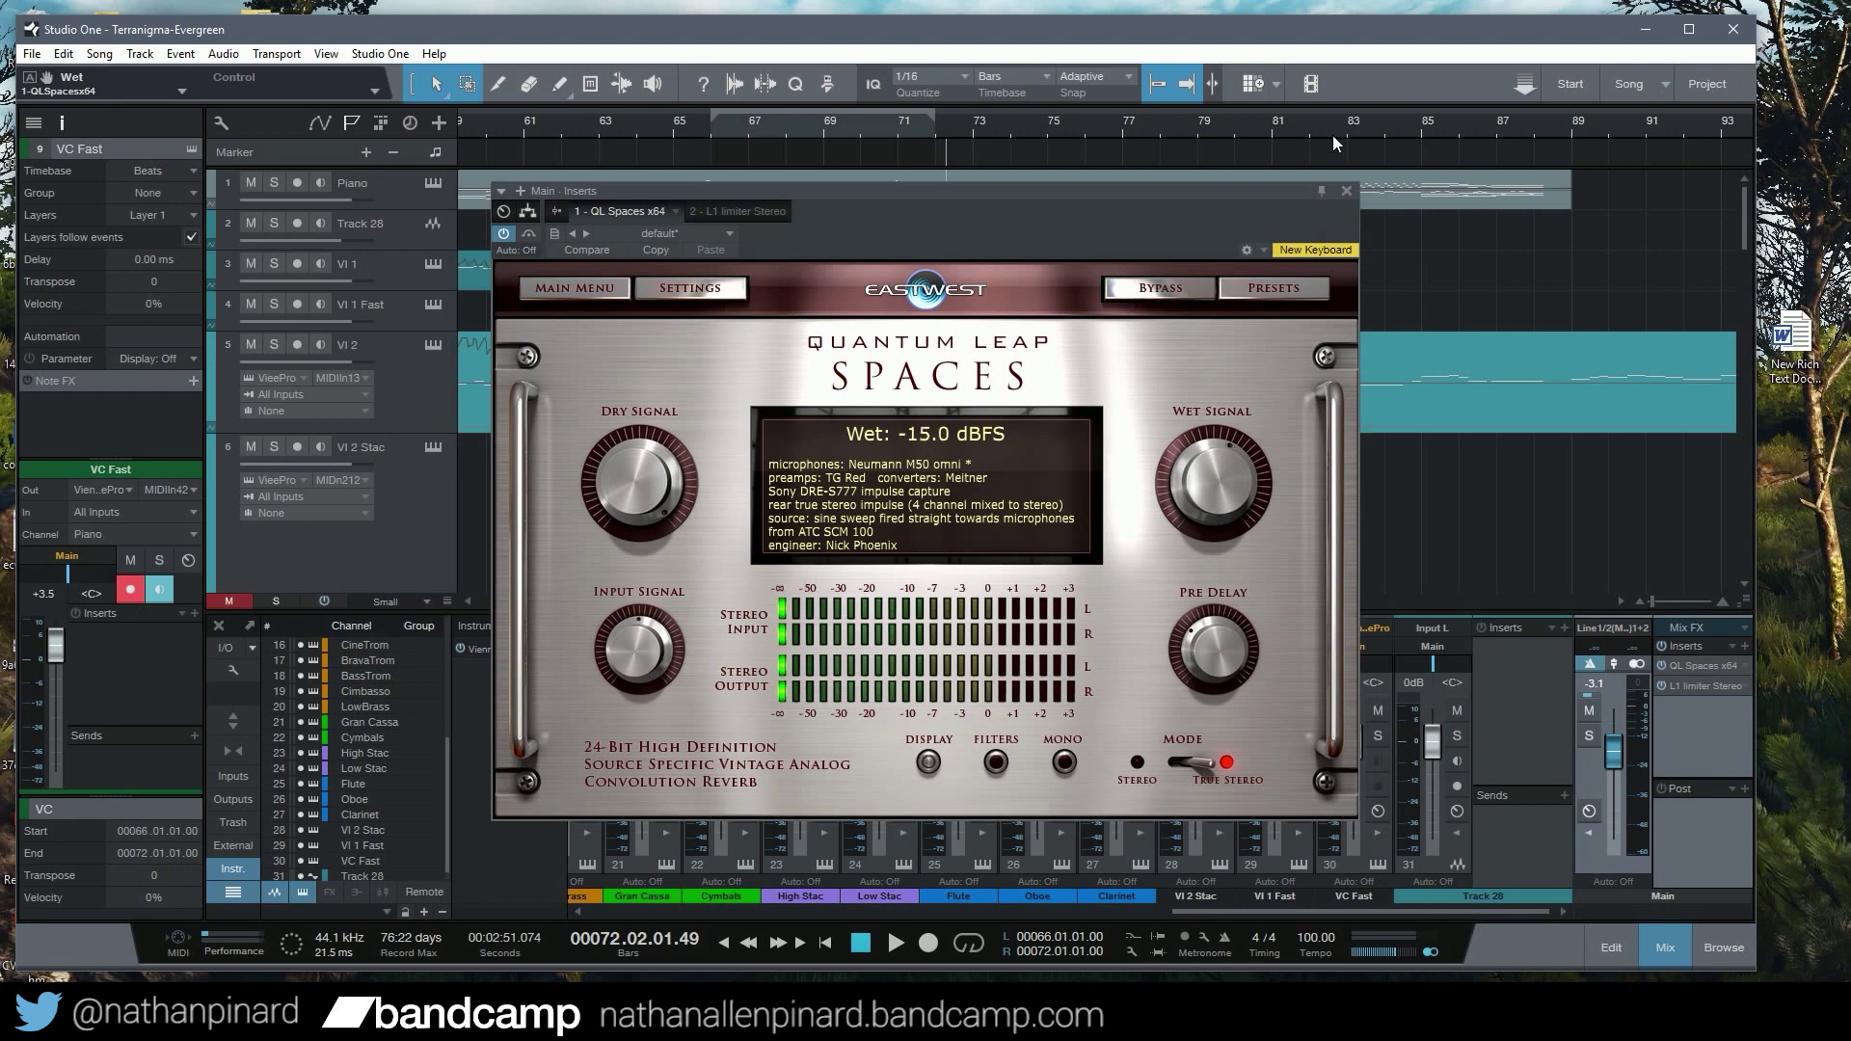
click(1346, 191)
Play the full mix from about bar 64 through bar 72 to check the reverb level
click(636, 131)
click(895, 943)
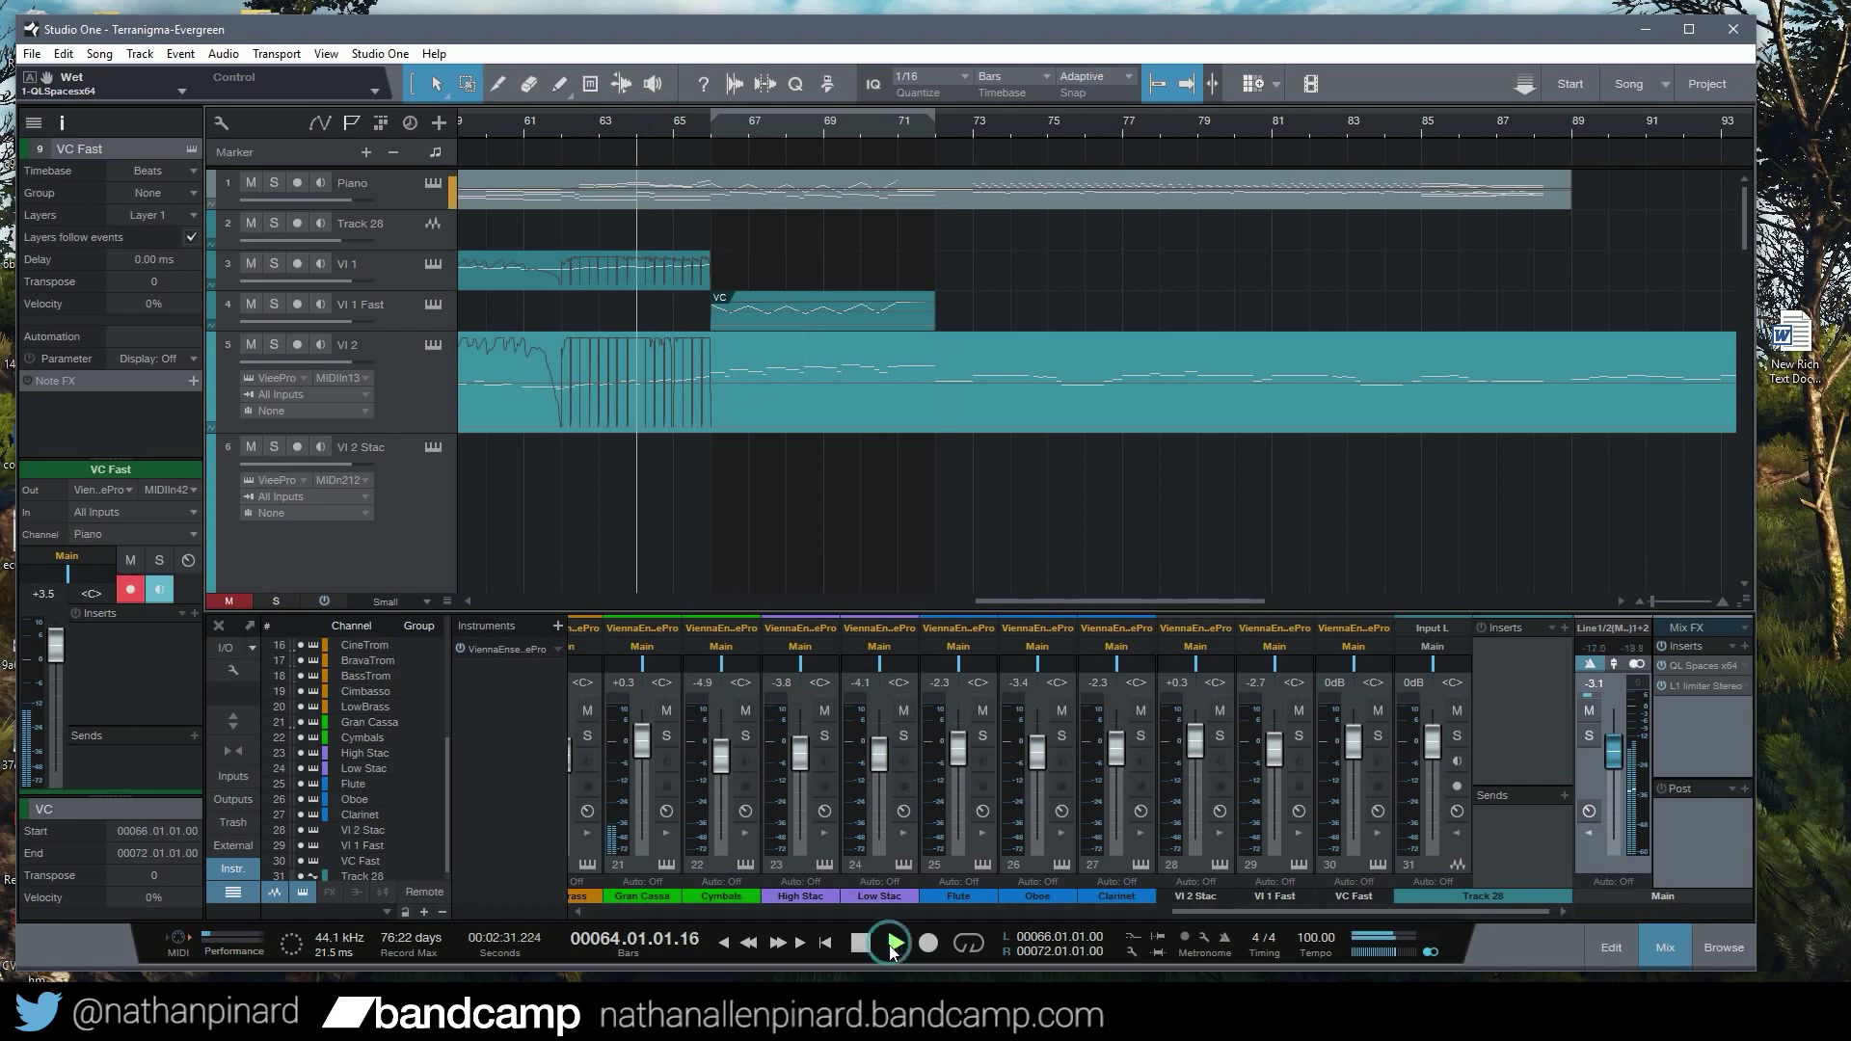
drag(1074, 603, 1055, 603)
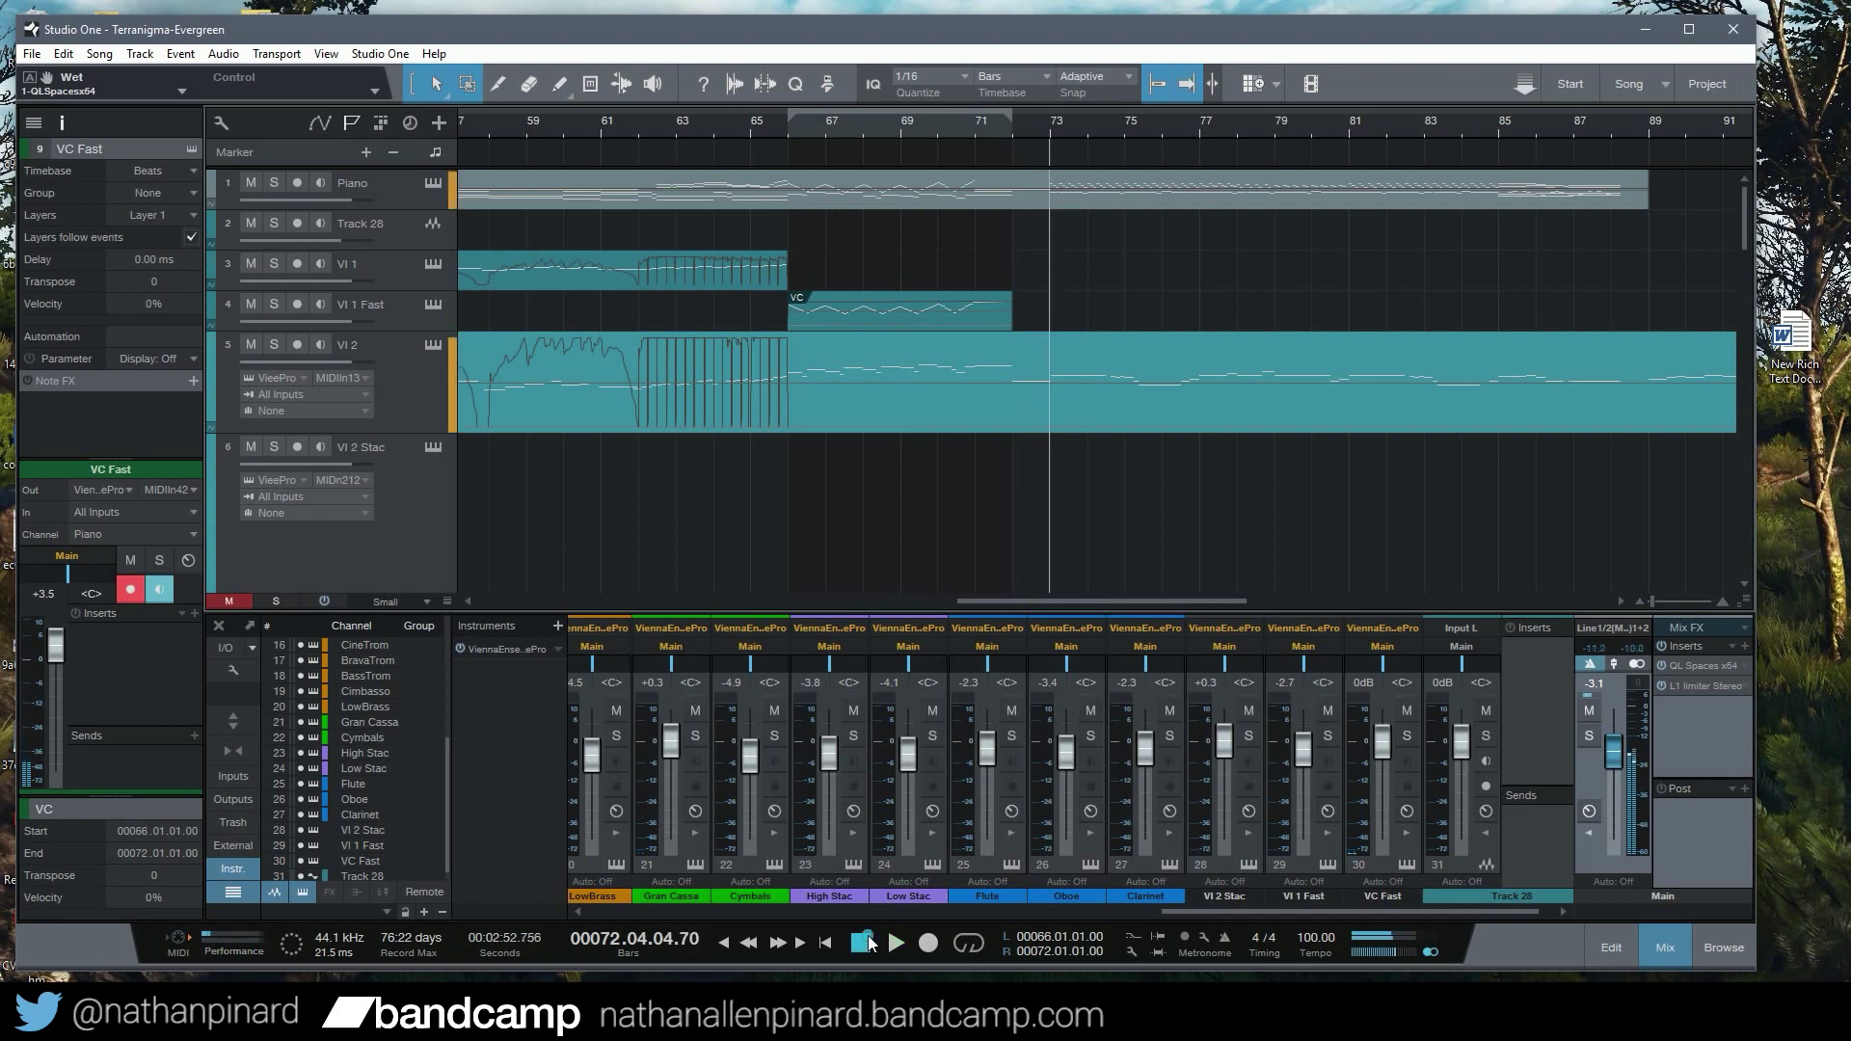
click(862, 943)
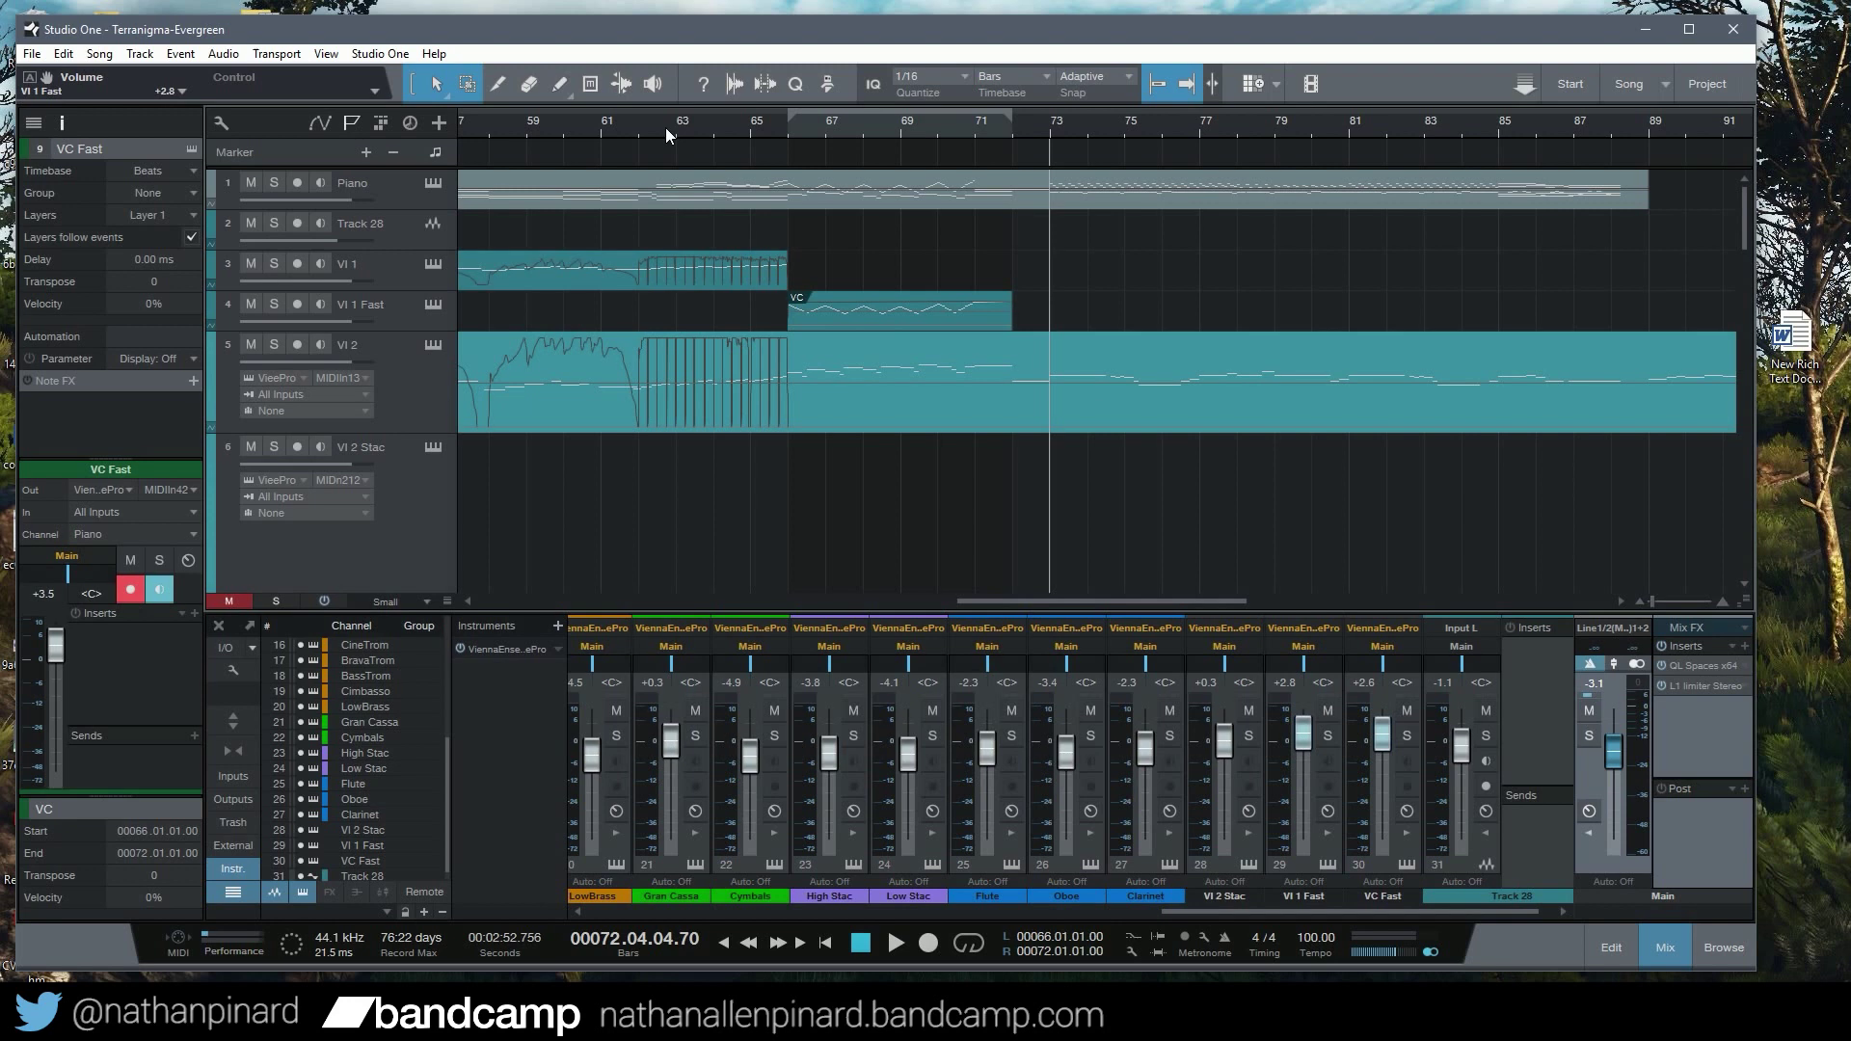
Play the fast string passage in the full mix from about bar 65 to bar 72
click(685, 128)
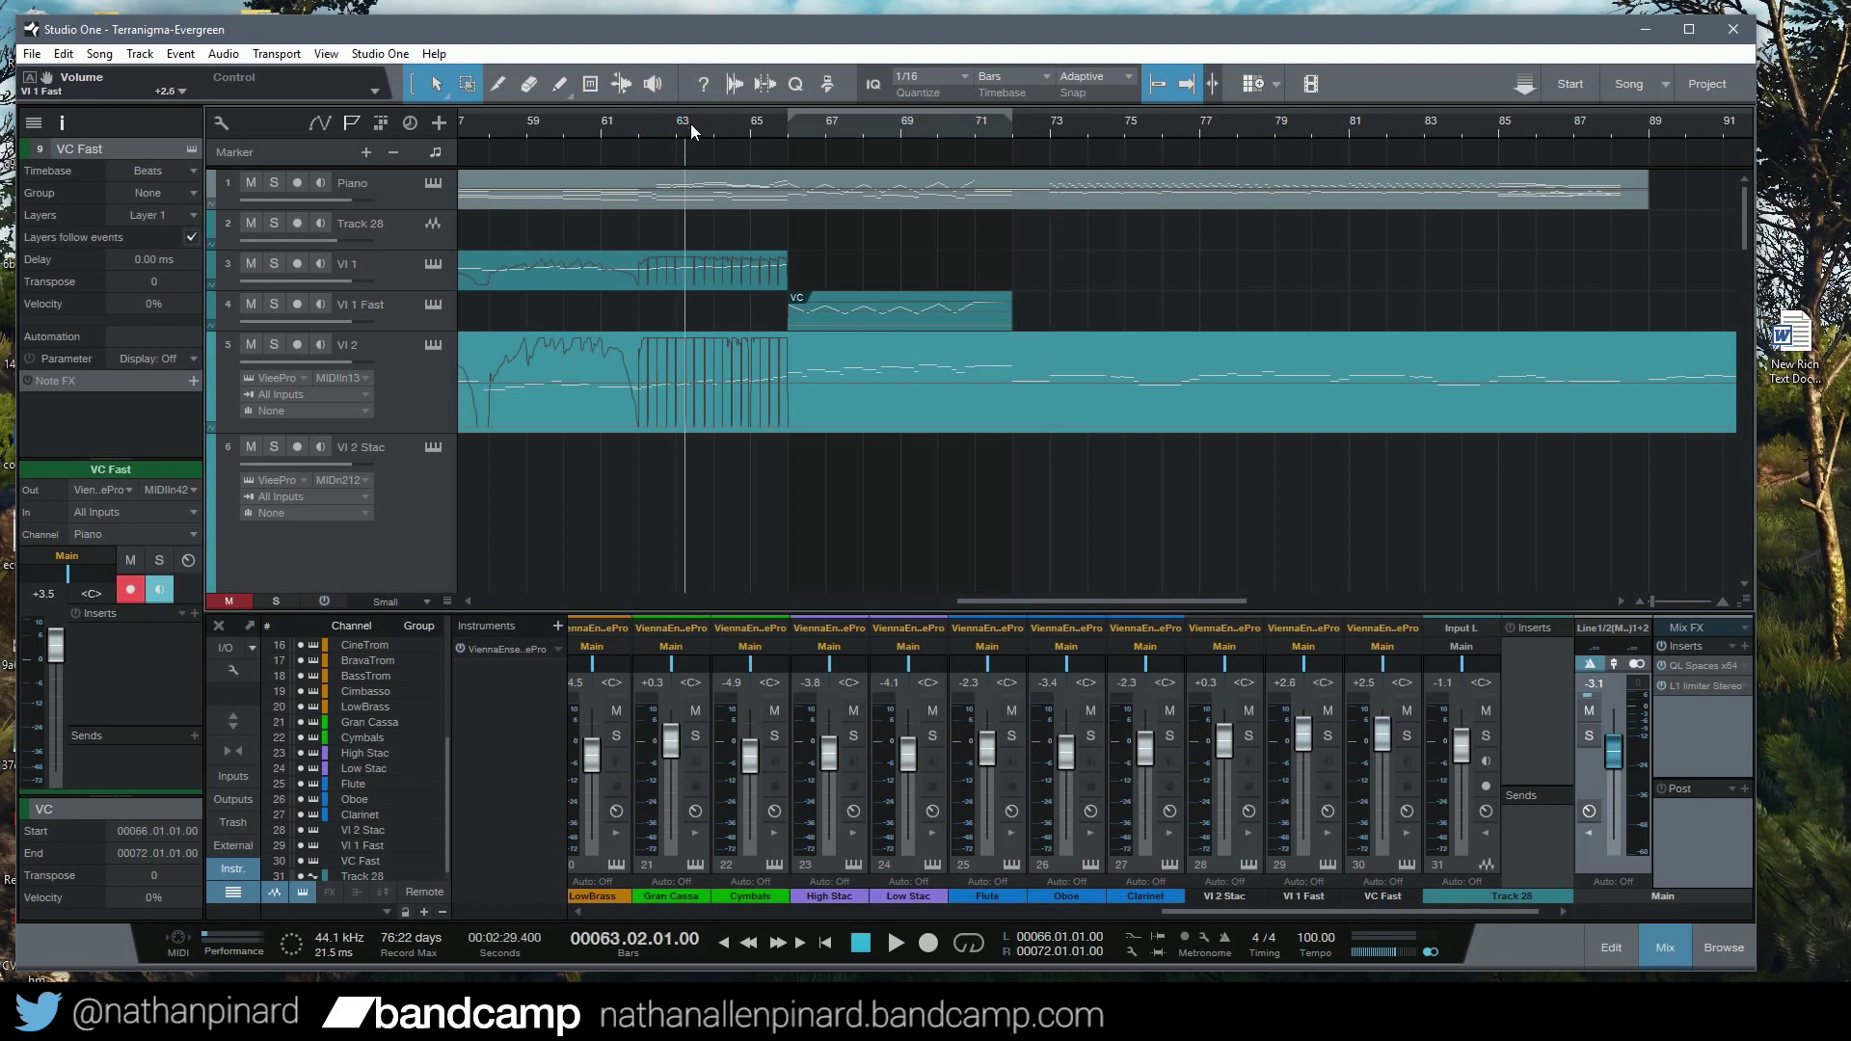
click(752, 123)
key(space)
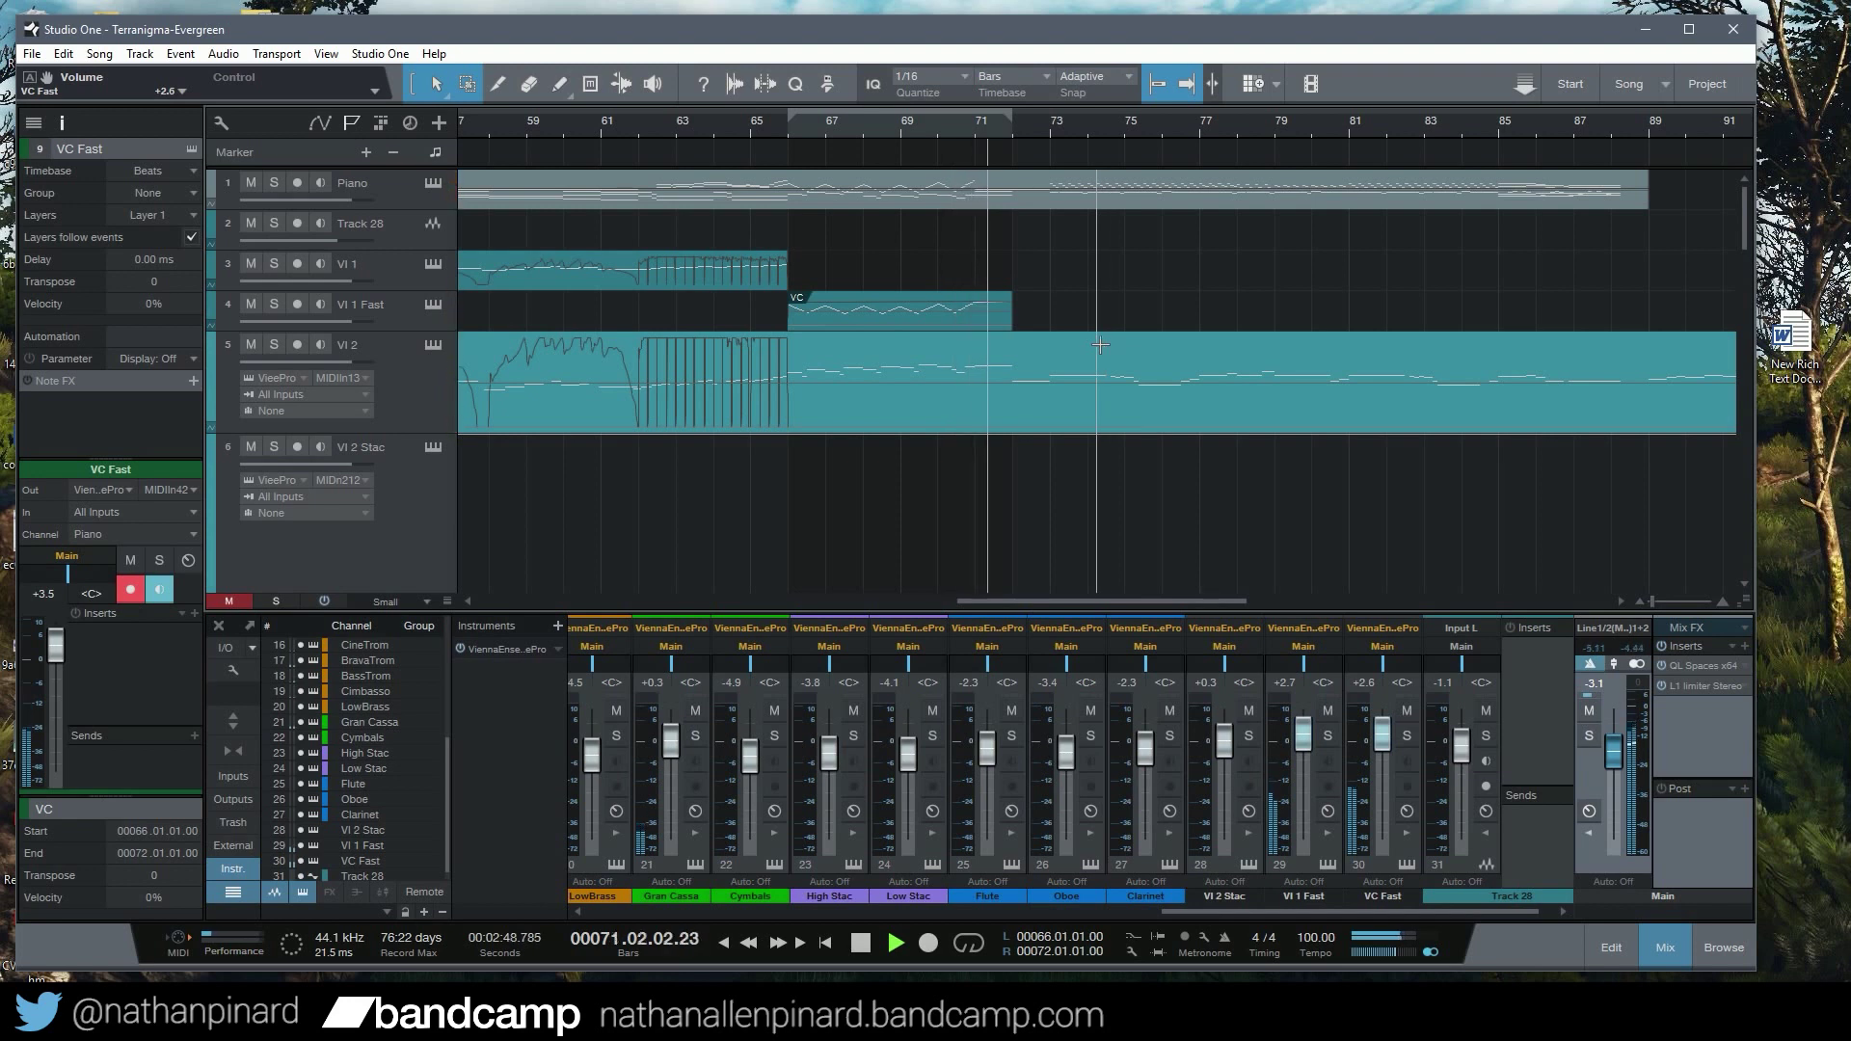
key(space)
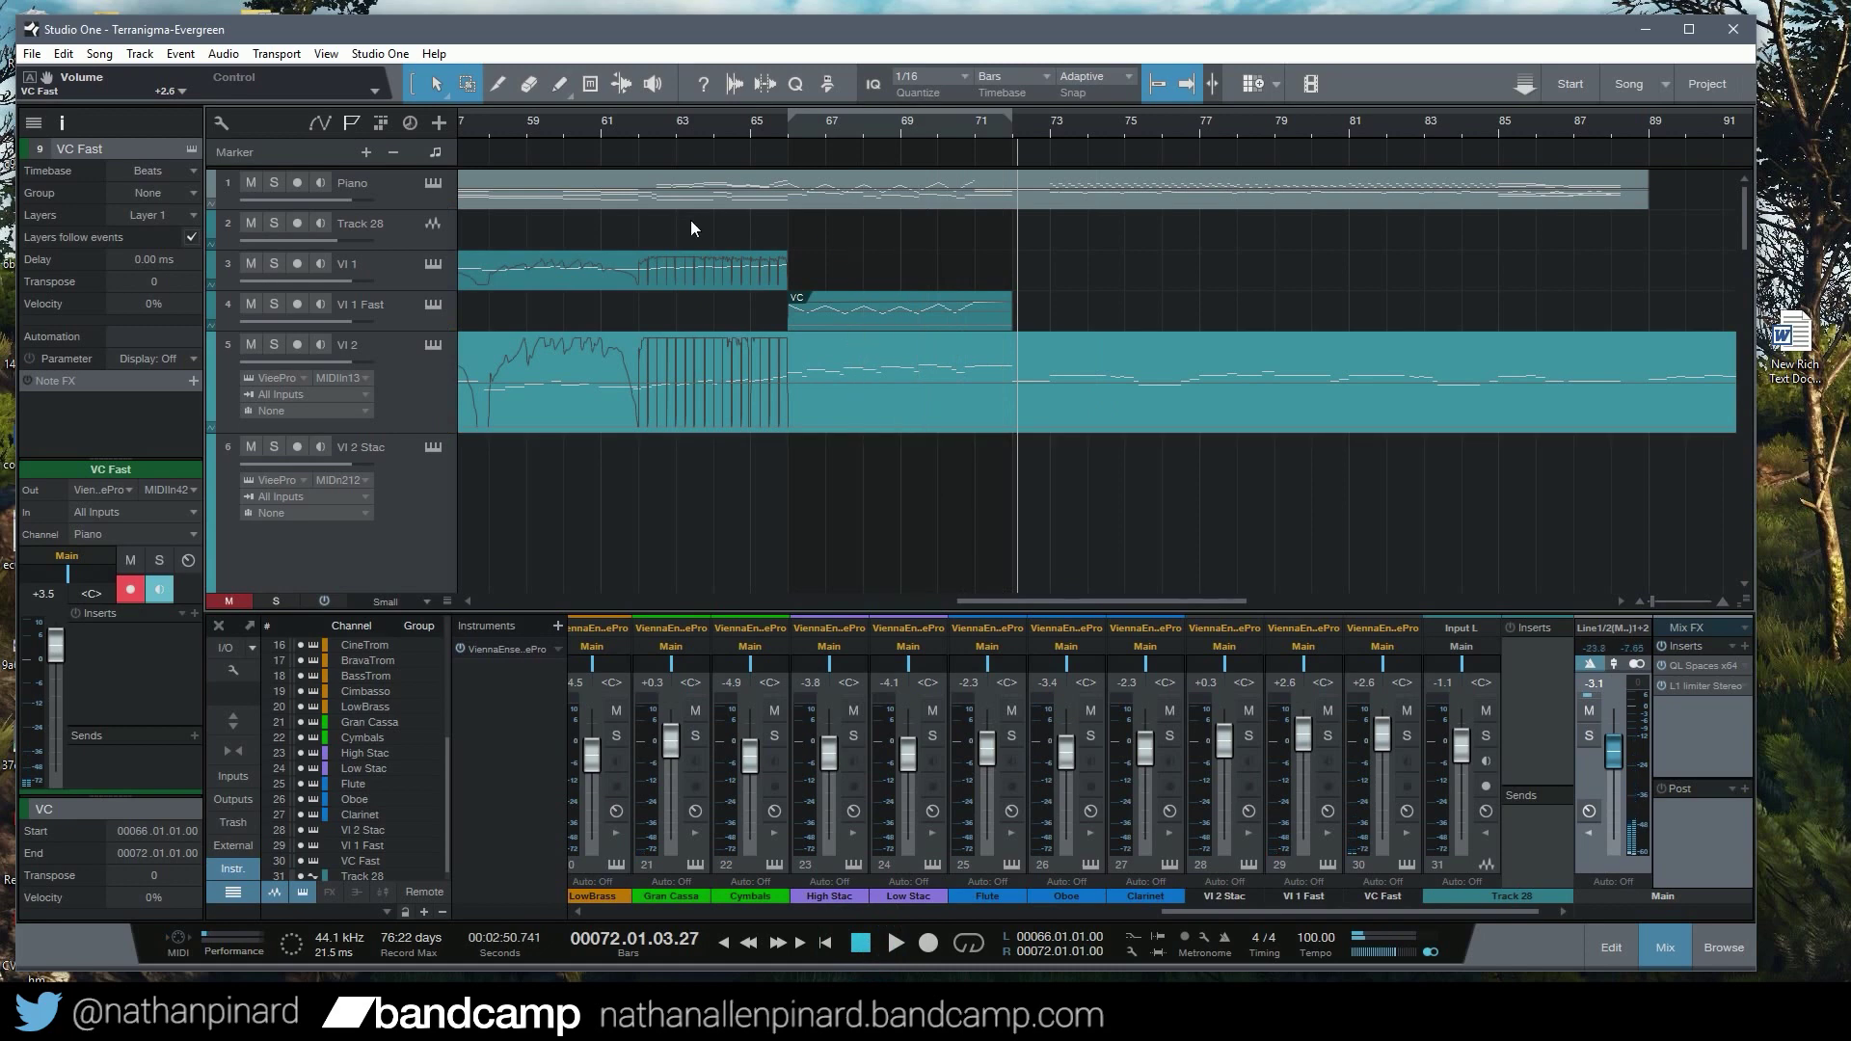
Solo the Piano, VI 1 Fast and VC Fast tracks and audition them from 65.04.01 into bar 72
click(274, 184)
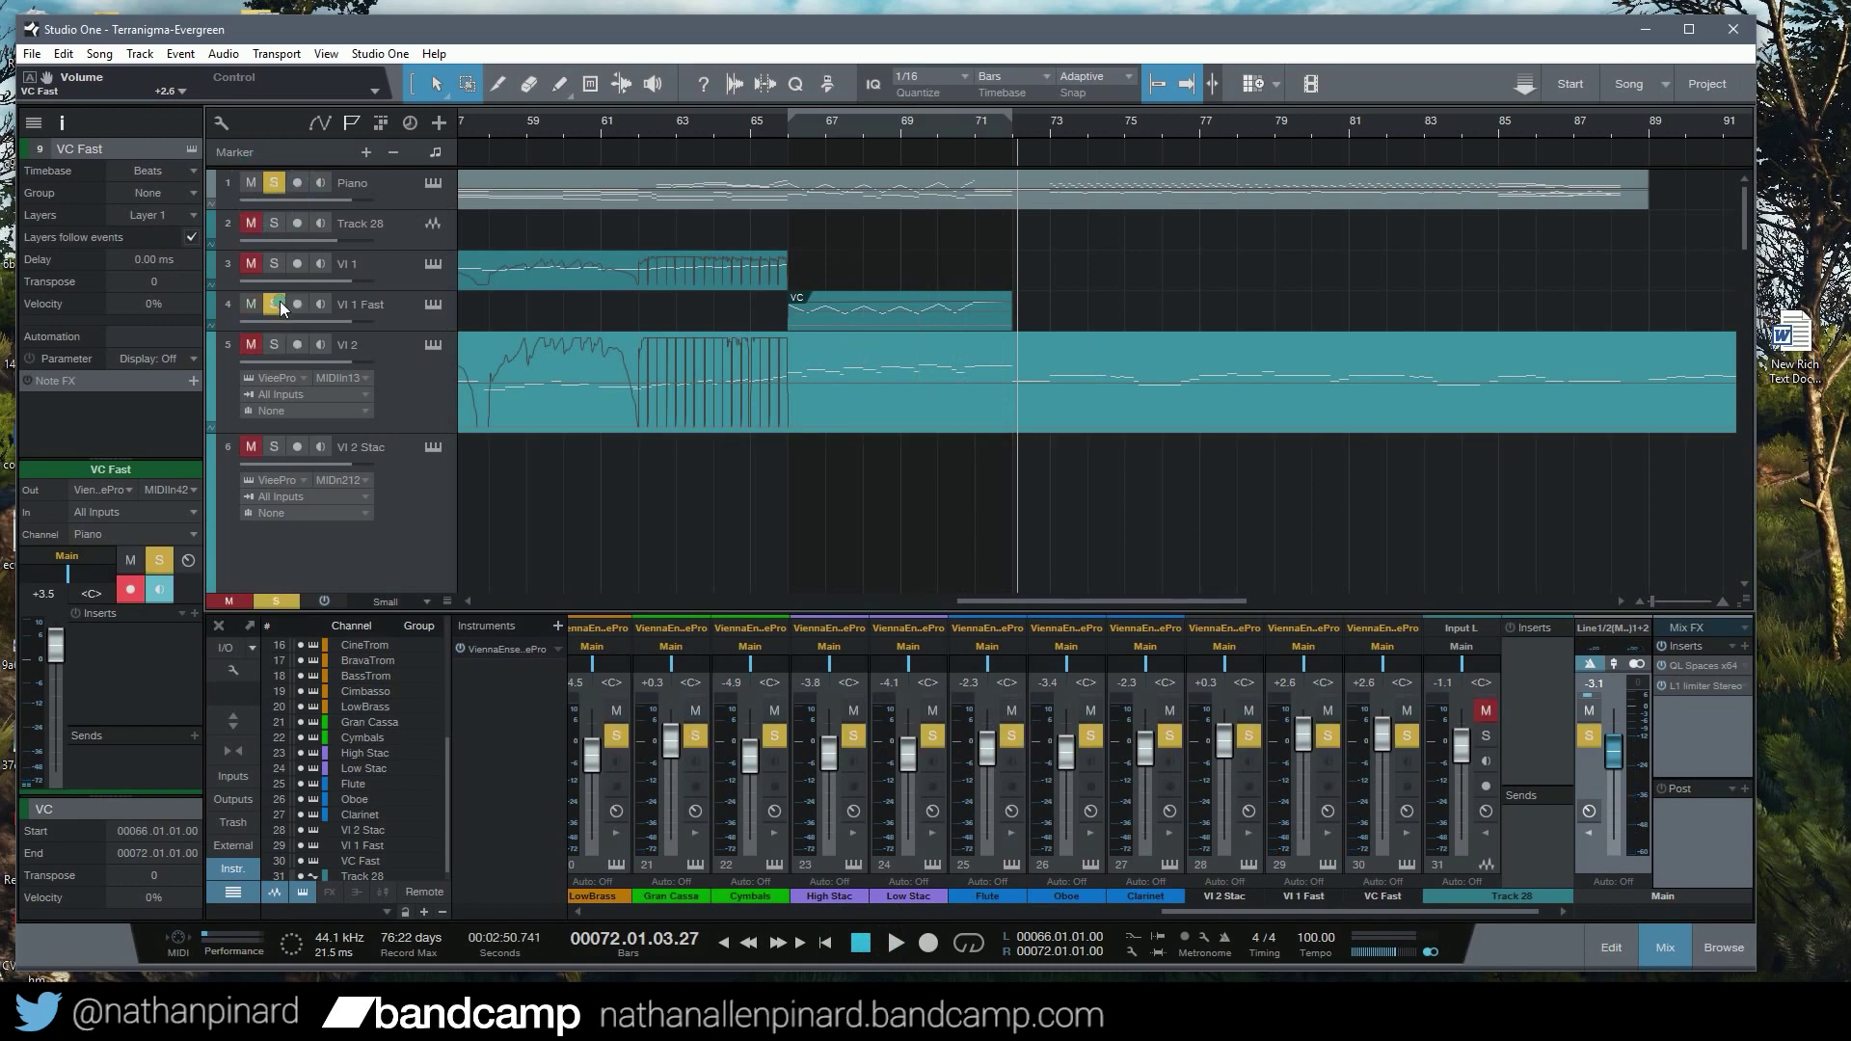
scroll(540, 389, down, 3)
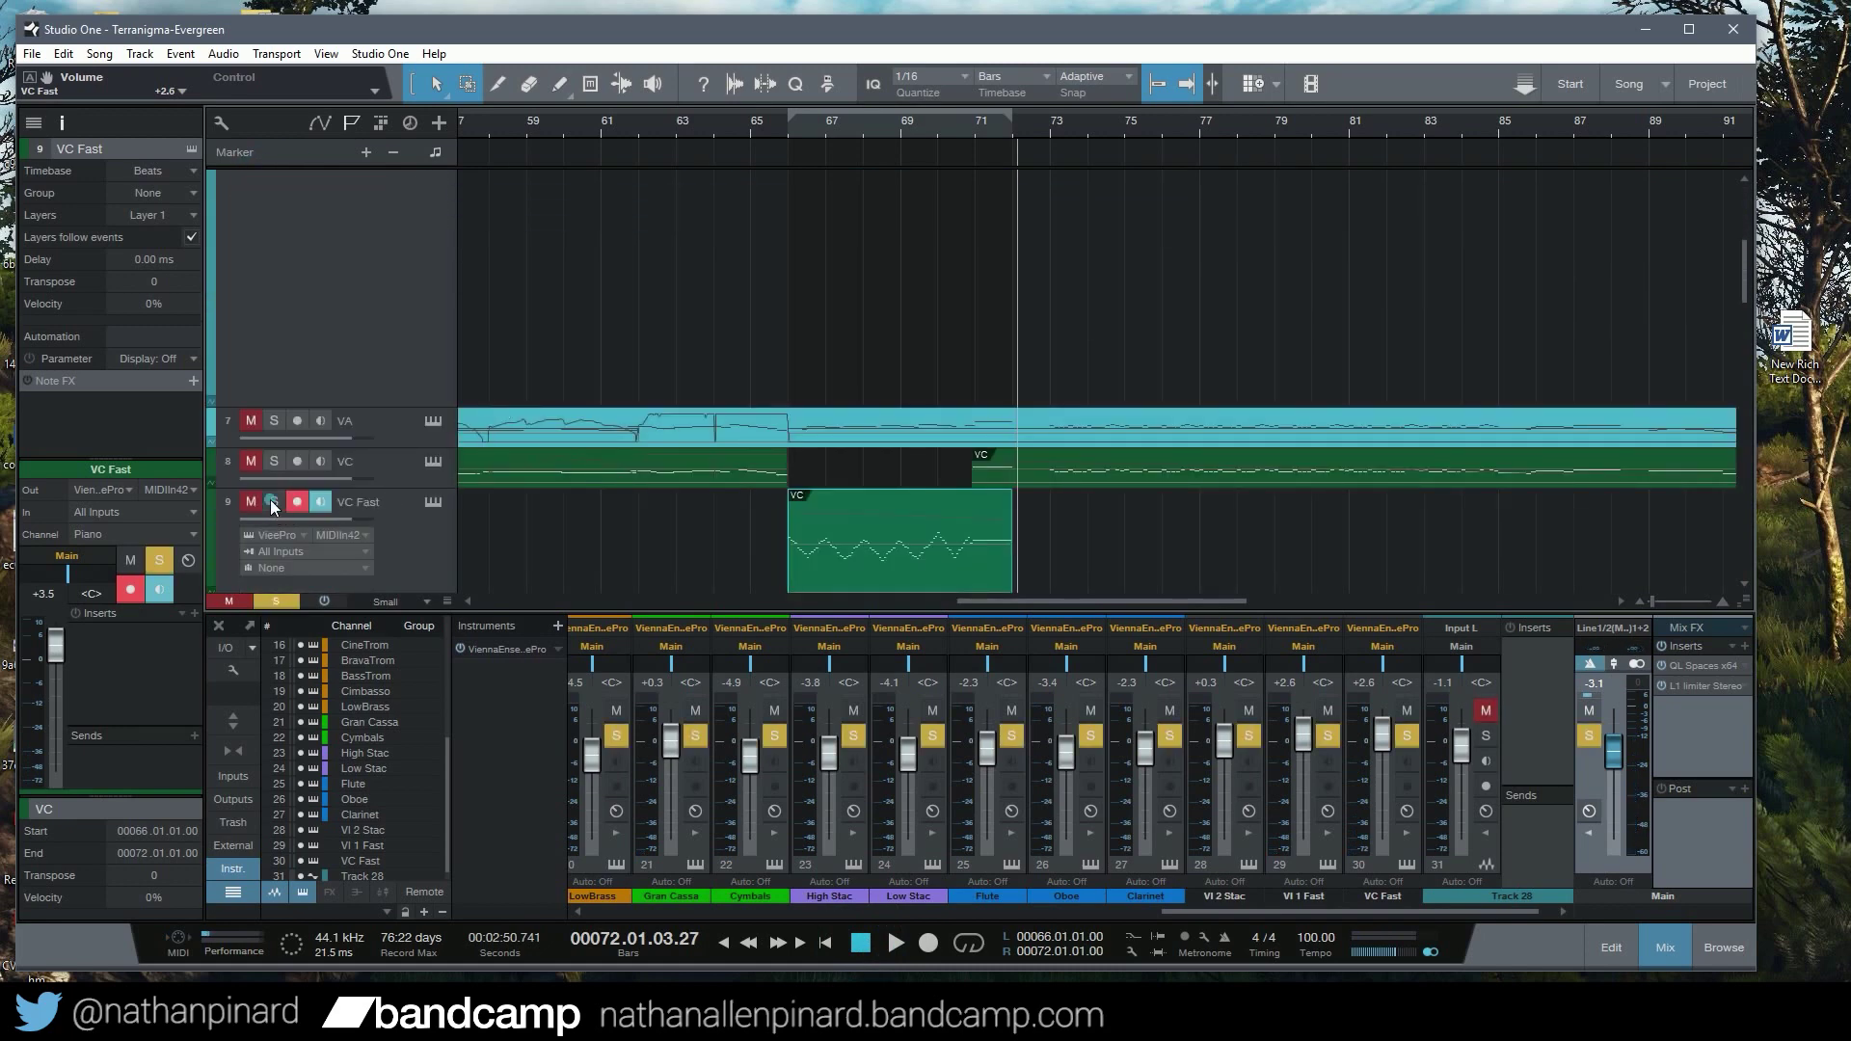
scroll(640, 260, up, 5)
click(803, 123)
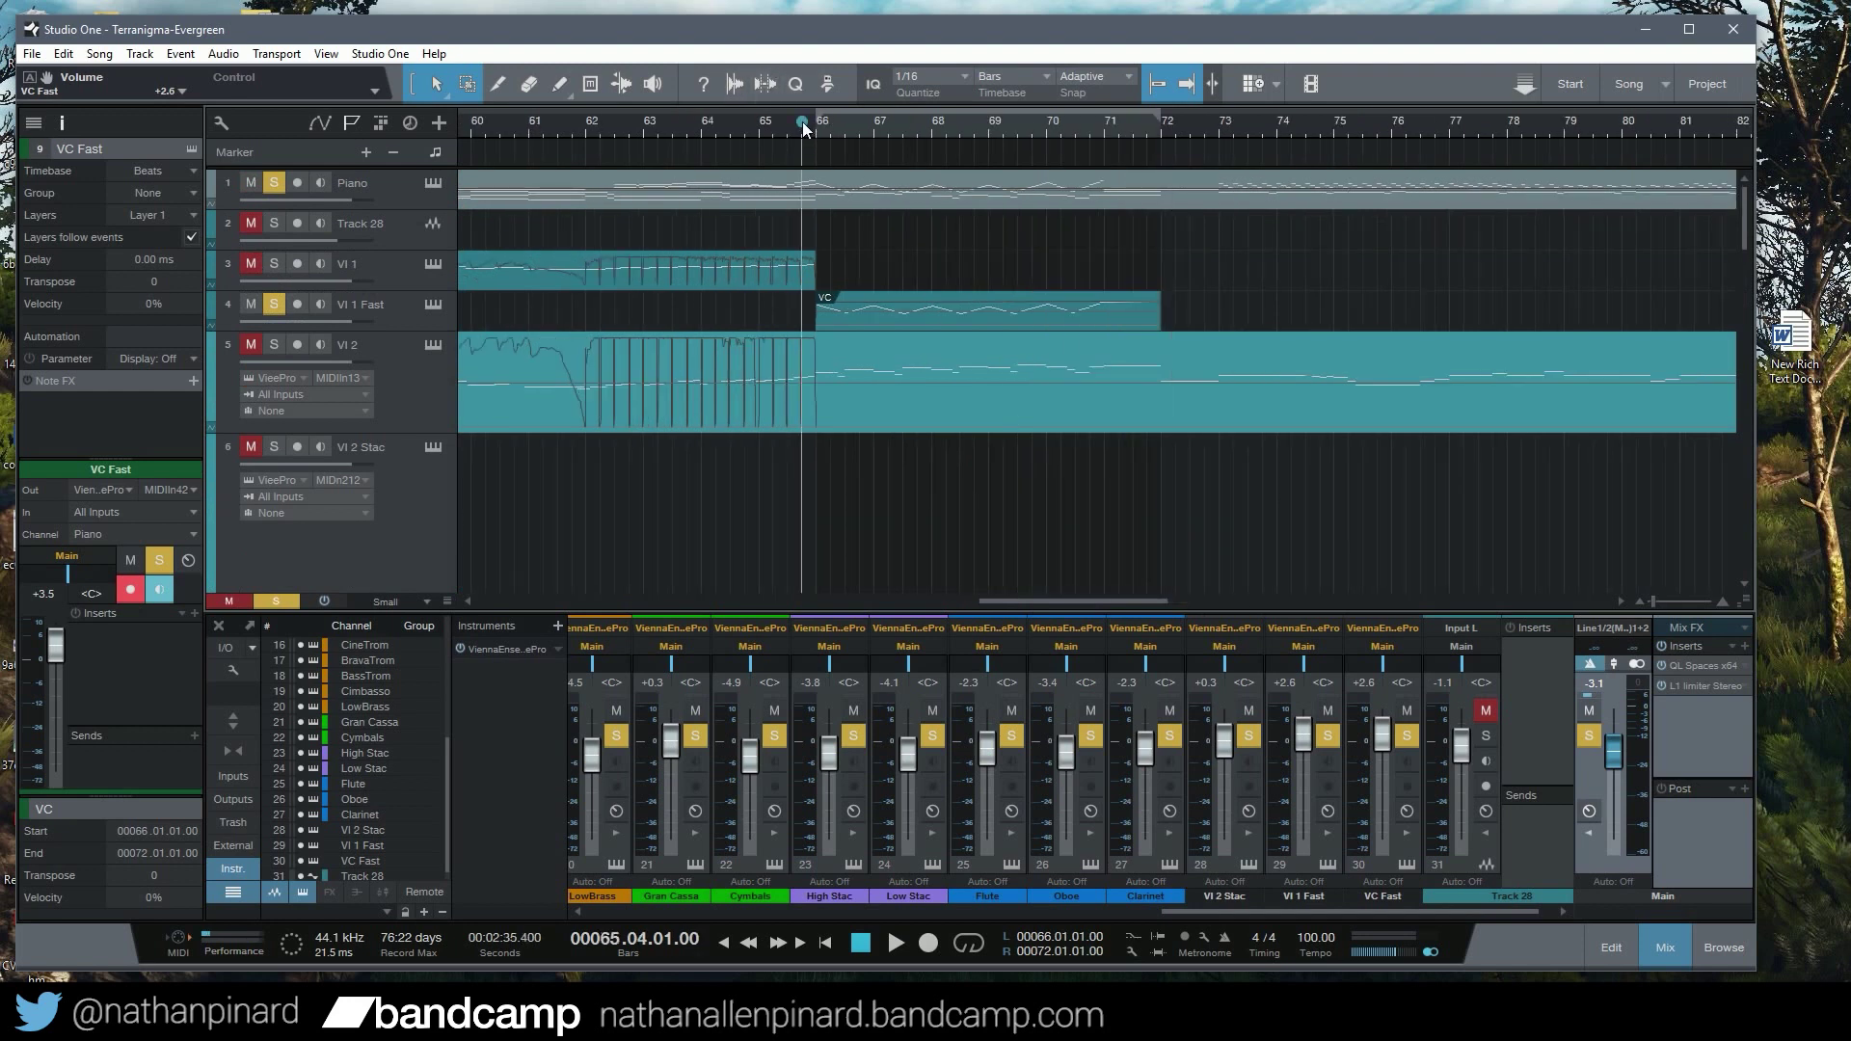
key(space)
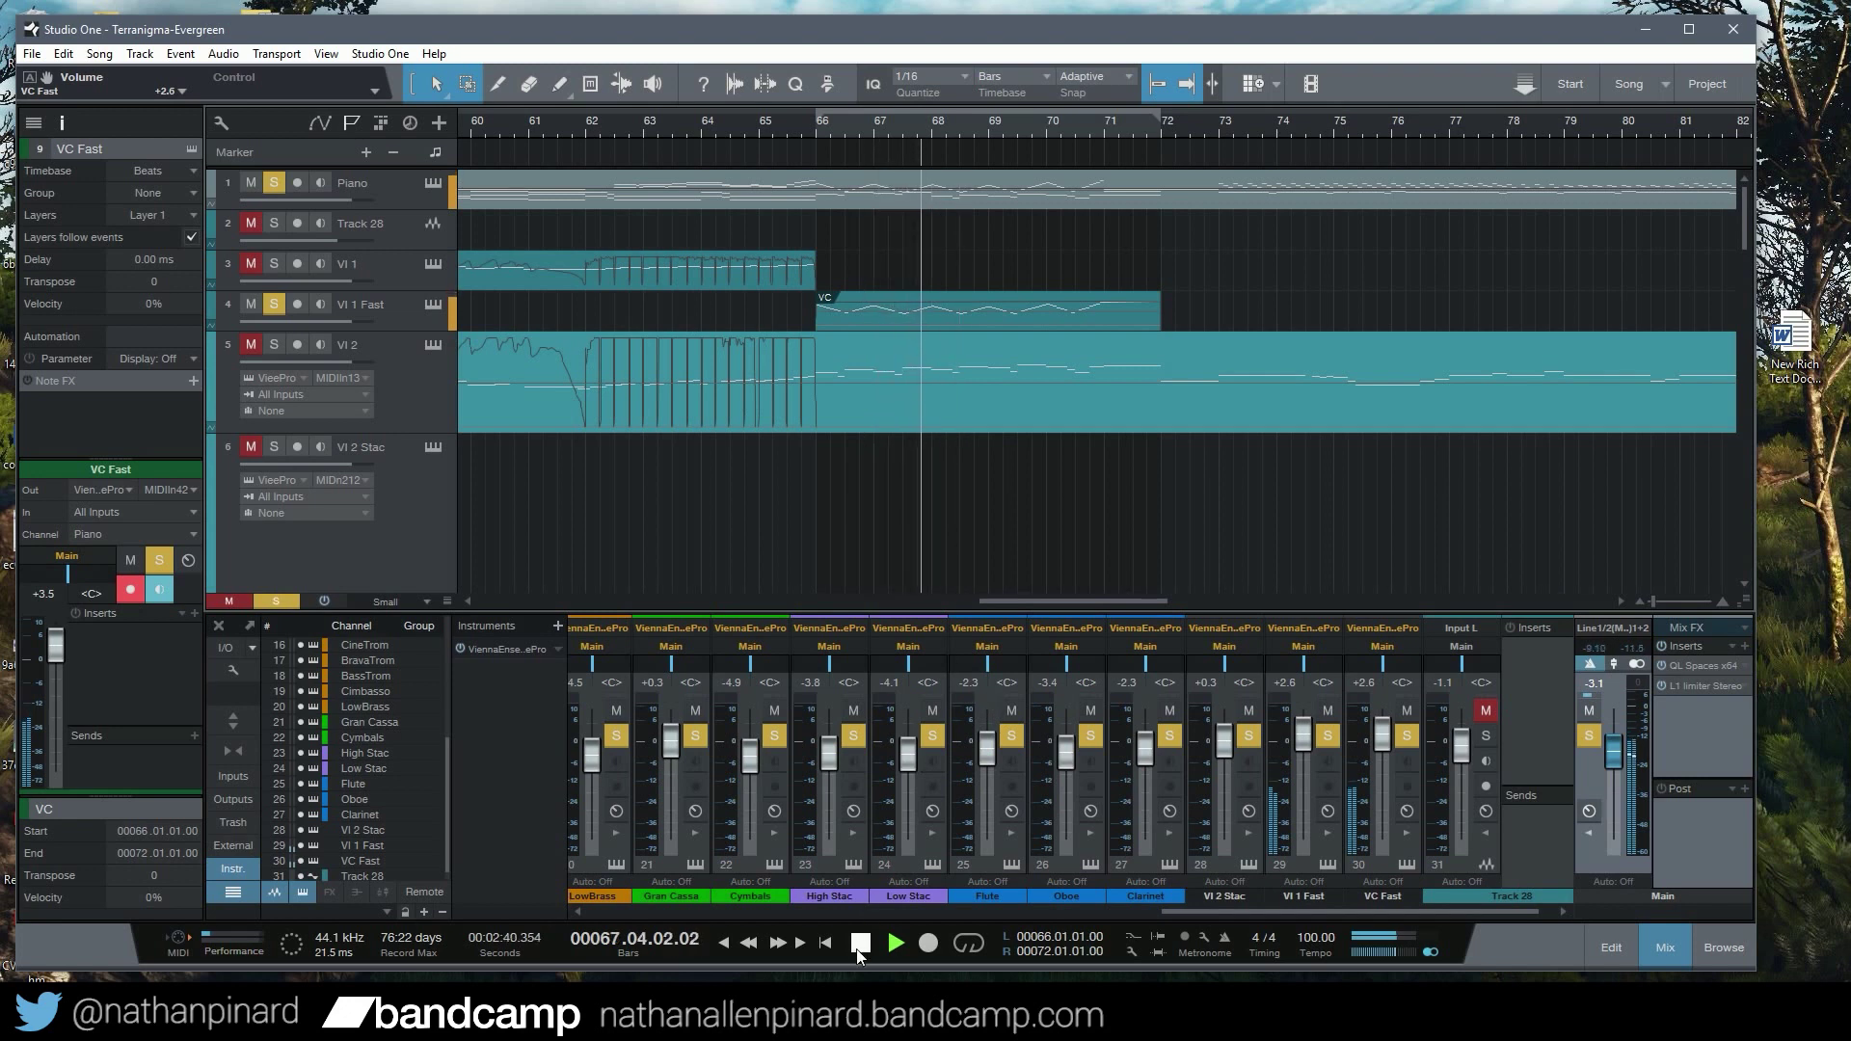
click(995, 812)
click(860, 942)
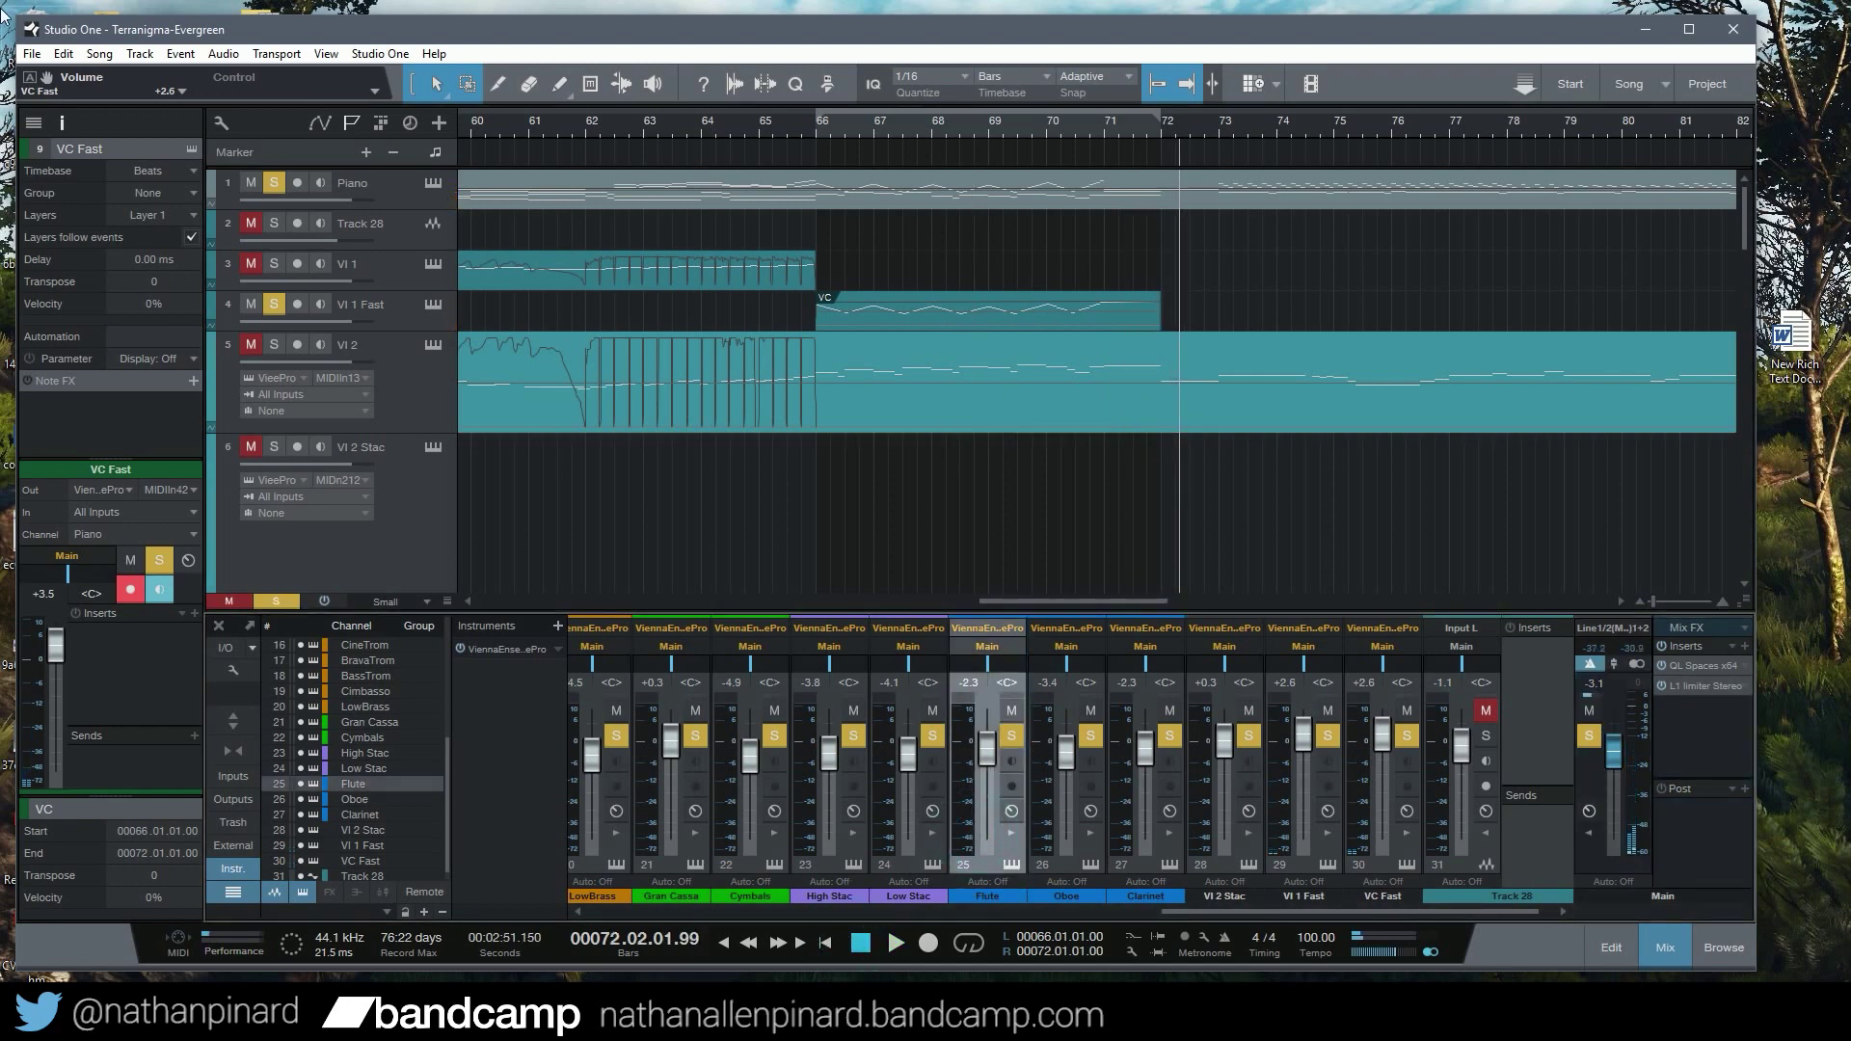
Save the song
click(35, 56)
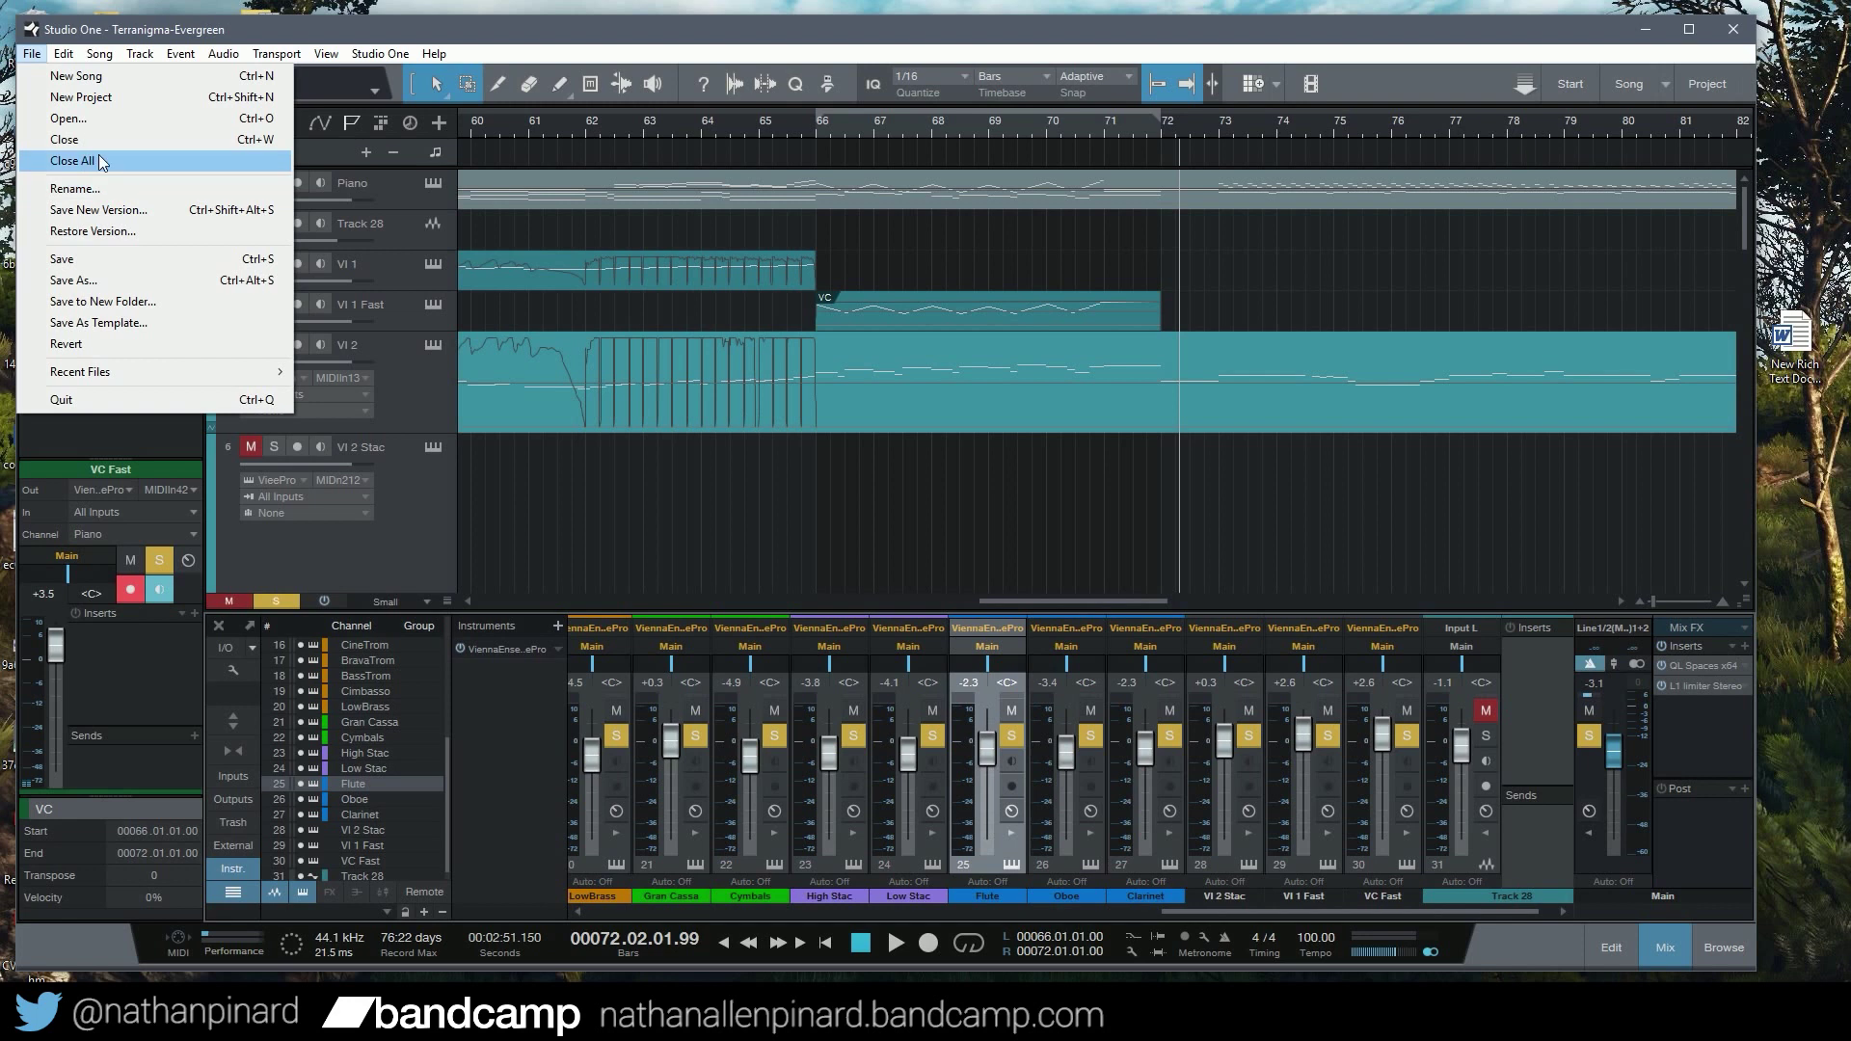
click(96, 258)
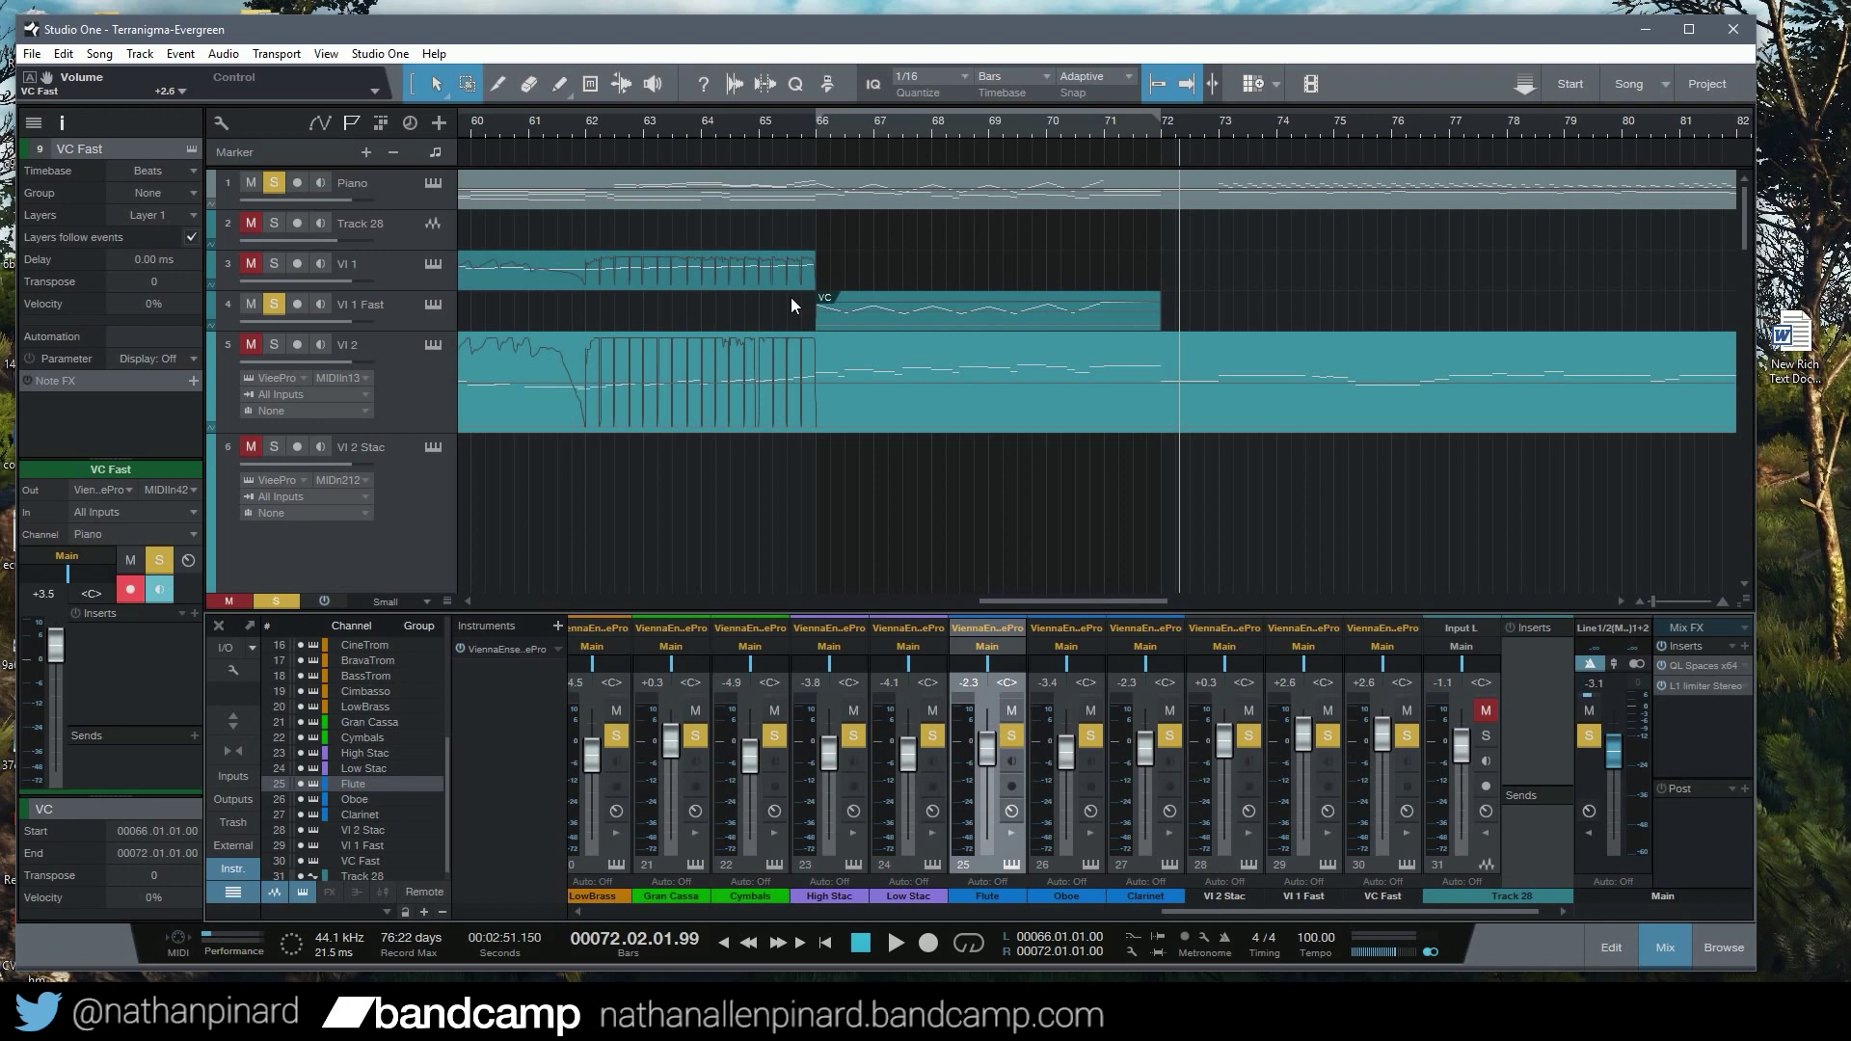
scroll(791, 297, down, 5)
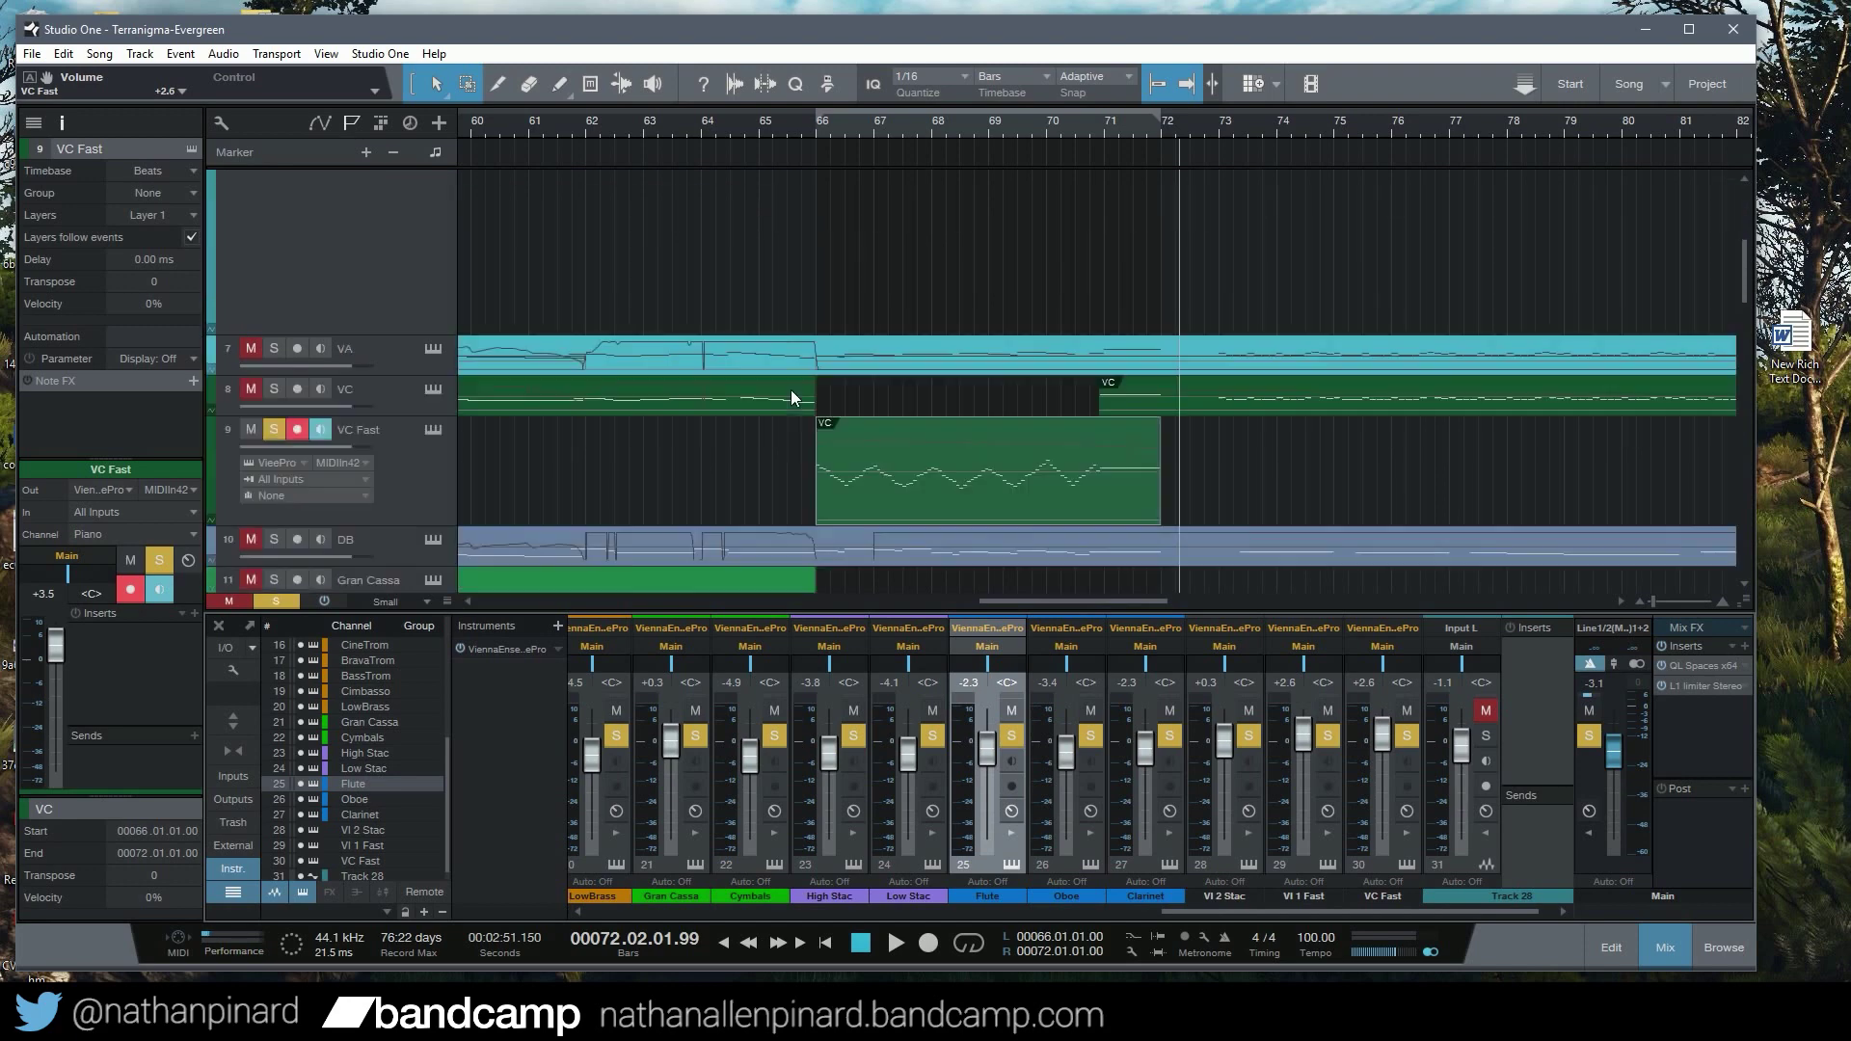
drag(1050, 602, 1128, 600)
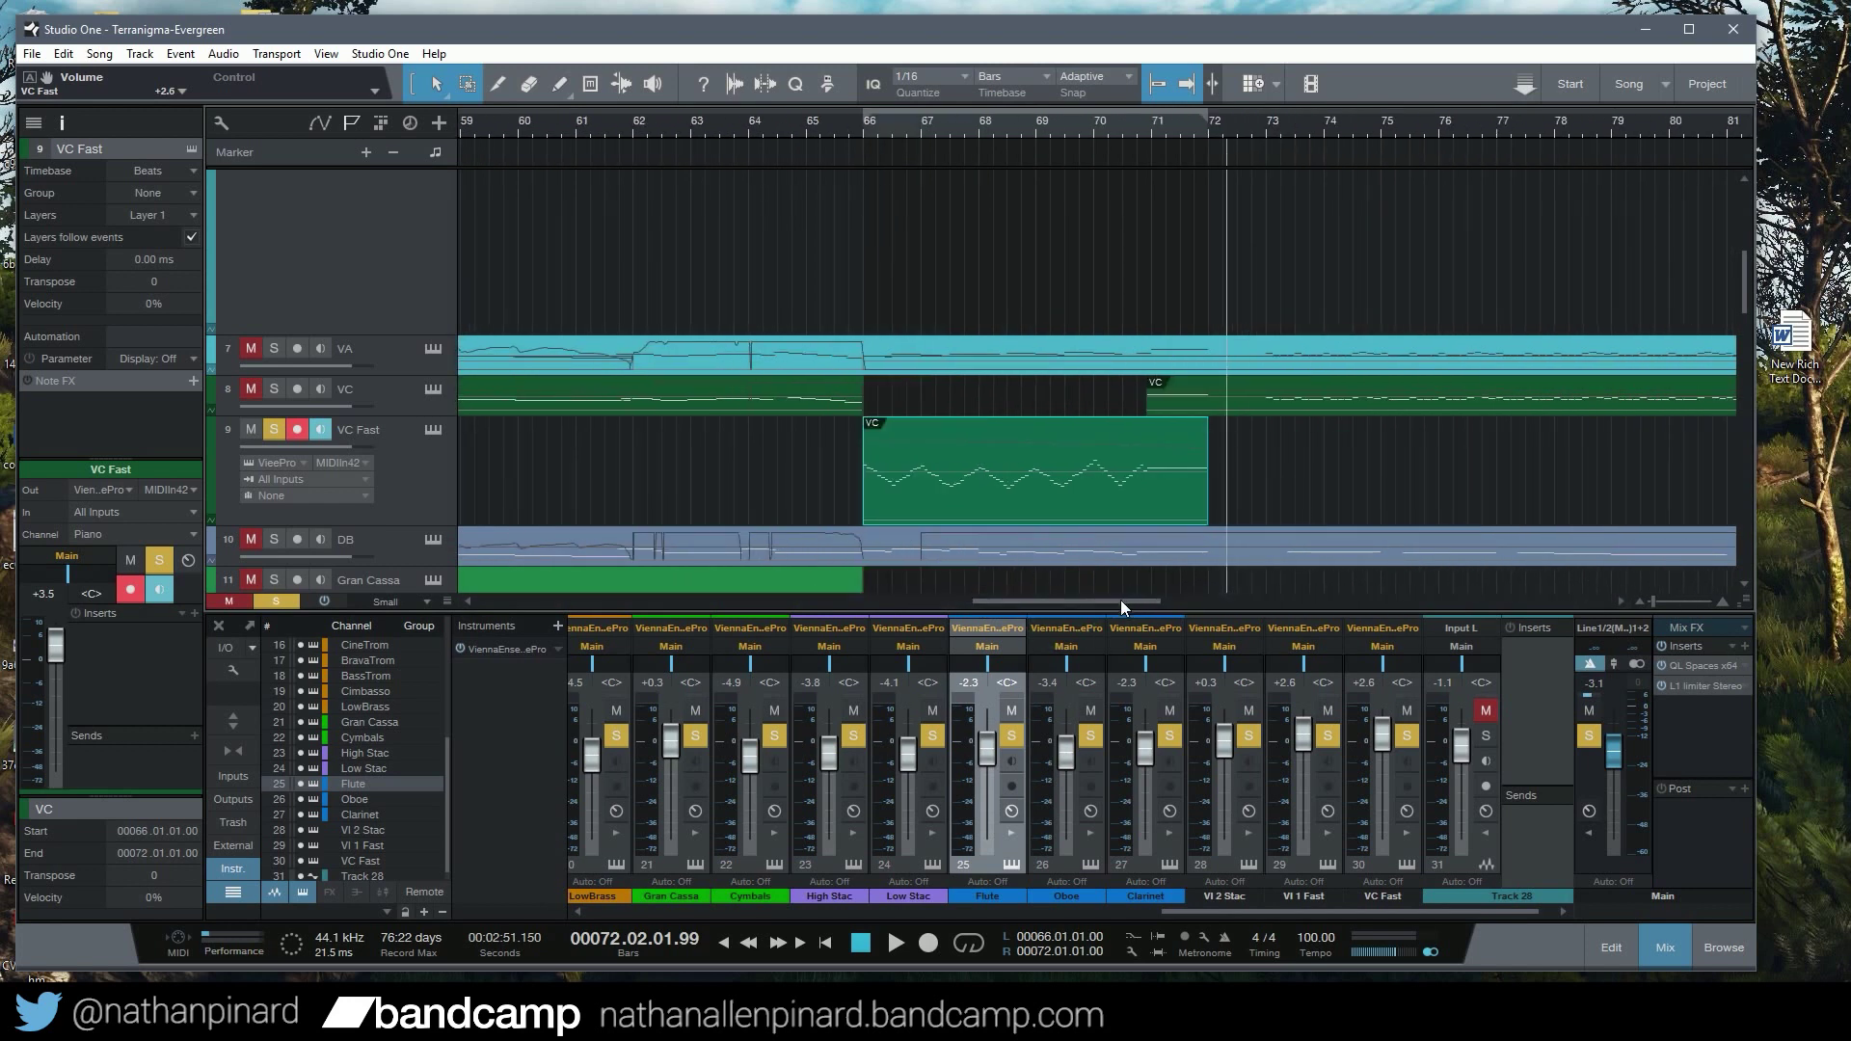